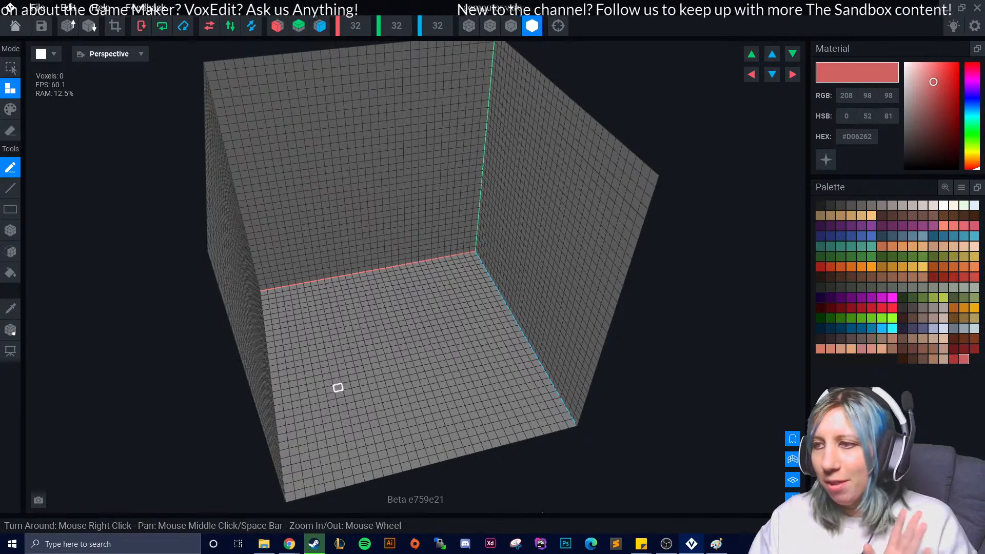
{"action": "right_click_drag", "start_coordinate": [530, 319], "coordinate": [504, 390]}
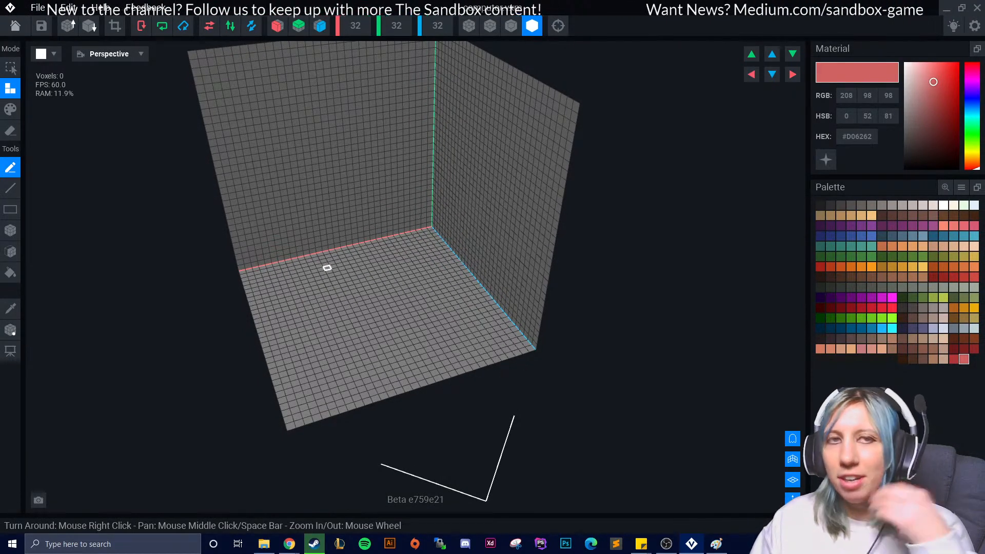
{"action": "scroll", "coordinate": [476, 302], "scroll_direction": "up", "scroll_amount": 4}
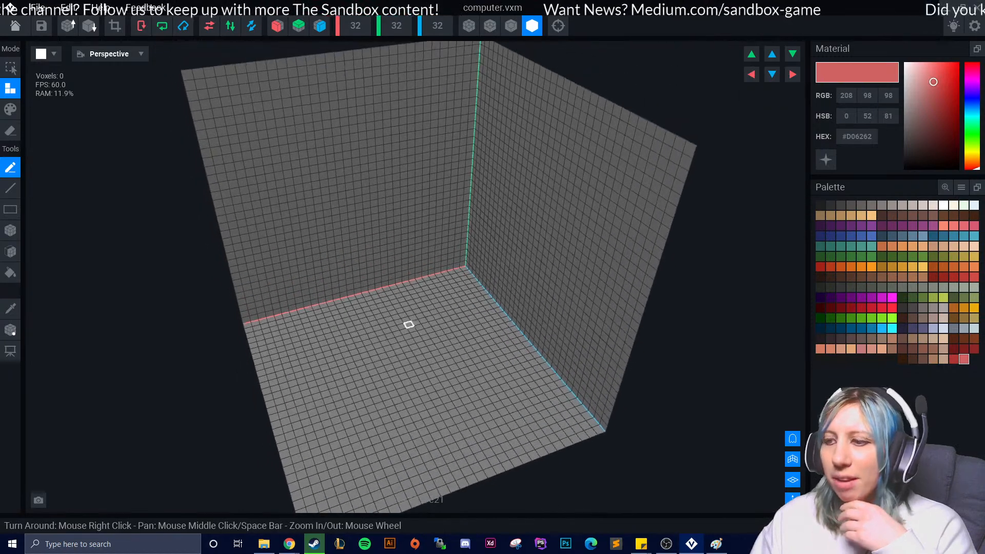
{"action": "right_click_drag", "start_coordinate": [395, 346], "coordinate": [399, 343]}
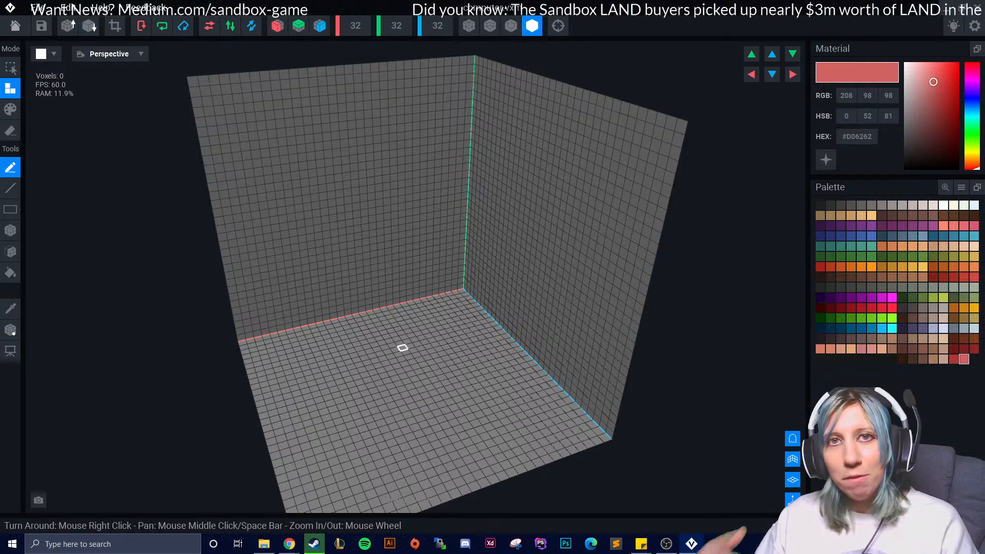
{"action": "right_click_drag", "start_coordinate": [395, 249], "coordinate": [396, 249]}
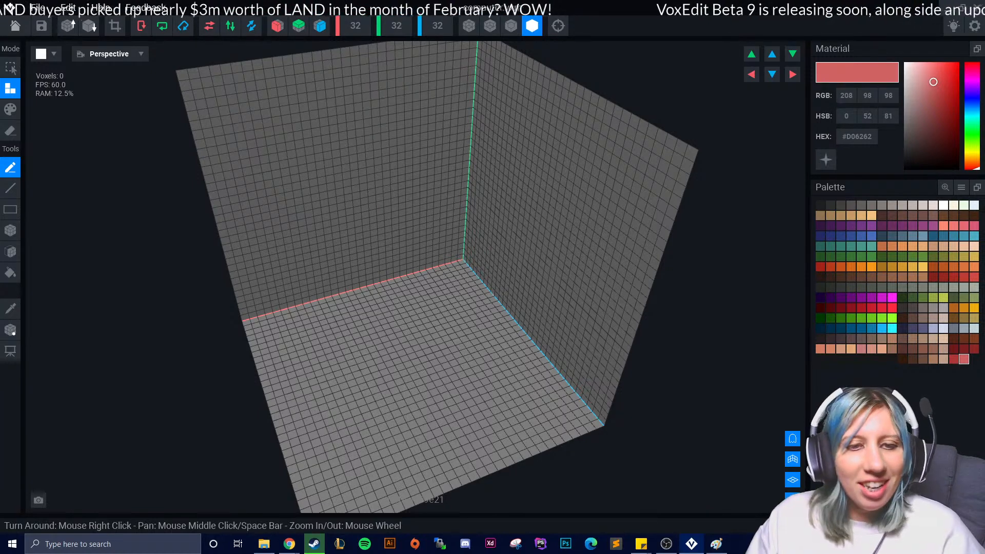
{"action": "scroll", "coordinate": [402, 404], "scroll_direction": "up", "scroll_amount": 3}
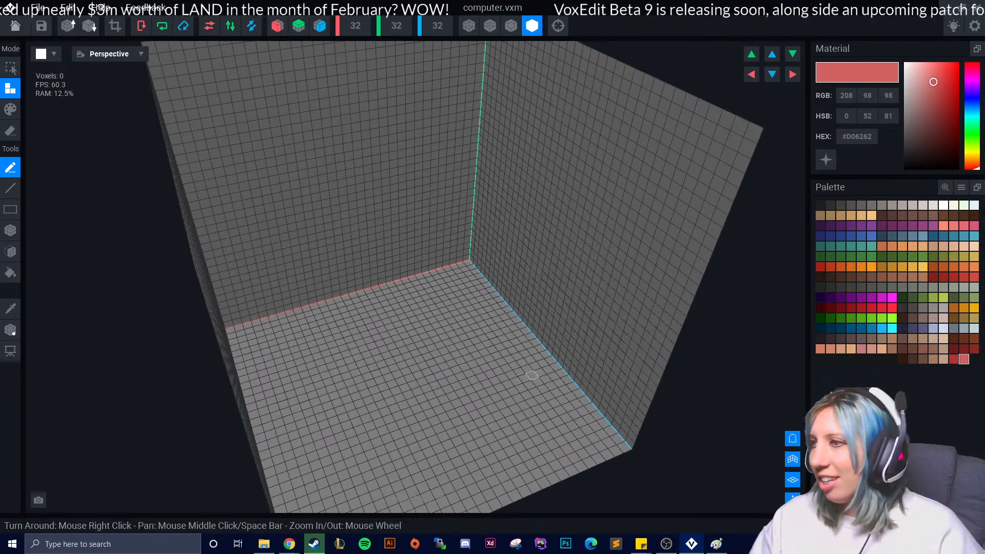
{"action": "scroll", "coordinate": [515, 392], "scroll_direction": "up", "scroll_amount": 2}
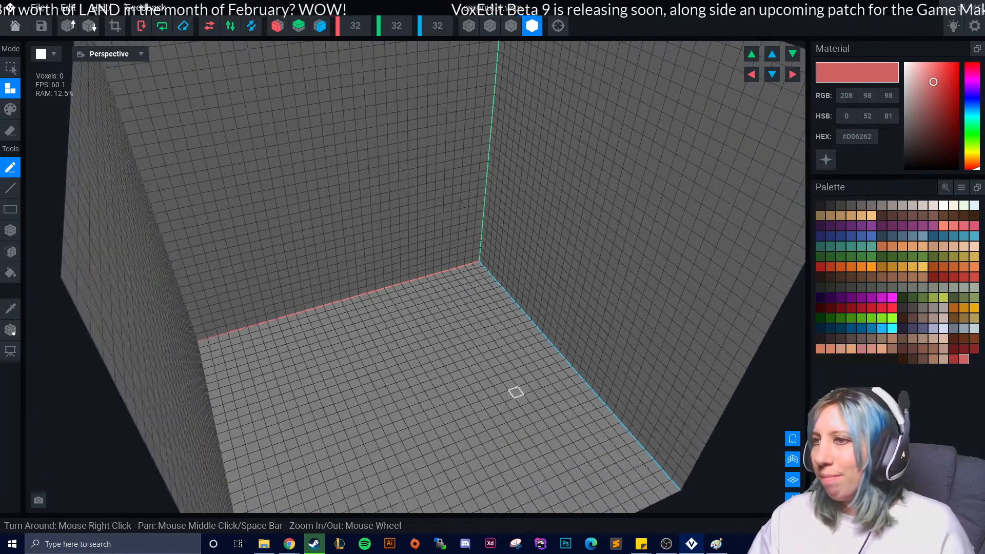
{"action": "scroll", "coordinate": [566, 371], "scroll_direction": "up", "scroll_amount": 2}
{"action": "scroll", "coordinate": [566, 371], "scroll_direction": "down", "scroll_amount": 2}
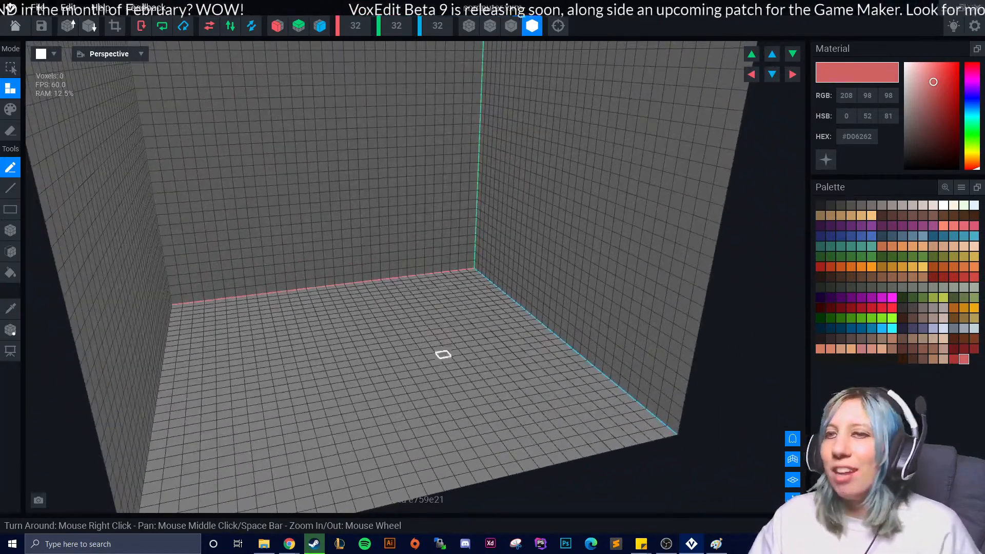
{"action": "scroll", "coordinate": [506, 384], "scroll_direction": "down", "scroll_amount": 2}
{"action": "right_click_drag", "start_coordinate": [413, 160], "coordinate": [436, 279]}
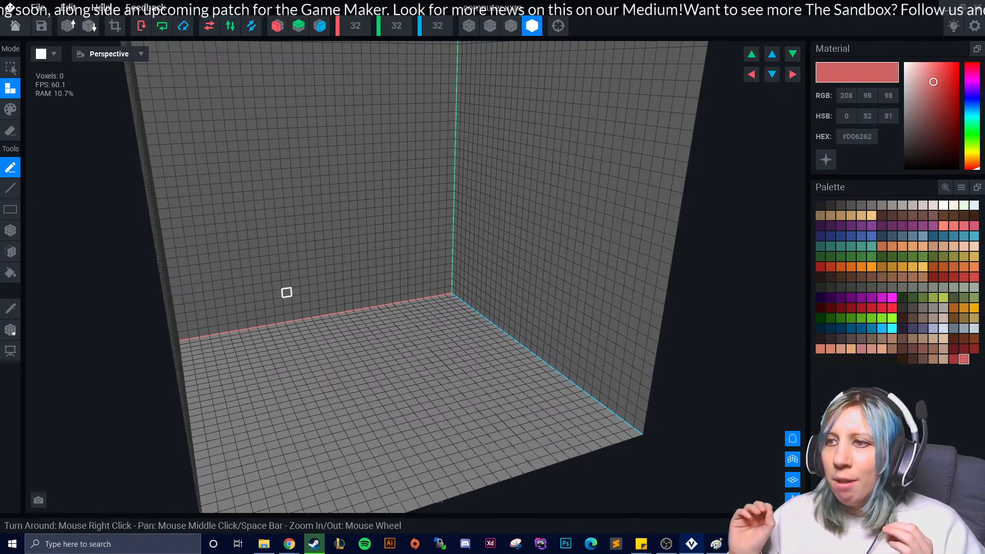
{"action": "mouse_move", "coordinate": [358, 335]}
{"action": "right_mouse_down"}
{"action": "mouse_move", "coordinate": [379, 307]}
{"action": "mouse_move", "coordinate": [363, 332]}
{"action": "right_mouse_up"}
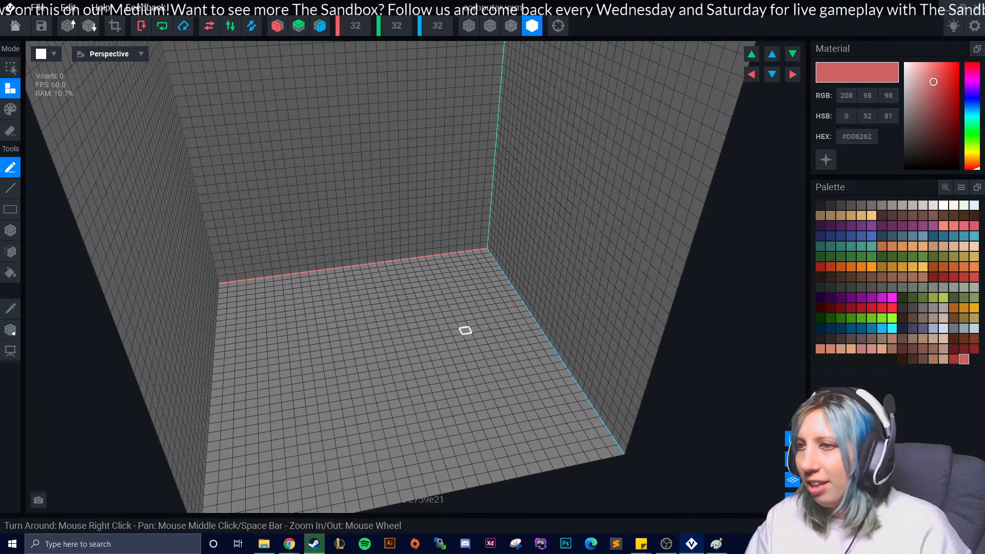
{"action": "scroll", "coordinate": [380, 351], "scroll_direction": "down", "scroll_amount": 3}
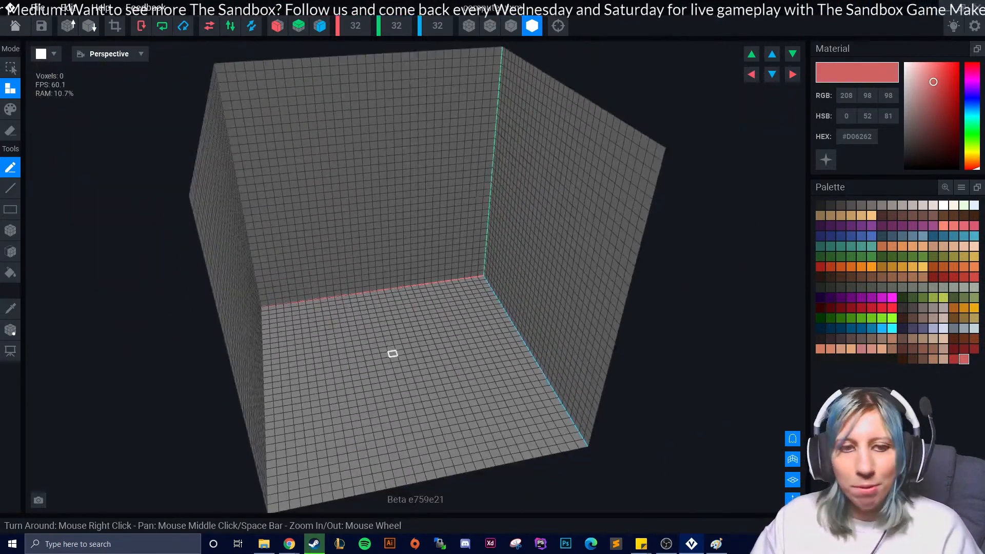
{"action": "right_click_drag", "start_coordinate": [393, 354], "coordinate": [408, 365]}
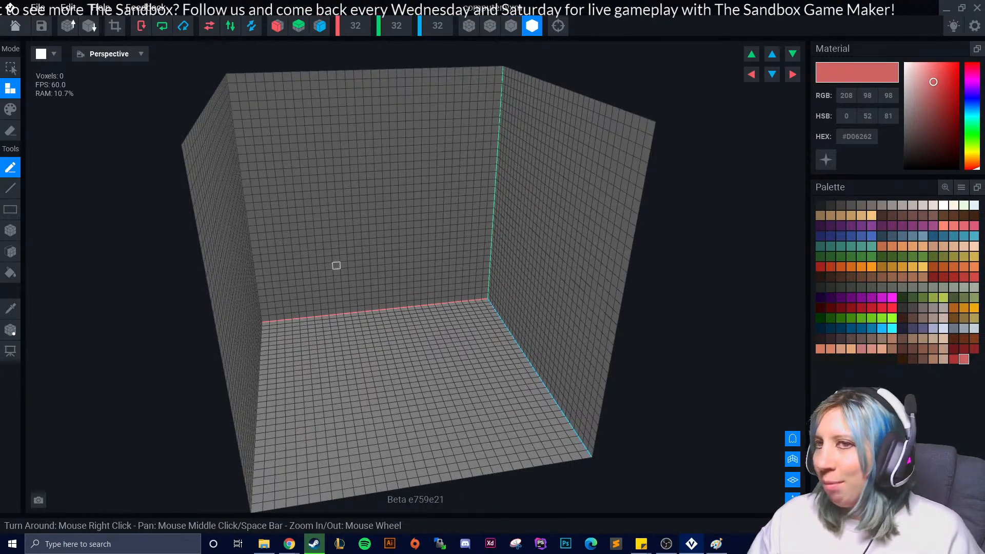
{"action": "scroll", "coordinate": [336, 265], "scroll_direction": "up", "scroll_amount": 2}
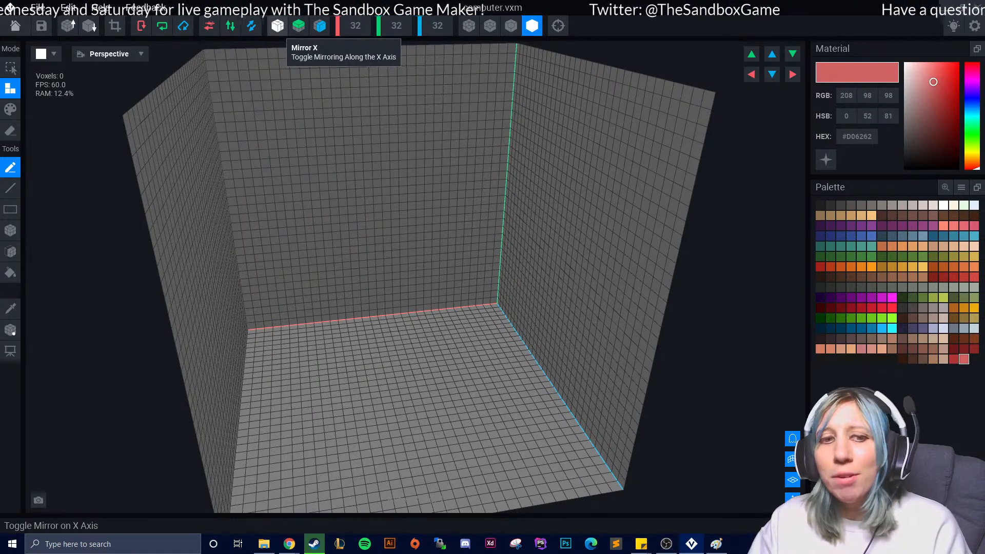
Turn on mirroring along the X axis and choose the box tool for creating voxels
{"action": "left_click", "coordinate": [278, 26]}
{"action": "right_click_drag", "start_coordinate": [259, 262], "coordinate": [245, 275]}
{"action": "scroll", "coordinate": [383, 459], "scroll_direction": "up", "scroll_amount": 5}
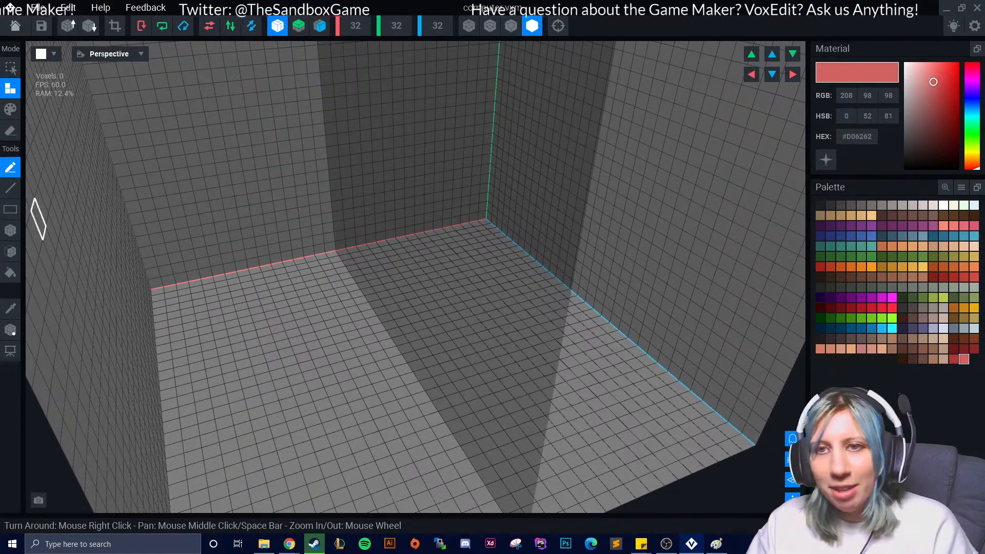
{"action": "left_click", "coordinate": [10, 230]}
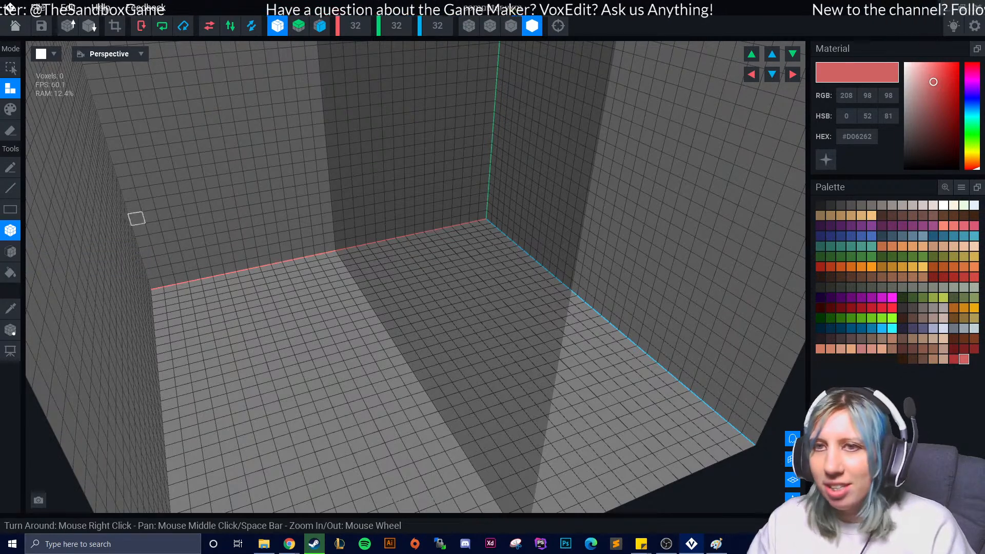
{"action": "scroll", "coordinate": [408, 331], "scroll_direction": "down", "scroll_amount": 2}
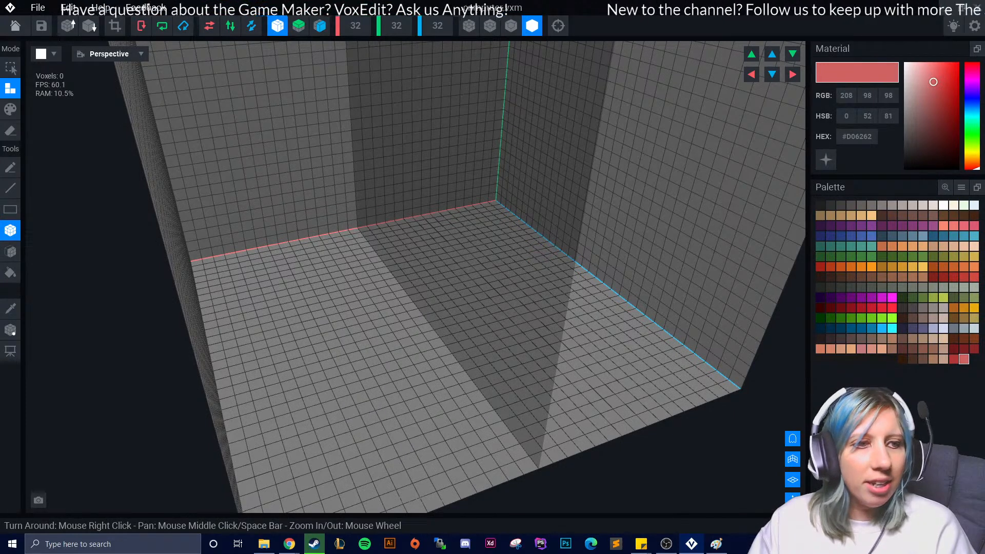
{"action": "scroll", "coordinate": [512, 323], "scroll_direction": "up", "scroll_amount": 1}
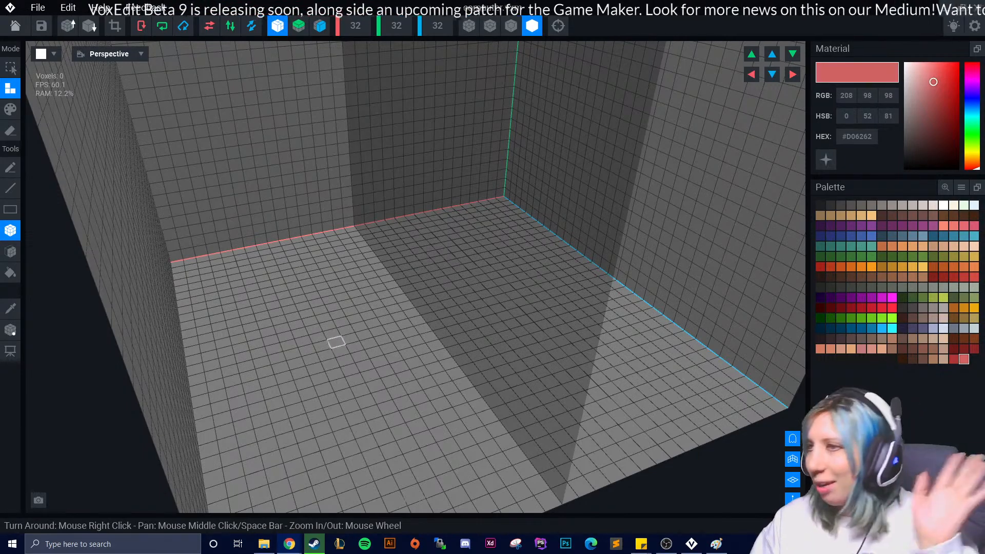
{"action": "middle_click_drag", "start_coordinate": [355, 349], "coordinate": [360, 376]}
{"action": "scroll", "coordinate": [369, 352], "scroll_direction": "down", "scroll_amount": 2}
{"action": "scroll", "coordinate": [417, 388], "scroll_direction": "down", "scroll_amount": 1}
{"action": "right_click_drag", "start_coordinate": [336, 312], "coordinate": [275, 286]}
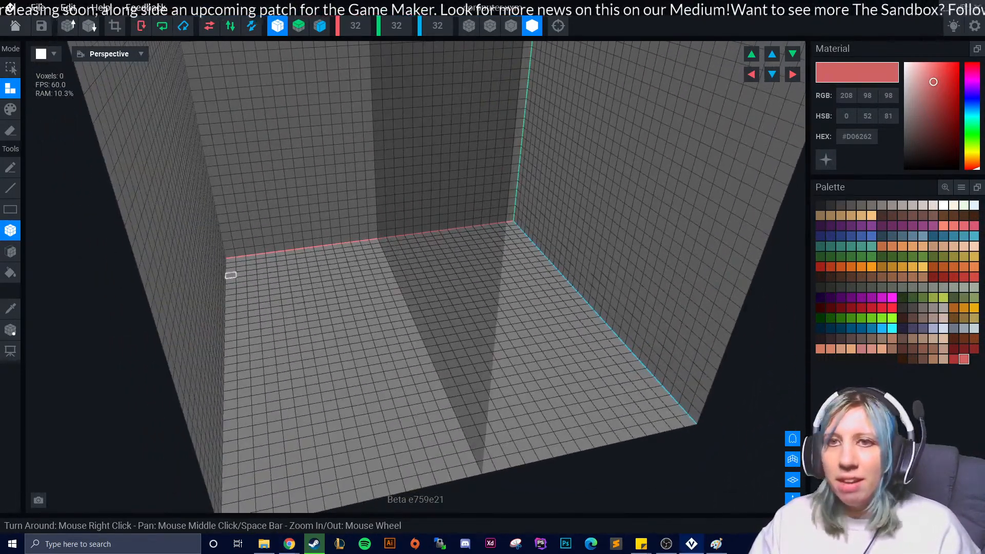
{"action": "scroll", "coordinate": [246, 310], "scroll_direction": "up", "scroll_amount": 1}
{"action": "middle_click_drag", "start_coordinate": [242, 315], "coordinate": [302, 337]}
{"action": "scroll", "coordinate": [264, 320], "scroll_direction": "up", "scroll_amount": 1}
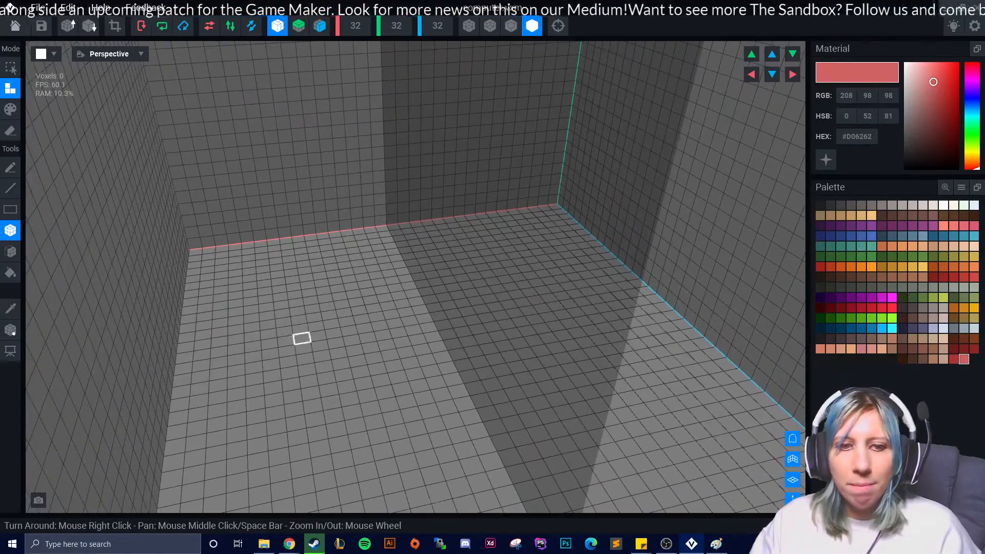
{"action": "right_click_drag", "start_coordinate": [301, 338], "coordinate": [248, 327]}
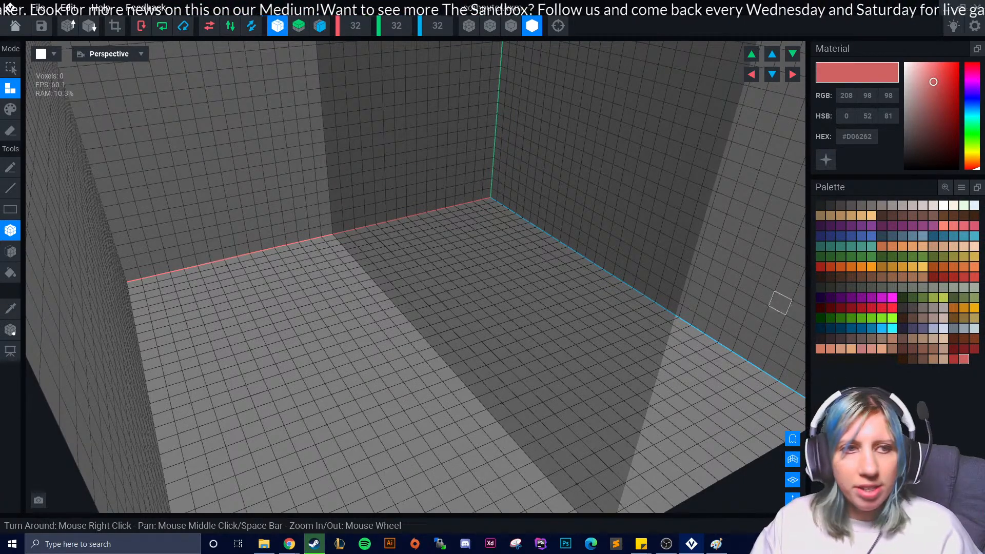
{"action": "scroll", "coordinate": [494, 266], "scroll_direction": "down", "scroll_amount": 3}
{"action": "right_click_drag", "start_coordinate": [493, 267], "coordinate": [483, 262]}
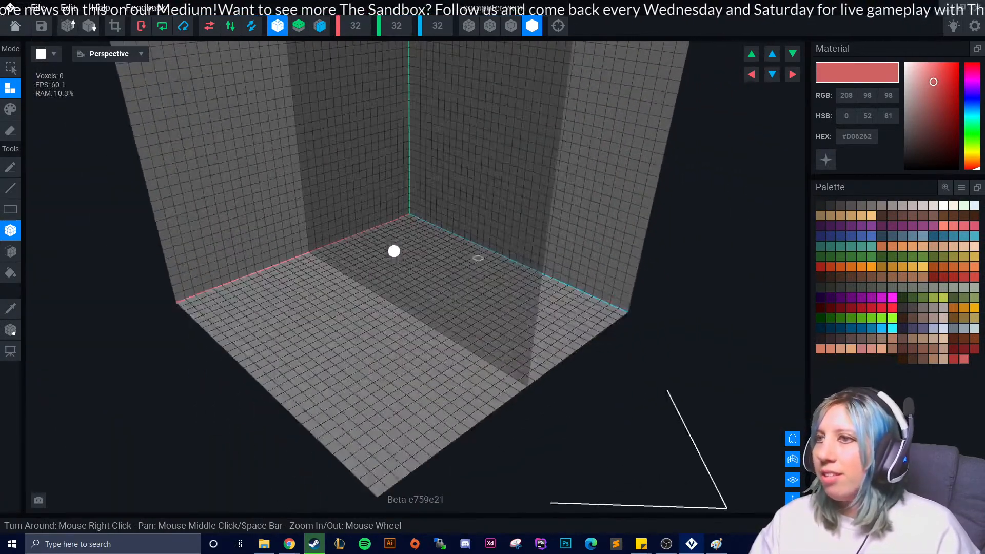
{"action": "scroll", "coordinate": [460, 290], "scroll_direction": "down", "scroll_amount": 2}
{"action": "middle_click_drag", "start_coordinate": [460, 290], "coordinate": [464, 301]}
{"action": "scroll", "coordinate": [439, 295], "scroll_direction": "up", "scroll_amount": 2}
{"action": "right_click_drag", "start_coordinate": [439, 295], "coordinate": [424, 297]}
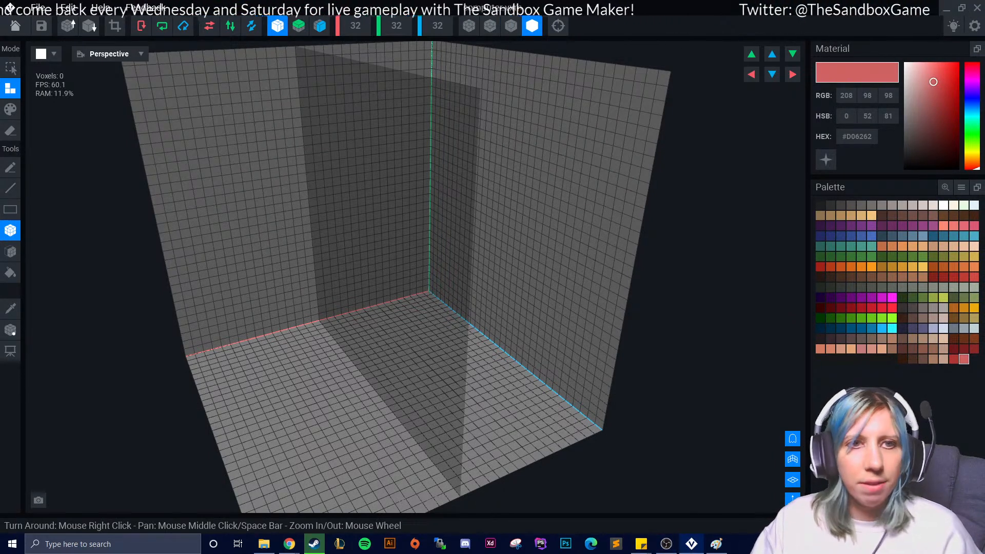
{"action": "scroll", "coordinate": [377, 360], "scroll_direction": "up", "scroll_amount": 5}
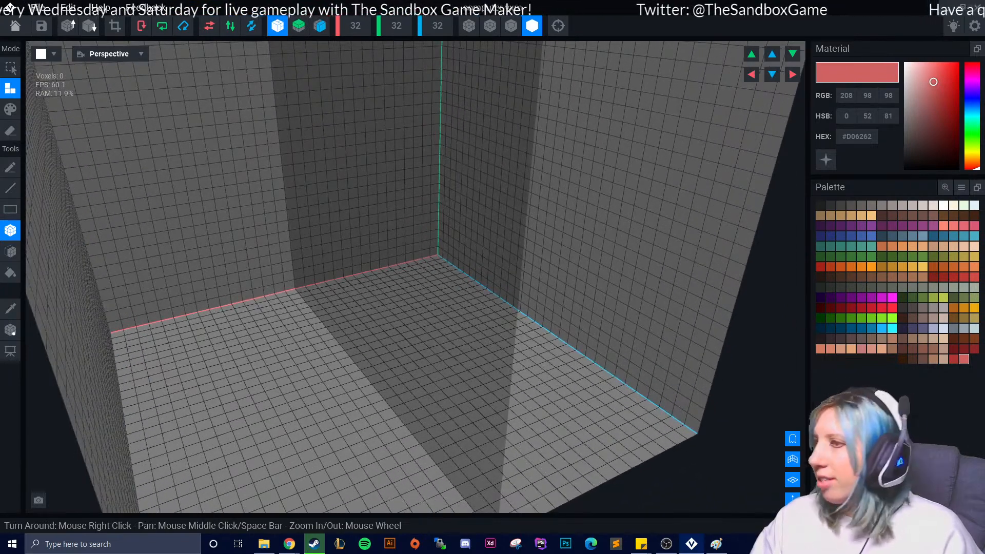
{"action": "scroll", "coordinate": [242, 377], "scroll_direction": "down", "scroll_amount": 2}
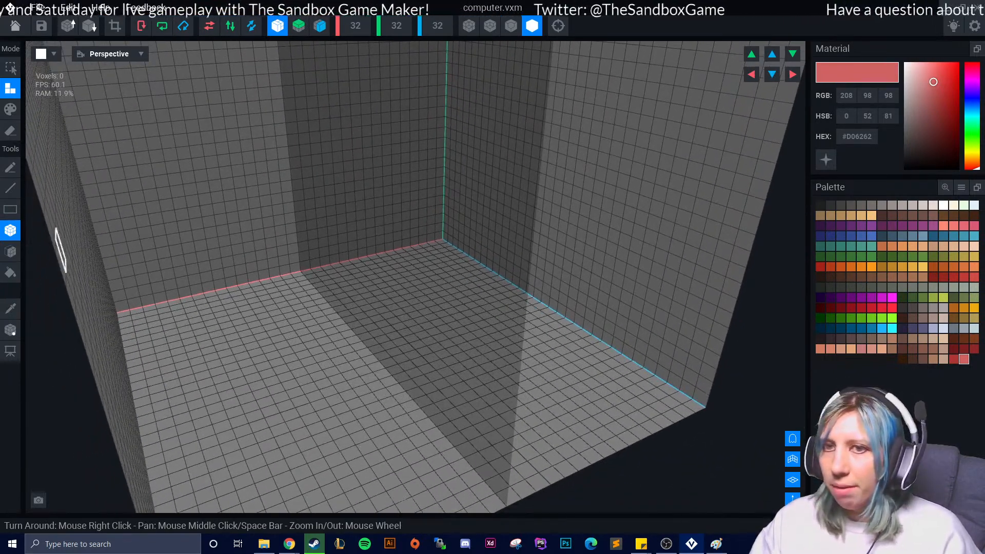
{"action": "scroll", "coordinate": [319, 232], "scroll_direction": "down", "scroll_amount": 2}
{"action": "right_click_drag", "start_coordinate": [319, 231], "coordinate": [426, 256]}
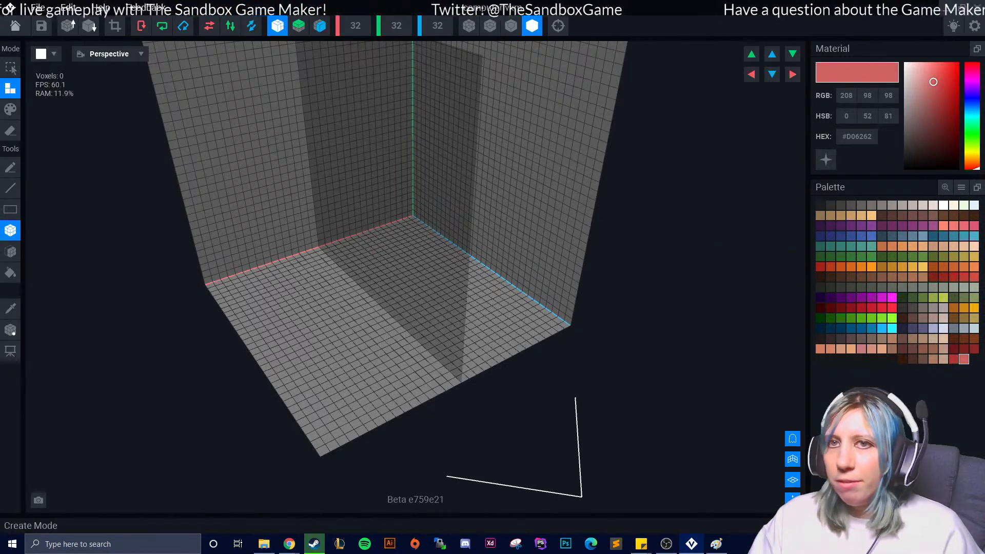
Try drawing a box with X-axis mirroring in the empty volume and undo it
{"action": "left_click_drag", "start_coordinate": [197, 158], "coordinate": [378, 380]}
{"action": "key", "text": "ctrl+z"}
{"action": "scroll", "coordinate": [347, 308], "scroll_direction": "up", "scroll_amount": 1}
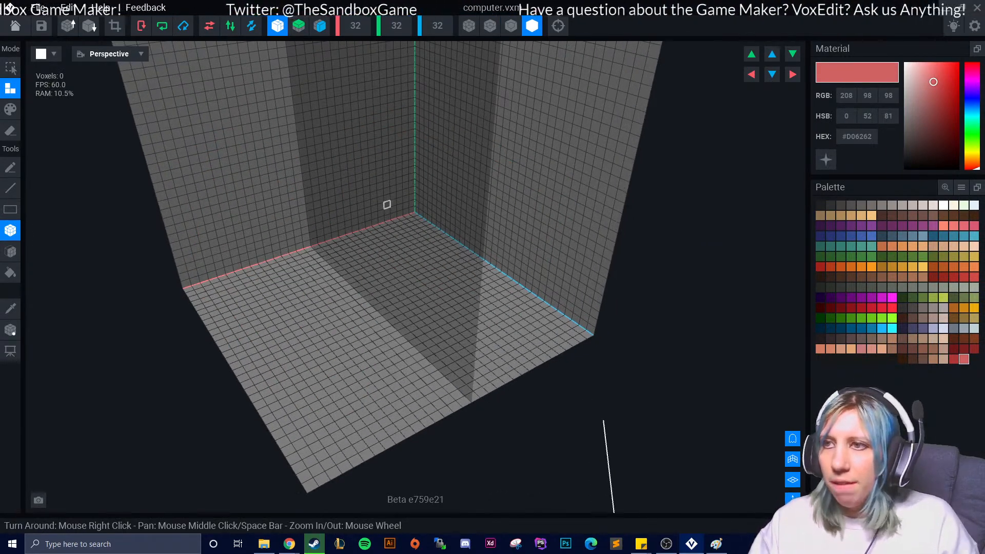
{"action": "middle_click_drag", "start_coordinate": [386, 205], "coordinate": [379, 324]}
{"action": "middle_click_drag", "start_coordinate": [325, 180], "coordinate": [333, 97]}
{"action": "scroll", "coordinate": [333, 293], "scroll_direction": "up", "scroll_amount": 2}
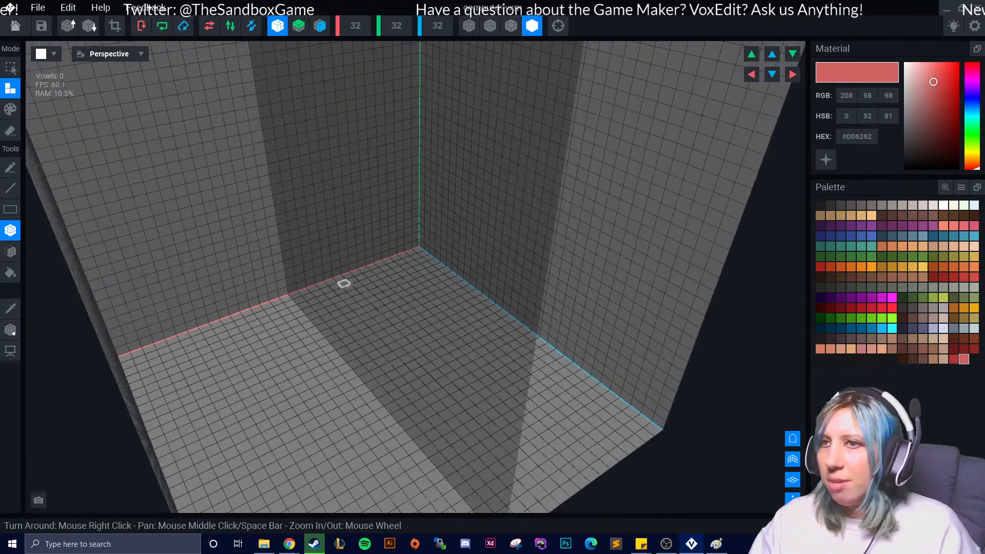
Turn on mirroring along the Z axis as well, testing a small box at the floor's center and undoing it
{"action": "scroll", "coordinate": [341, 320], "scroll_direction": "up", "scroll_amount": 2}
{"action": "left_click_drag", "start_coordinate": [367, 406], "coordinate": [363, 420]}
{"action": "key", "text": "ctrl+z"}
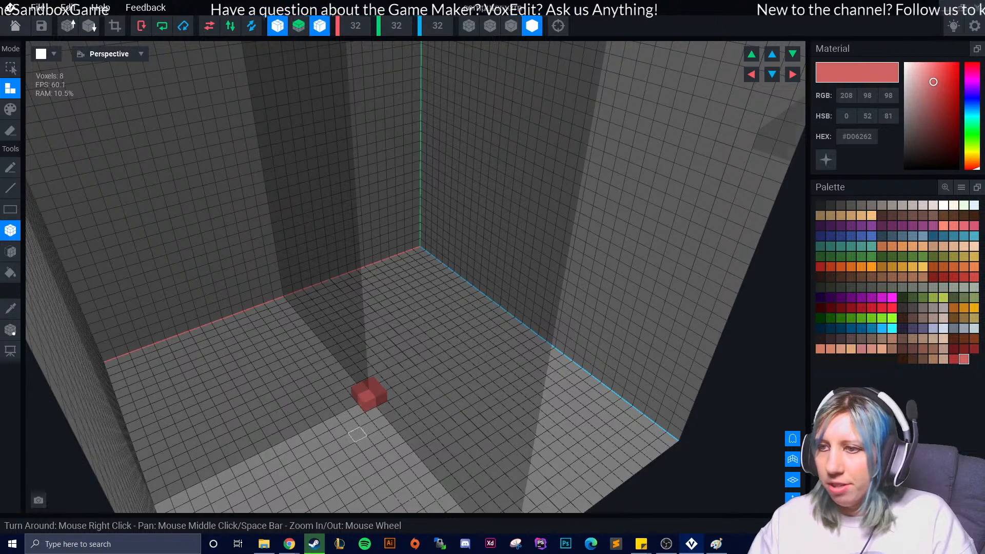
{"action": "key", "text": "ctrl+z"}
Try several palette grays and set the material color to the warm gray #847D7A
{"action": "scroll", "coordinate": [359, 440], "scroll_direction": "up", "scroll_amount": 1}
{"action": "middle_click_drag", "start_coordinate": [359, 440], "coordinate": [359, 418]}
{"action": "scroll", "coordinate": [376, 377], "scroll_direction": "up", "scroll_amount": 1}
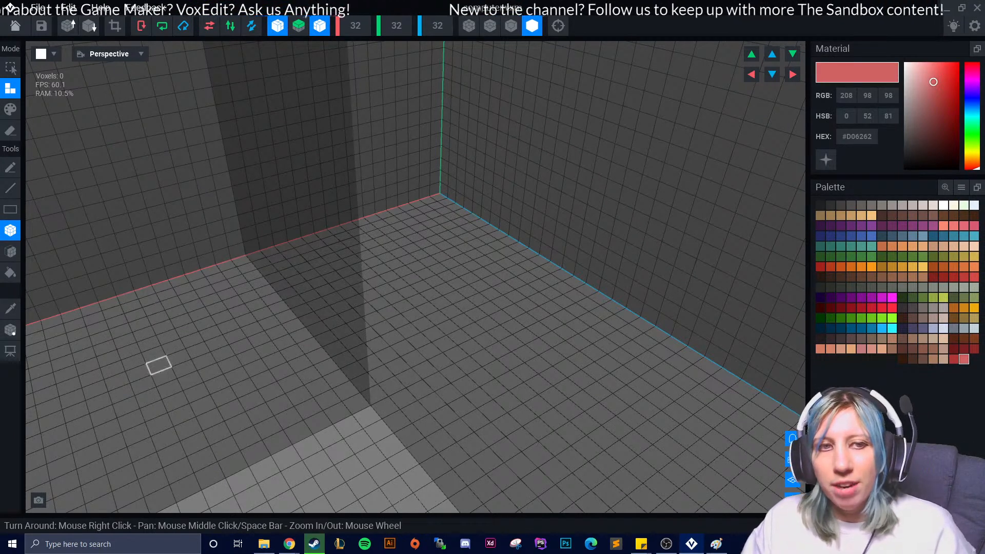
{"action": "scroll", "coordinate": [287, 385], "scroll_direction": "up", "scroll_amount": 1}
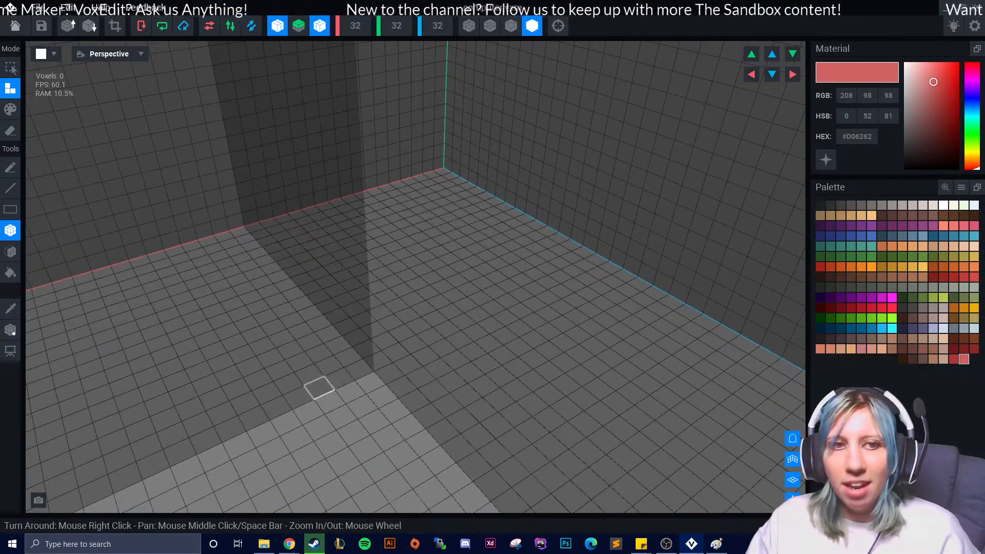
{"action": "scroll", "coordinate": [331, 401], "scroll_direction": "up", "scroll_amount": 1}
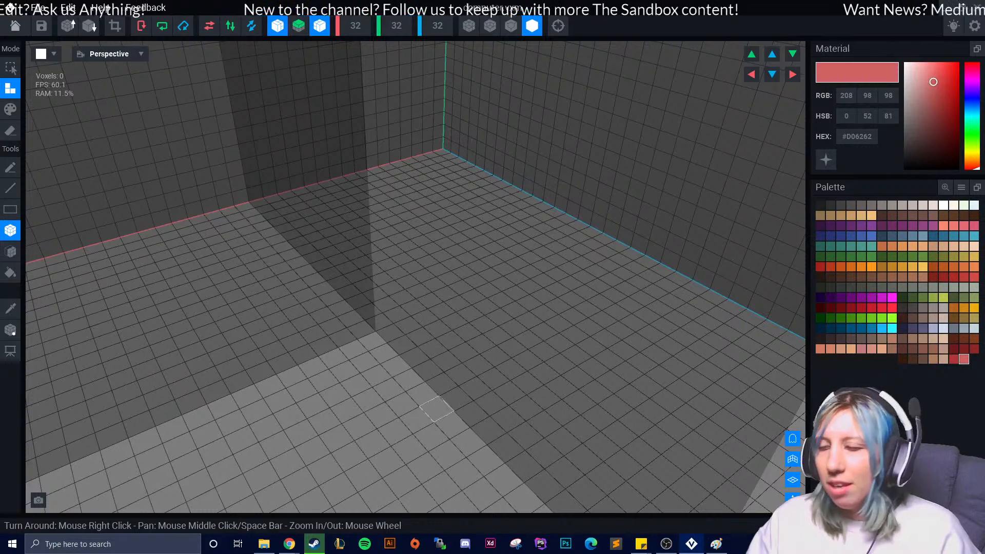
{"action": "scroll", "coordinate": [403, 404], "scroll_direction": "up", "scroll_amount": 2}
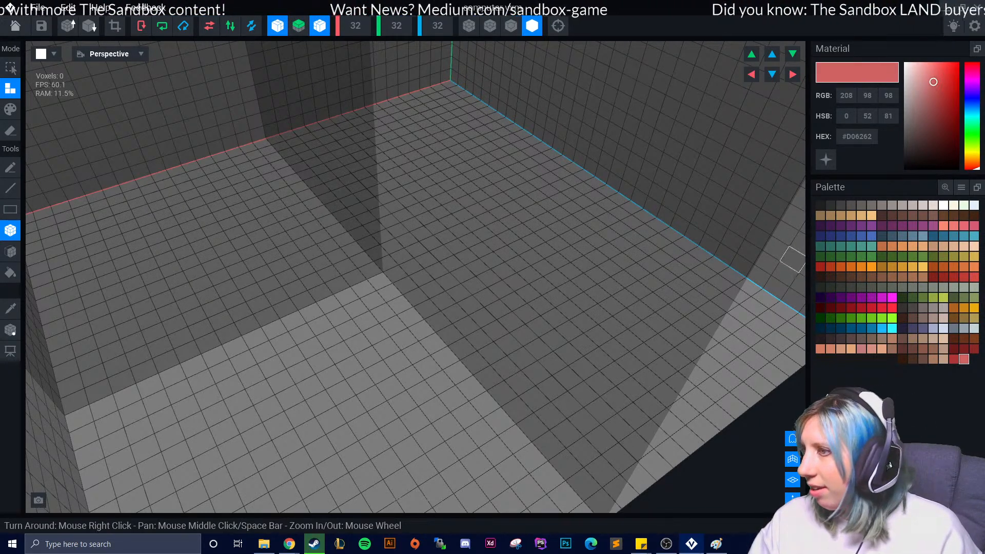
{"action": "left_click", "coordinate": [862, 277]}
{"action": "left_click", "coordinate": [871, 287]}
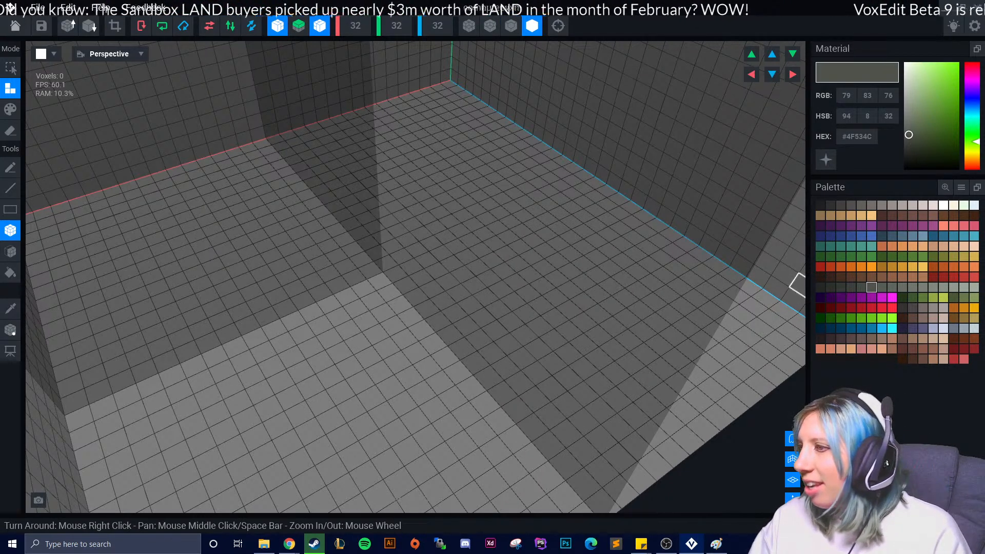
{"action": "left_click", "coordinate": [964, 328]}
{"action": "right_click_drag", "start_coordinate": [386, 349], "coordinate": [790, 304]}
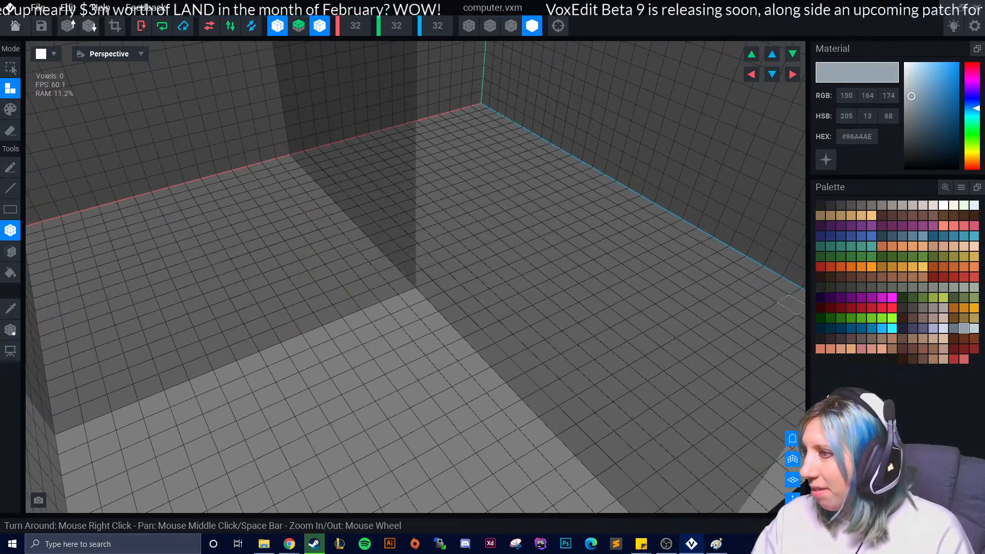
{"action": "left_click", "coordinate": [943, 287]}
{"action": "left_click", "coordinate": [913, 205]}
{"action": "left_click", "coordinate": [893, 206]}
{"action": "left_click", "coordinate": [882, 205]}
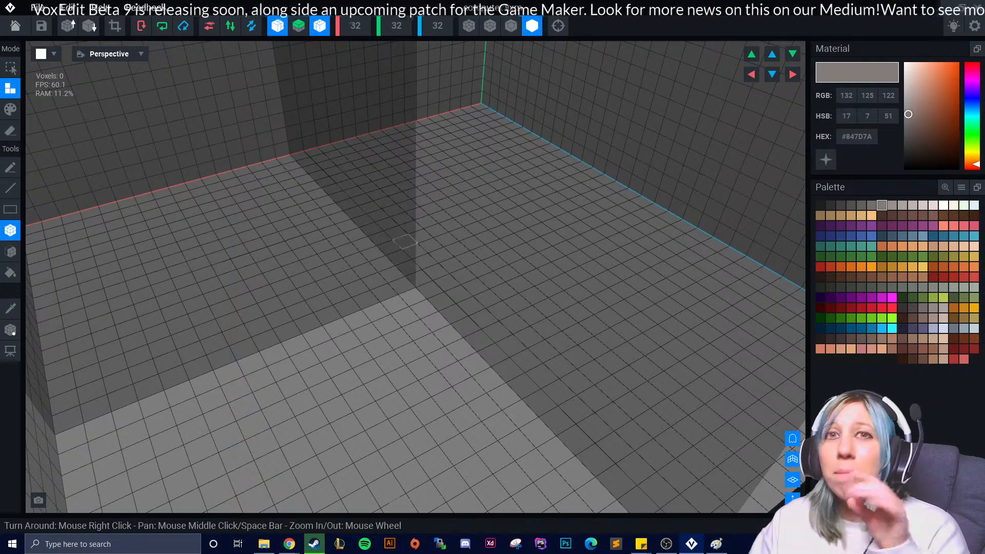
{"action": "right_click_drag", "start_coordinate": [411, 227], "coordinate": [418, 312]}
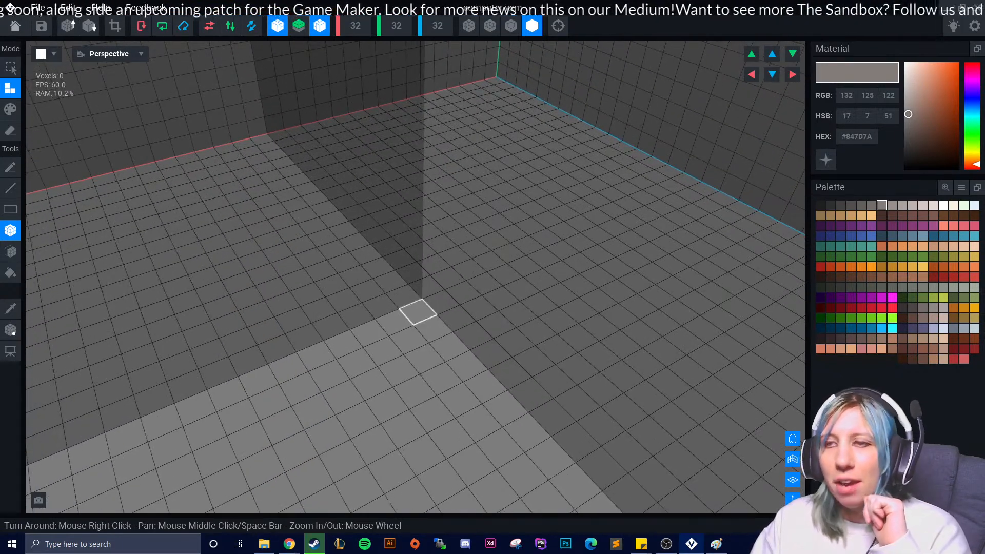
Draw a flat one-layer slab of 64 voxels around the floor's center, using mirrored boxes
{"action": "left_click", "coordinate": [418, 311]}
{"action": "left_click", "coordinate": [394, 322]}
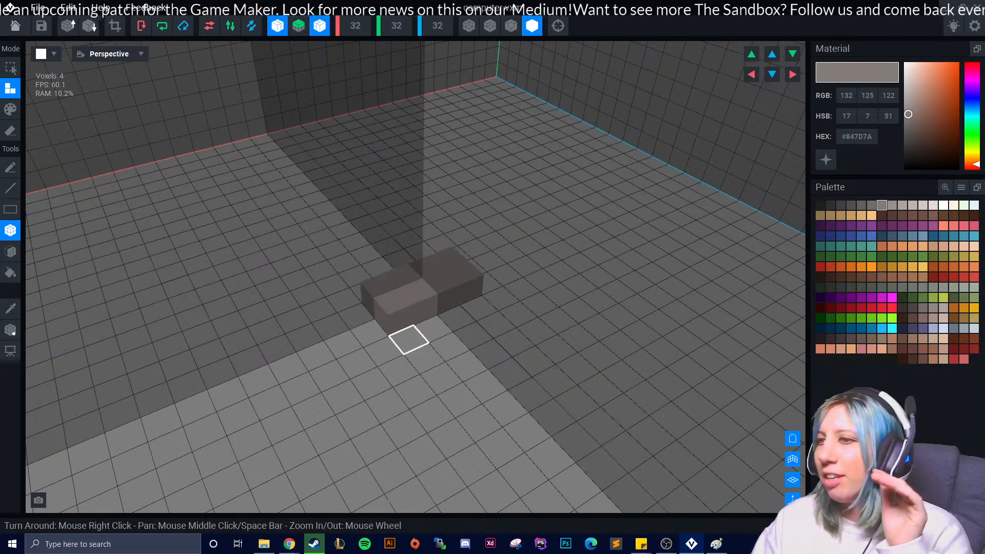
{"action": "left_click", "coordinate": [433, 329]}
{"action": "left_click", "coordinate": [409, 339]}
{"action": "left_click_drag", "start_coordinate": [450, 347], "coordinate": [447, 376]}
{"action": "left_click_drag", "start_coordinate": [369, 334], "coordinate": [385, 406]}
{"action": "scroll", "coordinate": [350, 380], "scroll_direction": "down", "scroll_amount": 1}
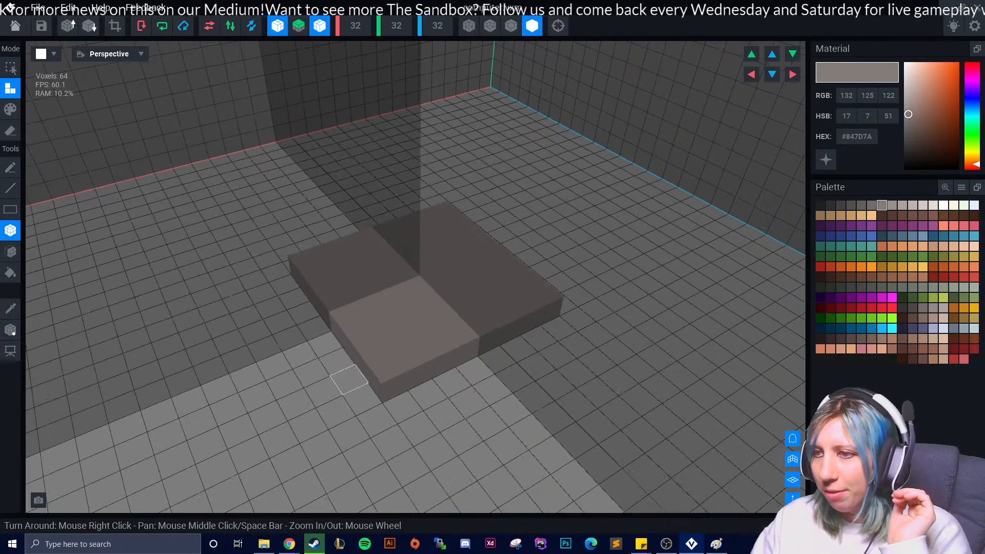
Extend the slab by one row on each side so it covers 100 voxels on the floor
{"action": "middle_click_drag", "start_coordinate": [359, 332], "coordinate": [341, 312]}
{"action": "right_click_drag", "start_coordinate": [328, 318], "coordinate": [287, 292]}
{"action": "right_click_drag", "start_coordinate": [308, 231], "coordinate": [339, 71]}
{"action": "scroll", "coordinate": [352, 331], "scroll_direction": "down", "scroll_amount": 4}
{"action": "scroll", "coordinate": [277, 370], "scroll_direction": "up", "scroll_amount": 2}
{"action": "right_click_drag", "start_coordinate": [316, 400], "coordinate": [359, 380]}
{"action": "scroll", "coordinate": [357, 364], "scroll_direction": "up", "scroll_amount": 1}
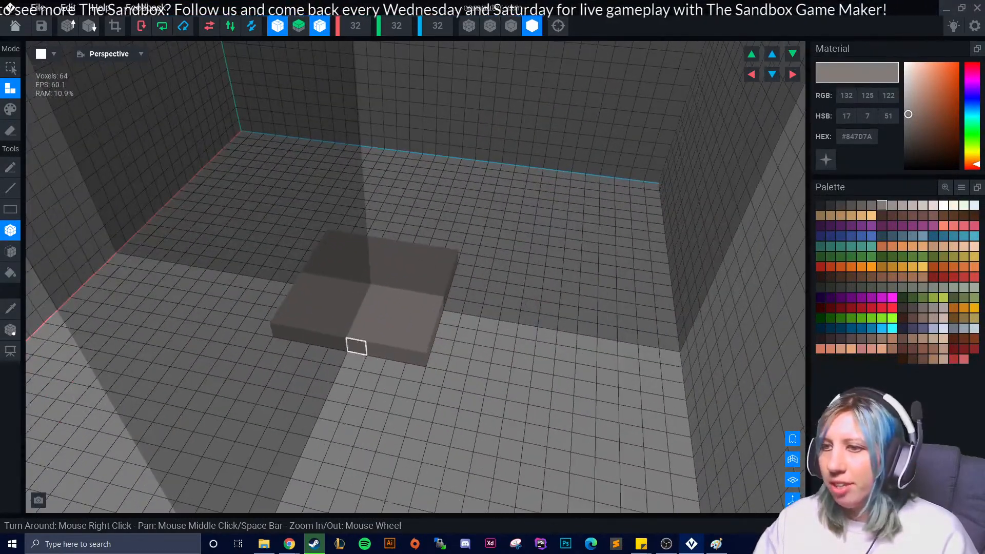
{"action": "left_click_drag", "start_coordinate": [354, 359], "coordinate": [412, 370]}
{"action": "right_click_drag", "start_coordinate": [412, 370], "coordinate": [451, 384]}
{"action": "left_click_drag", "start_coordinate": [489, 398], "coordinate": [418, 440]}
{"action": "middle_click_drag", "start_coordinate": [444, 459], "coordinate": [406, 426]}
{"action": "right_click_drag", "start_coordinate": [406, 426], "coordinate": [406, 431]}
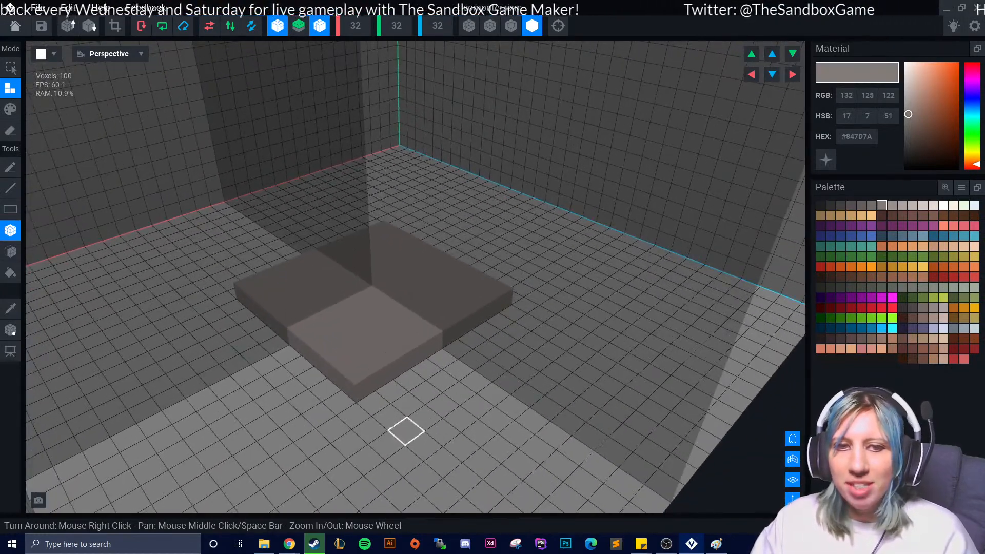
Extrude the slab upward and its sides outward with the Face tool to form a block of 1584 voxels
{"action": "right_click_drag", "start_coordinate": [324, 390], "coordinate": [311, 385]}
{"action": "left_click", "coordinate": [10, 251]}
{"action": "left_click_drag", "start_coordinate": [381, 291], "coordinate": [395, 144]}
{"action": "right_click_drag", "start_coordinate": [418, 211], "coordinate": [293, 322]}
{"action": "left_click_drag", "start_coordinate": [293, 321], "coordinate": [124, 352]}
{"action": "right_click_drag", "start_coordinate": [123, 352], "coordinate": [250, 359]}
{"action": "left_click_drag", "start_coordinate": [250, 359], "coordinate": [236, 390]}
{"action": "right_click_drag", "start_coordinate": [236, 390], "coordinate": [388, 267]}
{"action": "left_click_drag", "start_coordinate": [388, 266], "coordinate": [405, 302]}
{"action": "scroll", "coordinate": [405, 302], "scroll_direction": "down", "scroll_amount": 2}
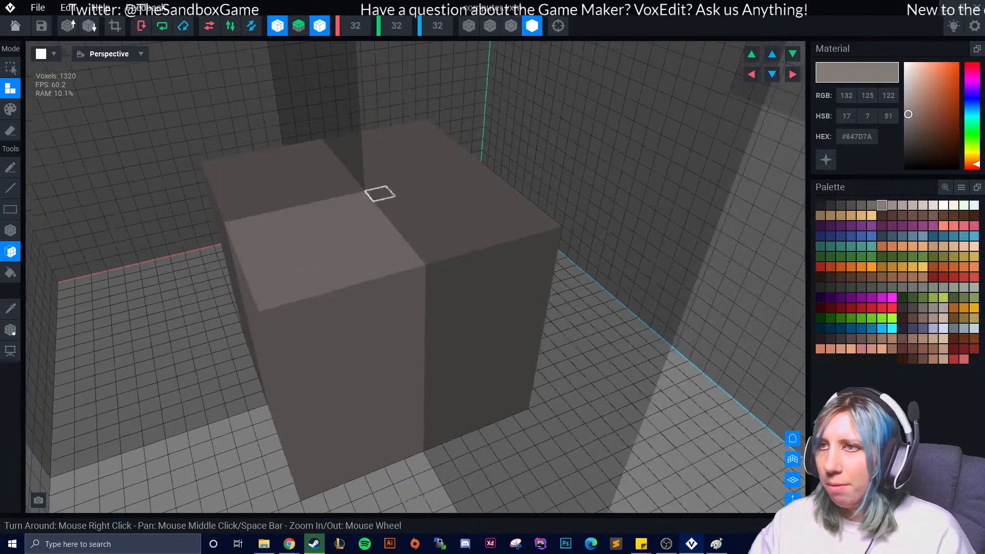
Compare the voxel edge display modes on the block and settle on outlining only its outer edges
{"action": "left_click", "coordinate": [511, 25]}
{"action": "right_click_drag", "start_coordinate": [342, 305], "coordinate": [486, 237]}
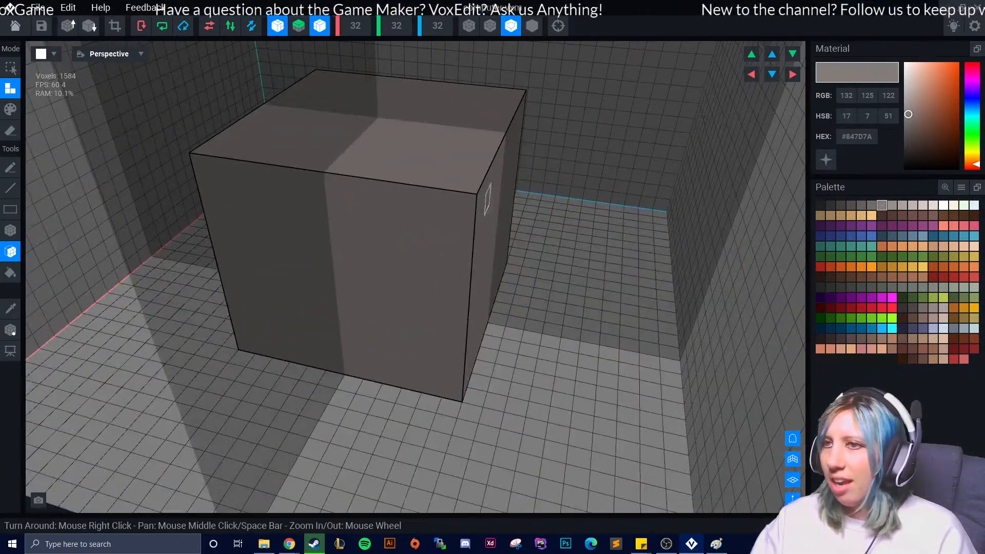
{"action": "right_click_drag", "start_coordinate": [558, 139], "coordinate": [459, 253]}
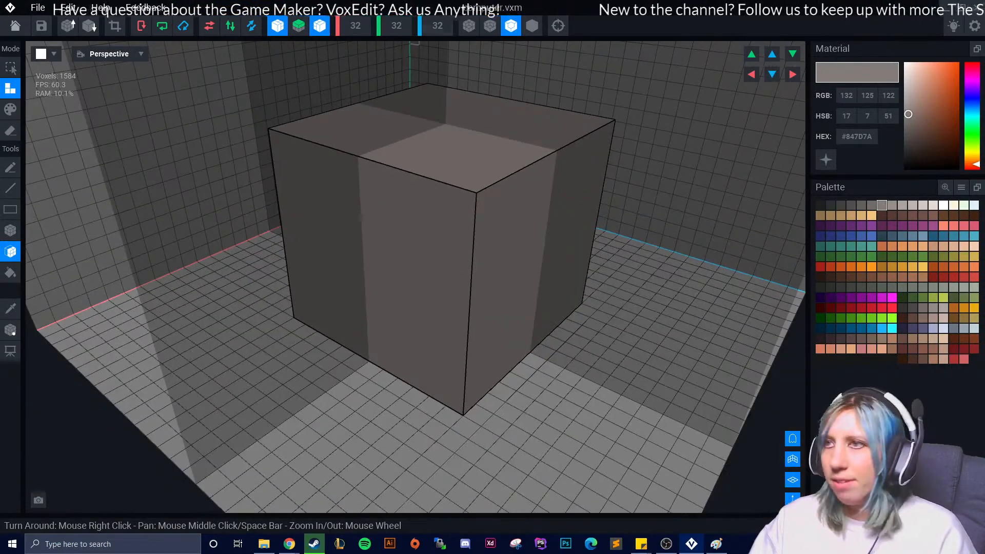
{"action": "left_click", "coordinate": [469, 26]}
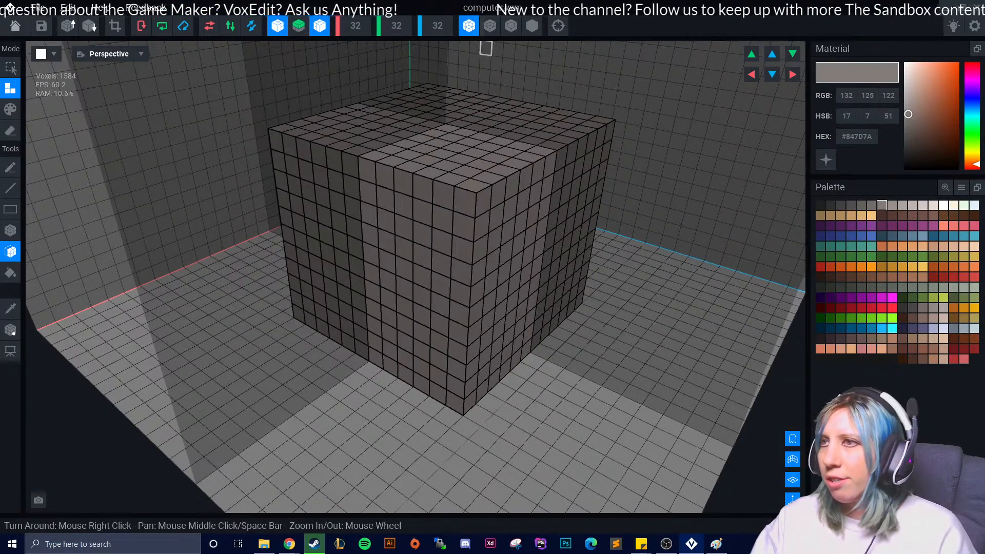
{"action": "left_click", "coordinate": [490, 26]}
{"action": "right_click_drag", "start_coordinate": [496, 261], "coordinate": [438, 171]}
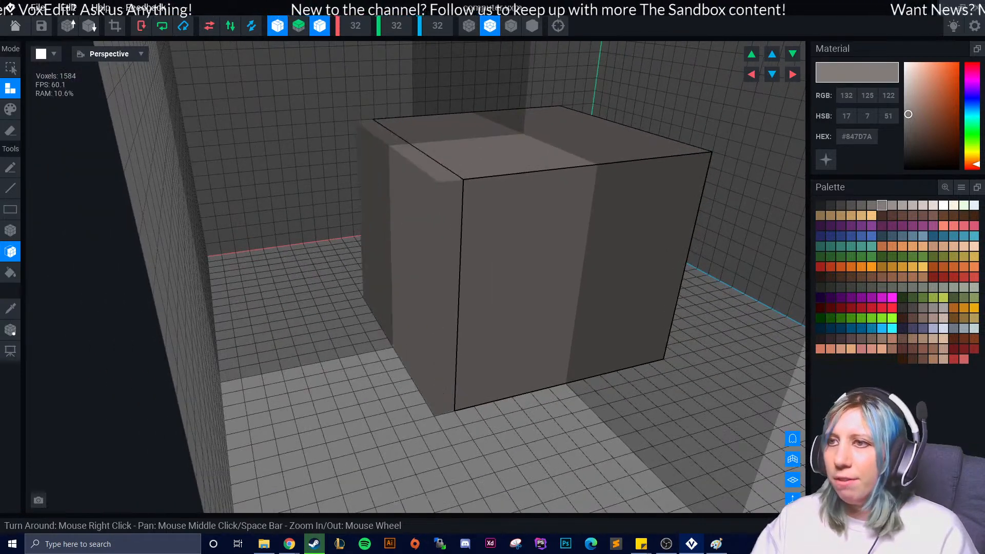
{"action": "left_click_drag", "start_coordinate": [405, 287], "coordinate": [391, 317]}
{"action": "key", "text": "ctrl+z"}
{"action": "left_click", "coordinate": [511, 25]}
Repaint the block's faces in the lighter gray #ABA29E, using the Face tool in paint mode
{"action": "right_click_drag", "start_coordinate": [403, 305], "coordinate": [340, 222]}
{"action": "right_click_drag", "start_coordinate": [462, 288], "coordinate": [484, 346]}
{"action": "left_click", "coordinate": [903, 205]}
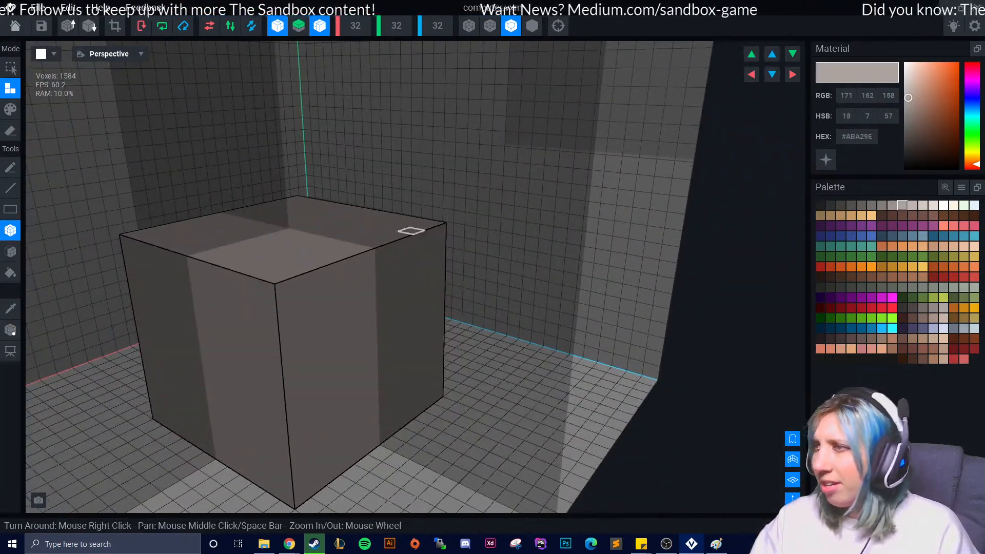
{"action": "left_click", "coordinate": [10, 109]}
{"action": "left_click", "coordinate": [11, 251]}
{"action": "left_click", "coordinate": [235, 254]}
{"action": "left_click", "coordinate": [196, 317]}
{"action": "left_click", "coordinate": [302, 318]}
{"action": "right_click_drag", "start_coordinate": [301, 319], "coordinate": [354, 378]}
{"action": "mouse_move", "coordinate": [464, 362]}
{"action": "right_mouse_down"}
{"action": "mouse_move", "coordinate": [490, 376]}
{"action": "mouse_move", "coordinate": [241, 475]}
{"action": "mouse_move", "coordinate": [330, 316]}
{"action": "mouse_move", "coordinate": [245, 350]}
{"action": "right_mouse_up"}
{"action": "right_click_drag", "start_coordinate": [444, 303], "coordinate": [438, 312]}
{"action": "middle_click_drag", "start_coordinate": [339, 283], "coordinate": [361, 336]}
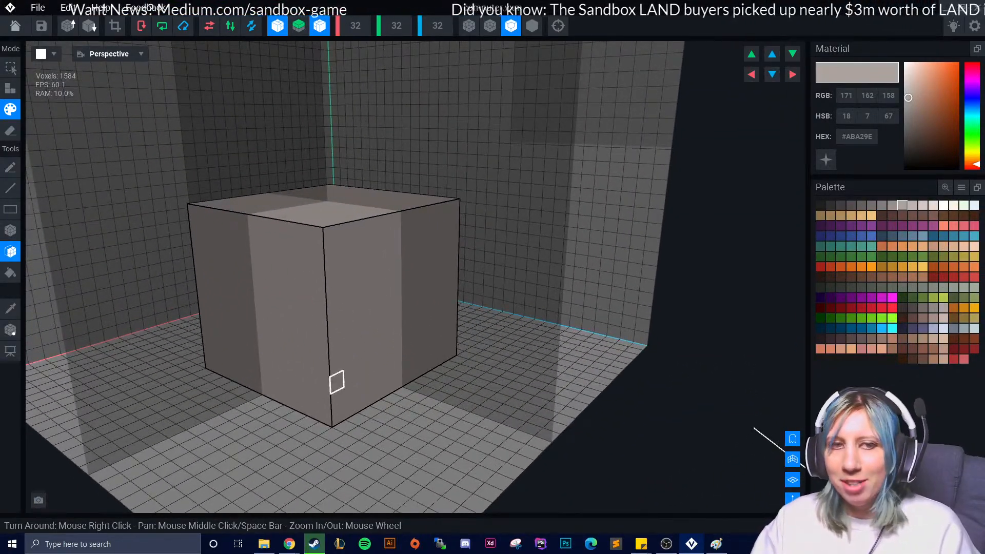
{"action": "scroll", "coordinate": [337, 382], "scroll_direction": "up", "scroll_amount": 3}
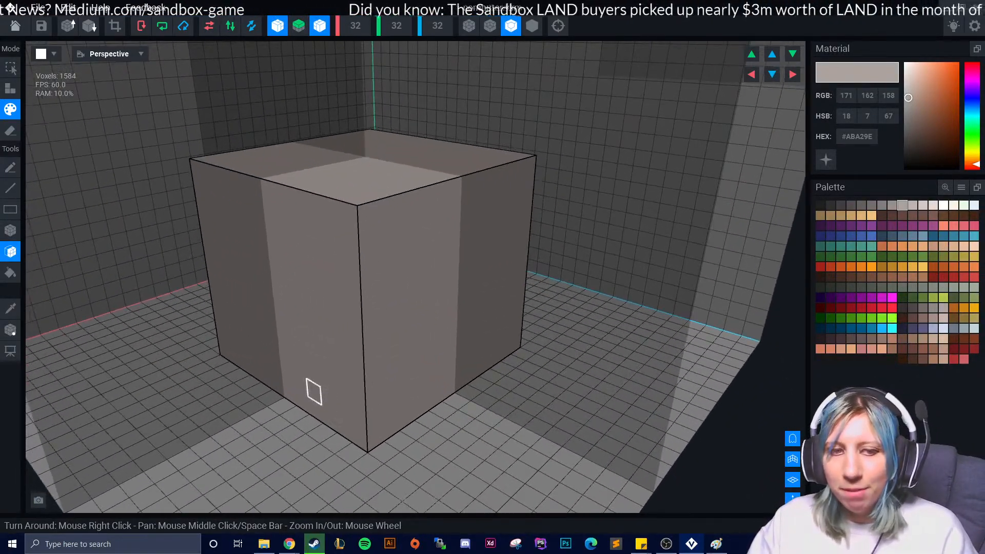
{"action": "right_click_drag", "start_coordinate": [314, 393], "coordinate": [281, 400]}
{"action": "scroll", "coordinate": [279, 393], "scroll_direction": "up", "scroll_amount": 2}
{"action": "left_click", "coordinate": [11, 231]}
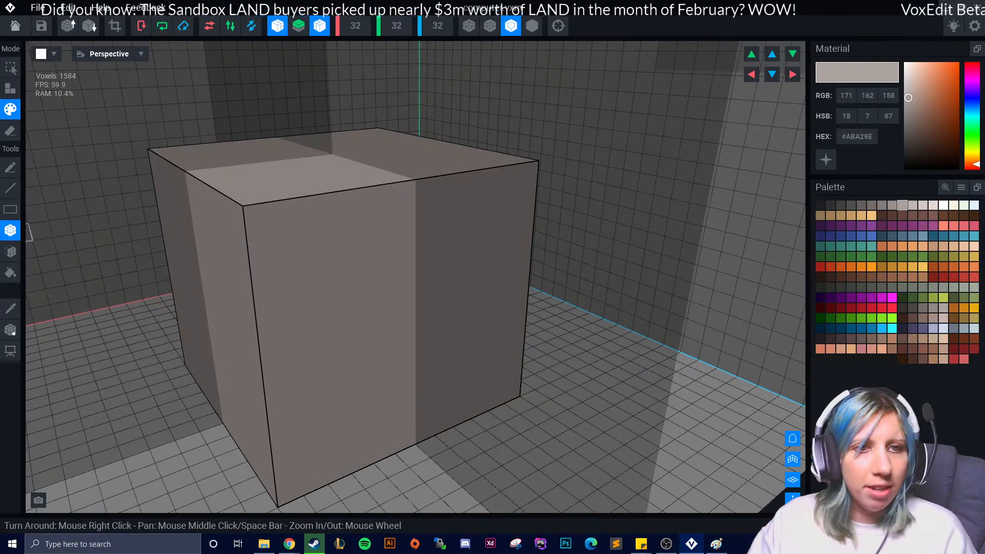
{"action": "scroll", "coordinate": [237, 213], "scroll_direction": "down", "scroll_amount": 2}
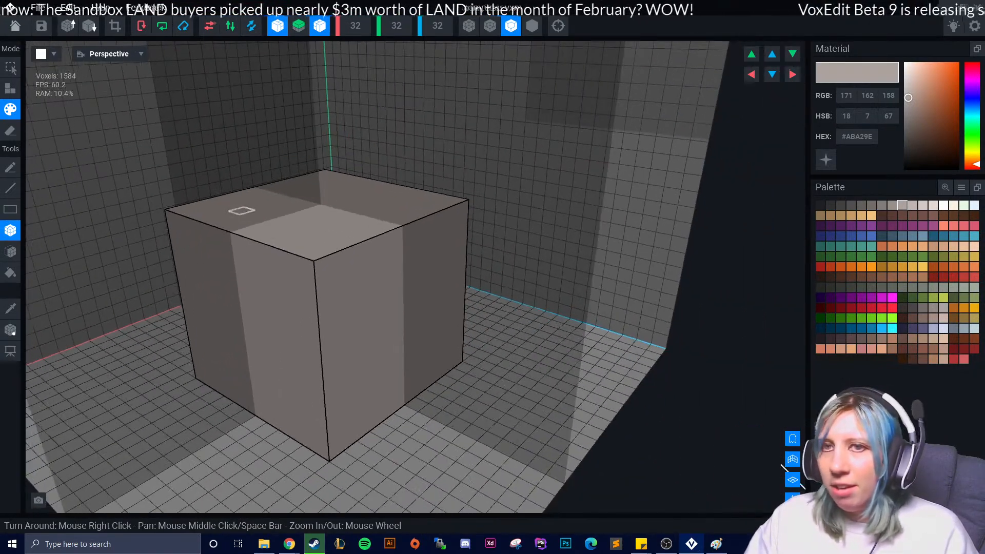
Return to creating voxels and extrude the block's faces with the Face tool until it holds 3456 voxels
{"action": "left_click", "coordinate": [10, 88]}
{"action": "scroll", "coordinate": [219, 294], "scroll_direction": "up", "scroll_amount": 3}
{"action": "right_click_drag", "start_coordinate": [259, 314], "coordinate": [240, 308]}
{"action": "middle_click_drag", "start_coordinate": [287, 452], "coordinate": [337, 352]}
{"action": "scroll", "coordinate": [333, 333], "scroll_direction": "down", "scroll_amount": 3}
{"action": "mouse_move", "coordinate": [337, 352]}
{"action": "right_mouse_down"}
{"action": "mouse_move", "coordinate": [348, 343]}
{"action": "mouse_move", "coordinate": [370, 352]}
{"action": "mouse_move", "coordinate": [354, 359]}
{"action": "right_mouse_up"}
{"action": "scroll", "coordinate": [359, 358], "scroll_direction": "down", "scroll_amount": 3}
{"action": "scroll", "coordinate": [354, 359], "scroll_direction": "up", "scroll_amount": 2}
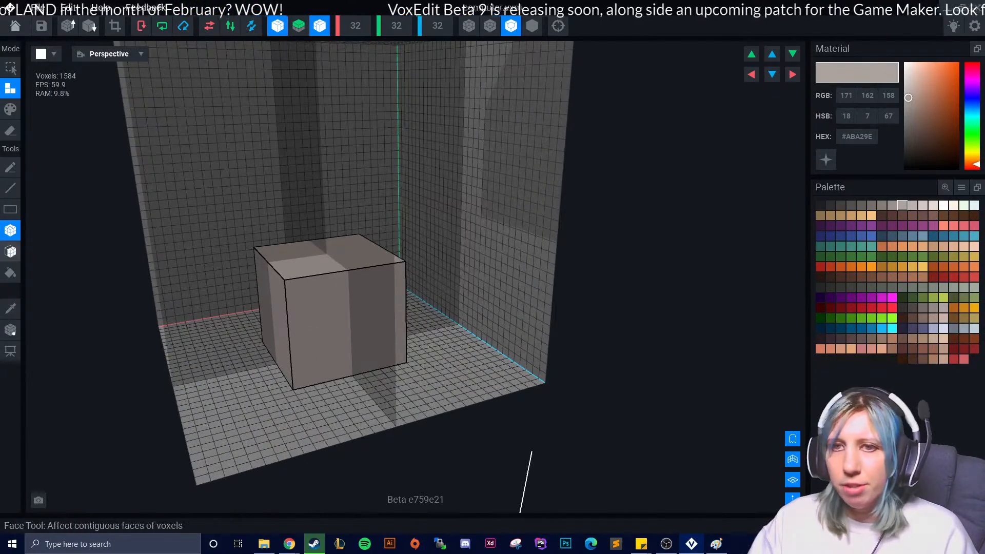
{"action": "left_click", "coordinate": [11, 251]}
{"action": "right_click_drag", "start_coordinate": [333, 324], "coordinate": [350, 287]}
{"action": "left_click", "coordinate": [376, 301]}
{"action": "left_click", "coordinate": [375, 303]}
{"action": "left_click", "coordinate": [301, 301]}
{"action": "left_click", "coordinate": [301, 303]}
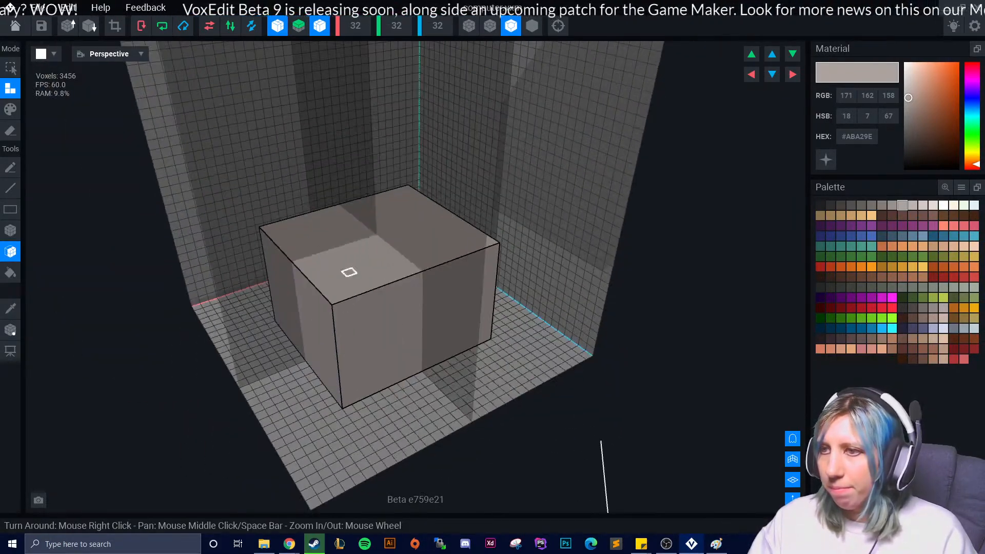
Extrude the block's top upward by several layers and widen its sides to reach 6120 voxels
{"action": "left_click", "coordinate": [372, 229]}
{"action": "right_click_drag", "start_coordinate": [371, 229], "coordinate": [387, 304]}
{"action": "left_click", "coordinate": [376, 219]}
{"action": "left_click", "coordinate": [391, 306]}
{"action": "left_click", "coordinate": [390, 306]}
{"action": "left_click", "coordinate": [390, 294]}
{"action": "left_click", "coordinate": [390, 294]}
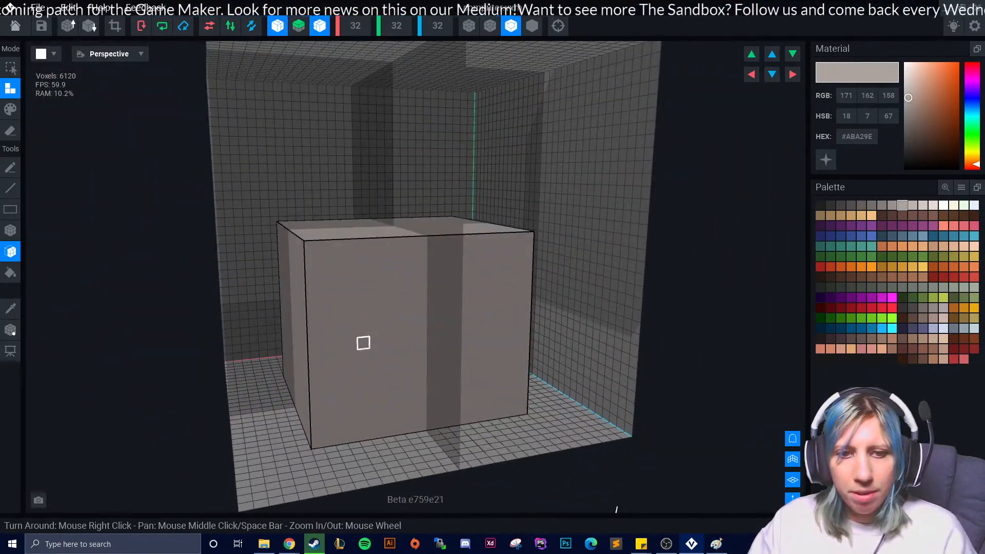
{"action": "right_click_drag", "start_coordinate": [339, 370], "coordinate": [376, 332]}
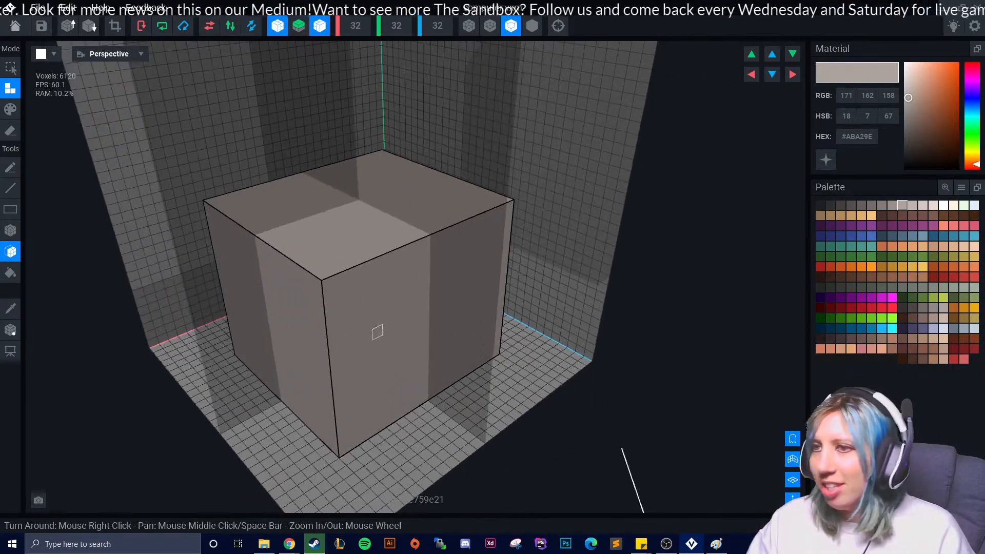
Set the material color to gray #746E6B and prepare the box tool for painting existing voxels
{"action": "scroll", "coordinate": [365, 365], "scroll_direction": "up", "scroll_amount": 2}
{"action": "right_click_drag", "start_coordinate": [365, 365], "coordinate": [352, 337]}
{"action": "scroll", "coordinate": [350, 349], "scroll_direction": "up", "scroll_amount": 2}
{"action": "scroll", "coordinate": [351, 349], "scroll_direction": "up", "scroll_amount": 1}
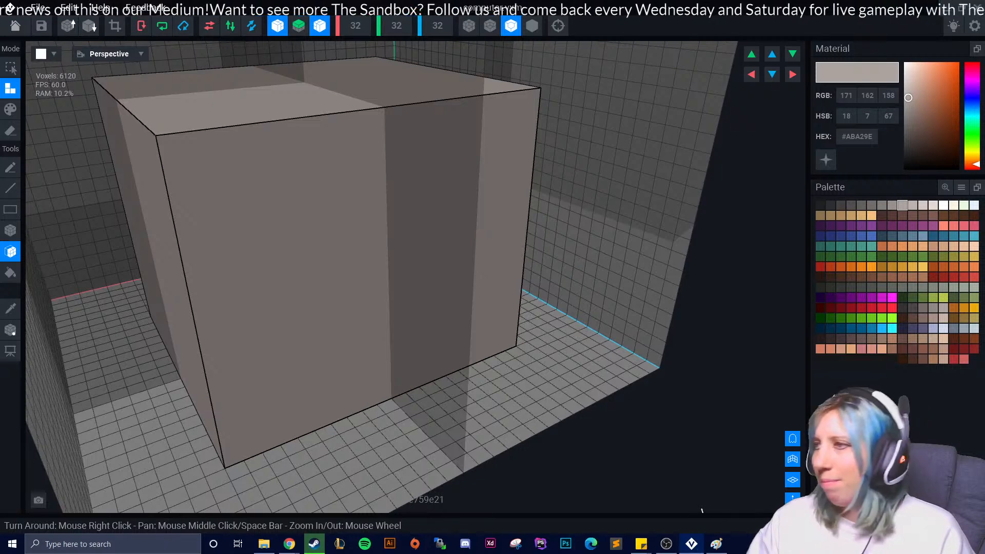
{"action": "left_click", "coordinate": [872, 205]}
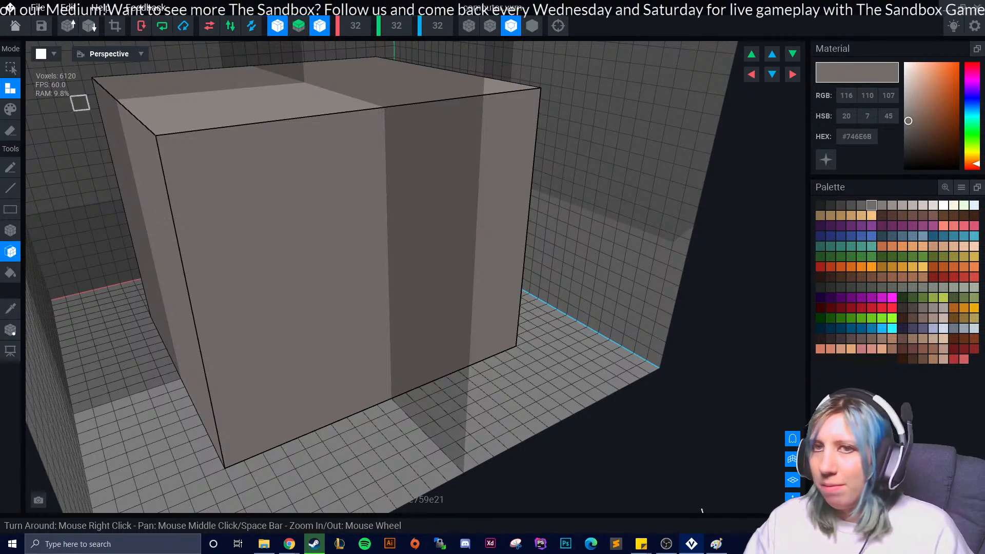
{"action": "left_click", "coordinate": [10, 230]}
{"action": "right_click_drag", "start_coordinate": [234, 211], "coordinate": [240, 268]}
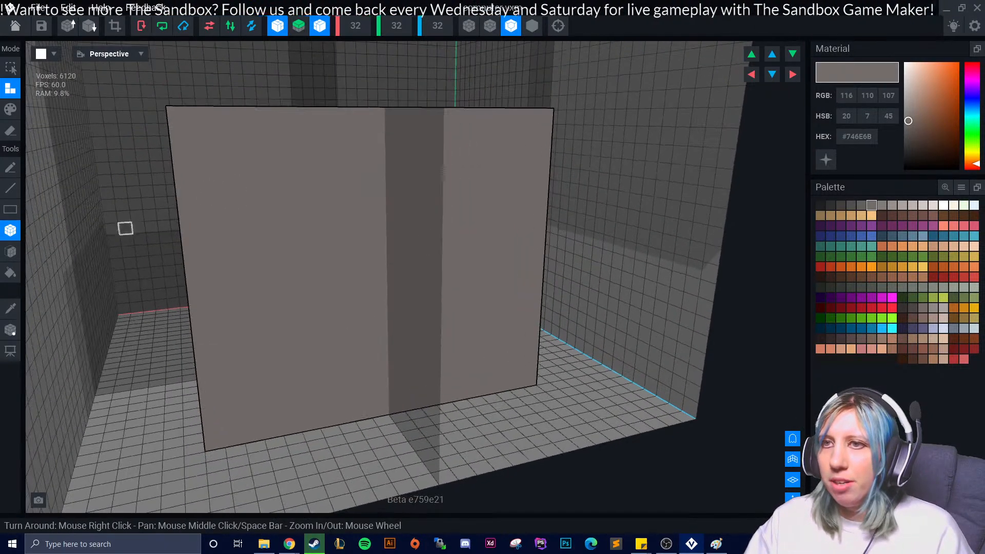
{"action": "left_click", "coordinate": [10, 109]}
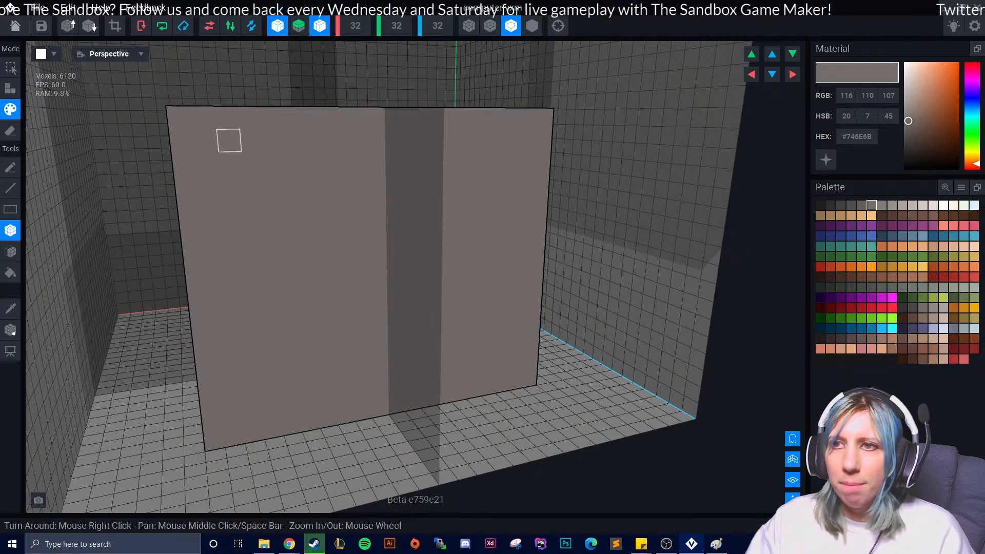
Try painting a large rectangle on the block's front face in #746E6B and undo it
{"action": "mouse_move", "coordinate": [206, 140]}
{"action": "left_mouse_down"}
{"action": "mouse_move", "coordinate": [339, 385]}
{"action": "mouse_move", "coordinate": [388, 428]}
{"action": "mouse_move", "coordinate": [389, 390]}
{"action": "left_mouse_up"}
{"action": "mouse_move", "coordinate": [389, 390]}
{"action": "right_mouse_down"}
{"action": "mouse_move", "coordinate": [391, 377]}
{"action": "mouse_move", "coordinate": [387, 394]}
{"action": "mouse_move", "coordinate": [398, 389]}
{"action": "right_mouse_up"}
{"action": "key", "text": "ctrl+z"}
Turn off mirroring along the Z axis and paint a screen rectangle in #746E6B on the front face's upper part
{"action": "right_click_drag", "start_coordinate": [380, 354], "coordinate": [361, 328]}
{"action": "scroll", "coordinate": [360, 68], "scroll_direction": "down", "scroll_amount": 4}
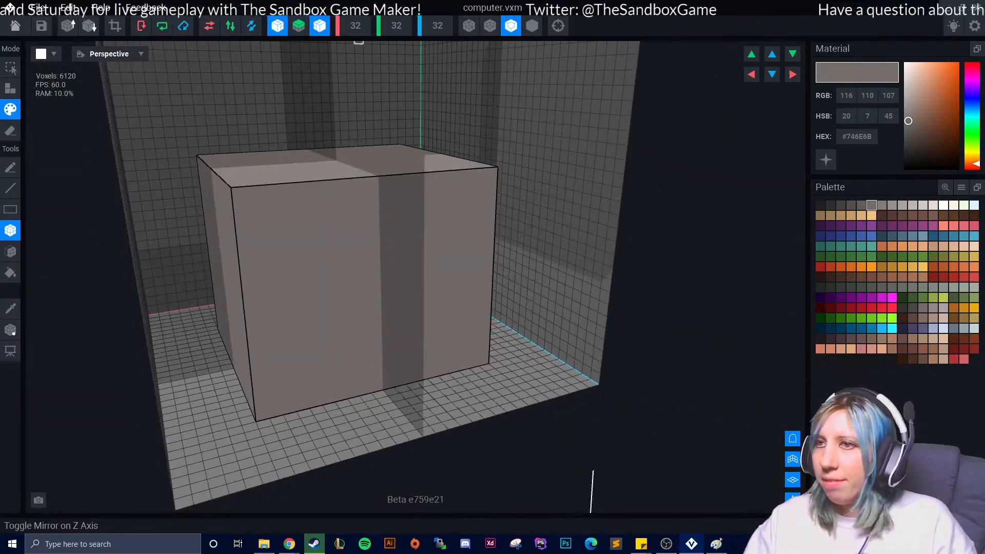
{"action": "mouse_move", "coordinate": [373, 199]}
{"action": "left_mouse_down"}
{"action": "mouse_move", "coordinate": [294, 311]}
{"action": "mouse_move", "coordinate": [269, 393]}
{"action": "mouse_move", "coordinate": [281, 405]}
{"action": "mouse_move", "coordinate": [281, 328]}
{"action": "mouse_move", "coordinate": [284, 343]}
{"action": "left_mouse_up"}
{"action": "mouse_move", "coordinate": [284, 343]}
{"action": "right_mouse_down"}
{"action": "mouse_move", "coordinate": [291, 367]}
{"action": "mouse_move", "coordinate": [321, 378]}
{"action": "mouse_move", "coordinate": [318, 339]}
{"action": "right_mouse_up"}
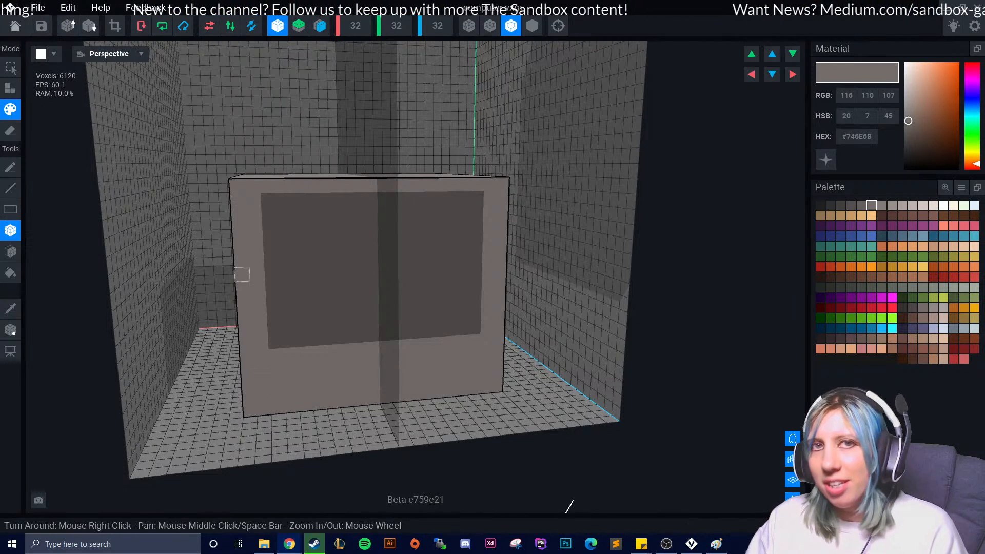
Paint a one-voxel-wide border in the darker gray #645F5C around all four edges of the screen rectangle
{"action": "scroll", "coordinate": [303, 327], "scroll_direction": "up", "scroll_amount": 2}
{"action": "scroll", "coordinate": [350, 346], "scroll_direction": "up", "scroll_amount": 2}
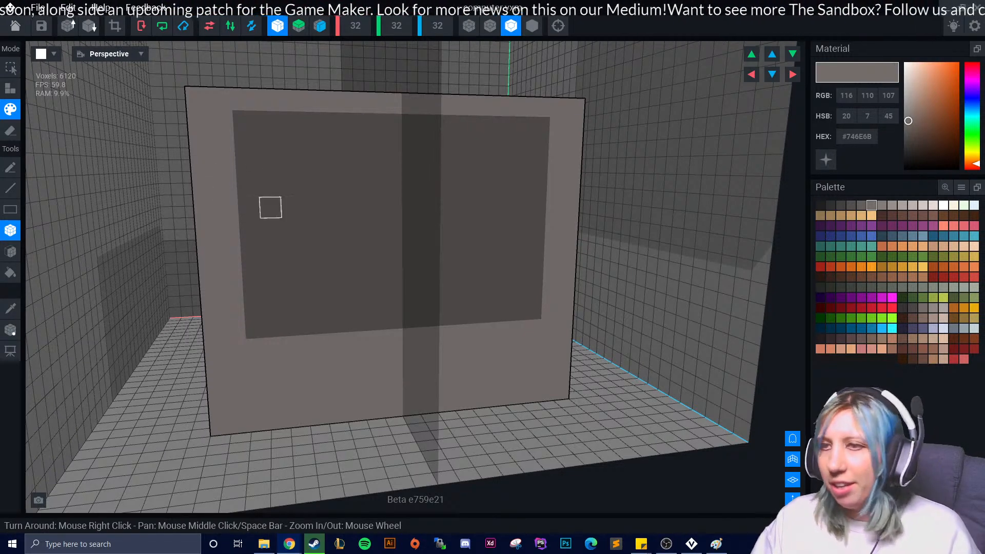
{"action": "scroll", "coordinate": [259, 221], "scroll_direction": "up", "scroll_amount": 1}
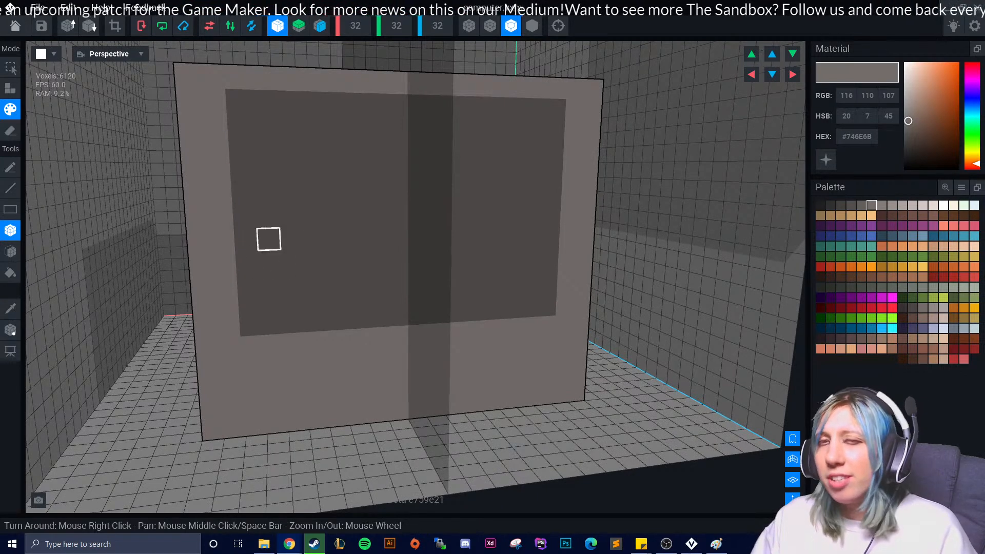
{"action": "left_click", "coordinate": [861, 206]}
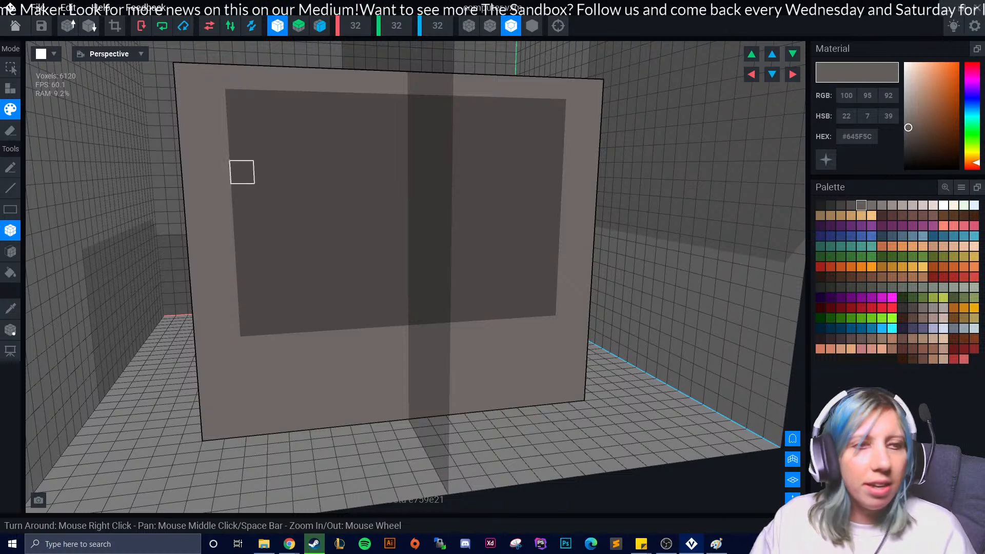
{"action": "mouse_move", "coordinate": [239, 101]}
{"action": "left_mouse_down"}
{"action": "mouse_move", "coordinate": [272, 301]}
{"action": "mouse_move", "coordinate": [251, 325]}
{"action": "mouse_move", "coordinate": [398, 314]}
{"action": "left_mouse_up"}
{"action": "scroll", "coordinate": [342, 342], "scroll_direction": "down", "scroll_amount": 4}
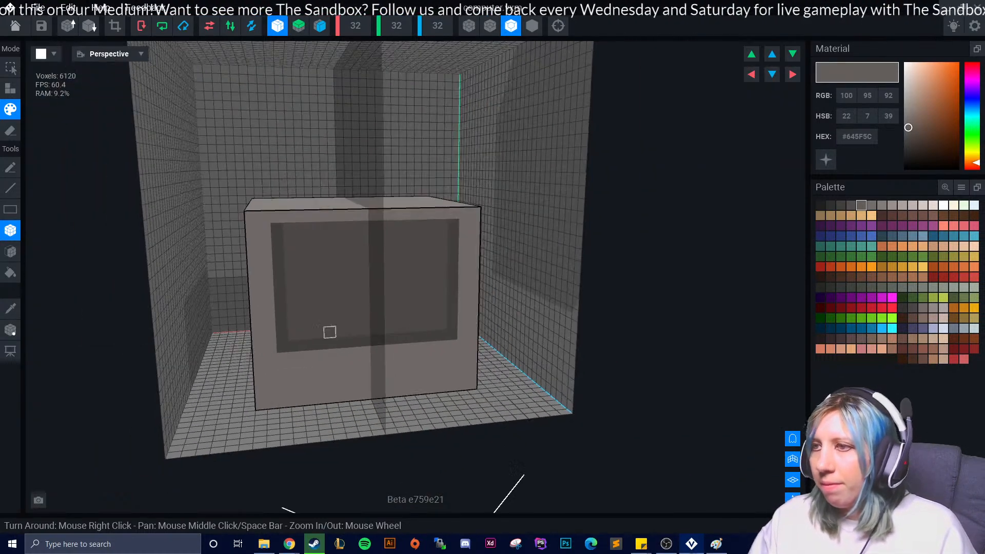
{"action": "left_click_drag", "start_coordinate": [278, 241], "coordinate": [363, 238]}
{"action": "mouse_move", "coordinate": [363, 238]}
{"action": "right_mouse_down"}
{"action": "mouse_move", "coordinate": [340, 320]}
{"action": "mouse_move", "coordinate": [310, 343]}
{"action": "mouse_move", "coordinate": [342, 342]}
{"action": "mouse_move", "coordinate": [345, 361]}
{"action": "mouse_move", "coordinate": [328, 347]}
{"action": "mouse_move", "coordinate": [339, 381]}
{"action": "right_mouse_up"}
{"action": "scroll", "coordinate": [341, 356], "scroll_direction": "up", "scroll_amount": 3}
{"action": "scroll", "coordinate": [341, 354], "scroll_direction": "down", "scroll_amount": 2}
{"action": "scroll", "coordinate": [343, 357], "scroll_direction": "up", "scroll_amount": 3}
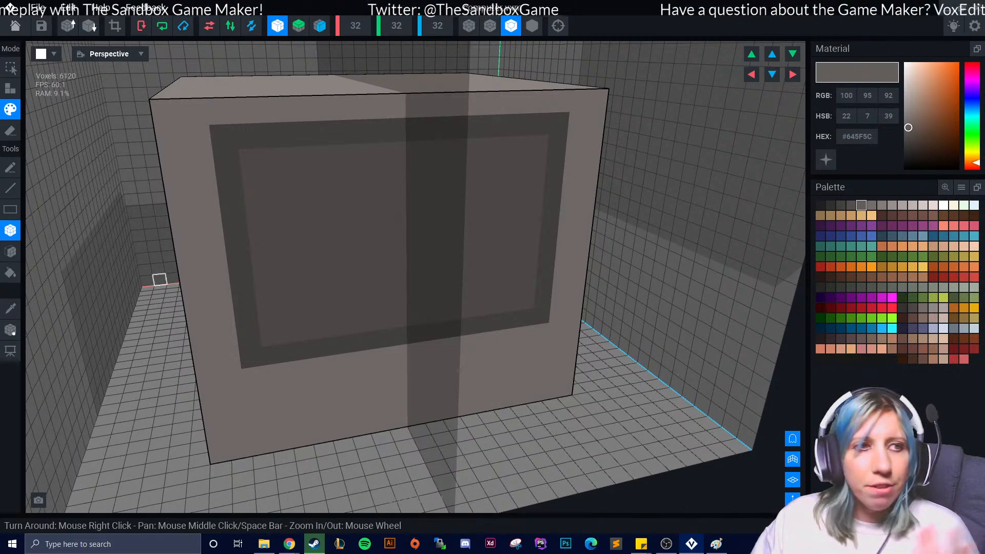
{"action": "scroll", "coordinate": [193, 282], "scroll_direction": "up", "scroll_amount": 5}
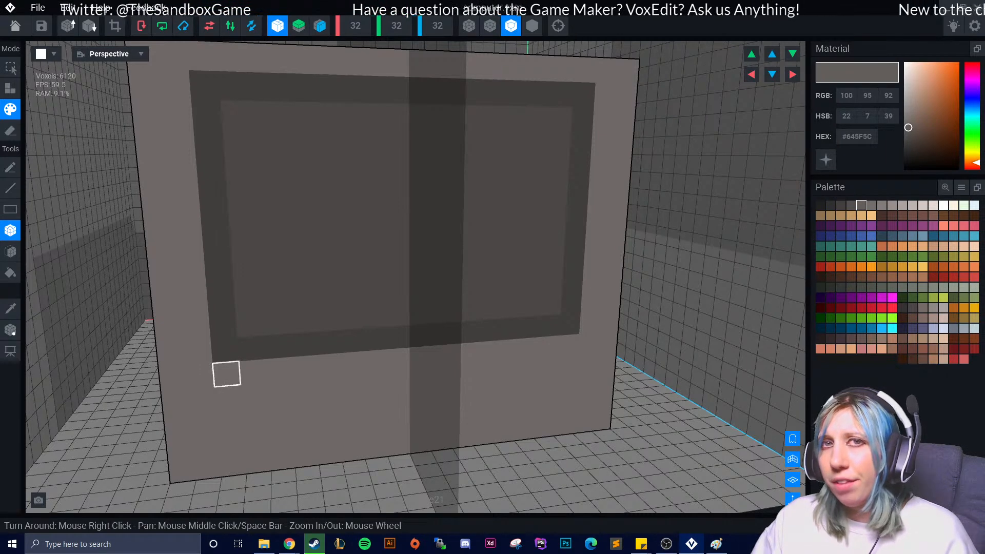
{"action": "scroll", "coordinate": [227, 374], "scroll_direction": "down", "scroll_amount": 3}
{"action": "right_click_drag", "start_coordinate": [231, 376], "coordinate": [252, 375]}
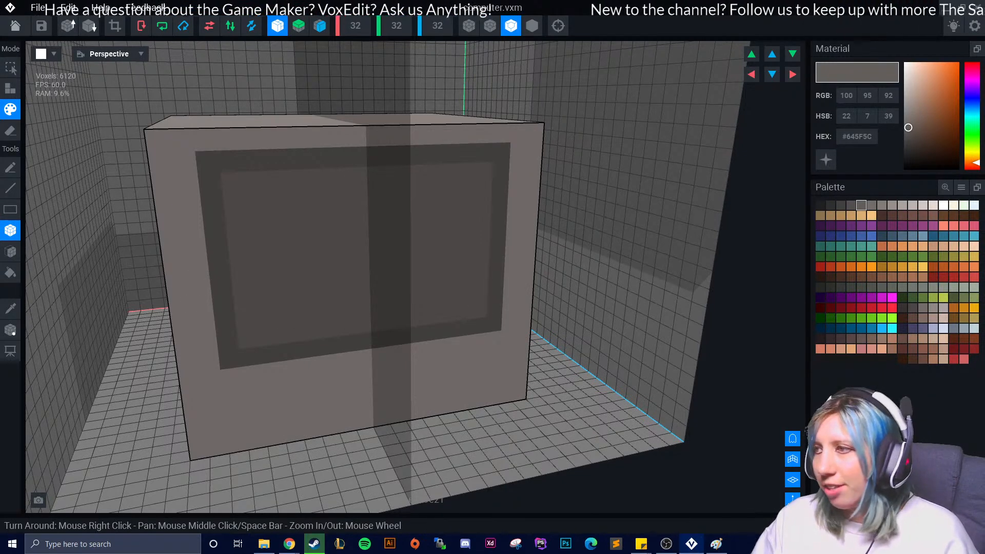
{"action": "scroll", "coordinate": [462, 328], "scroll_direction": "up", "scroll_amount": 3}
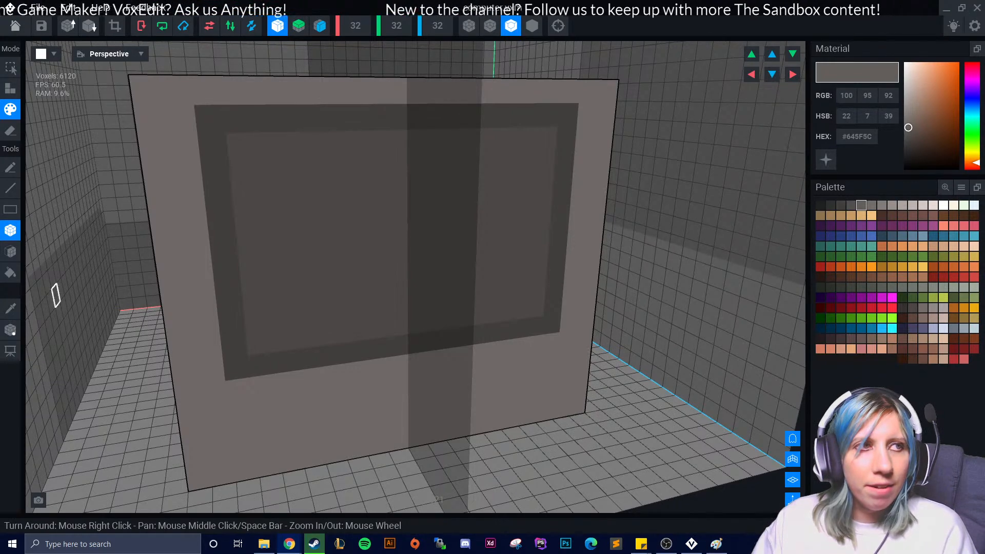
{"action": "scroll", "coordinate": [200, 316], "scroll_direction": "down", "scroll_amount": 5}
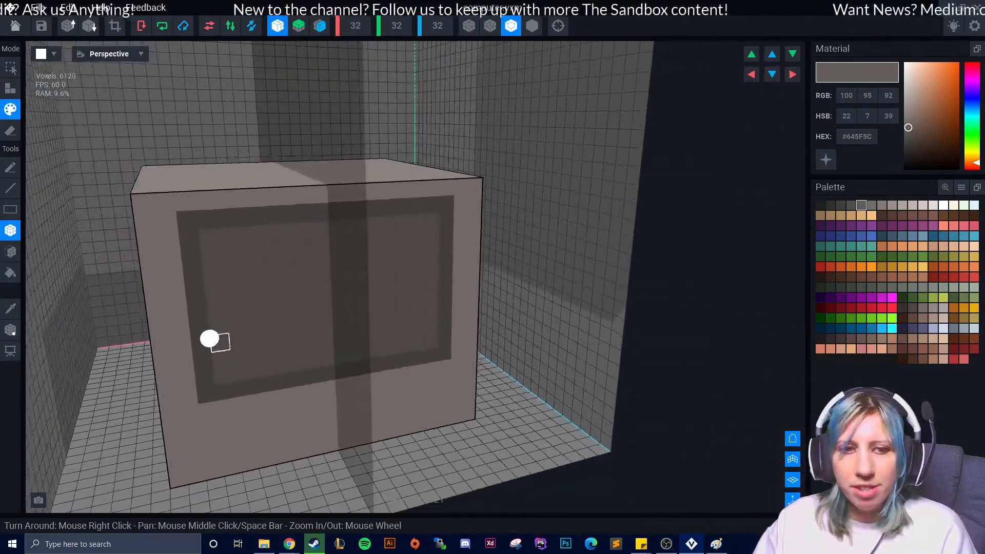
{"action": "right_click_drag", "start_coordinate": [209, 339], "coordinate": [598, 507]}
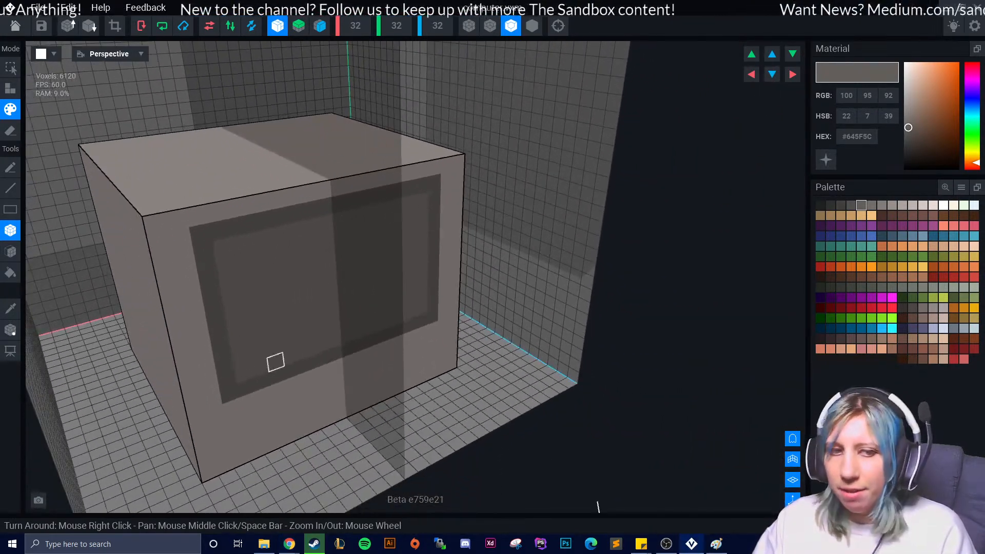
{"action": "scroll", "coordinate": [274, 349], "scroll_direction": "up", "scroll_amount": 4}
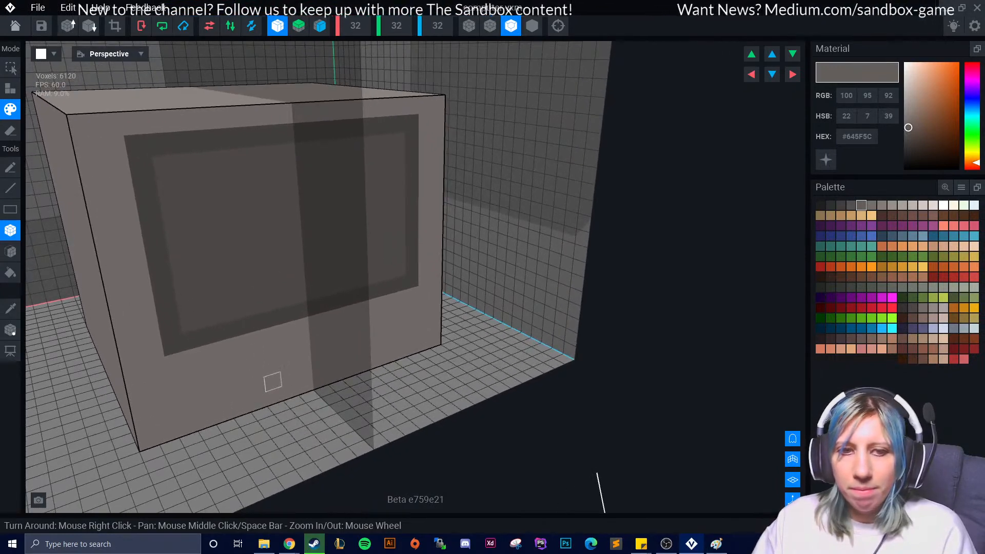
Set the material color to dark gray #423F3E for painting below the screen
{"action": "scroll", "coordinate": [257, 387], "scroll_direction": "up", "scroll_amount": 4}
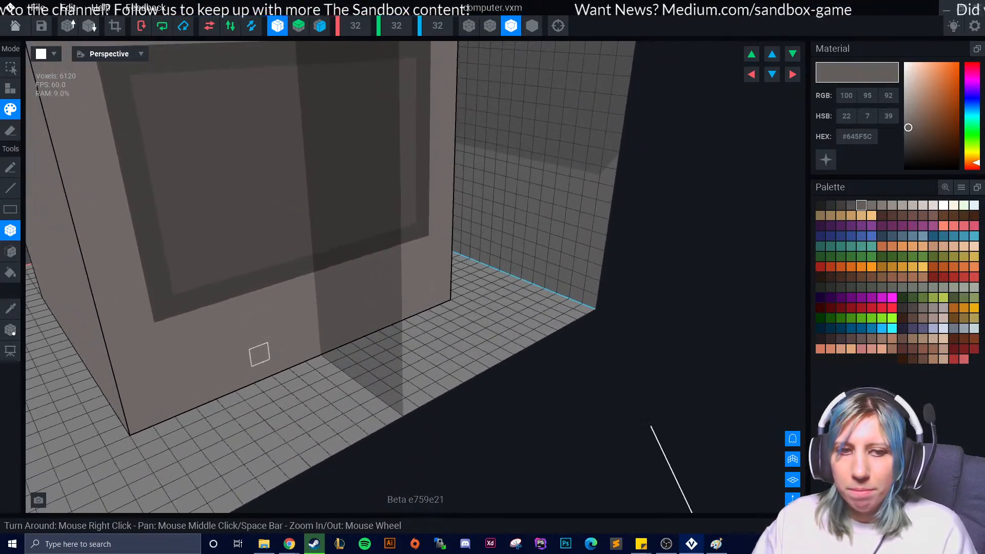
{"action": "scroll", "coordinate": [260, 354], "scroll_direction": "up", "scroll_amount": 4}
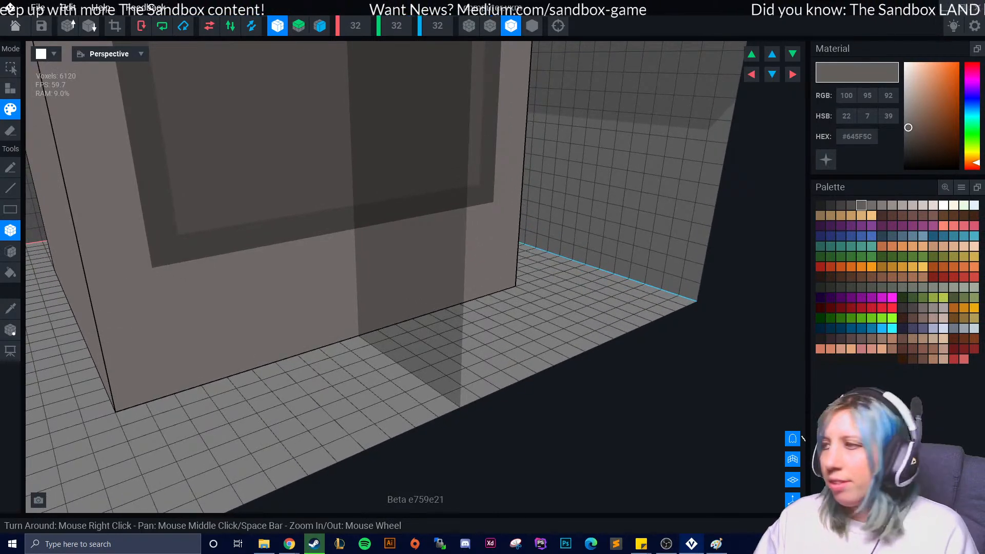
{"action": "left_click", "coordinate": [841, 206]}
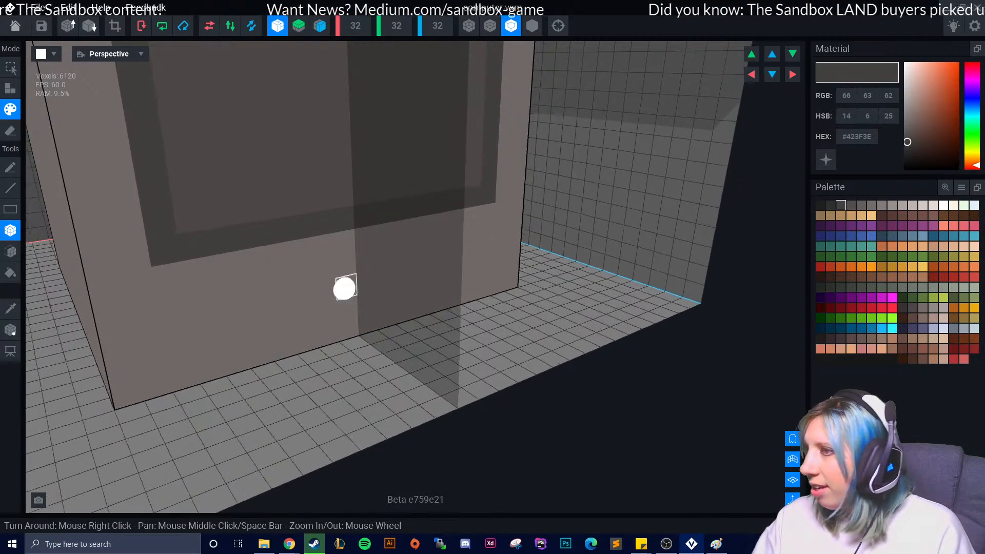
{"action": "right_click_drag", "start_coordinate": [346, 288], "coordinate": [302, 311]}
Try painting a #423F3E bar on the front face below the screen and undo it
{"action": "left_click", "coordinate": [141, 311]}
{"action": "left_click_drag", "start_coordinate": [141, 310], "coordinate": [256, 302]}
{"action": "key", "text": "ctrl+z"}
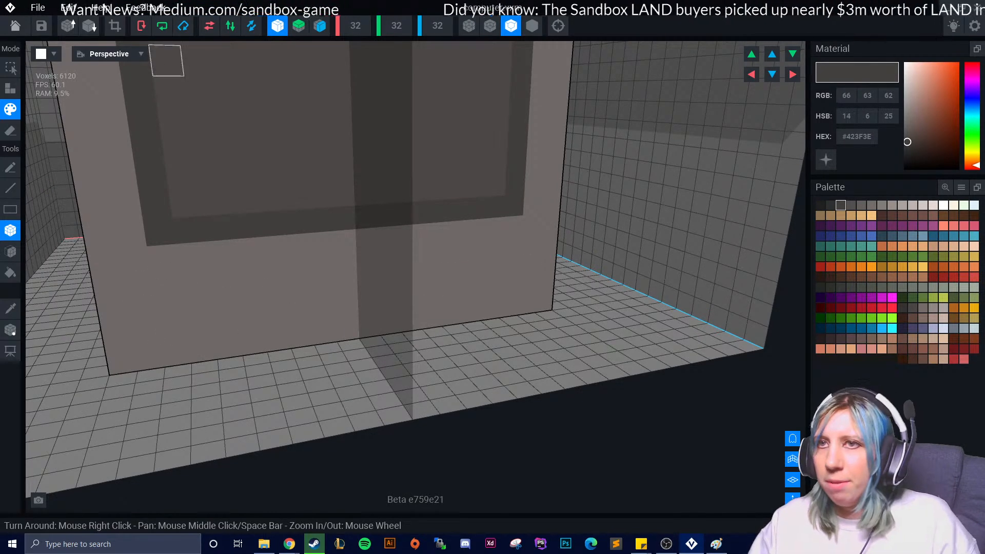
Turn off X-axis mirroring and paint a four-voxel-wide #423F3E bar at the front face's lower left, with a matching #534F4E bar directly beneath
{"action": "left_click", "coordinate": [278, 25]}
{"action": "left_click_drag", "start_coordinate": [142, 311], "coordinate": [225, 301]}
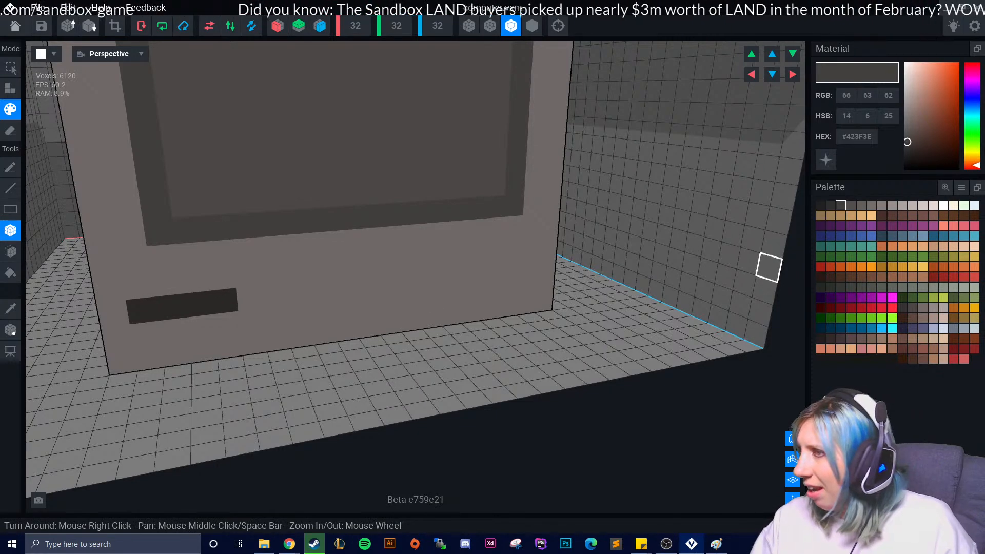
{"action": "left_click", "coordinate": [851, 205]}
{"action": "left_click_drag", "start_coordinate": [146, 335], "coordinate": [228, 324]}
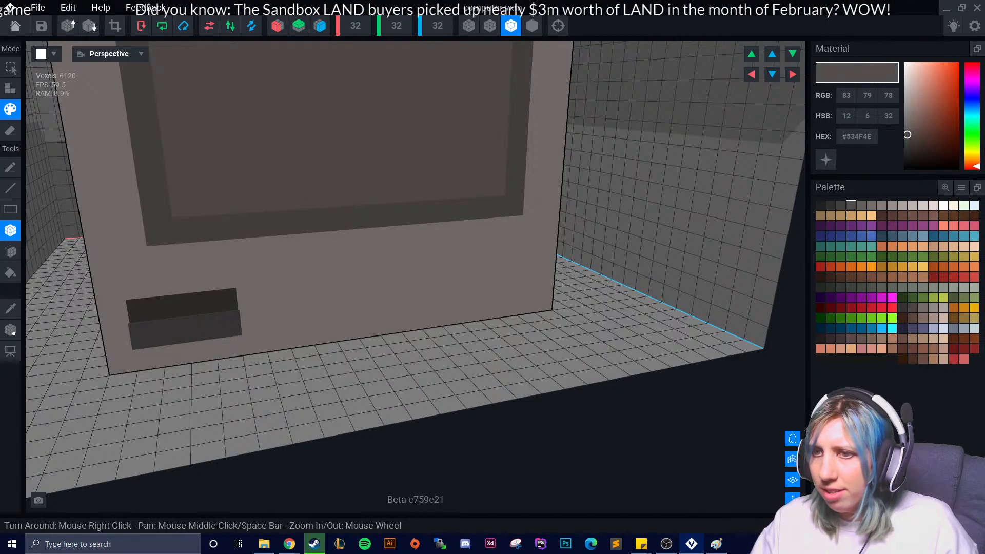
Paint a one-voxel button in red #8C2727 below the screen's lower-right corner and make that material emissive
{"action": "scroll", "coordinate": [259, 360], "scroll_direction": "down", "scroll_amount": 5}
{"action": "right_click_drag", "start_coordinate": [271, 356], "coordinate": [242, 341]}
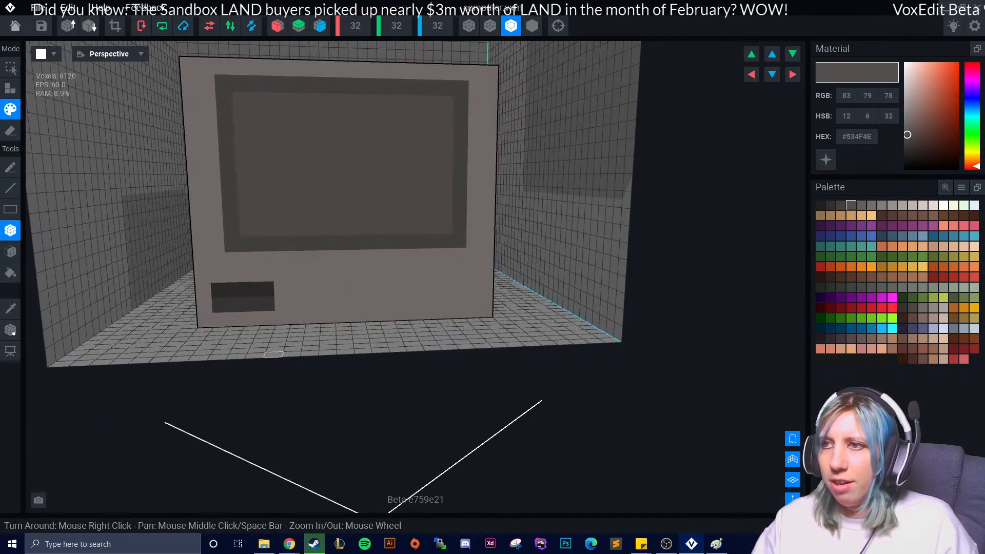
{"action": "scroll", "coordinate": [273, 354], "scroll_direction": "up", "scroll_amount": 4}
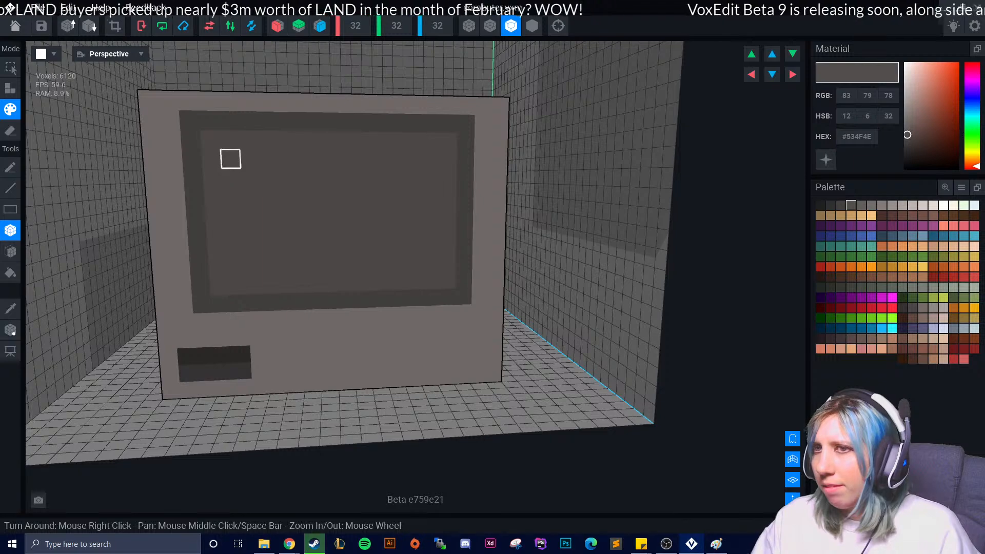
{"action": "right_click_drag", "start_coordinate": [396, 246], "coordinate": [297, 297]}
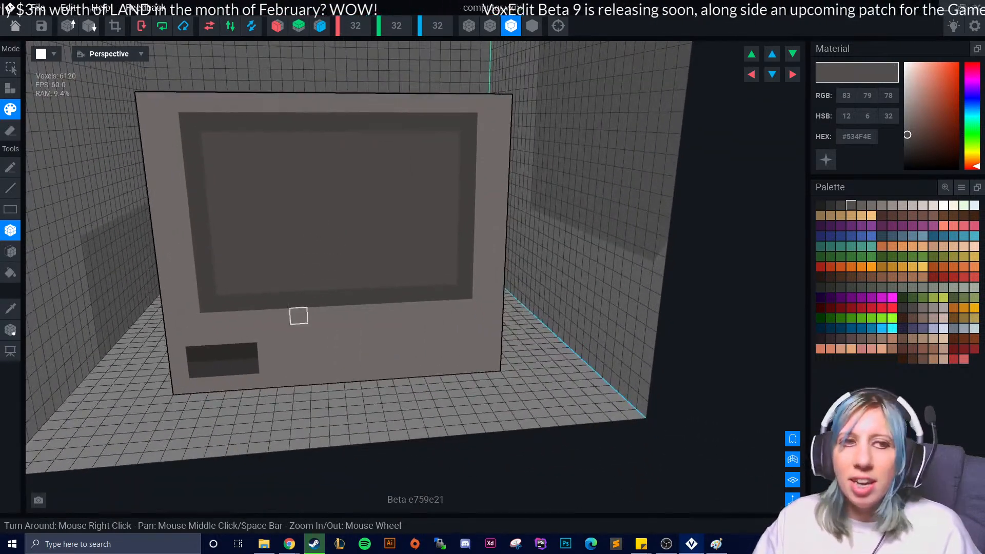
{"action": "scroll", "coordinate": [311, 325], "scroll_direction": "up", "scroll_amount": 2}
{"action": "middle_click_drag", "start_coordinate": [312, 324], "coordinate": [320, 308]}
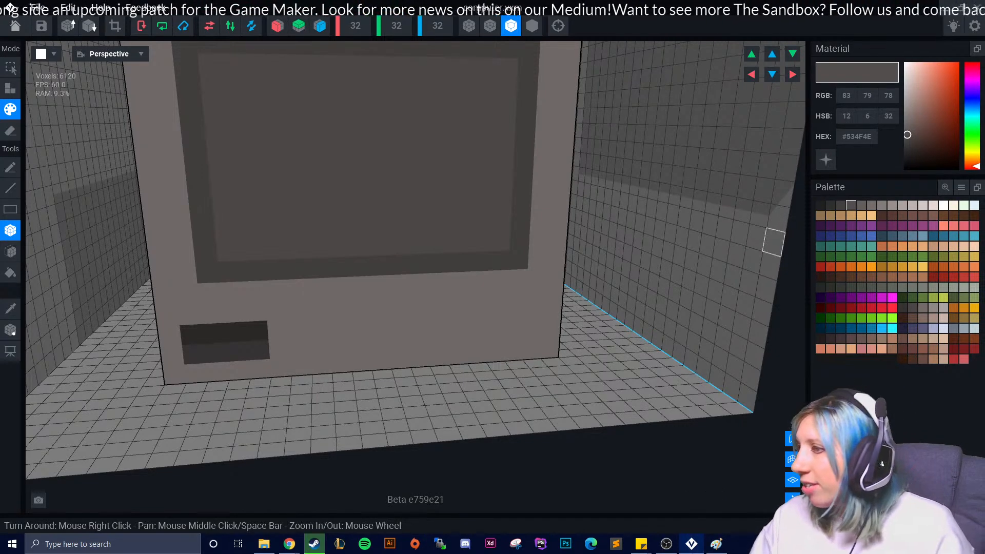
{"action": "left_click", "coordinate": [974, 349]}
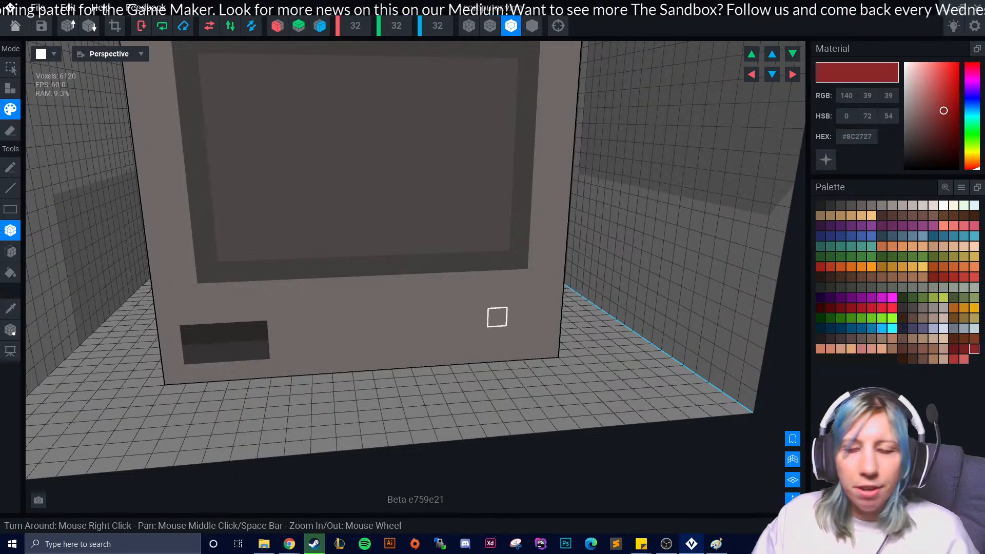
{"action": "left_click", "coordinate": [516, 297]}
{"action": "scroll", "coordinate": [534, 253], "scroll_direction": "up", "scroll_amount": 3}
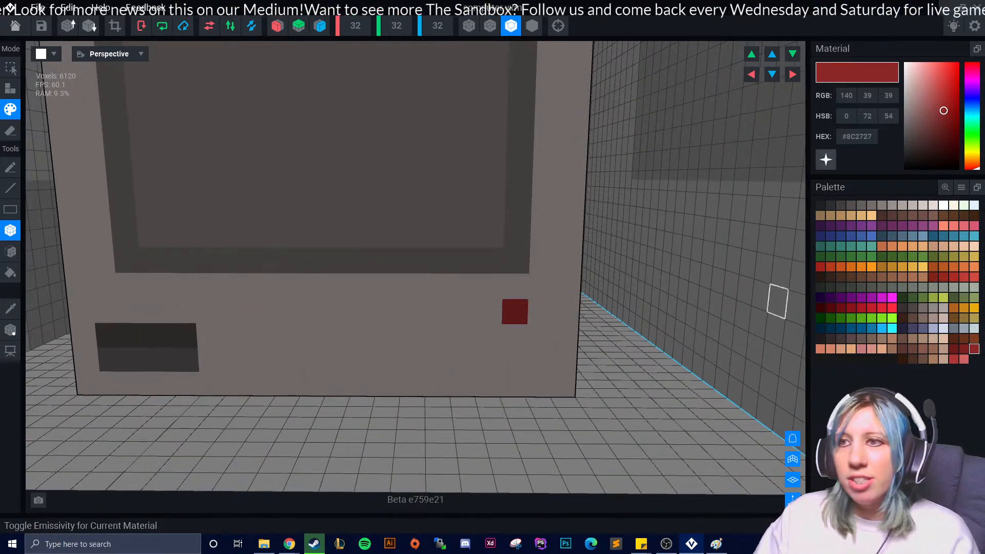
{"action": "left_click", "coordinate": [826, 160]}
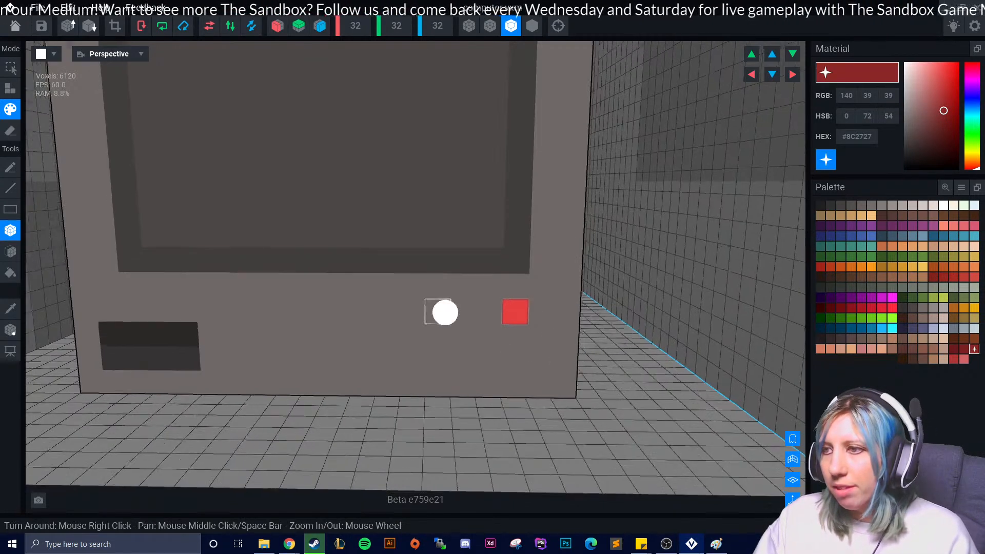
Paint a one-voxel button in yellow-green #B7C54E to the left of the red one and make its material emissive
{"action": "scroll", "coordinate": [444, 311], "scroll_direction": "down", "scroll_amount": 2}
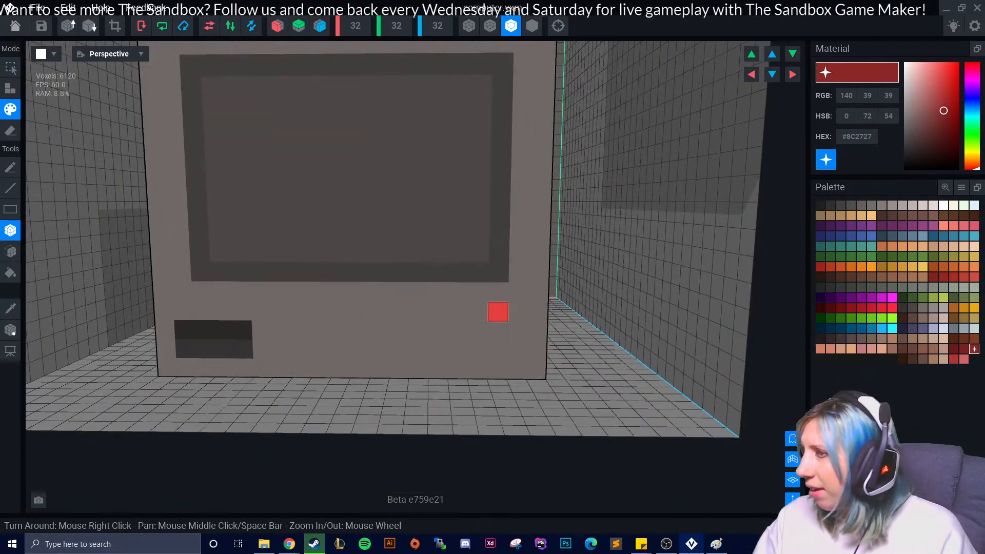
{"action": "left_click", "coordinate": [943, 298]}
{"action": "left_click", "coordinate": [459, 311]}
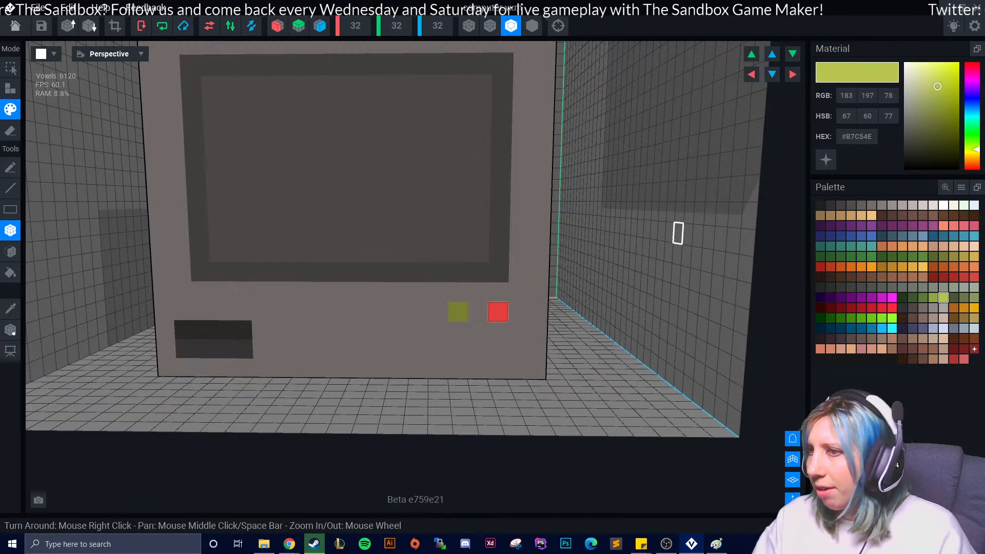
{"action": "left_click", "coordinate": [826, 159]}
{"action": "mouse_move", "coordinate": [443, 371]}
{"action": "right_mouse_down"}
{"action": "mouse_move", "coordinate": [380, 371]}
{"action": "mouse_move", "coordinate": [440, 370]}
{"action": "right_mouse_up"}
{"action": "scroll", "coordinate": [440, 371], "scroll_direction": "down", "scroll_amount": 1}
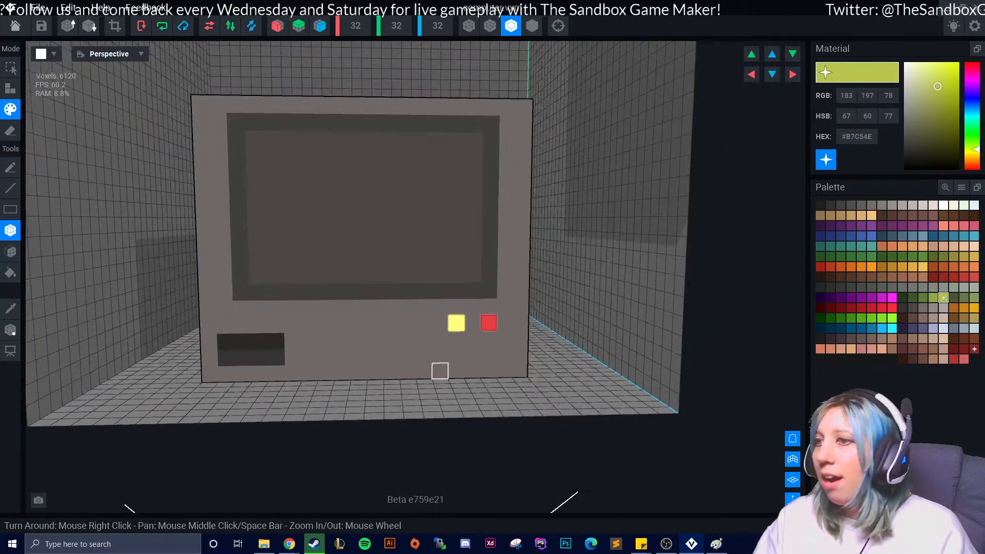
Examine the monitor's front face with its slot and two glowing buttons from several angles
{"action": "scroll", "coordinate": [358, 392], "scroll_direction": "down", "scroll_amount": 2}
{"action": "mouse_move", "coordinate": [361, 386]}
{"action": "right_mouse_down"}
{"action": "mouse_move", "coordinate": [347, 389]}
{"action": "mouse_move", "coordinate": [379, 380]}
{"action": "right_mouse_up"}
{"action": "scroll", "coordinate": [367, 383], "scroll_direction": "down", "scroll_amount": 2}
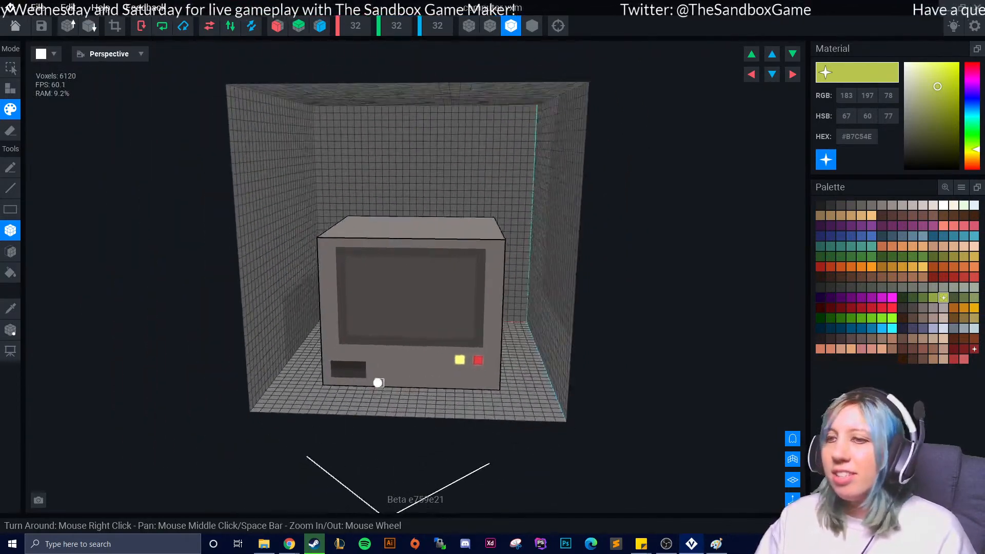
{"action": "right_click_drag", "start_coordinate": [421, 303], "coordinate": [385, 315]}
{"action": "scroll", "coordinate": [378, 383], "scroll_direction": "up", "scroll_amount": 6}
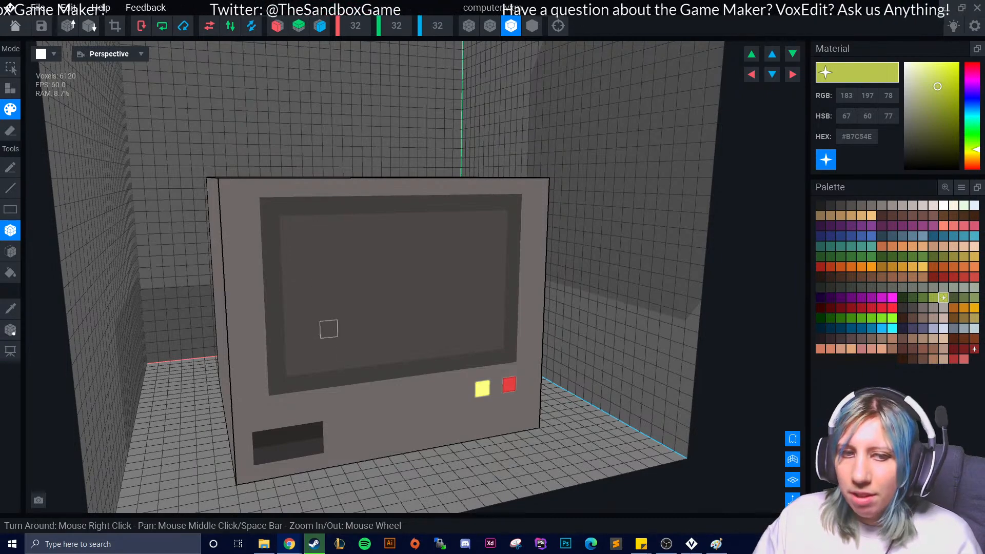
{"action": "right_click_drag", "start_coordinate": [328, 312], "coordinate": [374, 345]}
{"action": "scroll", "coordinate": [377, 346], "scroll_direction": "down", "scroll_amount": 2}
{"action": "middle_click_drag", "start_coordinate": [434, 419], "coordinate": [394, 357]}
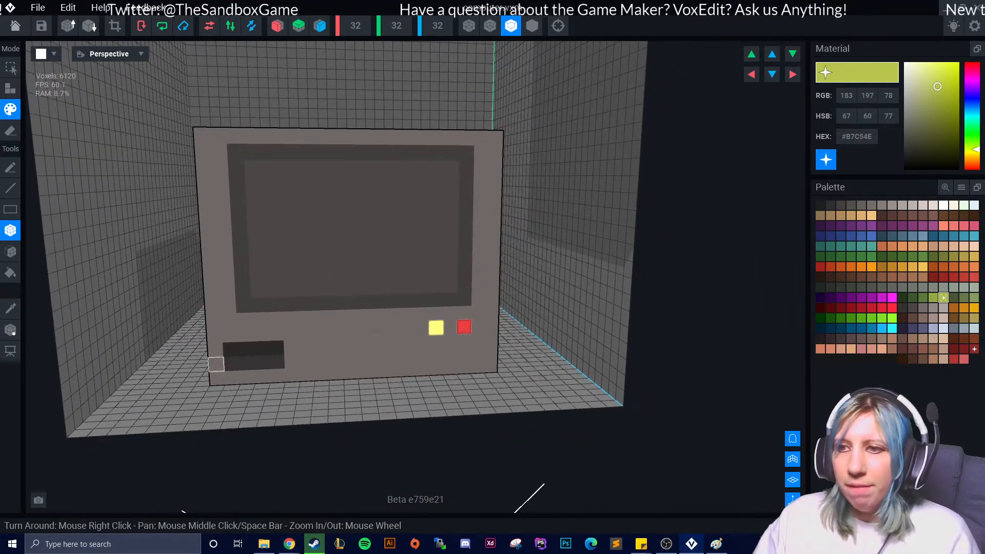
Paint a third one-voxel emissive button in orange #F9991C to the left of the yellow-green one
{"action": "scroll", "coordinate": [305, 333], "scroll_direction": "up", "scroll_amount": 2}
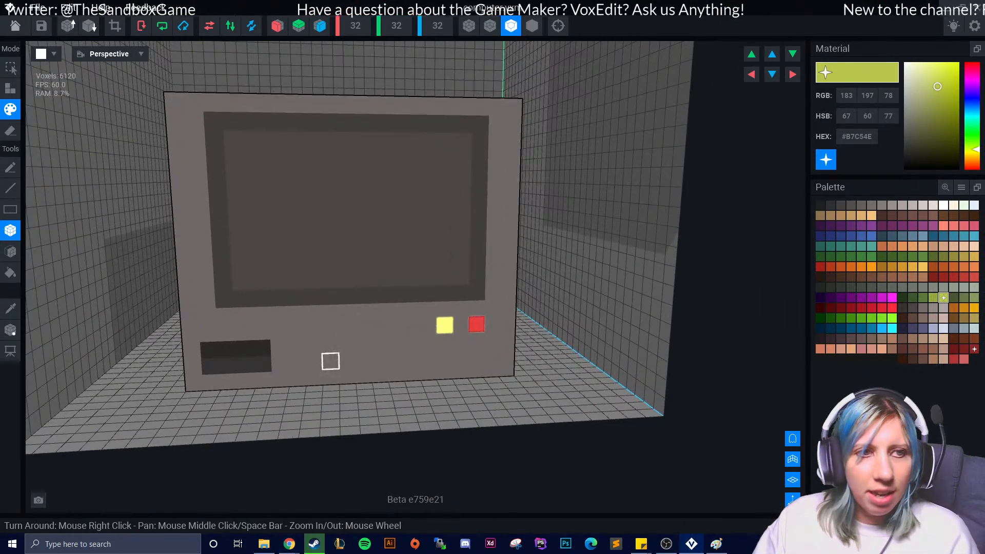
{"action": "right_click_drag", "start_coordinate": [429, 327], "coordinate": [365, 330]}
{"action": "scroll", "coordinate": [380, 338], "scroll_direction": "up", "scroll_amount": 2}
{"action": "middle_click_drag", "start_coordinate": [532, 377], "coordinate": [397, 330]}
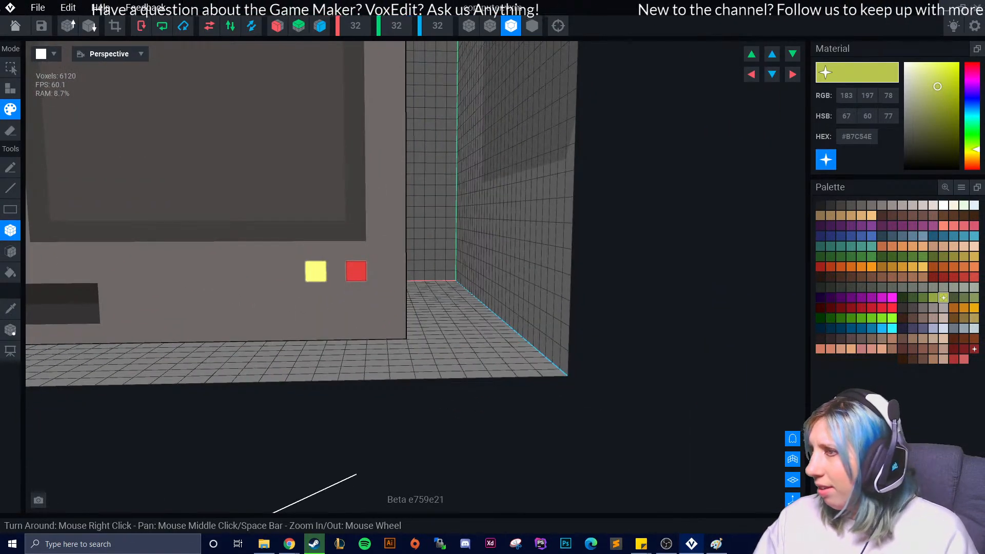
{"action": "left_click", "coordinate": [872, 267]}
{"action": "left_click", "coordinate": [275, 271]}
{"action": "scroll", "coordinate": [328, 288], "scroll_direction": "down", "scroll_amount": 5}
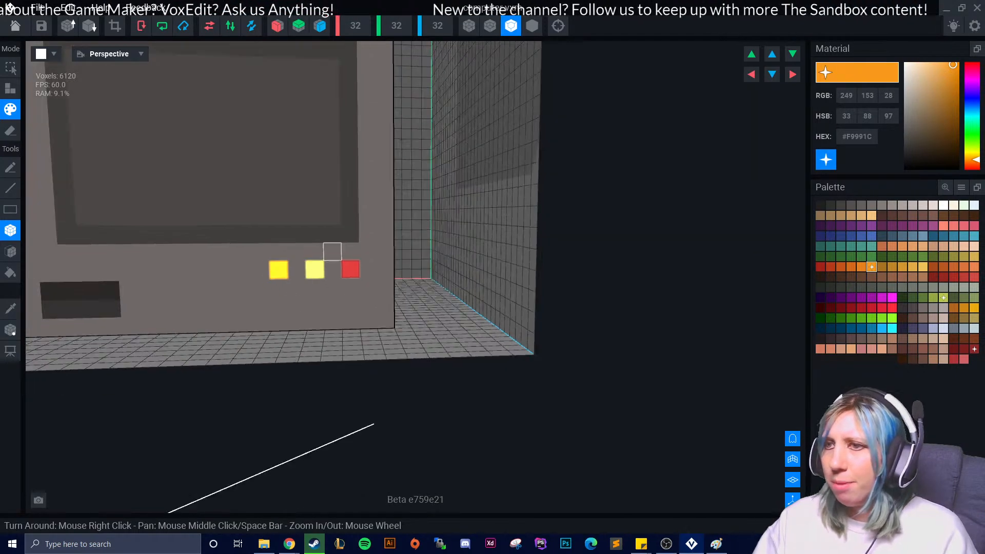
Inspect the block from behind and sample its body gray #ABA29E as the material color
{"action": "mouse_move", "coordinate": [326, 336]}
{"action": "right_mouse_down"}
{"action": "mouse_move", "coordinate": [315, 343]}
{"action": "mouse_move", "coordinate": [336, 333]}
{"action": "mouse_move", "coordinate": [328, 345]}
{"action": "mouse_move", "coordinate": [348, 387]}
{"action": "mouse_move", "coordinate": [364, 363]}
{"action": "mouse_move", "coordinate": [345, 376]}
{"action": "mouse_move", "coordinate": [259, 385]}
{"action": "right_mouse_up"}
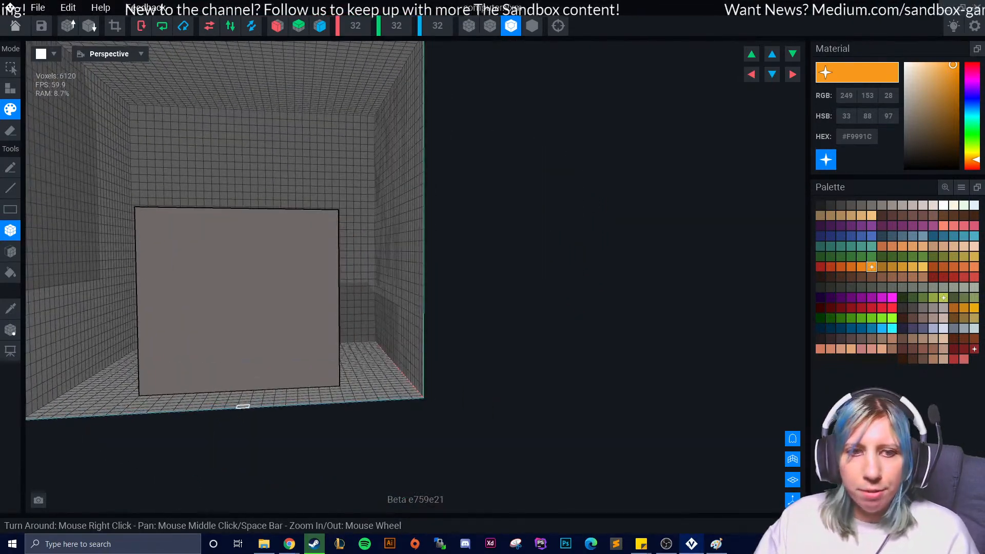
{"action": "right_click_drag", "start_coordinate": [323, 320], "coordinate": [373, 366]}
{"action": "right_click_drag", "start_coordinate": [255, 381], "coordinate": [328, 405]}
{"action": "key", "text": "i"}
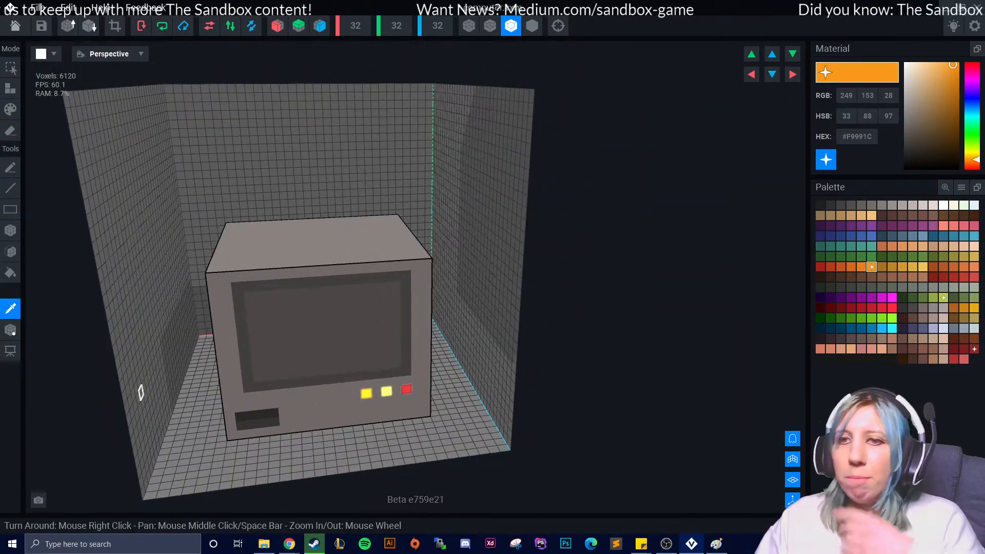
{"action": "left_click", "coordinate": [264, 259]}
{"action": "right_click_drag", "start_coordinate": [281, 381], "coordinate": [291, 402]}
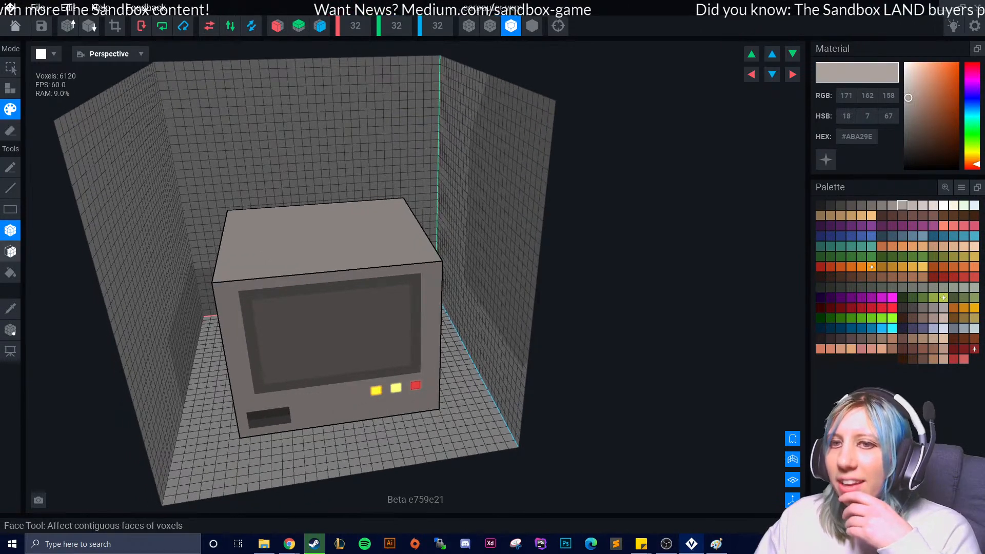
Extend the block's side and top faces outward in #ABA29E, using the Face tool to attach voxels
{"action": "left_click", "coordinate": [10, 251]}
{"action": "key", "text": "a"}
{"action": "mouse_move", "coordinate": [308, 231]}
{"action": "right_mouse_down"}
{"action": "mouse_move", "coordinate": [270, 267]}
{"action": "mouse_move", "coordinate": [275, 231]}
{"action": "mouse_move", "coordinate": [229, 268]}
{"action": "right_mouse_up"}
{"action": "scroll", "coordinate": [144, 337], "scroll_direction": "up", "scroll_amount": 3}
{"action": "left_click_drag", "start_coordinate": [143, 336], "coordinate": [139, 361]}
{"action": "right_click_drag", "start_coordinate": [139, 361], "coordinate": [359, 363]}
{"action": "left_click_drag", "start_coordinate": [300, 335], "coordinate": [304, 326]}
{"action": "left_click", "coordinate": [305, 329]}
Raise the block's top face by two more voxel layers with the Face tool
{"action": "right_click_drag", "start_coordinate": [304, 351], "coordinate": [372, 330]}
{"action": "scroll", "coordinate": [319, 382], "scroll_direction": "down", "scroll_amount": 3}
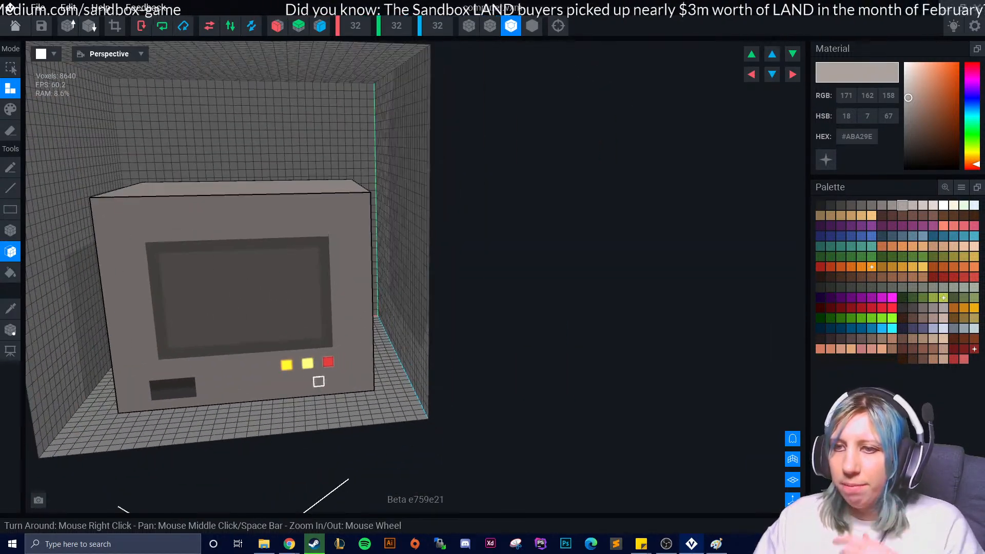
{"action": "middle_click_drag", "start_coordinate": [213, 280], "coordinate": [242, 365]}
{"action": "right_click_drag", "start_coordinate": [259, 335], "coordinate": [287, 279]}
{"action": "left_click", "coordinate": [279, 337]}
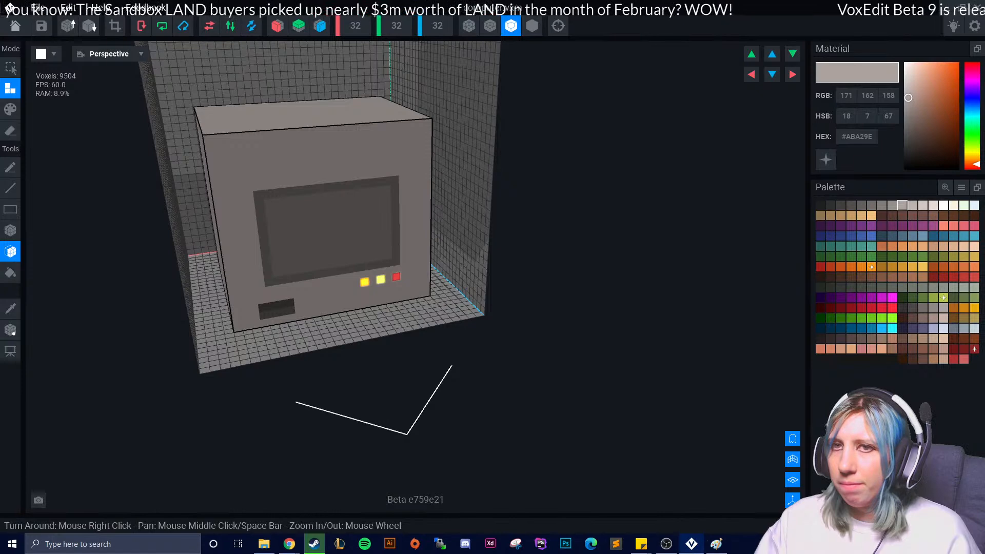
Erase one voxel layer from each side of the block with the Face tool
{"action": "left_click", "coordinate": [11, 130]}
{"action": "right_click_drag", "start_coordinate": [212, 300], "coordinate": [239, 289]}
{"action": "left_click", "coordinate": [77, 277]}
{"action": "mouse_move", "coordinate": [176, 347]}
{"action": "right_mouse_down"}
{"action": "mouse_move", "coordinate": [131, 362]}
{"action": "mouse_move", "coordinate": [148, 335]}
{"action": "right_mouse_up"}
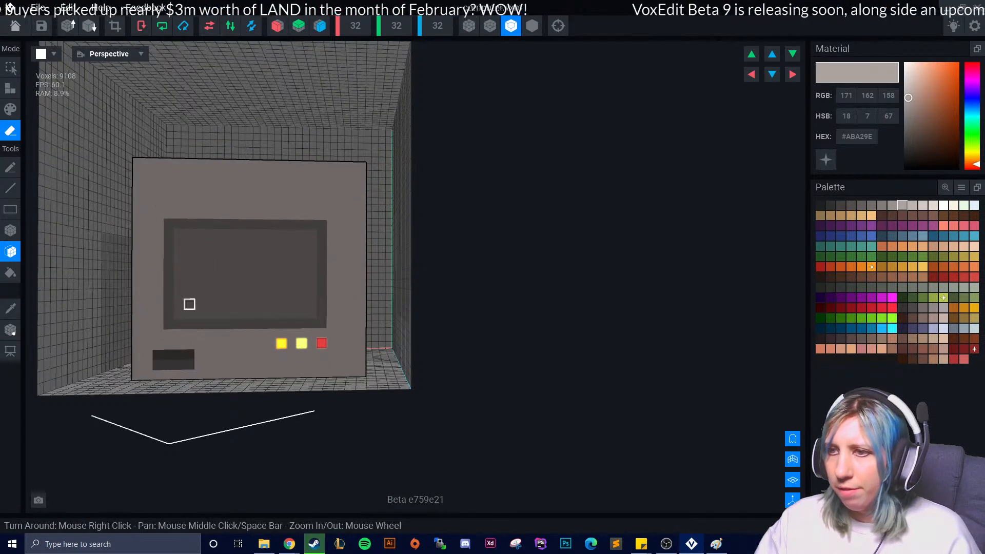
{"action": "right_click_drag", "start_coordinate": [342, 304], "coordinate": [393, 376]}
Sample the screen border's gray #645F5C and return to painting existing voxels
{"action": "scroll", "coordinate": [394, 377], "scroll_direction": "up", "scroll_amount": 3}
{"action": "middle_click_drag", "start_coordinate": [174, 231], "coordinate": [210, 225]}
{"action": "left_click", "coordinate": [11, 307]}
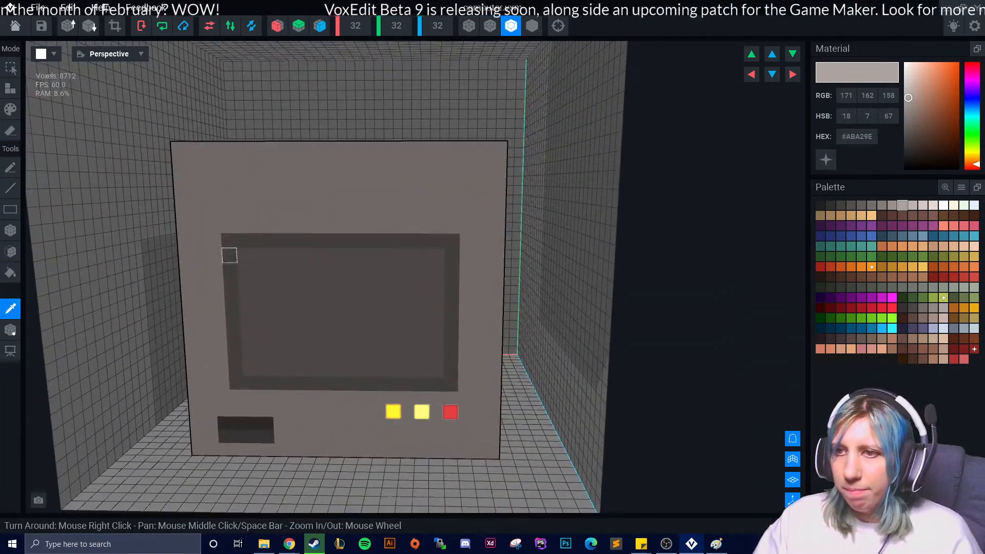
{"action": "left_click", "coordinate": [229, 255]}
{"action": "left_click", "coordinate": [10, 108]}
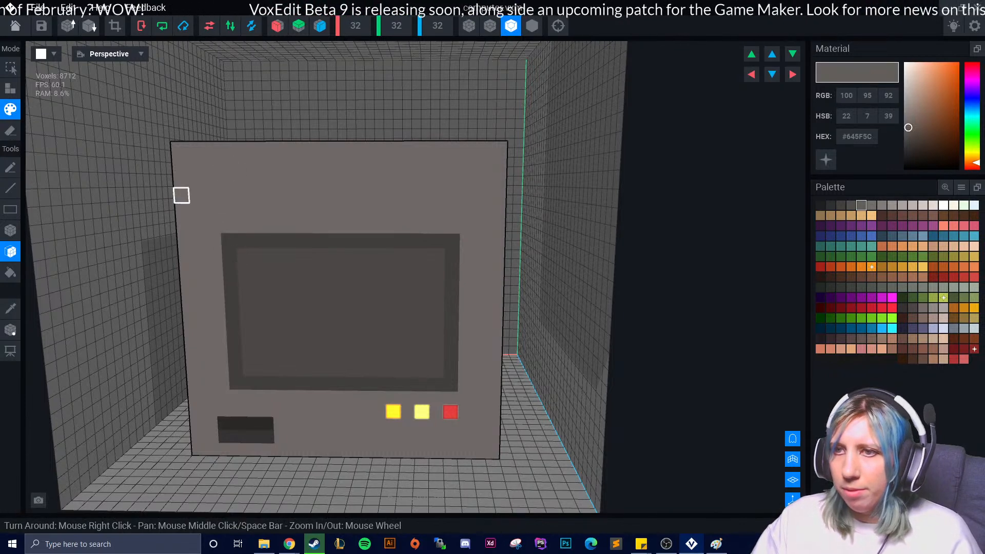
Try painting the front face in #645F5C with the Face tool and undo it
{"action": "left_click", "coordinate": [225, 180]}
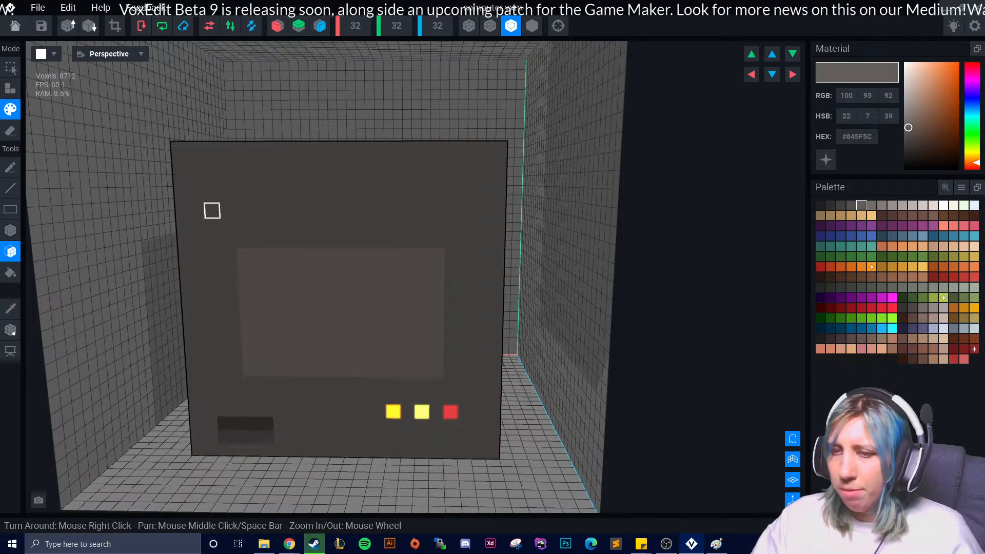
{"action": "key", "text": "ctrl+z"}
Extend the screen upward by painting a #645F5C box above it and filling the interior with the sampled screen gray #746E6B
{"action": "left_click", "coordinate": [11, 230]}
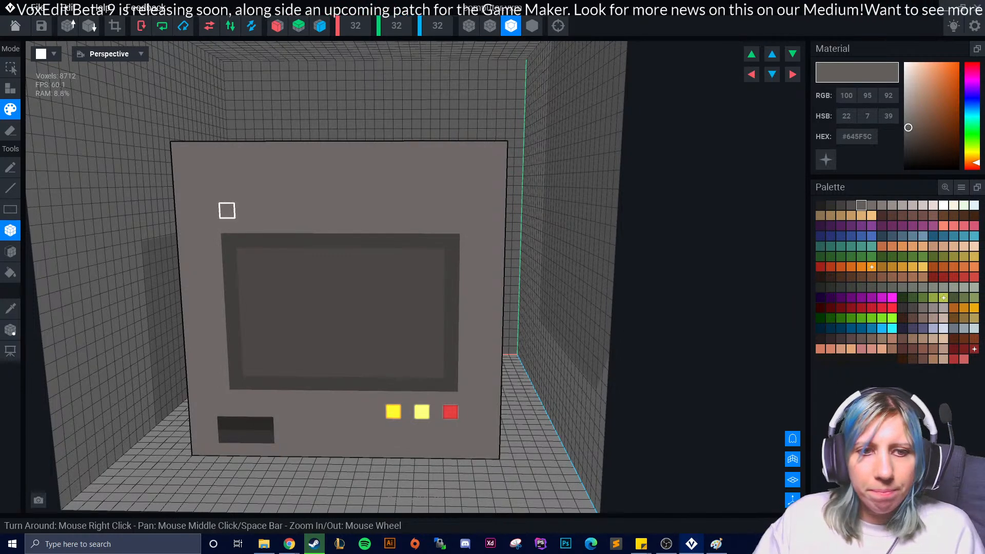
{"action": "left_click_drag", "start_coordinate": [224, 180], "coordinate": [453, 241]}
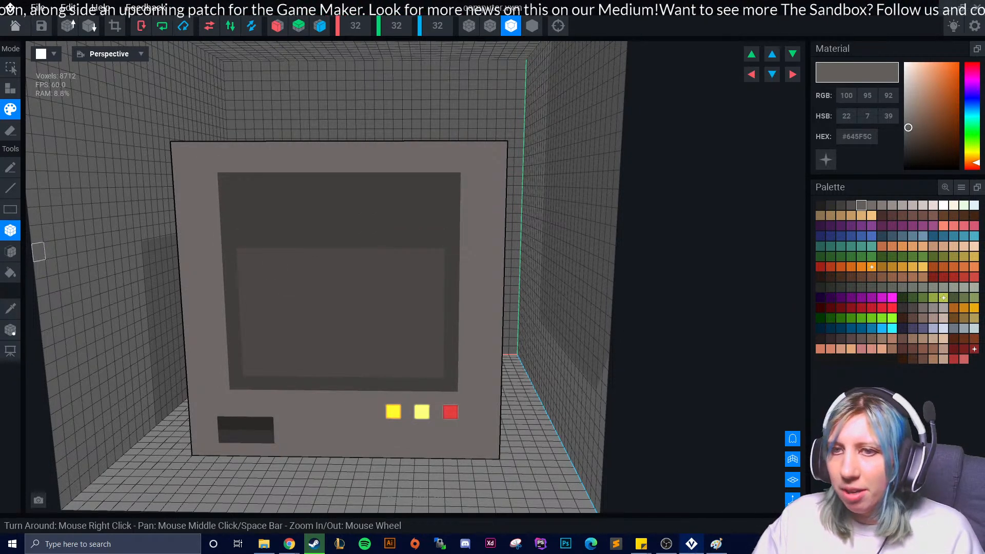
{"action": "left_click", "coordinate": [272, 226], "text": "alt"}
{"action": "left_click_drag", "start_coordinate": [241, 196], "coordinate": [442, 242]}
{"action": "right_click_drag", "start_coordinate": [352, 341], "coordinate": [346, 341]}
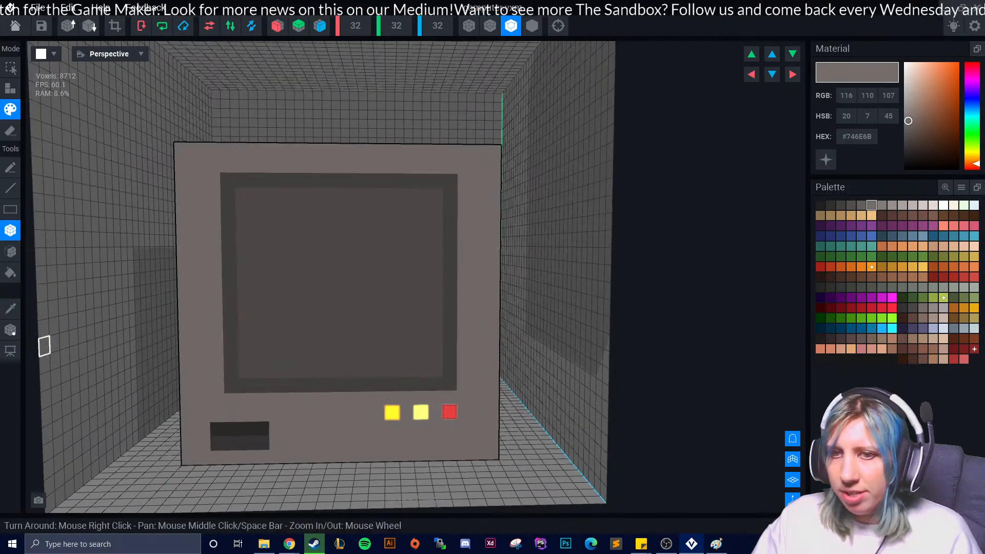
Sample the body gray #ABA29E and paint over the bottom three voxel rows of the screen and its border
{"action": "left_click", "coordinate": [10, 308]}
{"action": "left_click", "coordinate": [334, 414]}
{"action": "left_click_drag", "start_coordinate": [229, 354], "coordinate": [454, 389]}
Sample the border gray #645F5C and paint a new bottom border row beneath the shortened screen
{"action": "left_click", "coordinate": [10, 309]}
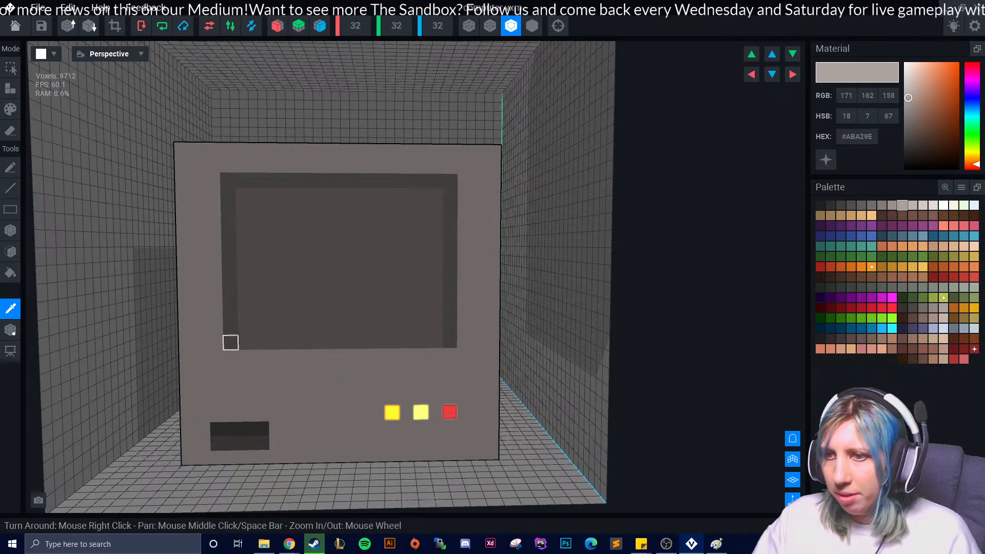
{"action": "left_click", "coordinate": [226, 339]}
{"action": "left_click_drag", "start_coordinate": [229, 355], "coordinate": [428, 377]}
{"action": "key", "text": "ctrl+z"}
{"action": "key", "text": "ctrl+z"}
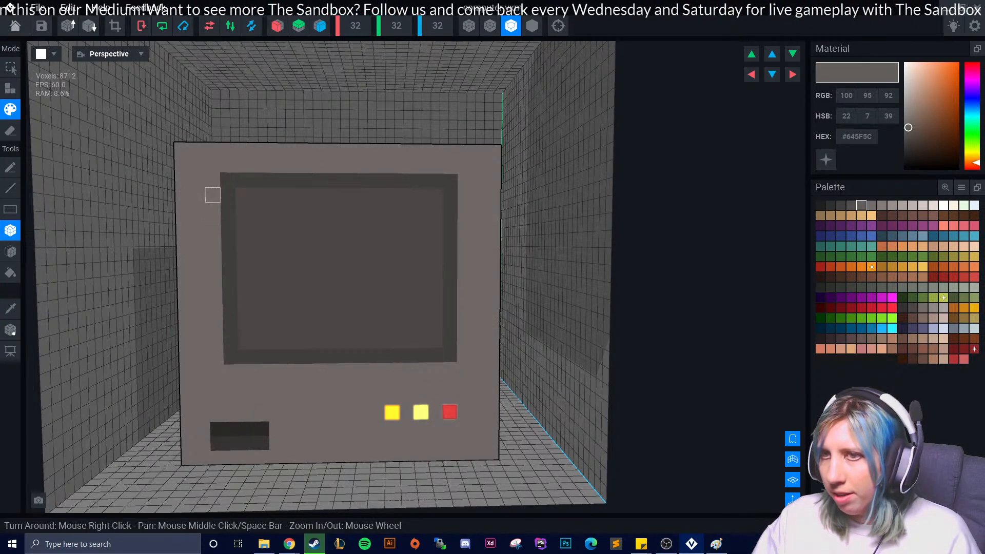
Widen the screen one voxel per side with outer #645F5C border columns and fill the old border columns with screen gray #746E6B
{"action": "mouse_move", "coordinate": [212, 180]}
{"action": "left_mouse_down"}
{"action": "mouse_move", "coordinate": [215, 365]}
{"action": "mouse_move", "coordinate": [191, 364]}
{"action": "mouse_move", "coordinate": [216, 363]}
{"action": "left_mouse_up"}
{"action": "left_click_drag", "start_coordinate": [465, 180], "coordinate": [465, 359]}
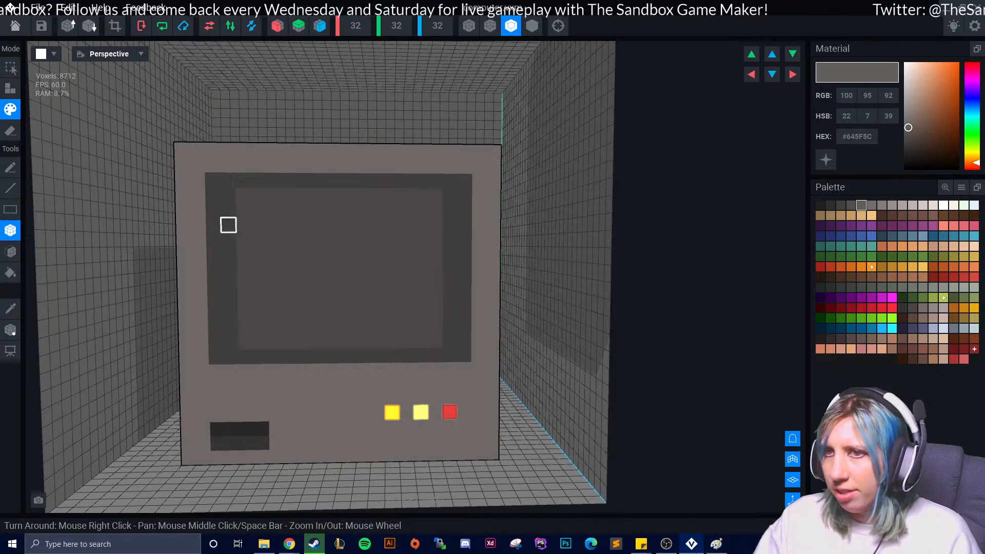
{"action": "left_click_drag", "start_coordinate": [228, 194], "coordinate": [229, 349]}
{"action": "left_click_drag", "start_coordinate": [450, 197], "coordinate": [449, 343]}
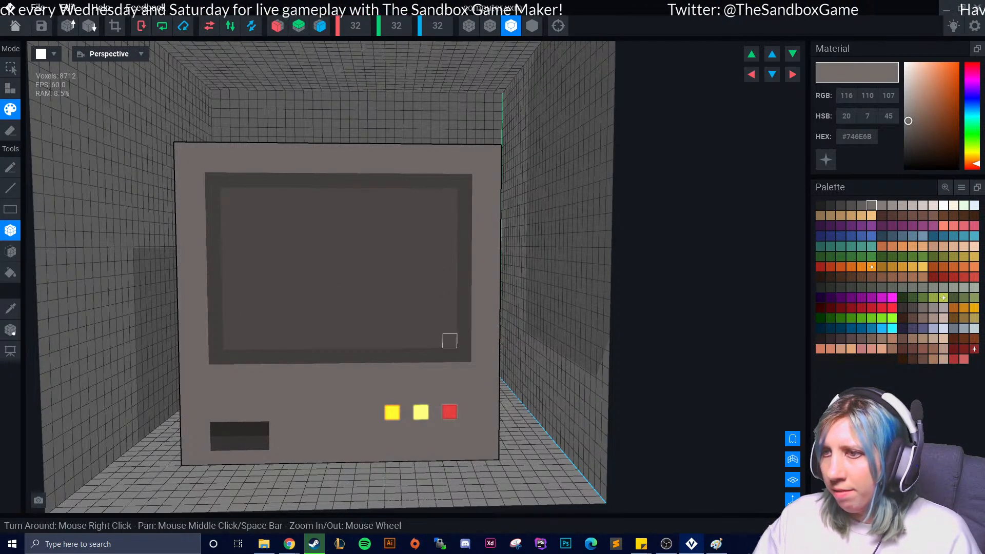
Try painting an inner rectangular frame in the sampled border gray #645F5C inside the screen
{"action": "left_click", "coordinate": [10, 308]}
{"action": "left_click", "coordinate": [228, 210]}
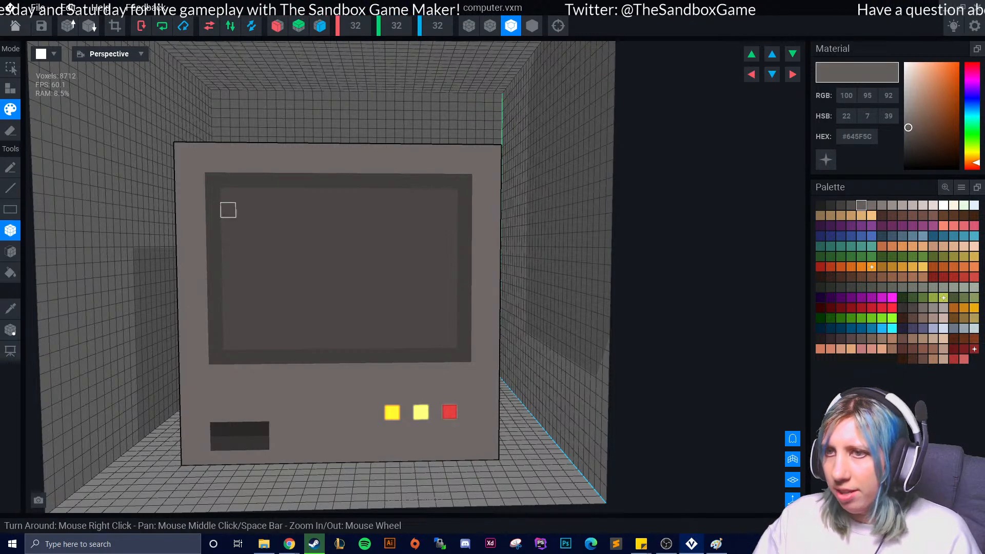
{"action": "mouse_move", "coordinate": [243, 210]}
{"action": "left_mouse_down"}
{"action": "mouse_move", "coordinate": [244, 331]}
{"action": "mouse_move", "coordinate": [426, 328]}
{"action": "mouse_move", "coordinate": [436, 210]}
{"action": "left_mouse_up"}
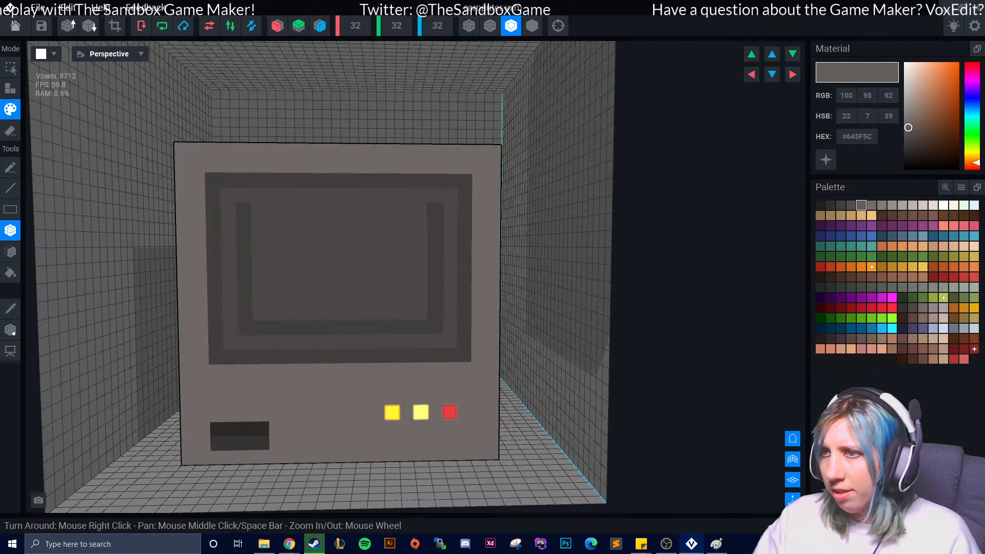
{"action": "left_click_drag", "start_coordinate": [258, 210], "coordinate": [435, 210]}
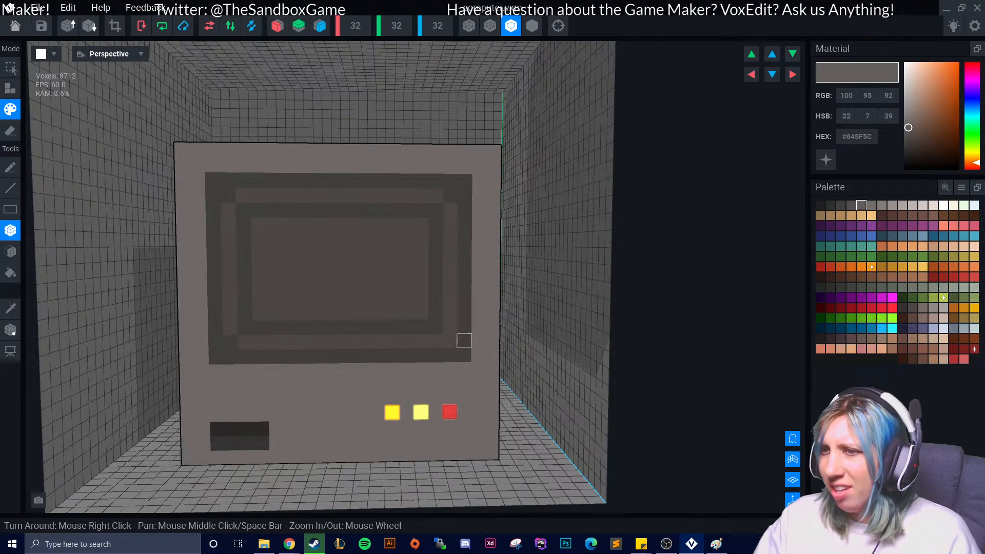
{"action": "scroll", "coordinate": [347, 352], "scroll_direction": "down", "scroll_amount": 5}
{"action": "right_click_drag", "start_coordinate": [337, 384], "coordinate": [324, 388]}
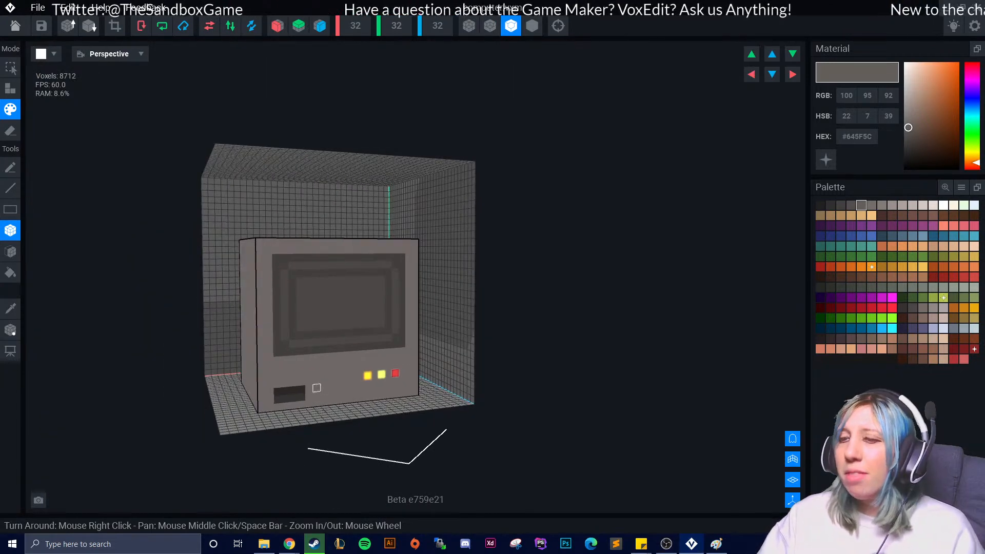
Undo the inner frame painted inside the screen
{"action": "scroll", "coordinate": [319, 379], "scroll_direction": "down", "scroll_amount": 2}
{"action": "scroll", "coordinate": [343, 267], "scroll_direction": "up", "scroll_amount": 3}
{"action": "key", "text": "ctrl+z"}
{"action": "key", "text": "ctrl+z"}
{"action": "key", "text": "ctrl+z"}
{"action": "key", "text": "ctrl+z"}
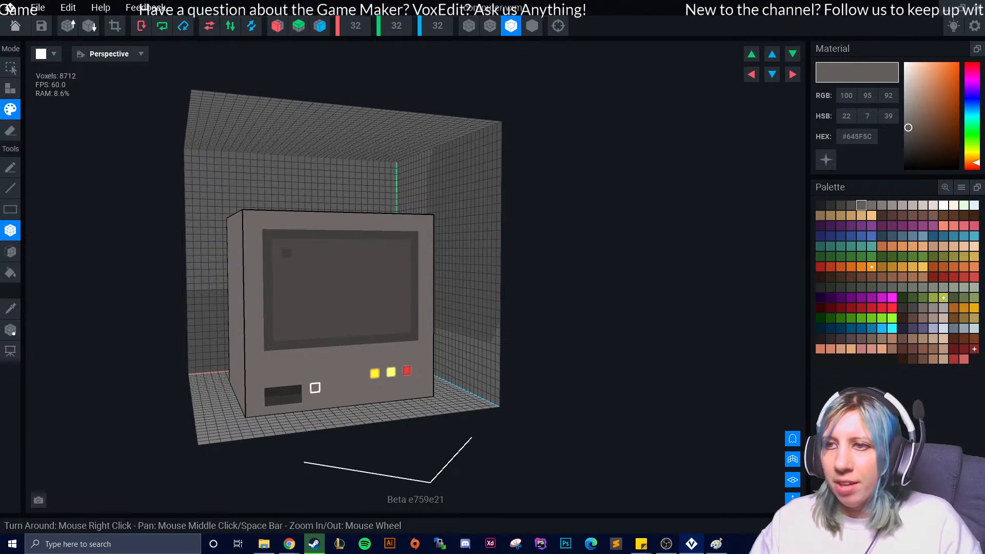
{"action": "scroll", "coordinate": [278, 381], "scroll_direction": "up", "scroll_amount": 2}
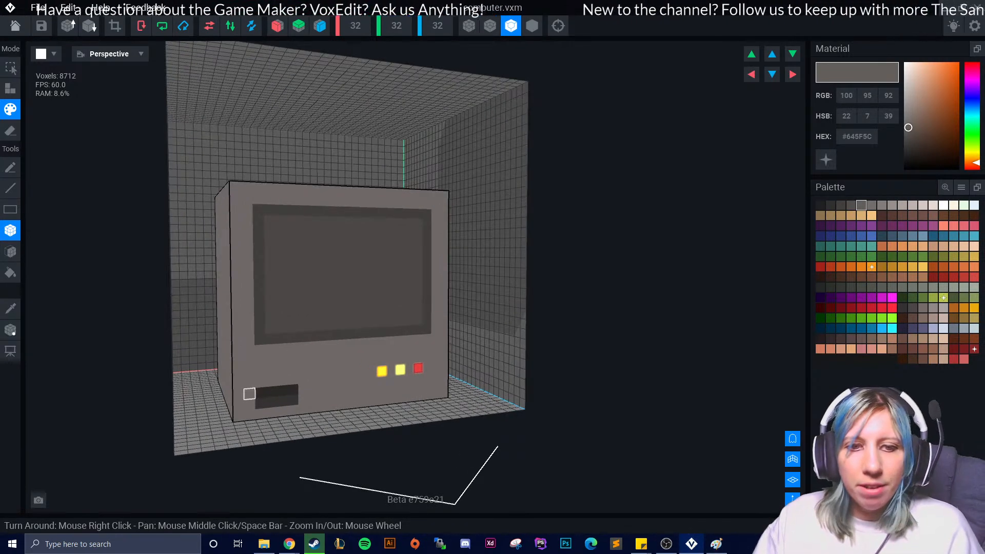
Choose the tan palette color #C0A08C and paint the monitor's left side with the Face tool
{"action": "right_click_drag", "start_coordinate": [250, 394], "coordinate": [430, 378]}
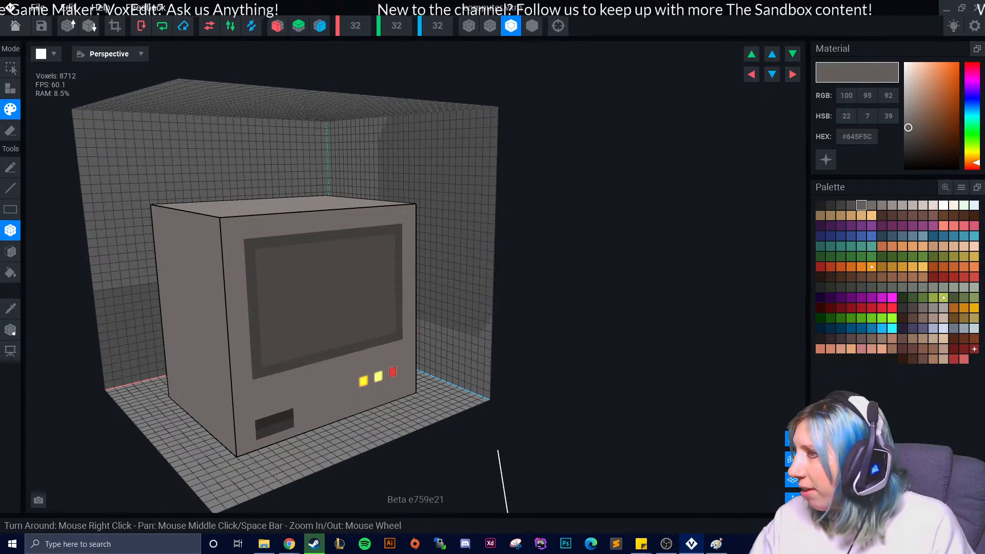
{"action": "left_click", "coordinate": [893, 349]}
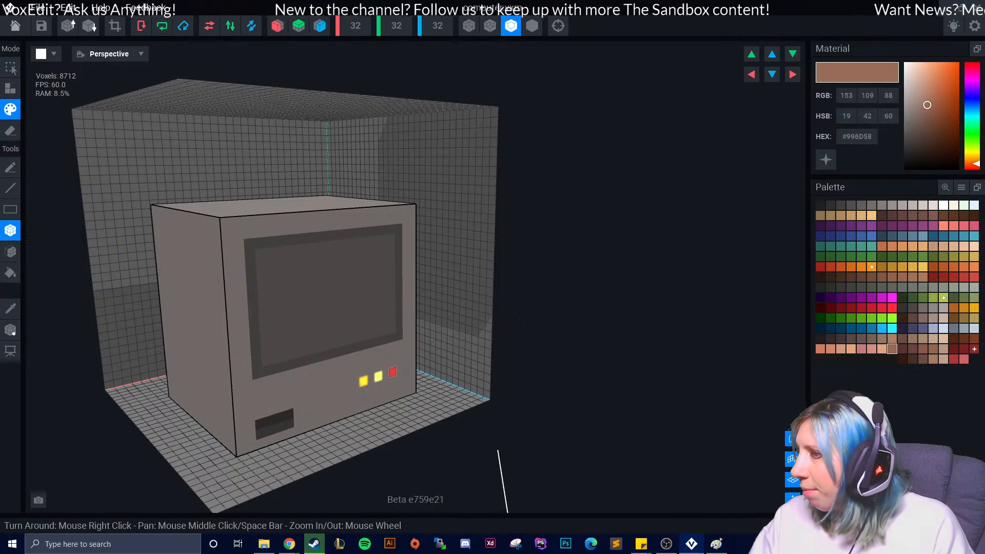
{"action": "left_click", "coordinate": [933, 359]}
{"action": "left_click", "coordinate": [944, 359]}
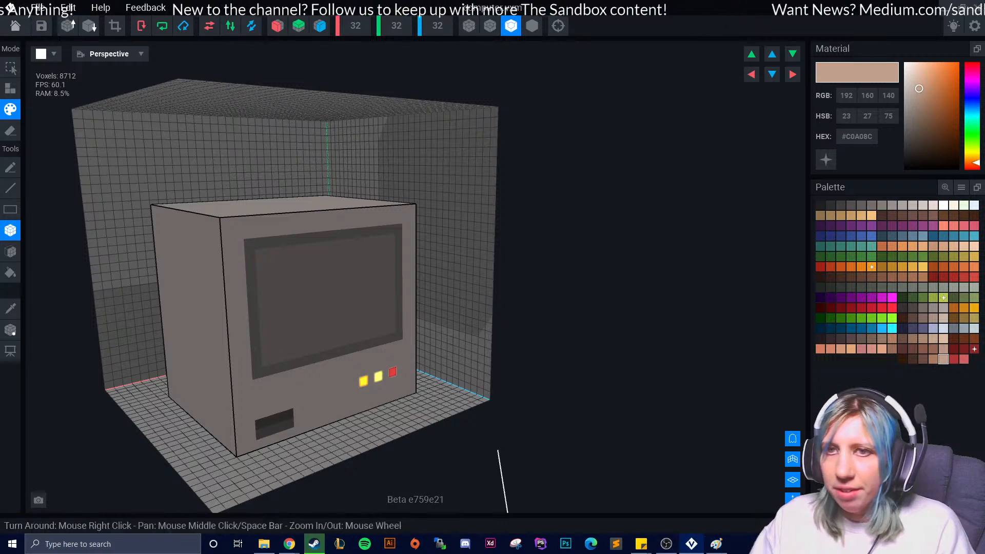
{"action": "key", "text": "f"}
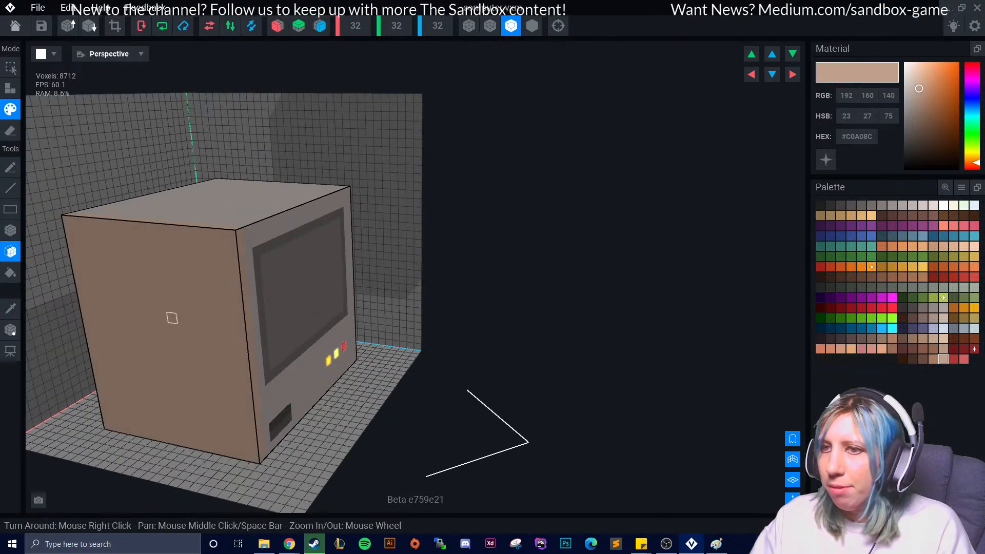
{"action": "right_click_drag", "start_coordinate": [172, 318], "coordinate": [248, 317]}
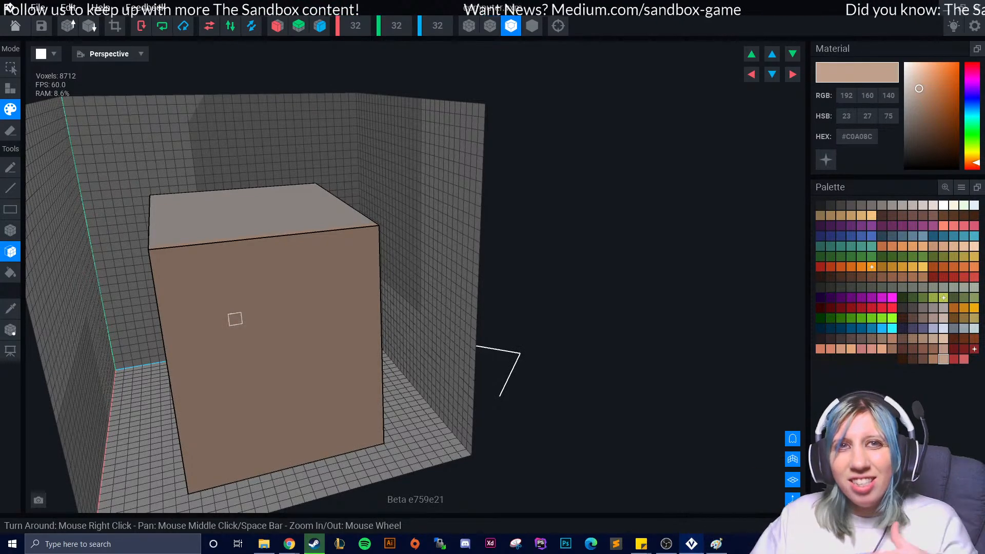
Choose the lighter tan #DDBCA2 and paint the monitor's top face with it
{"action": "right_click_drag", "start_coordinate": [235, 318], "coordinate": [256, 333]}
{"action": "right_click_drag", "start_coordinate": [336, 330], "coordinate": [370, 375]}
{"action": "left_click", "coordinate": [944, 339]}
{"action": "left_click", "coordinate": [385, 222]}
{"action": "mouse_move", "coordinate": [395, 270]}
{"action": "right_mouse_down"}
{"action": "mouse_move", "coordinate": [338, 268]}
{"action": "mouse_move", "coordinate": [352, 272]}
{"action": "right_mouse_up"}
{"action": "right_click_drag", "start_coordinate": [551, 339], "coordinate": [475, 307]}
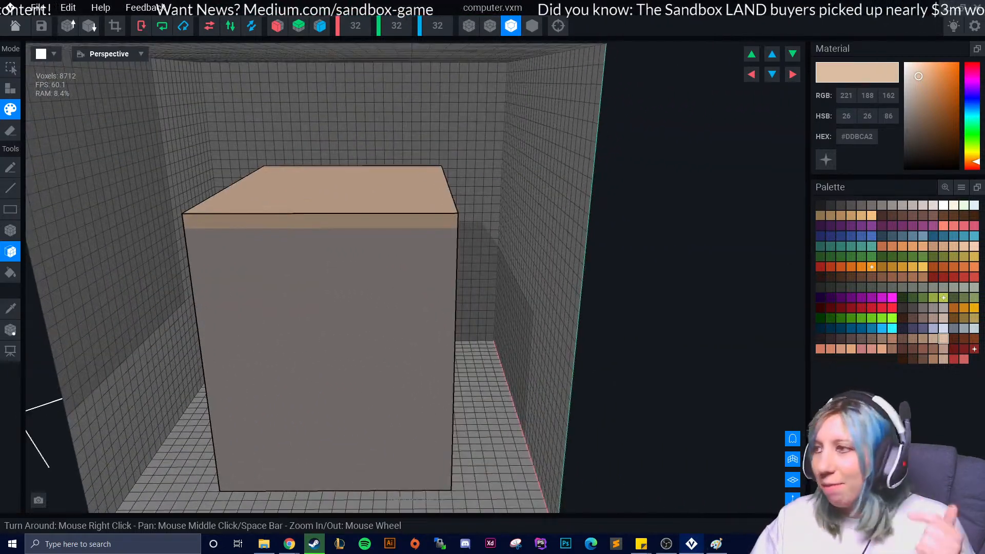
Choose the tan #C3A78F and paint the monitor's right side with the Face tool
{"action": "left_click", "coordinate": [933, 338]}
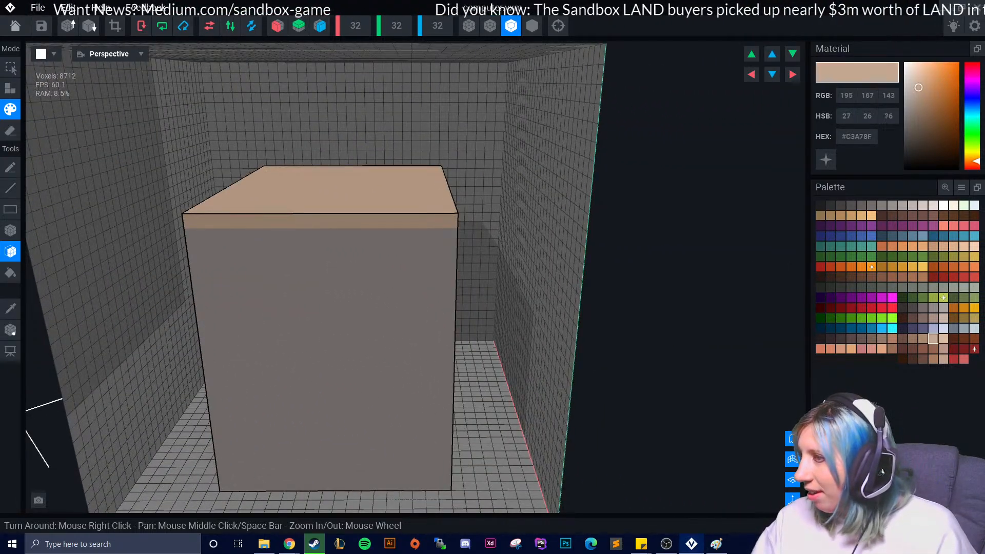
{"action": "left_click", "coordinate": [392, 382]}
{"action": "mouse_move", "coordinate": [391, 383]}
{"action": "right_mouse_down"}
{"action": "mouse_move", "coordinate": [367, 387]}
{"action": "mouse_move", "coordinate": [376, 391]}
{"action": "mouse_move", "coordinate": [325, 353]}
{"action": "right_mouse_up"}
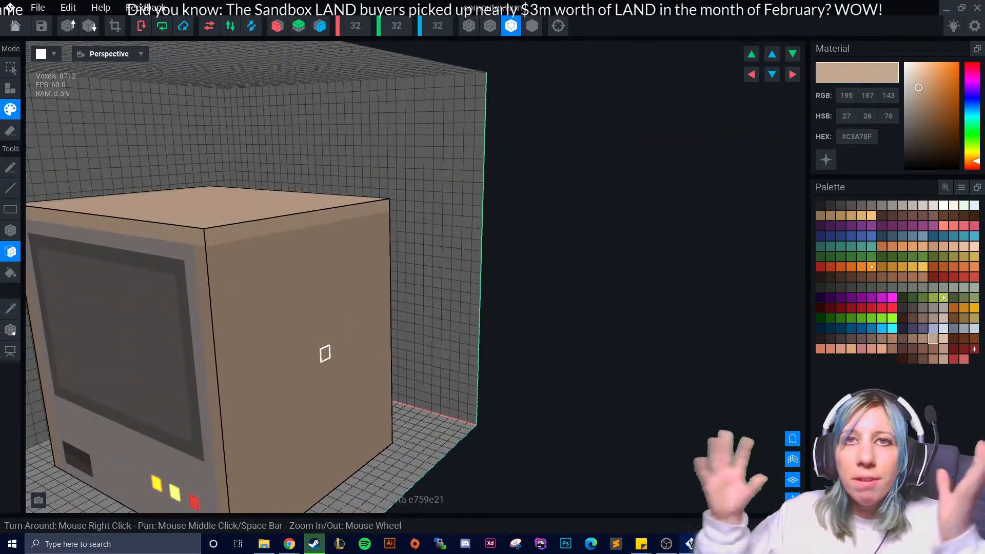
{"action": "right_click_drag", "start_coordinate": [341, 307], "coordinate": [307, 321]}
{"action": "scroll", "coordinate": [308, 321], "scroll_direction": "up", "scroll_amount": 3}
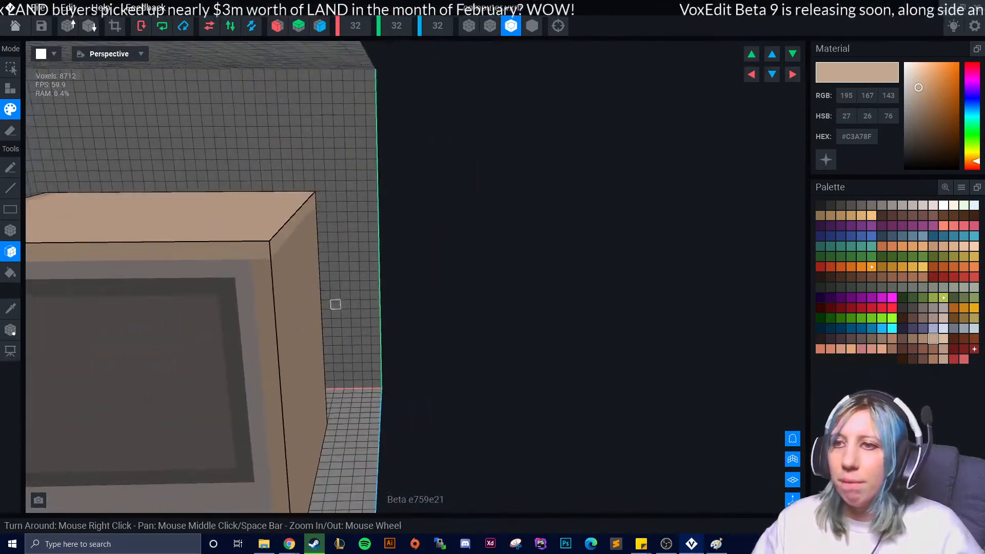
{"action": "scroll", "coordinate": [311, 322], "scroll_direction": "down", "scroll_amount": 5}
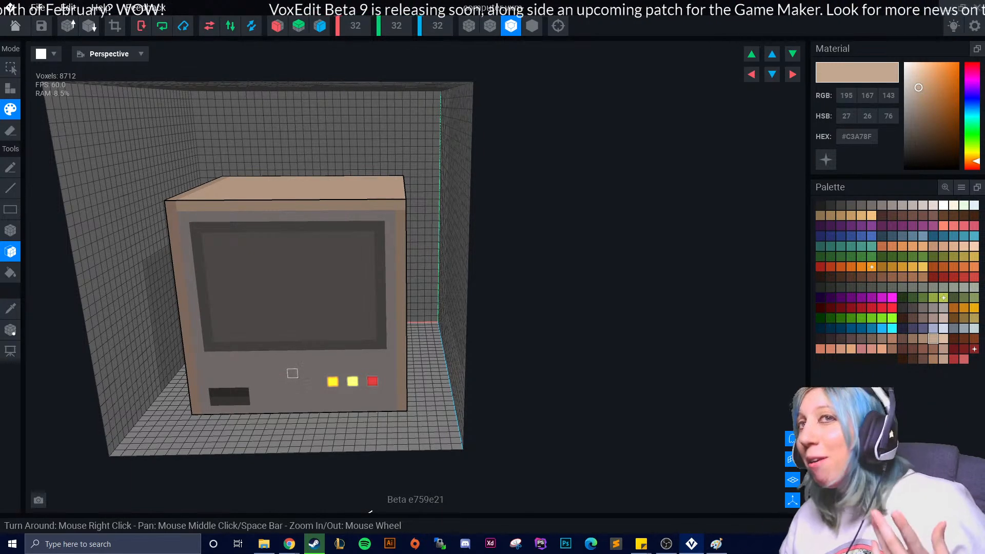
Paint the front face around the screen, slot and buttons in #C3A78F, along with the top and back faces
{"action": "right_click_drag", "start_coordinate": [303, 382], "coordinate": [246, 314]}
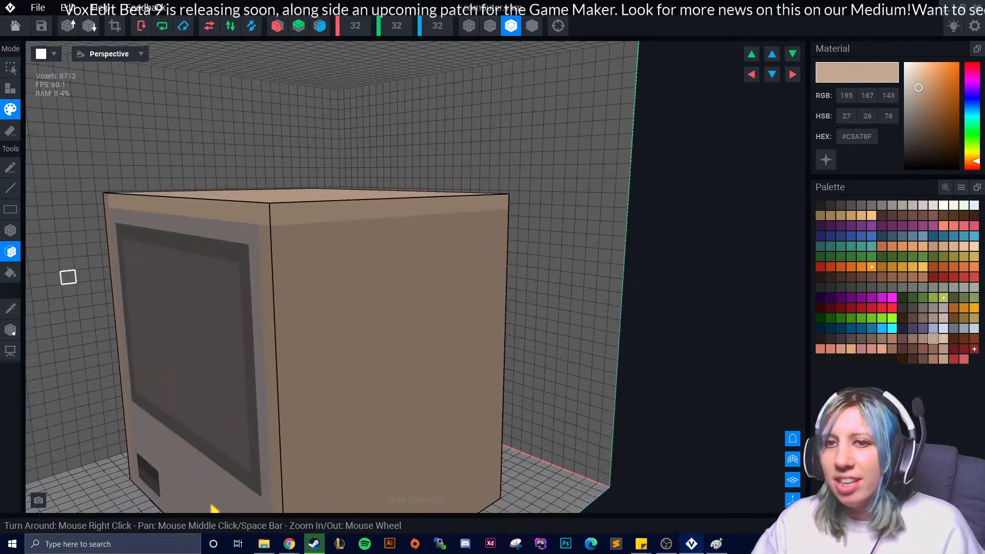
{"action": "right_click_drag", "start_coordinate": [349, 325], "coordinate": [444, 352]}
{"action": "left_click", "coordinate": [456, 341]}
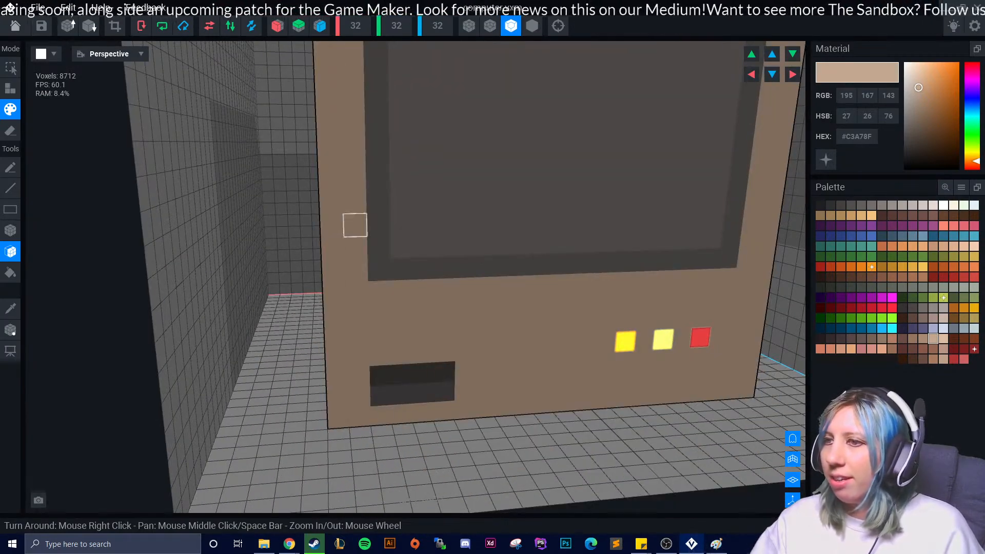
{"action": "scroll", "coordinate": [385, 292], "scroll_direction": "down", "scroll_amount": 7}
{"action": "mouse_move", "coordinate": [436, 220]}
{"action": "right_mouse_down"}
{"action": "mouse_move", "coordinate": [412, 209]}
{"action": "mouse_move", "coordinate": [411, 396]}
{"action": "mouse_move", "coordinate": [434, 422]}
{"action": "mouse_move", "coordinate": [402, 354]}
{"action": "mouse_move", "coordinate": [453, 343]}
{"action": "mouse_move", "coordinate": [469, 350]}
{"action": "right_mouse_up"}
{"action": "scroll", "coordinate": [468, 351], "scroll_direction": "down", "scroll_amount": 6}
{"action": "right_click_drag", "start_coordinate": [465, 412], "coordinate": [424, 384]}
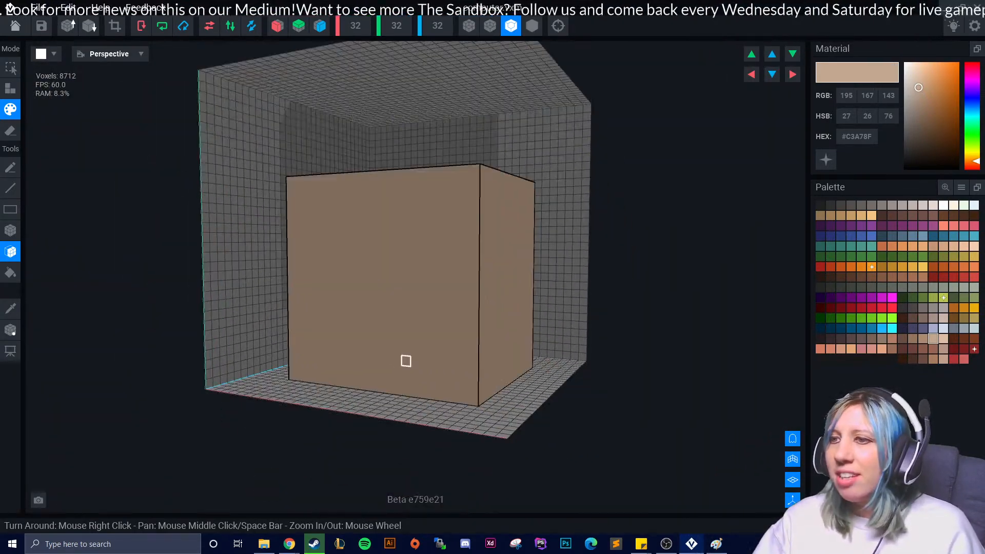
Switch to adding voxels with the Box tool and add a one-voxel-thick slab on the back, inset about two voxels from the edges
{"action": "left_click", "coordinate": [10, 230]}
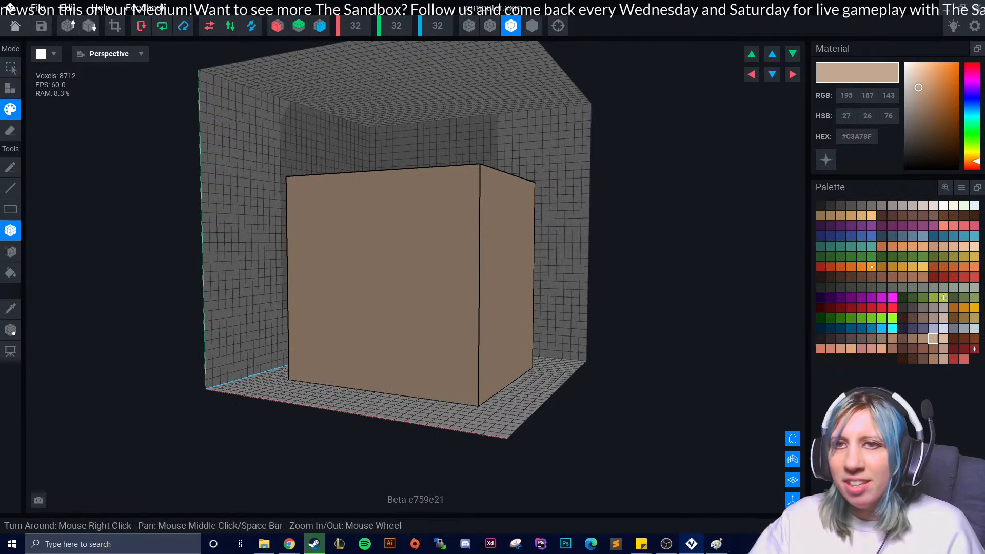
{"action": "left_click", "coordinate": [10, 89]}
{"action": "right_click_drag", "start_coordinate": [252, 269], "coordinate": [345, 277]}
{"action": "scroll", "coordinate": [346, 277], "scroll_direction": "up", "scroll_amount": 3}
{"action": "left_click_drag", "start_coordinate": [279, 165], "coordinate": [486, 370]}
{"action": "right_click_drag", "start_coordinate": [484, 372], "coordinate": [337, 297]}
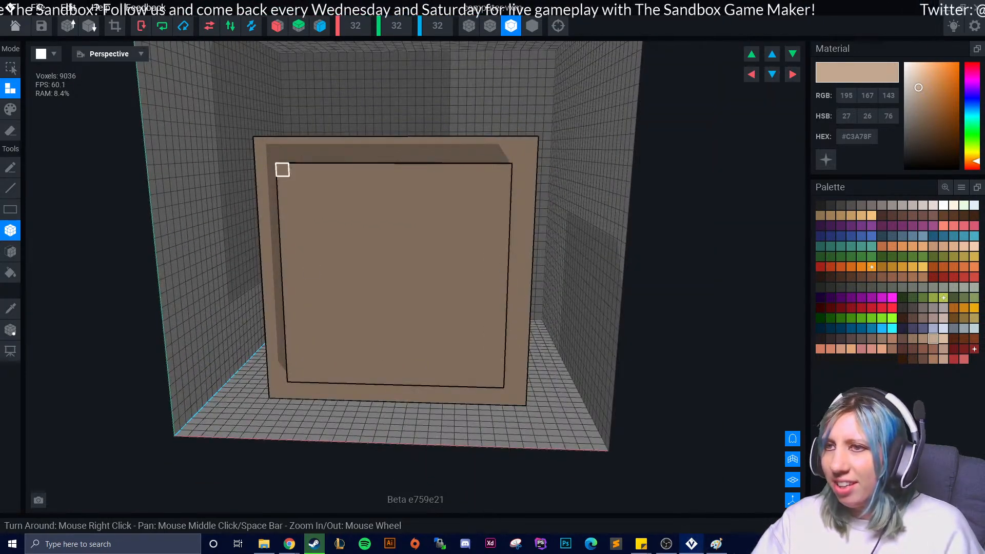
Try adding a second, smaller box on top of the back slab and undo it
{"action": "left_click_drag", "start_coordinate": [343, 255], "coordinate": [497, 365]}
{"action": "right_click_drag", "start_coordinate": [449, 381], "coordinate": [449, 382]}
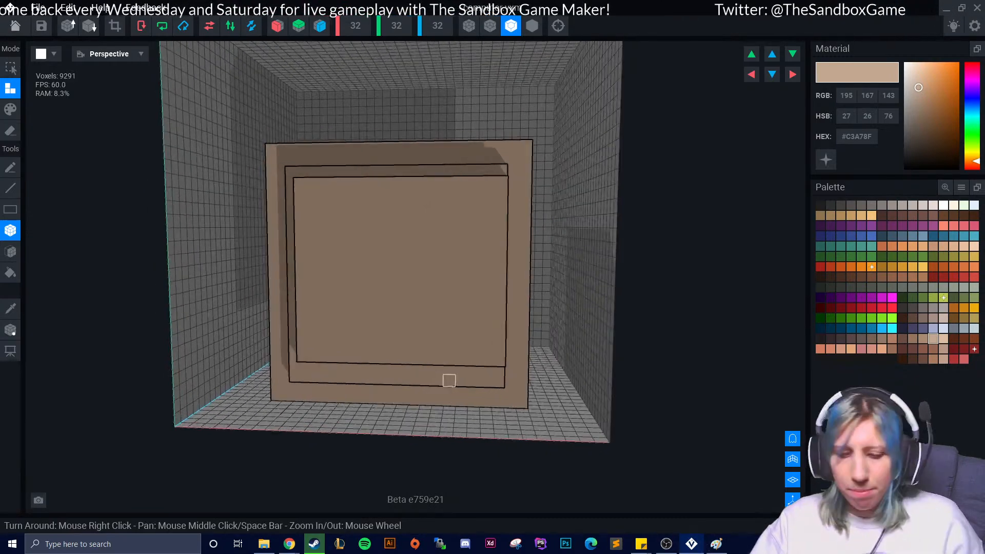
{"action": "key", "text": "ctrl+z"}
Add a centered box about 14 by 14 voxels and two voxels thick on the back slab
{"action": "scroll", "coordinate": [449, 380], "scroll_direction": "up", "scroll_amount": 4}
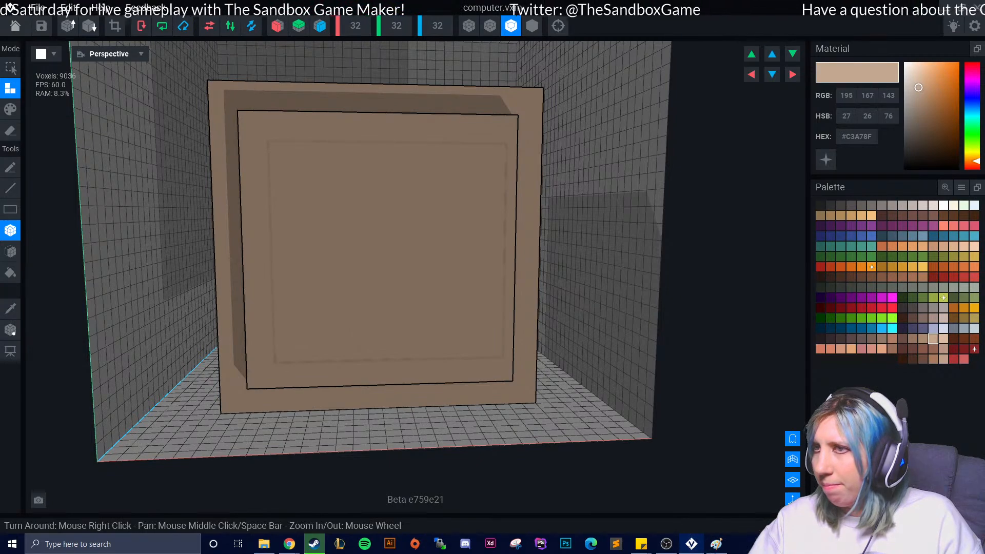
{"action": "right_click_drag", "start_coordinate": [420, 376], "coordinate": [417, 375]}
{"action": "left_click_drag", "start_coordinate": [476, 340], "coordinate": [492, 347]}
{"action": "key", "text": "ctrl+z"}
{"action": "key", "text": "ctrl+z"}
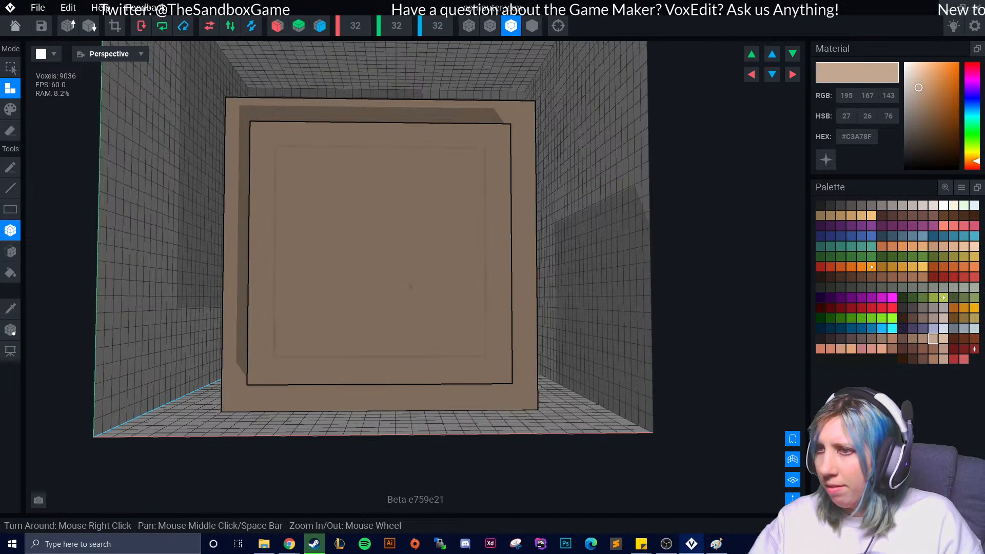
{"action": "key", "text": "ctrl+y"}
Examine the stepped back of the monitor and its sides from several angles
{"action": "right_click_drag", "start_coordinate": [334, 327], "coordinate": [348, 324]}
{"action": "right_click_drag", "start_coordinate": [491, 370], "coordinate": [374, 362]}
{"action": "scroll", "coordinate": [430, 374], "scroll_direction": "down", "scroll_amount": 4}
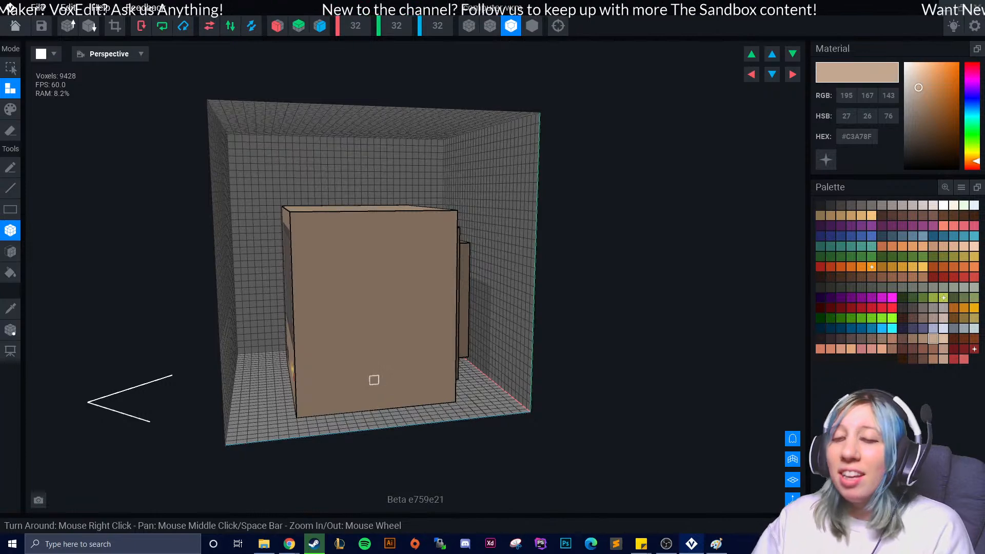
{"action": "right_click_drag", "start_coordinate": [328, 339], "coordinate": [372, 356]}
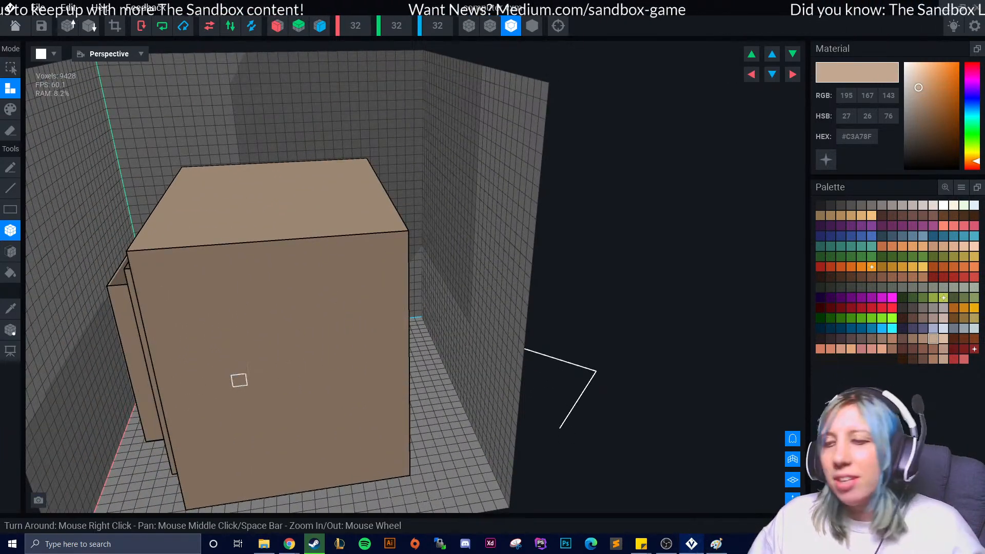
{"action": "scroll", "coordinate": [239, 380], "scroll_direction": "up", "scroll_amount": 5}
{"action": "right_click_drag", "start_coordinate": [264, 395], "coordinate": [282, 387]}
{"action": "scroll", "coordinate": [281, 387], "scroll_direction": "down", "scroll_amount": 2}
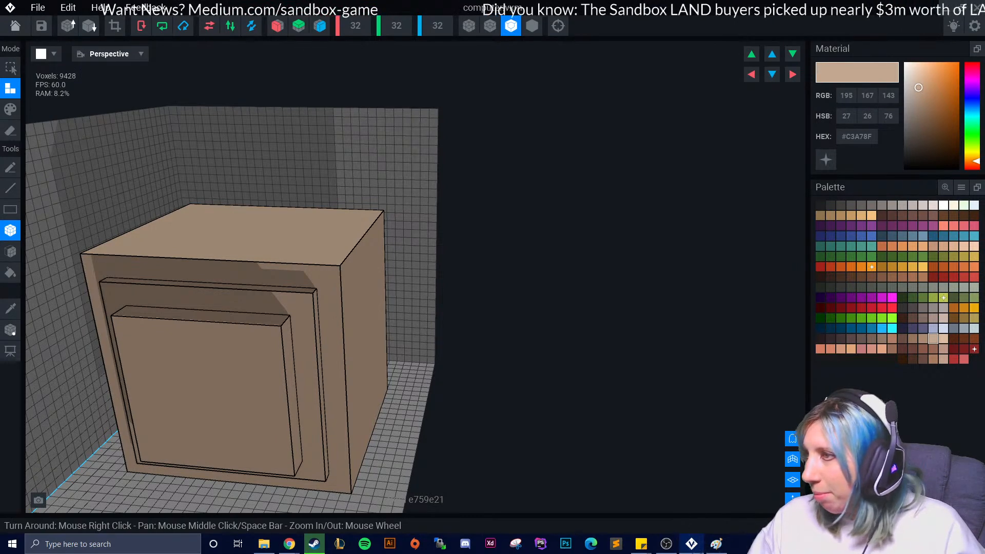
Paint a three-voxel-tall vertical vent slot in dark gray #534F4E on the raised back panel, undoing the extra strokes beside it
{"action": "left_click", "coordinate": [851, 205]}
{"action": "left_click", "coordinate": [11, 109]}
{"action": "mouse_move", "coordinate": [126, 385]}
{"action": "right_mouse_down"}
{"action": "mouse_move", "coordinate": [264, 341]}
{"action": "mouse_move", "coordinate": [289, 319]}
{"action": "right_mouse_up"}
{"action": "mouse_move", "coordinate": [265, 272]}
{"action": "left_mouse_down"}
{"action": "mouse_move", "coordinate": [266, 284]}
{"action": "mouse_move", "coordinate": [302, 285]}
{"action": "left_mouse_up"}
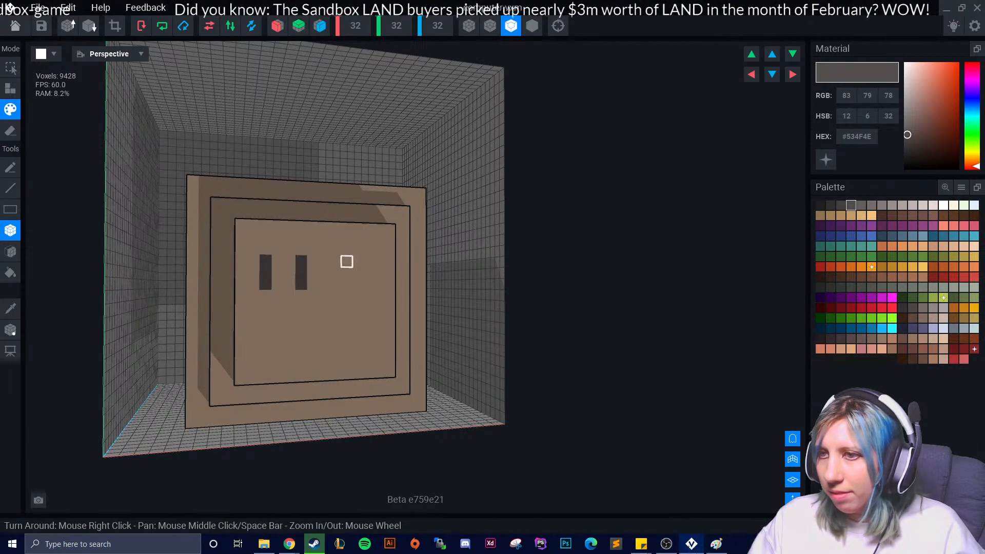
{"action": "key", "text": "ctrl+z"}
{"action": "key", "text": "ctrl+z"}
{"action": "key", "text": "ctrl+z"}
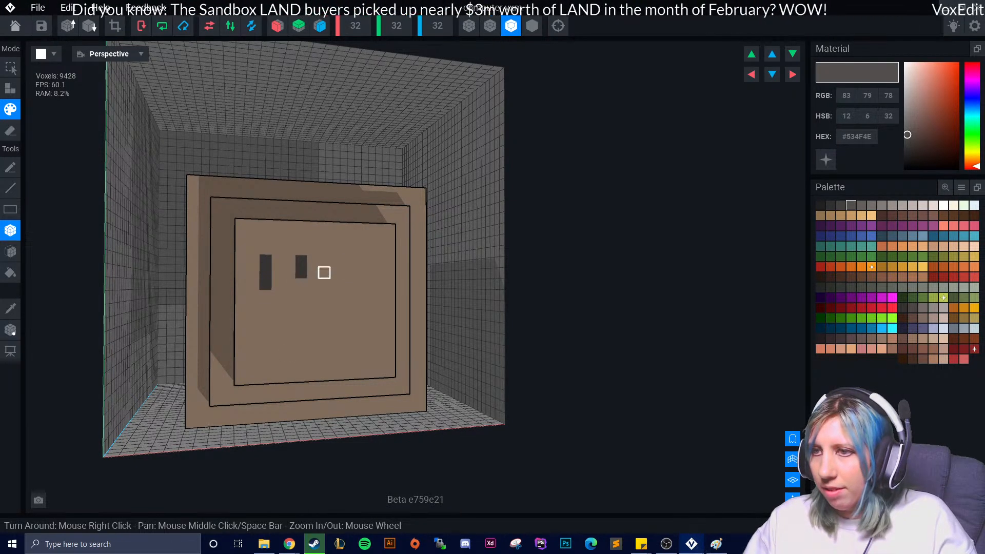
Paint three more three-voxel-tall #534F4E slots in a row beside the first, spaced two voxels apart
{"action": "mouse_move", "coordinate": [324, 263]}
{"action": "right_mouse_down"}
{"action": "mouse_move", "coordinate": [309, 306]}
{"action": "mouse_move", "coordinate": [303, 297]}
{"action": "right_mouse_up"}
{"action": "scroll", "coordinate": [302, 296], "scroll_direction": "up", "scroll_amount": 3}
{"action": "scroll", "coordinate": [302, 295], "scroll_direction": "up", "scroll_amount": 2}
{"action": "left_click_drag", "start_coordinate": [300, 241], "coordinate": [300, 280]}
{"action": "left_click_drag", "start_coordinate": [352, 239], "coordinate": [352, 280]}
{"action": "left_click_drag", "start_coordinate": [404, 238], "coordinate": [404, 272]}
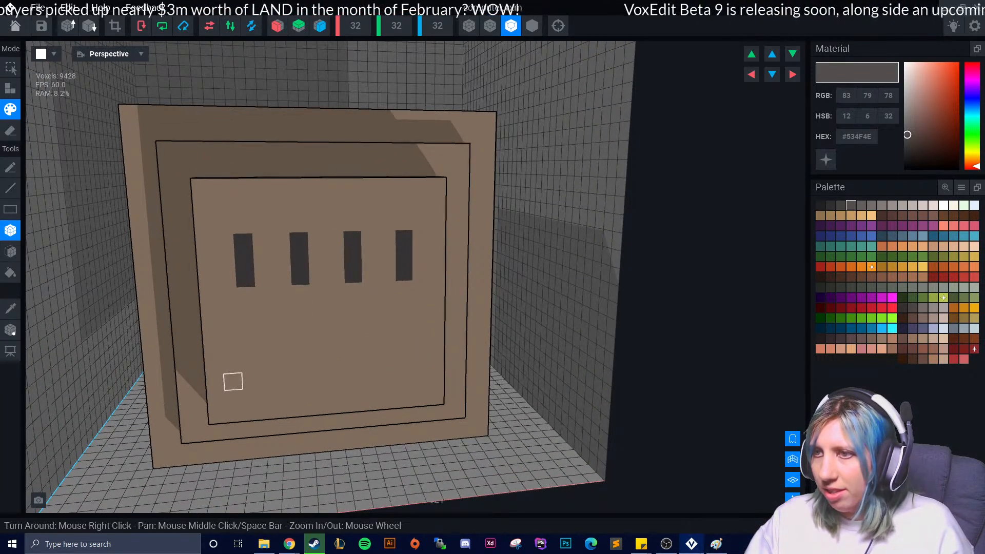
{"action": "right_click_drag", "start_coordinate": [230, 381], "coordinate": [253, 359]}
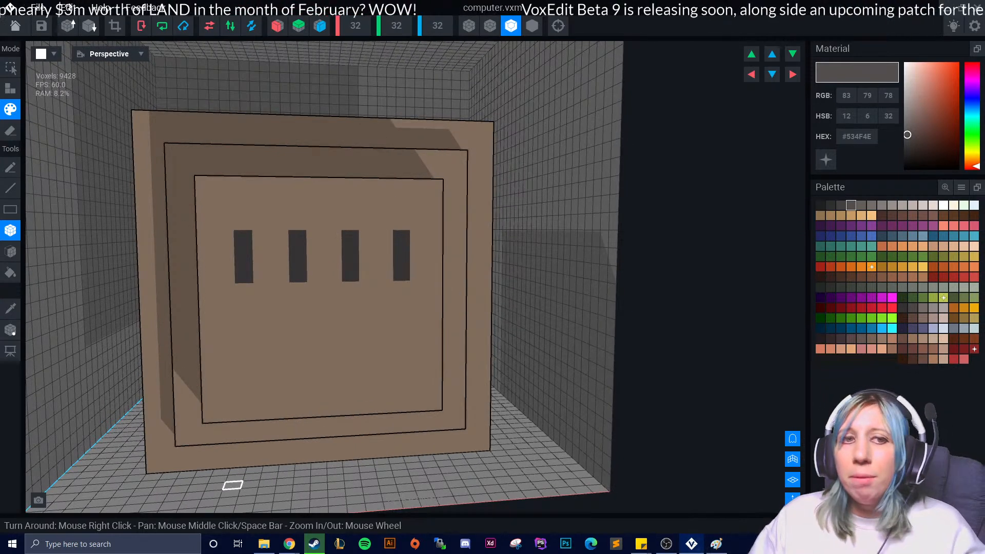
Paint a second row of four three-voxel-tall #534F4E vent slots below the first row on the raised back panel
{"action": "left_click_drag", "start_coordinate": [247, 344], "coordinate": [247, 380]}
{"action": "left_click_drag", "start_coordinate": [299, 342], "coordinate": [299, 379]}
{"action": "left_click_drag", "start_coordinate": [352, 341], "coordinate": [351, 377]}
{"action": "left_click_drag", "start_coordinate": [402, 338], "coordinate": [402, 373]}
{"action": "mouse_move", "coordinate": [253, 412]}
{"action": "right_mouse_down"}
{"action": "mouse_move", "coordinate": [206, 412]}
{"action": "mouse_move", "coordinate": [258, 415]}
{"action": "mouse_move", "coordinate": [386, 354]}
{"action": "right_mouse_up"}
{"action": "scroll", "coordinate": [265, 411], "scroll_direction": "down", "scroll_amount": 2}
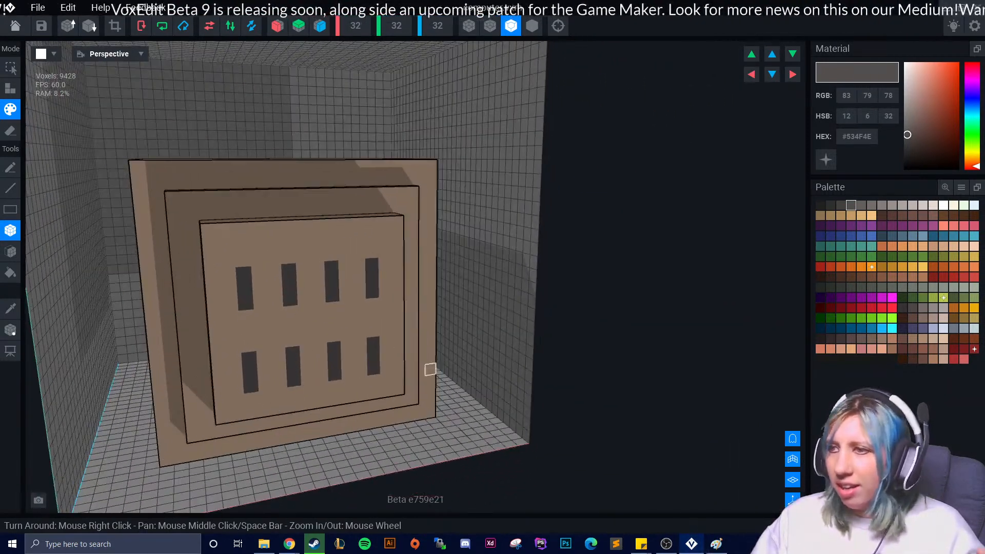
Repaint the eight vent slots on the back panel in the lighter gray #746E6B, undoing the stray stroke
{"action": "left_click", "coordinate": [861, 205]}
{"action": "left_click_drag", "start_coordinate": [243, 274], "coordinate": [245, 303]}
{"action": "left_click", "coordinate": [871, 205]}
{"action": "left_click_drag", "start_coordinate": [289, 270], "coordinate": [290, 300]}
{"action": "left_click_drag", "start_coordinate": [346, 266], "coordinate": [332, 295]}
{"action": "key", "text": "ctrl+z"}
{"action": "left_click_drag", "start_coordinate": [372, 266], "coordinate": [372, 291]}
{"action": "left_click_drag", "start_coordinate": [250, 357], "coordinate": [251, 387]}
{"action": "left_click_drag", "start_coordinate": [293, 353], "coordinate": [294, 382]}
{"action": "left_click_drag", "start_coordinate": [334, 348], "coordinate": [335, 374]}
{"action": "left_click_drag", "start_coordinate": [373, 344], "coordinate": [374, 369]}
Paint a stepped vent of three three-voxel-wide #746E6B bars on the upper part of the monitor's side, each one voxel lower
{"action": "right_click_drag", "start_coordinate": [221, 390], "coordinate": [334, 328]}
{"action": "left_click_drag", "start_coordinate": [222, 237], "coordinate": [333, 264]}
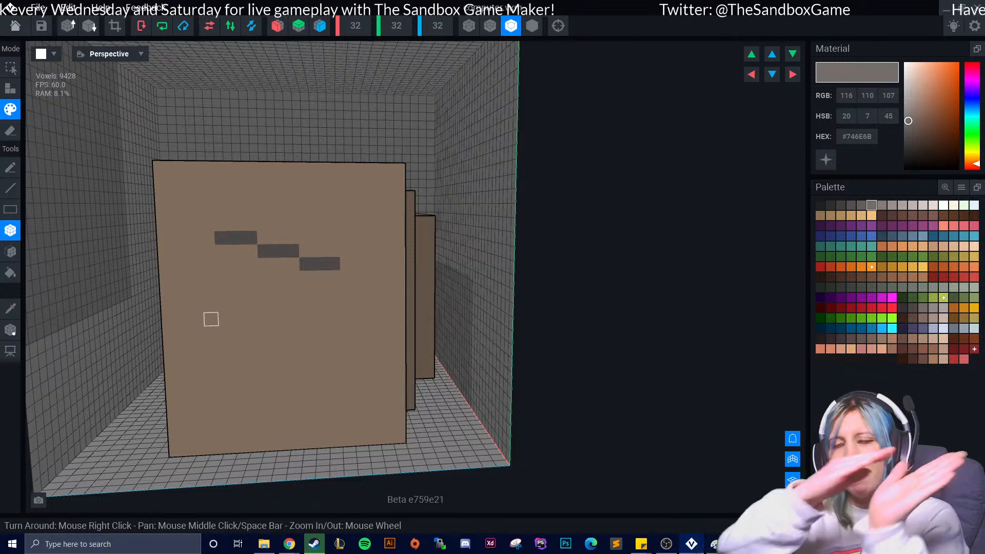
{"action": "left_click", "coordinate": [224, 292]}
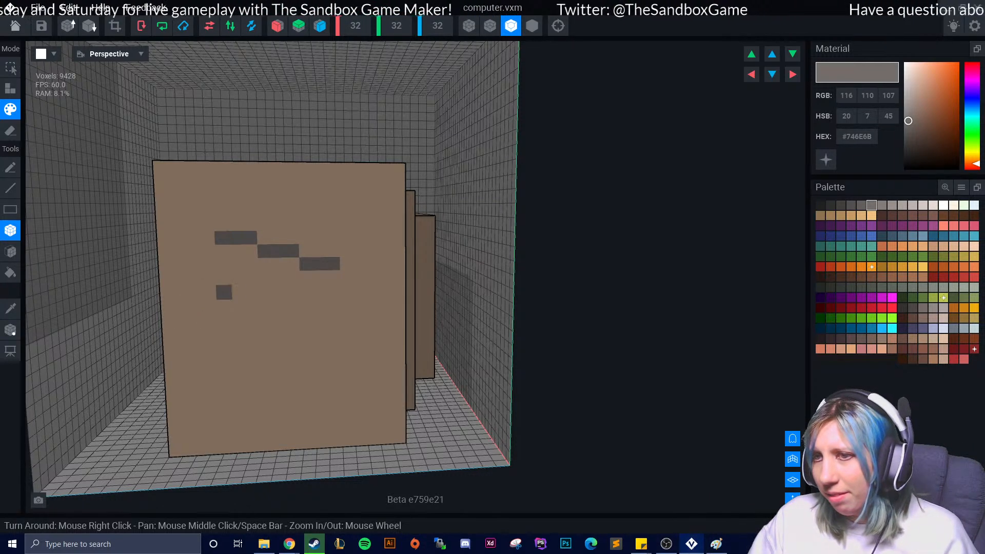
{"action": "left_click", "coordinate": [210, 292]}
{"action": "left_click_drag", "start_coordinate": [252, 304], "coordinate": [322, 317]}
{"action": "right_click_drag", "start_coordinate": [295, 354], "coordinate": [315, 380]}
{"action": "scroll", "coordinate": [303, 394], "scroll_direction": "up", "scroll_amount": 4}
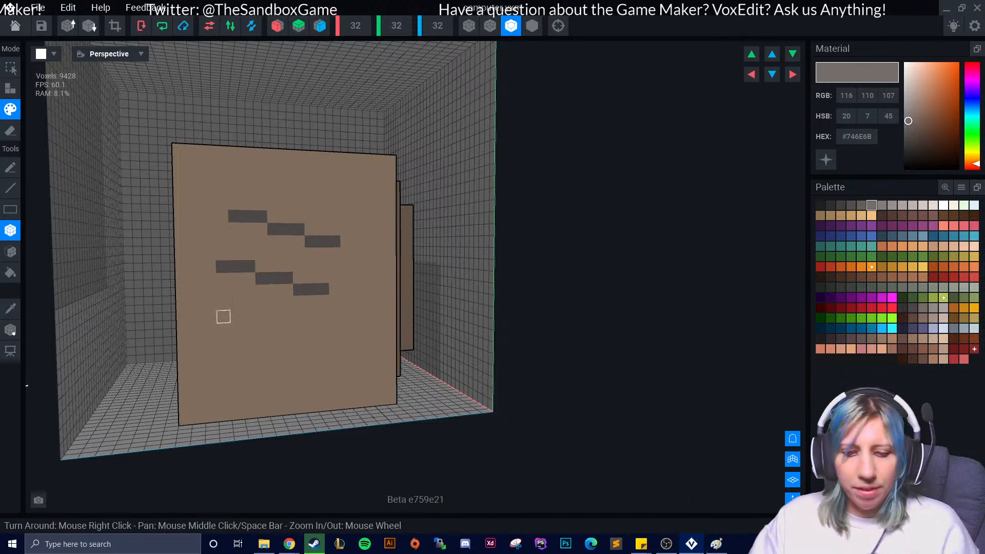
{"action": "key", "text": "ctrl+z"}
{"action": "key", "text": "ctrl+z"}
{"action": "key", "text": "ctrl+z"}
{"action": "key", "text": "ctrl+z"}
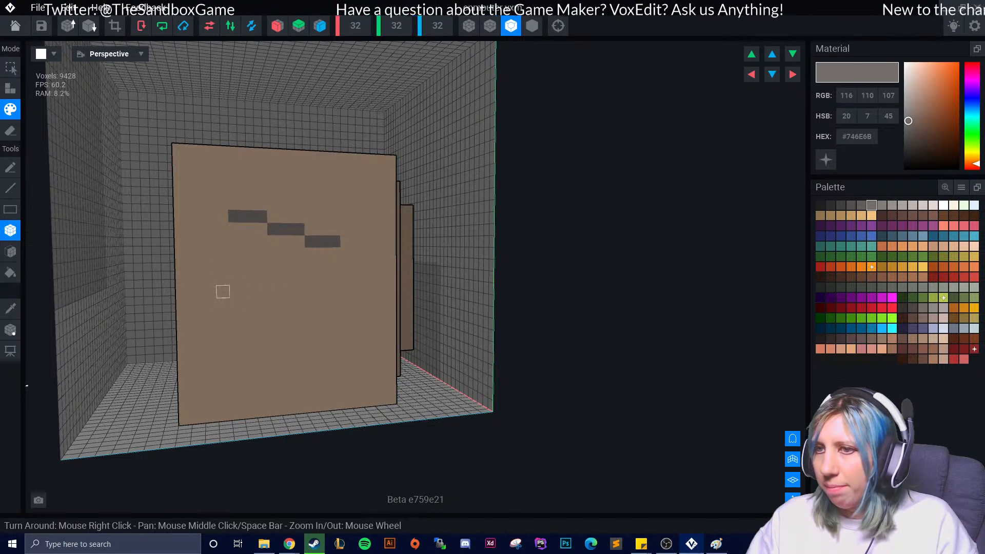
Paint two more stepped #746E6B vents of three bars each, evenly spaced below the first one on the side
{"action": "left_click", "coordinate": [249, 291]}
{"action": "left_click_drag", "start_coordinate": [275, 302], "coordinate": [324, 312]}
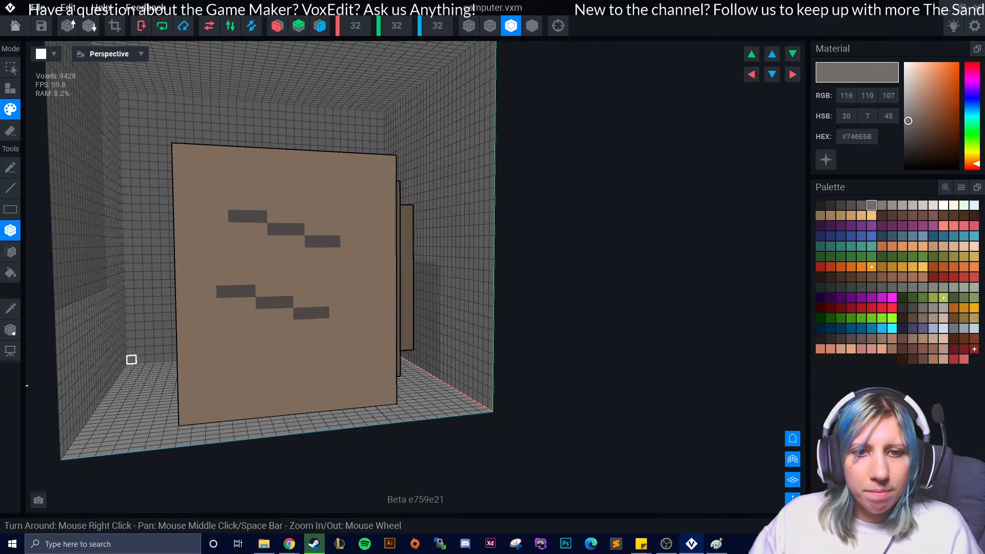
{"action": "scroll", "coordinate": [215, 378], "scroll_direction": "up", "scroll_amount": 3}
{"action": "right_click_drag", "start_coordinate": [276, 390], "coordinate": [281, 390]}
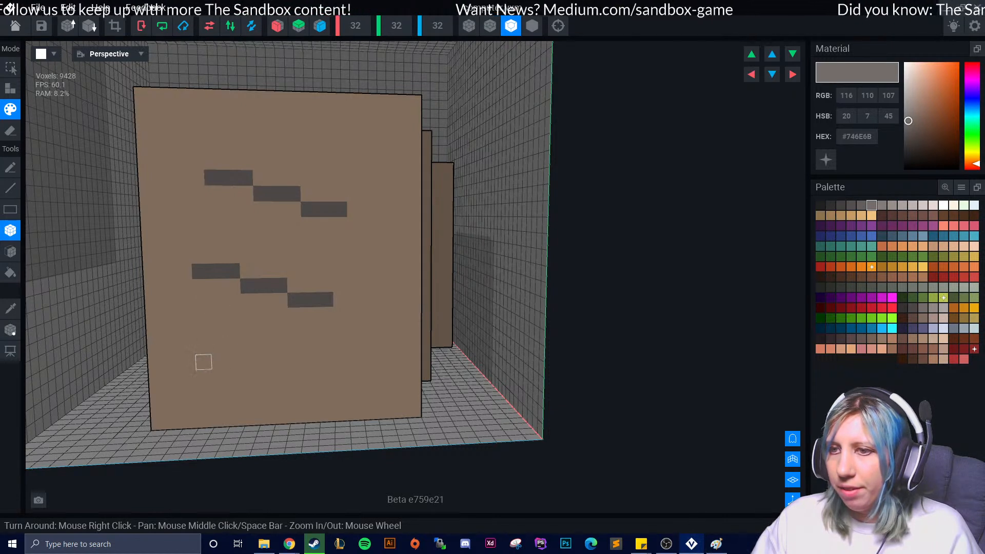
{"action": "mouse_move", "coordinate": [188, 363]}
{"action": "left_mouse_down"}
{"action": "mouse_move", "coordinate": [221, 361]}
{"action": "mouse_move", "coordinate": [236, 375]}
{"action": "mouse_move", "coordinate": [342, 401]}
{"action": "left_mouse_up"}
Paint a one-voxel-high #645F5C row directly beneath each bar of the side's upper stepped vent
{"action": "right_click_drag", "start_coordinate": [343, 400], "coordinate": [390, 400]}
{"action": "scroll", "coordinate": [322, 394], "scroll_direction": "down", "scroll_amount": 5}
{"action": "right_click_drag", "start_coordinate": [323, 395], "coordinate": [379, 392]}
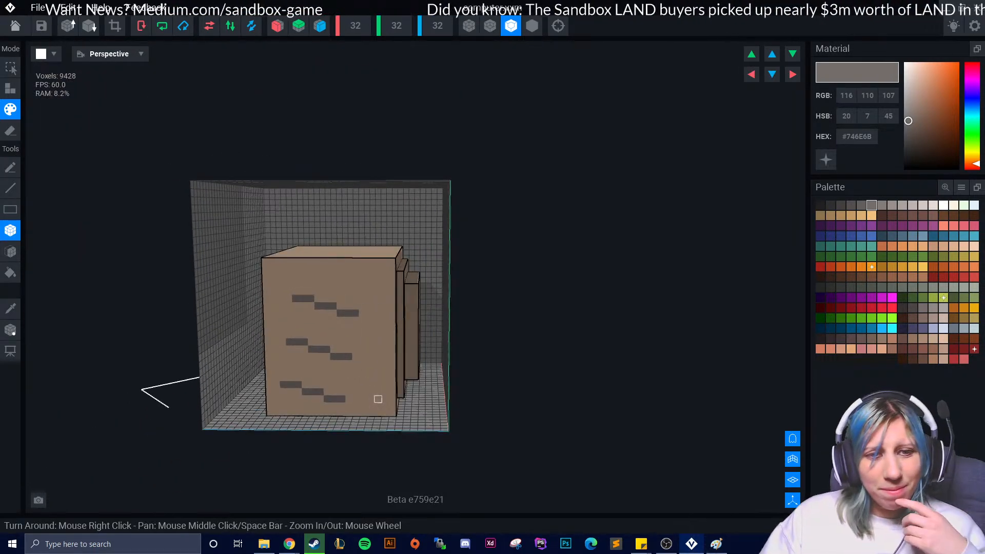
{"action": "scroll", "coordinate": [341, 363], "scroll_direction": "up", "scroll_amount": 2}
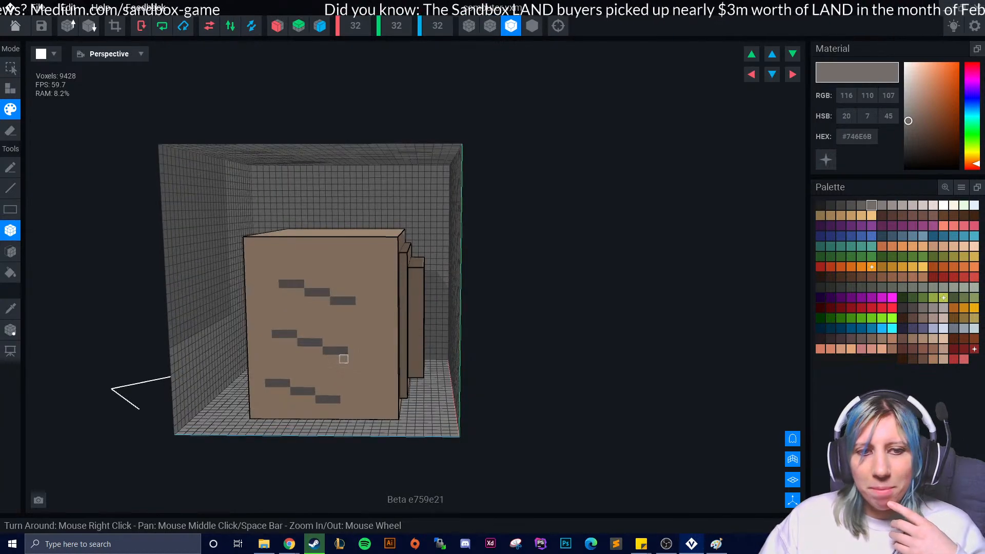
{"action": "scroll", "coordinate": [344, 359], "scroll_direction": "up", "scroll_amount": 2}
{"action": "right_click_drag", "start_coordinate": [345, 367], "coordinate": [342, 385]}
{"action": "scroll", "coordinate": [260, 357], "scroll_direction": "up", "scroll_amount": 2}
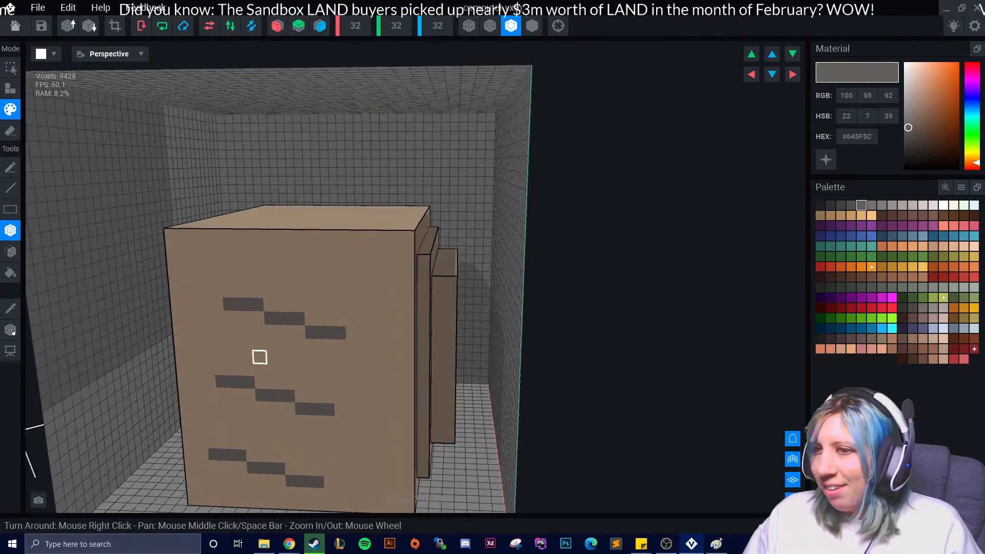
{"action": "left_click_drag", "start_coordinate": [230, 317], "coordinate": [339, 341]}
Add the same #645F5C row beneath the bars of the side's middle and lower stepped vents
{"action": "right_click_drag", "start_coordinate": [327, 385], "coordinate": [258, 443]}
{"action": "scroll", "coordinate": [258, 442], "scroll_direction": "down", "scroll_amount": 3}
{"action": "left_click_drag", "start_coordinate": [261, 390], "coordinate": [272, 391]}
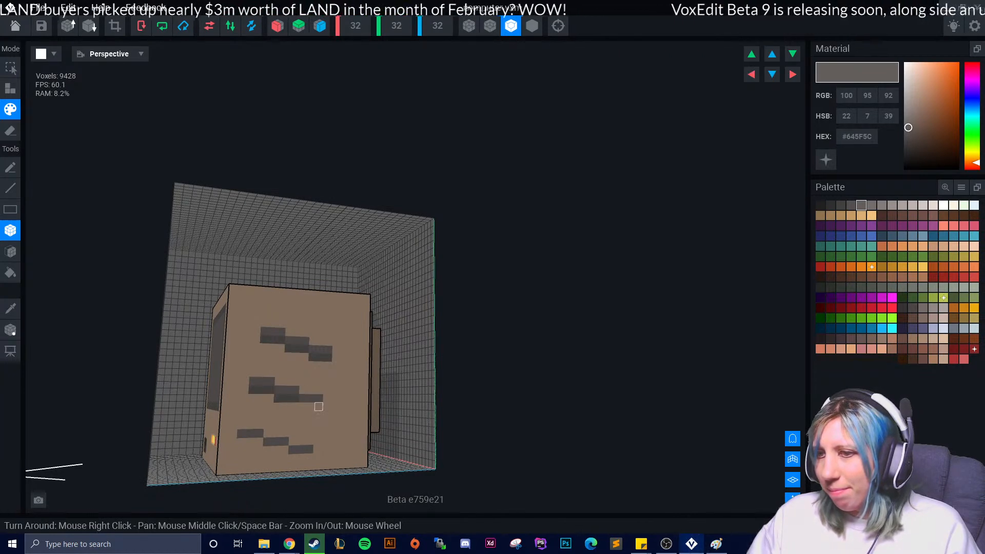
{"action": "right_click_drag", "start_coordinate": [284, 459], "coordinate": [318, 431]}
{"action": "scroll", "coordinate": [306, 454], "scroll_direction": "up", "scroll_amount": 1}
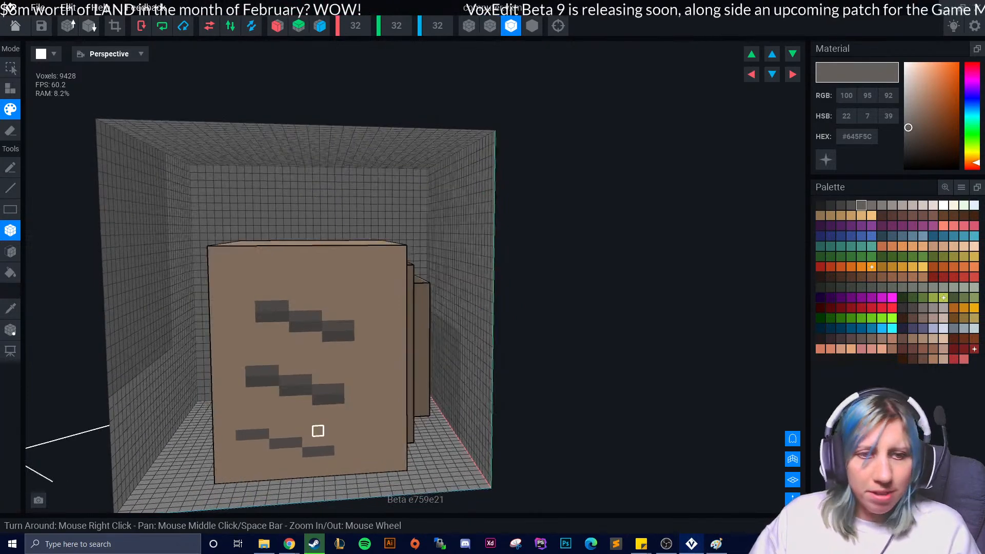
{"action": "scroll", "coordinate": [315, 431], "scroll_direction": "up", "scroll_amount": 2}
{"action": "middle_click_drag", "start_coordinate": [307, 430], "coordinate": [312, 398]}
{"action": "left_click_drag", "start_coordinate": [225, 415], "coordinate": [256, 414]}
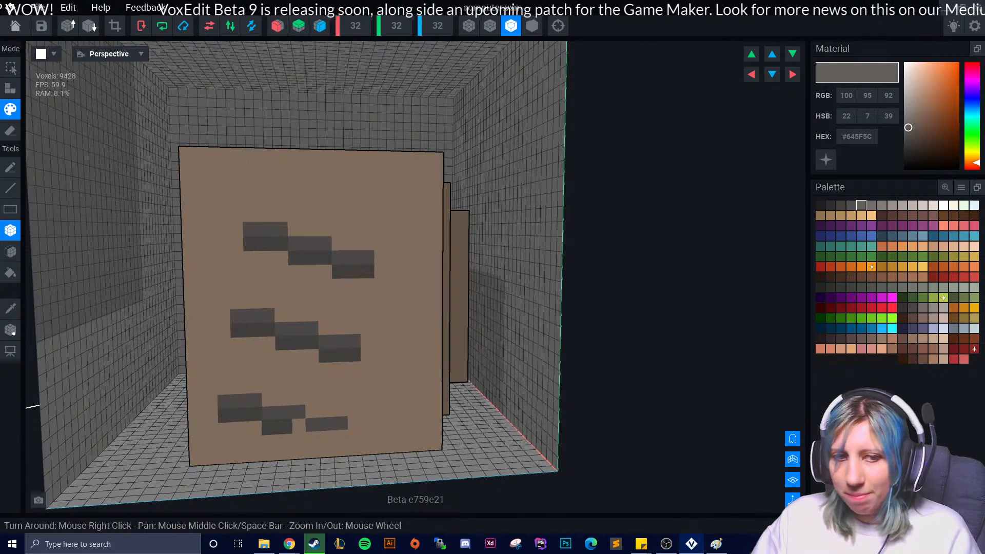
{"action": "left_click_drag", "start_coordinate": [313, 438], "coordinate": [342, 436]}
Turn on mirroring across the X axis and bring the side with the stepped vents into view
{"action": "mouse_move", "coordinate": [368, 435]}
{"action": "right_mouse_down"}
{"action": "mouse_move", "coordinate": [409, 407]}
{"action": "mouse_move", "coordinate": [402, 395]}
{"action": "mouse_move", "coordinate": [270, 374]}
{"action": "mouse_move", "coordinate": [362, 388]}
{"action": "right_mouse_up"}
{"action": "scroll", "coordinate": [399, 396], "scroll_direction": "down", "scroll_amount": 2}
{"action": "scroll", "coordinate": [399, 396], "scroll_direction": "down", "scroll_amount": 3}
{"action": "scroll", "coordinate": [270, 374], "scroll_direction": "up", "scroll_amount": 3}
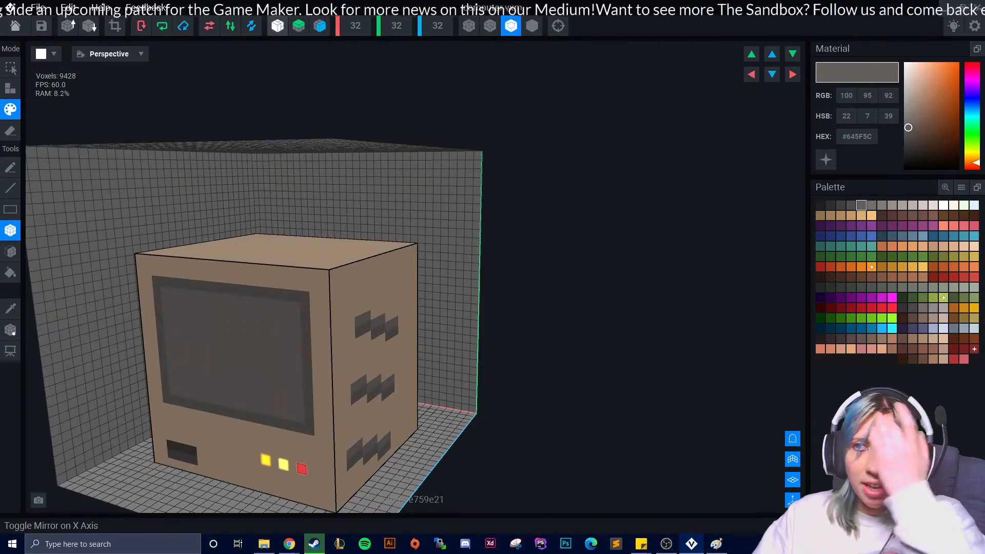
{"action": "right_click_drag", "start_coordinate": [290, 192], "coordinate": [305, 319]}
{"action": "left_click", "coordinate": [277, 26]}
{"action": "scroll", "coordinate": [333, 290], "scroll_direction": "down", "scroll_amount": 1}
{"action": "scroll", "coordinate": [343, 330], "scroll_direction": "up", "scroll_amount": 3}
{"action": "right_click_drag", "start_coordinate": [342, 236], "coordinate": [396, 315]}
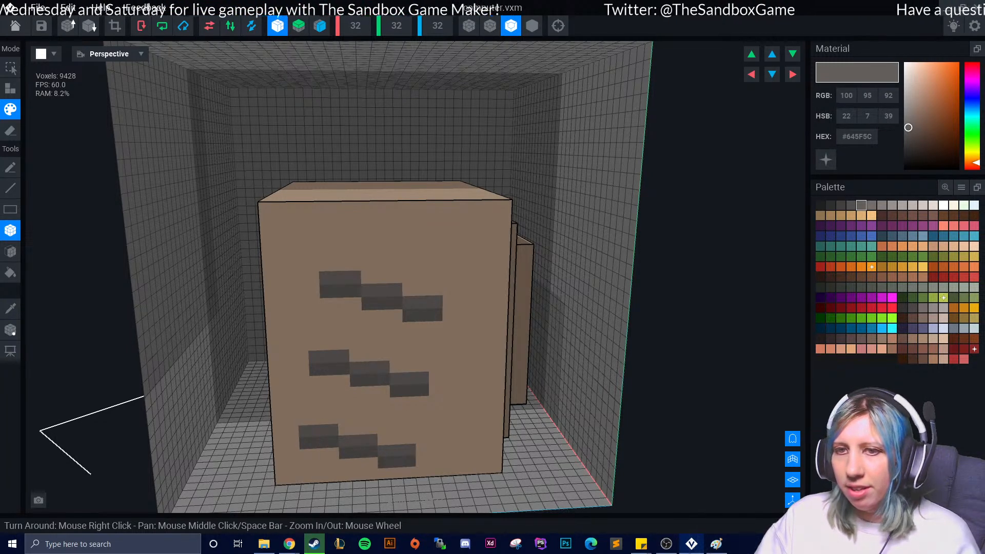
Sample #746E6B from the upper vent, paint over the side vents to mirror them onto the opposite side, and turn X mirroring off
{"action": "left_click", "coordinate": [11, 309]}
{"action": "left_click", "coordinate": [339, 278]}
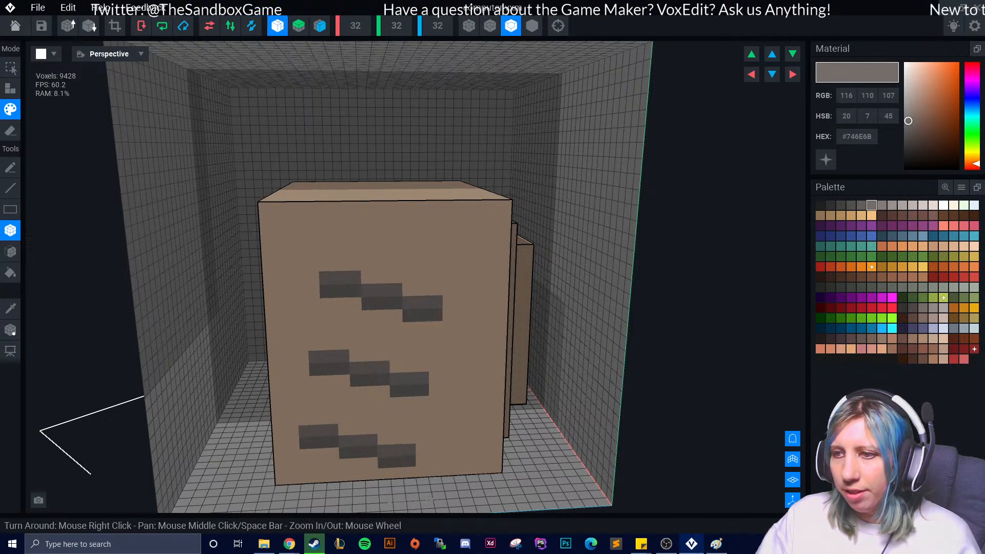
{"action": "right_click_drag", "start_coordinate": [172, 328], "coordinate": [218, 277]}
{"action": "scroll", "coordinate": [297, 322], "scroll_direction": "down", "scroll_amount": 5}
{"action": "right_click_drag", "start_coordinate": [297, 321], "coordinate": [330, 327]}
{"action": "scroll", "coordinate": [389, 332], "scroll_direction": "down", "scroll_amount": 5}
{"action": "left_click", "coordinate": [278, 26]}
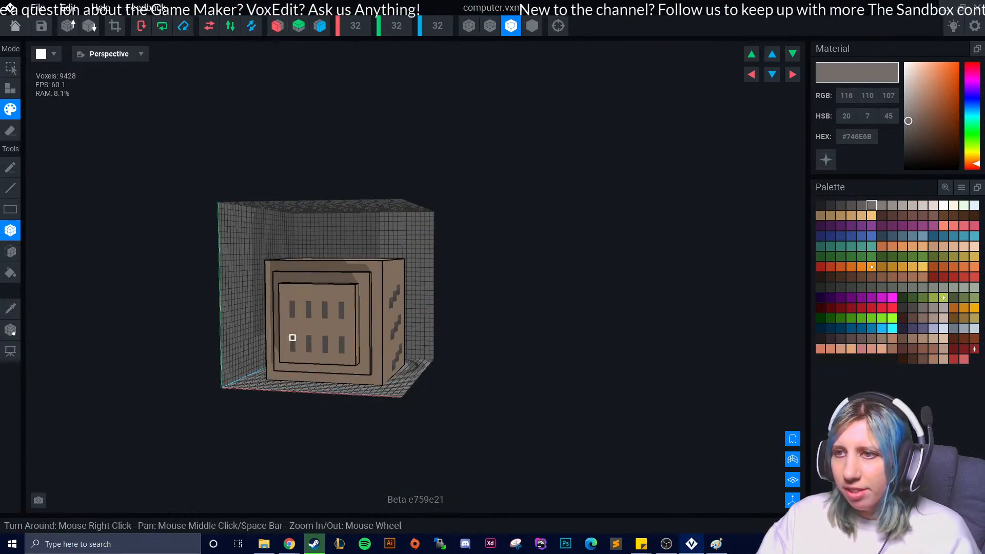
Paint the bottom voxel of each of the eight back-panel vent slots in #645F5C
{"action": "scroll", "coordinate": [297, 349], "scroll_direction": "up", "scroll_amount": 5}
{"action": "right_click_drag", "start_coordinate": [303, 376], "coordinate": [240, 323]}
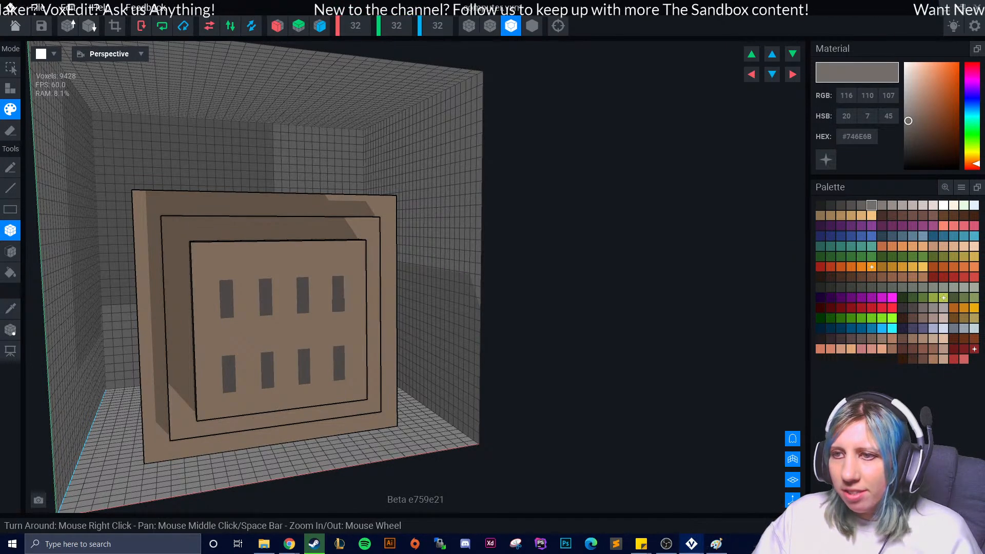
{"action": "right_click_drag", "start_coordinate": [267, 382], "coordinate": [396, 388]}
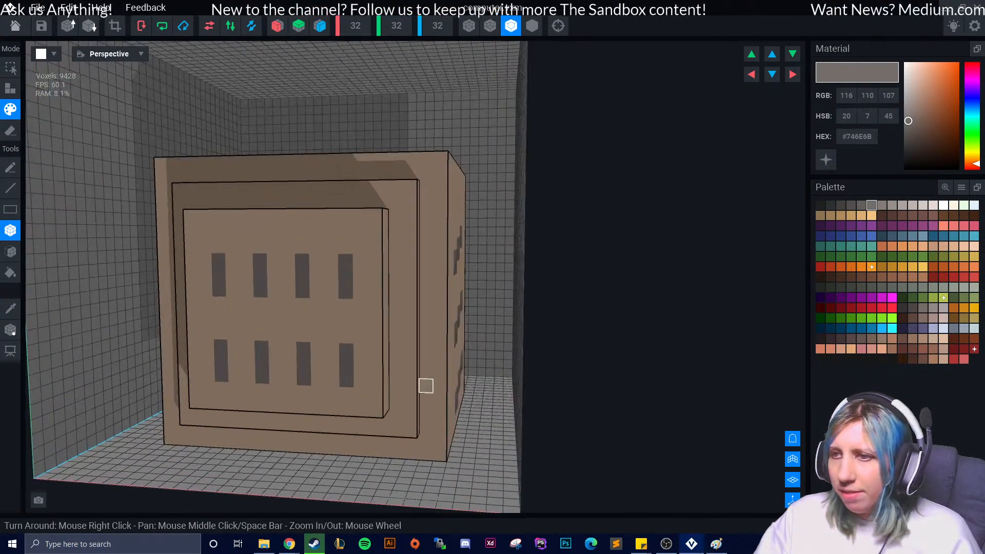
{"action": "left_click", "coordinate": [861, 206]}
{"action": "left_click", "coordinate": [219, 289]}
{"action": "left_click", "coordinate": [260, 289]}
{"action": "left_click", "coordinate": [302, 291]}
{"action": "left_click", "coordinate": [345, 291]}
{"action": "left_click", "coordinate": [222, 375]}
{"action": "left_click", "coordinate": [263, 376]}
{"action": "left_click", "coordinate": [303, 378]}
{"action": "left_click", "coordinate": [346, 379]}
Paint over the disk slot on the monitor's front with the casing's tan #C3A78F
{"action": "right_click_drag", "start_coordinate": [276, 392], "coordinate": [272, 442]}
{"action": "scroll", "coordinate": [351, 388], "scroll_direction": "down", "scroll_amount": 6}
{"action": "scroll", "coordinate": [291, 419], "scroll_direction": "up", "scroll_amount": 4}
{"action": "middle_click_drag", "start_coordinate": [290, 423], "coordinate": [431, 361]}
{"action": "scroll", "coordinate": [323, 389], "scroll_direction": "up", "scroll_amount": 3}
{"action": "left_click", "coordinate": [10, 308]}
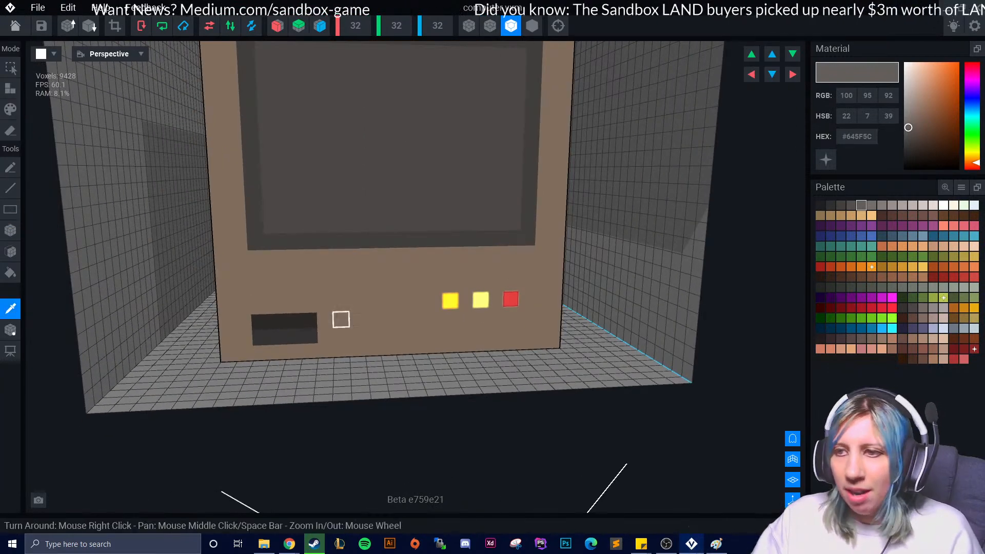
{"action": "left_click", "coordinate": [328, 317]}
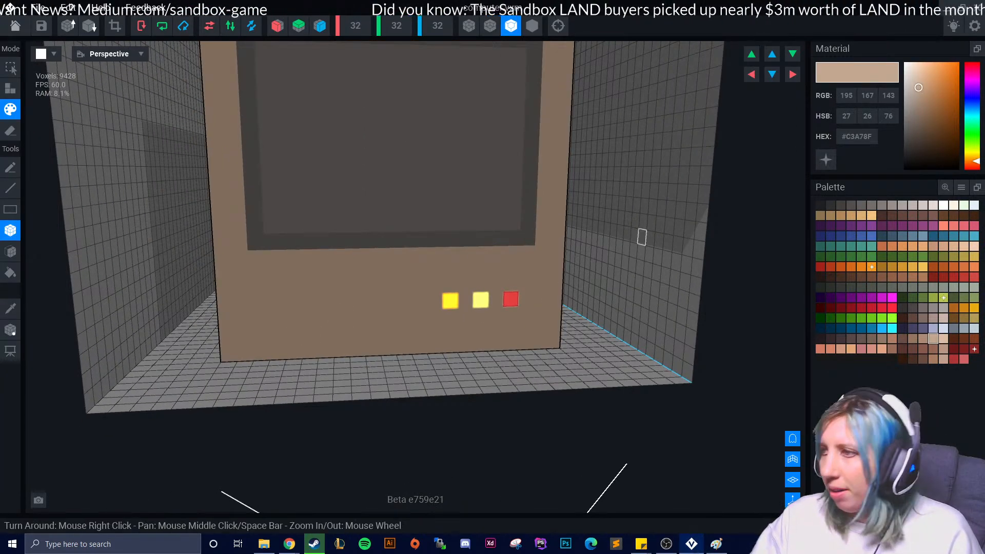
Repaint the disk slot two voxels higher in dark gray with a slightly lighter #534F4E lower row
{"action": "left_click", "coordinate": [841, 206]}
{"action": "mouse_move", "coordinate": [258, 290]}
{"action": "left_mouse_down"}
{"action": "mouse_move", "coordinate": [308, 290]}
{"action": "mouse_move", "coordinate": [267, 306]}
{"action": "mouse_move", "coordinate": [310, 306]}
{"action": "left_mouse_up"}
{"action": "left_click", "coordinate": [851, 205]}
Copy the glowing #8C2727, #B7C54E and #F9991C buttons to matching positions two voxels above the originals
{"action": "scroll", "coordinate": [373, 349], "scroll_direction": "up", "scroll_amount": 3}
{"action": "middle_click_drag", "start_coordinate": [404, 354], "coordinate": [335, 355]}
{"action": "left_click", "coordinate": [10, 308]}
{"action": "left_click", "coordinate": [478, 308]}
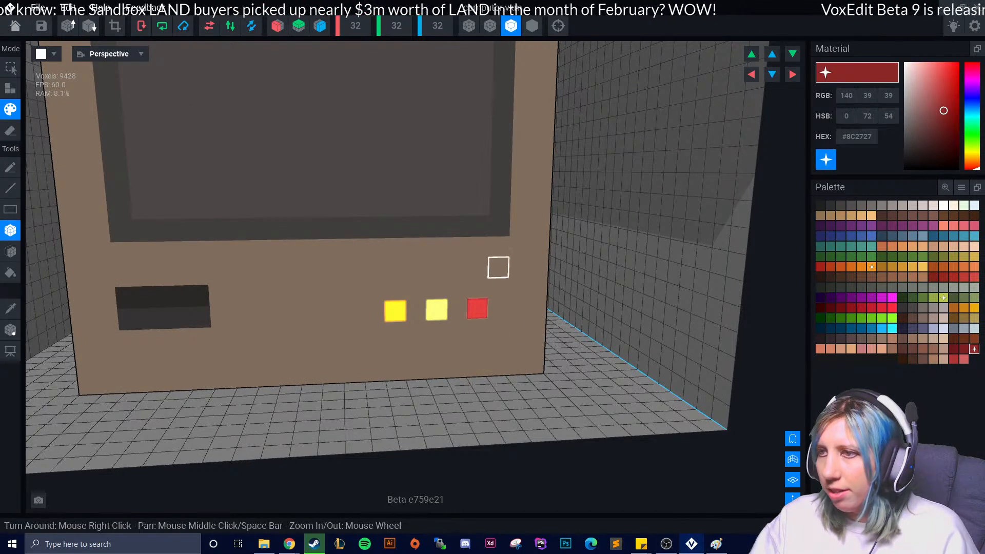
{"action": "left_click", "coordinate": [478, 268]}
{"action": "left_click", "coordinate": [437, 310]}
{"action": "left_click", "coordinate": [437, 268]}
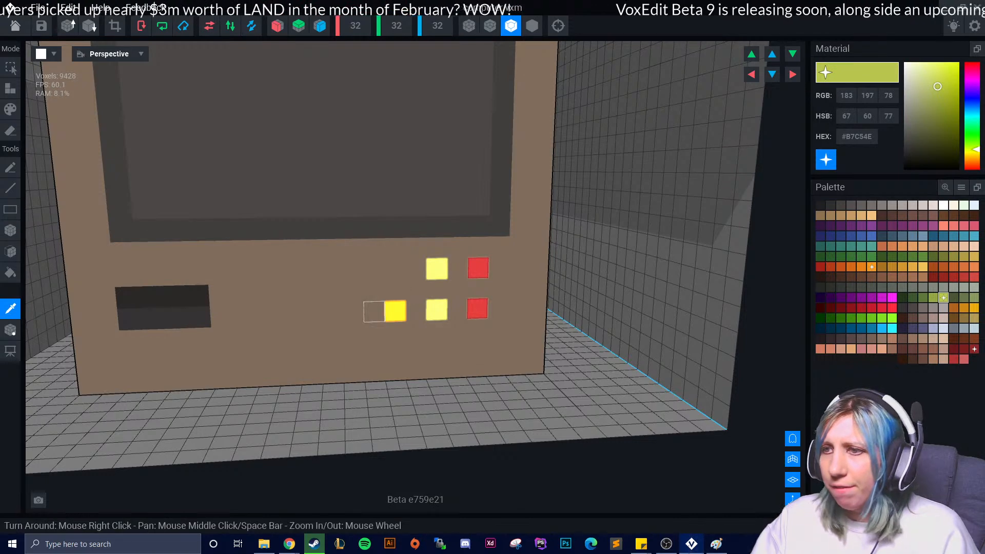
{"action": "left_click", "coordinate": [395, 310]}
{"action": "left_click", "coordinate": [395, 270]}
Paint over the lower row of three buttons with the casing's tan #C3A78F
{"action": "left_click", "coordinate": [10, 309]}
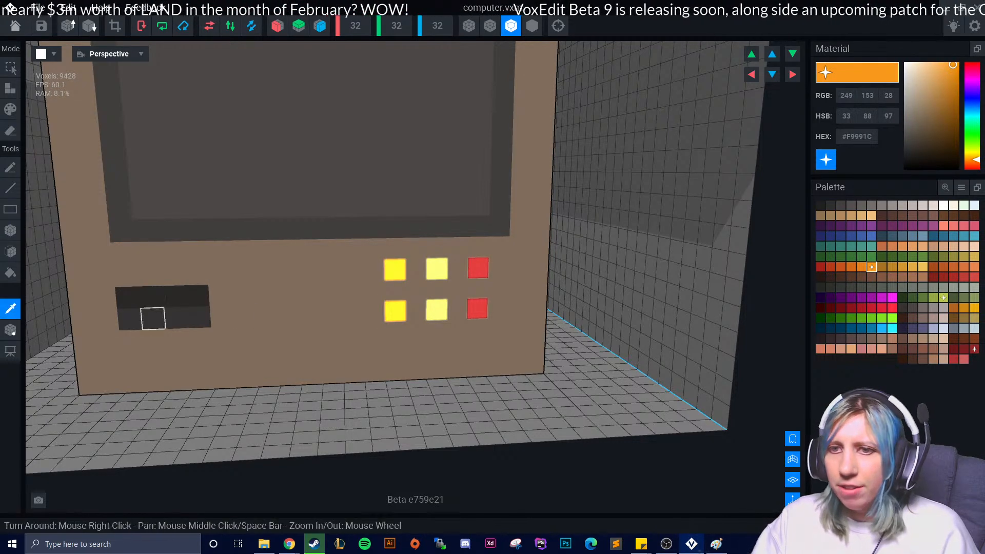
{"action": "left_click", "coordinate": [310, 314]}
{"action": "left_click_drag", "start_coordinate": [395, 310], "coordinate": [477, 309]}
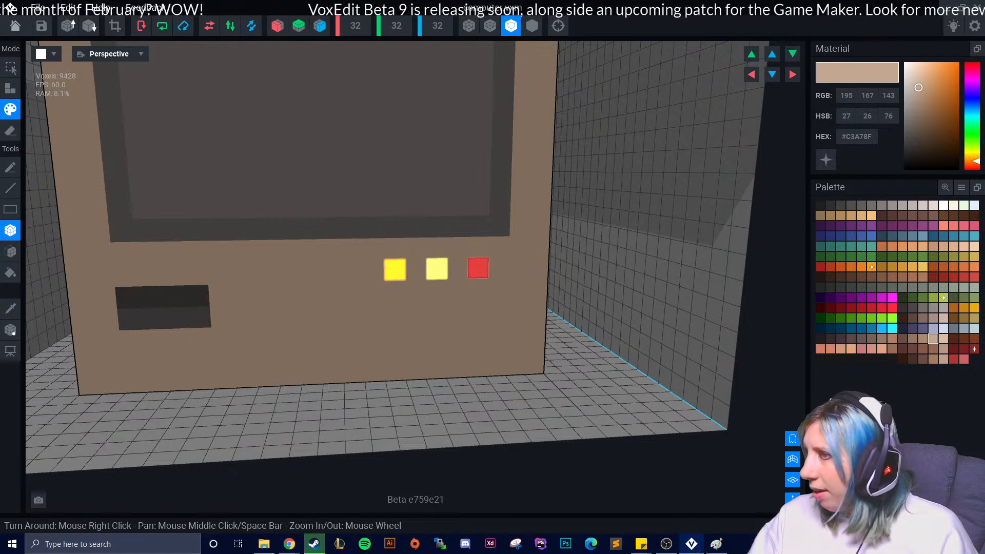
Recolor the middle button to a glowing green #458A43
{"action": "left_click", "coordinate": [871, 256]}
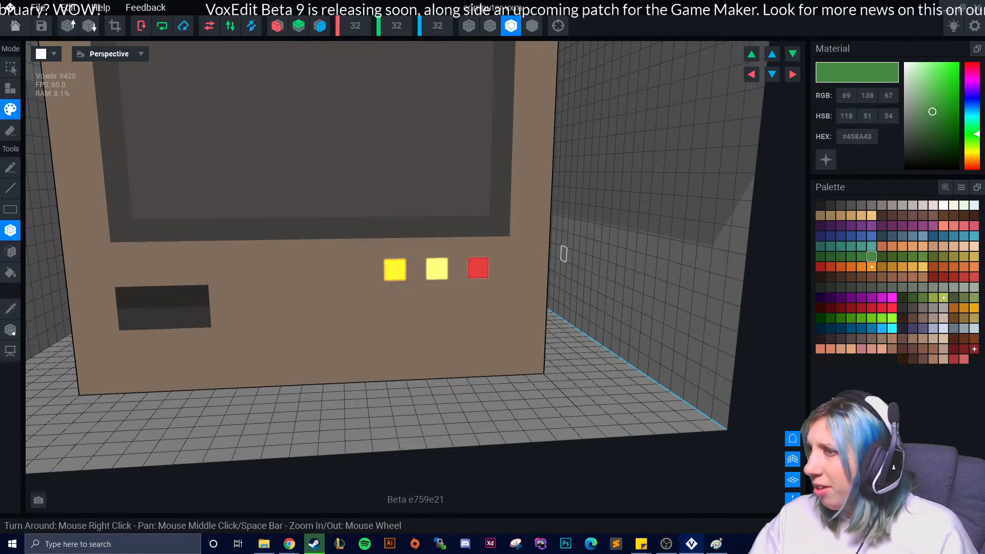
{"action": "left_click", "coordinate": [437, 269]}
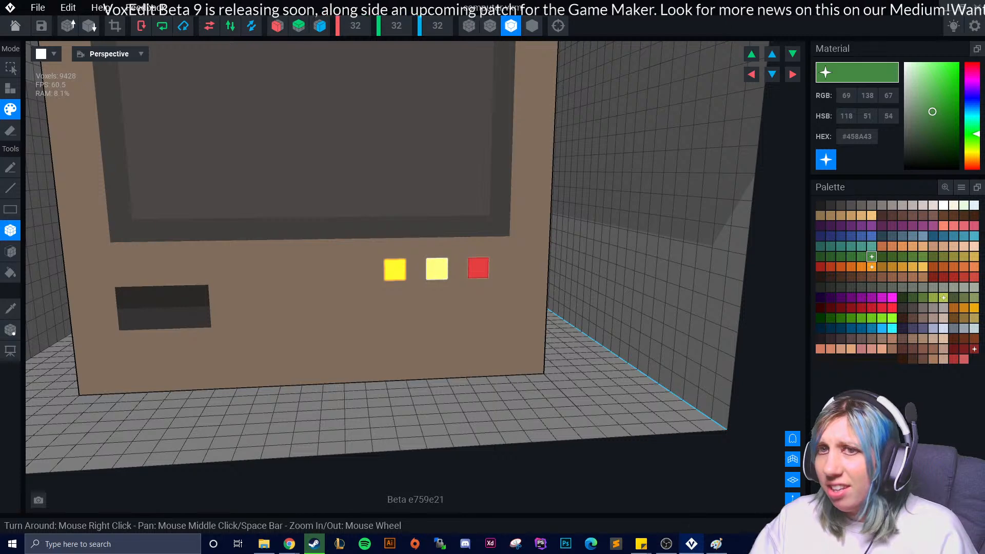
{"action": "scroll", "coordinate": [457, 329], "scroll_direction": "down", "scroll_amount": 5}
{"action": "scroll", "coordinate": [409, 363], "scroll_direction": "up", "scroll_amount": 5}
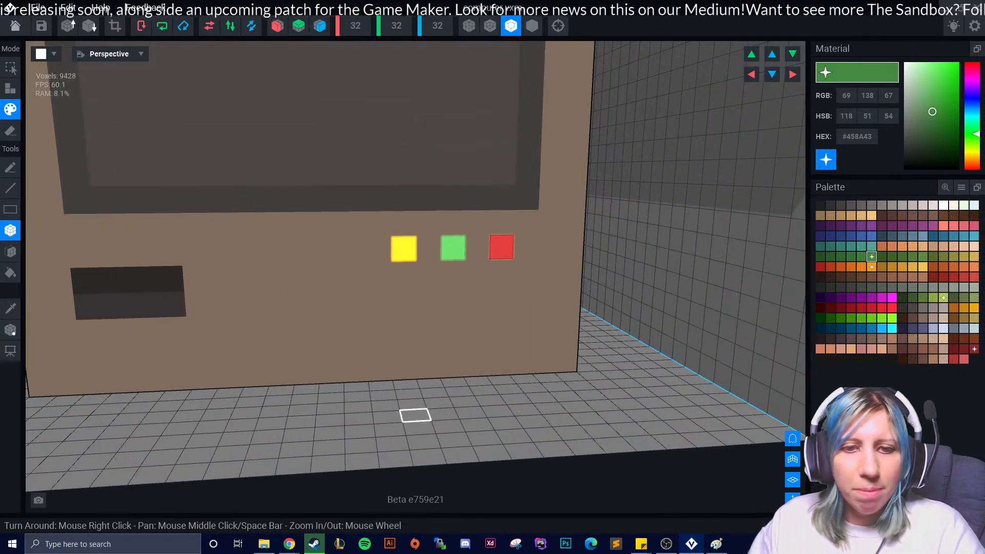
Paint the monitor's whole top face in the lighter tan #DDBCA2 with the Face tool
{"action": "scroll", "coordinate": [404, 368], "scroll_direction": "down", "scroll_amount": 5}
{"action": "right_click_drag", "start_coordinate": [469, 436], "coordinate": [409, 409]}
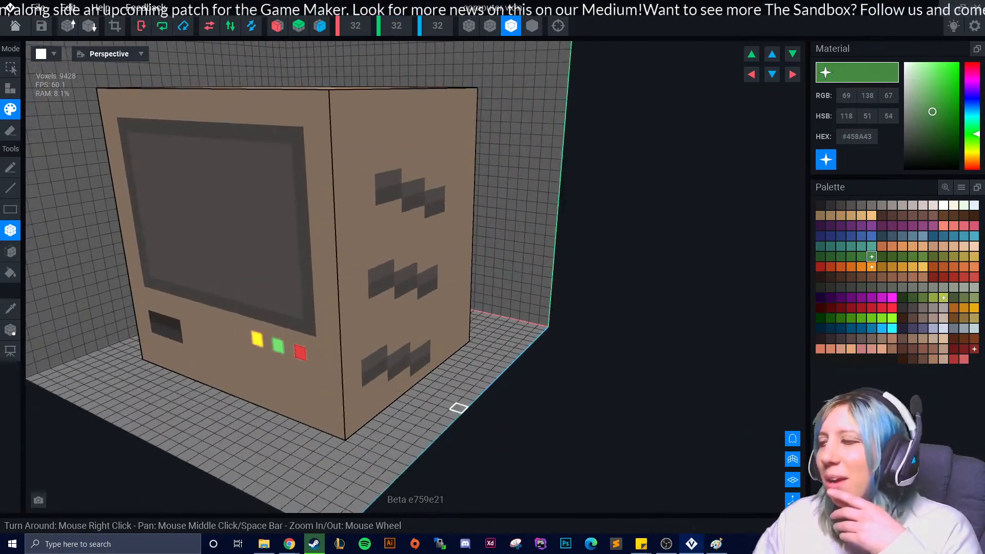
{"action": "left_click", "coordinate": [11, 330]}
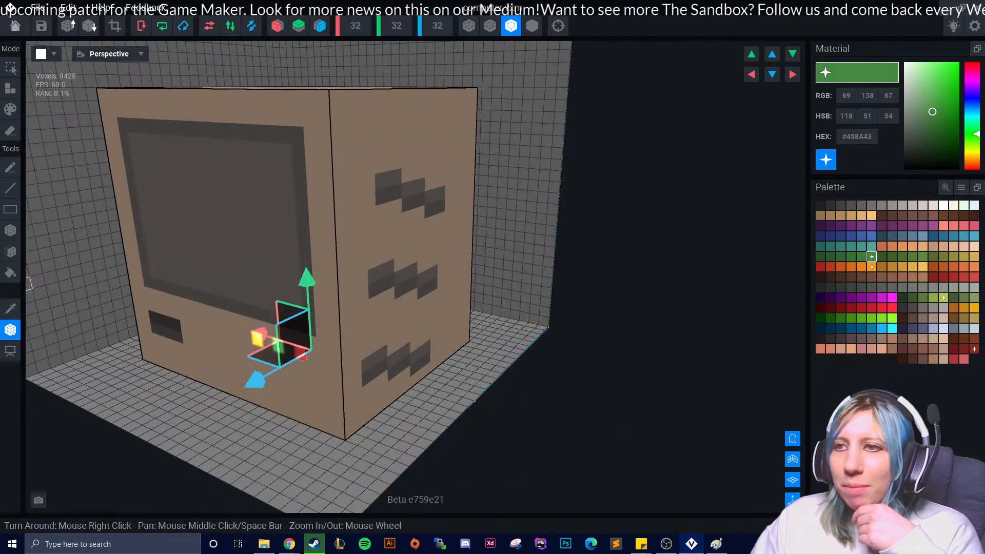
{"action": "left_click", "coordinate": [10, 308]}
{"action": "left_click", "coordinate": [348, 136]}
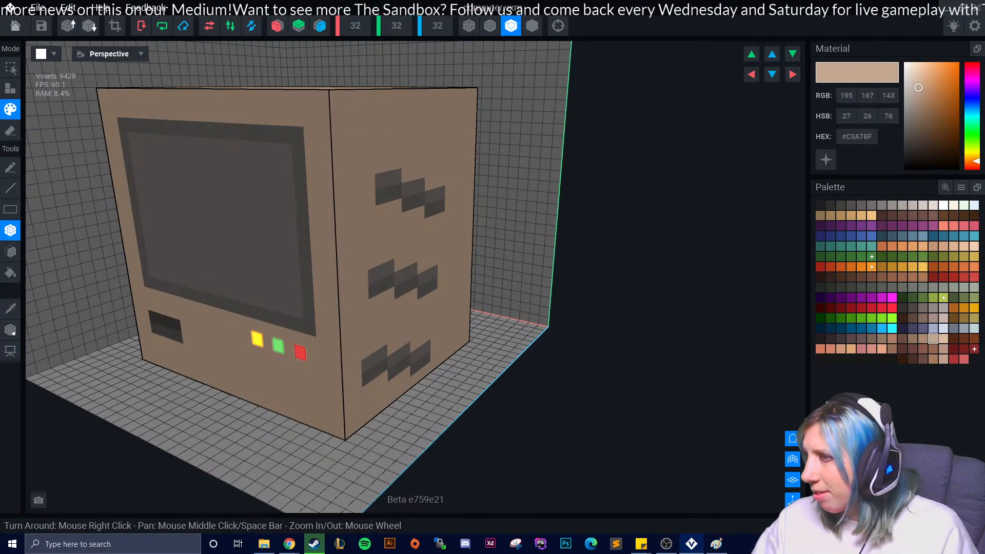
{"action": "left_click", "coordinate": [944, 338]}
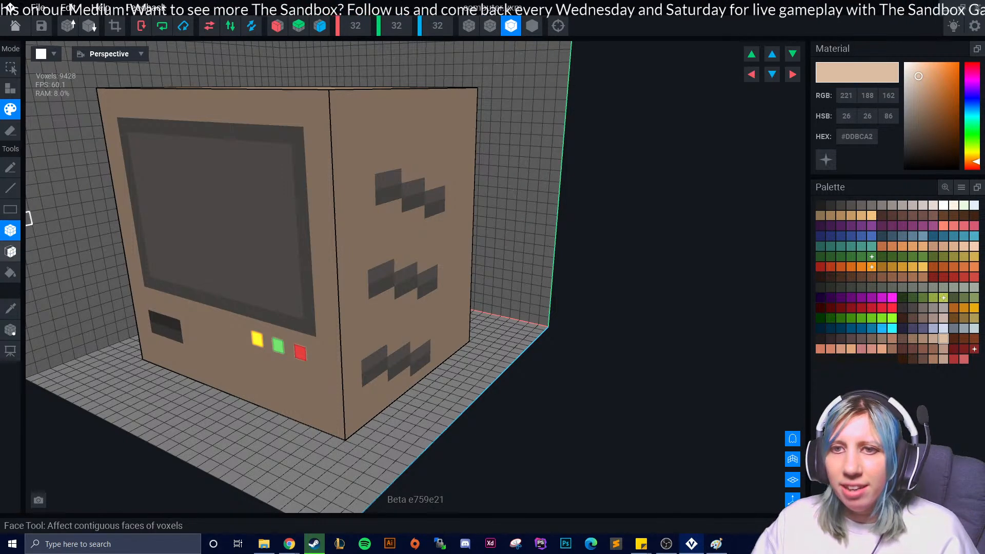
{"action": "left_click", "coordinate": [10, 251]}
{"action": "right_click_drag", "start_coordinate": [159, 154], "coordinate": [337, 310]}
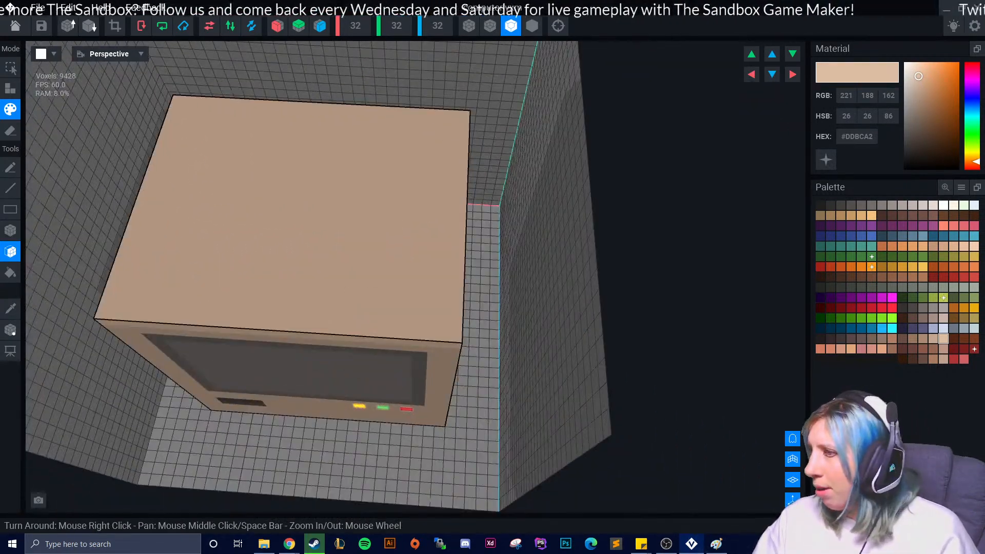
{"action": "right_click_drag", "start_coordinate": [526, 308], "coordinate": [441, 307]}
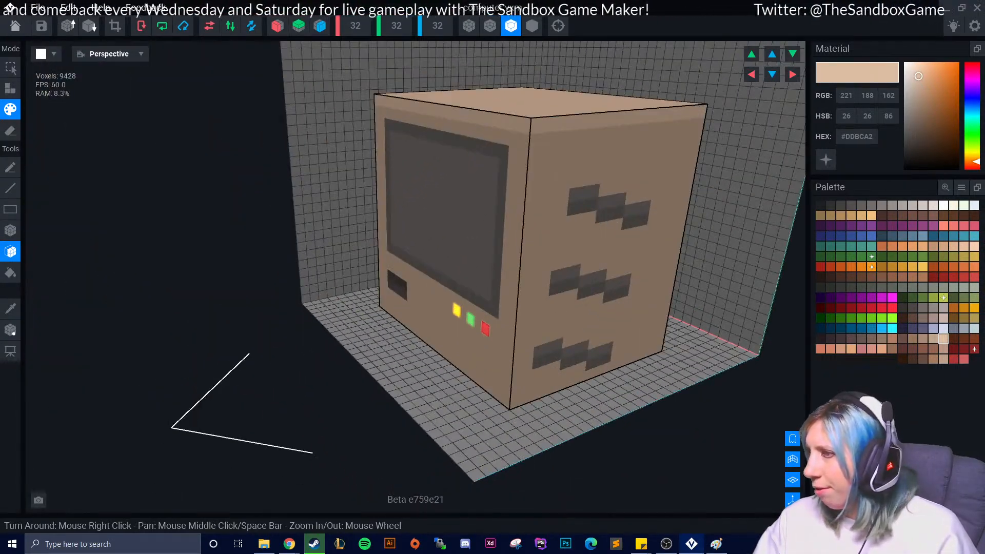
{"action": "left_click", "coordinate": [882, 349]}
{"action": "right_click_drag", "start_coordinate": [698, 287], "coordinate": [616, 293]}
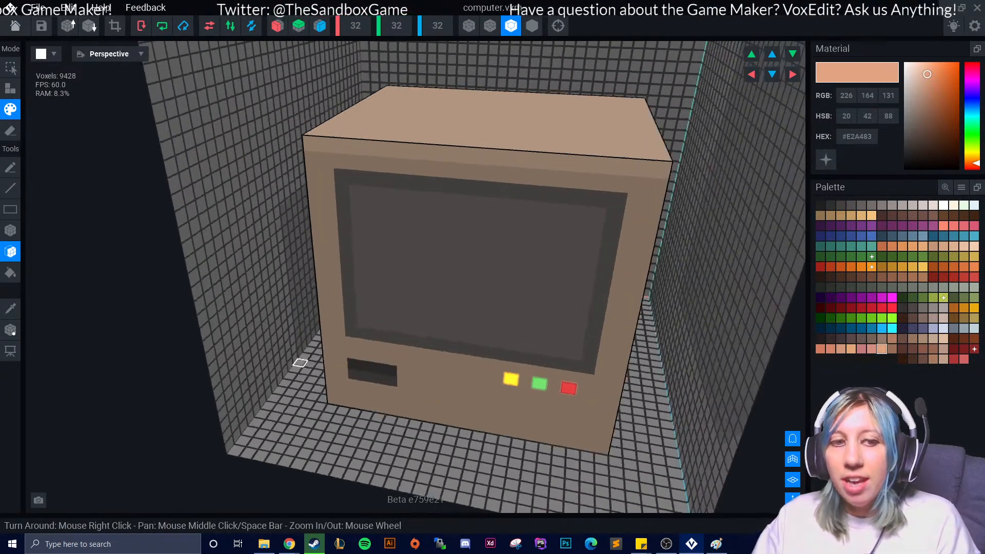
{"action": "mouse_move", "coordinate": [301, 358]}
{"action": "right_mouse_down"}
{"action": "mouse_move", "coordinate": [292, 360]}
{"action": "mouse_move", "coordinate": [299, 352]}
{"action": "mouse_move", "coordinate": [309, 370]}
{"action": "right_mouse_up"}
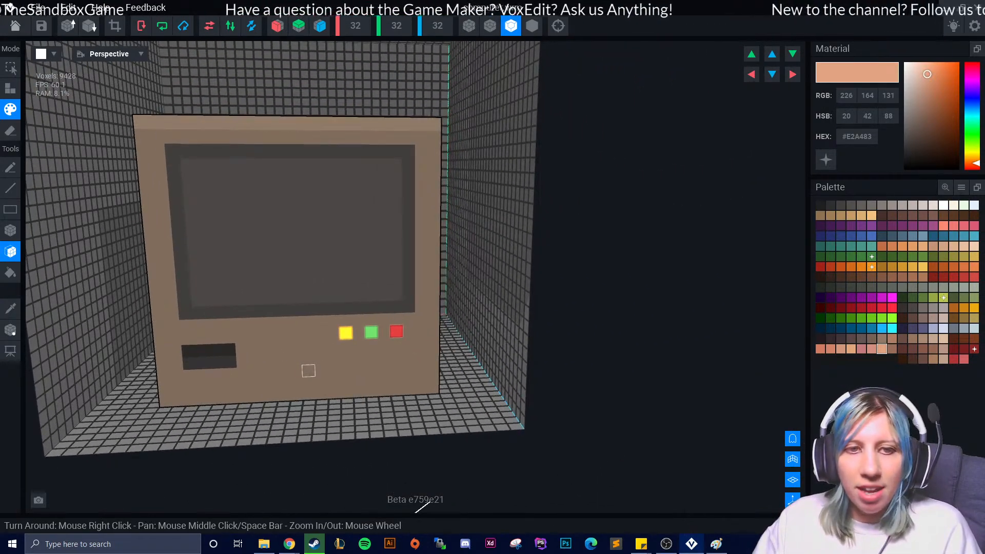
{"action": "right_click_drag", "start_coordinate": [284, 395], "coordinate": [275, 392]}
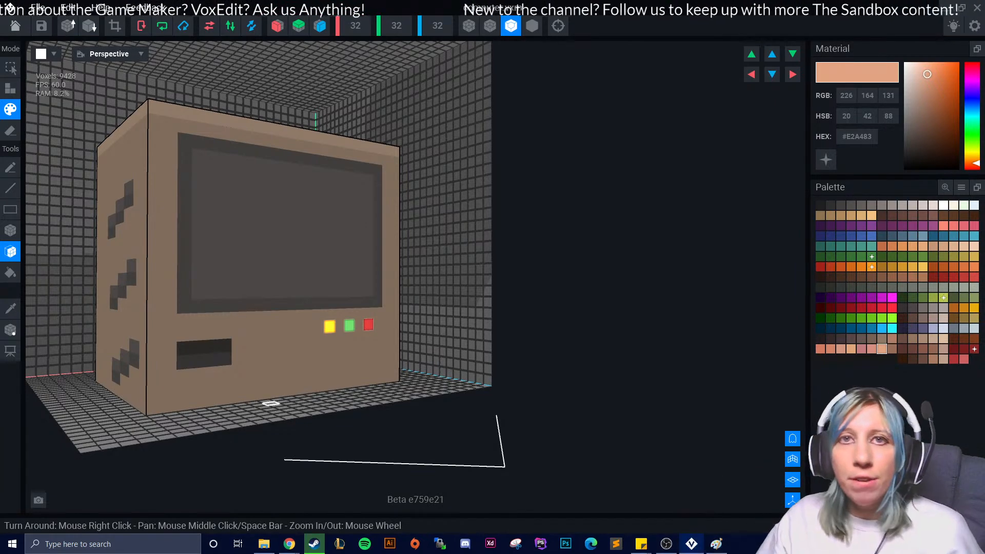
{"action": "right_click_drag", "start_coordinate": [300, 414], "coordinate": [272, 369]}
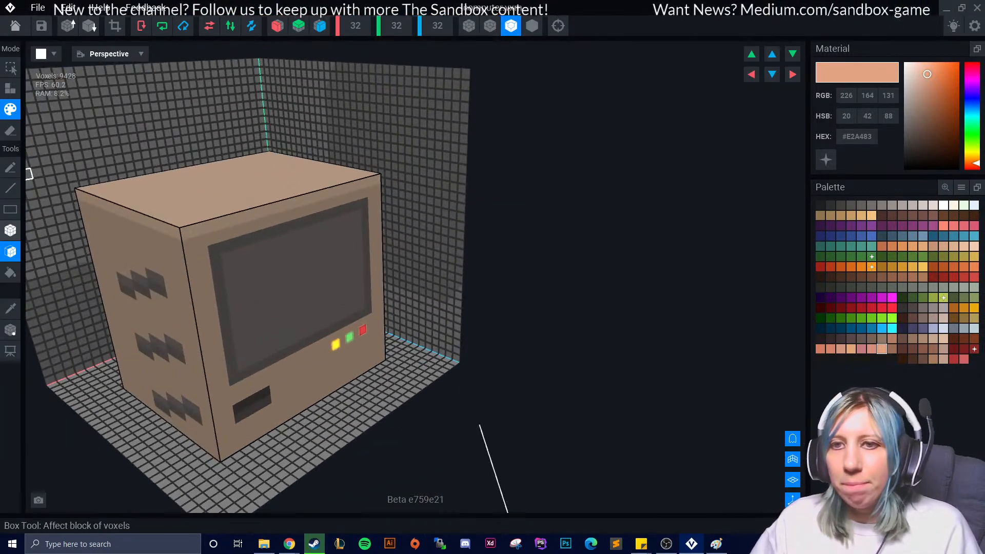
{"action": "mouse_move", "coordinate": [94, 318]}
{"action": "right_mouse_down"}
{"action": "mouse_move", "coordinate": [136, 278]}
{"action": "mouse_move", "coordinate": [147, 296]}
{"action": "mouse_move", "coordinate": [95, 328]}
{"action": "right_mouse_up"}
Sample the lighter tan #DDBCA2 from the computer's top and paint one vented side and the front casing face with it
{"action": "left_click", "coordinate": [10, 309]}
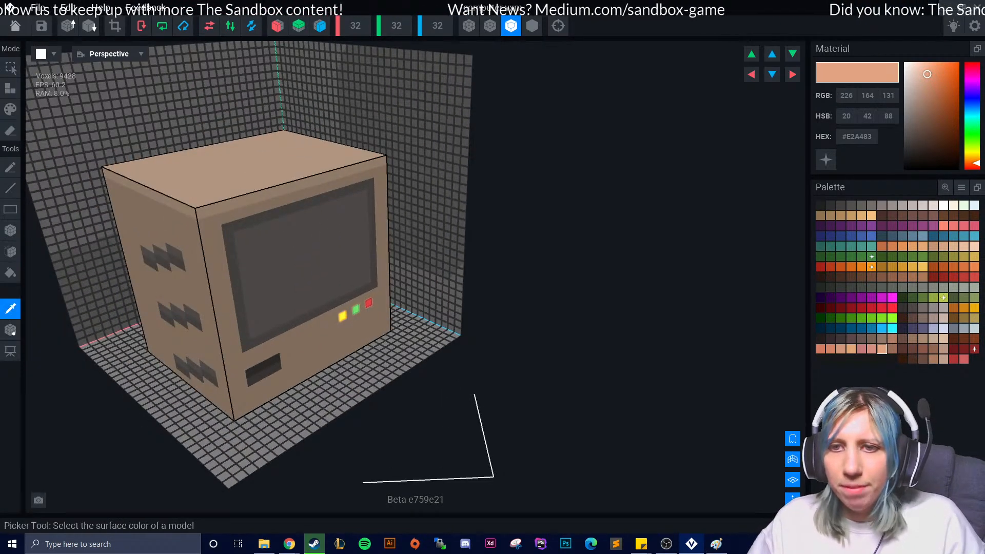
{"action": "left_click", "coordinate": [233, 160]}
{"action": "right_click_drag", "start_coordinate": [128, 280], "coordinate": [176, 247]}
{"action": "left_click", "coordinate": [148, 290]}
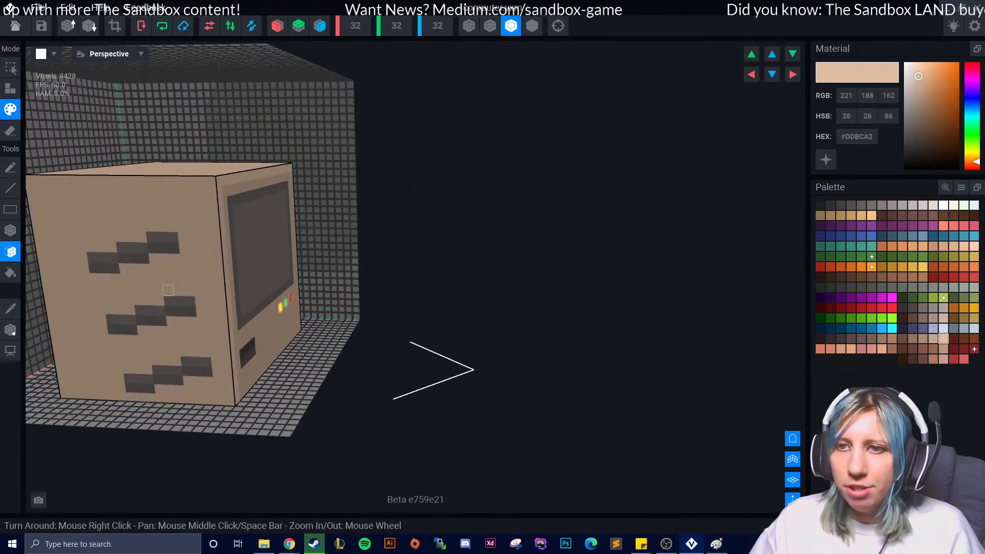
{"action": "right_click_drag", "start_coordinate": [303, 293], "coordinate": [255, 297]}
{"action": "left_click", "coordinate": [275, 357]}
{"action": "right_click_drag", "start_coordinate": [280, 362], "coordinate": [226, 357]}
Paint the opposite vented side and the stepped faces of the computer's back in the same lighter tan #DDBCA2
{"action": "left_click", "coordinate": [433, 220]}
{"action": "right_click_drag", "start_coordinate": [493, 275], "coordinate": [411, 236]}
{"action": "left_click", "coordinate": [533, 398]}
{"action": "left_click", "coordinate": [536, 358]}
{"action": "left_click", "coordinate": [567, 319]}
{"action": "right_click_drag", "start_coordinate": [579, 342], "coordinate": [257, 218]}
{"action": "scroll", "coordinate": [195, 247], "scroll_direction": "down", "scroll_amount": 3}
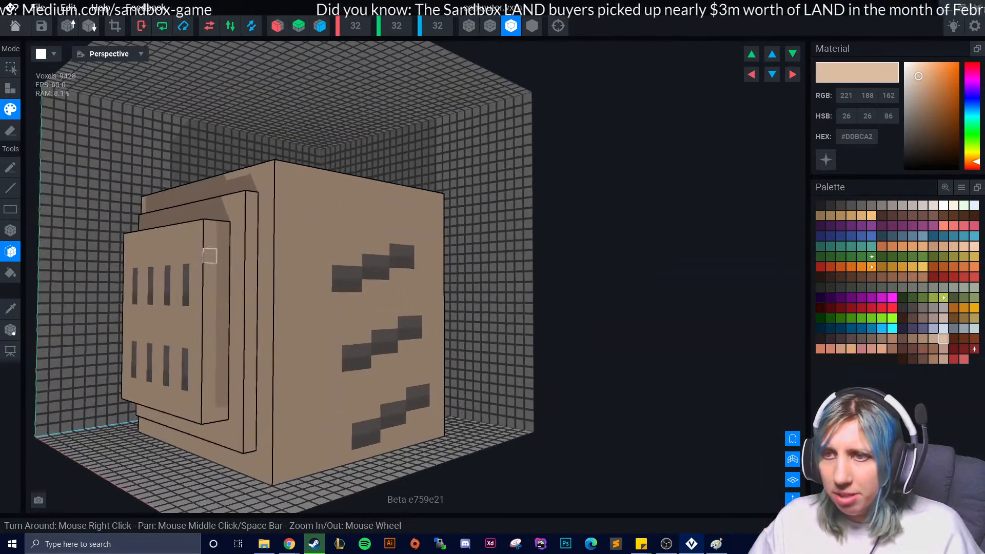
Examine the repainted computer's front, screen, buttons and vented side from several angles
{"action": "right_click_drag", "start_coordinate": [223, 300], "coordinate": [356, 416]}
{"action": "scroll", "coordinate": [380, 432], "scroll_direction": "up", "scroll_amount": 3}
{"action": "middle_click_drag", "start_coordinate": [299, 325], "coordinate": [268, 369]}
{"action": "scroll", "coordinate": [299, 349], "scroll_direction": "up", "scroll_amount": 3}
{"action": "right_click_drag", "start_coordinate": [331, 365], "coordinate": [378, 369]}
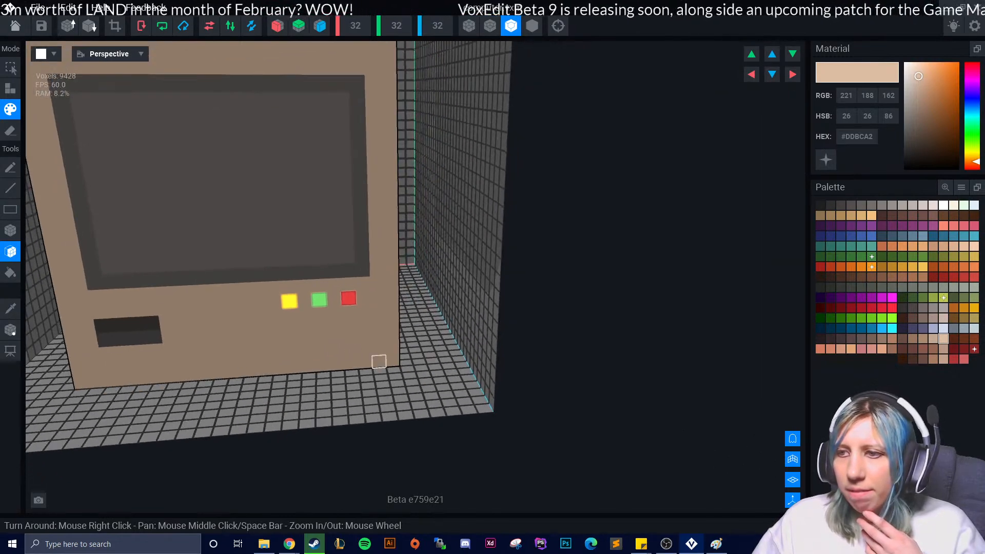
{"action": "right_click_drag", "start_coordinate": [378, 336], "coordinate": [407, 352]}
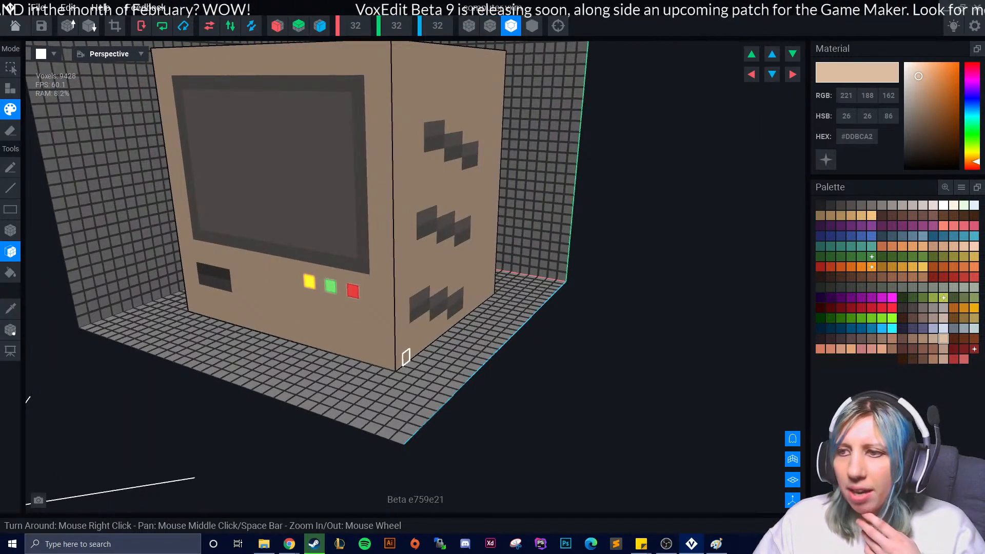
{"action": "right_click_drag", "start_coordinate": [332, 365], "coordinate": [337, 370]}
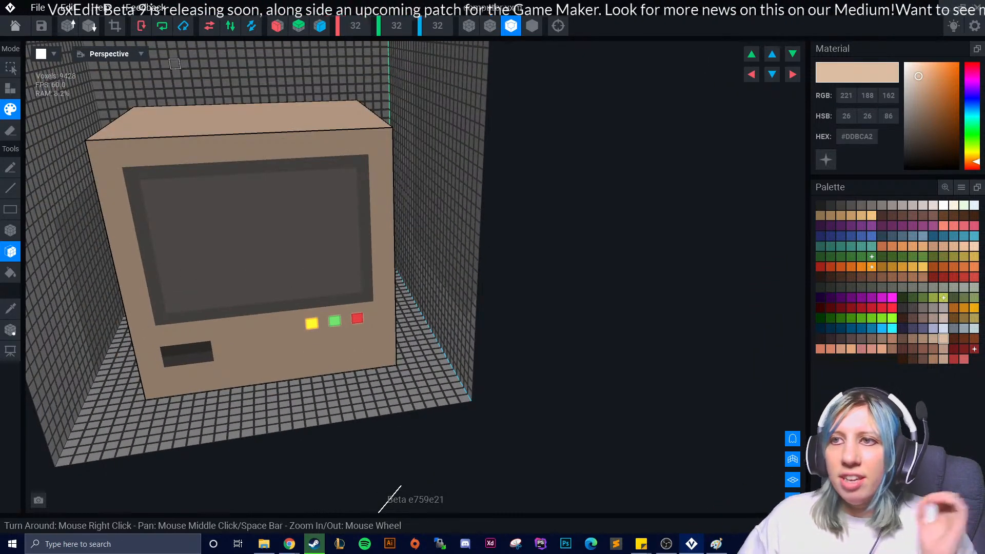
{"action": "scroll", "coordinate": [383, 365], "scroll_direction": "down", "scroll_amount": 5}
{"action": "right_click_drag", "start_coordinate": [383, 366], "coordinate": [380, 360]}
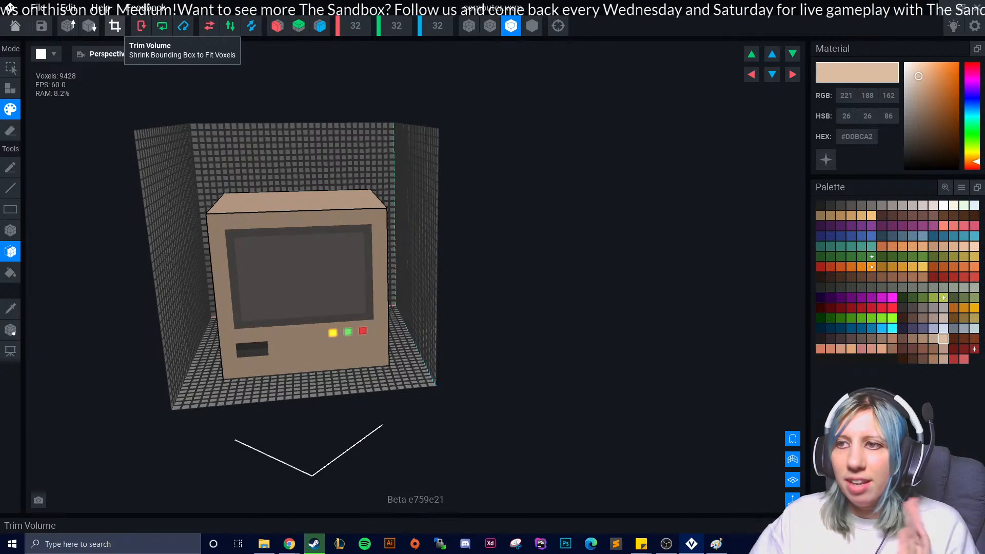
Trim the volume so the bounding box fits the computer's voxels, and check the result around the model
{"action": "right_click_drag", "start_coordinate": [233, 374], "coordinate": [305, 154]}
{"action": "left_click", "coordinate": [115, 26]}
{"action": "right_click_drag", "start_coordinate": [329, 272], "coordinate": [393, 294]}
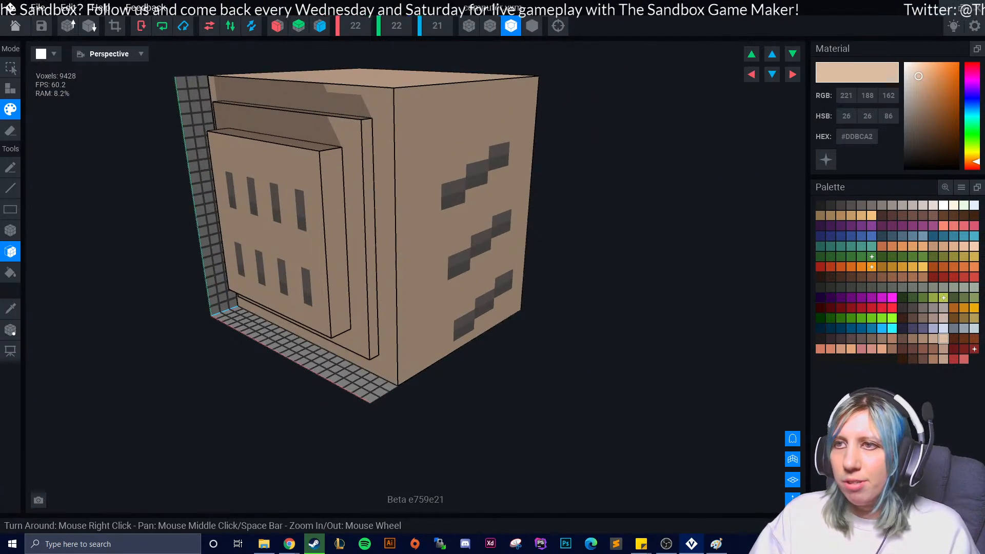
{"action": "right_click_drag", "start_coordinate": [367, 142], "coordinate": [333, 126]}
{"action": "right_click_drag", "start_coordinate": [347, 200], "coordinate": [372, 200]}
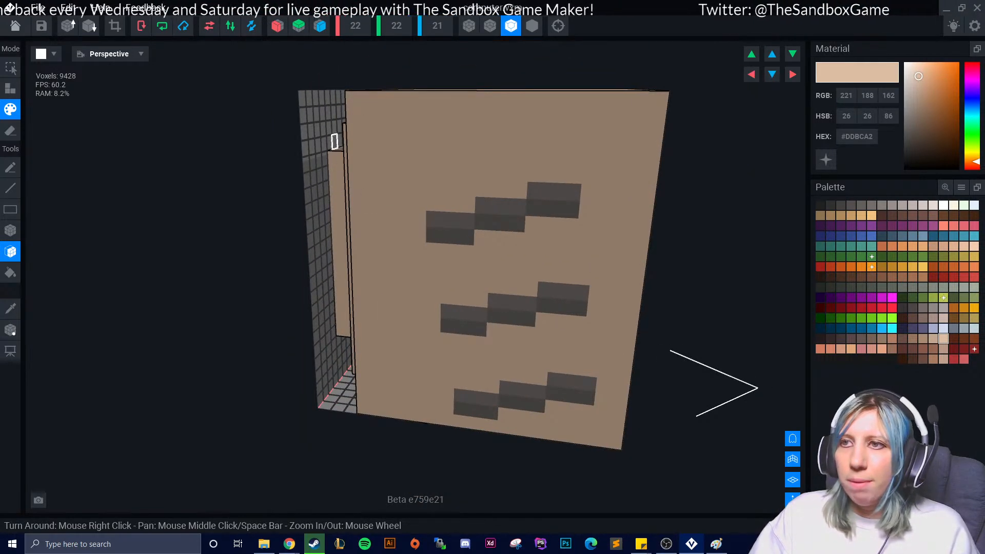
{"action": "right_click_drag", "start_coordinate": [389, 277], "coordinate": [368, 275]}
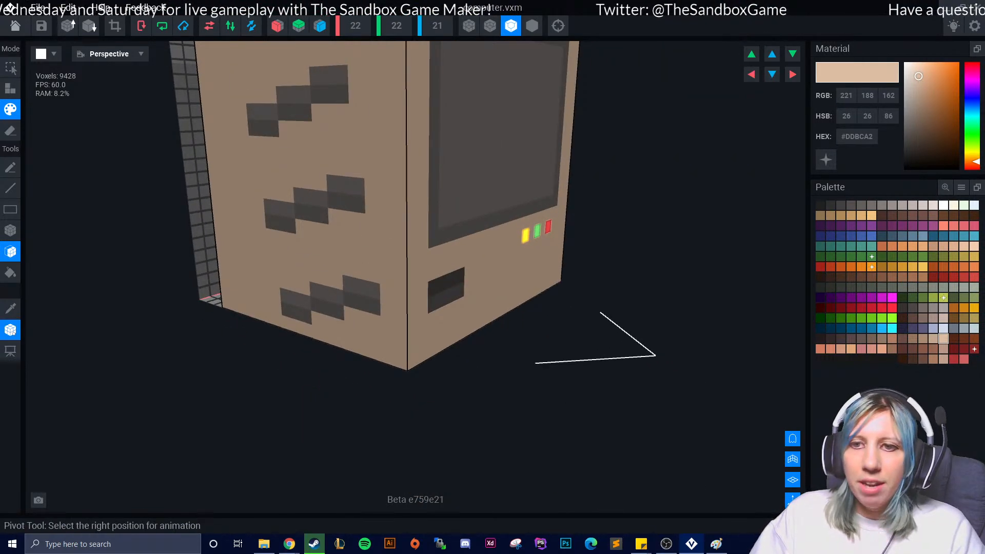
Move the model's pivot point to 10.5 along the blue depth axis with the Pivot tool and check its placement
{"action": "left_click", "coordinate": [11, 332]}
{"action": "right_click_drag", "start_coordinate": [329, 303], "coordinate": [292, 311]}
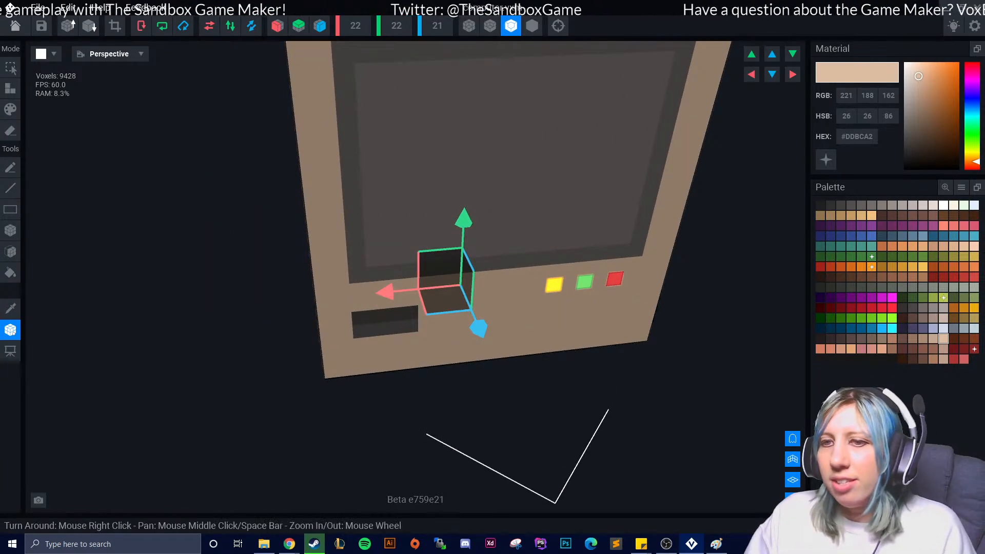
{"action": "right_click_drag", "start_coordinate": [496, 328], "coordinate": [560, 334]}
{"action": "scroll", "coordinate": [515, 333], "scroll_direction": "down", "scroll_amount": 4}
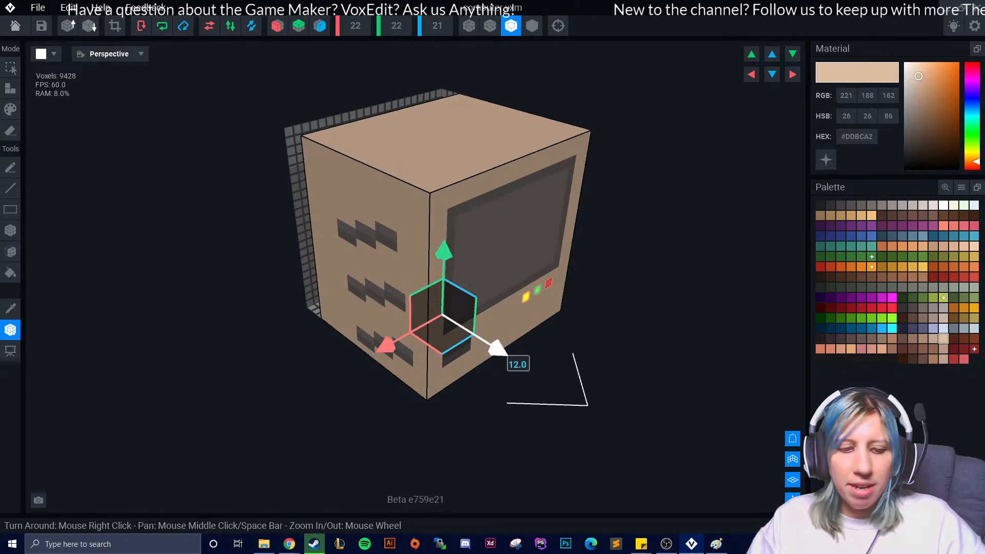
{"action": "left_click_drag", "start_coordinate": [496, 349], "coordinate": [487, 342]}
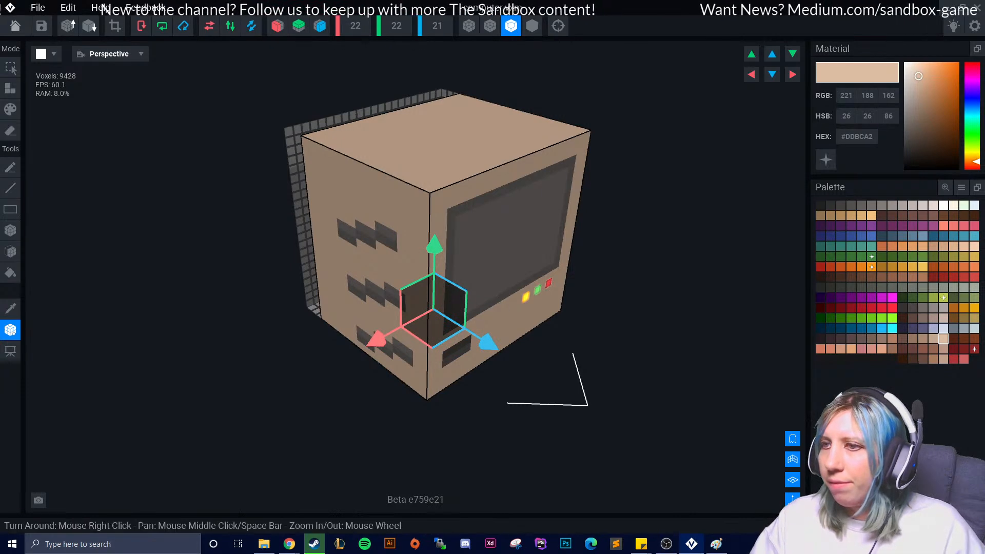
{"action": "right_click_drag", "start_coordinate": [490, 348], "coordinate": [413, 326]}
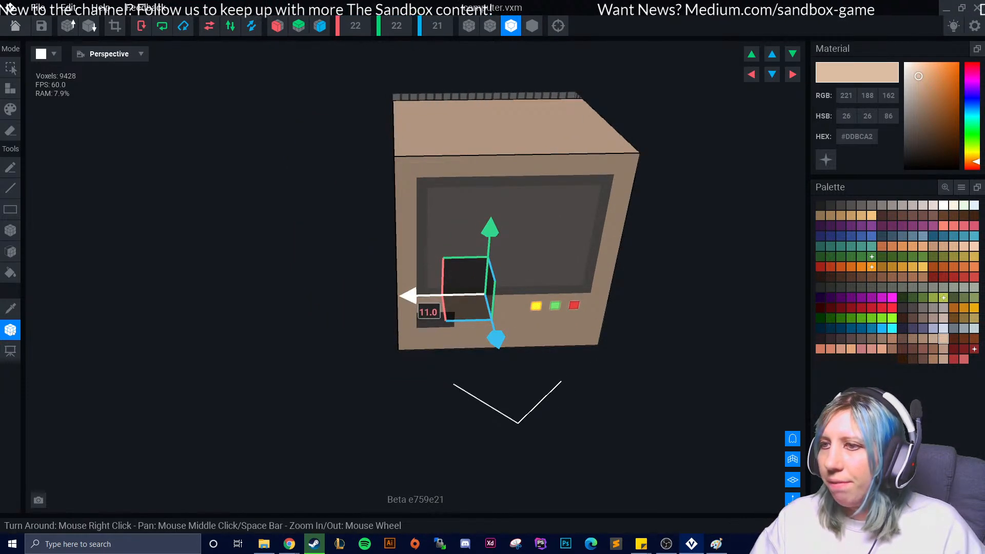
{"action": "right_click_drag", "start_coordinate": [503, 331], "coordinate": [626, 378]}
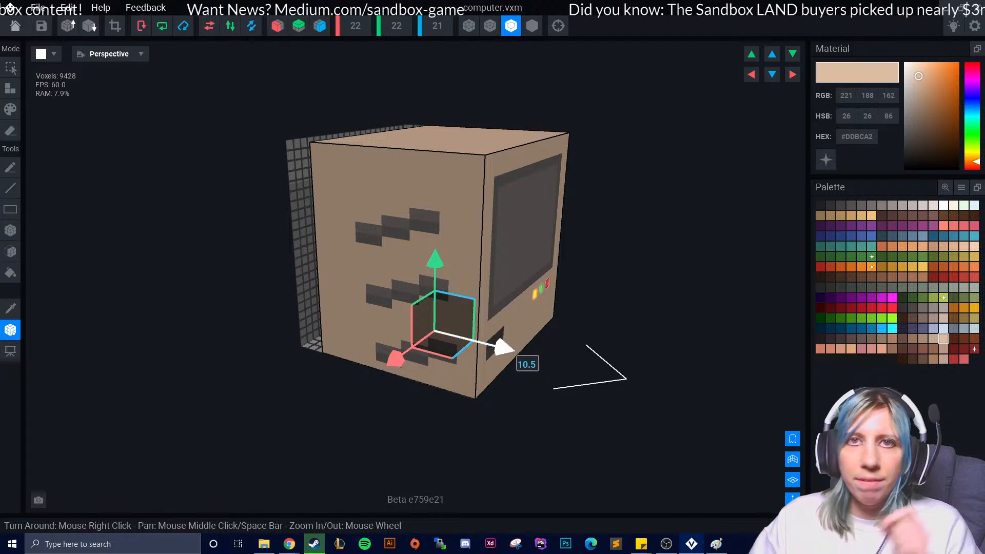
{"action": "right_click_drag", "start_coordinate": [514, 354], "coordinate": [555, 354]}
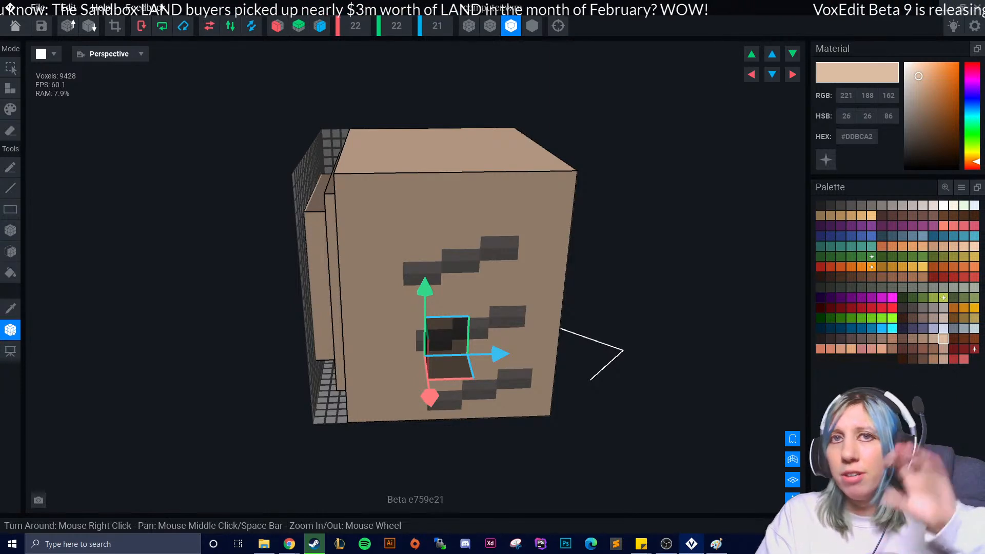
{"action": "mouse_move", "coordinate": [500, 354]}
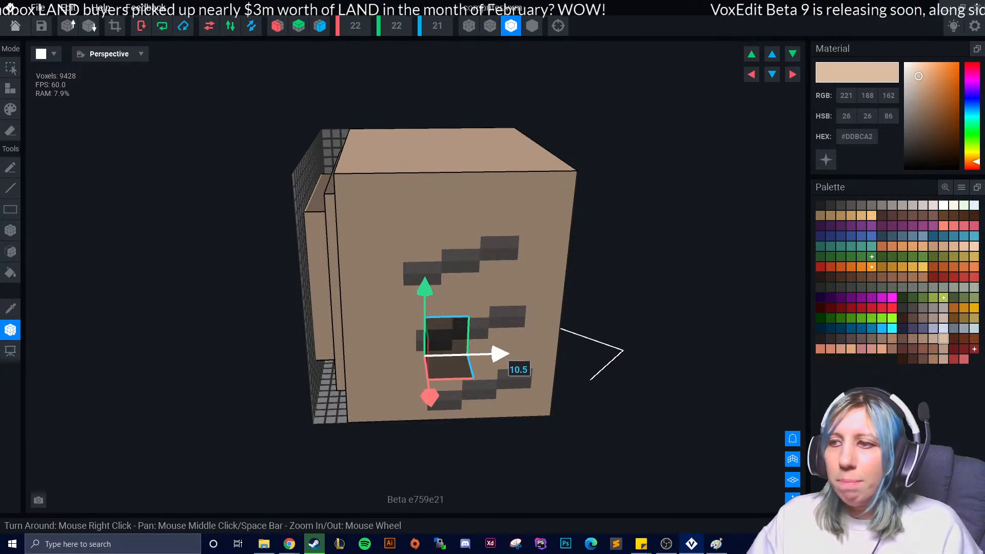
{"action": "right_click_drag", "start_coordinate": [513, 339], "coordinate": [364, 370]}
{"action": "scroll", "coordinate": [396, 307], "scroll_direction": "down", "scroll_amount": 3}
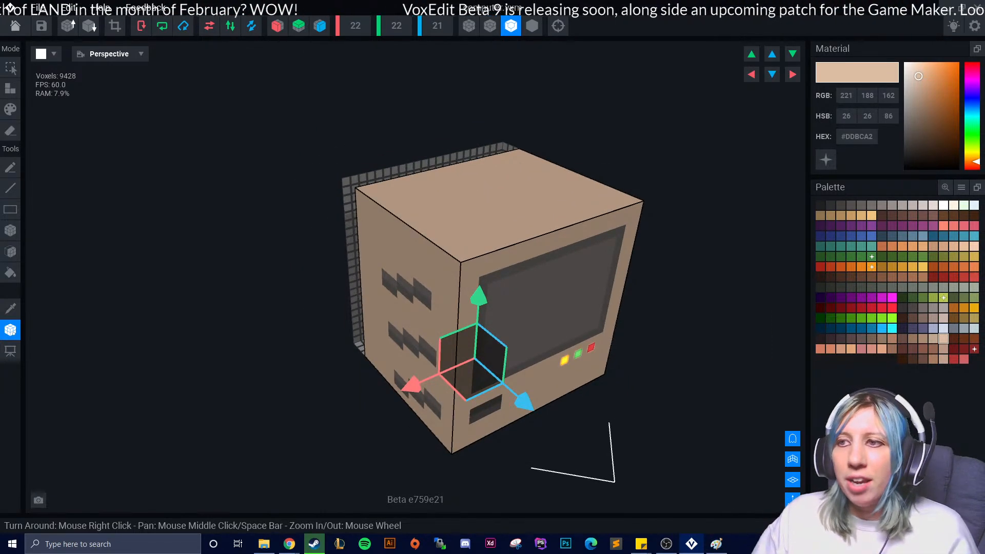
Save computer.vxm and return to the home screen
{"action": "right_click_drag", "start_coordinate": [493, 318], "coordinate": [421, 287]}
{"action": "scroll", "coordinate": [426, 288], "scroll_direction": "down", "scroll_amount": 3}
{"action": "right_click_drag", "start_coordinate": [401, 320], "coordinate": [429, 317]}
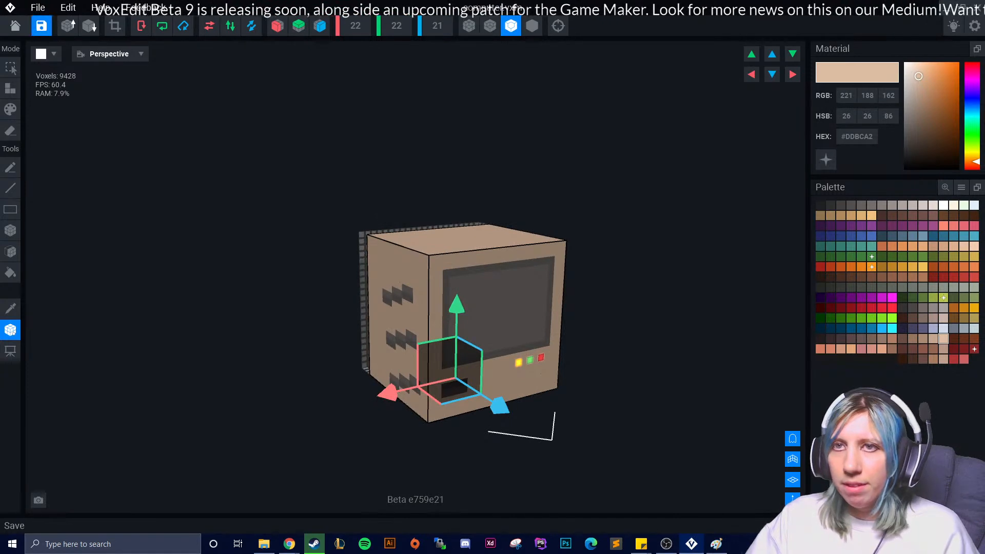
{"action": "left_click", "coordinate": [15, 26]}
{"action": "left_click", "coordinate": [398, 195]}
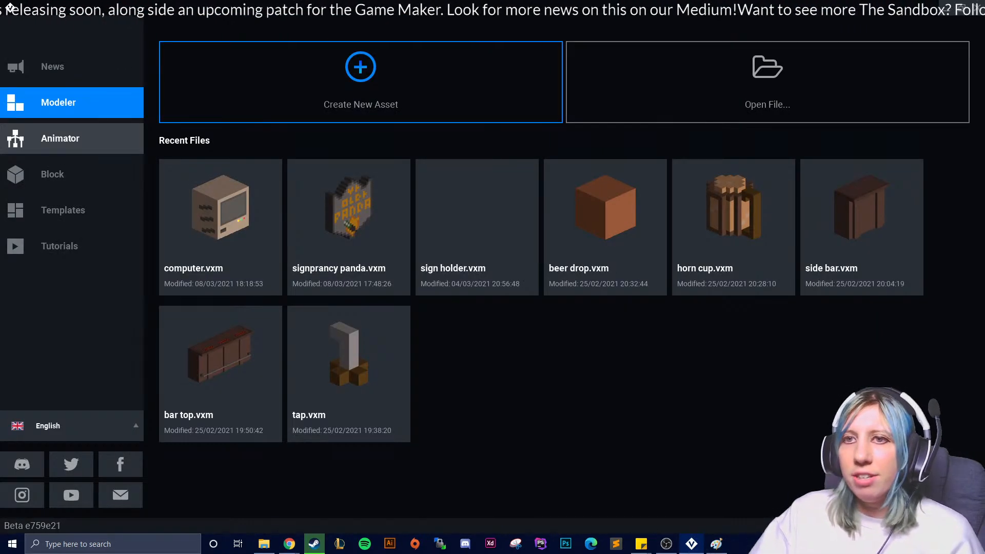
Open the office chair asset in the Animator, view its Recline 01 animation, and return to the home screen
{"action": "left_click", "coordinate": [60, 138]}
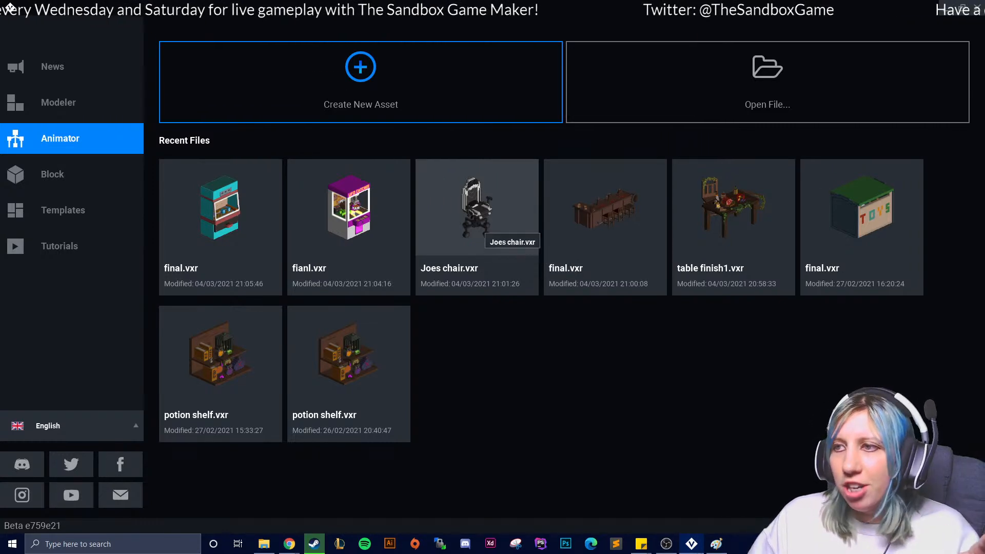
{"action": "left_click", "coordinate": [480, 230]}
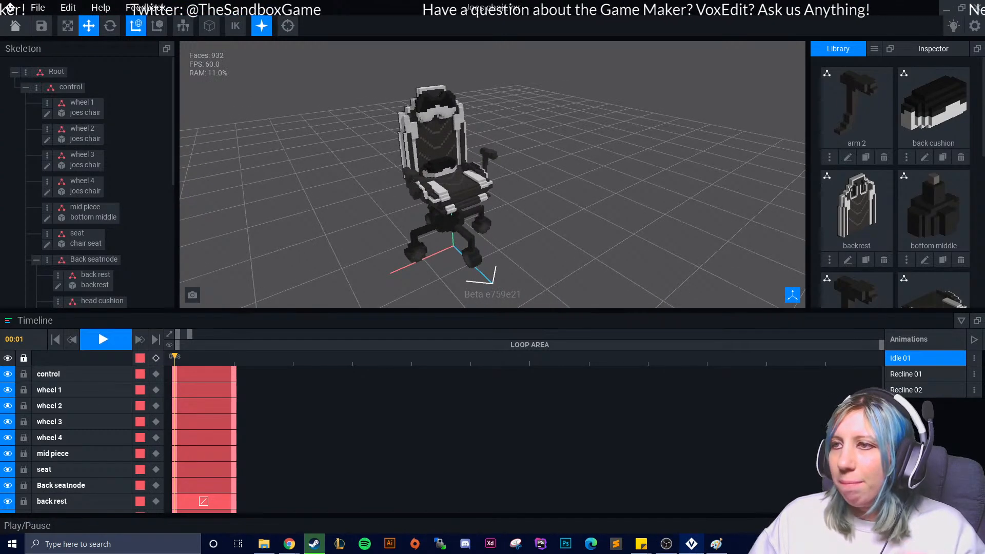
{"action": "left_click", "coordinate": [905, 374]}
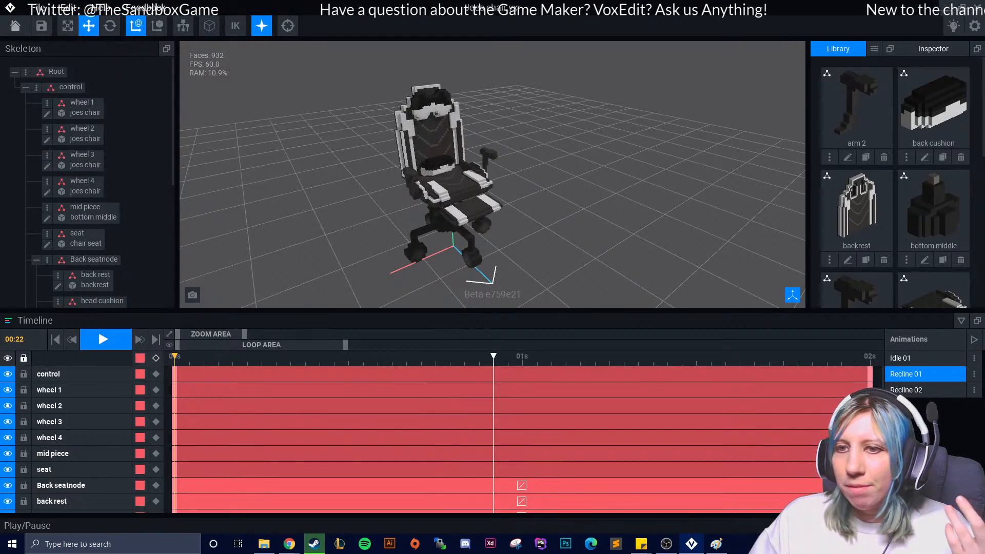
{"action": "left_click", "coordinate": [15, 26]}
{"action": "left_click", "coordinate": [400, 199]}
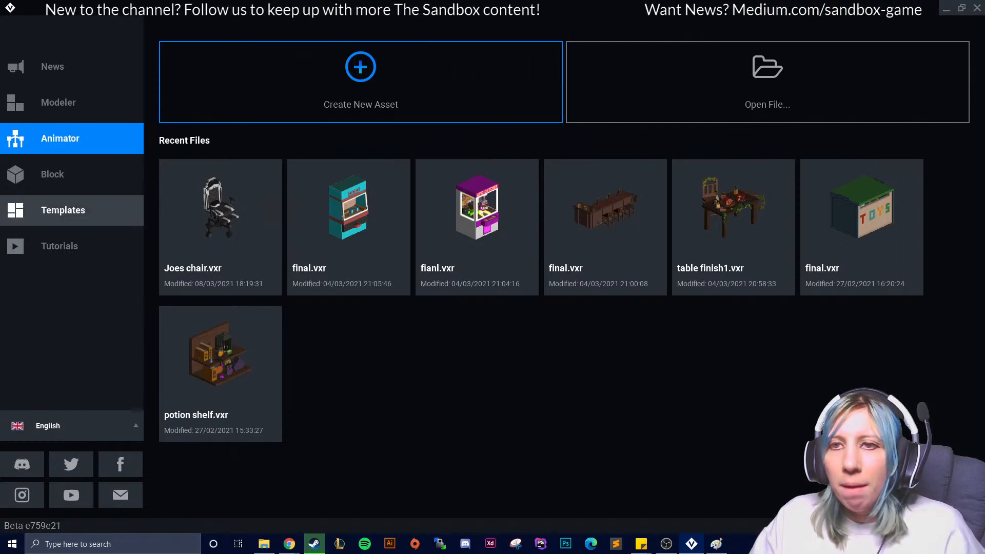
Browse the full gallery of asset templates, from the avatar parts and creatures down to the doors and switch
{"action": "left_click", "coordinate": [59, 103]}
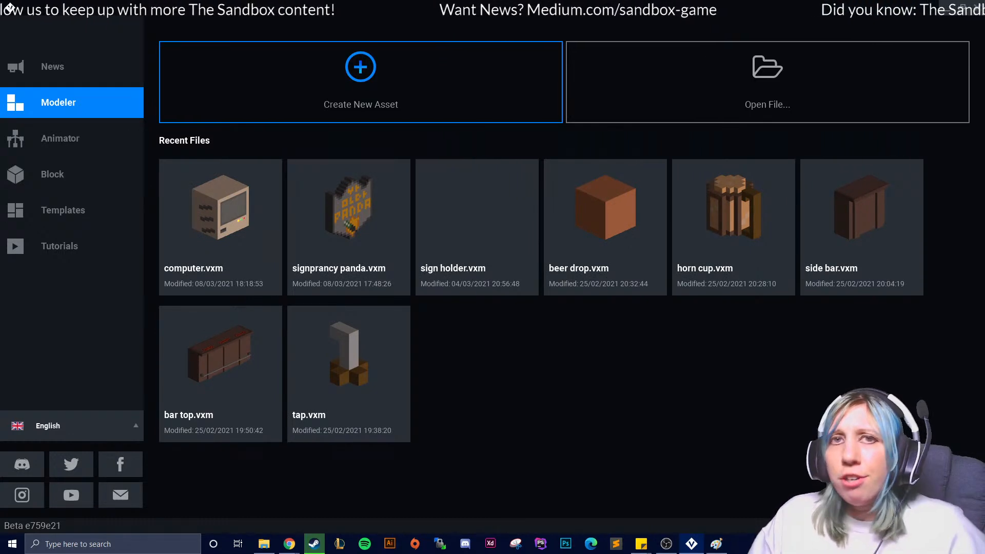
{"action": "left_click", "coordinate": [63, 211]}
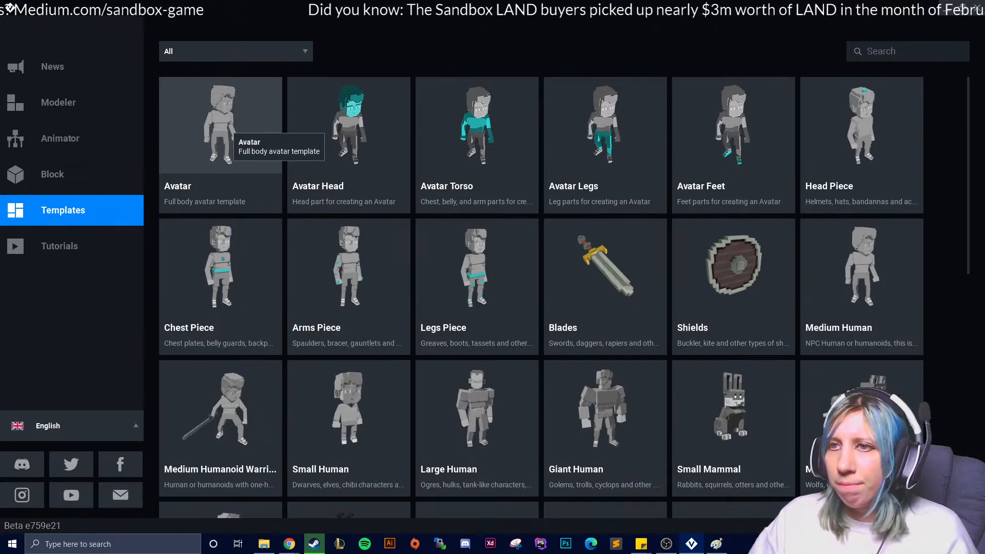
{"action": "scroll", "coordinate": [606, 308], "scroll_direction": "down", "scroll_amount": 1}
{"action": "scroll", "coordinate": [606, 308], "scroll_direction": "down", "scroll_amount": 1}
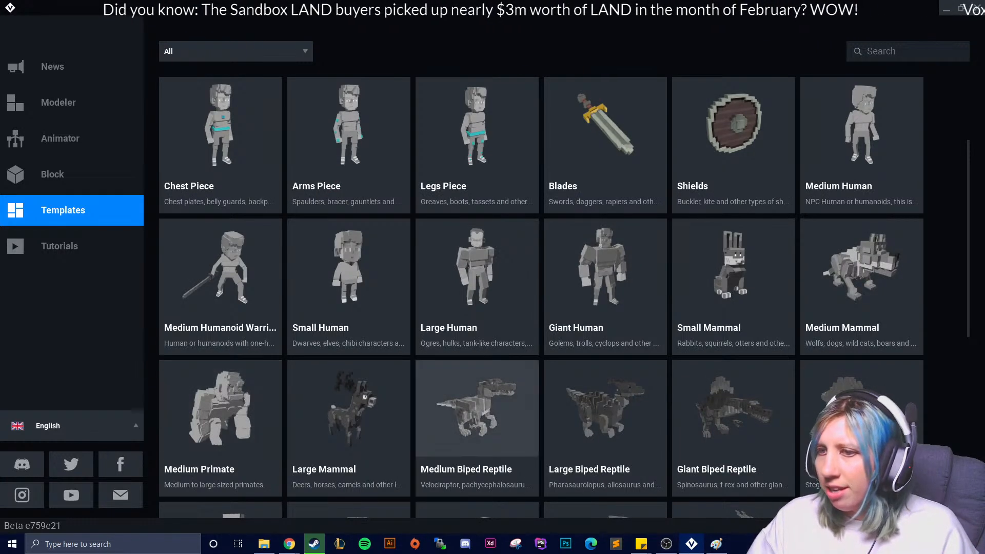
{"action": "scroll", "coordinate": [734, 308], "scroll_direction": "down", "scroll_amount": 6}
{"action": "scroll", "coordinate": [734, 359], "scroll_direction": "up", "scroll_amount": 5}
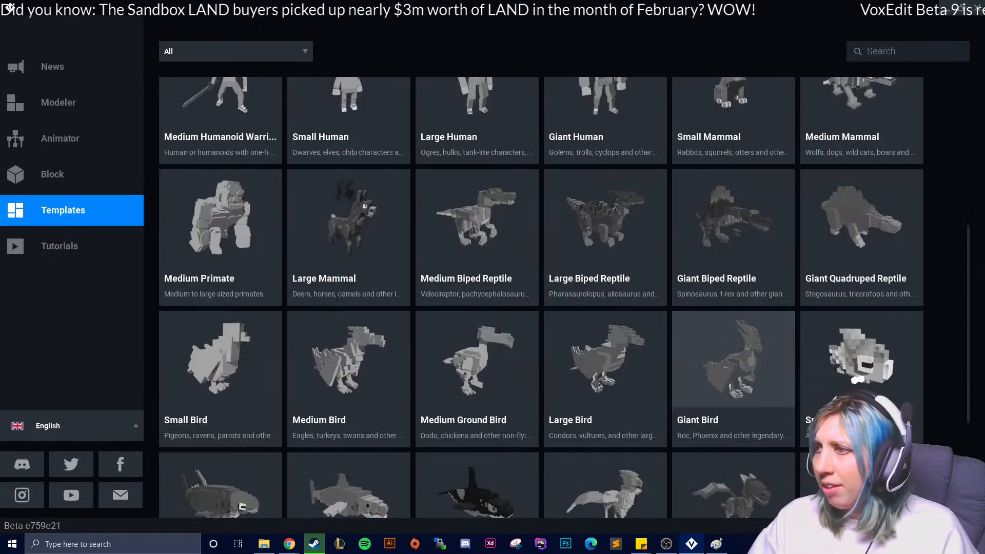
{"action": "scroll", "coordinate": [734, 395], "scroll_direction": "up", "scroll_amount": 1}
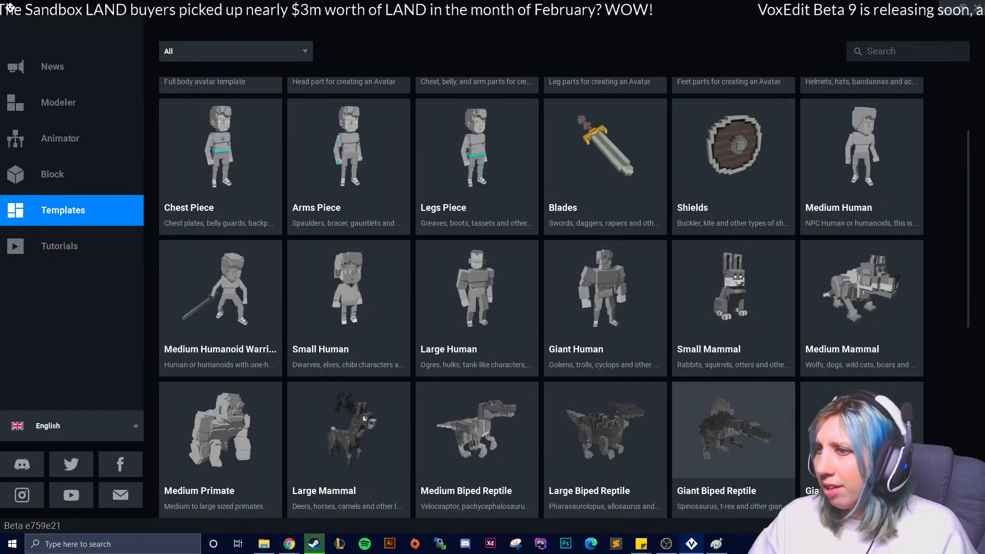
{"action": "scroll", "coordinate": [733, 395], "scroll_direction": "down", "scroll_amount": 6}
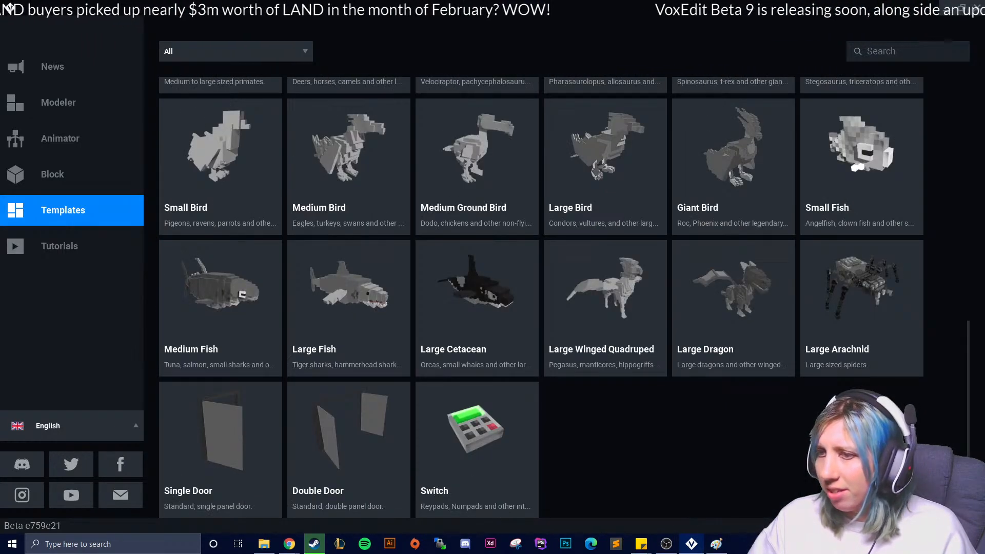
{"action": "scroll", "coordinate": [734, 395], "scroll_direction": "up", "scroll_amount": 8}
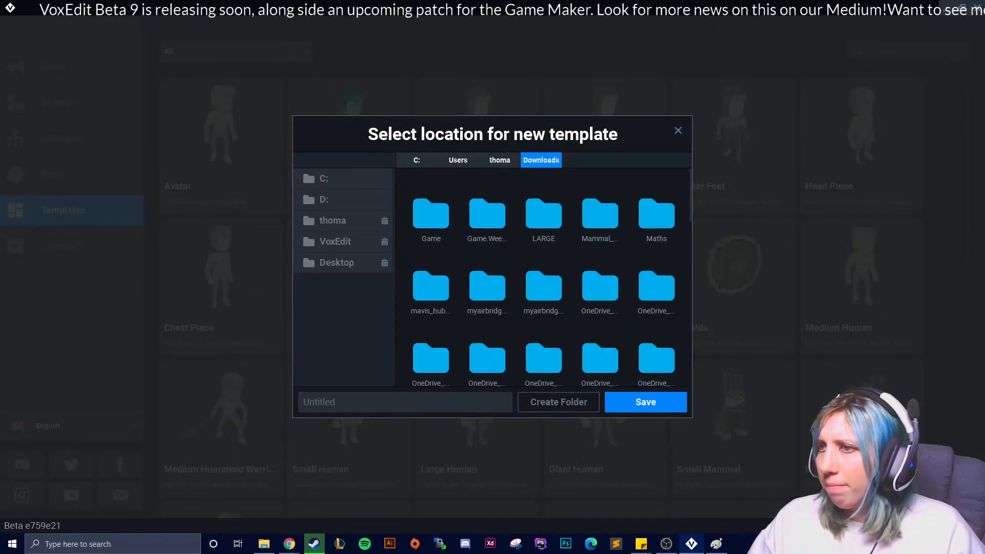
{"action": "left_click", "coordinate": [678, 130]}
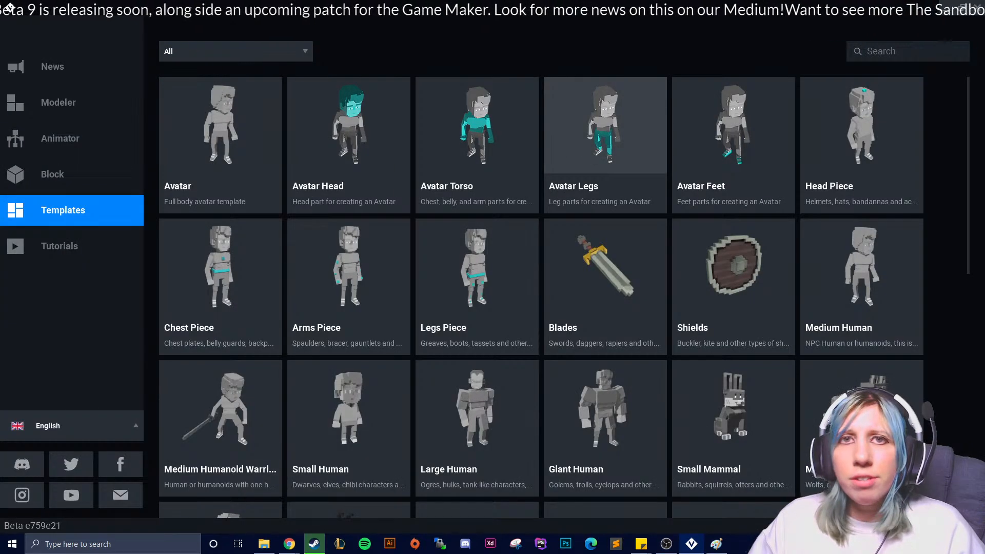
{"action": "left_click", "coordinate": [862, 133]}
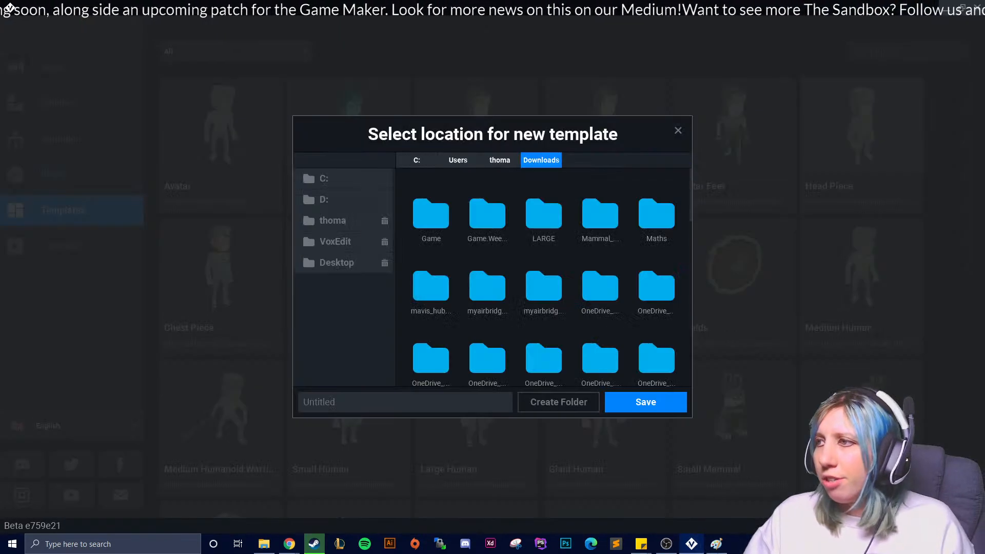
{"action": "key", "text": "Escape"}
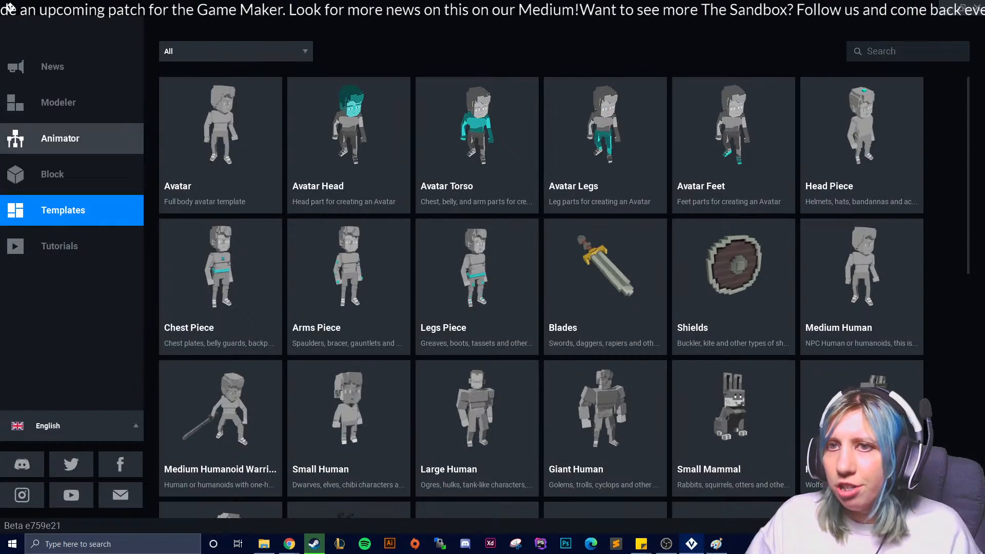
Look through the VoxEdit folder for an existing asset to open in the Animator, and close the file browser
{"action": "left_click", "coordinate": [60, 138]}
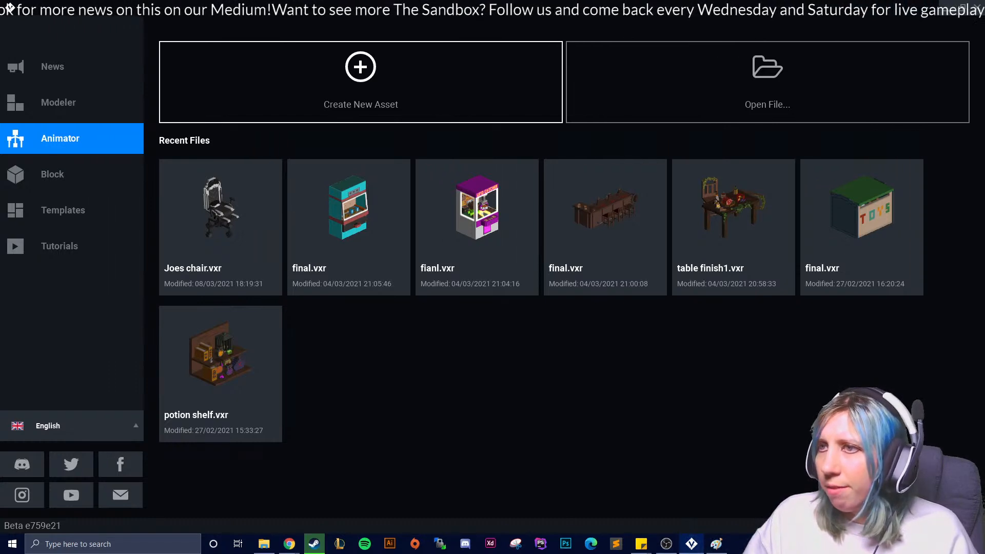
{"action": "left_click", "coordinate": [361, 82]}
{"action": "key", "text": "Escape"}
{"action": "left_click", "coordinate": [767, 82]}
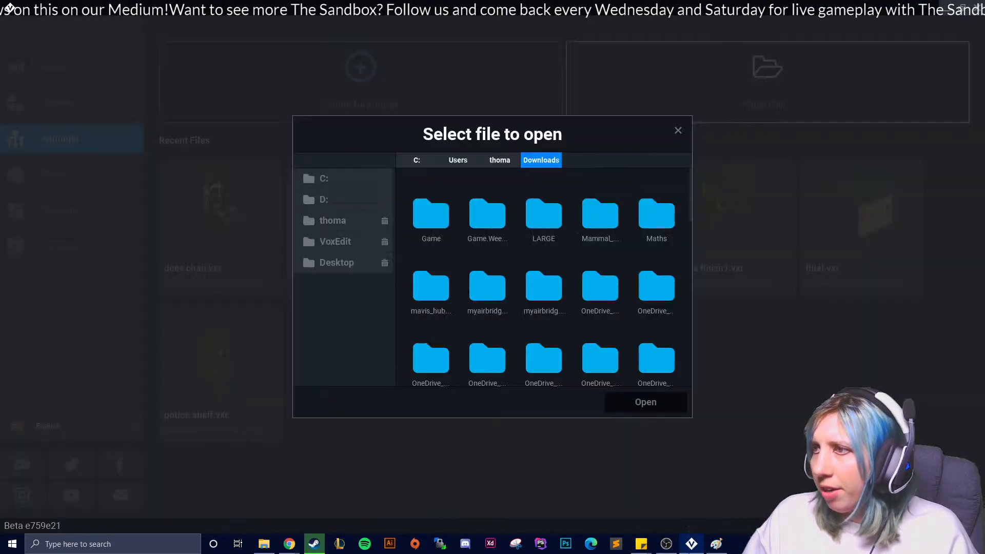
{"action": "left_click", "coordinate": [335, 241]}
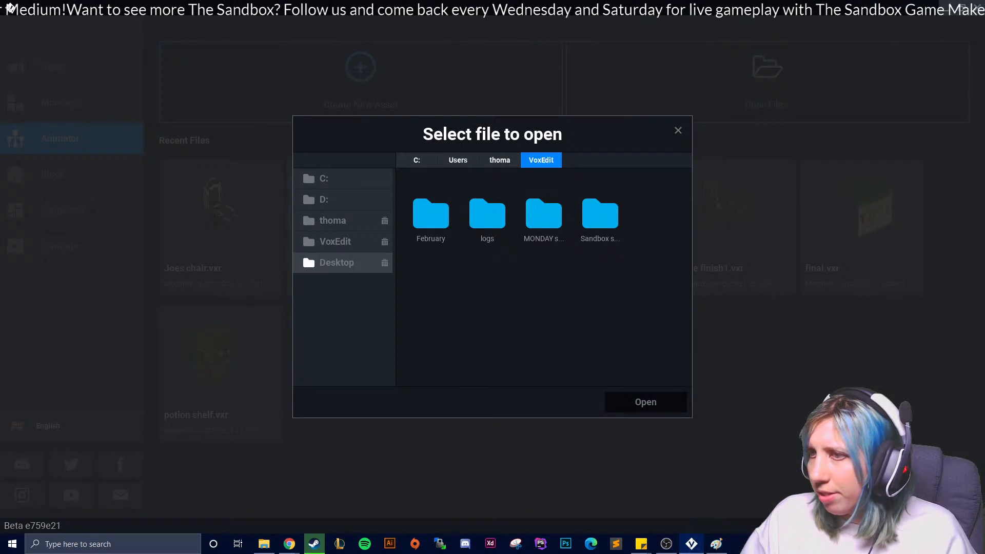
{"action": "left_click", "coordinate": [337, 262]}
{"action": "left_click", "coordinate": [335, 241]}
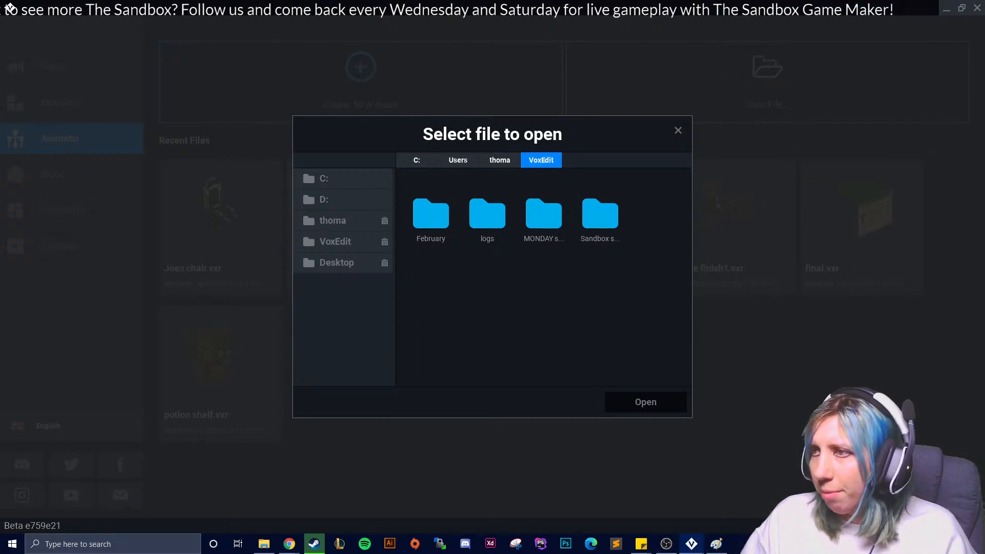
{"action": "left_click", "coordinate": [678, 130]}
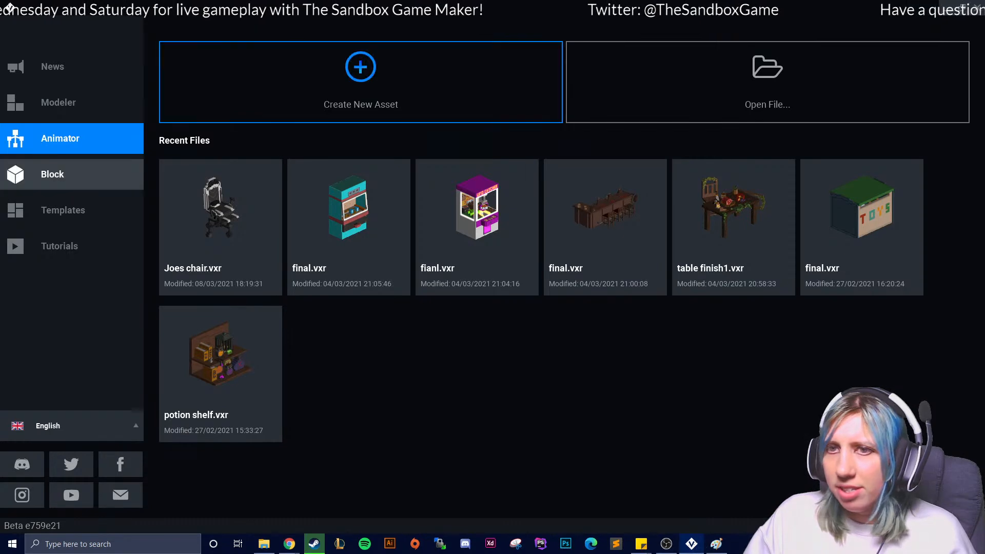
Create a new asset from the Head Piece template, saved in the VoxEdit folder under the name delete
{"action": "left_click", "coordinate": [63, 210]}
{"action": "left_click", "coordinate": [862, 129]}
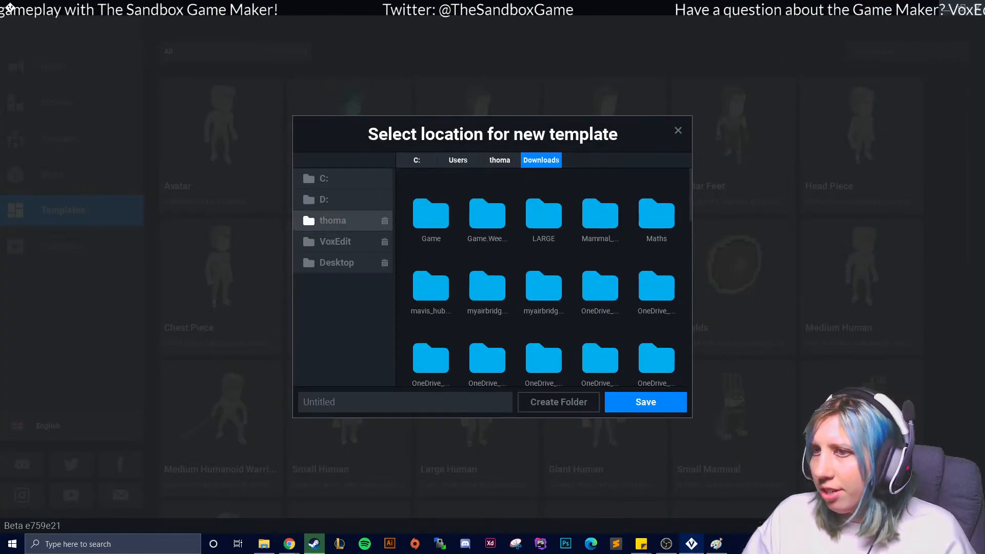
{"action": "left_click", "coordinate": [336, 241]}
{"action": "left_click", "coordinate": [405, 403]}
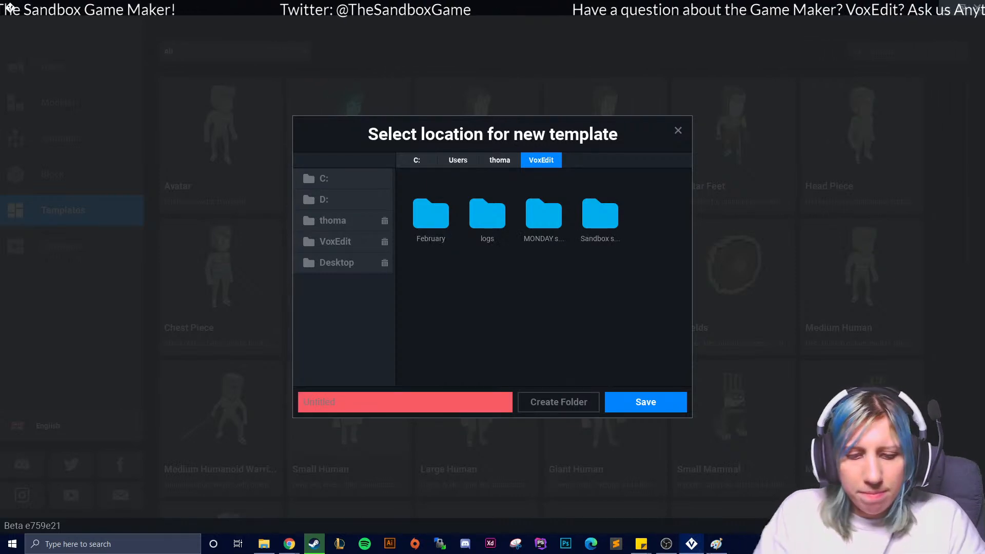
{"action": "type", "text": "delete"}
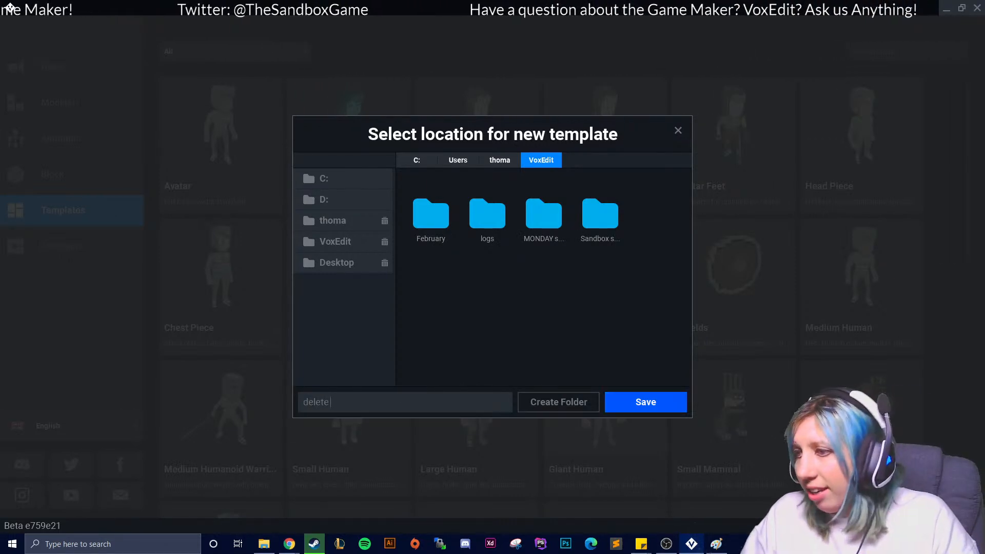
{"action": "left_click", "coordinate": [646, 402]}
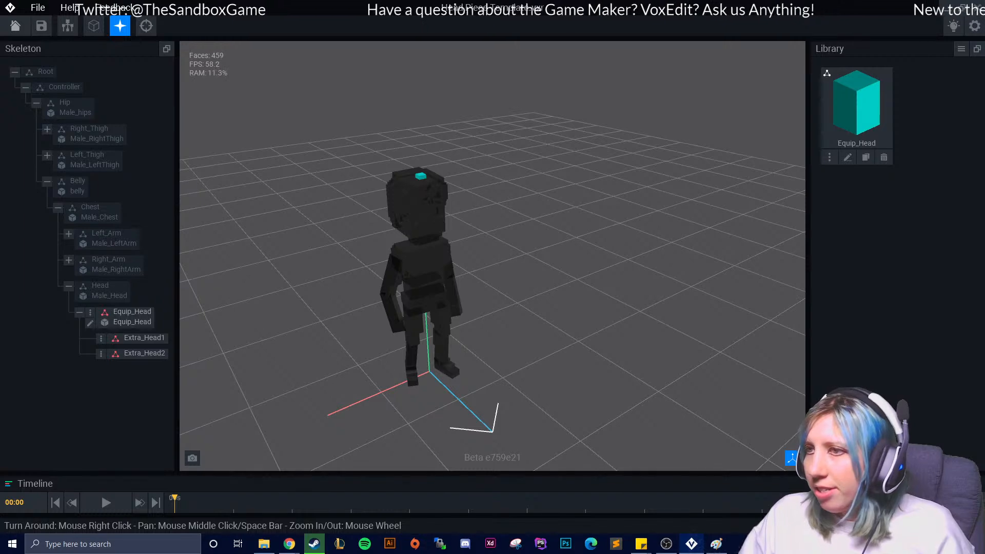
Open the Equip_Head model for editing, shift its pivot slightly back along the blue axis, and save it on closing
{"action": "right_click_drag", "start_coordinate": [616, 359], "coordinate": [559, 356]}
{"action": "scroll", "coordinate": [559, 357], "scroll_direction": "up", "scroll_amount": 4}
{"action": "right_click_drag", "start_coordinate": [390, 257], "coordinate": [482, 331]}
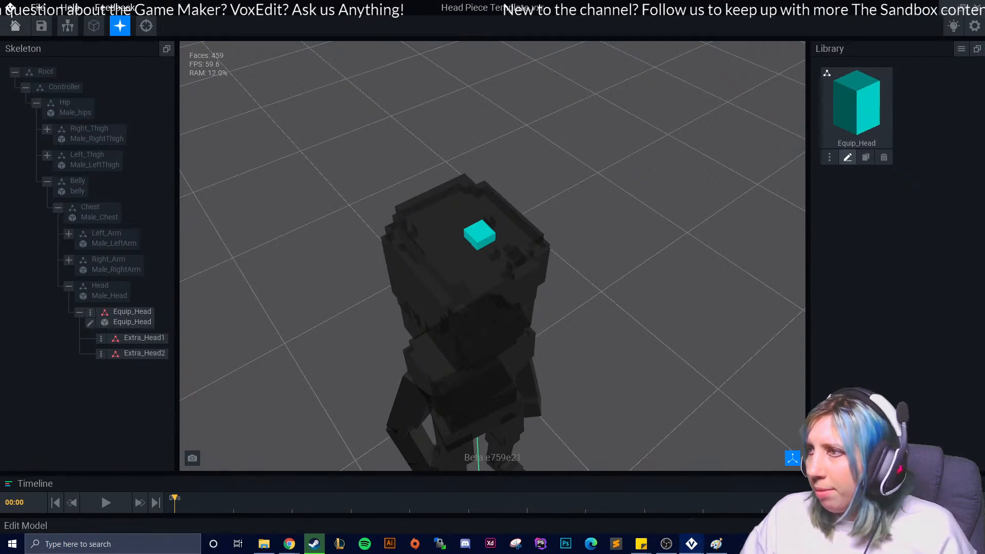
{"action": "left_click", "coordinate": [848, 157]}
{"action": "right_click_drag", "start_coordinate": [460, 315], "coordinate": [537, 317]}
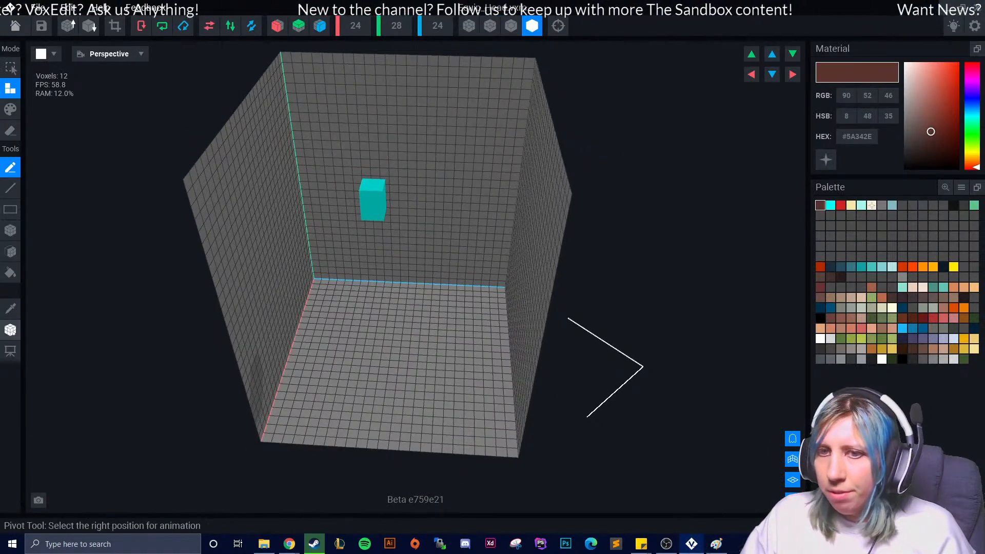
{"action": "left_click", "coordinate": [11, 330]}
{"action": "mouse_move", "coordinate": [453, 218]}
{"action": "left_mouse_down"}
{"action": "mouse_move", "coordinate": [469, 220]}
{"action": "mouse_move", "coordinate": [416, 215]}
{"action": "mouse_move", "coordinate": [448, 219]}
{"action": "left_mouse_up"}
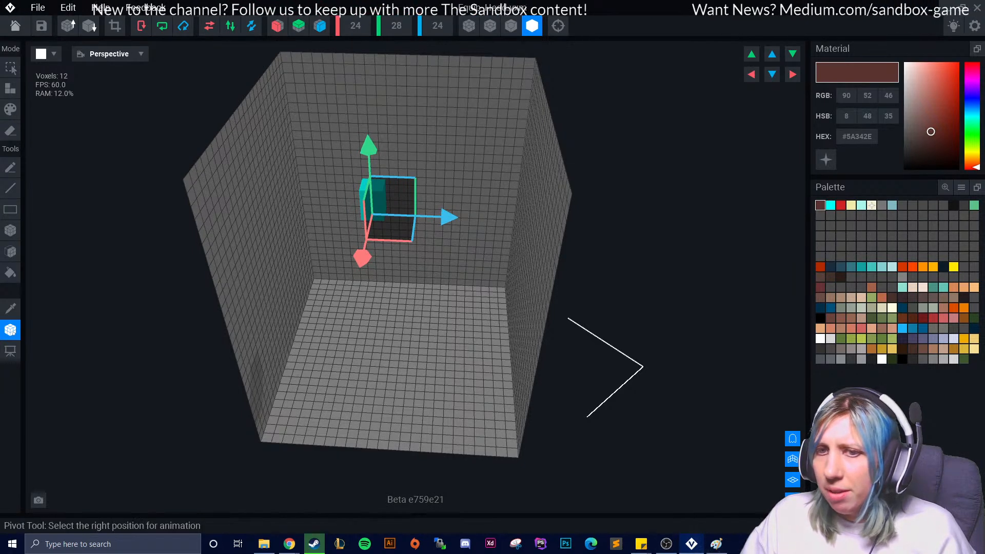
{"action": "left_click", "coordinate": [16, 26]}
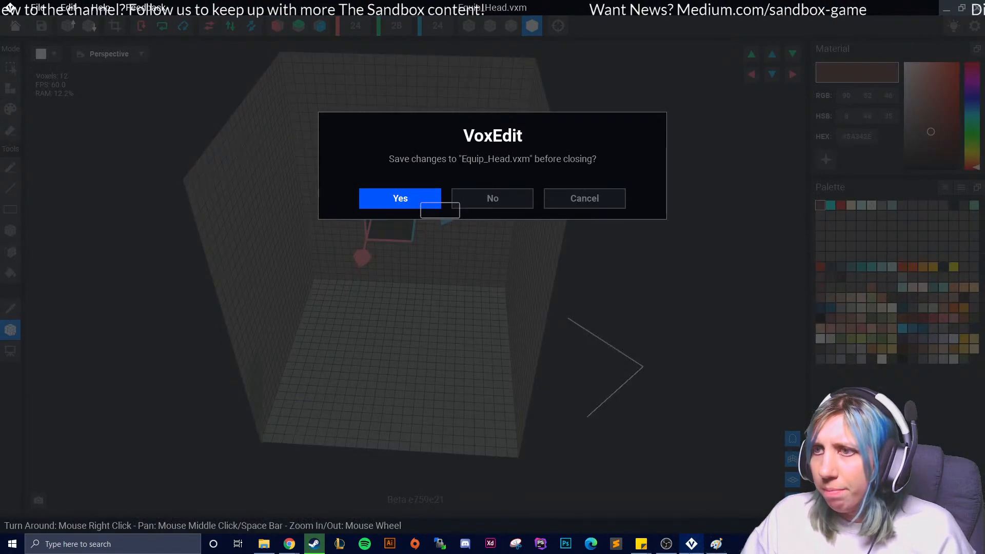
{"action": "left_click", "coordinate": [411, 198]}
Reopen the Equip_Head model from the skeleton, shift its pivot further back along the blue axis, and save the model
{"action": "left_click", "coordinate": [131, 317]}
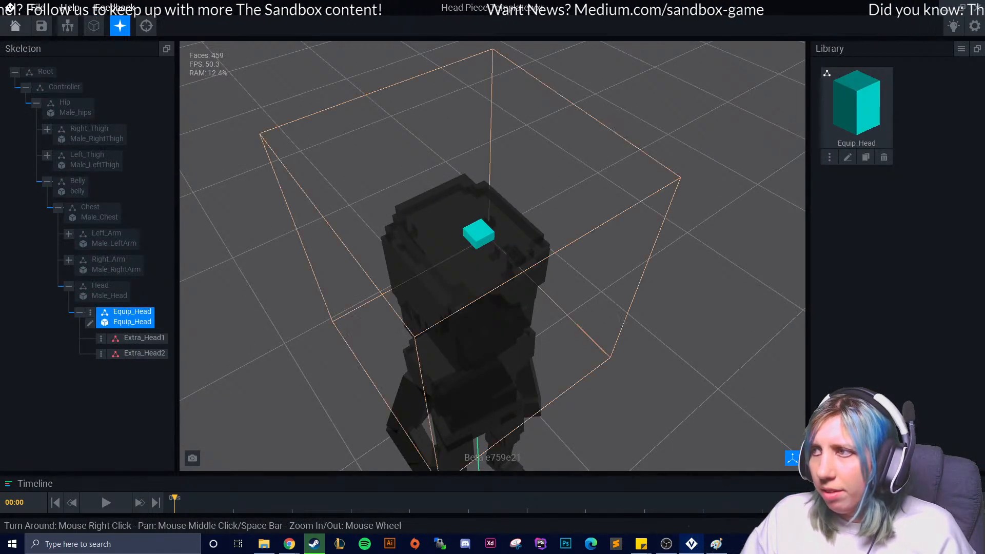
{"action": "left_click", "coordinate": [90, 323]}
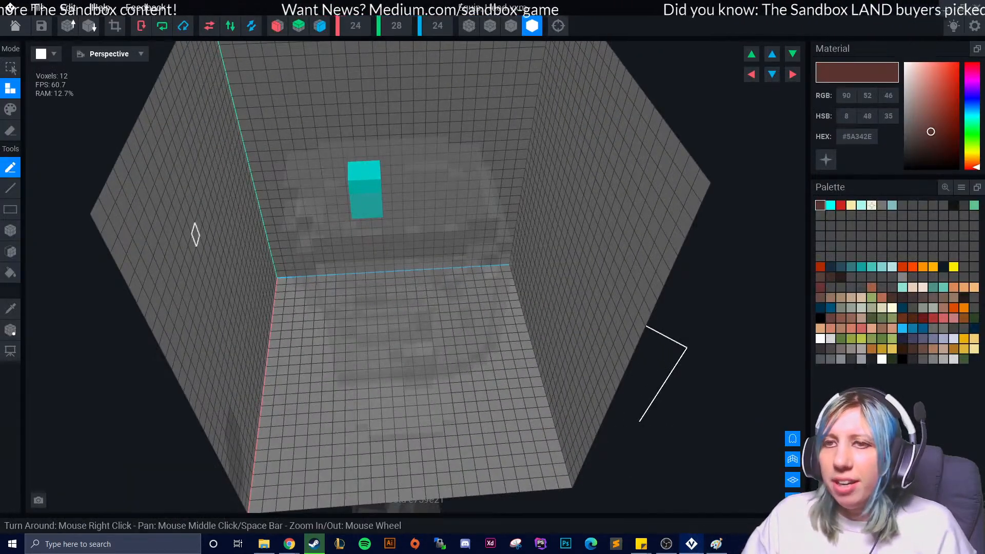
{"action": "left_click", "coordinate": [10, 329]}
{"action": "mouse_move", "coordinate": [440, 205]}
{"action": "left_mouse_down"}
{"action": "mouse_move", "coordinate": [339, 212]}
{"action": "mouse_move", "coordinate": [434, 211]}
{"action": "mouse_move", "coordinate": [425, 212]}
{"action": "left_mouse_up"}
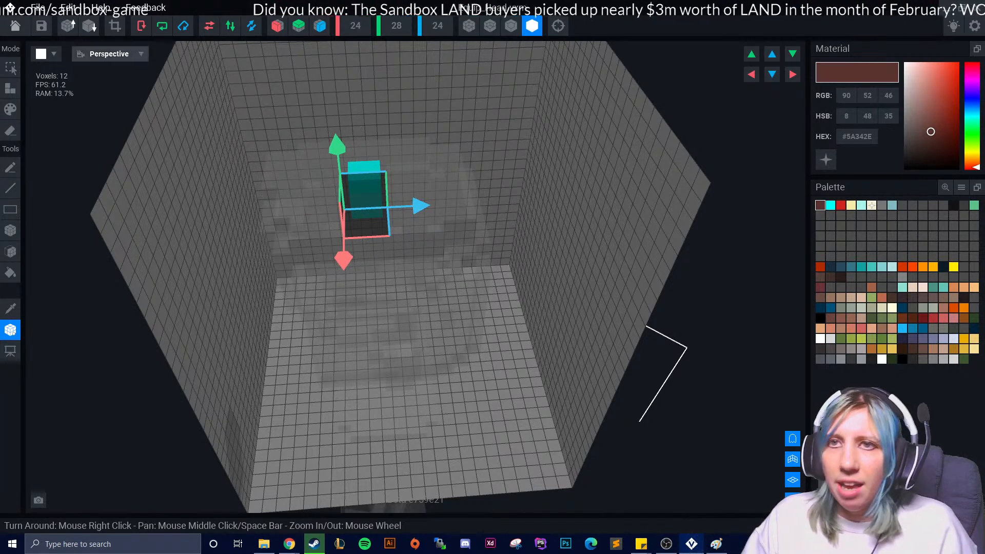
{"action": "left_click", "coordinate": [16, 26]}
{"action": "left_click", "coordinate": [400, 198]}
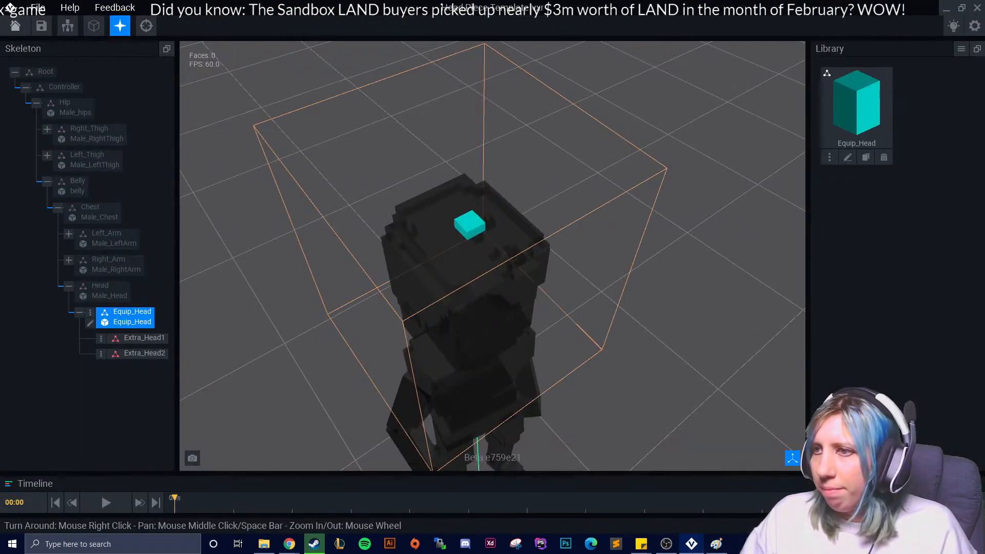
Close Head Piece Template.vxr without saving, reopen it to view the head piece, and return to the home screen without saving
{"action": "left_click", "coordinate": [15, 26]}
{"action": "left_click", "coordinate": [491, 198]}
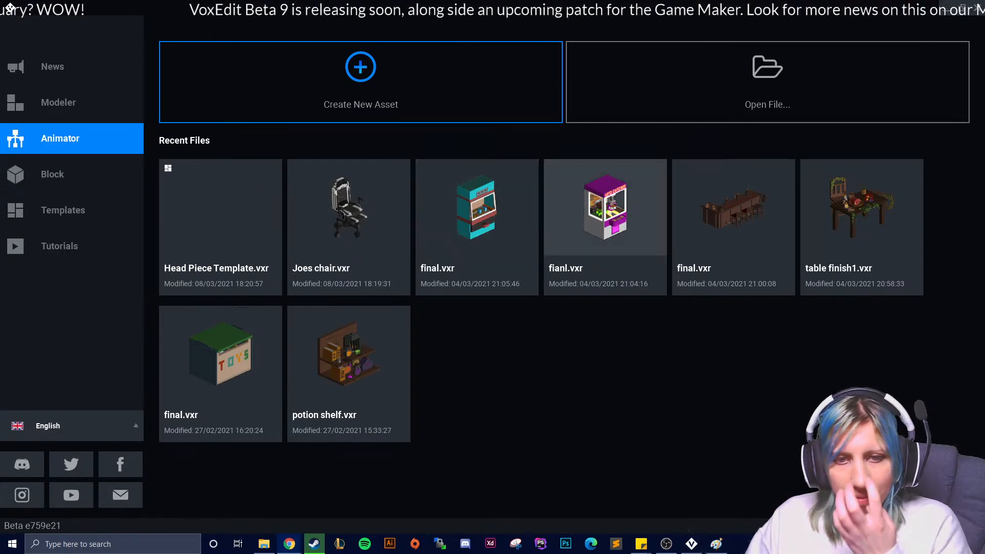
{"action": "left_click", "coordinate": [220, 221]}
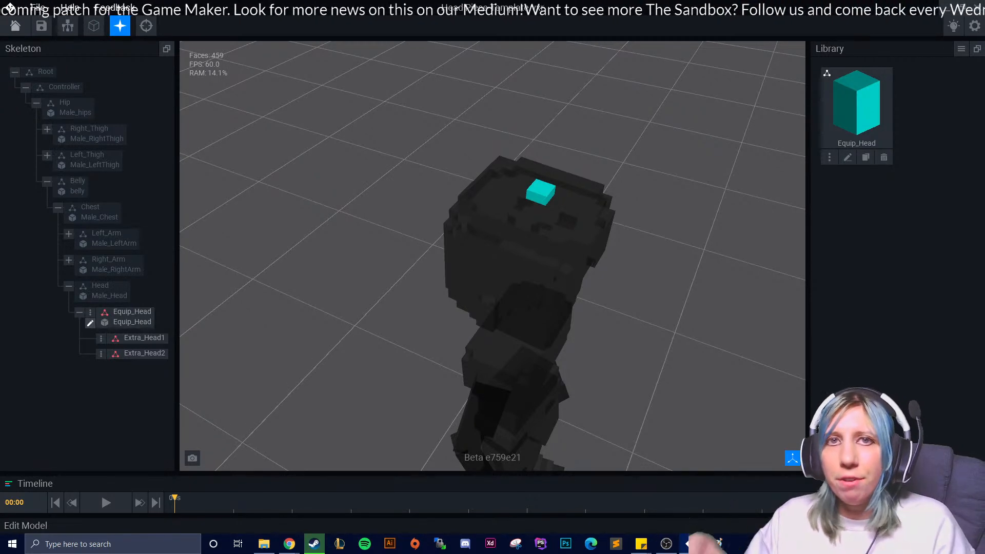
{"action": "left_click", "coordinate": [16, 26]}
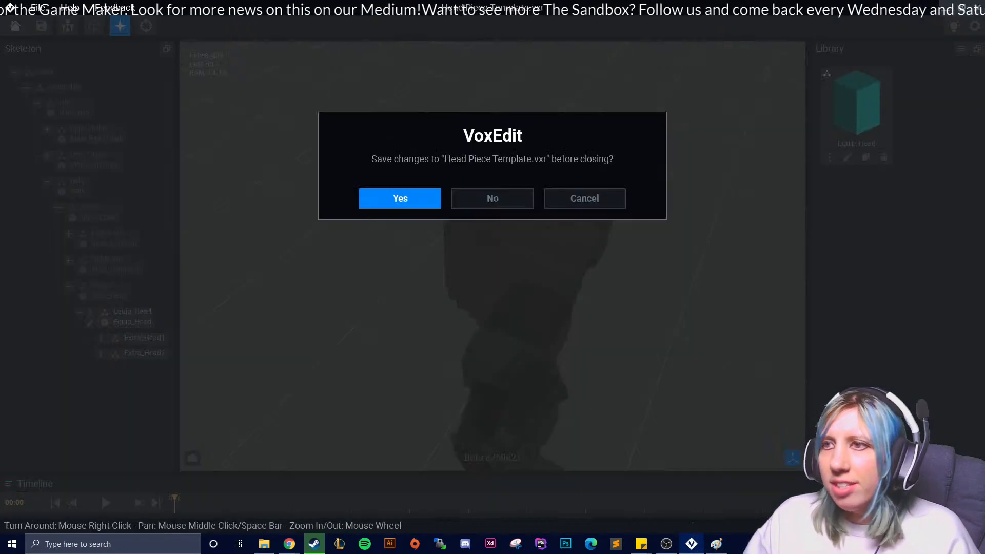
{"action": "left_click", "coordinate": [492, 198]}
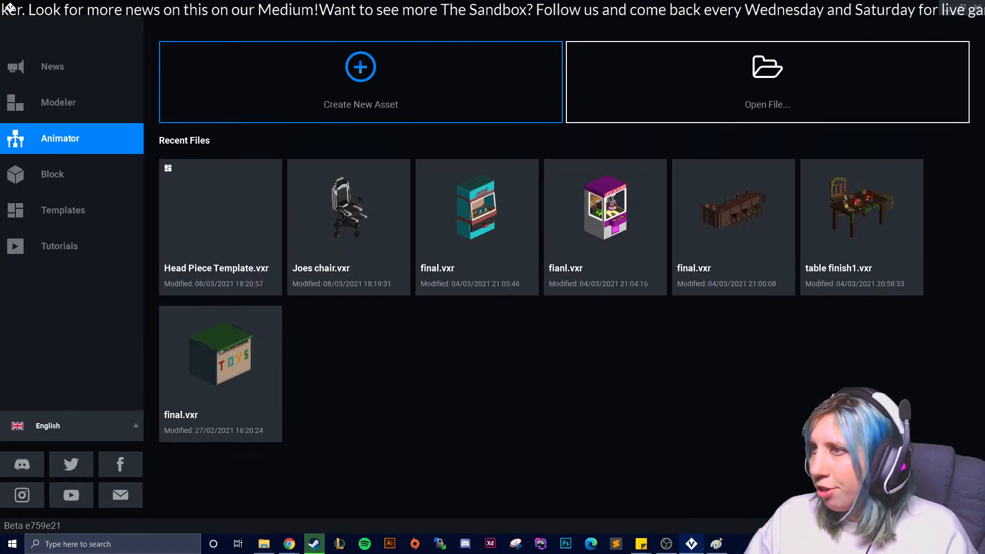
Create a new asset from the Medium Human template inside the delete folder
{"action": "left_click", "coordinate": [767, 83]}
{"action": "left_click", "coordinate": [678, 131]}
{"action": "left_click", "coordinate": [63, 210]}
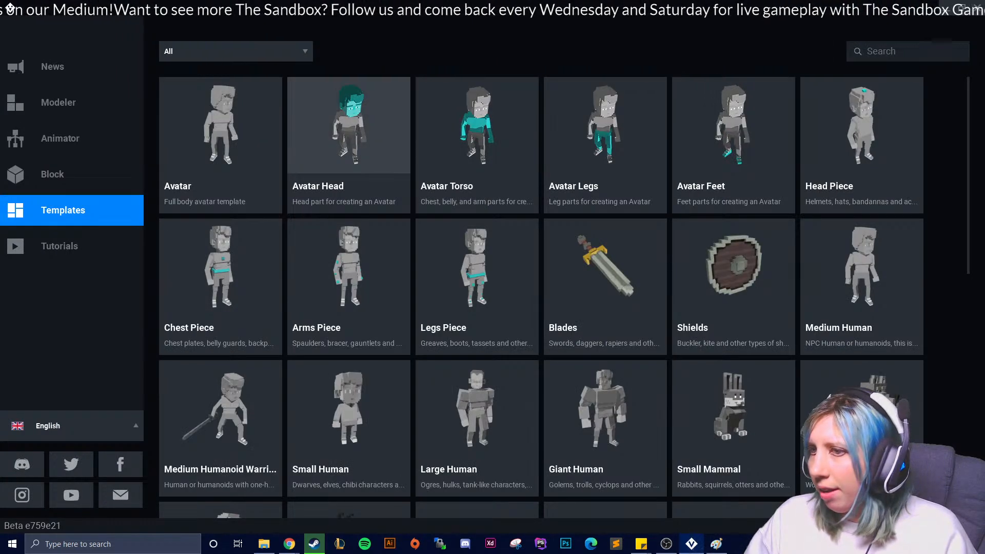
{"action": "left_click", "coordinate": [862, 272]}
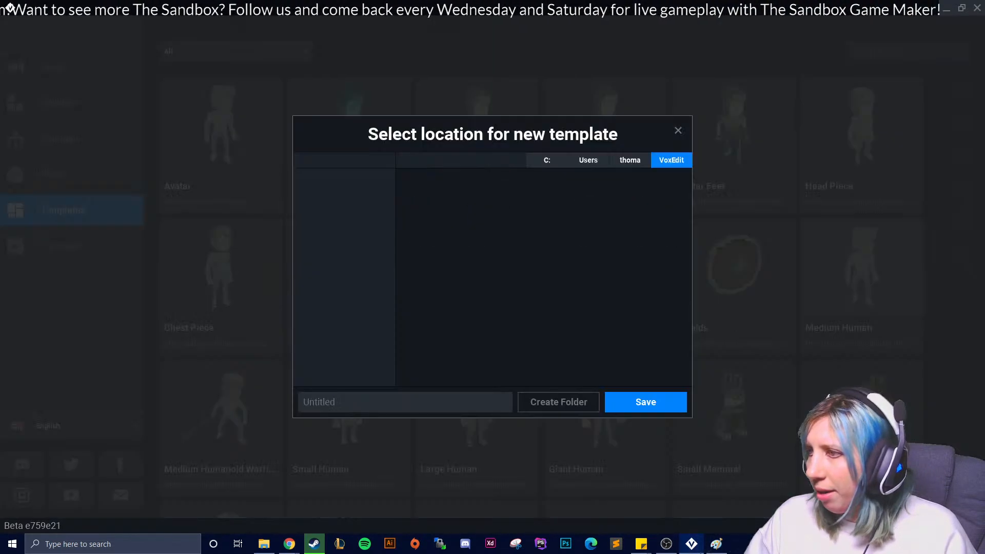
{"action": "double_click", "coordinate": [431, 214]}
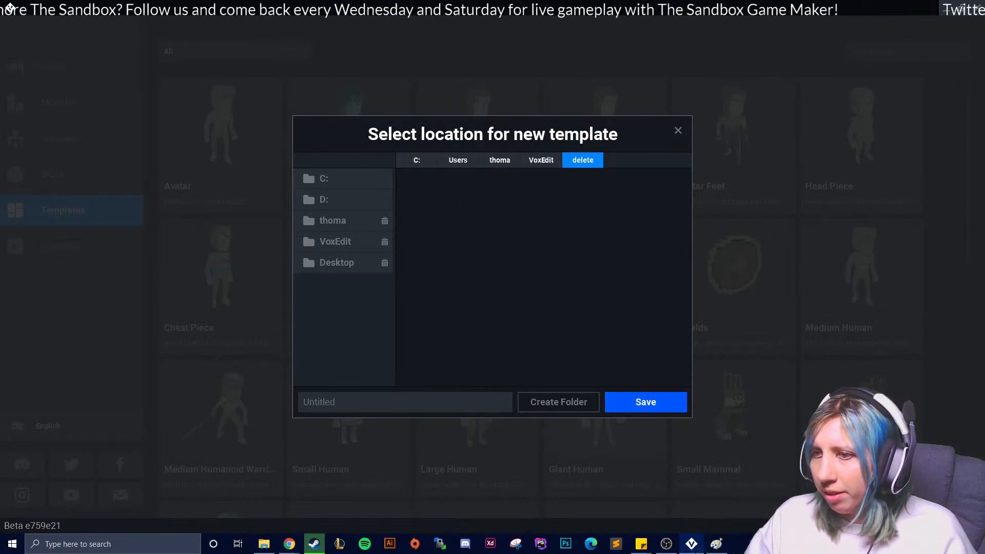
{"action": "left_click", "coordinate": [646, 402]}
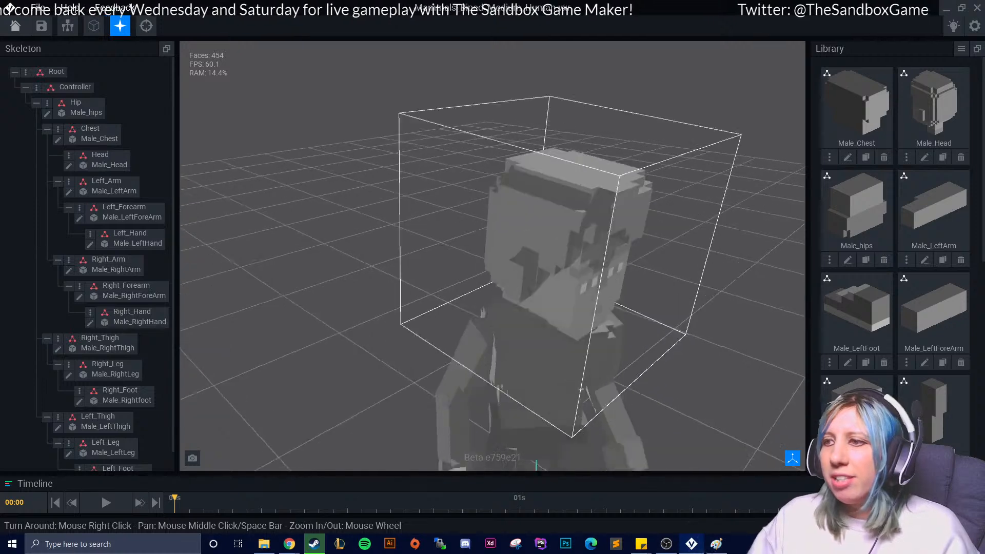
Open the human's Male_hips model for editing and add the dark brown colour #2E2020 to its palette
{"action": "left_click", "coordinate": [411, 251]}
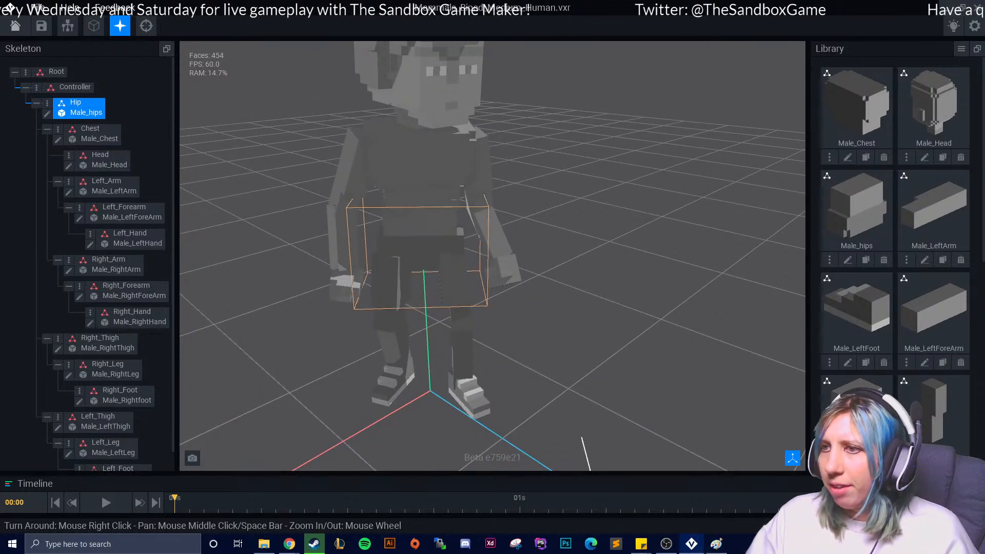
{"action": "left_click", "coordinate": [46, 114]}
{"action": "mouse_move", "coordinate": [390, 267]}
{"action": "right_mouse_down"}
{"action": "mouse_move", "coordinate": [441, 292]}
{"action": "mouse_move", "coordinate": [580, 272]}
{"action": "right_mouse_up"}
{"action": "left_click", "coordinate": [962, 187]}
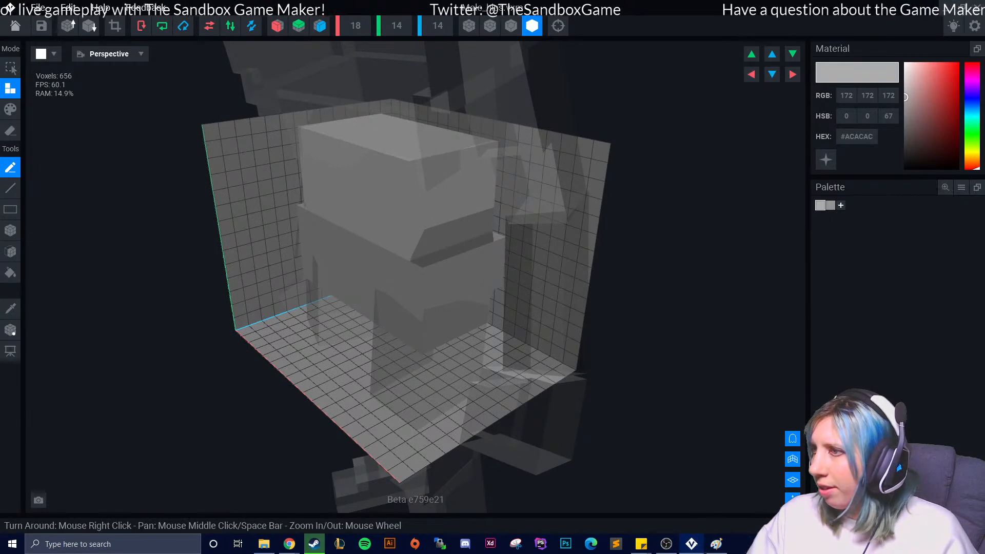
{"action": "left_click_drag", "start_coordinate": [941, 131], "coordinate": [920, 150]}
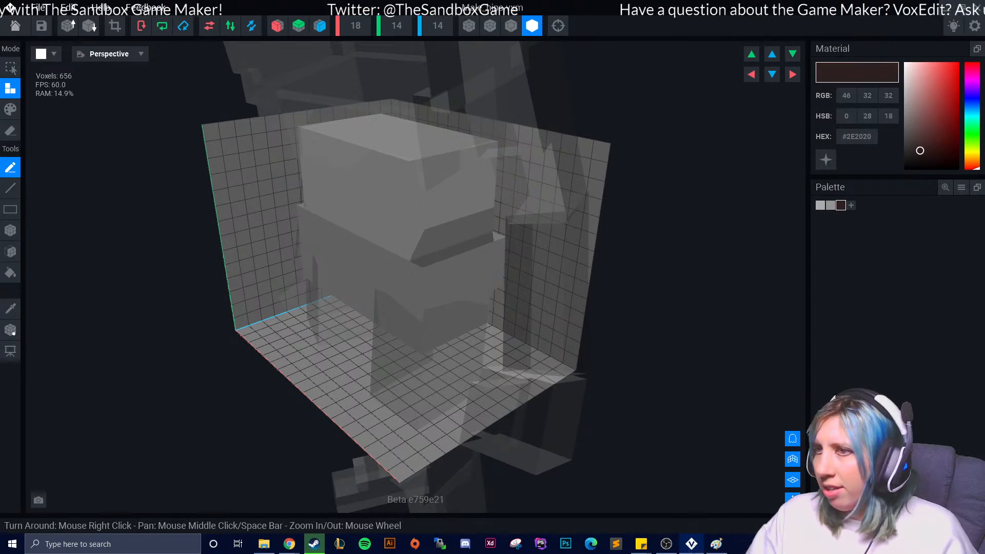
Extrude the side faces and underside of the lower hip block outward with dark brown voxels using the face tool
{"action": "right_click_drag", "start_coordinate": [308, 242], "coordinate": [180, 238]}
{"action": "left_click", "coordinate": [10, 230]}
{"action": "right_click_drag", "start_coordinate": [221, 267], "coordinate": [237, 253]}
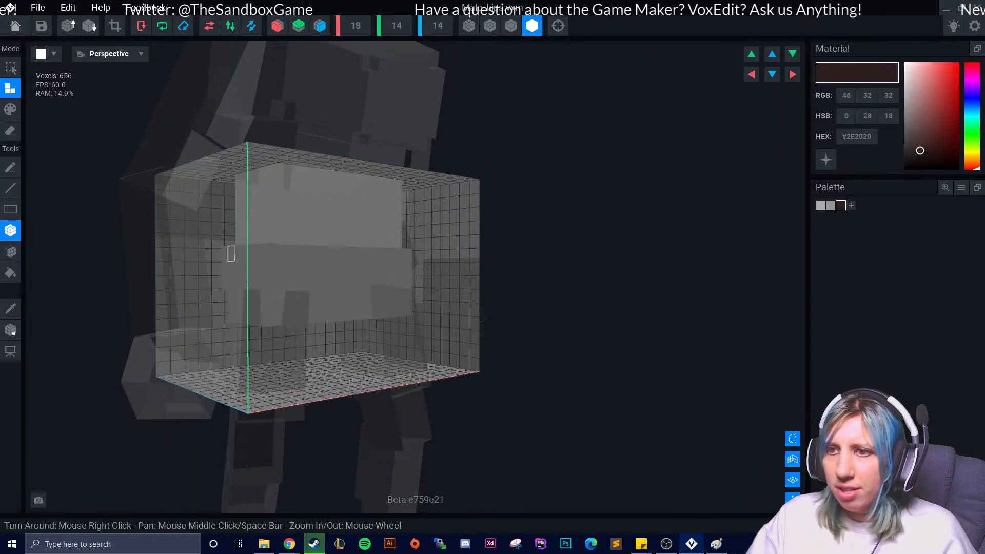
{"action": "left_click", "coordinate": [10, 251]}
{"action": "left_click", "coordinate": [217, 282]}
{"action": "mouse_move", "coordinate": [312, 297]}
{"action": "right_mouse_down"}
{"action": "mouse_move", "coordinate": [414, 282]}
{"action": "mouse_move", "coordinate": [367, 332]}
{"action": "mouse_move", "coordinate": [333, 321]}
{"action": "mouse_move", "coordinate": [303, 335]}
{"action": "mouse_move", "coordinate": [326, 307]}
{"action": "right_mouse_up"}
{"action": "left_click", "coordinate": [415, 282]}
{"action": "left_click", "coordinate": [295, 282]}
{"action": "left_click", "coordinate": [308, 282]}
{"action": "left_click", "coordinate": [325, 308]}
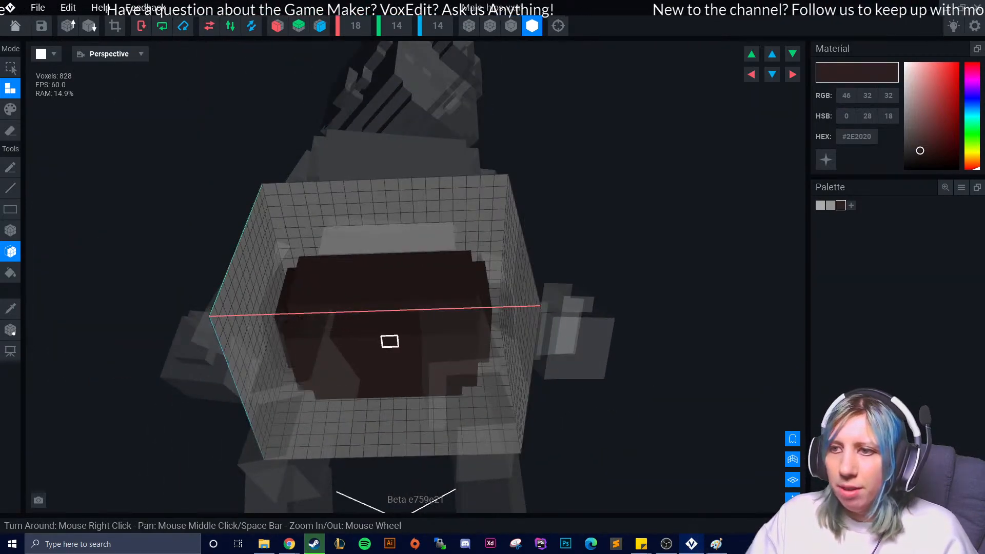
Extend the underside of the hips further down in dark brown and switch the display to outlined shading
{"action": "right_click_drag", "start_coordinate": [375, 389], "coordinate": [303, 372]}
{"action": "left_click", "coordinate": [328, 375]}
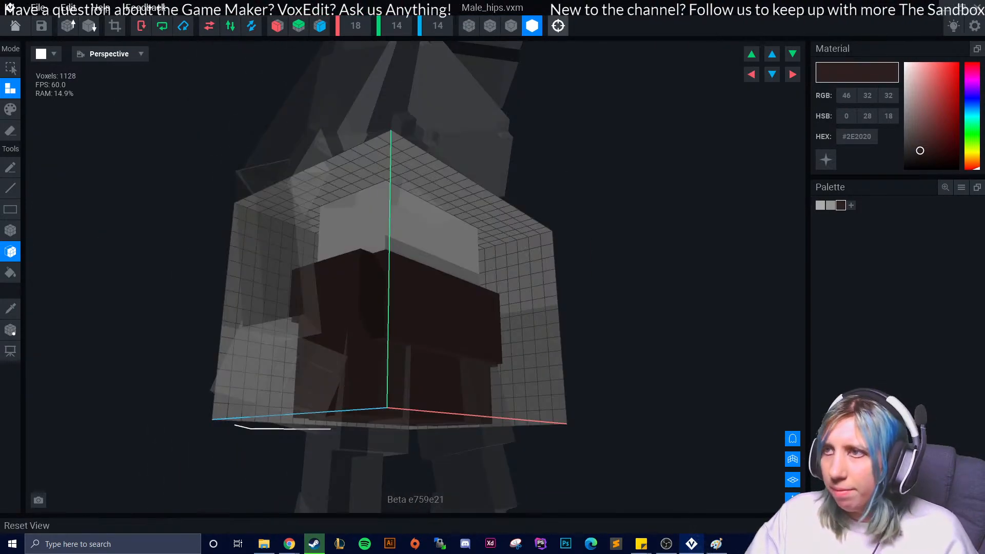
{"action": "left_click", "coordinate": [512, 25]}
{"action": "right_click_drag", "start_coordinate": [575, 360], "coordinate": [513, 383]}
{"action": "left_click", "coordinate": [405, 392]}
{"action": "right_click_drag", "start_coordinate": [405, 392], "coordinate": [367, 431]}
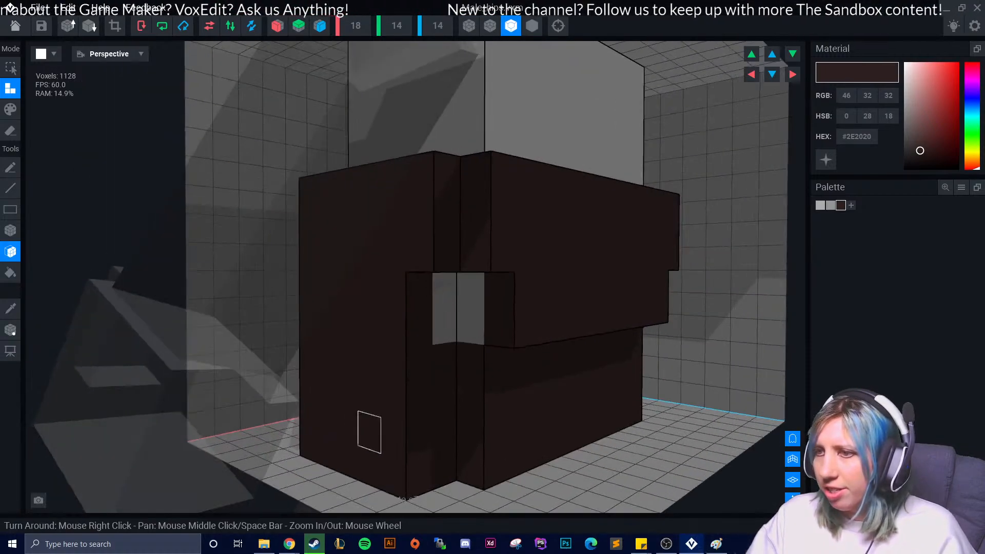
Extrude the remaining recessed faces around the hips outward with dark brown voxels to fill the gaps in the clothing
{"action": "left_click", "coordinate": [445, 327]}
{"action": "left_click", "coordinate": [470, 398]}
{"action": "left_click", "coordinate": [445, 370]}
{"action": "right_click_drag", "start_coordinate": [445, 369], "coordinate": [651, 330]}
{"action": "scroll", "coordinate": [605, 401], "scroll_direction": "down", "scroll_amount": 3}
{"action": "left_click", "coordinate": [650, 330]}
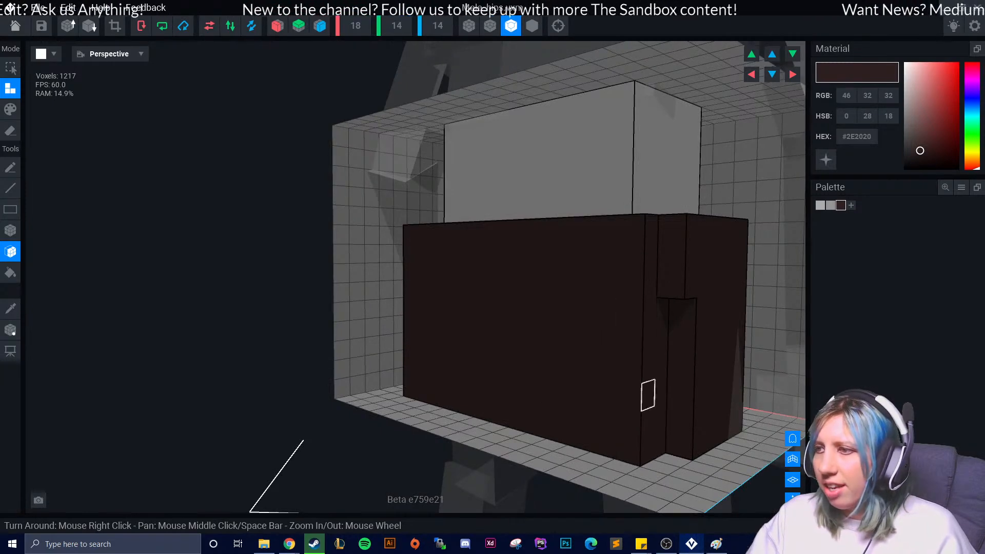
{"action": "right_click_drag", "start_coordinate": [676, 400], "coordinate": [513, 399]}
{"action": "left_click", "coordinate": [413, 215]}
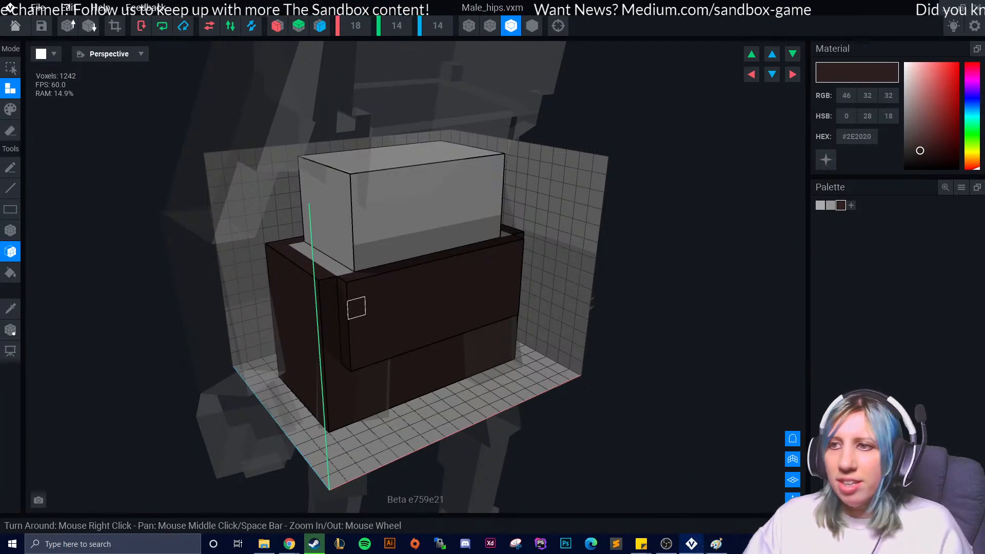
Look around the dark brown hips, save the model and return to the human rig
{"action": "right_click_drag", "start_coordinate": [366, 379], "coordinate": [288, 324]}
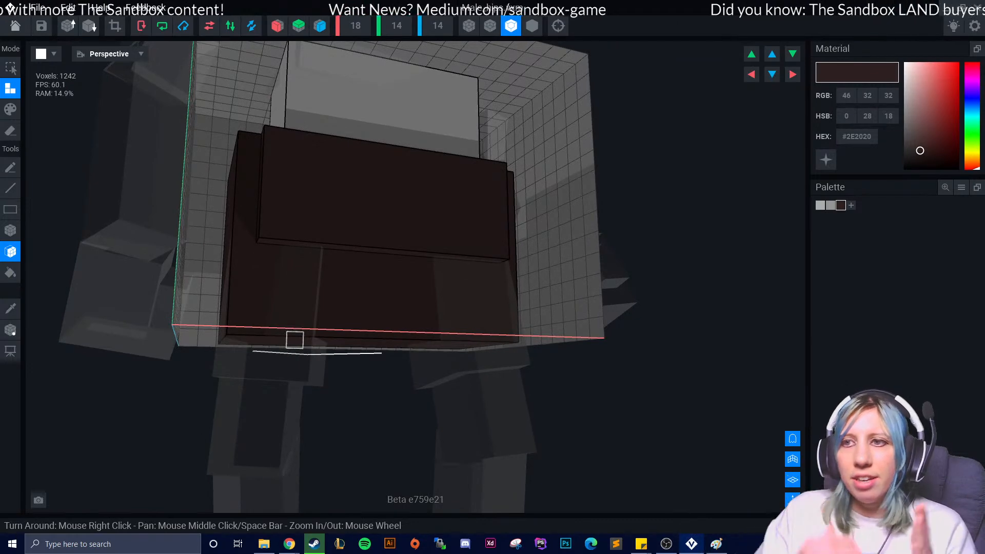
{"action": "right_click_drag", "start_coordinate": [304, 339], "coordinate": [308, 326]}
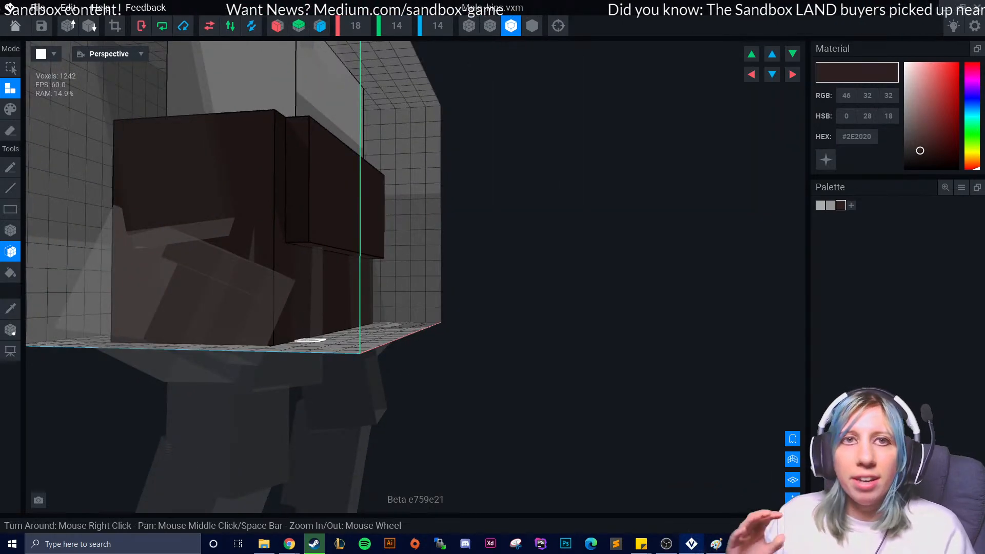
{"action": "right_click_drag", "start_coordinate": [168, 280], "coordinate": [95, 311]}
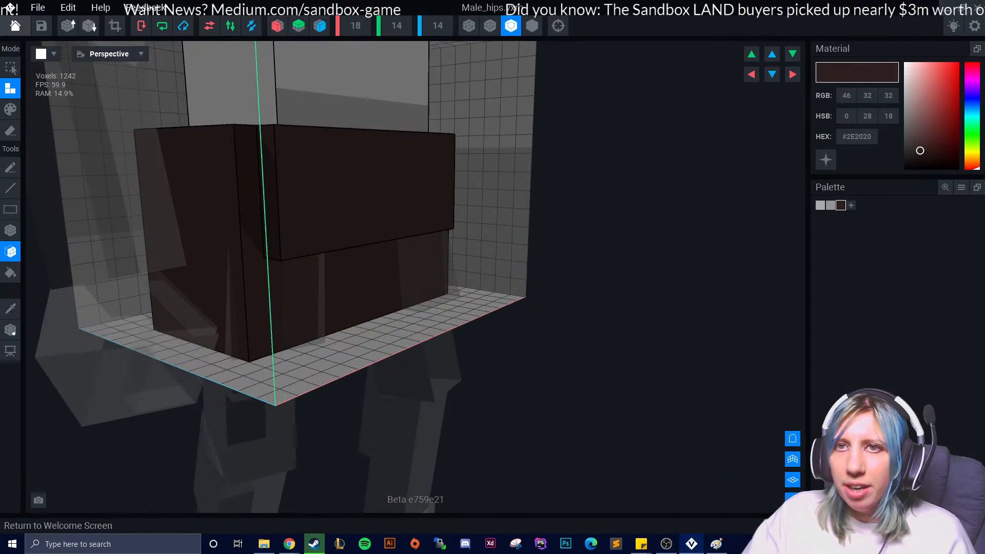
{"action": "left_click", "coordinate": [16, 25]}
{"action": "key", "text": "Return"}
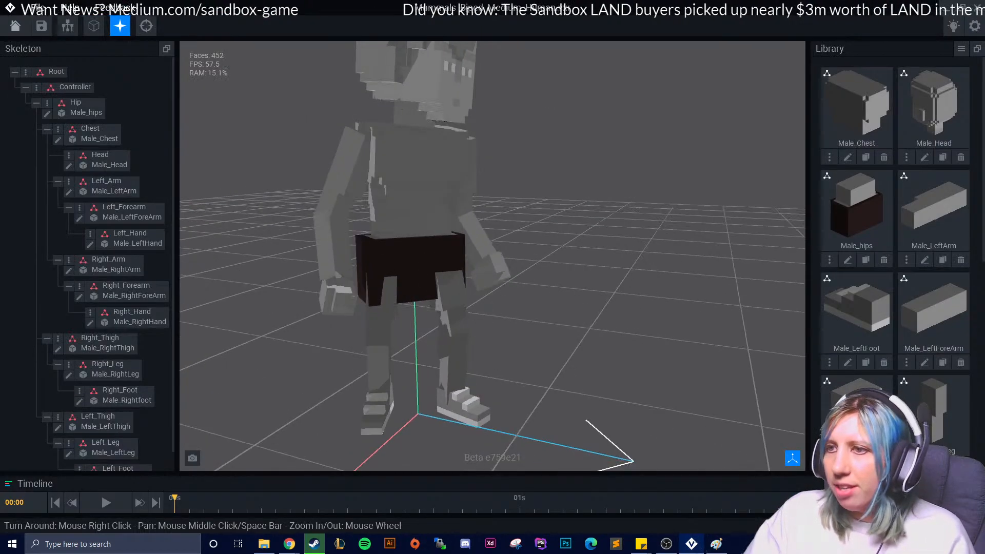
Open the Male_RightThigh model, try shifting its pivot along the red axis, and return to the rig without saving
{"action": "left_click", "coordinate": [58, 350]}
{"action": "right_click_drag", "start_coordinate": [428, 344], "coordinate": [390, 349]}
{"action": "left_click", "coordinate": [10, 330]}
{"action": "scroll", "coordinate": [411, 308], "scroll_direction": "down", "scroll_amount": 3}
{"action": "middle_click_drag", "start_coordinate": [410, 287], "coordinate": [424, 370]}
{"action": "right_click_drag", "start_coordinate": [380, 272], "coordinate": [500, 267]}
{"action": "mouse_move", "coordinate": [570, 242]}
{"action": "left_mouse_down"}
{"action": "mouse_move", "coordinate": [585, 243]}
{"action": "mouse_move", "coordinate": [556, 243]}
{"action": "left_mouse_up"}
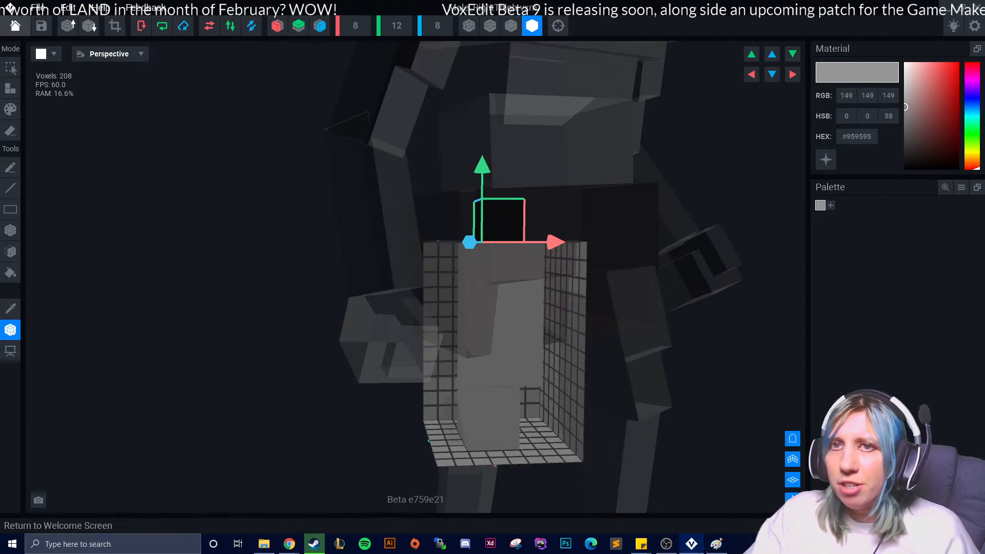
{"action": "left_click", "coordinate": [15, 26]}
{"action": "left_click", "coordinate": [493, 199]}
Close the Medium Human rig without saving, view the template library and return to the recent Animator files
{"action": "left_click", "coordinate": [15, 26]}
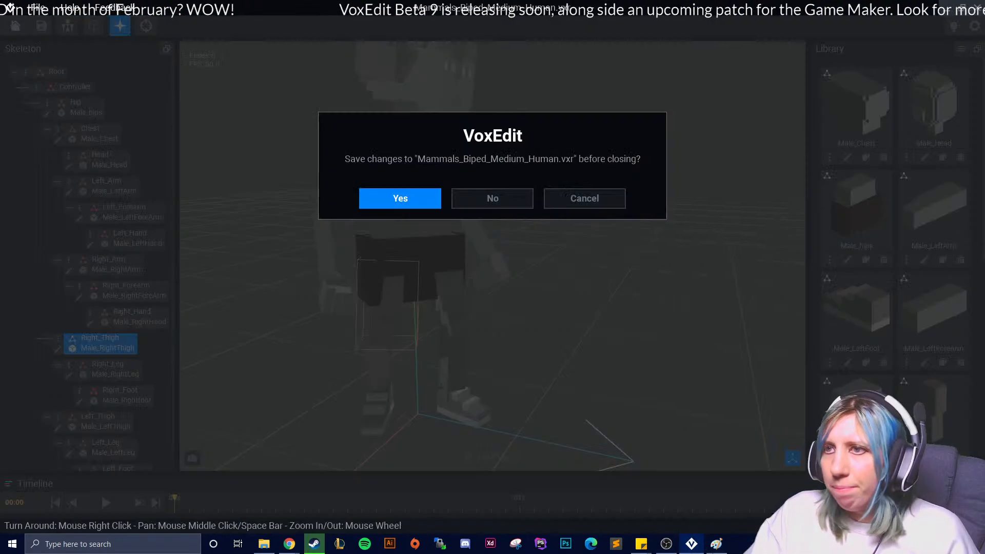
{"action": "left_click", "coordinate": [492, 199]}
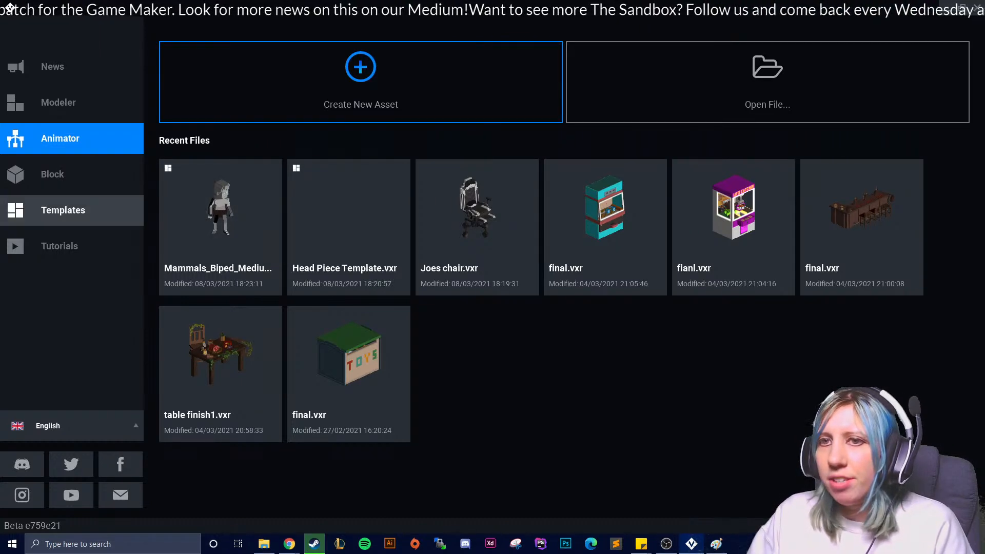
{"action": "left_click", "coordinate": [62, 210]}
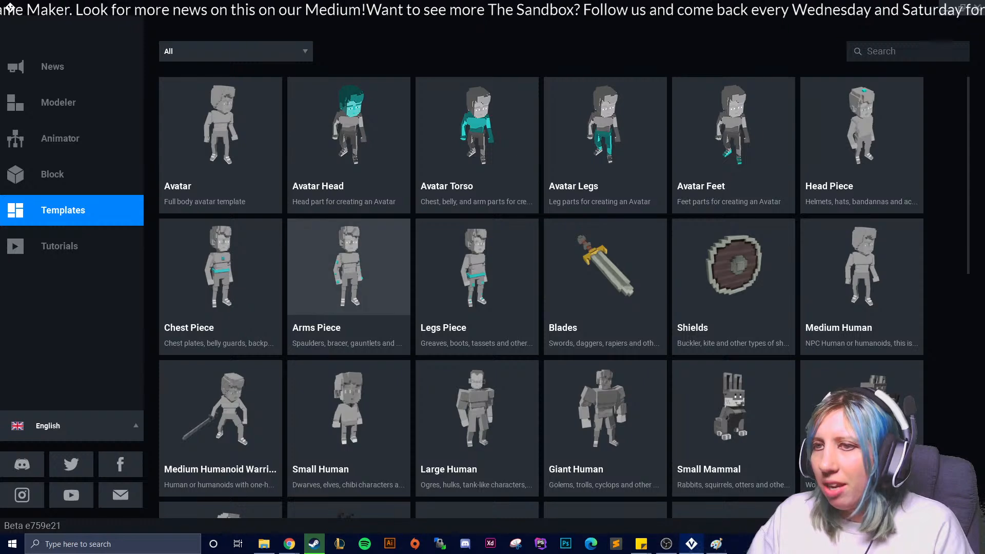
{"action": "left_click", "coordinate": [60, 138]}
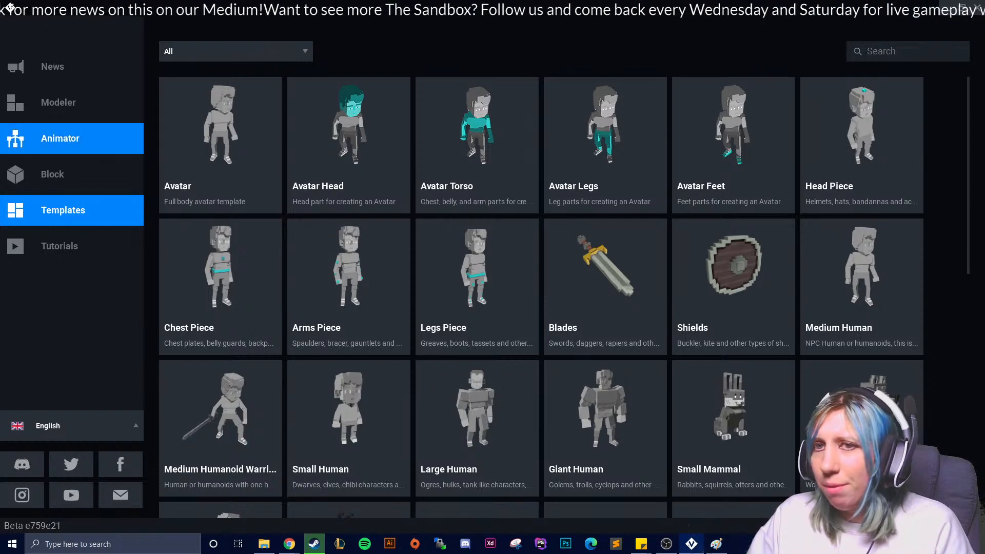
Reopen the Mammals_Biped_Medium_Human rig, examine its skeleton node hierarchy and close it without saving
{"action": "left_click", "coordinate": [221, 216]}
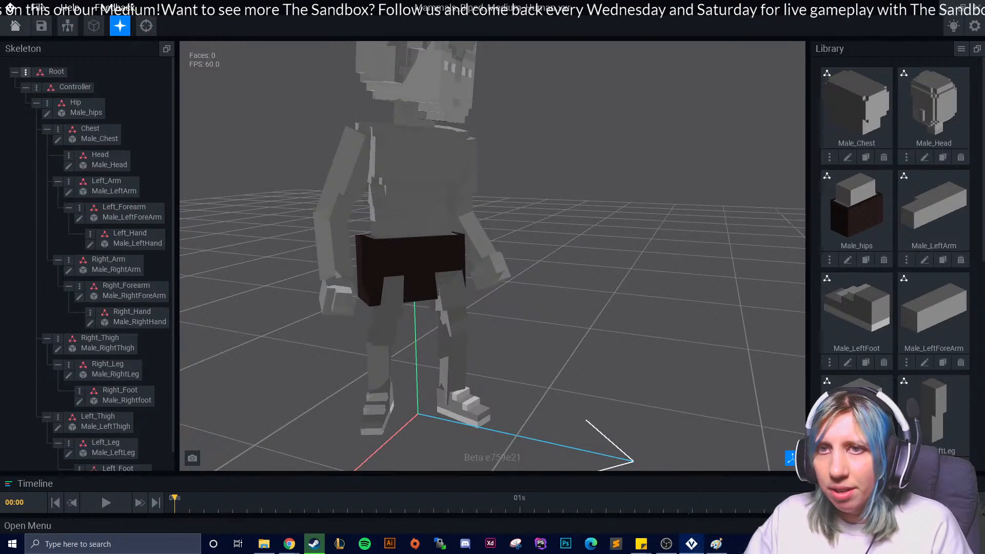
{"action": "left_click", "coordinate": [25, 87]}
{"action": "left_click", "coordinate": [25, 87]}
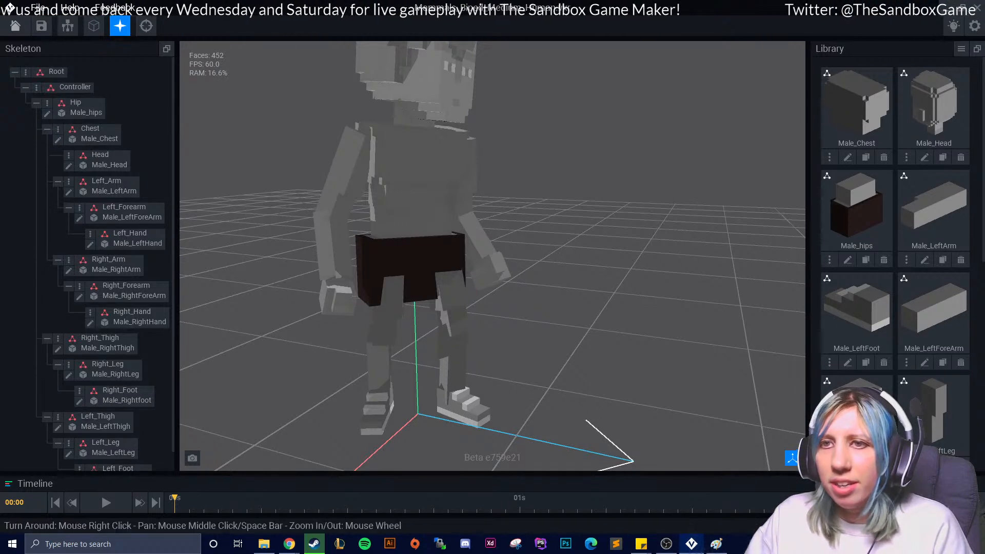
{"action": "scroll", "coordinate": [58, 256], "scroll_direction": "down", "scroll_amount": 1}
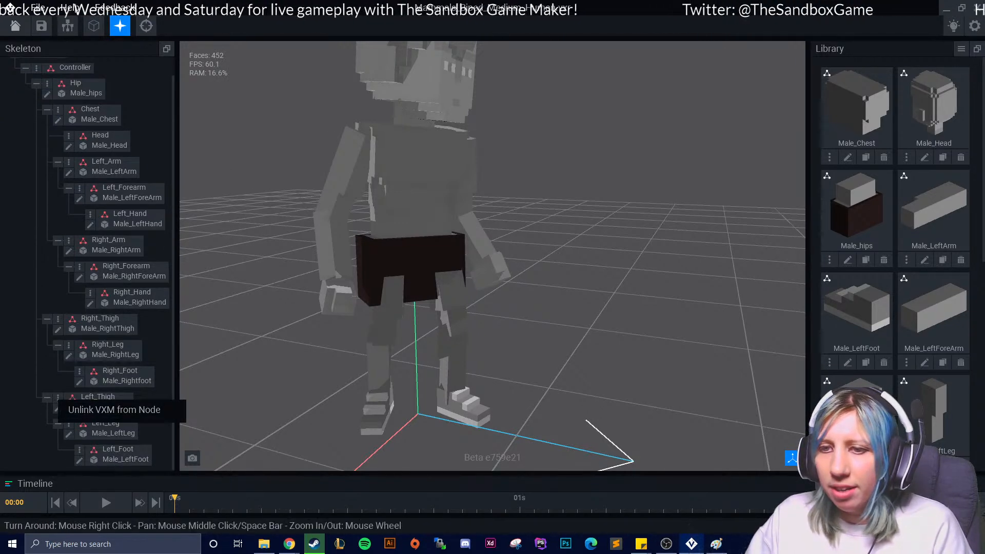
{"action": "left_click", "coordinate": [15, 26]}
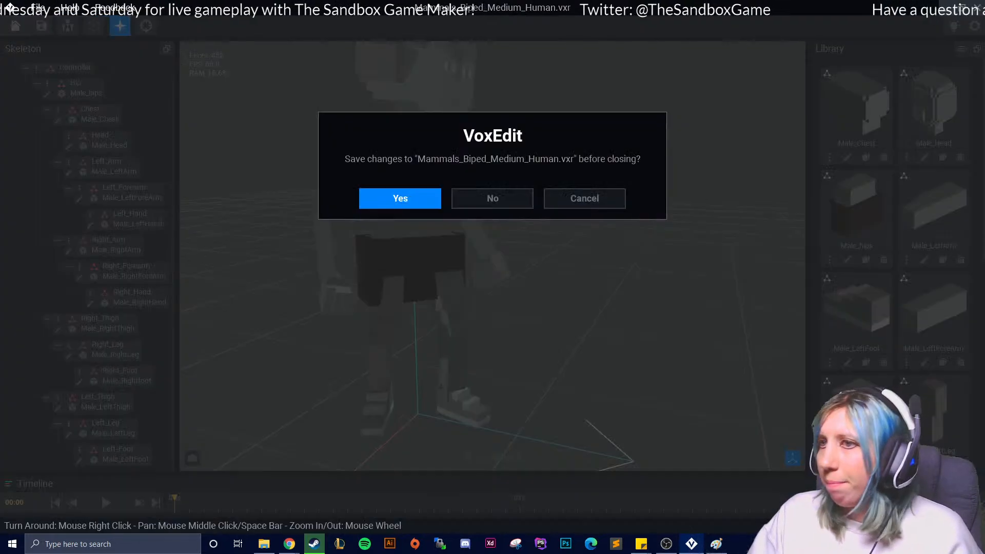
{"action": "left_click", "coordinate": [492, 199]}
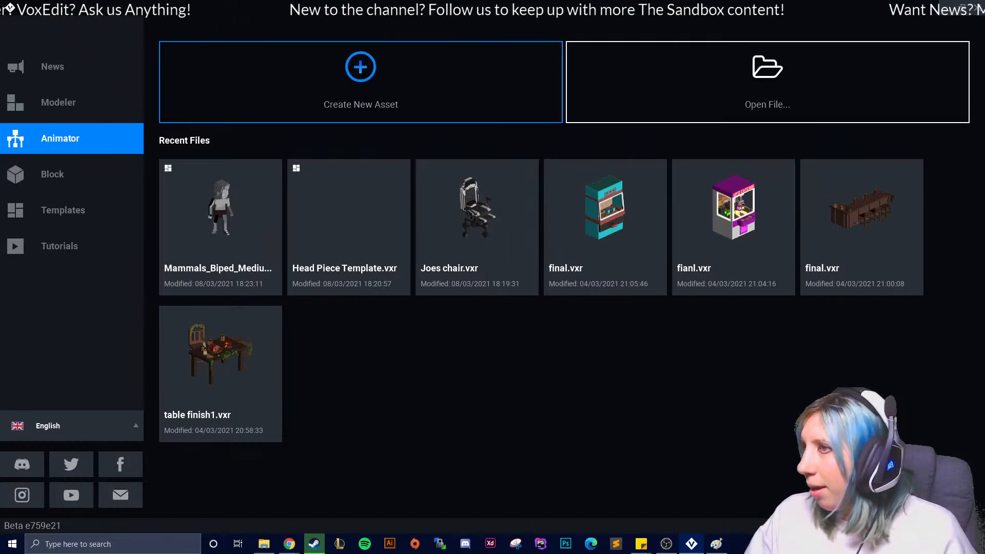
Create a new Animator asset named "computer desk" inside the MONDAY folder
{"action": "left_click", "coordinate": [360, 82]}
{"action": "left_click", "coordinate": [541, 160]}
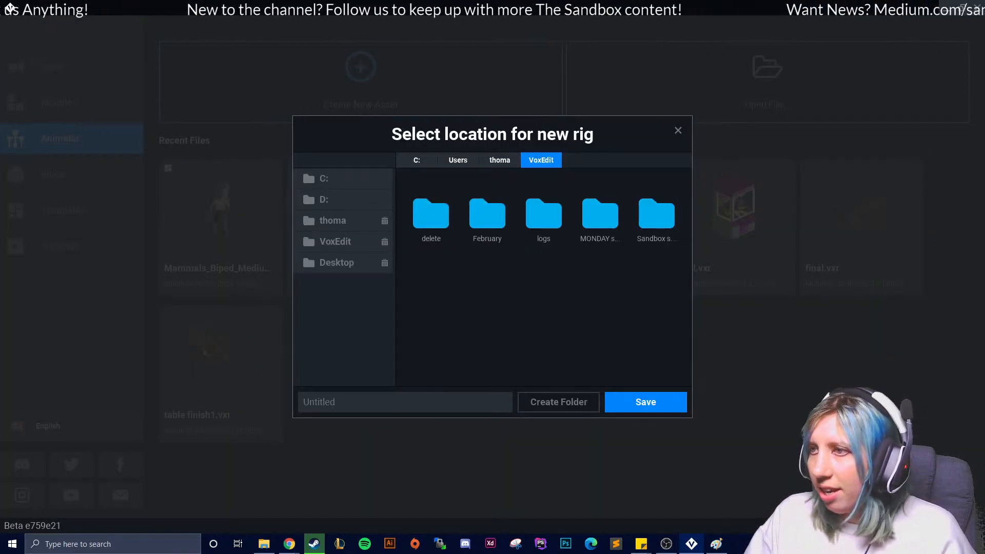
{"action": "double_click", "coordinate": [599, 213]}
{"action": "left_click", "coordinate": [405, 402]}
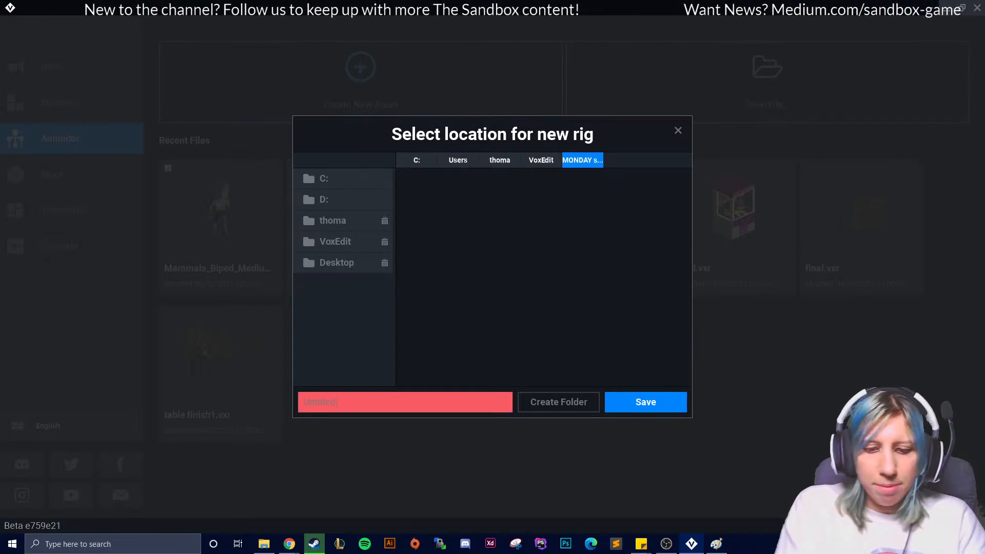
{"action": "type", "text": "computer desk"}
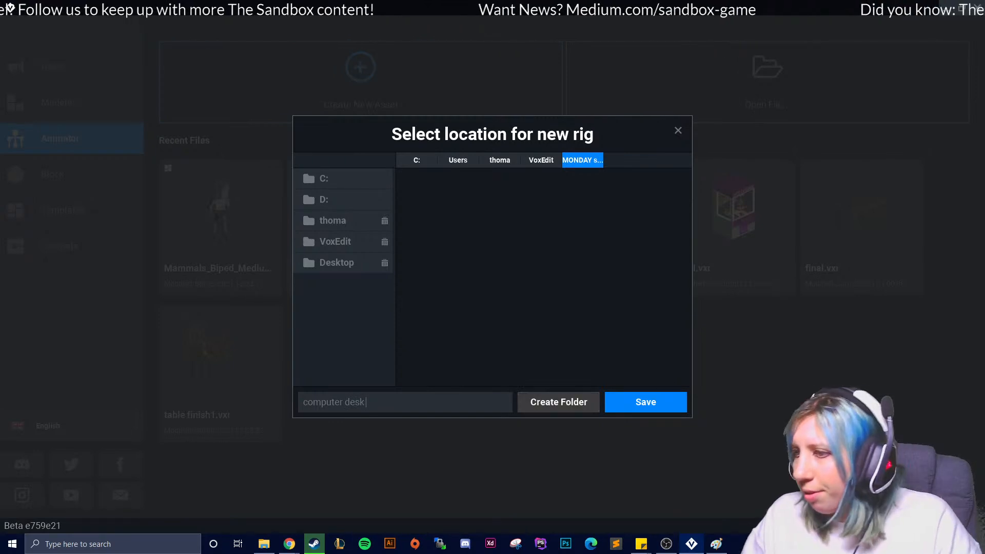
{"action": "left_click", "coordinate": [645, 402]}
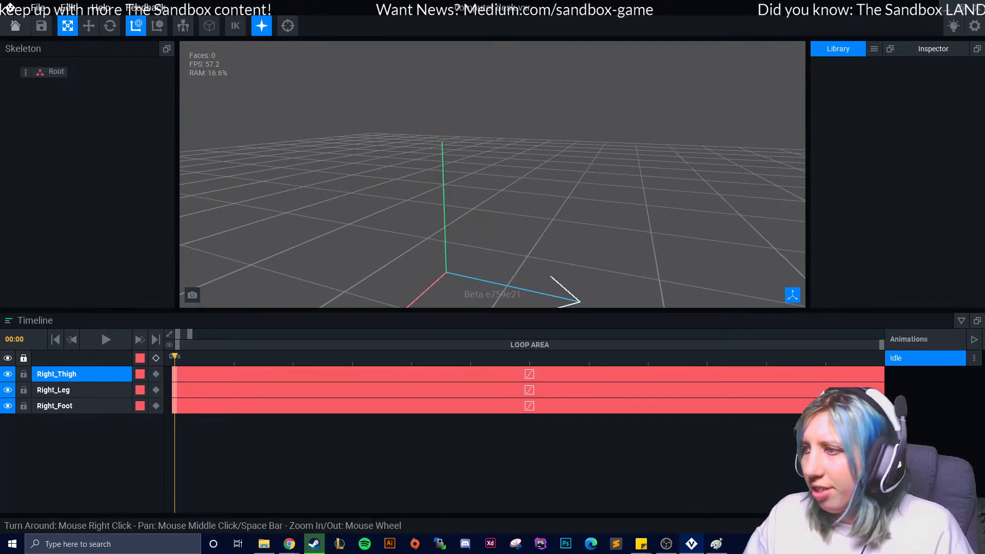
Add a child node named "control node" under the Root of the skeleton
{"action": "right_click_drag", "start_coordinate": [506, 172], "coordinate": [477, 204]}
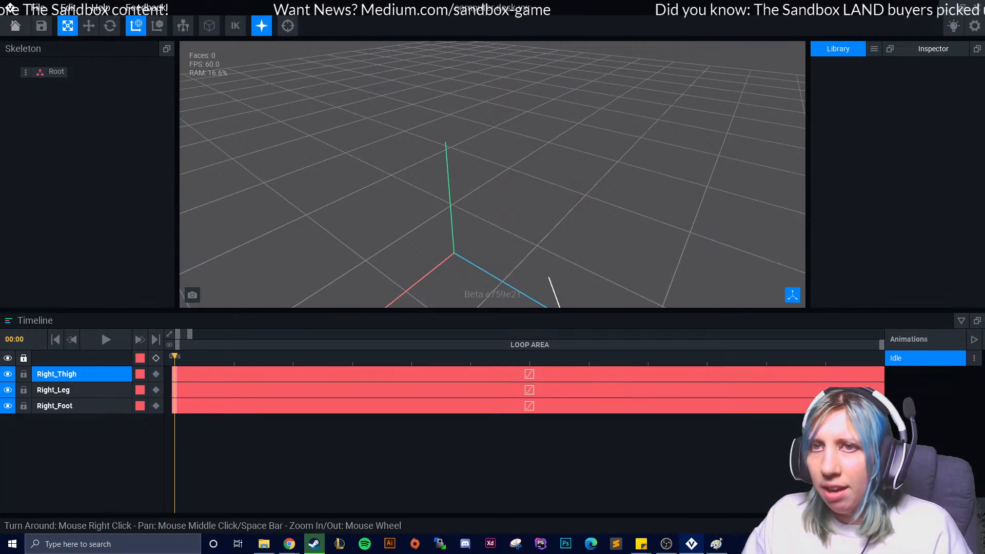
{"action": "left_click", "coordinate": [82, 406]}
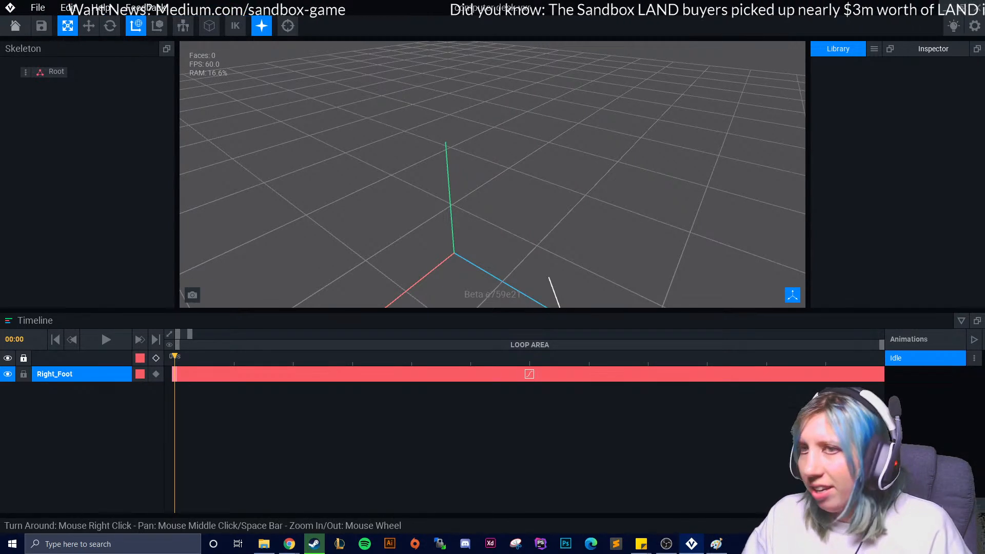
{"action": "left_click", "coordinate": [26, 72]}
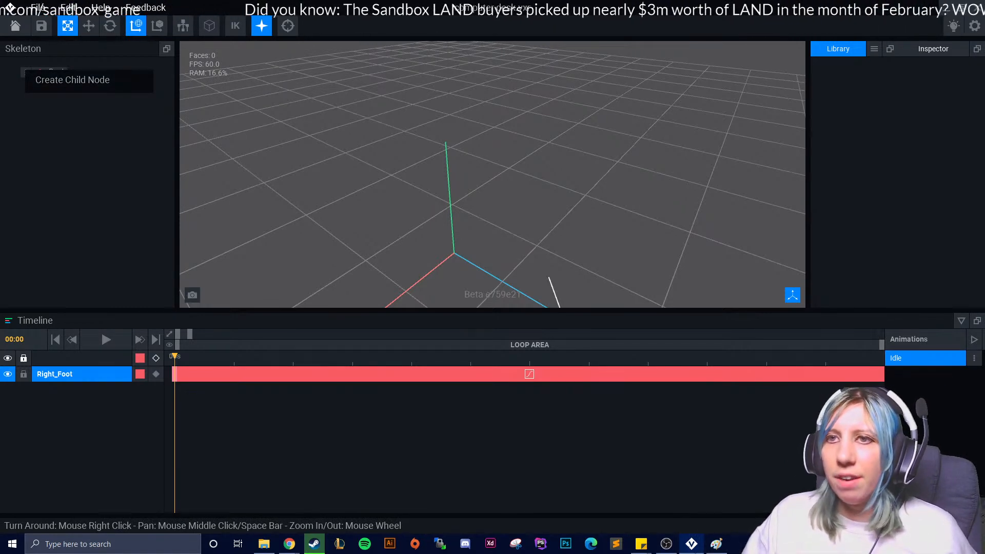
{"action": "left_click", "coordinate": [73, 80]}
{"action": "type", "text": "c"}
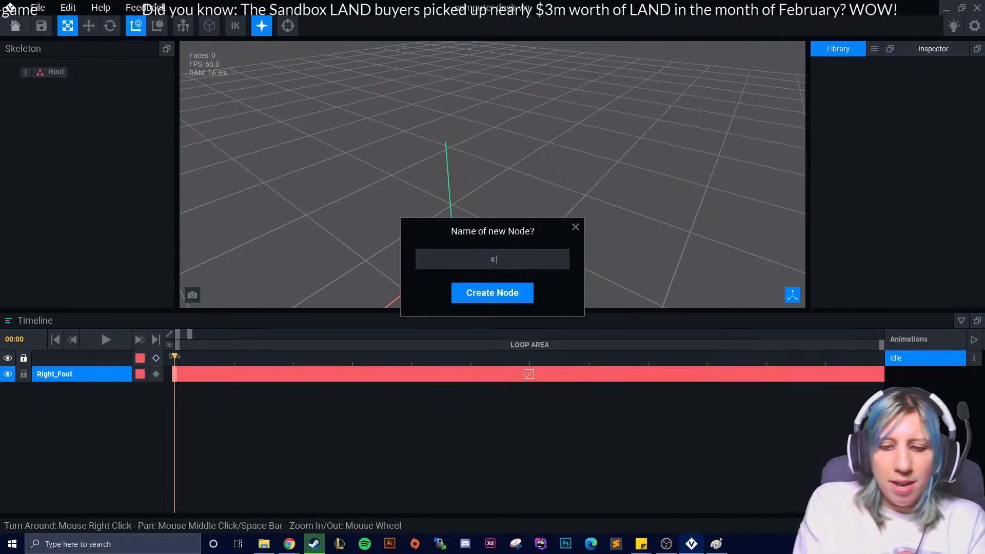
{"action": "type", "text": "ontrol node"}
{"action": "key", "text": "Return"}
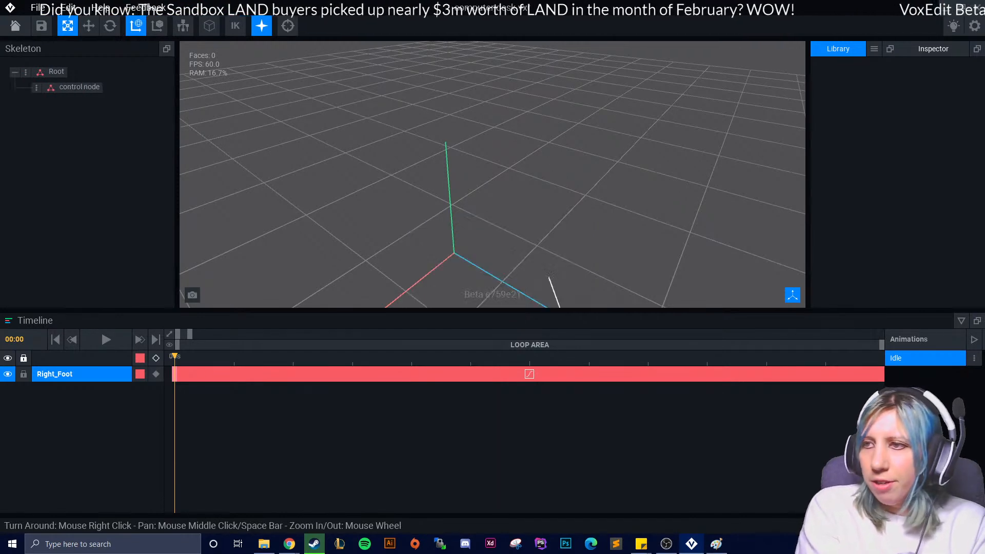
Import the computer VXM model from the MONDAY folder into the rig's library
{"action": "left_click", "coordinate": [874, 48]}
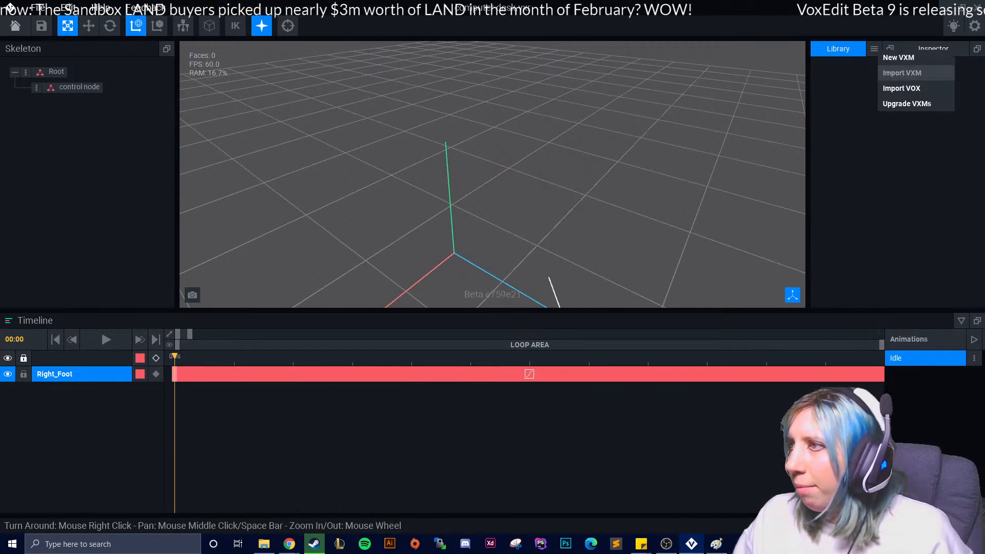
{"action": "left_click", "coordinate": [902, 73]}
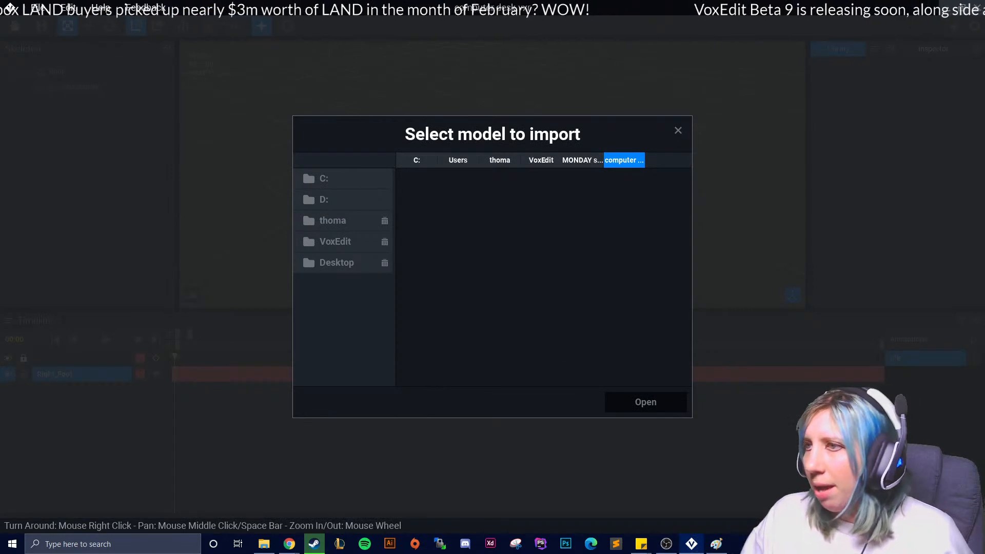
{"action": "left_click", "coordinate": [583, 160]}
{"action": "left_click", "coordinate": [487, 209]}
{"action": "left_click", "coordinate": [645, 402]}
Create a child node named "computer" under the control node
{"action": "left_click", "coordinate": [36, 86]}
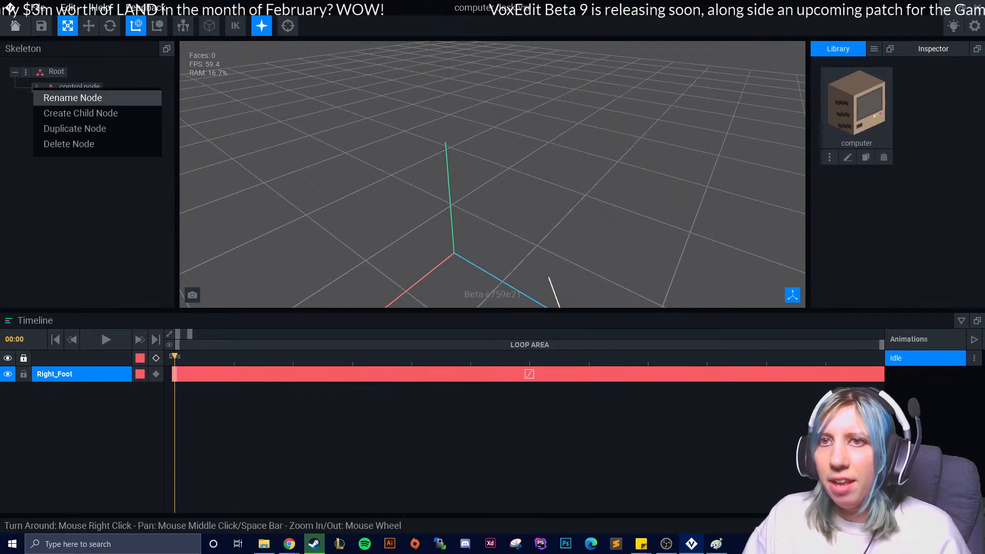
{"action": "left_click", "coordinate": [77, 113]}
{"action": "type", "text": "compye"}
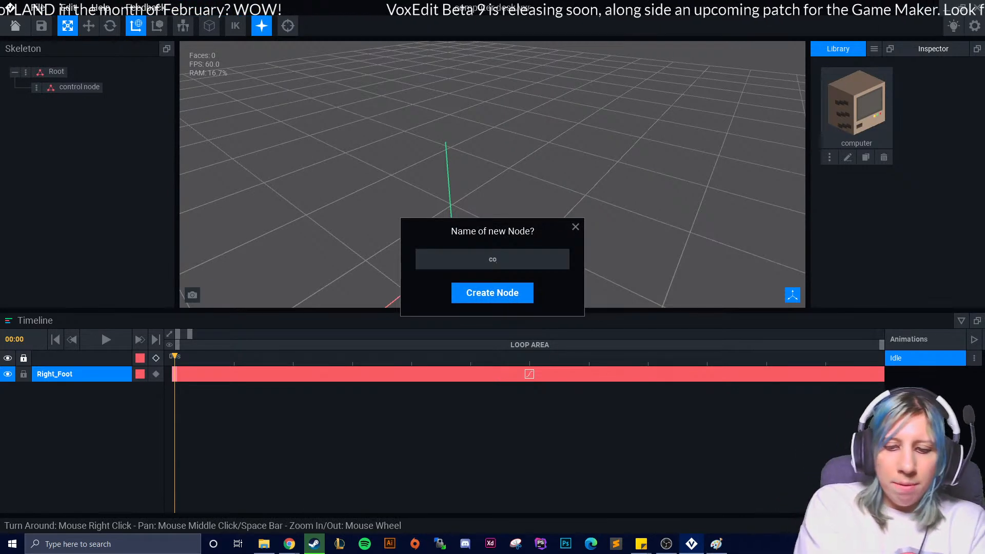
{"action": "key", "text": "BackSpace"}
{"action": "key", "text": "BackSpace"}
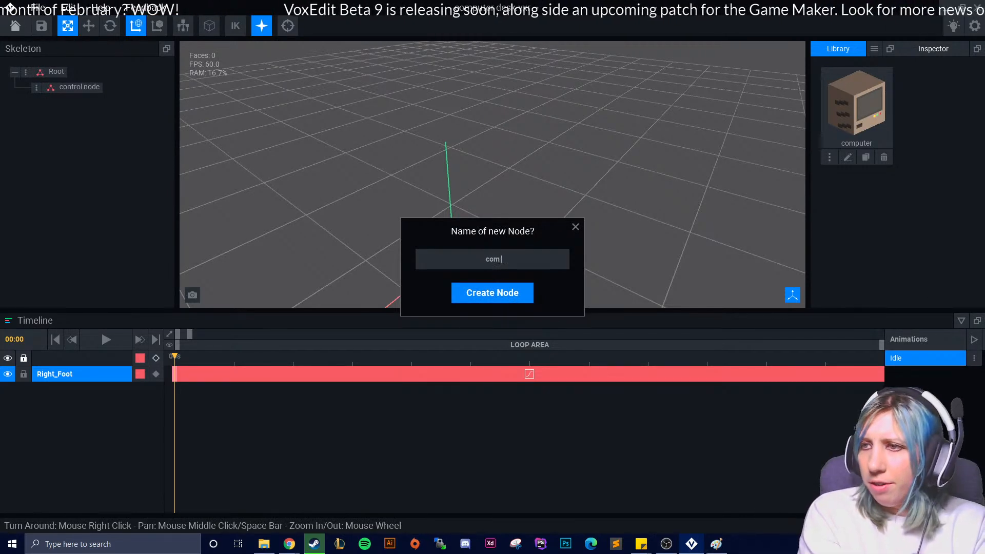
{"action": "type", "text": "uter"}
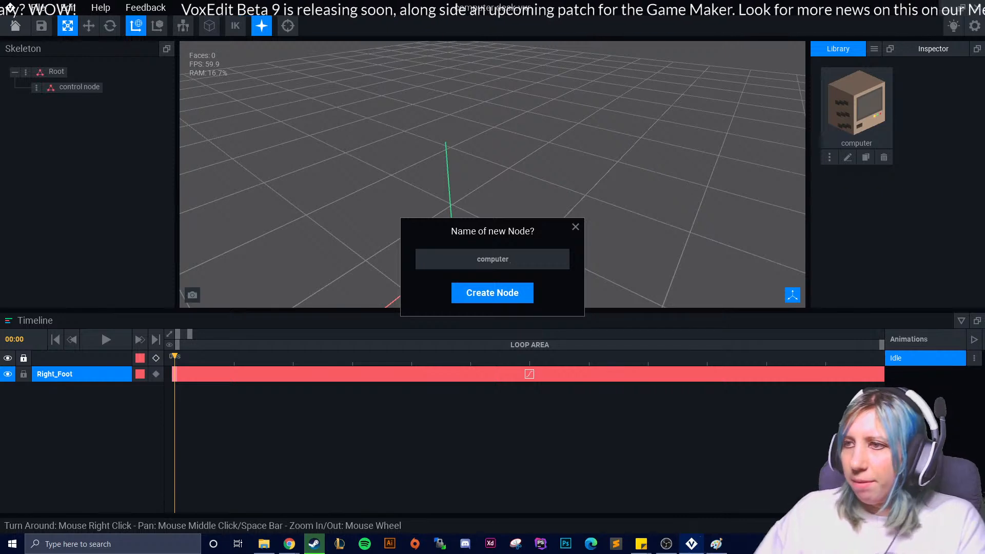
{"action": "key", "text": "Return"}
Link the imported computer model to the computer node, check it in the scene, and close the rig with its changes saved
{"action": "left_click_drag", "start_coordinate": [857, 102], "coordinate": [82, 102]}
{"action": "right_click_drag", "start_coordinate": [482, 307], "coordinate": [535, 306]}
{"action": "right_click_drag", "start_coordinate": [482, 231], "coordinate": [503, 236]}
{"action": "scroll", "coordinate": [479, 236], "scroll_direction": "down", "scroll_amount": 3}
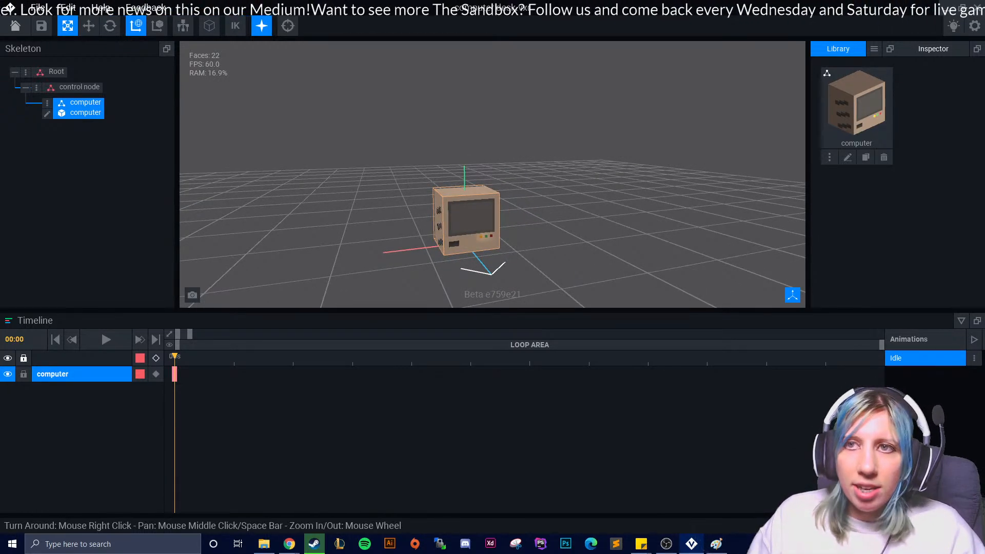
{"action": "left_click", "coordinate": [15, 26]}
{"action": "left_click", "coordinate": [401, 198]}
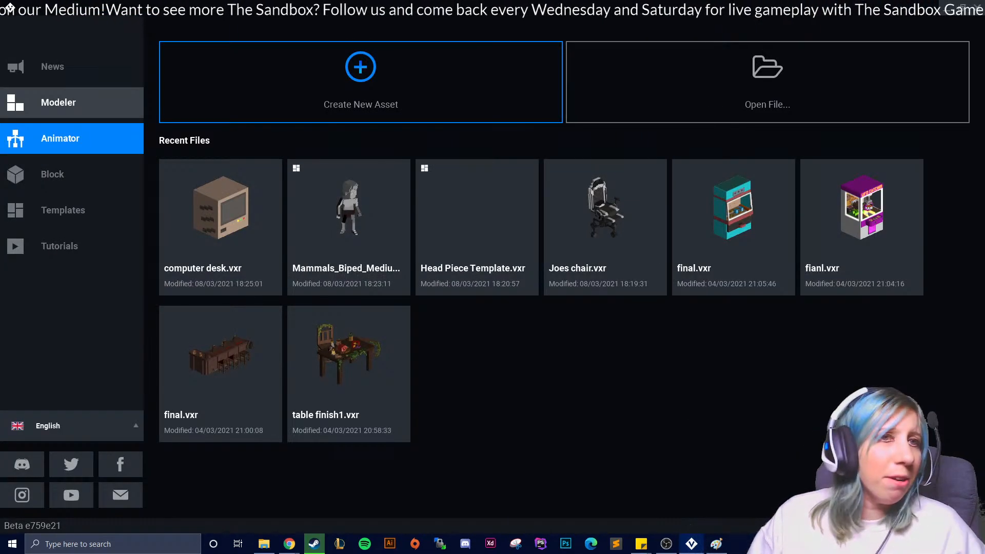
Create a new Modeler asset named desk.vxm in the MONDAY folder
{"action": "left_click", "coordinate": [72, 102]}
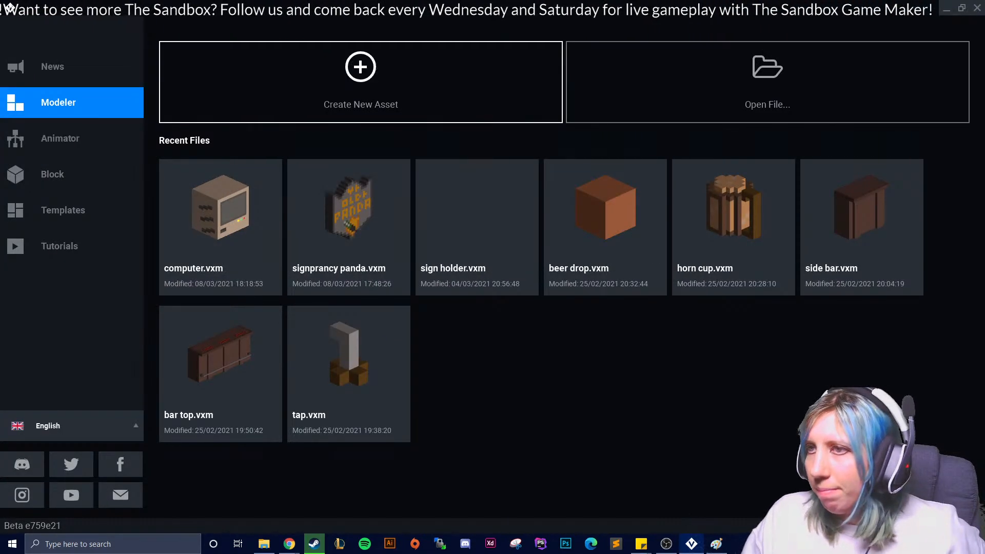
{"action": "left_click", "coordinate": [360, 82]}
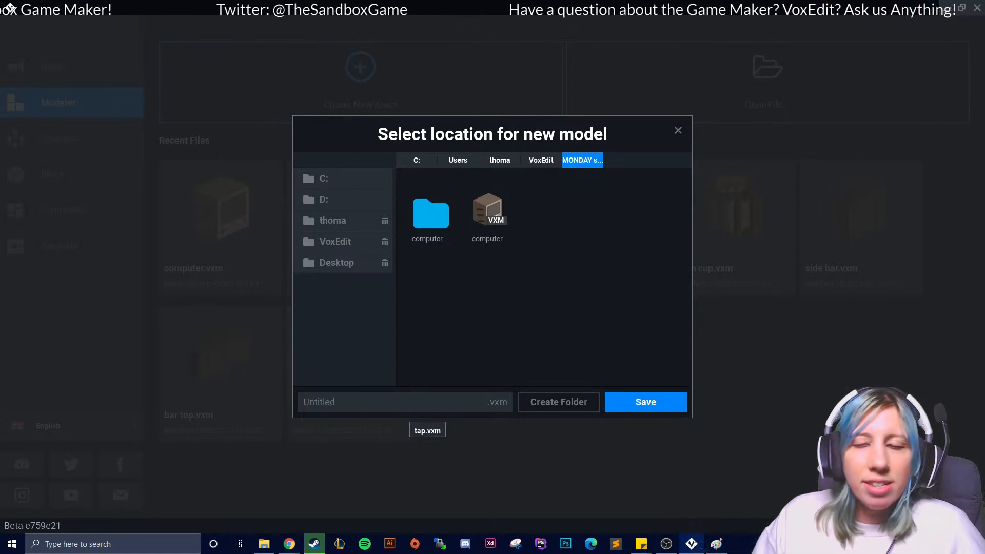
{"action": "left_click", "coordinate": [414, 402]}
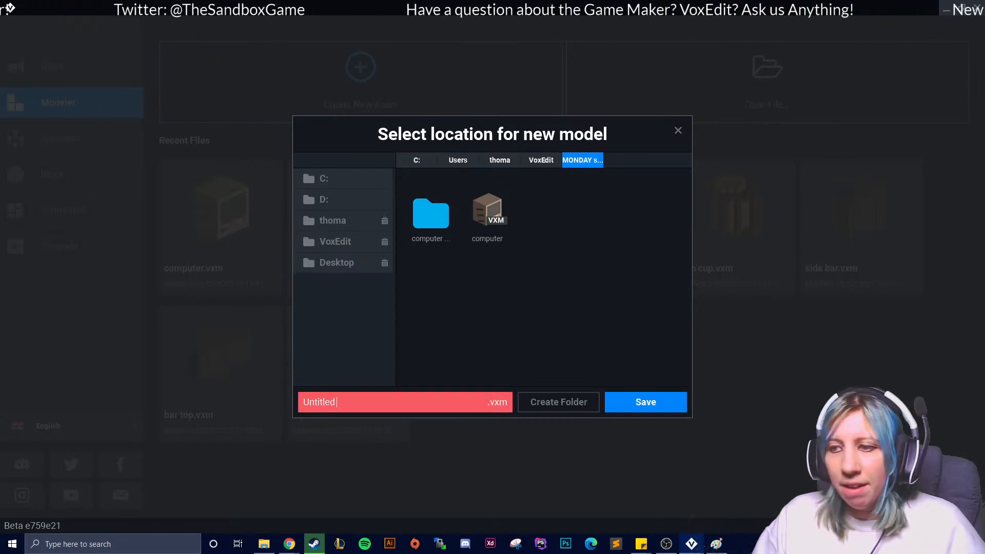
{"action": "key", "text": "ctrl+a"}
{"action": "type", "text": "desk"}
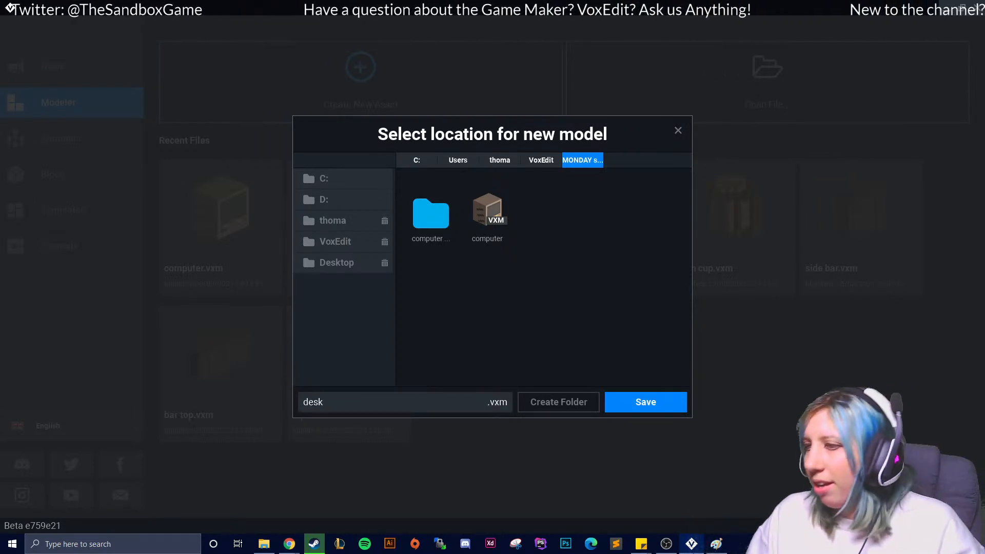
{"action": "key", "text": "Return"}
Load a PNG colour palette from the Downloads folder into the desk model
{"action": "left_click", "coordinate": [962, 189]}
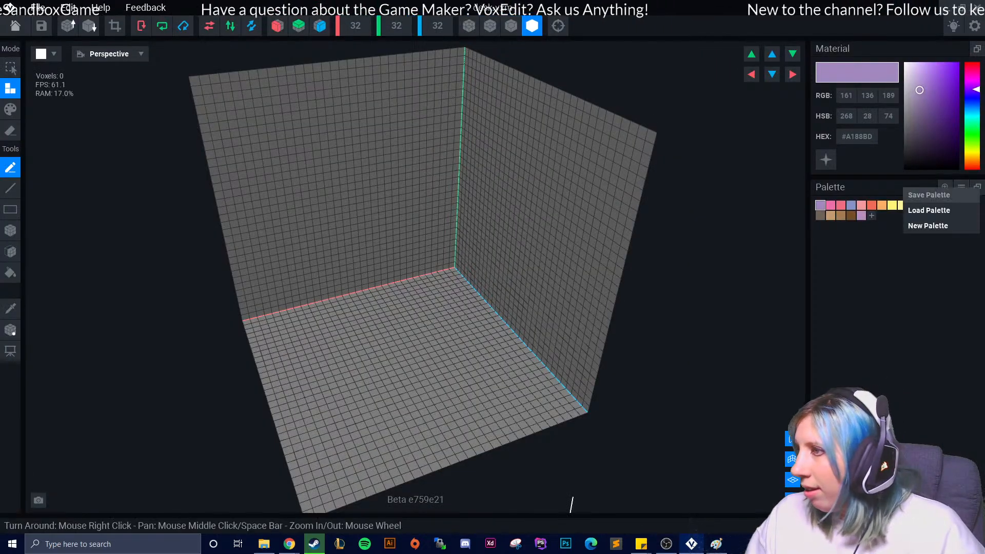
{"action": "left_click", "coordinate": [919, 208]}
{"action": "left_click", "coordinate": [333, 220]}
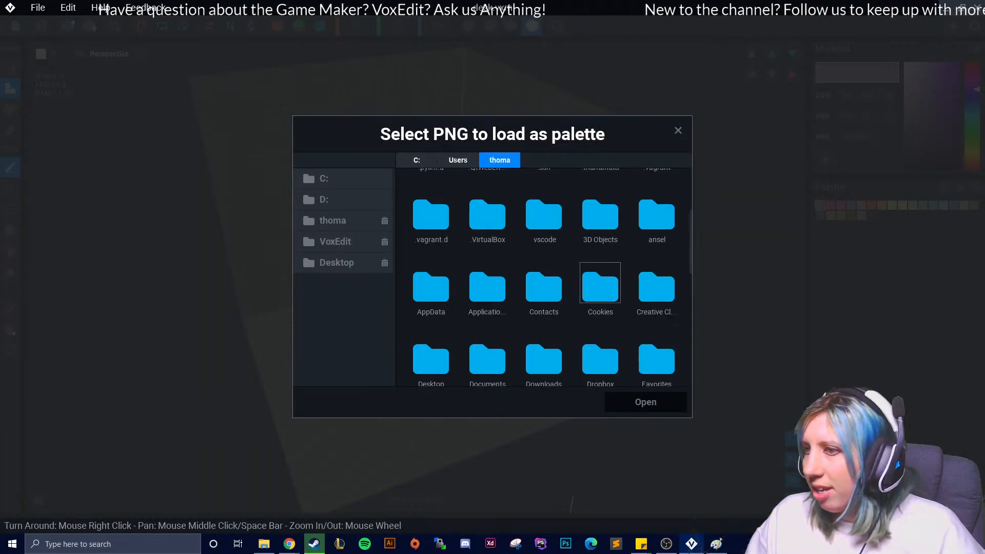
{"action": "double_click", "coordinate": [544, 359]}
{"action": "scroll", "coordinate": [600, 333], "scroll_direction": "down", "scroll_amount": 10}
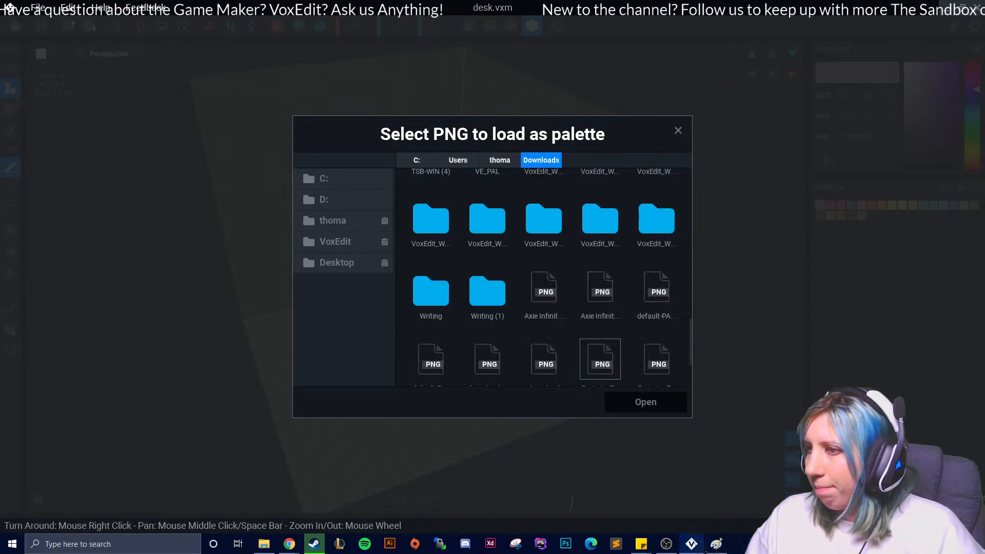
{"action": "double_click", "coordinate": [600, 332]}
Set the width of the desk's empty modelling volume to 44 voxels
{"action": "right_click_drag", "start_coordinate": [459, 251], "coordinate": [395, 252]}
{"action": "scroll", "coordinate": [334, 371], "scroll_direction": "down", "scroll_amount": 3}
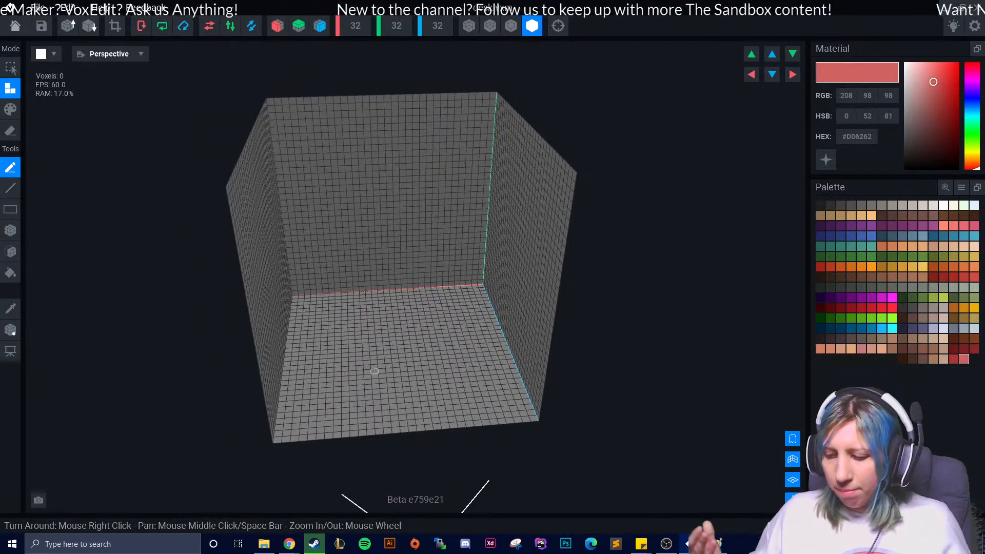
{"action": "left_click", "coordinate": [357, 25]}
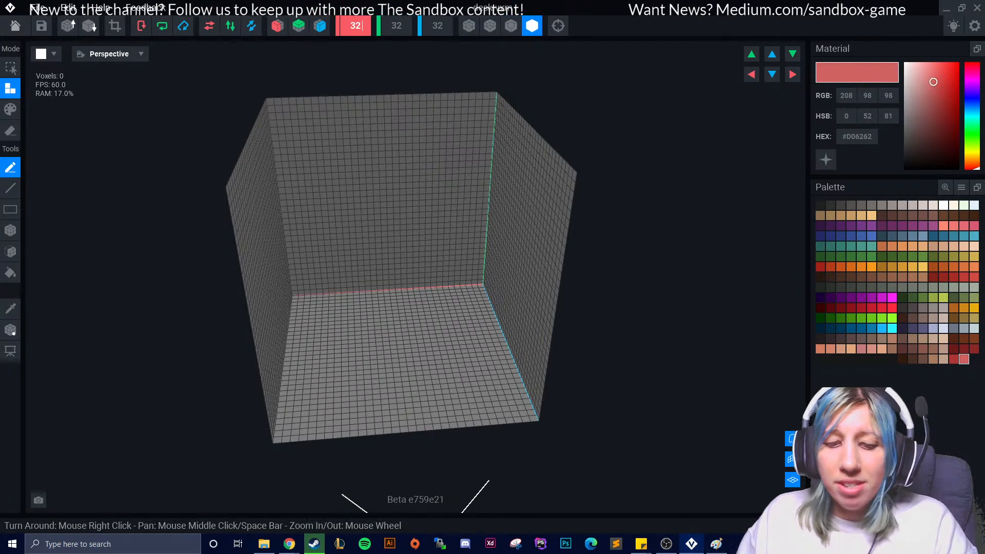
{"action": "key", "text": "Return"}
{"action": "left_click", "coordinate": [358, 26]}
{"action": "key", "text": "BackSpace"}
{"action": "type", "text": "44"}
{"action": "key", "text": "Return"}
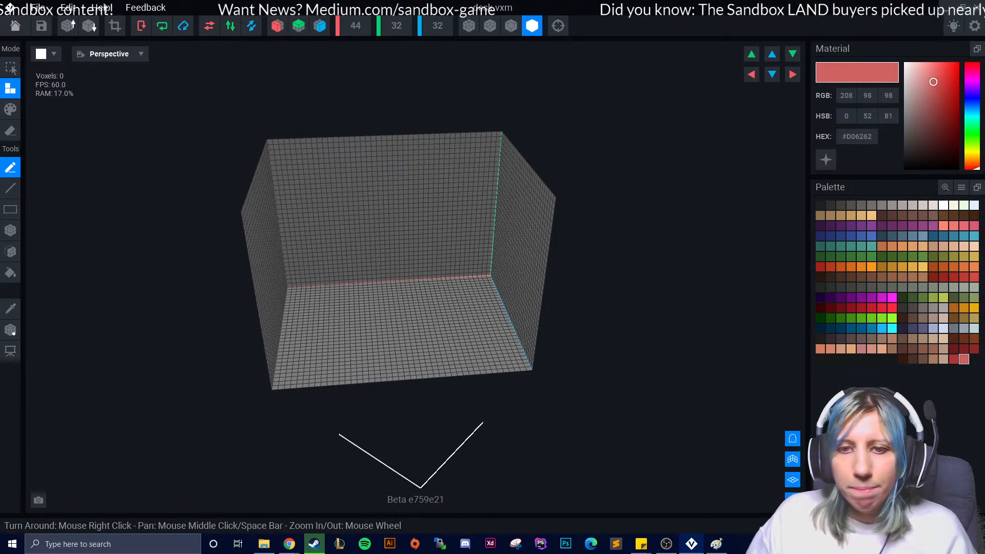
Set the modelling volume's height to 44 voxels and its width to 50 voxels
{"action": "right_click_drag", "start_coordinate": [413, 152], "coordinate": [416, 152]}
{"action": "scroll", "coordinate": [418, 156], "scroll_direction": "up", "scroll_amount": 3}
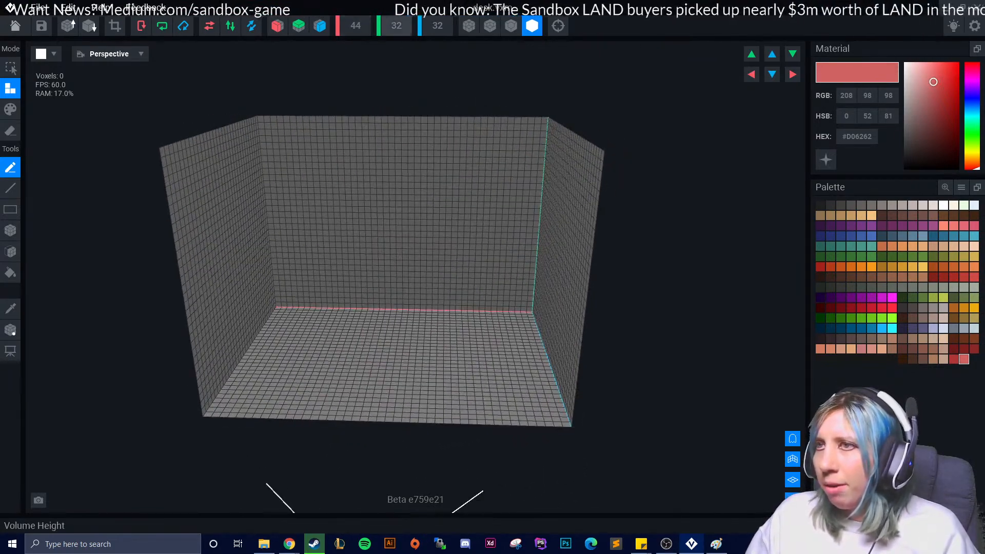
{"action": "left_click", "coordinate": [397, 26]}
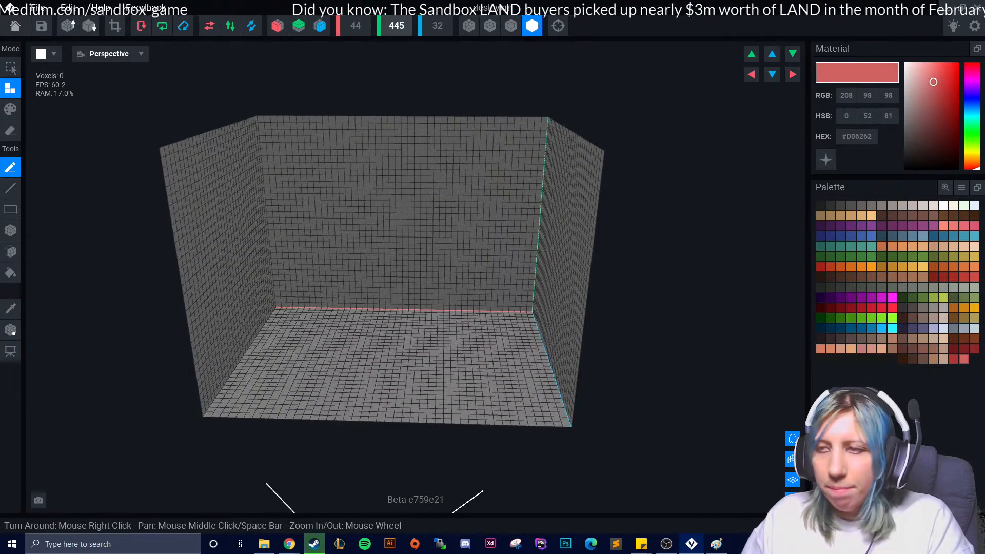
{"action": "key", "text": "Return"}
{"action": "left_click", "coordinate": [356, 26]}
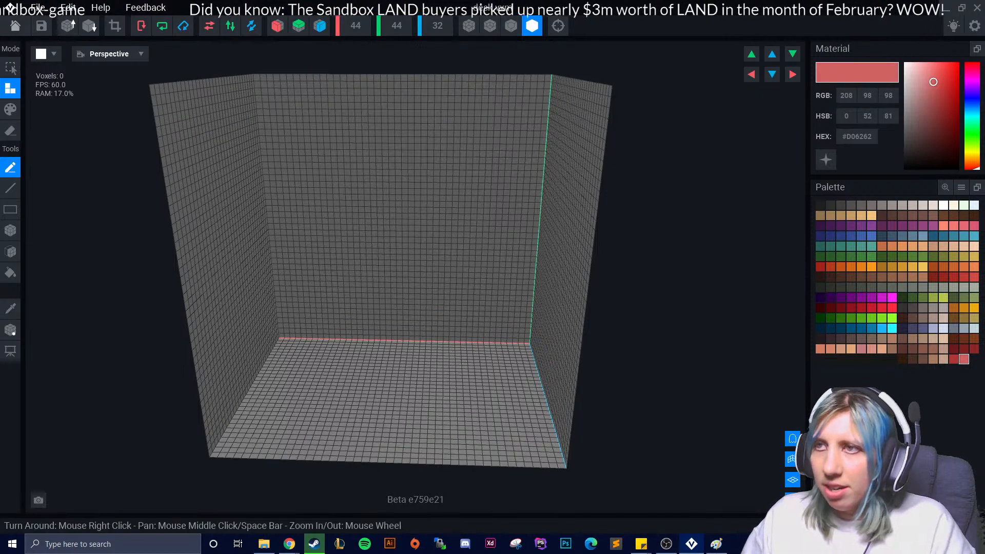
{"action": "right_click_drag", "start_coordinate": [455, 205], "coordinate": [461, 205]}
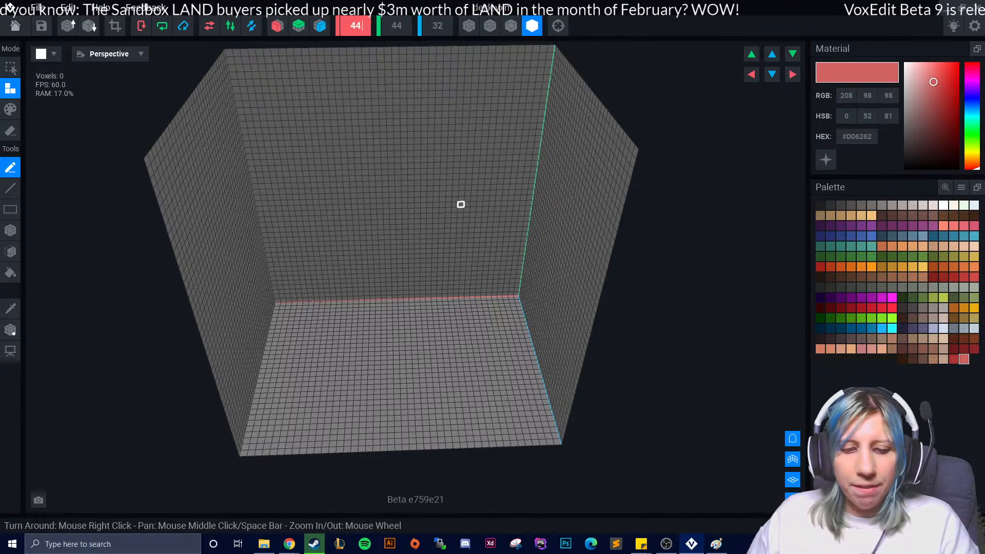
{"action": "type", "text": "50"}
{"action": "key", "text": "Return"}
{"action": "right_click_drag", "start_coordinate": [450, 310], "coordinate": [459, 316]}
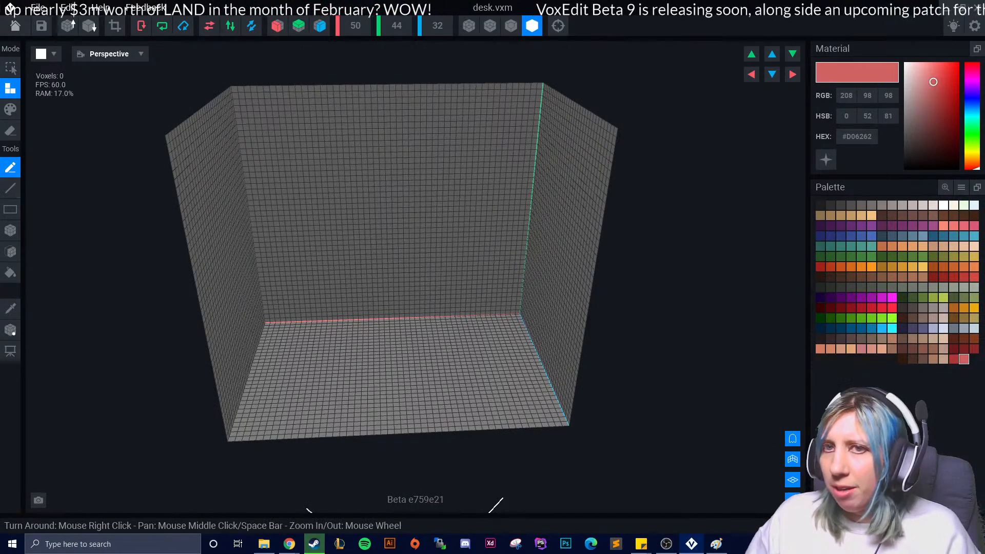
Box out two 3-by-3-voxel sample swatches on the back wall in the browns #66463D and #573B34
{"action": "left_click", "coordinate": [11, 231]}
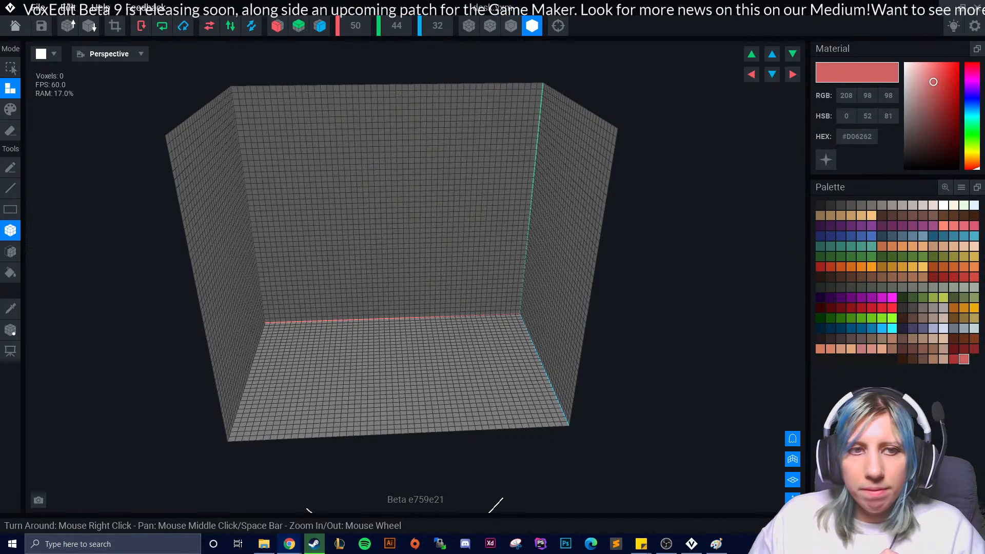
{"action": "right_click_drag", "start_coordinate": [499, 405], "coordinate": [400, 251]}
{"action": "scroll", "coordinate": [455, 394], "scroll_direction": "up", "scroll_amount": 5}
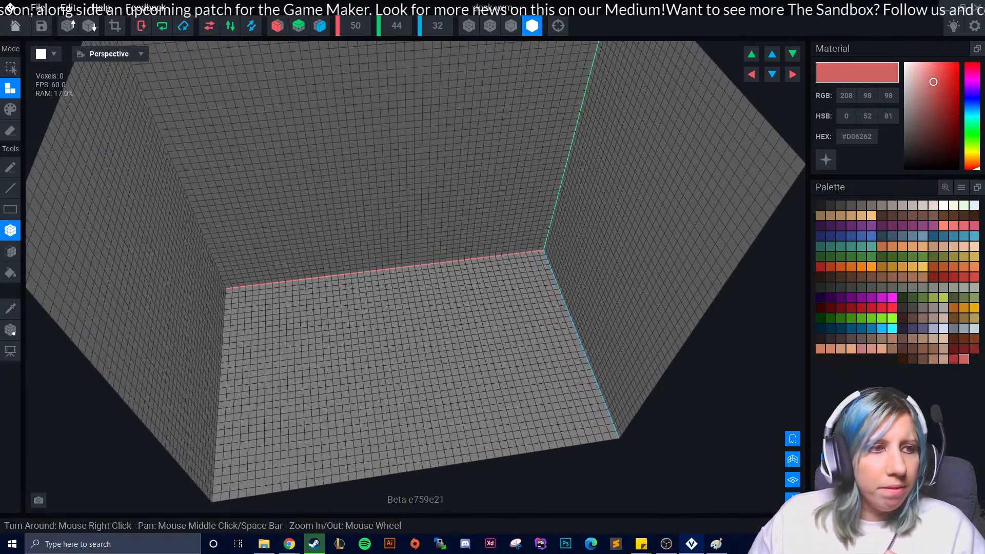
{"action": "right_click_drag", "start_coordinate": [371, 352], "coordinate": [363, 345]}
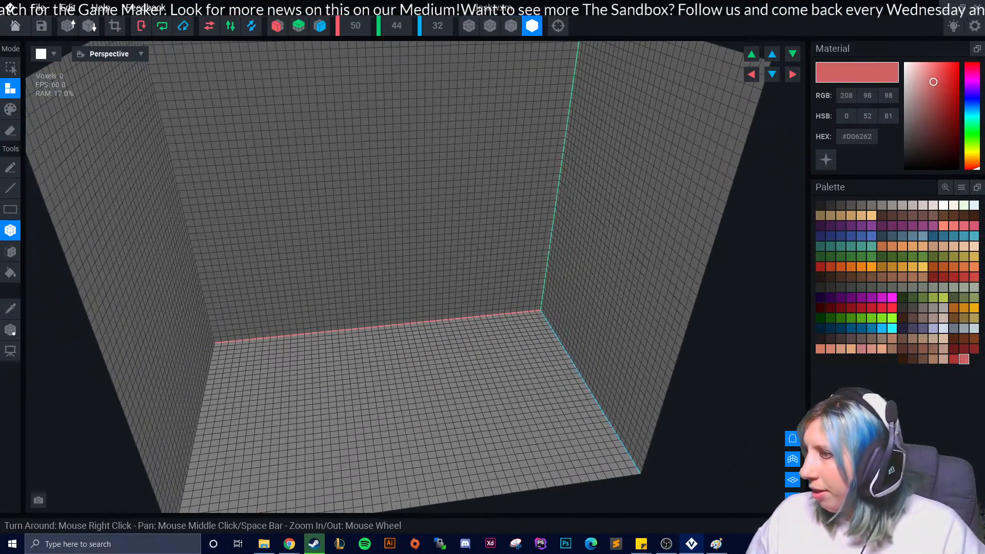
{"action": "mouse_move", "coordinate": [563, 329]}
{"action": "right_mouse_down"}
{"action": "mouse_move", "coordinate": [528, 339]}
{"action": "mouse_move", "coordinate": [555, 331]}
{"action": "mouse_move", "coordinate": [554, 346]}
{"action": "right_mouse_up"}
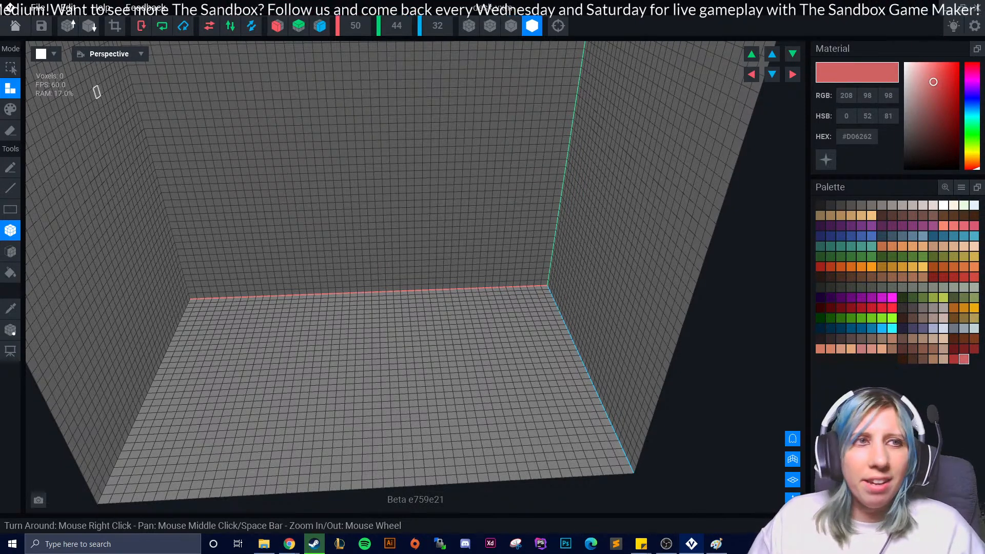
{"action": "left_click", "coordinate": [862, 277]}
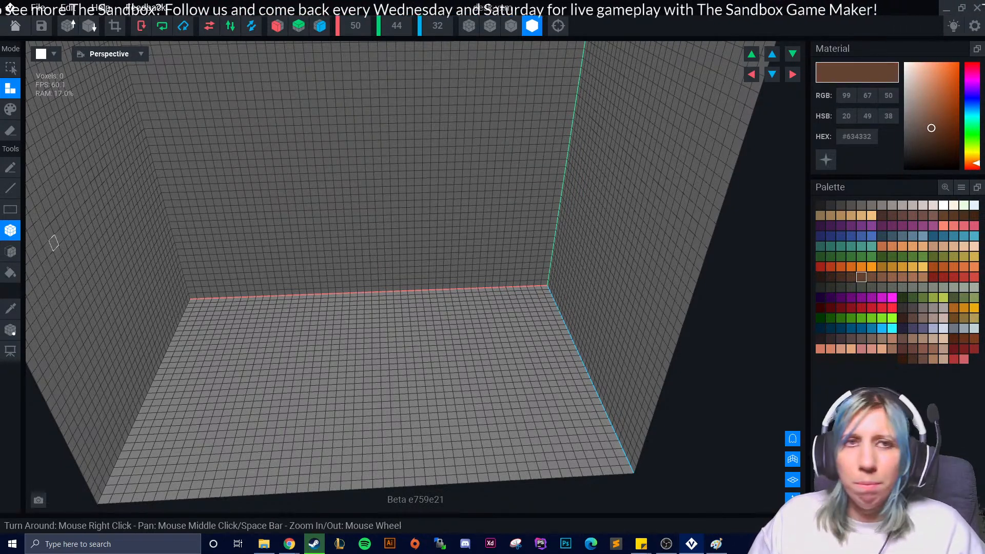
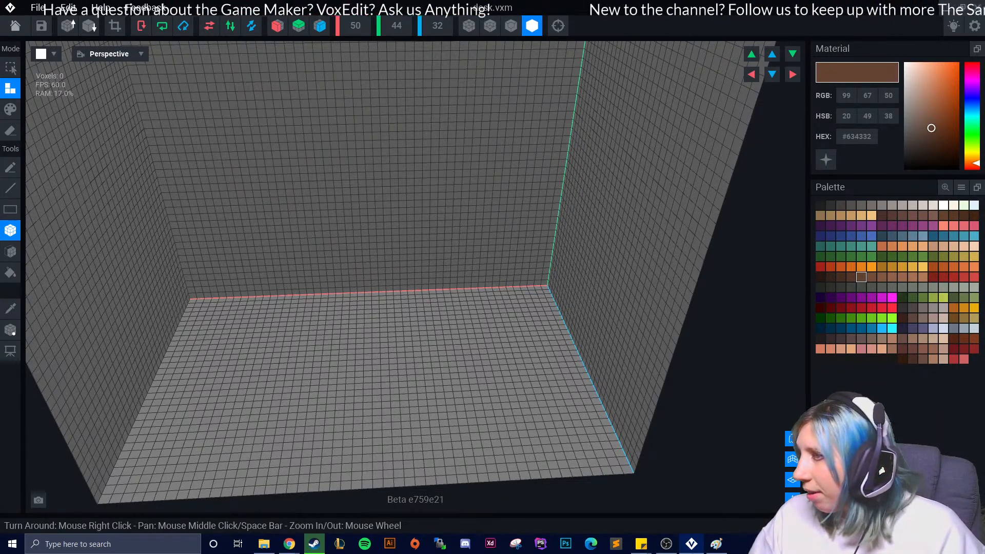
{"action": "left_click", "coordinate": [903, 216]}
{"action": "middle_click_drag", "start_coordinate": [362, 260], "coordinate": [373, 290]}
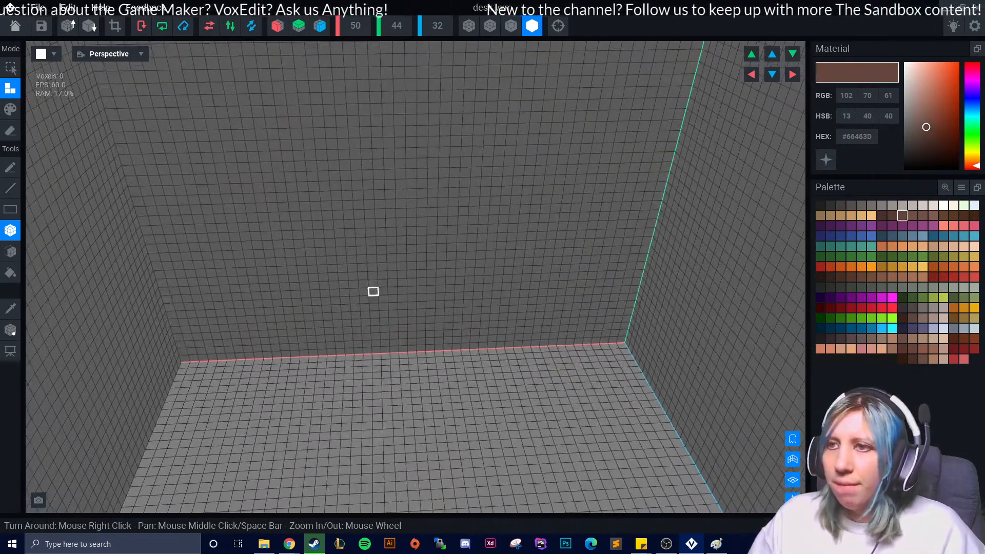
{"action": "right_click_drag", "start_coordinate": [373, 291], "coordinate": [355, 257]}
{"action": "scroll", "coordinate": [312, 236], "scroll_direction": "up", "scroll_amount": 2}
{"action": "middle_click_drag", "start_coordinate": [313, 236], "coordinate": [365, 269]}
{"action": "left_click", "coordinate": [511, 25]}
{"action": "scroll", "coordinate": [482, 218], "scroll_direction": "up", "scroll_amount": 1}
{"action": "left_click", "coordinate": [892, 215]}
{"action": "left_click_drag", "start_coordinate": [384, 259], "coordinate": [419, 275]}
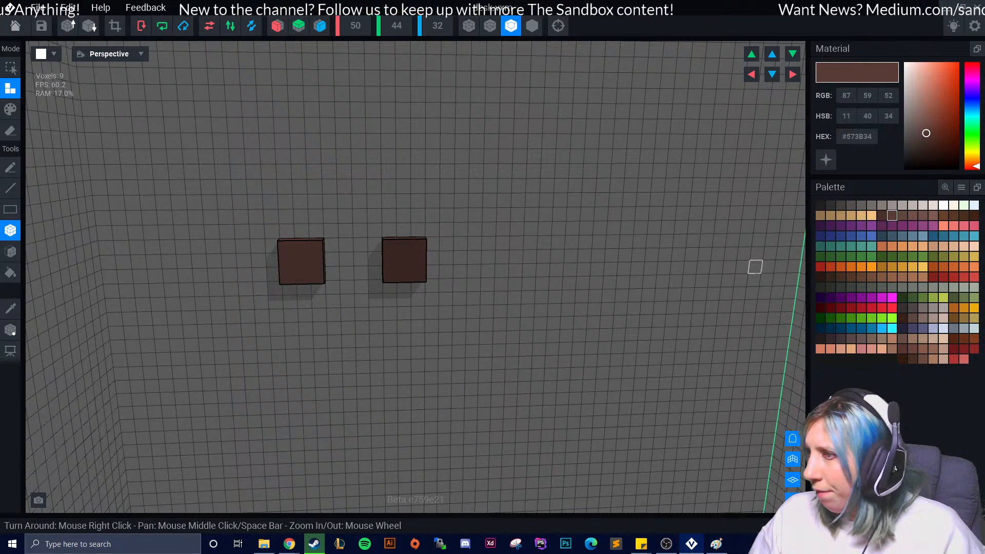
Add a third 3-by-3-voxel swatch in dark brown #452E22 beside the first two on the back wall
{"action": "left_click", "coordinate": [902, 318]}
{"action": "left_click", "coordinate": [913, 318]}
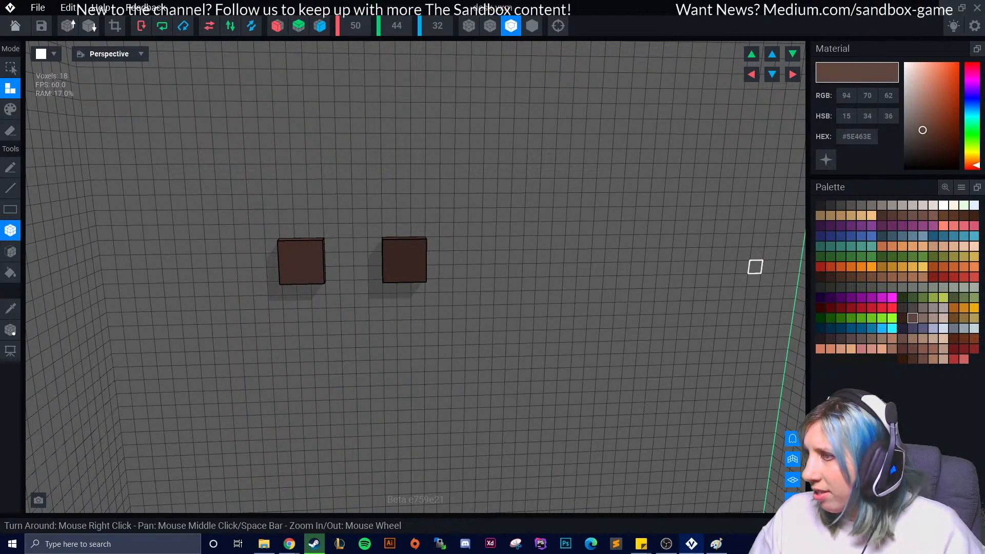
{"action": "left_click", "coordinate": [840, 277]}
{"action": "left_click_drag", "start_coordinate": [518, 272], "coordinate": [518, 273]}
{"action": "right_click_drag", "start_coordinate": [477, 293], "coordinate": [629, 367]}
{"action": "middle_click_drag", "start_coordinate": [629, 367], "coordinate": [531, 337]}
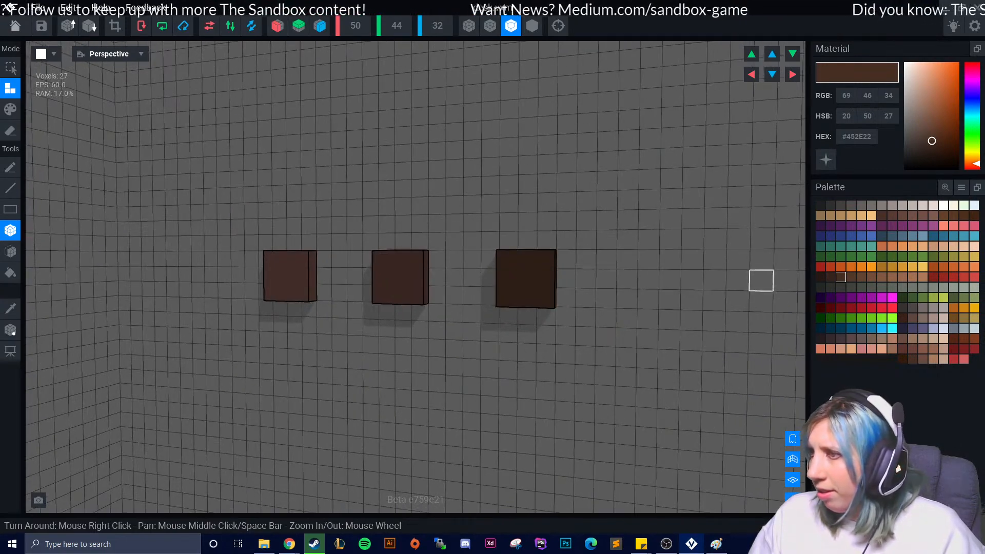
Add two more swatches in browns #634332 and #694D43 to the row and compare all the samples up close
{"action": "left_click", "coordinate": [861, 277]}
{"action": "mouse_move", "coordinate": [627, 260]}
{"action": "left_mouse_down"}
{"action": "mouse_move", "coordinate": [649, 299]}
{"action": "mouse_move", "coordinate": [674, 301]}
{"action": "left_mouse_up"}
{"action": "mouse_move", "coordinate": [563, 387]}
{"action": "right_mouse_down"}
{"action": "mouse_move", "coordinate": [579, 395]}
{"action": "mouse_move", "coordinate": [548, 374]}
{"action": "right_mouse_up"}
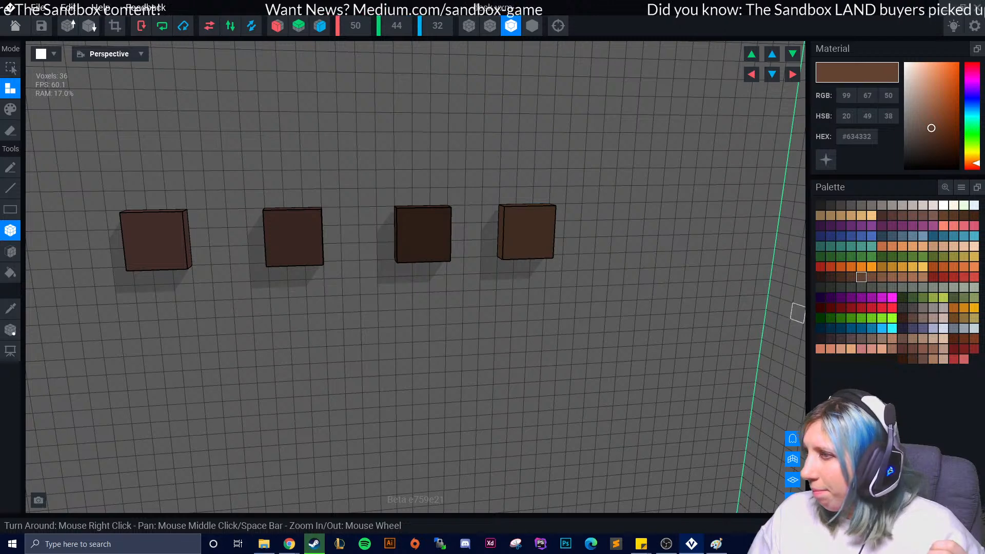
{"action": "left_click", "coordinate": [902, 338]}
{"action": "left_click_drag", "start_coordinate": [588, 211], "coordinate": [622, 247]}
{"action": "right_click_drag", "start_coordinate": [637, 289], "coordinate": [581, 266]}
{"action": "right_click_drag", "start_coordinate": [322, 303], "coordinate": [408, 228]}
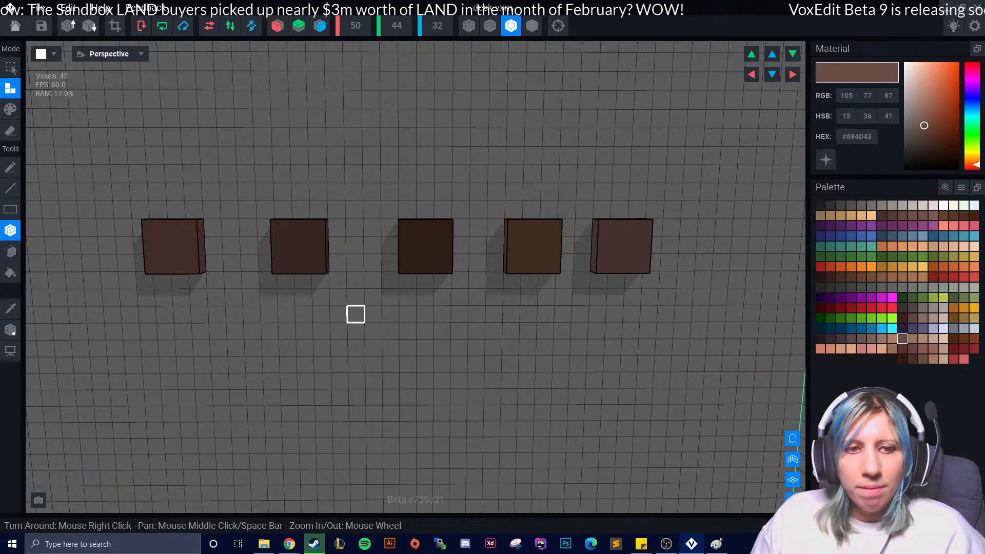
{"action": "right_click_drag", "start_coordinate": [338, 314], "coordinate": [394, 253]}
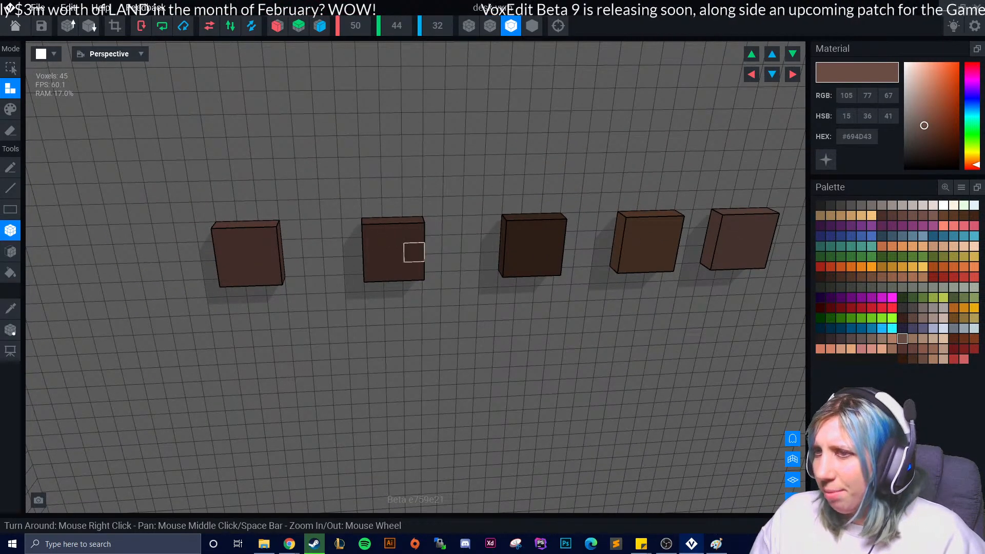
{"action": "scroll", "coordinate": [414, 252], "scroll_direction": "up", "scroll_amount": 5}
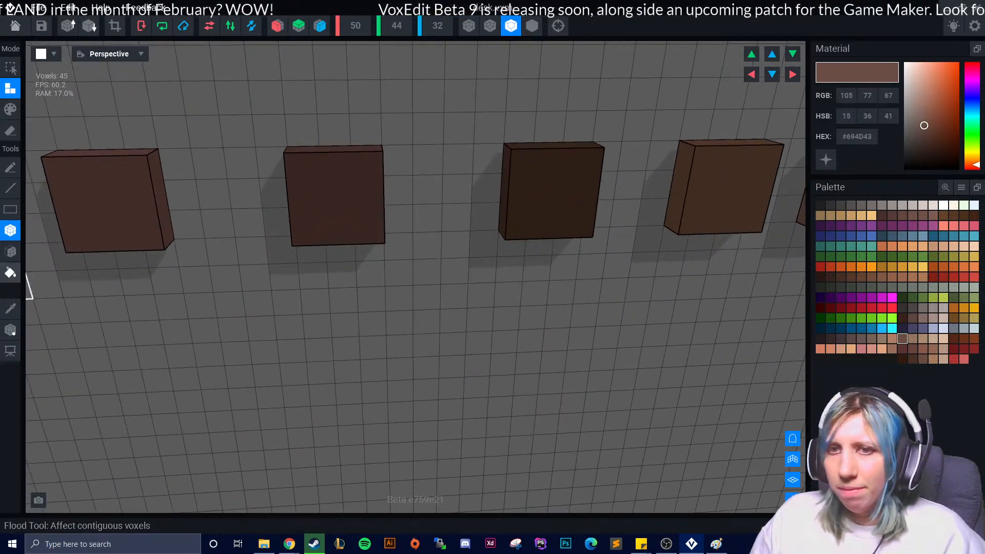
Erase the rejected sample swatches, keeping only the #573B34 and #452E22 ones for comparison
{"action": "left_click", "coordinate": [10, 252]}
{"action": "left_click", "coordinate": [10, 131]}
{"action": "left_click", "coordinate": [105, 203]}
{"action": "middle_click_drag", "start_coordinate": [626, 213], "coordinate": [477, 245]}
{"action": "left_click", "coordinate": [591, 211]}
{"action": "mouse_move", "coordinate": [470, 287]}
{"action": "right_mouse_down"}
{"action": "mouse_move", "coordinate": [479, 288]}
{"action": "mouse_move", "coordinate": [437, 286]}
{"action": "right_mouse_up"}
{"action": "left_click", "coordinate": [471, 316]}
{"action": "mouse_move", "coordinate": [471, 317]}
{"action": "right_mouse_down"}
{"action": "mouse_move", "coordinate": [403, 389]}
{"action": "mouse_move", "coordinate": [391, 363]}
{"action": "mouse_move", "coordinate": [326, 375]}
{"action": "right_mouse_up"}
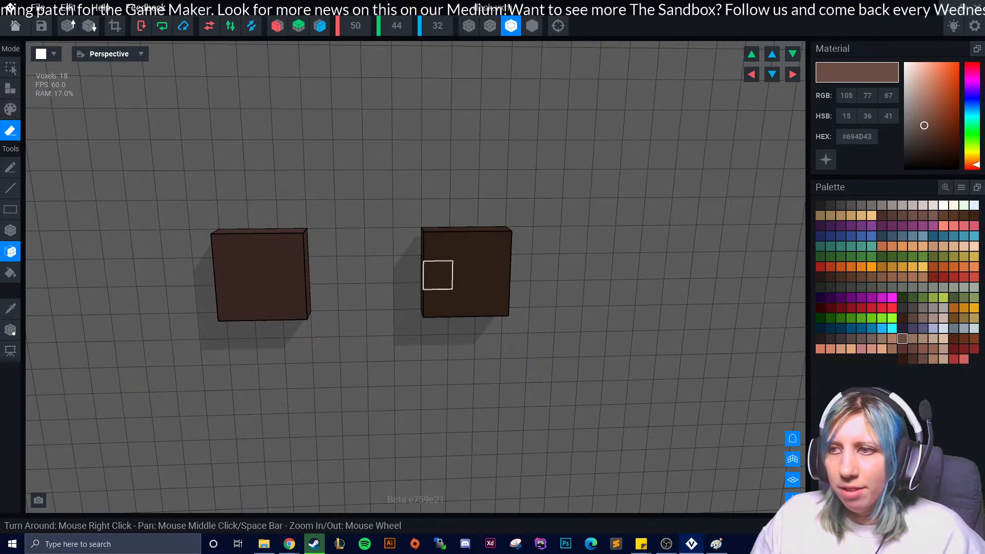
{"action": "scroll", "coordinate": [260, 278], "scroll_direction": "down", "scroll_amount": 5}
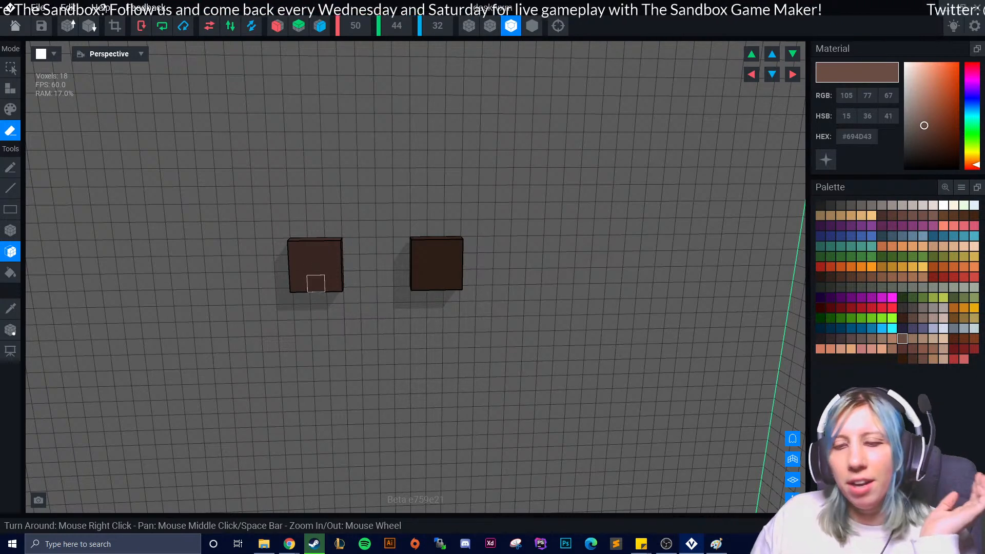
Sample the #452E22 colour from its swatch and erase both remaining swatches from the back wall
{"action": "left_click", "coordinate": [315, 265]}
{"action": "left_click", "coordinate": [10, 308]}
{"action": "left_click", "coordinate": [437, 265]}
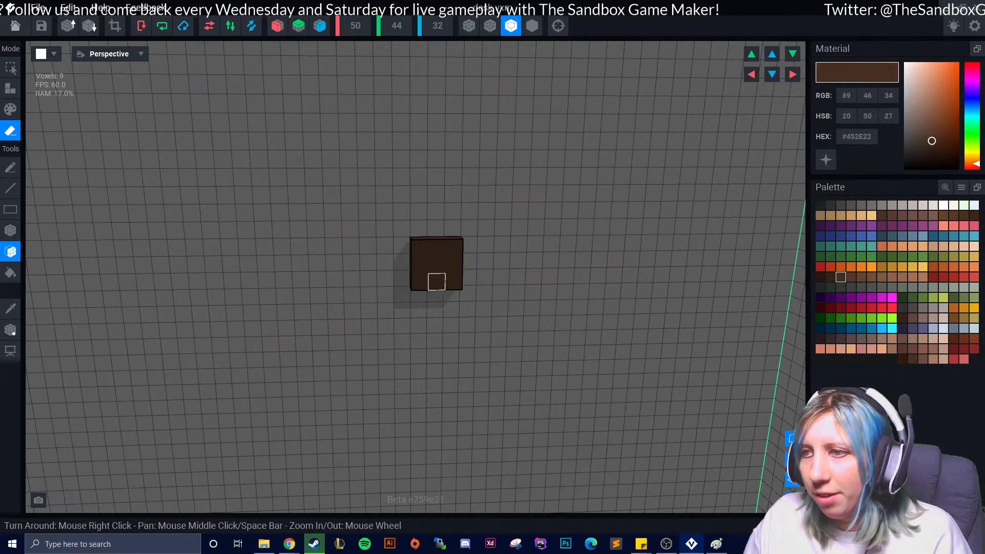
{"action": "left_click", "coordinate": [10, 89]}
{"action": "scroll", "coordinate": [262, 356], "scroll_direction": "down", "scroll_amount": 3}
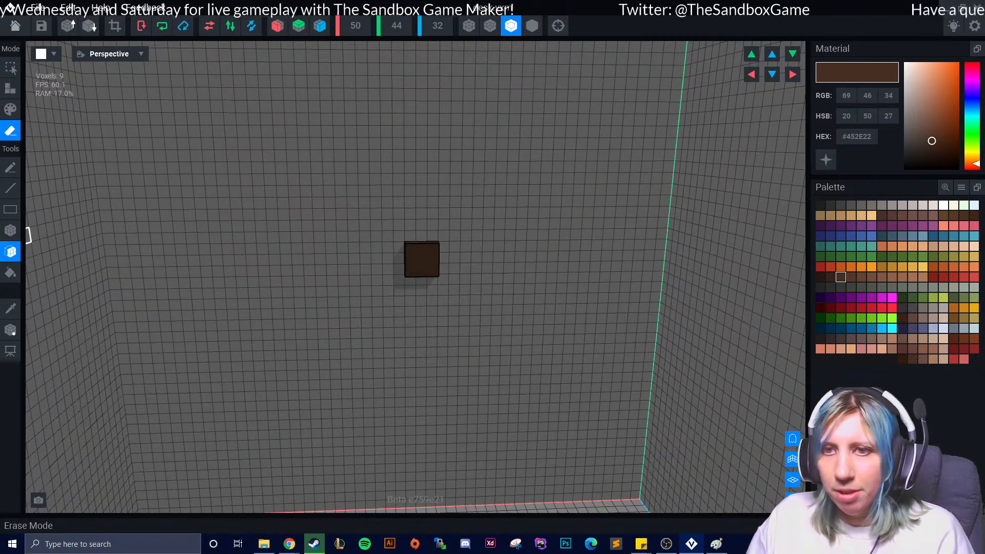
{"action": "left_click", "coordinate": [420, 259]}
Build a solid #452E22 slab for the desktop high in the volume, extending it from the back wall towards the front
{"action": "left_click", "coordinate": [11, 231]}
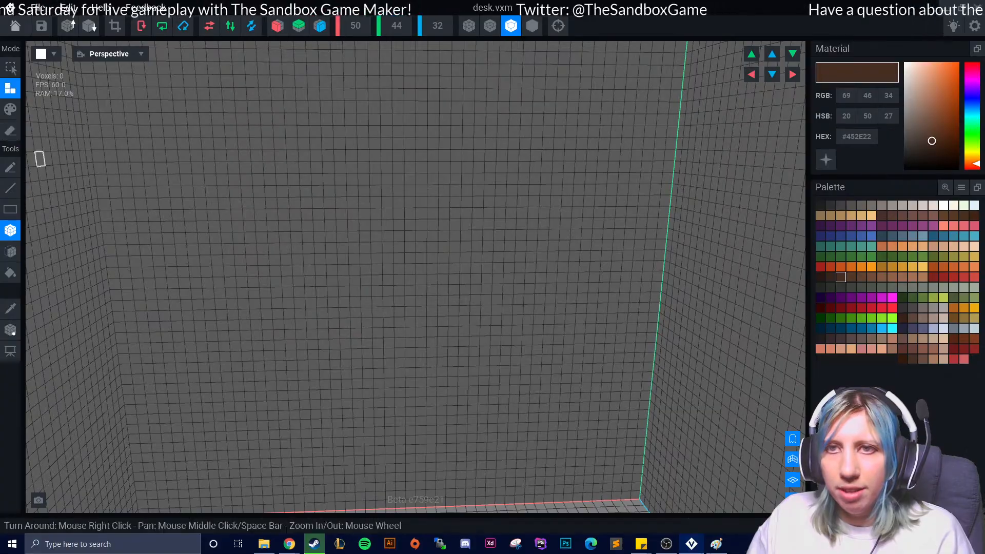
{"action": "scroll", "coordinate": [301, 345], "scroll_direction": "down", "scroll_amount": 4}
{"action": "right_click_drag", "start_coordinate": [301, 345], "coordinate": [312, 403]}
{"action": "scroll", "coordinate": [258, 420], "scroll_direction": "up", "scroll_amount": 2}
{"action": "right_click_drag", "start_coordinate": [258, 420], "coordinate": [319, 339]}
{"action": "left_click", "coordinate": [11, 251]}
{"action": "mouse_move", "coordinate": [354, 94]}
{"action": "left_mouse_down"}
{"action": "mouse_move", "coordinate": [374, 198]}
{"action": "mouse_move", "coordinate": [364, 213]}
{"action": "left_mouse_up"}
Erase whole face layers from the brown slab to trim it into the desktop
{"action": "left_click", "coordinate": [10, 131]}
{"action": "left_click_drag", "start_coordinate": [339, 255], "coordinate": [342, 269]}
{"action": "mouse_move", "coordinate": [342, 269]}
{"action": "right_mouse_down"}
{"action": "mouse_move", "coordinate": [360, 281]}
{"action": "mouse_move", "coordinate": [376, 264]}
{"action": "right_mouse_up"}
{"action": "left_click", "coordinate": [339, 326]}
{"action": "right_click_drag", "start_coordinate": [272, 264], "coordinate": [332, 259]}
{"action": "left_click", "coordinate": [413, 237]}
{"action": "mouse_move", "coordinate": [413, 237]}
{"action": "right_mouse_down"}
{"action": "mouse_move", "coordinate": [534, 293]}
{"action": "mouse_move", "coordinate": [616, 281]}
{"action": "mouse_move", "coordinate": [567, 278]}
{"action": "mouse_move", "coordinate": [393, 202]}
{"action": "right_mouse_up"}
{"action": "left_click", "coordinate": [534, 293]}
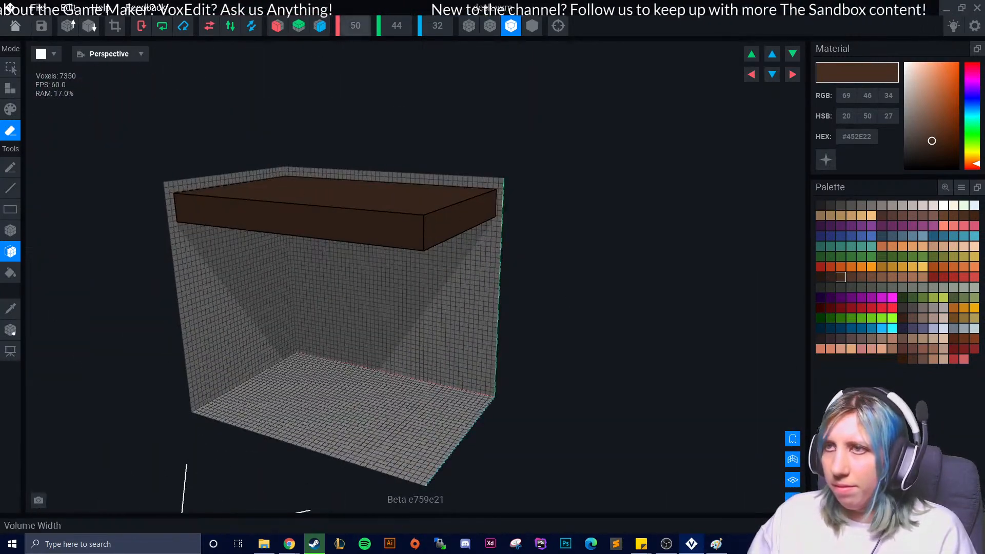
With mirroring on the X and Z axes, add matching square leg stubs near the four corners of the desktop's underside
{"action": "left_click", "coordinate": [299, 26]}
{"action": "left_click", "coordinate": [299, 26]}
{"action": "left_click", "coordinate": [277, 25]}
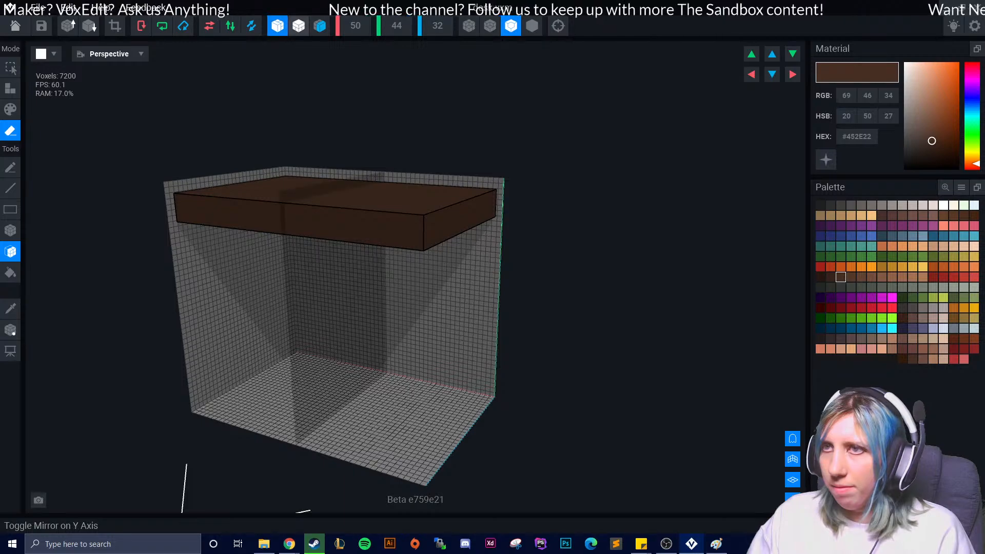
{"action": "left_click", "coordinate": [320, 26]}
{"action": "right_click_drag", "start_coordinate": [231, 205], "coordinate": [310, 291]}
{"action": "middle_click_drag", "start_coordinate": [310, 291], "coordinate": [338, 297]}
{"action": "right_click_drag", "start_coordinate": [338, 296], "coordinate": [305, 274]}
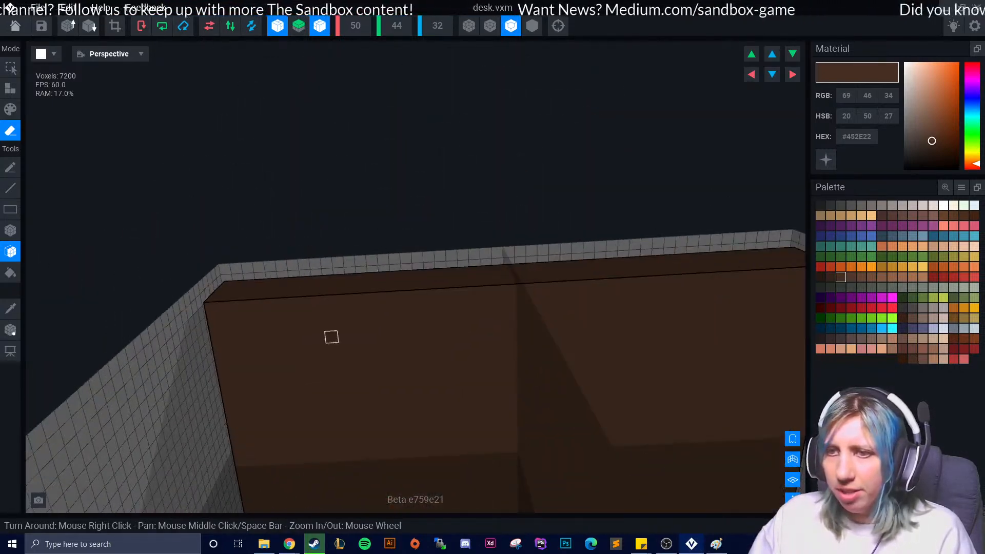
{"action": "right_click_drag", "start_coordinate": [331, 337], "coordinate": [313, 313]}
{"action": "left_click", "coordinate": [10, 230]}
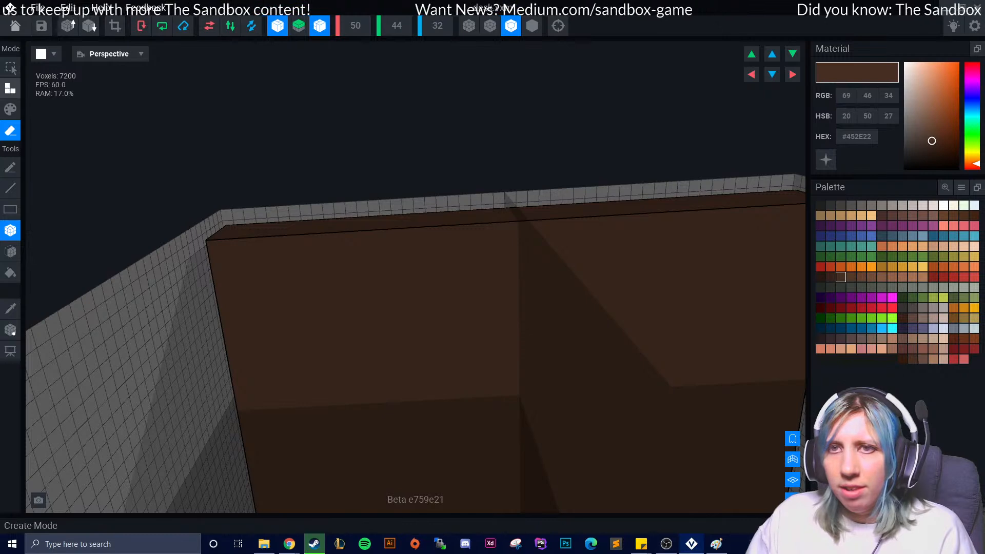
{"action": "left_click", "coordinate": [11, 89]}
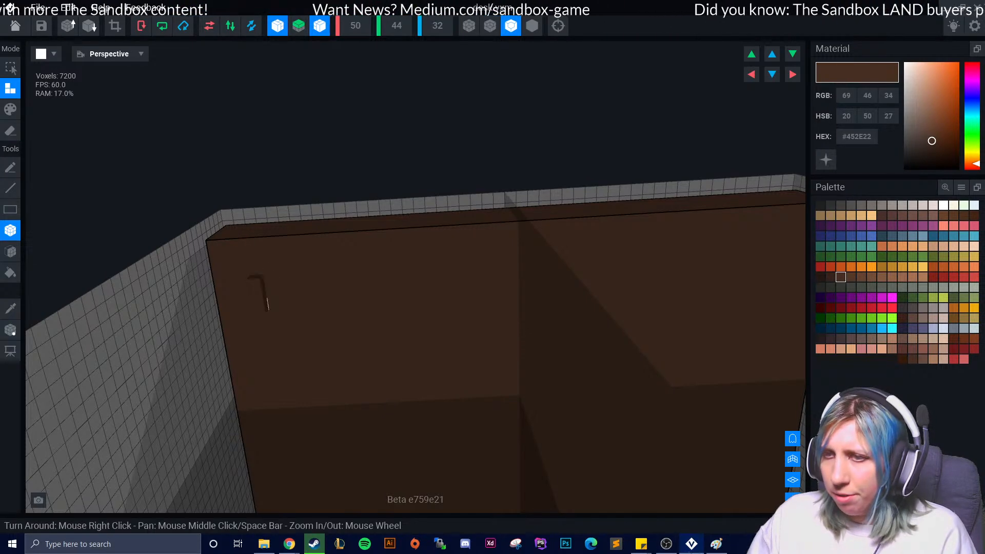
{"action": "left_click", "coordinate": [332, 323]}
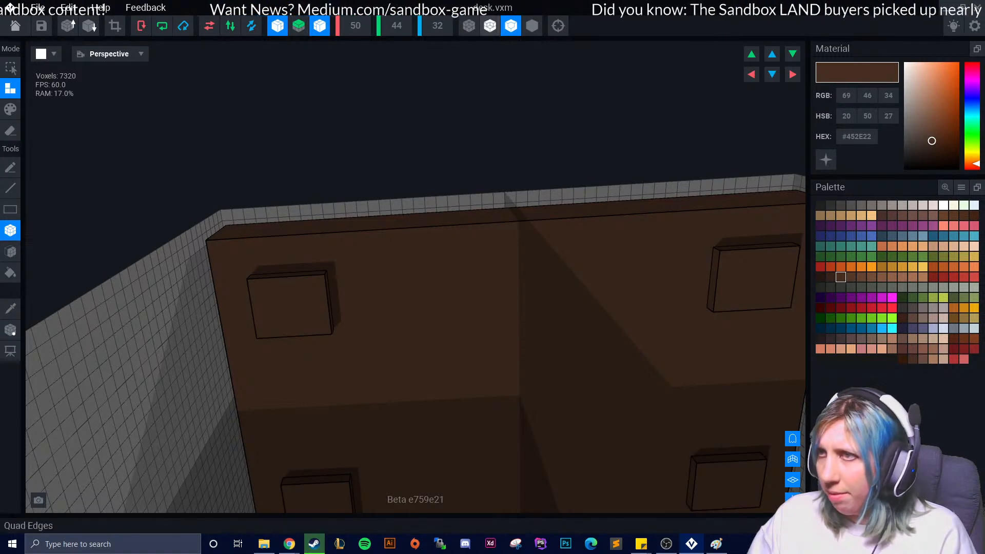
Erase face layers from the sides of the four leg stubs to make them slimmer
{"action": "right_click_drag", "start_coordinate": [399, 273], "coordinate": [368, 357]}
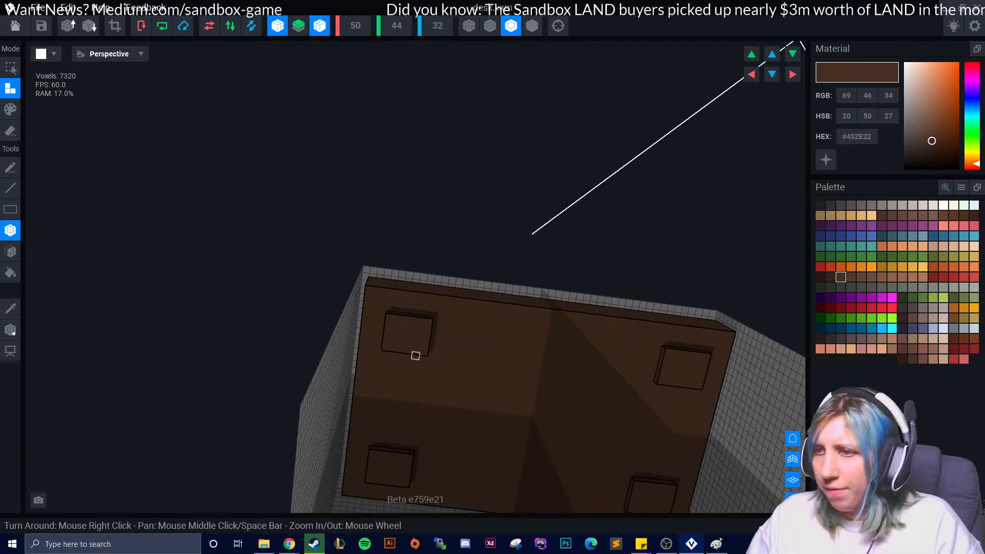
{"action": "scroll", "coordinate": [346, 319], "scroll_direction": "up", "scroll_amount": 5}
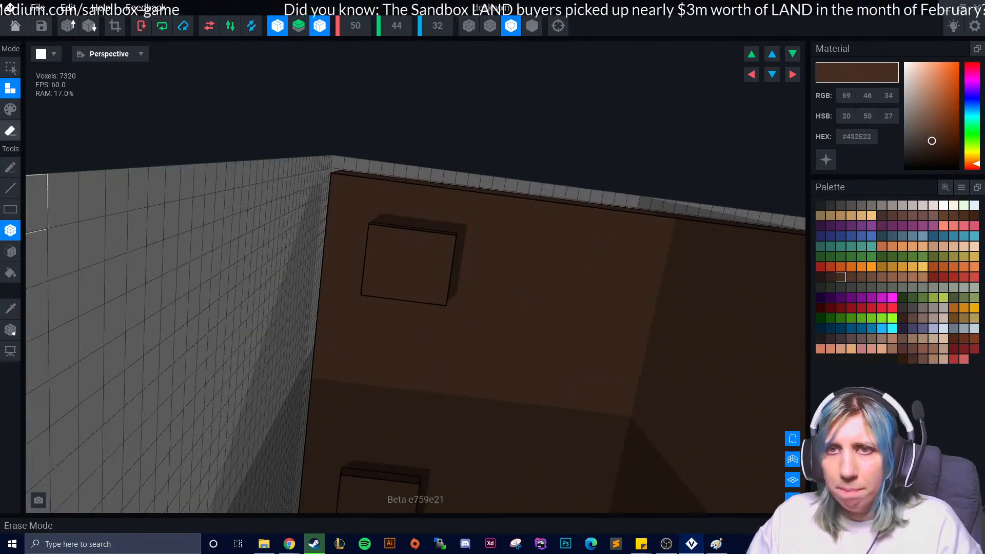
{"action": "left_click", "coordinate": [11, 131]}
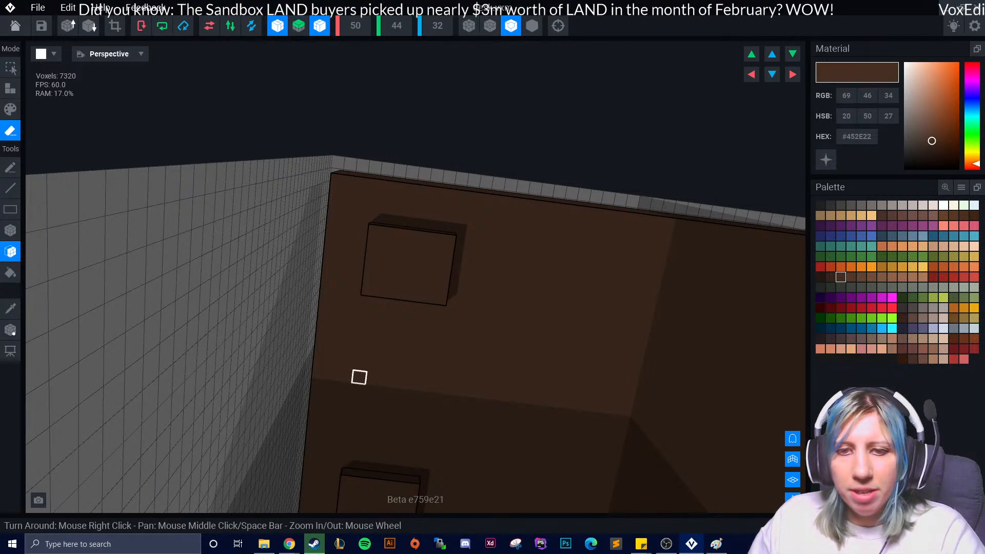
{"action": "right_click_drag", "start_coordinate": [430, 359], "coordinate": [339, 253]}
{"action": "left_click", "coordinate": [434, 235]}
{"action": "mouse_move", "coordinate": [439, 282]}
{"action": "right_mouse_down"}
{"action": "mouse_move", "coordinate": [508, 285]}
{"action": "mouse_move", "coordinate": [523, 274]}
{"action": "right_mouse_up"}
{"action": "left_click", "coordinate": [436, 276]}
{"action": "mouse_move", "coordinate": [446, 310]}
{"action": "right_mouse_down"}
{"action": "mouse_move", "coordinate": [354, 311]}
{"action": "mouse_move", "coordinate": [497, 318]}
{"action": "mouse_move", "coordinate": [539, 286]}
{"action": "mouse_move", "coordinate": [518, 292]}
{"action": "mouse_move", "coordinate": [528, 288]}
{"action": "mouse_move", "coordinate": [523, 257]}
{"action": "mouse_move", "coordinate": [561, 290]}
{"action": "mouse_move", "coordinate": [543, 288]}
{"action": "mouse_move", "coordinate": [548, 298]}
{"action": "right_mouse_up"}
{"action": "left_click", "coordinate": [455, 284]}
{"action": "left_click", "coordinate": [523, 256]}
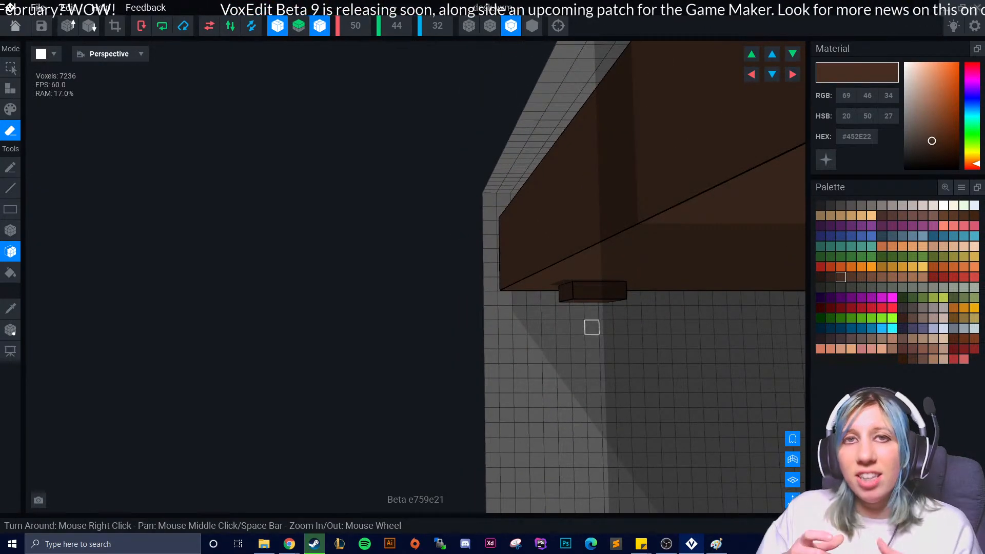
Widen the slim leg stubs by one face layer on one side, undoing the stray addition
{"action": "right_click_drag", "start_coordinate": [592, 327], "coordinate": [548, 306]}
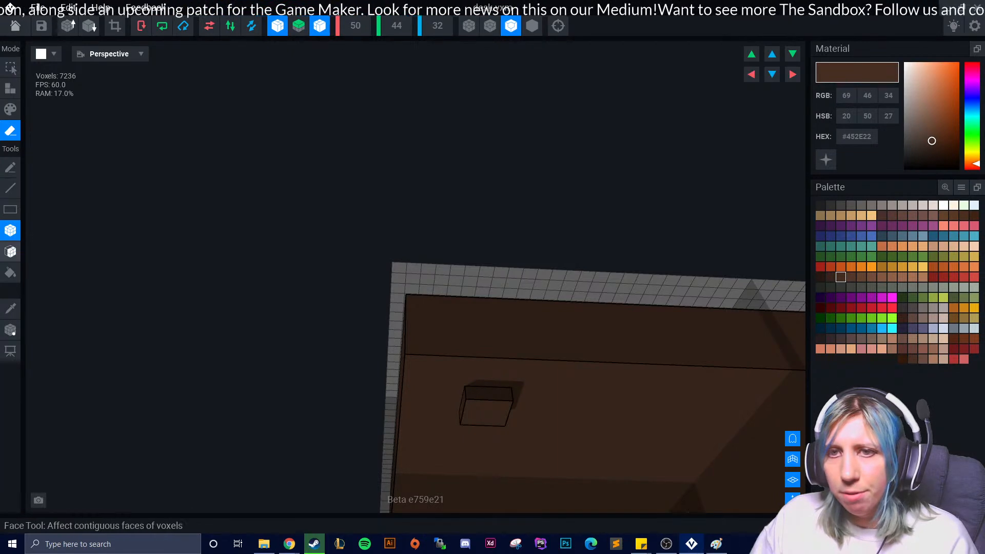
{"action": "left_click", "coordinate": [11, 252]}
{"action": "left_click", "coordinate": [10, 89]}
{"action": "mouse_move", "coordinate": [535, 383]}
{"action": "right_mouse_down"}
{"action": "mouse_move", "coordinate": [497, 409]}
{"action": "mouse_move", "coordinate": [508, 414]}
{"action": "mouse_move", "coordinate": [470, 405]}
{"action": "mouse_move", "coordinate": [502, 384]}
{"action": "mouse_move", "coordinate": [475, 422]}
{"action": "mouse_move", "coordinate": [500, 435]}
{"action": "mouse_move", "coordinate": [489, 428]}
{"action": "right_mouse_up"}
{"action": "left_click", "coordinate": [503, 413]}
{"action": "key", "text": "ctrl+z"}
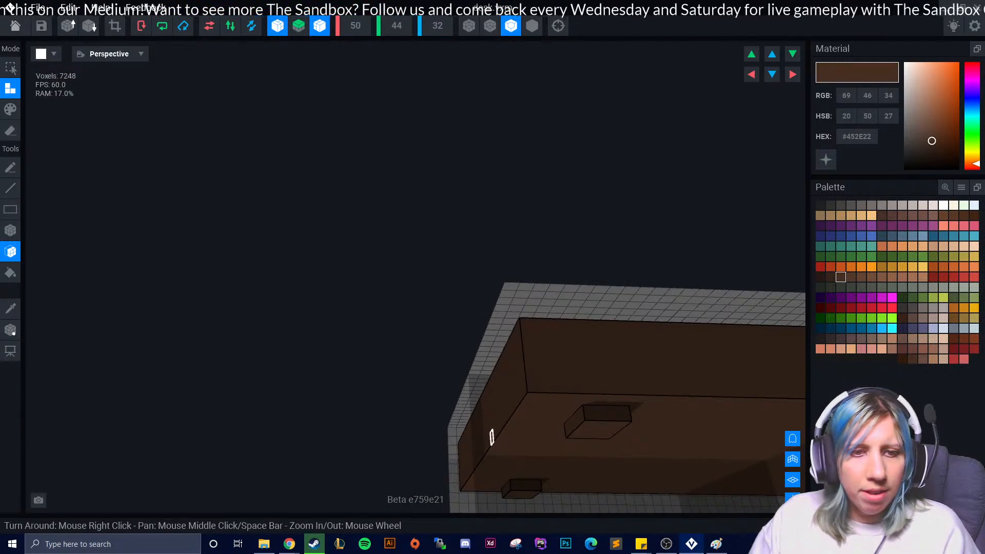
Extrude the four leg stubs from the desktop's underside down to the floor of the volume
{"action": "right_click_drag", "start_coordinate": [562, 445], "coordinate": [488, 380]}
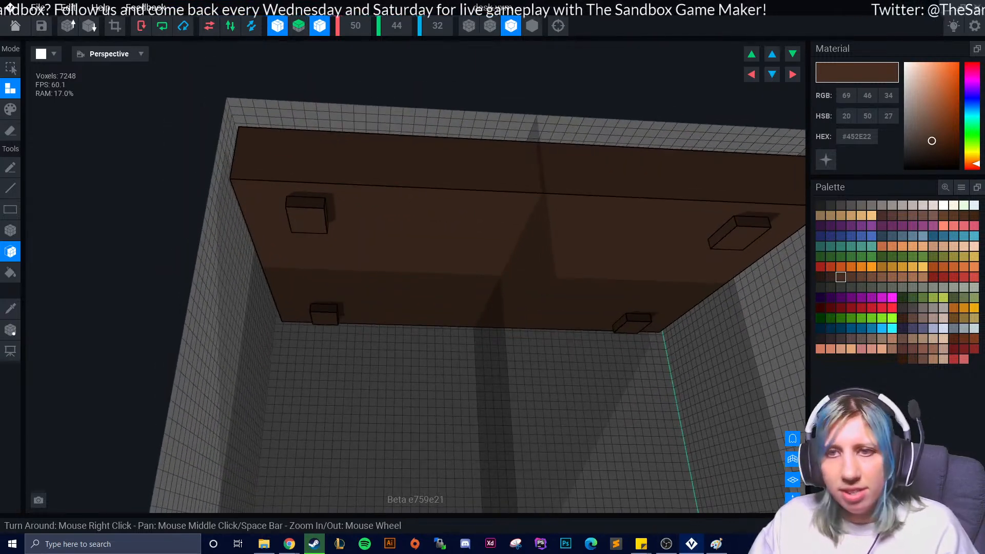
{"action": "left_click_drag", "start_coordinate": [303, 210], "coordinate": [319, 441]}
{"action": "right_click_drag", "start_coordinate": [320, 441], "coordinate": [334, 289]}
{"action": "left_click_drag", "start_coordinate": [295, 302], "coordinate": [209, 451]}
{"action": "right_click_drag", "start_coordinate": [330, 434], "coordinate": [341, 380]}
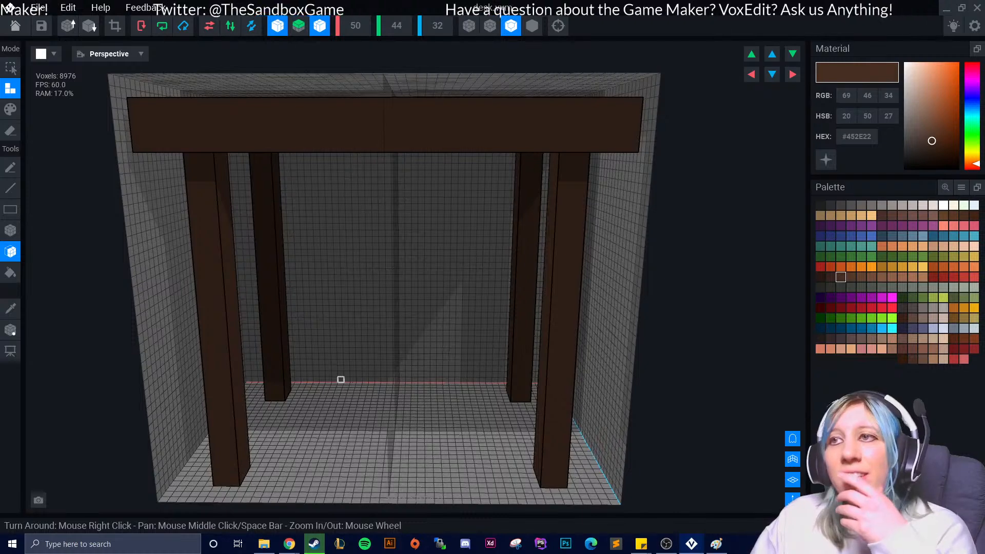
{"action": "right_click_drag", "start_coordinate": [394, 400], "coordinate": [389, 390]}
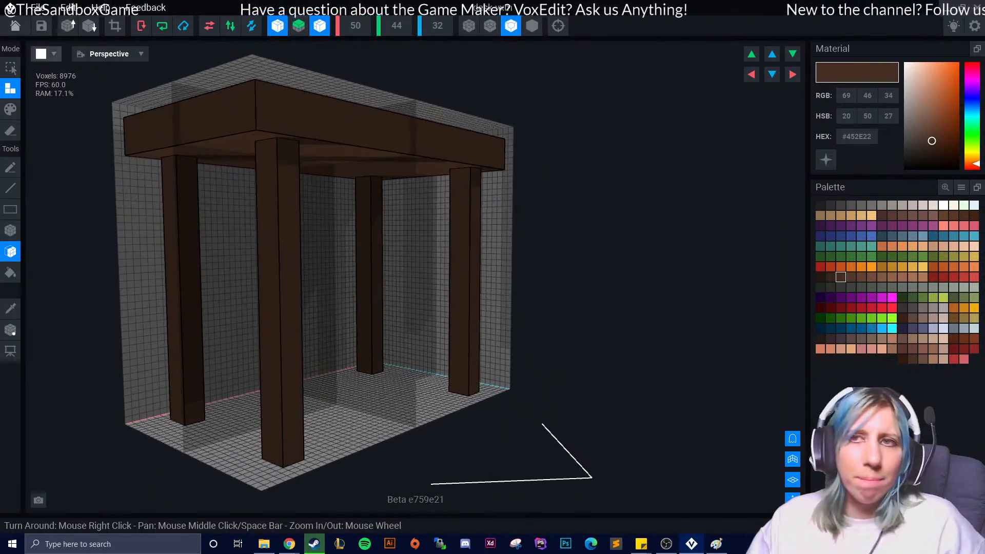
Save the desk and open the finished table rig, table finish1.vxr, in the Animator for reference
{"action": "left_click", "coordinate": [16, 25]}
{"action": "left_click", "coordinate": [401, 198]}
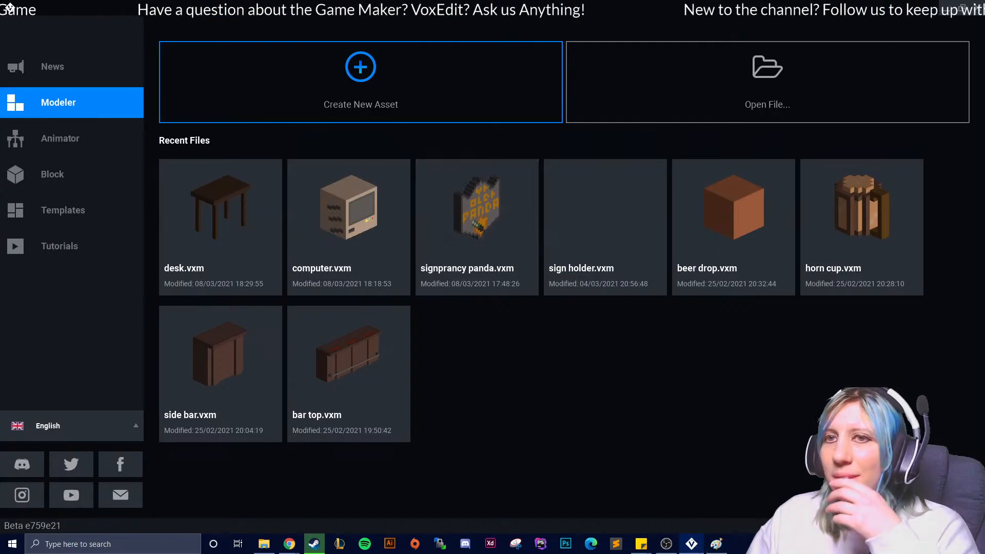
{"action": "left_click", "coordinate": [60, 138]}
{"action": "left_click", "coordinate": [349, 354]}
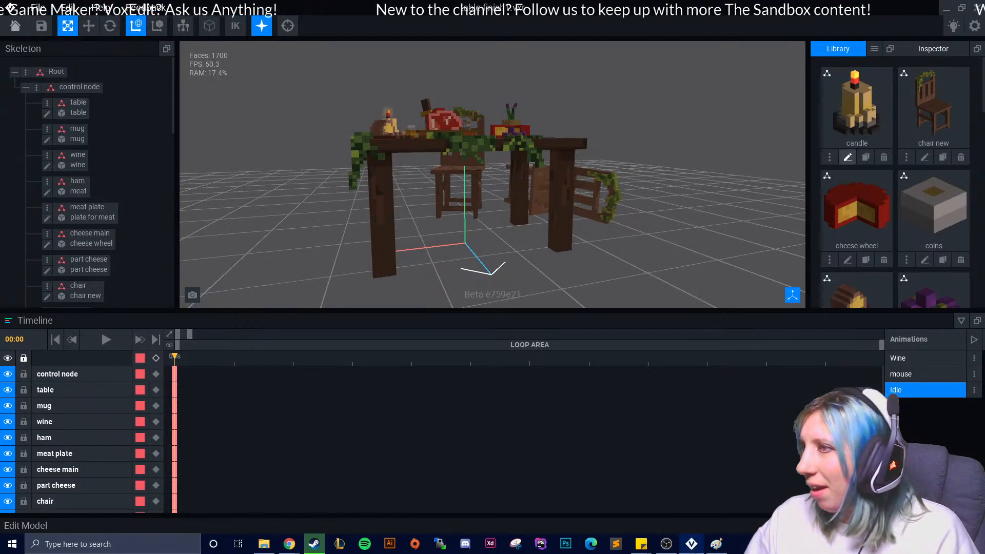
Open the rig's table model and examine the proportions of its volume, top and legs
{"action": "left_click", "coordinate": [47, 113]}
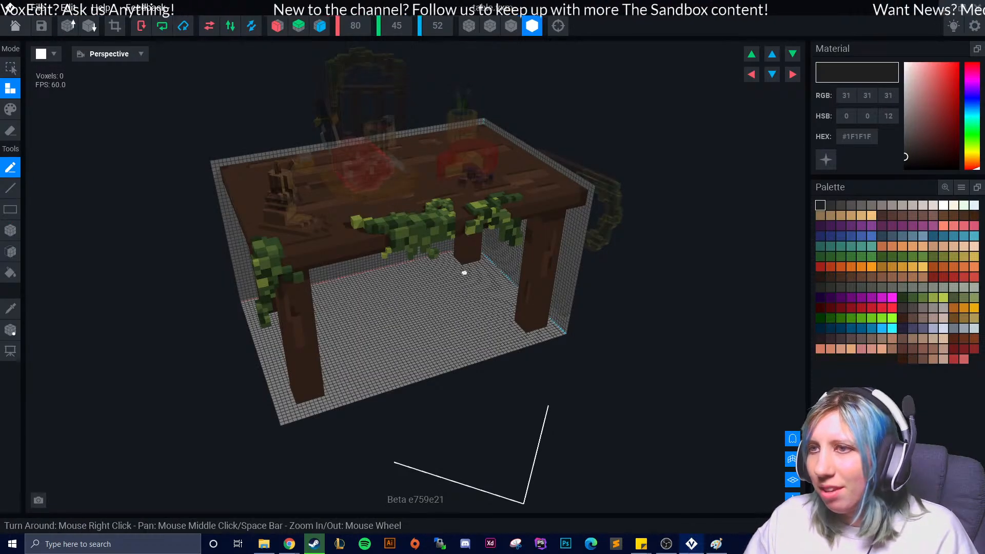
{"action": "right_click_drag", "start_coordinate": [438, 294], "coordinate": [431, 289]}
{"action": "scroll", "coordinate": [432, 294], "scroll_direction": "up", "scroll_amount": 6}
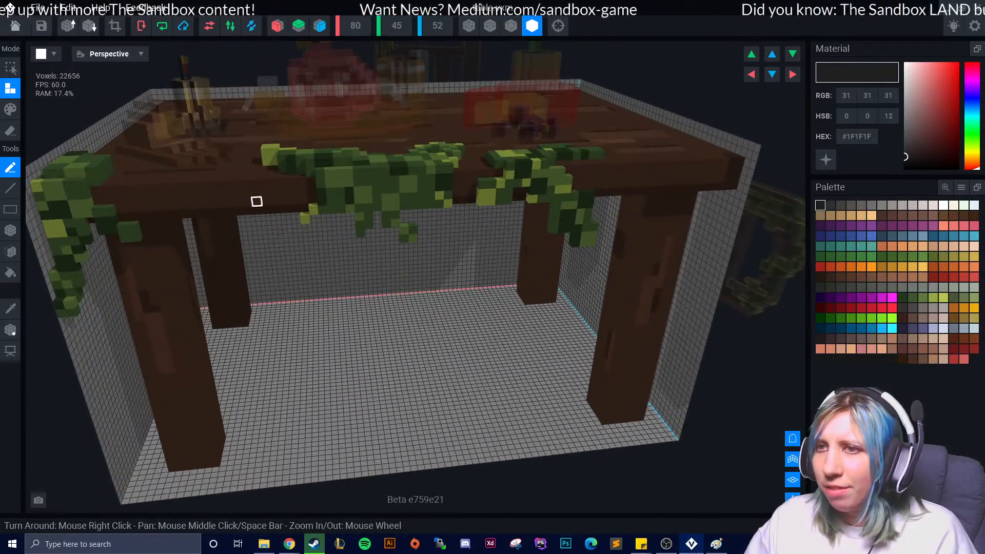
{"action": "scroll", "coordinate": [351, 263], "scroll_direction": "down", "scroll_amount": 6}
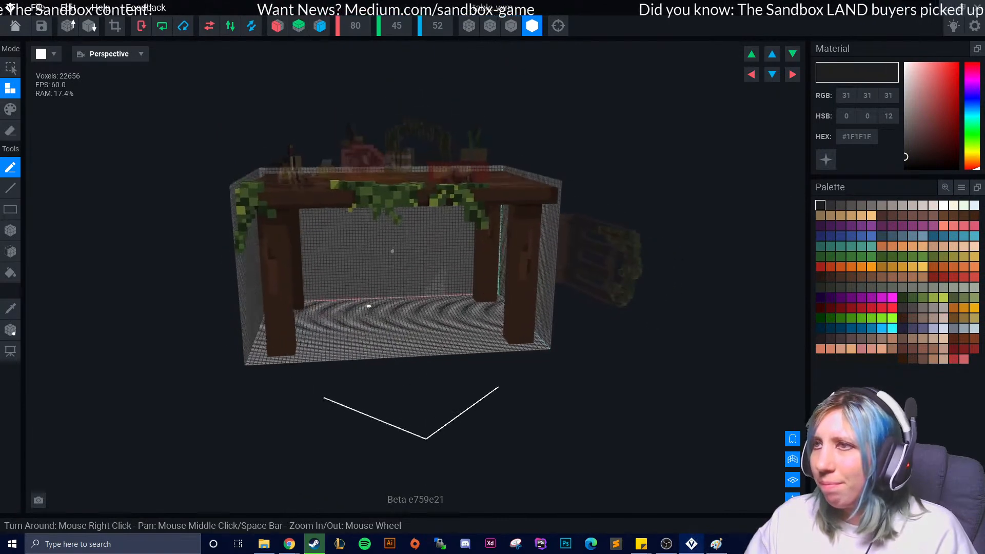
Leave the table model and its rig and reopen desk.vxm in the Modeler
{"action": "left_click", "coordinate": [16, 26]}
{"action": "left_click", "coordinate": [401, 198]}
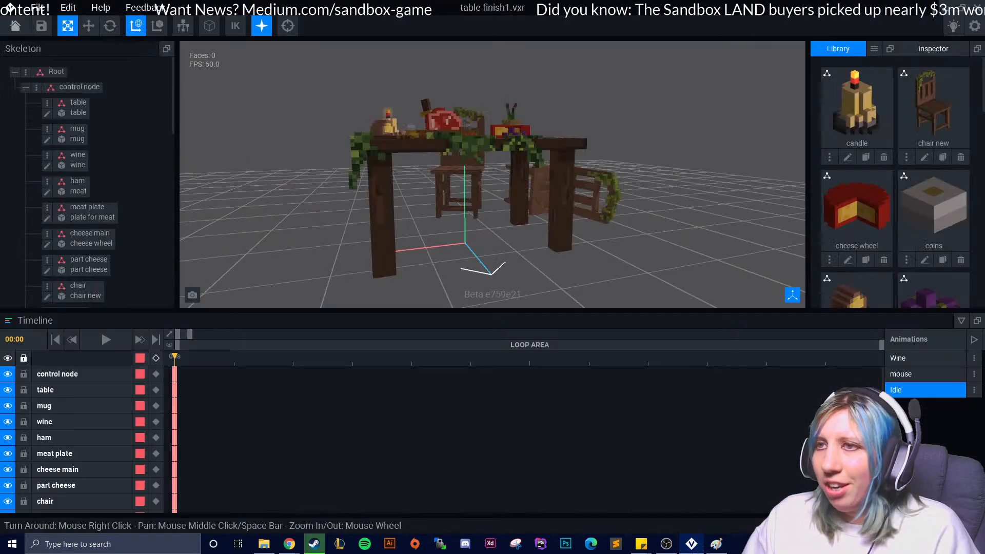
{"action": "left_click", "coordinate": [15, 25]}
{"action": "left_click", "coordinate": [493, 198]}
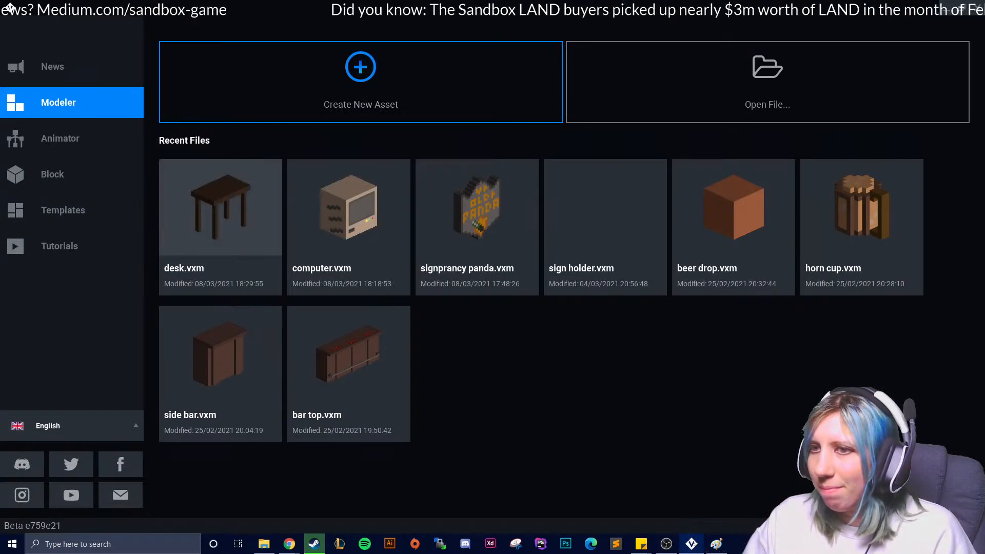
{"action": "left_click", "coordinate": [221, 221]}
Set the desk volume's X width to 70 voxels and display the model's outline edges
{"action": "right_click_drag", "start_coordinate": [531, 280], "coordinate": [488, 308]}
{"action": "scroll", "coordinate": [338, 298], "scroll_direction": "up", "scroll_amount": 2}
{"action": "left_click", "coordinate": [362, 26]}
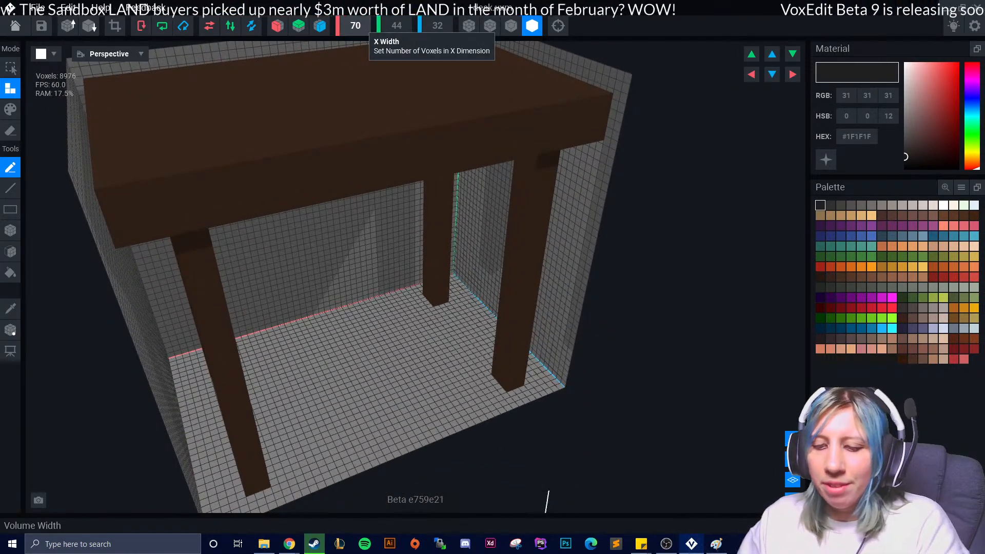
{"action": "scroll", "coordinate": [389, 189], "scroll_direction": "down", "scroll_amount": 2}
{"action": "right_click_drag", "start_coordinate": [389, 190], "coordinate": [547, 277]}
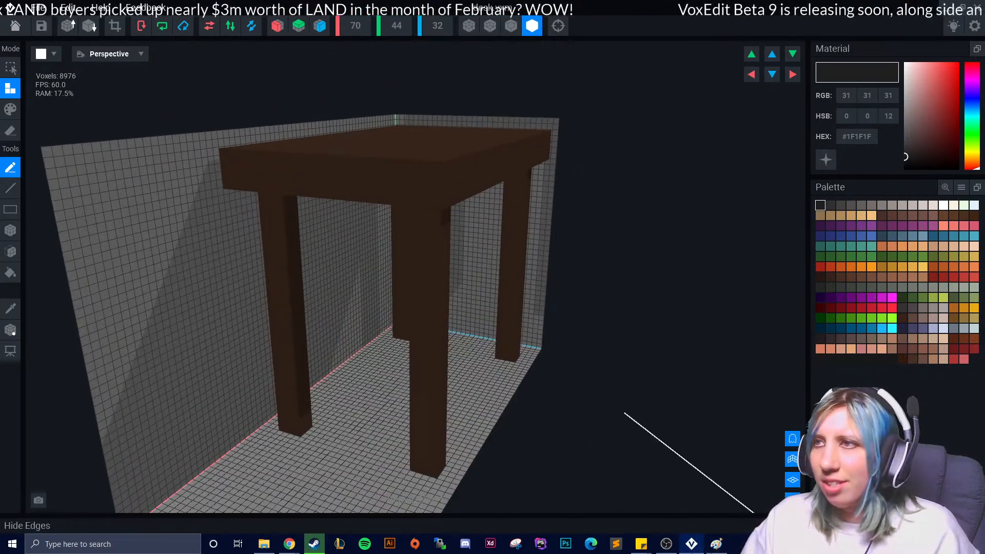
{"action": "left_click", "coordinate": [511, 26]}
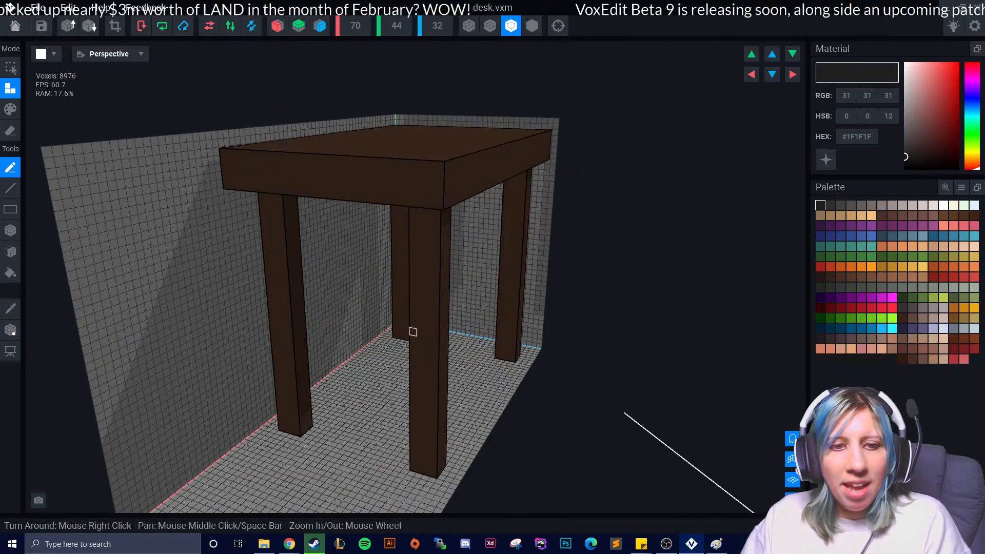
Sample the desk's #452E22 brown as the colour for extending the desktop with the Face tool
{"action": "left_click", "coordinate": [10, 251]}
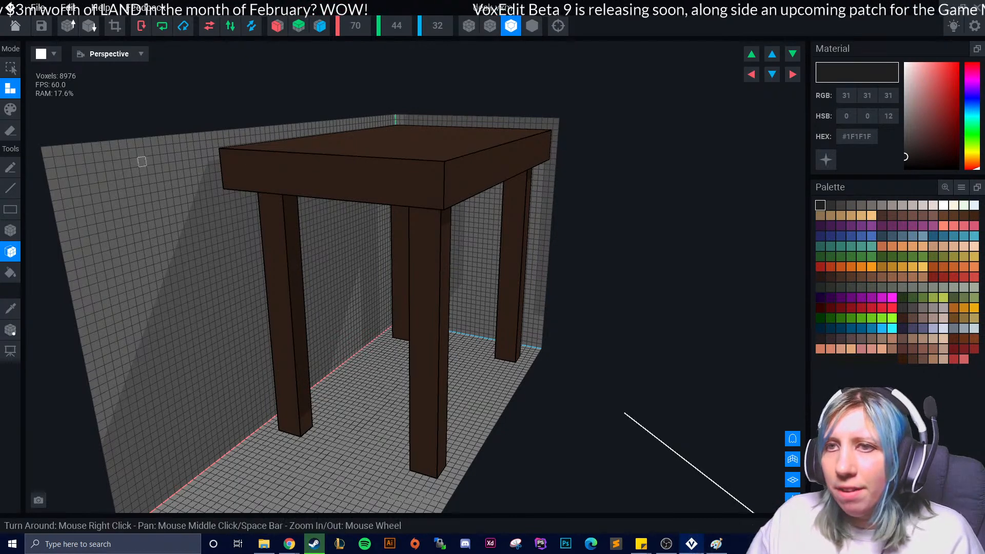
{"action": "left_click", "coordinate": [328, 178]}
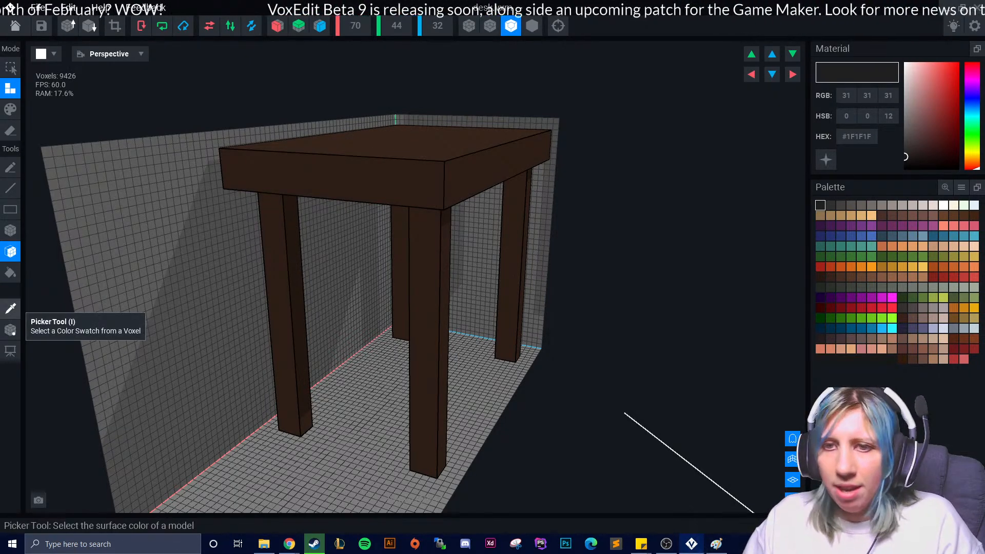
{"action": "left_click", "coordinate": [10, 309]}
{"action": "left_click", "coordinate": [386, 152]}
Lengthen the desktop along X by adding #452E22 face layers to its end, out to the edge of the volume
{"action": "left_click", "coordinate": [378, 180]}
{"action": "left_click", "coordinate": [378, 183]}
{"action": "left_click", "coordinate": [376, 182]}
{"action": "left_click", "coordinate": [374, 180]}
{"action": "left_click", "coordinate": [373, 180]}
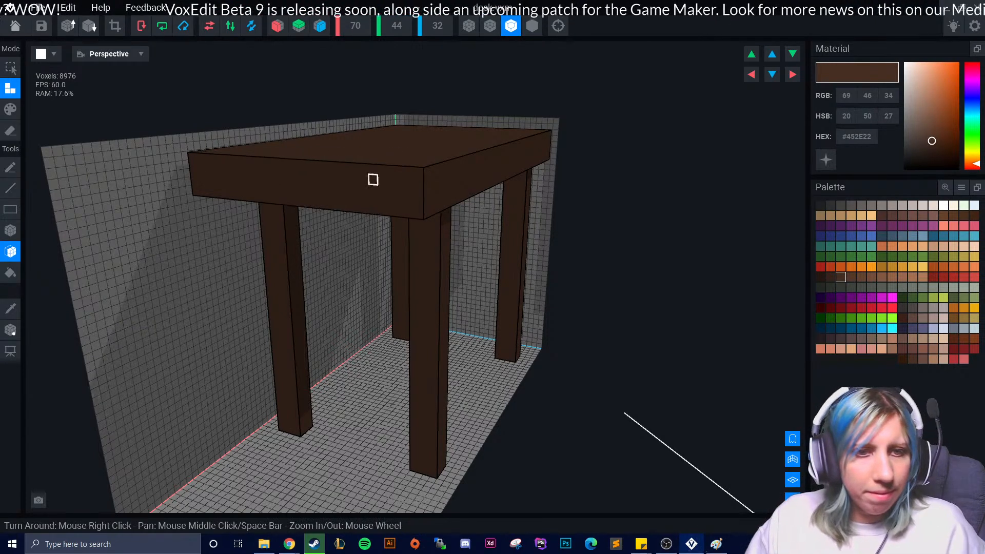
{"action": "left_click", "coordinate": [370, 186]}
{"action": "left_click", "coordinate": [367, 194]}
{"action": "left_click", "coordinate": [364, 198]}
{"action": "left_click", "coordinate": [358, 199]}
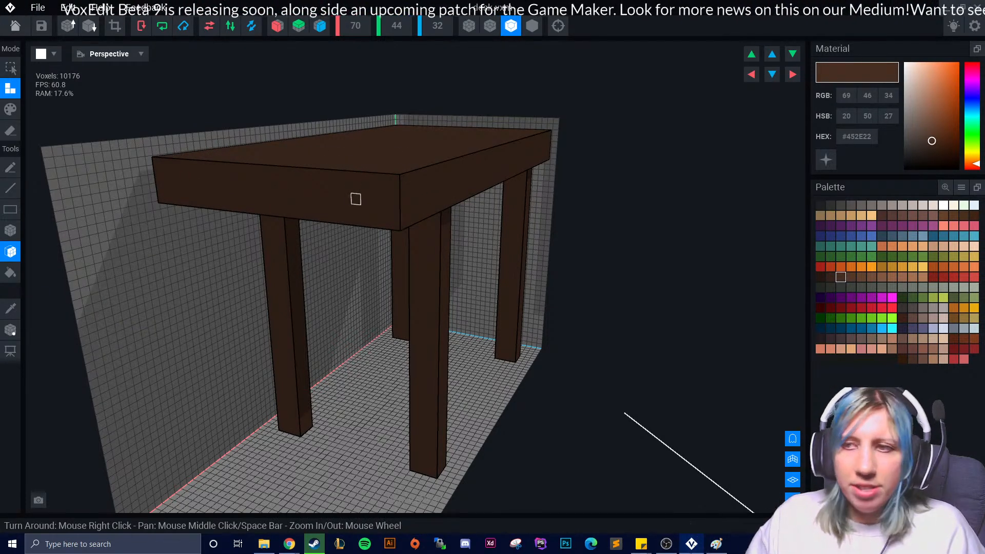
{"action": "left_click", "coordinate": [344, 203]}
{"action": "left_click", "coordinate": [334, 209]}
{"action": "left_click", "coordinate": [324, 218]}
{"action": "left_click", "coordinate": [290, 226]}
Examine the lengthened desktop and the placement of the legs beneath it from below and above
{"action": "right_click_drag", "start_coordinate": [279, 239], "coordinate": [352, 281]}
{"action": "middle_click_drag", "start_coordinate": [352, 282], "coordinate": [419, 347]}
{"action": "right_click_drag", "start_coordinate": [421, 350], "coordinate": [474, 315]}
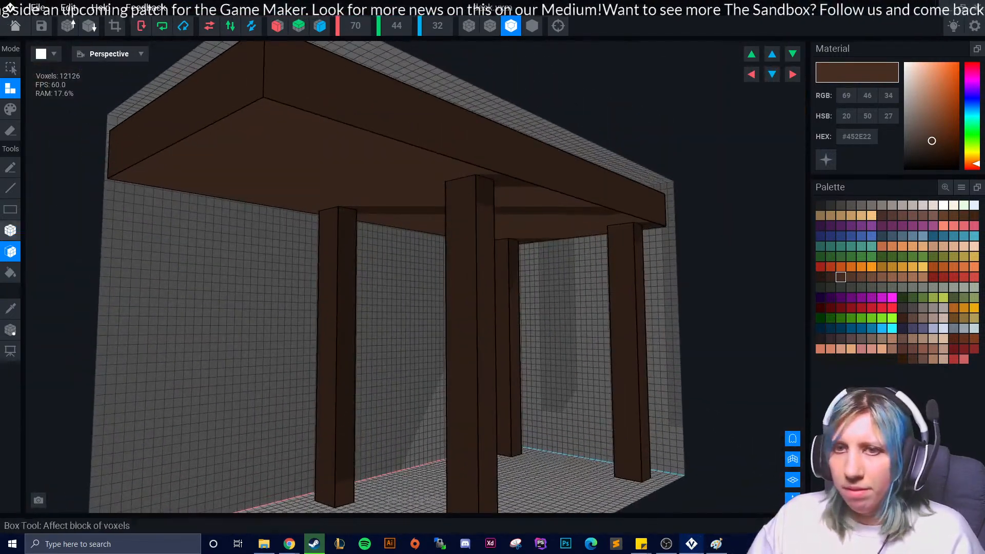
{"action": "right_click_drag", "start_coordinate": [331, 257], "coordinate": [309, 263]}
{"action": "scroll", "coordinate": [299, 275], "scroll_direction": "down", "scroll_amount": 5}
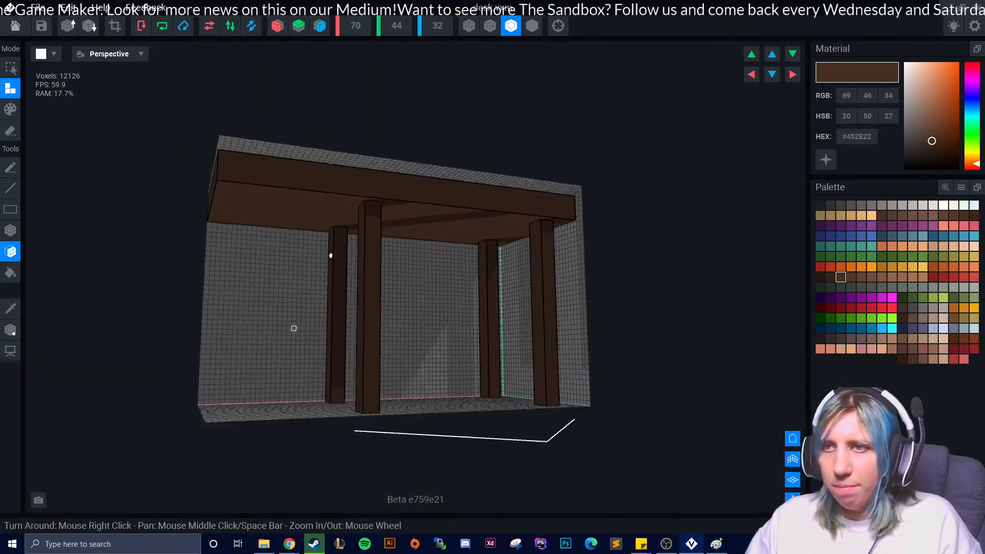
{"action": "right_click_drag", "start_coordinate": [293, 329], "coordinate": [293, 325]}
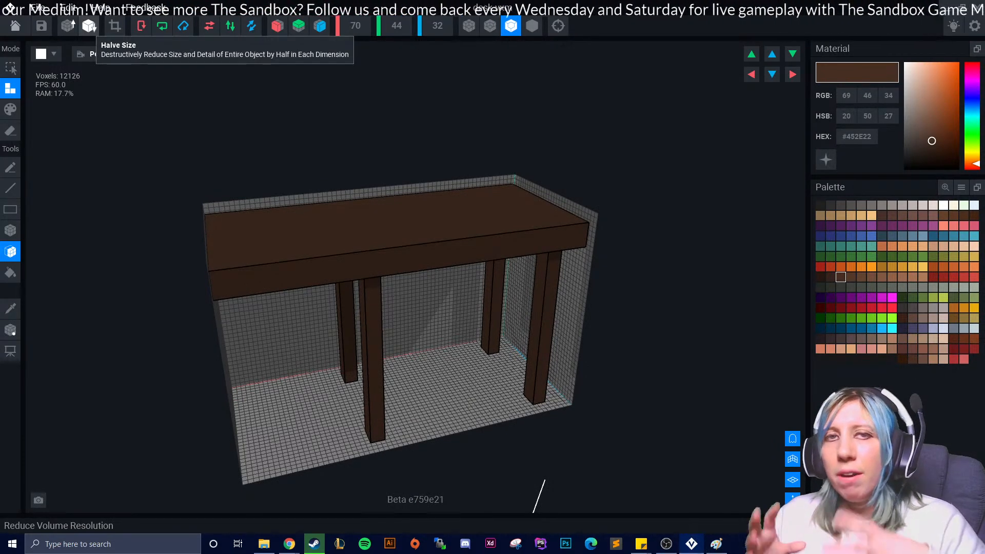
{"action": "right_click_drag", "start_coordinate": [367, 267], "coordinate": [376, 323]}
{"action": "scroll", "coordinate": [389, 320], "scroll_direction": "up", "scroll_amount": 3}
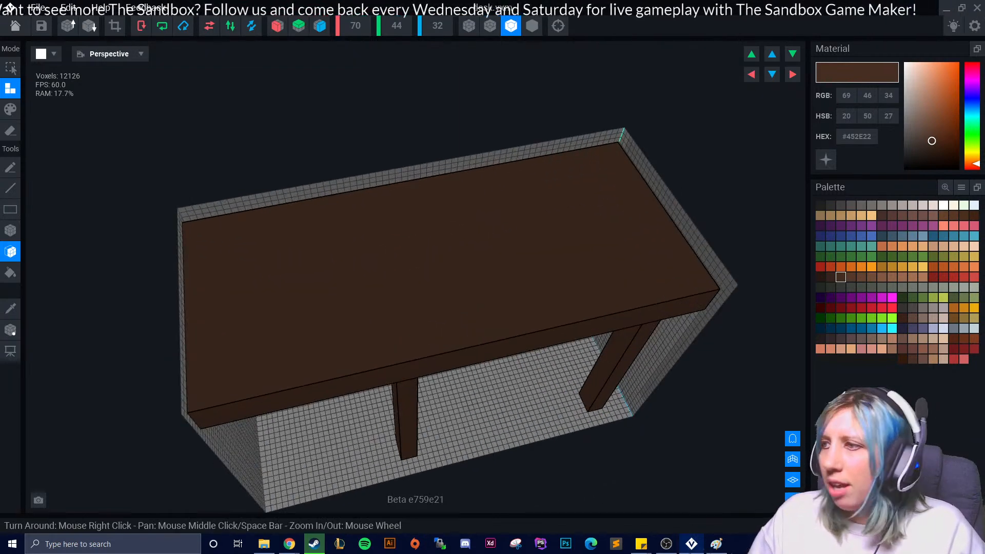
Paint two small #634332 patches on the desktop's upper surface with the Box tool in paint mode
{"action": "left_click", "coordinate": [861, 277]}
{"action": "left_click", "coordinate": [10, 109]}
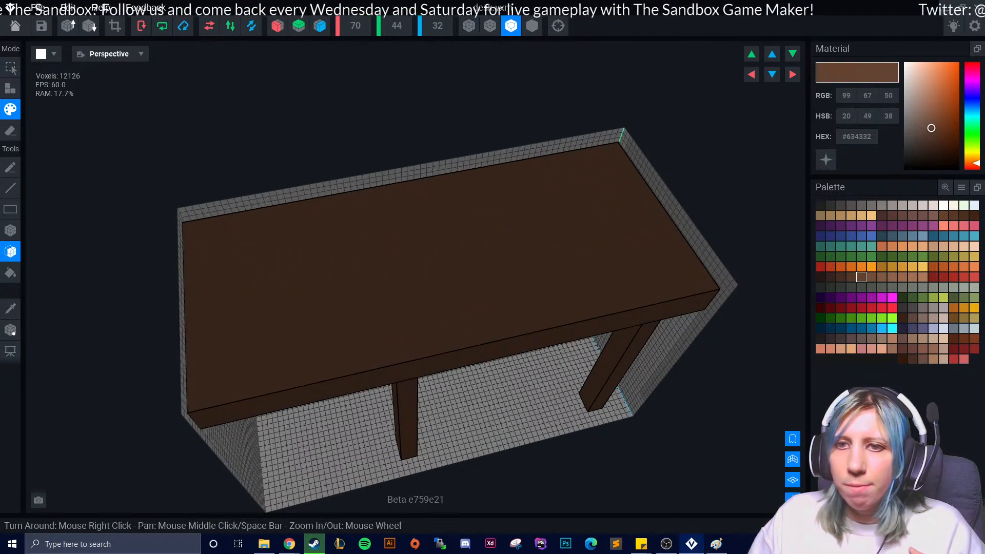
{"action": "left_click", "coordinate": [11, 230]}
{"action": "left_click", "coordinate": [287, 283]}
{"action": "scroll", "coordinate": [338, 321], "scroll_direction": "up", "scroll_amount": 4}
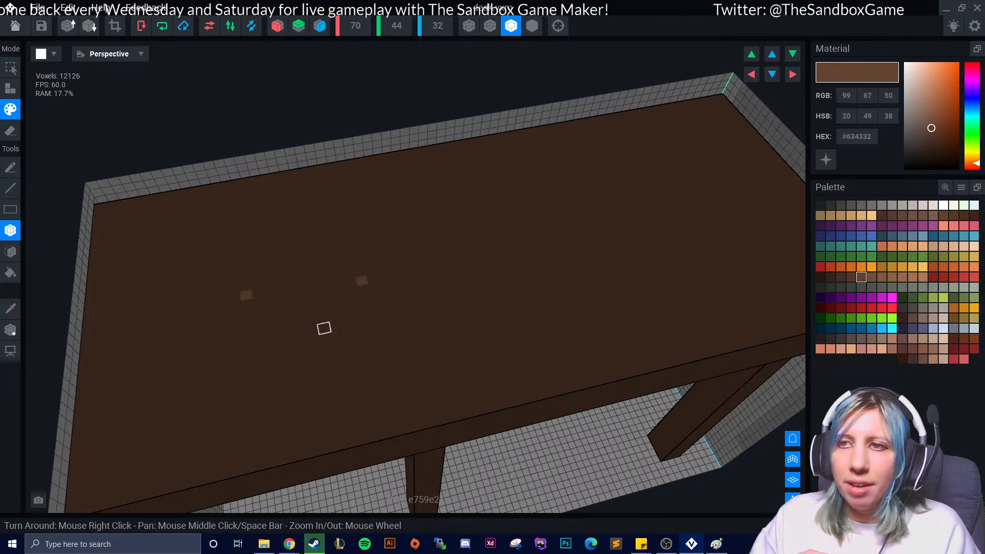
{"action": "scroll", "coordinate": [324, 329], "scroll_direction": "down", "scroll_amount": 3}
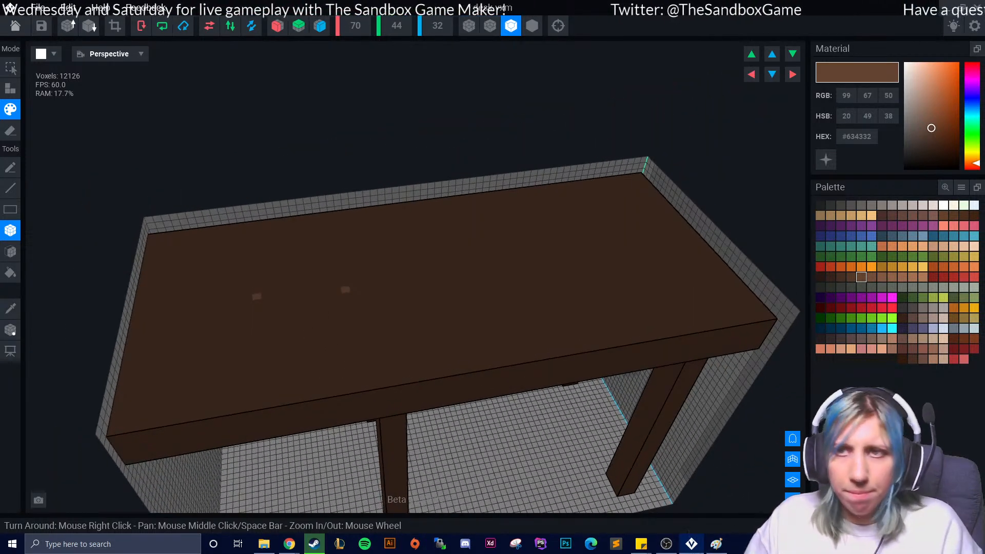
Sample the #452E22 brown from one of the desk legs as the active colour
{"action": "right_click_drag", "start_coordinate": [440, 282], "coordinate": [329, 98]}
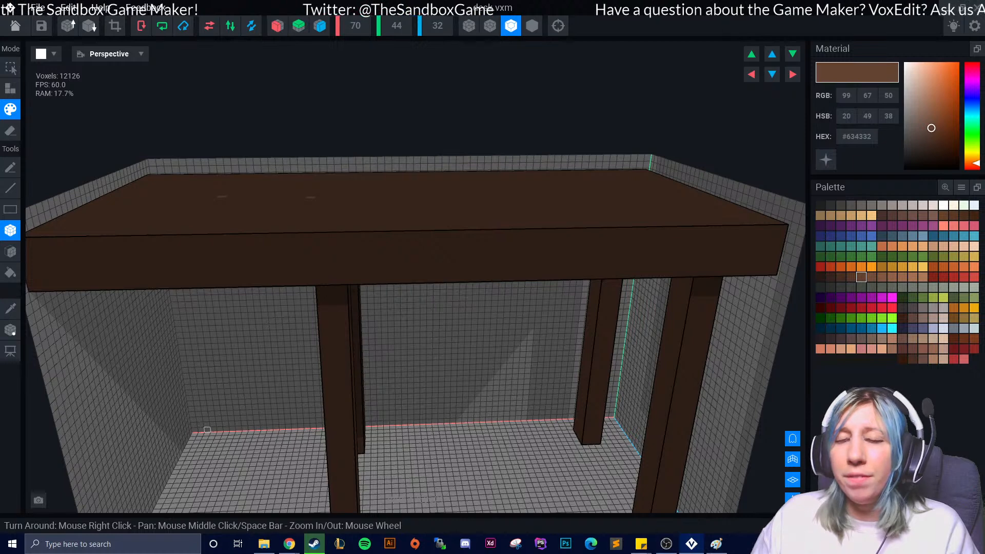
{"action": "right_click_drag", "start_coordinate": [207, 430], "coordinate": [355, 348]}
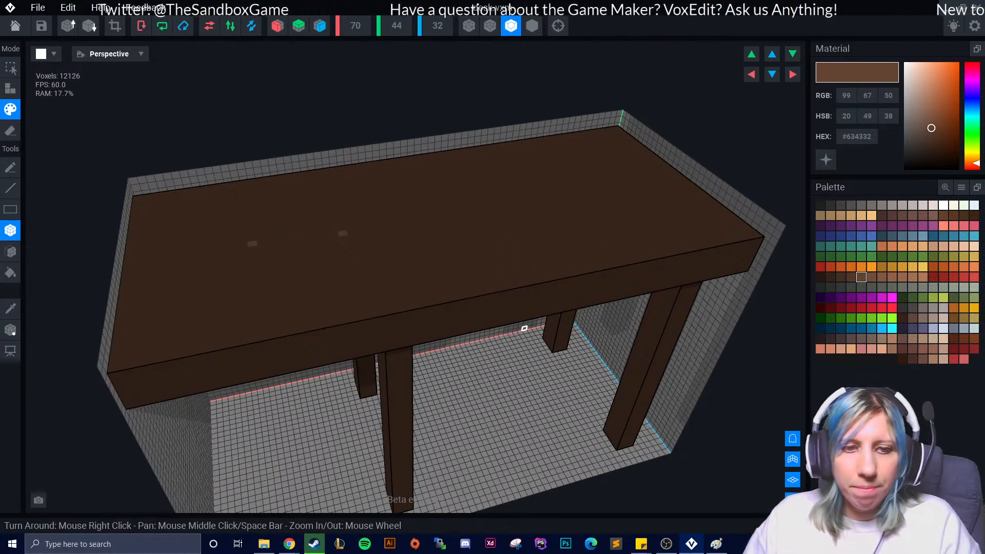
{"action": "right_click_drag", "start_coordinate": [462, 354], "coordinate": [490, 309]}
{"action": "left_click", "coordinate": [11, 308]}
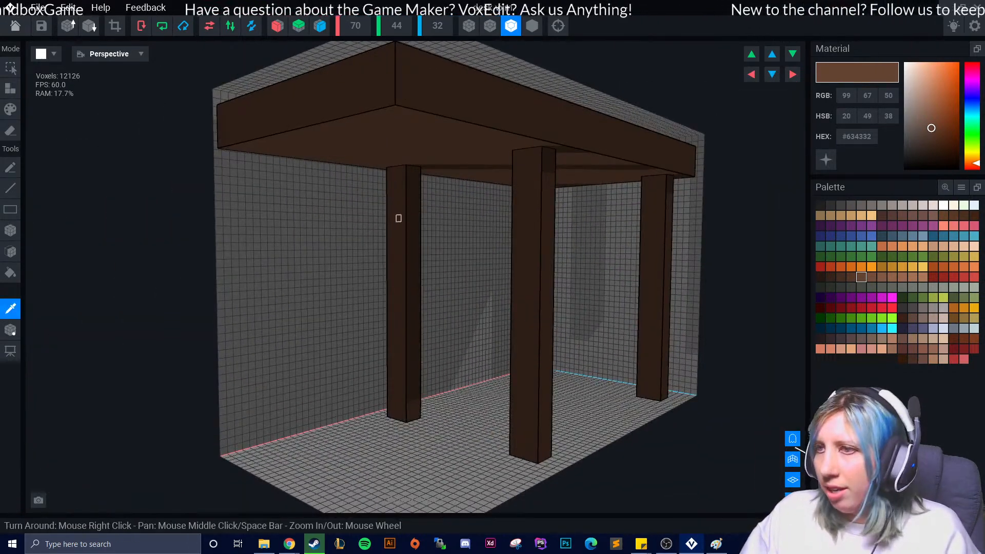
{"action": "left_click", "coordinate": [403, 218]}
Add a large solid #452E22 block beneath one end of the desktop with the Box tool, forming a cabinet
{"action": "left_click", "coordinate": [10, 88]}
{"action": "mouse_move", "coordinate": [431, 277]}
{"action": "right_mouse_down"}
{"action": "mouse_move", "coordinate": [407, 225]}
{"action": "mouse_move", "coordinate": [407, 121]}
{"action": "right_mouse_up"}
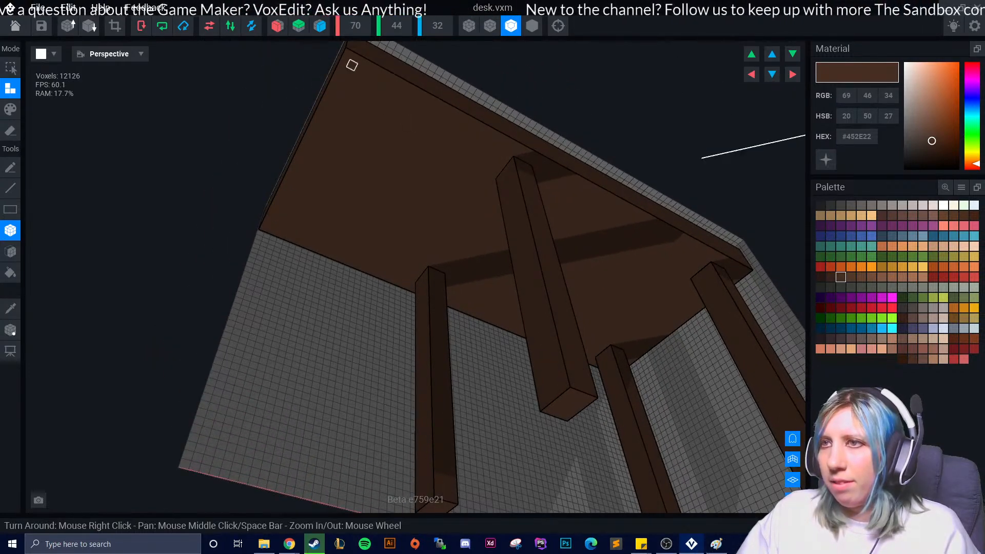
{"action": "left_click_drag", "start_coordinate": [327, 96], "coordinate": [566, 391]}
{"action": "right_click_drag", "start_coordinate": [566, 391], "coordinate": [411, 405]}
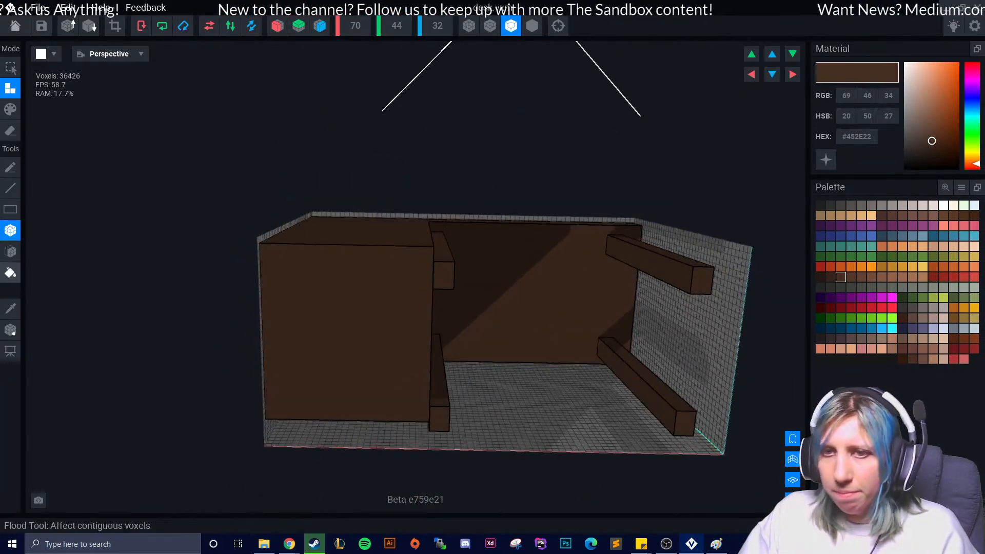
Bring the cabinet block out flush with the desktop's front edge with the Face tool, filling the strip in front of the leg
{"action": "left_click", "coordinate": [10, 251]}
{"action": "right_click_drag", "start_coordinate": [359, 383], "coordinate": [368, 298]}
{"action": "left_click", "coordinate": [319, 288]}
{"action": "left_click", "coordinate": [316, 290]}
{"action": "scroll", "coordinate": [330, 288], "scroll_direction": "down", "scroll_amount": 3}
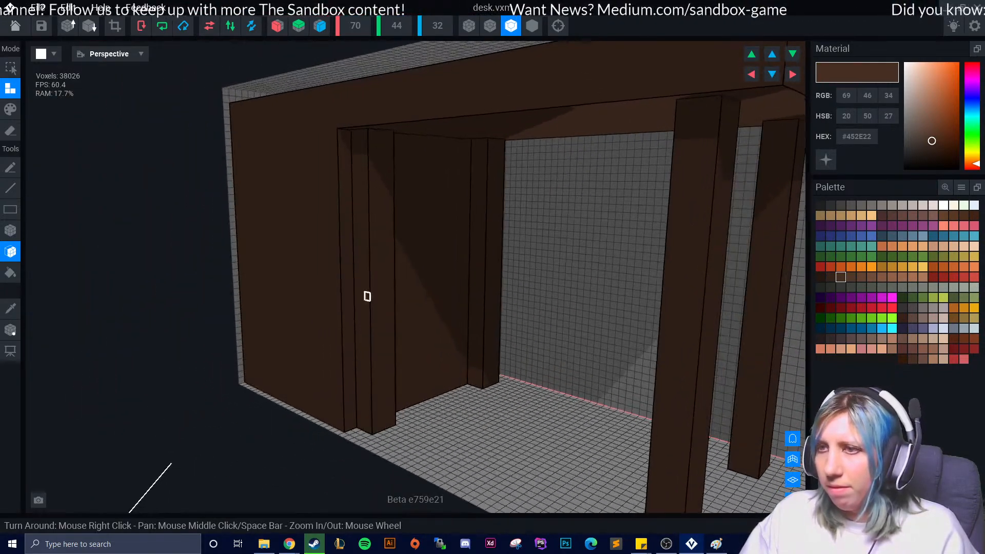
{"action": "left_click", "coordinate": [357, 294]}
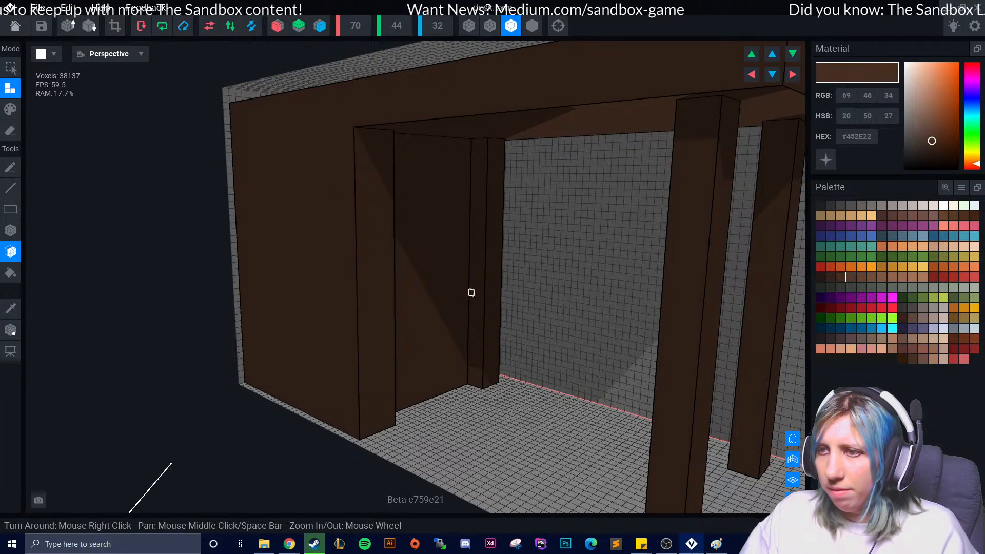
Widen the cabinet block toward the open leg space by adding face layers to its inner side, enclosing the two legs
{"action": "left_click", "coordinate": [458, 295]}
{"action": "left_click", "coordinate": [460, 292]}
{"action": "left_click", "coordinate": [459, 306]}
{"action": "right_click_drag", "start_coordinate": [460, 307], "coordinate": [491, 312]}
{"action": "scroll", "coordinate": [465, 309], "scroll_direction": "down", "scroll_amount": 5}
{"action": "middle_click_drag", "start_coordinate": [491, 312], "coordinate": [496, 292]}
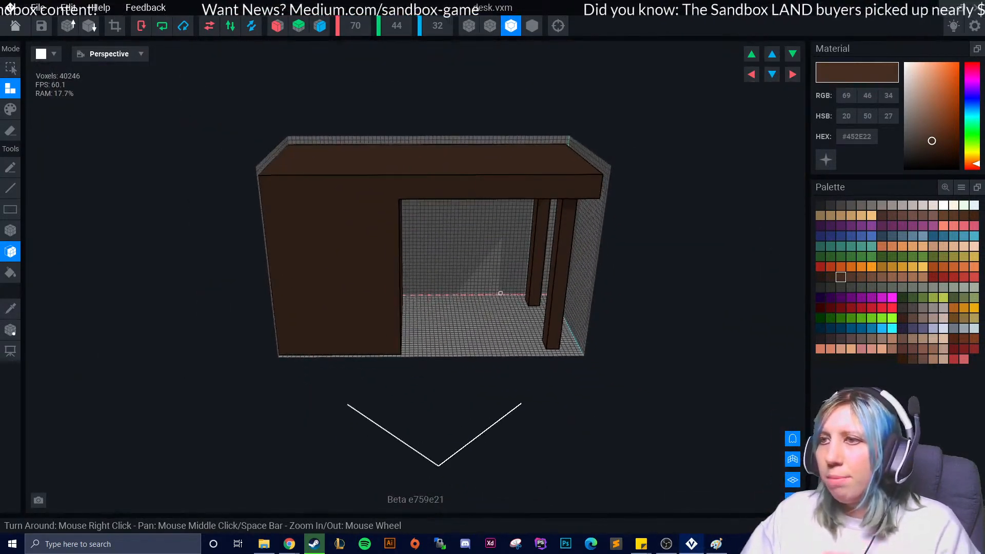
{"action": "right_click_drag", "start_coordinate": [496, 292], "coordinate": [503, 296]}
{"action": "scroll", "coordinate": [435, 249], "scroll_direction": "up", "scroll_amount": 3}
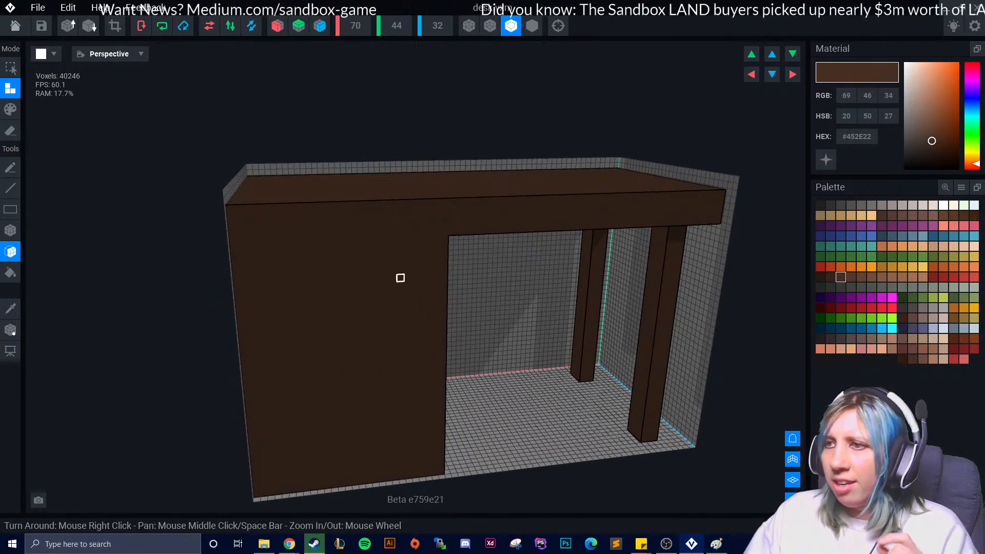
{"action": "right_click_drag", "start_coordinate": [400, 277], "coordinate": [475, 298]}
{"action": "left_click", "coordinate": [438, 293]}
{"action": "scroll", "coordinate": [475, 299], "scroll_direction": "down", "scroll_amount": 3}
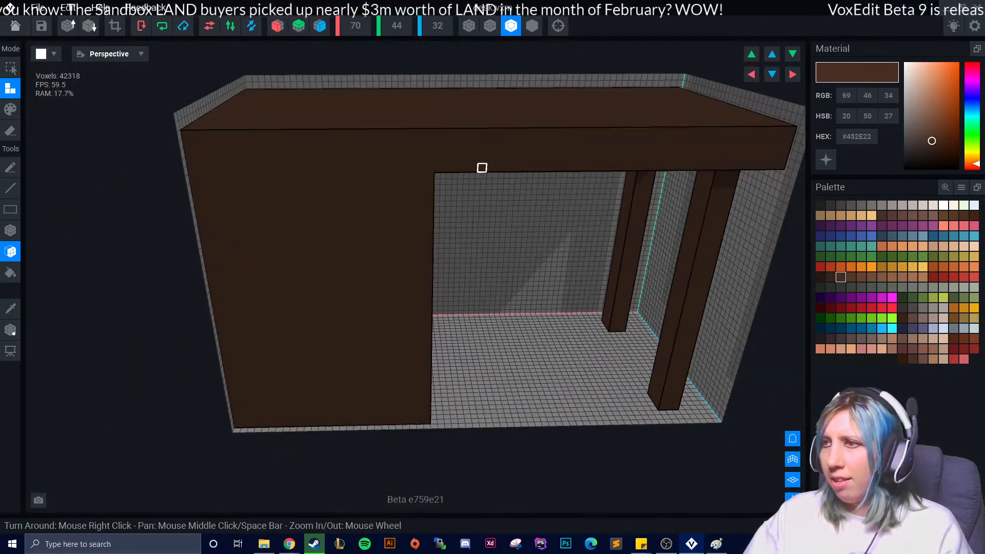
Add a one-voxel-deep strip along the desktop's front face with the Box tool and set the volume depth to 40
{"action": "left_click", "coordinate": [10, 231]}
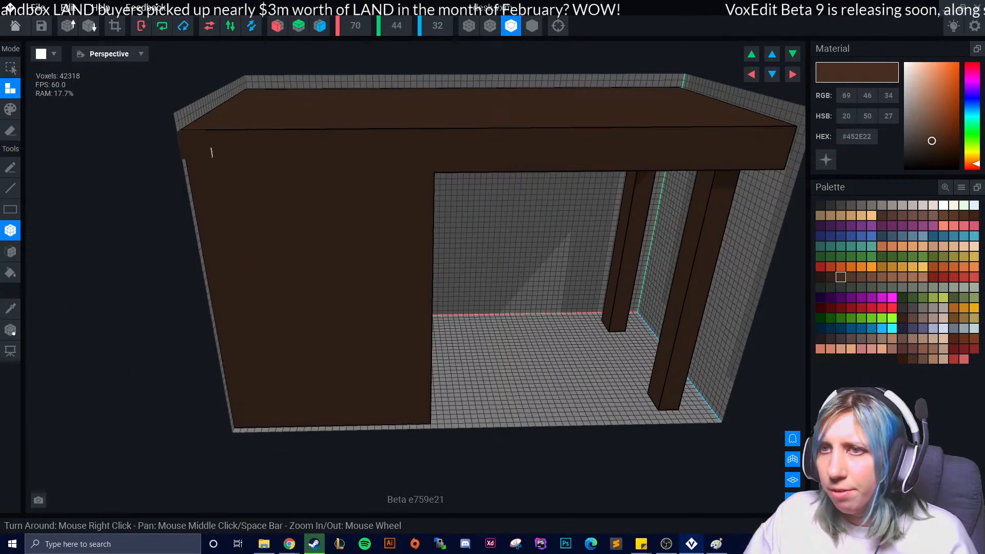
{"action": "left_click_drag", "start_coordinate": [715, 148], "coordinate": [785, 166]}
{"action": "right_click_drag", "start_coordinate": [587, 207], "coordinate": [451, 149]}
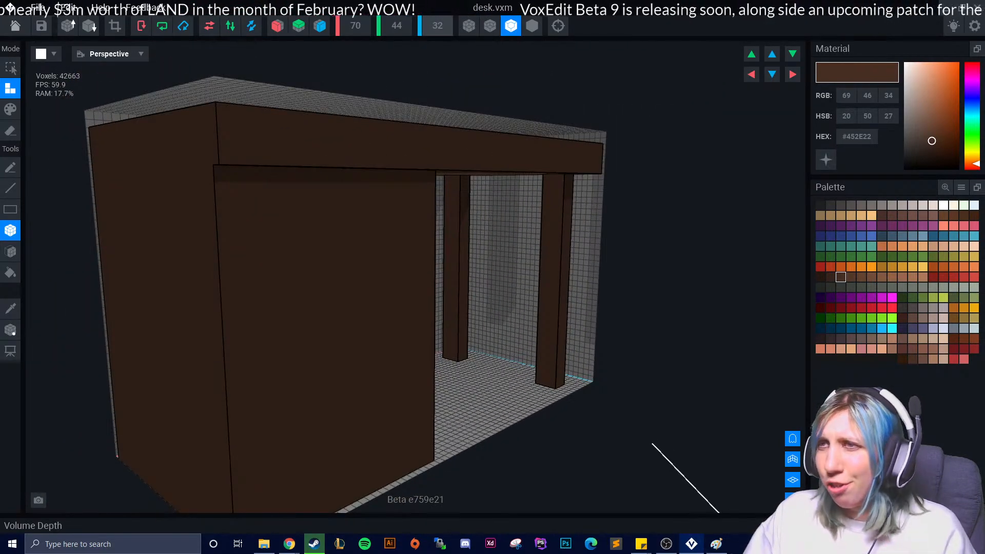
{"action": "right_click_drag", "start_coordinate": [453, 199], "coordinate": [311, 282]}
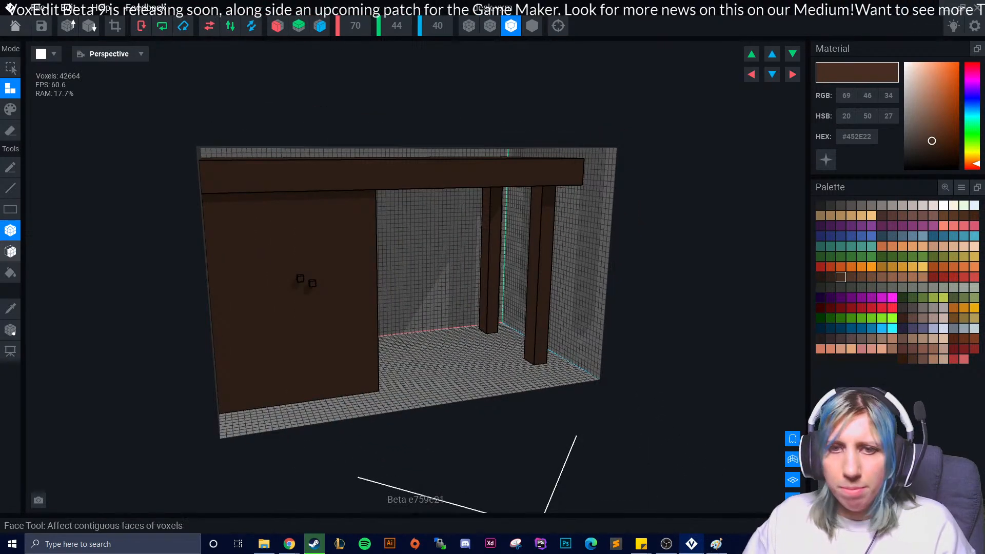
Extend the cabinet block's front and the free front leg forward with the Face tool, flush with the desktop's front
{"action": "left_click", "coordinate": [11, 252]}
{"action": "left_click_drag", "start_coordinate": [252, 316], "coordinate": [284, 320]}
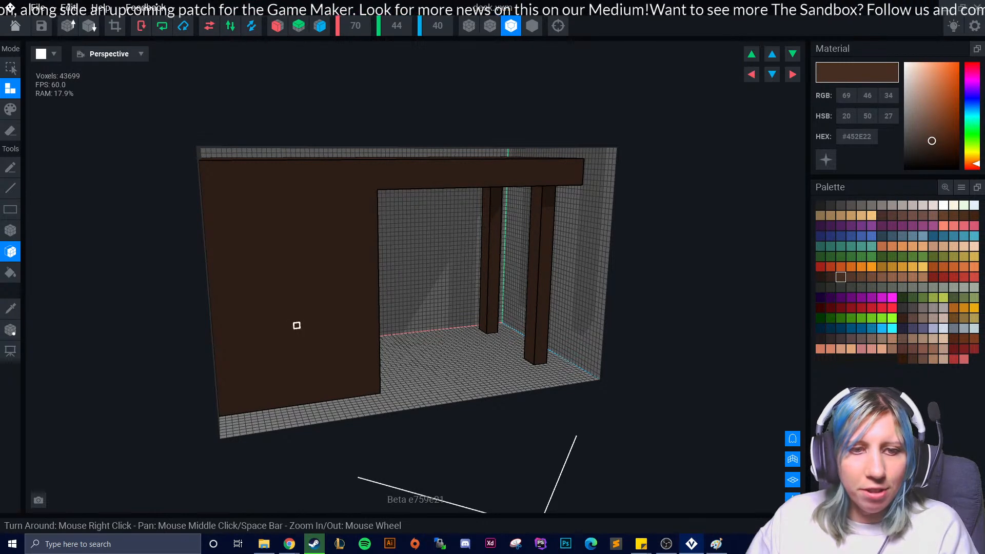
{"action": "right_click_drag", "start_coordinate": [338, 327], "coordinate": [331, 285]}
{"action": "left_click", "coordinate": [583, 219]}
{"action": "left_click", "coordinate": [583, 219]}
{"action": "left_click", "coordinate": [580, 220]}
{"action": "left_click", "coordinate": [582, 220]}
{"action": "left_click", "coordinate": [586, 223]}
{"action": "left_click", "coordinate": [591, 181]}
{"action": "left_click", "coordinate": [591, 181]}
{"action": "mouse_move", "coordinate": [378, 269]}
{"action": "right_mouse_down"}
{"action": "mouse_move", "coordinate": [441, 248]}
{"action": "mouse_move", "coordinate": [524, 251]}
{"action": "mouse_move", "coordinate": [436, 249]}
{"action": "mouse_move", "coordinate": [376, 272]}
{"action": "mouse_move", "coordinate": [363, 264]}
{"action": "right_mouse_up"}
Add three more #452E22 layers along the desktop's front face with the Box tool so it overhangs the cabinet and leg
{"action": "left_click", "coordinate": [11, 231]}
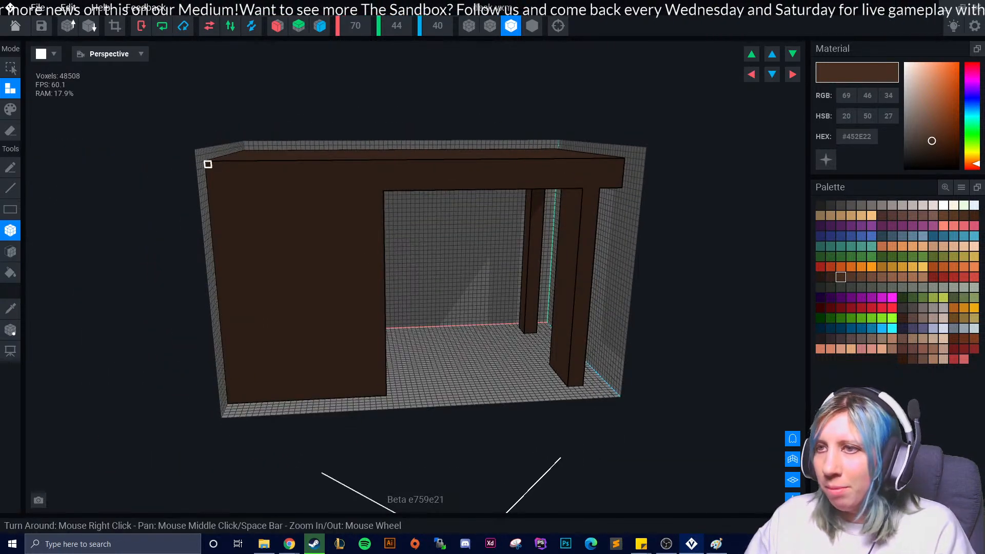
{"action": "right_click_drag", "start_coordinate": [332, 207], "coordinate": [260, 181]}
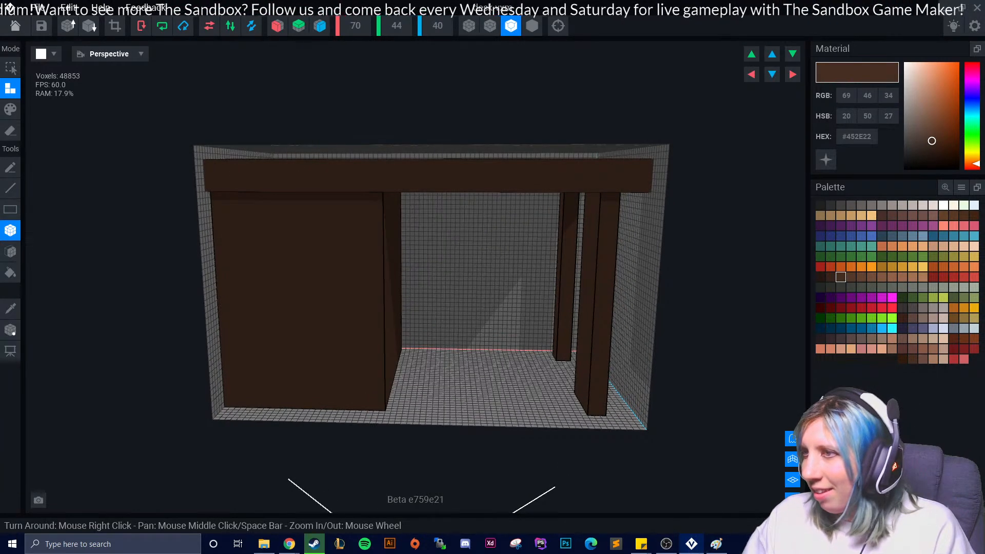
{"action": "left_click_drag", "start_coordinate": [207, 162], "coordinate": [615, 189]}
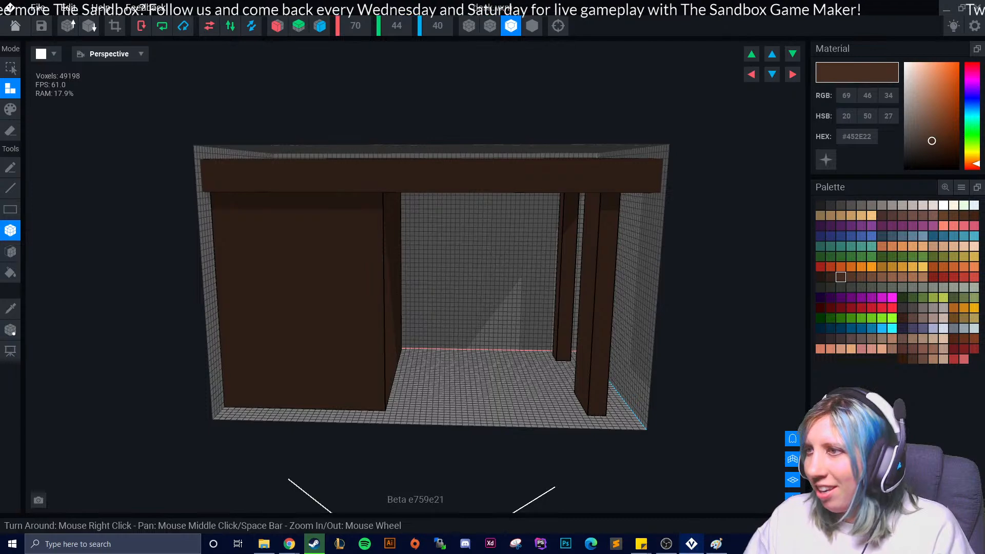
{"action": "right_click_drag", "start_coordinate": [648, 193], "coordinate": [572, 213]}
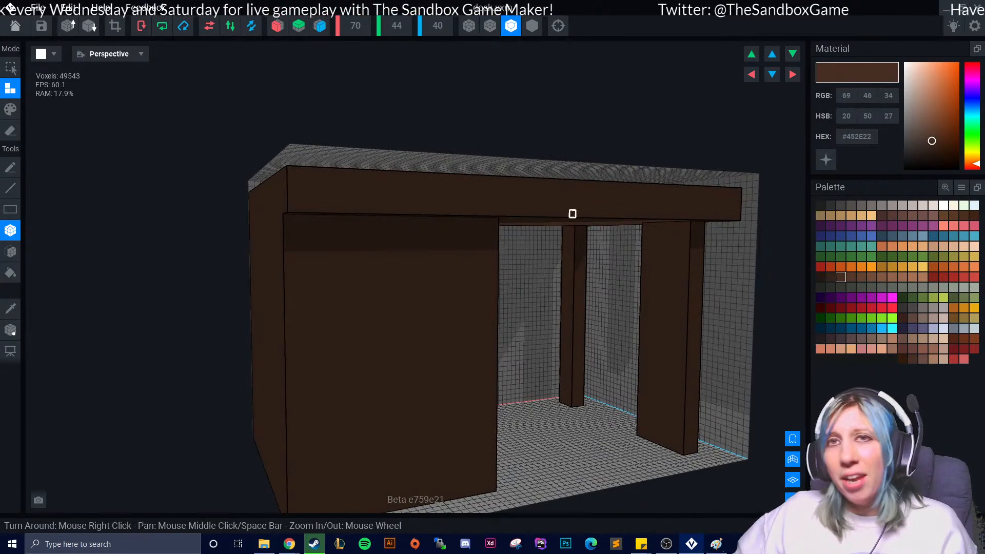
{"action": "right_click_drag", "start_coordinate": [482, 237], "coordinate": [587, 221]}
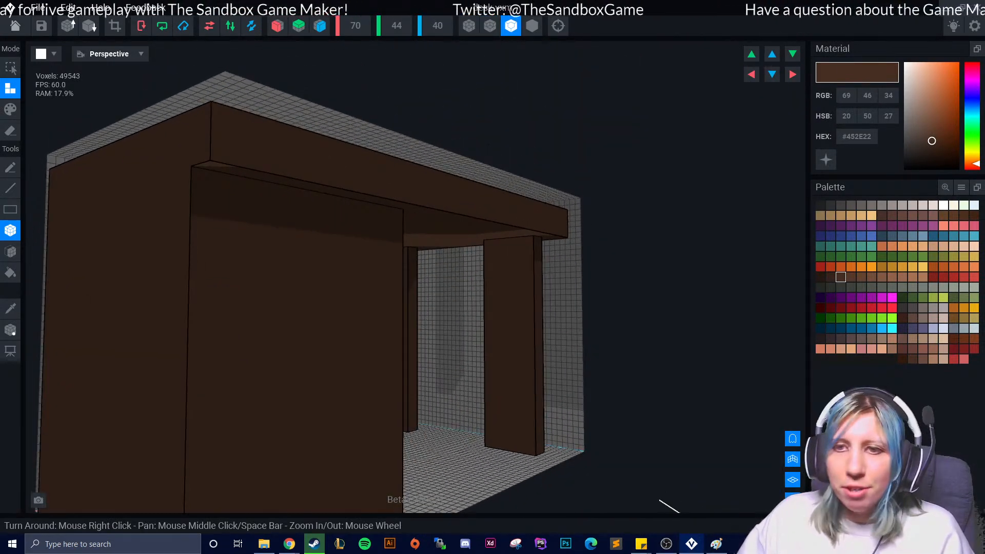
Widen the free front leg by adding face layers to its side with the Face tool
{"action": "left_click", "coordinate": [10, 251]}
{"action": "right_click_drag", "start_coordinate": [493, 314], "coordinate": [487, 321]}
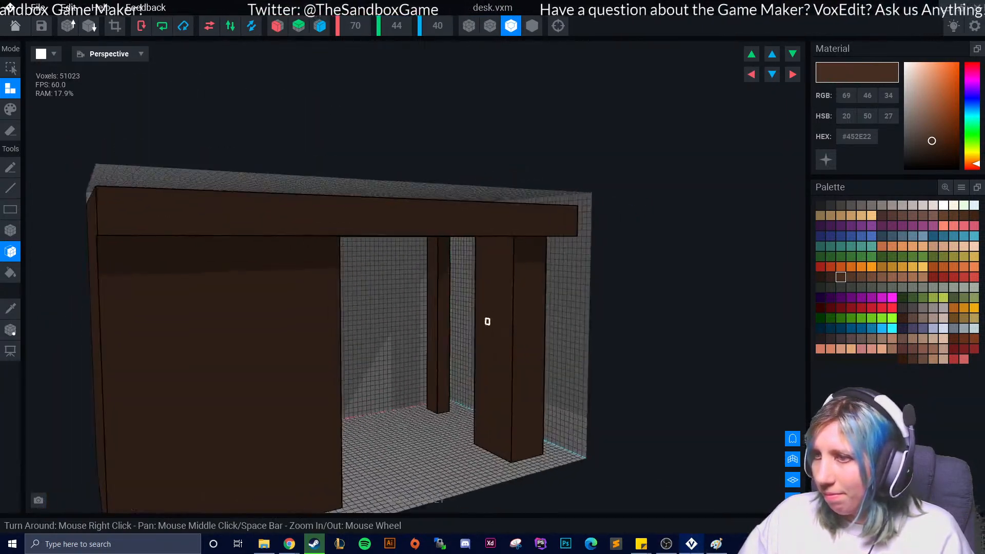
Thicken the desk's back leg by two voxel layers with the Face tool
{"action": "scroll", "coordinate": [487, 322], "scroll_direction": "up", "scroll_amount": 3}
{"action": "right_click_drag", "start_coordinate": [403, 368], "coordinate": [420, 355]}
{"action": "left_click", "coordinate": [402, 367]}
{"action": "left_click", "coordinate": [406, 370]}
{"action": "scroll", "coordinate": [413, 359], "scroll_direction": "up", "scroll_amount": 3}
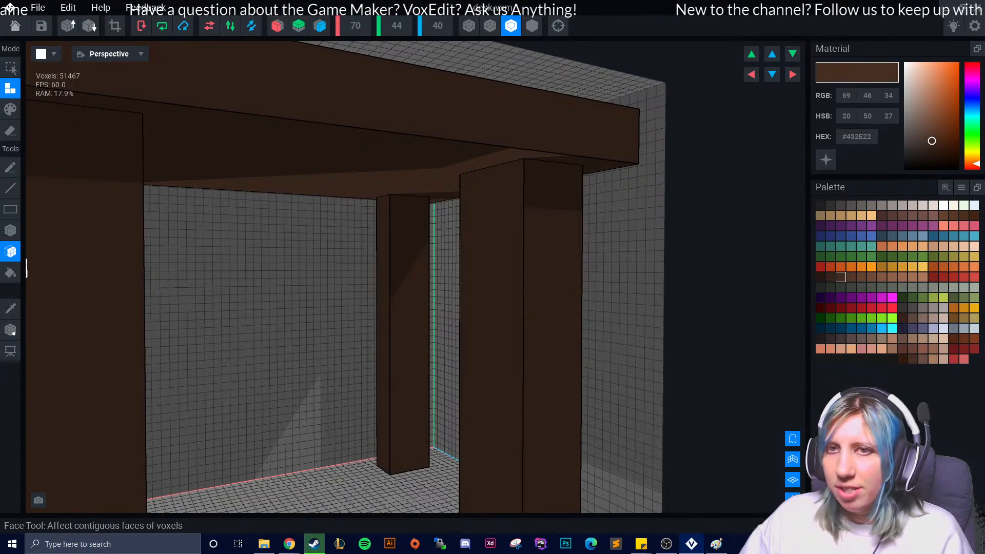
Erase the back and front legs under the desk's open end with the Face tool
{"action": "left_click", "coordinate": [10, 131]}
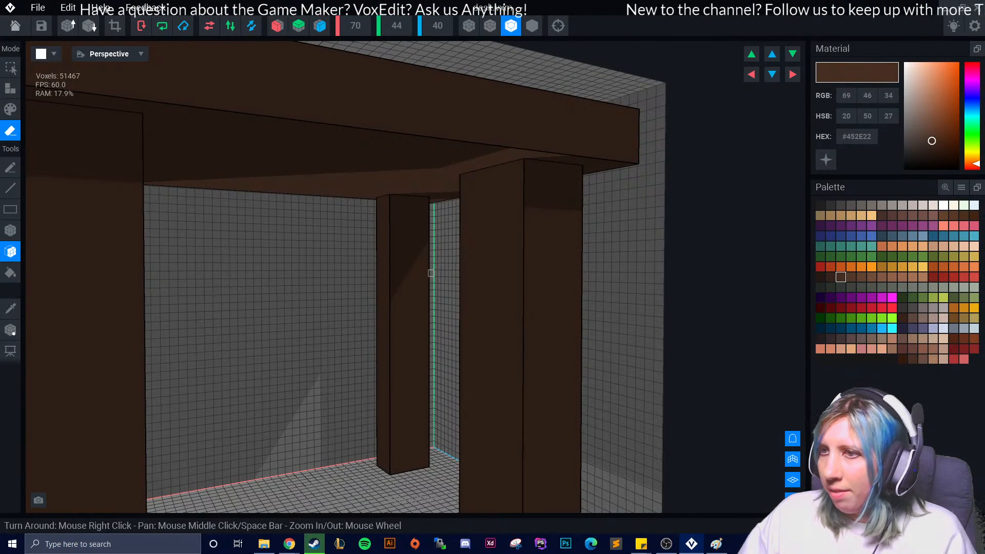
{"action": "left_click", "coordinate": [405, 284]}
{"action": "left_click", "coordinate": [528, 323]}
{"action": "left_click", "coordinate": [526, 327]}
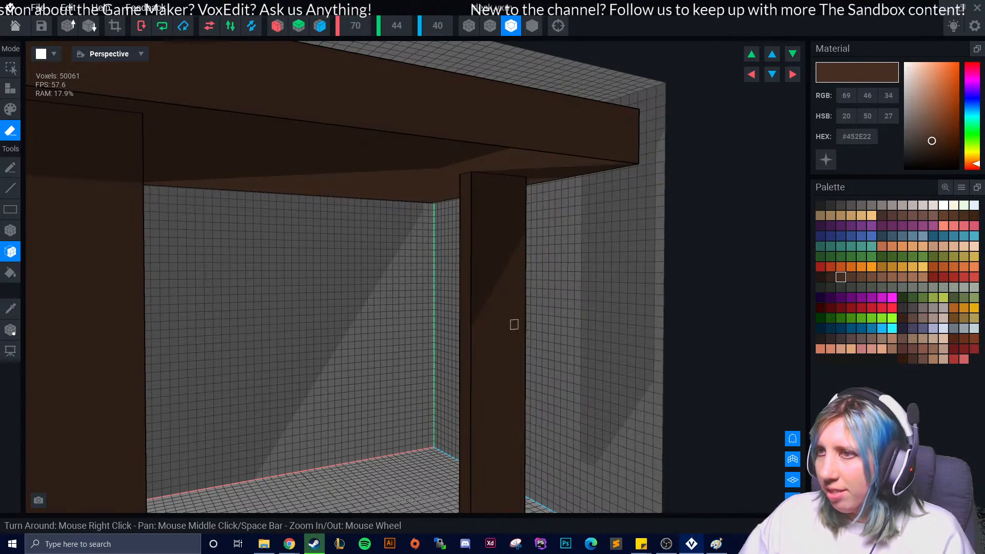
{"action": "left_click", "coordinate": [508, 324]}
Return to adding voxels and choose the Box tool for building new legs
{"action": "left_click", "coordinate": [10, 89]}
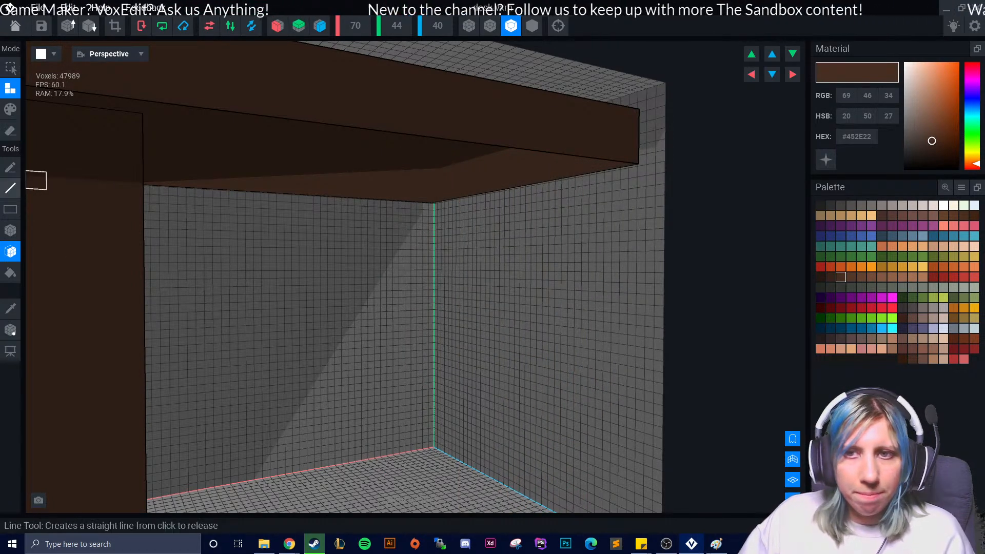
{"action": "left_click", "coordinate": [10, 231]}
{"action": "scroll", "coordinate": [226, 339], "scroll_direction": "down", "scroll_amount": 5}
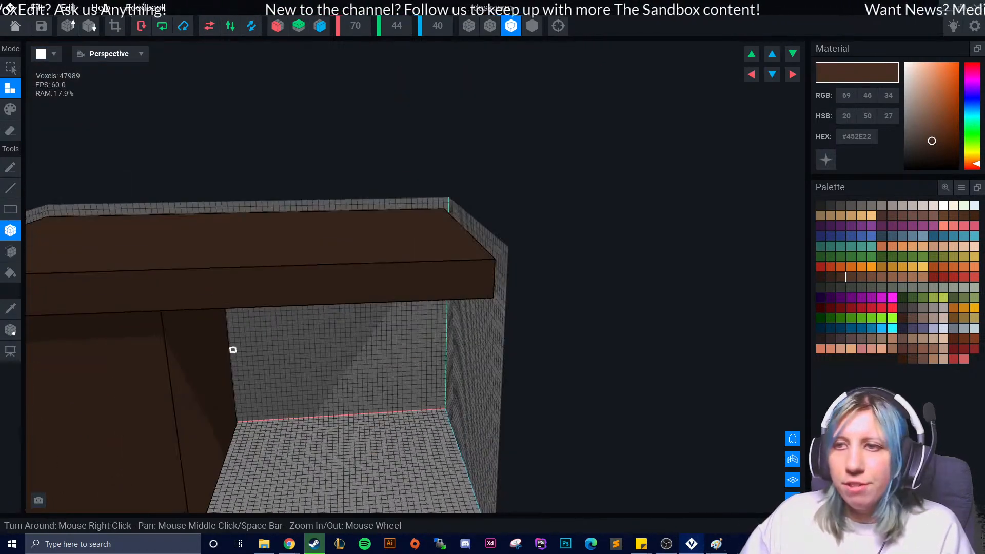
Examine the desk from the front, above and below to judge where new legs belong under the tabletop
{"action": "middle_click_drag", "start_coordinate": [273, 370], "coordinate": [353, 336]}
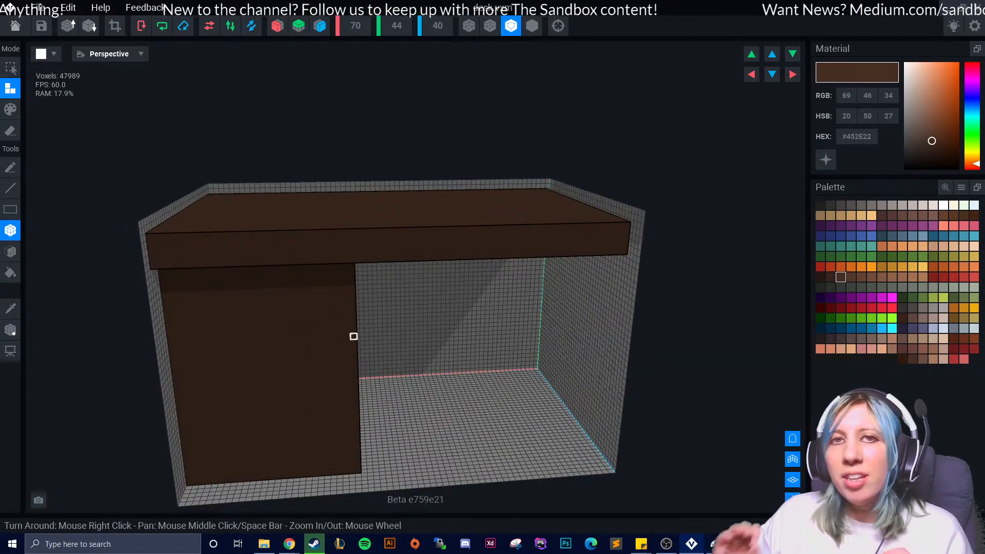
{"action": "right_click_drag", "start_coordinate": [354, 337], "coordinate": [424, 391]}
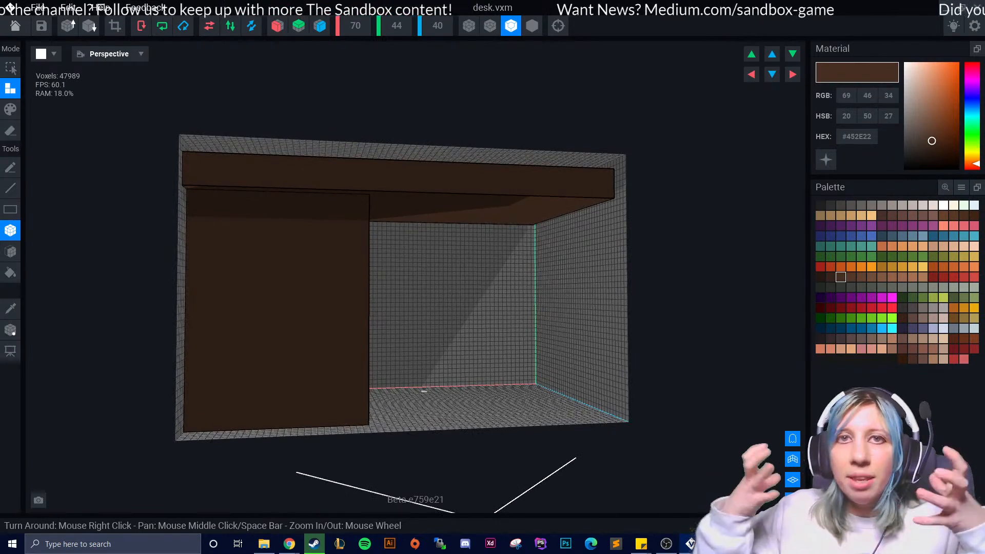
{"action": "right_click_drag", "start_coordinate": [423, 391], "coordinate": [424, 293]}
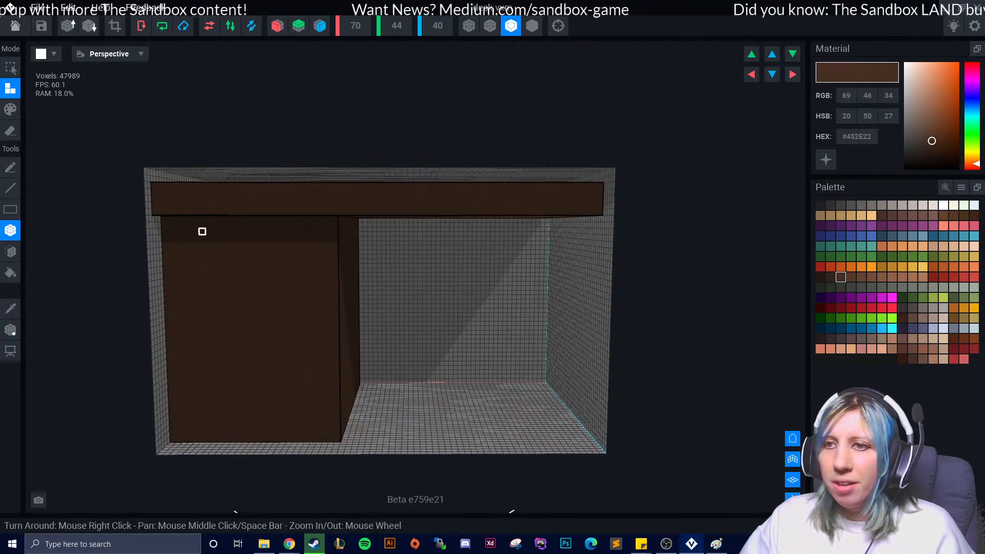
{"action": "right_click_drag", "start_coordinate": [205, 306], "coordinate": [313, 322]}
{"action": "right_click_drag", "start_coordinate": [522, 379], "coordinate": [488, 268]}
{"action": "right_click_drag", "start_coordinate": [308, 289], "coordinate": [318, 344]}
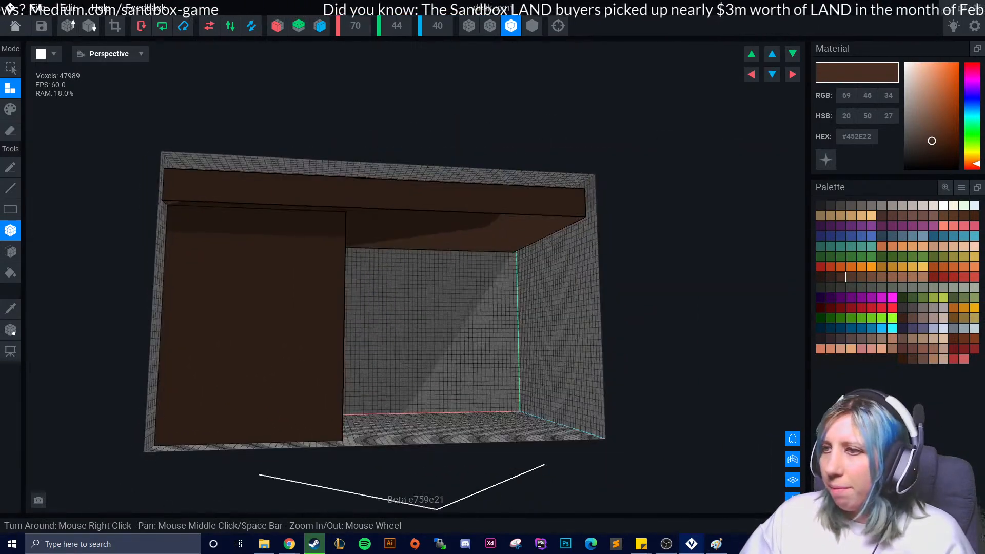
{"action": "middle_click_drag", "start_coordinate": [513, 169], "coordinate": [215, 359]}
{"action": "right_click_drag", "start_coordinate": [256, 220], "coordinate": [343, 320]}
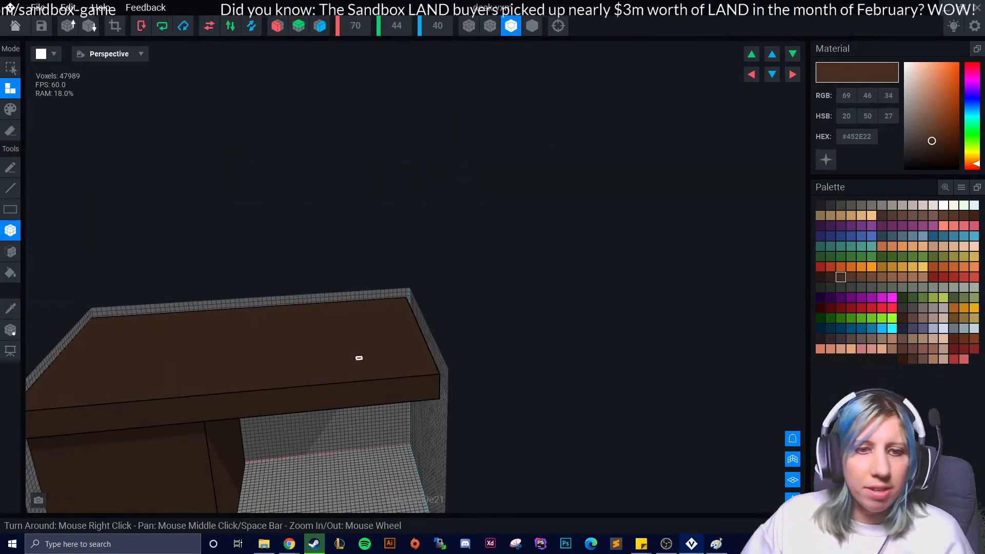
{"action": "right_click_drag", "start_coordinate": [426, 363], "coordinate": [283, 372]}
{"action": "right_click_drag", "start_coordinate": [287, 429], "coordinate": [422, 364]}
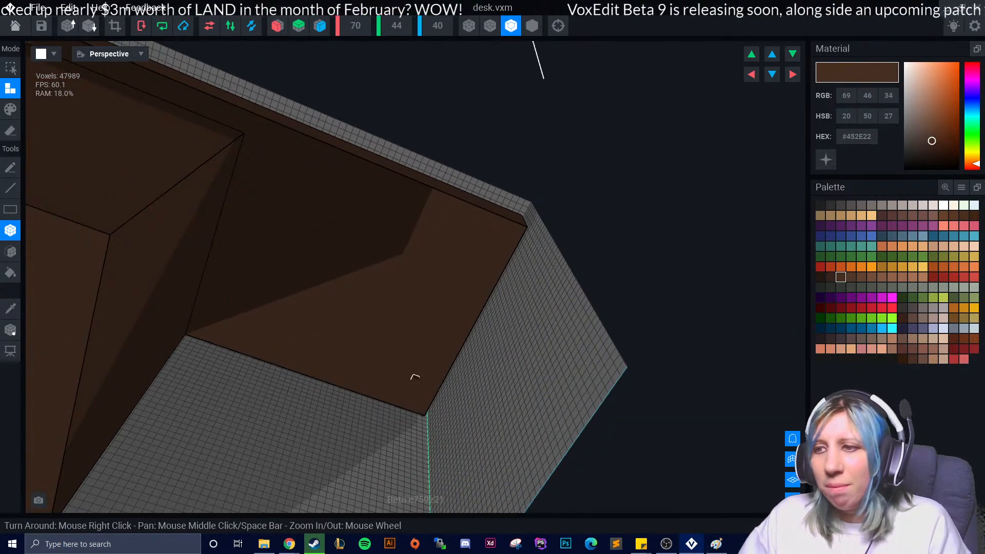
Try to add a small box to the tabletop's underside near the back corner of the open end
{"action": "right_click_drag", "start_coordinate": [369, 383], "coordinate": [379, 336]}
{"action": "left_click", "coordinate": [364, 394]}
{"action": "left_click", "coordinate": [395, 399]}
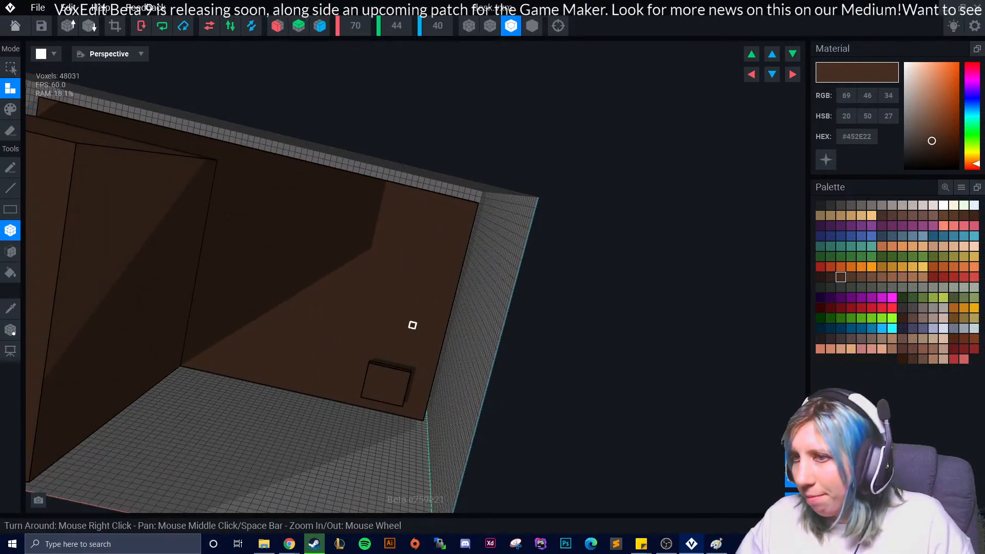
{"action": "key", "text": "ctrl+z"}
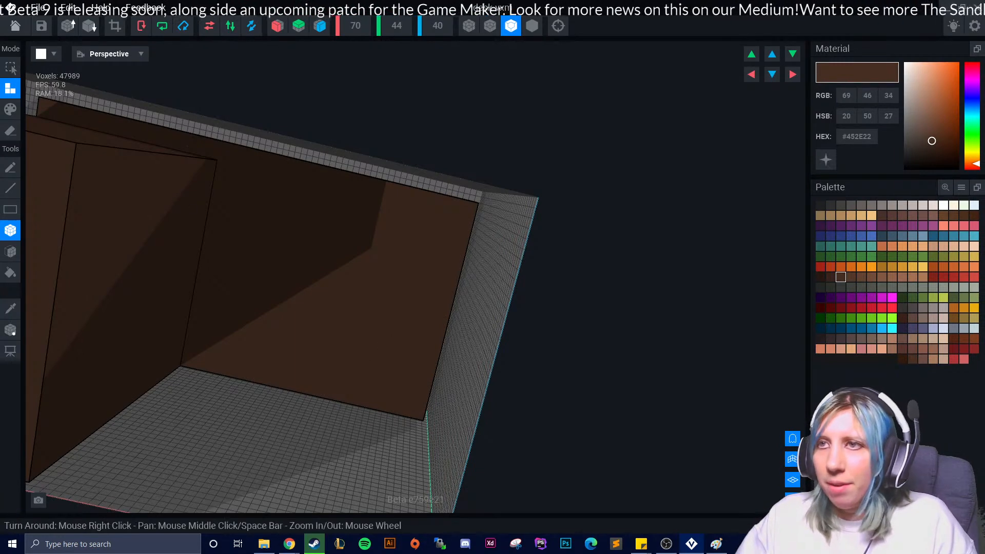
Mirror on the Z axis and add matching front and back leg stubs under the tabletop's open end with the Box tool
{"action": "left_click", "coordinate": [278, 26]}
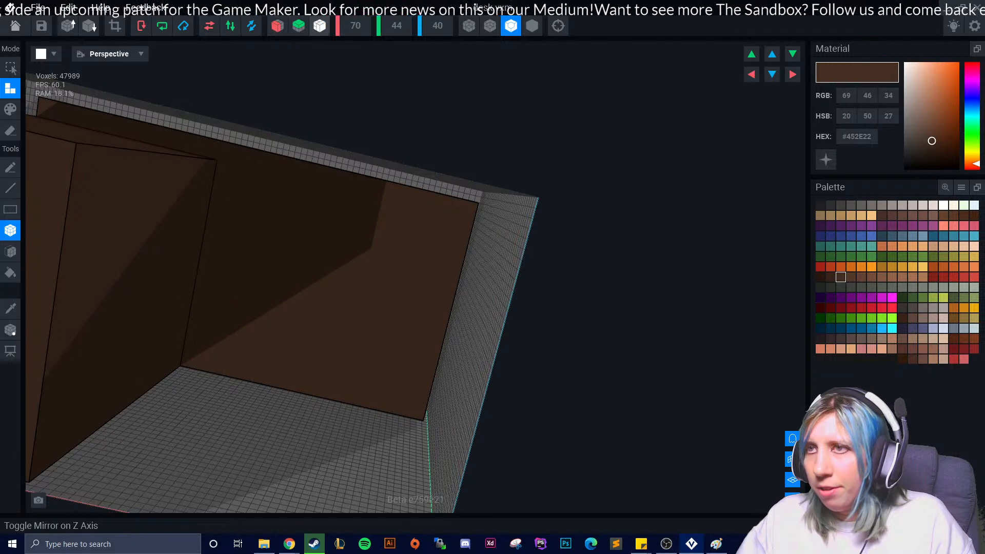
{"action": "left_click", "coordinate": [319, 25]}
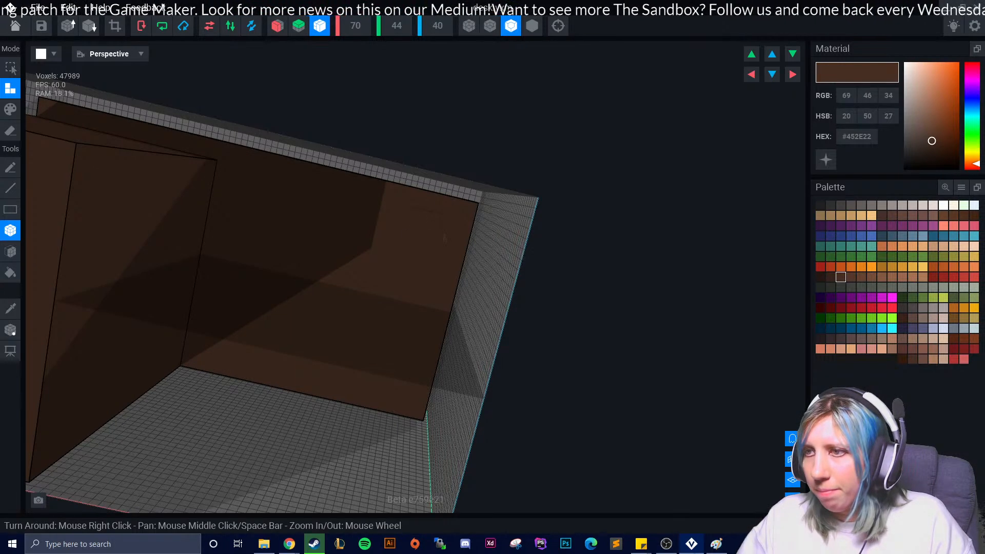
{"action": "left_click_drag", "start_coordinate": [413, 209], "coordinate": [442, 256]}
{"action": "right_click_drag", "start_coordinate": [413, 325], "coordinate": [396, 262]}
{"action": "left_click_drag", "start_coordinate": [442, 260], "coordinate": [449, 264]}
{"action": "right_click_drag", "start_coordinate": [433, 287], "coordinate": [424, 280]}
Extend both mirrored leg stubs down to the floor with the Face tool
{"action": "left_click", "coordinate": [11, 251]}
{"action": "left_click_drag", "start_coordinate": [479, 263], "coordinate": [510, 394]}
{"action": "scroll", "coordinate": [510, 395], "scroll_direction": "down", "scroll_amount": 3}
{"action": "right_click_drag", "start_coordinate": [510, 394], "coordinate": [501, 391]}
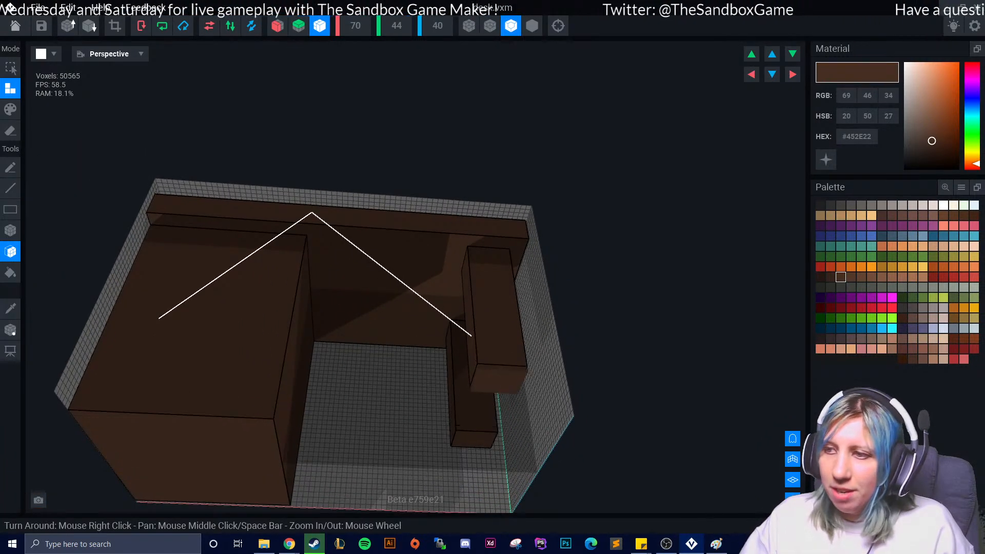
{"action": "left_click_drag", "start_coordinate": [501, 403], "coordinate": [514, 449]}
{"action": "right_click_drag", "start_coordinate": [514, 448], "coordinate": [482, 441]}
{"action": "scroll", "coordinate": [497, 451], "scroll_direction": "down", "scroll_amount": 3}
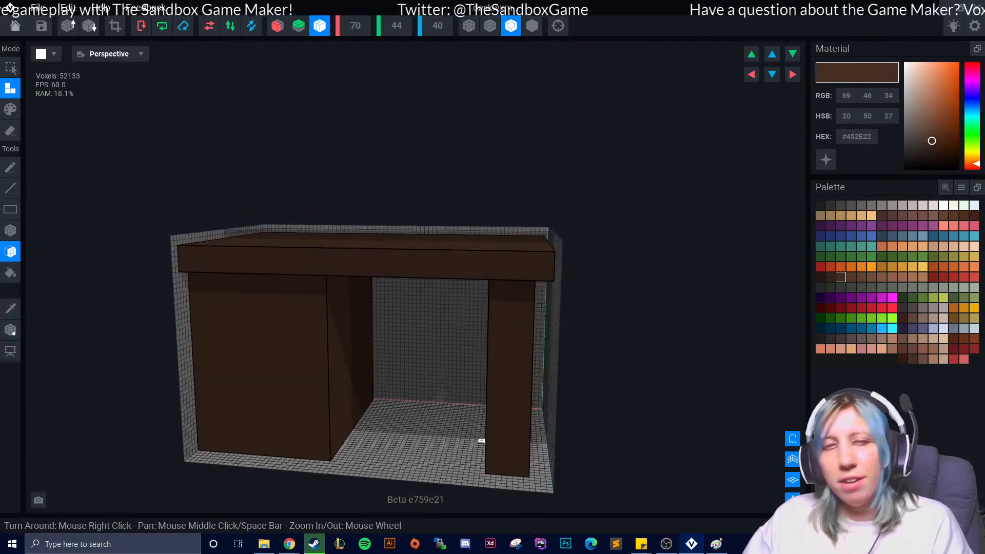
Set up Paint mode with the Box tool and choose the brown #54382A
{"action": "right_click_drag", "start_coordinate": [260, 341], "coordinate": [306, 333]}
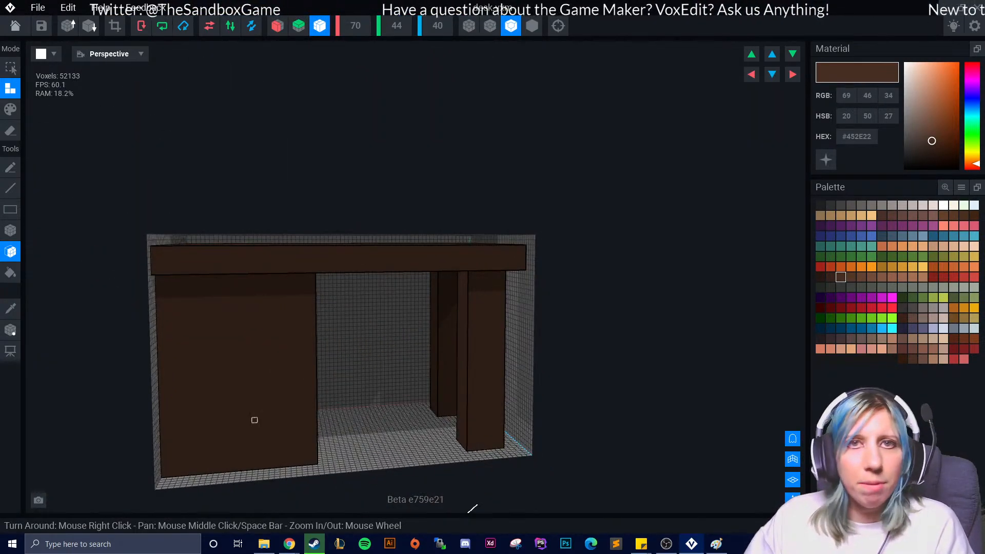
{"action": "right_click_drag", "start_coordinate": [314, 406], "coordinate": [370, 367]}
{"action": "scroll", "coordinate": [370, 368], "scroll_direction": "up", "scroll_amount": 3}
{"action": "scroll", "coordinate": [370, 358], "scroll_direction": "up", "scroll_amount": 3}
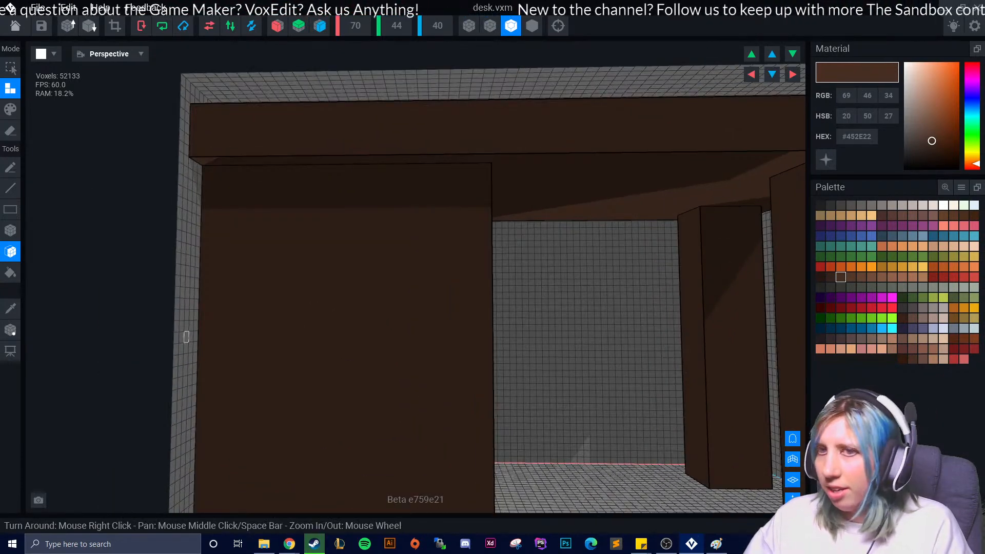
{"action": "left_click", "coordinate": [11, 231]}
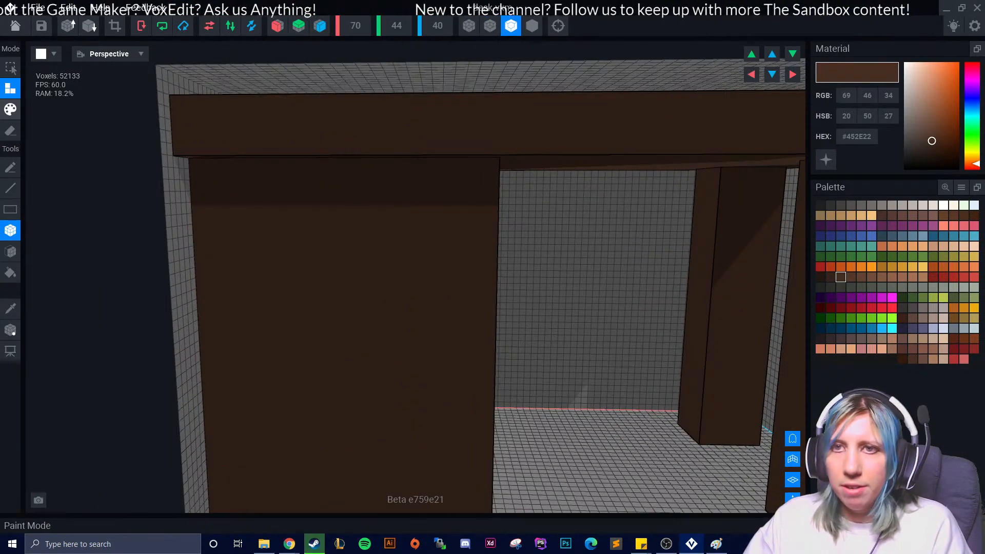
{"action": "left_click", "coordinate": [10, 109]}
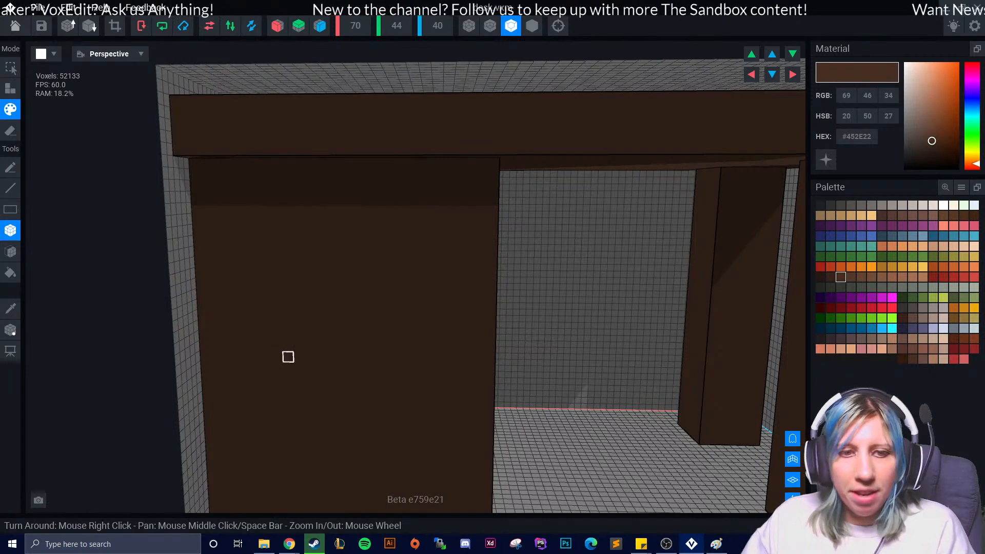
{"action": "middle_click_drag", "start_coordinate": [288, 357], "coordinate": [337, 327]}
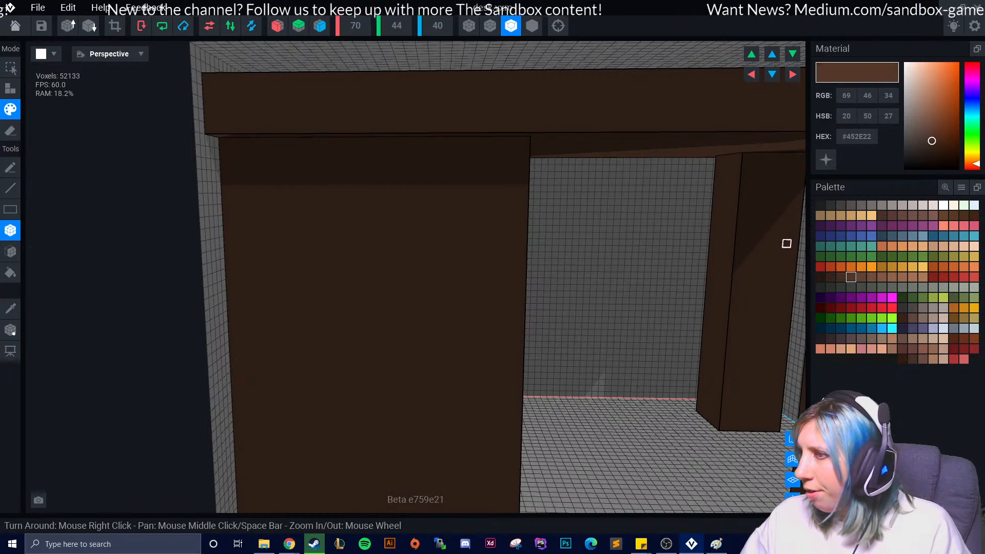
{"action": "left_click", "coordinate": [851, 277]}
{"action": "scroll", "coordinate": [276, 257], "scroll_direction": "up", "scroll_amount": 1}
{"action": "right_click_drag", "start_coordinate": [284, 241], "coordinate": [282, 237]}
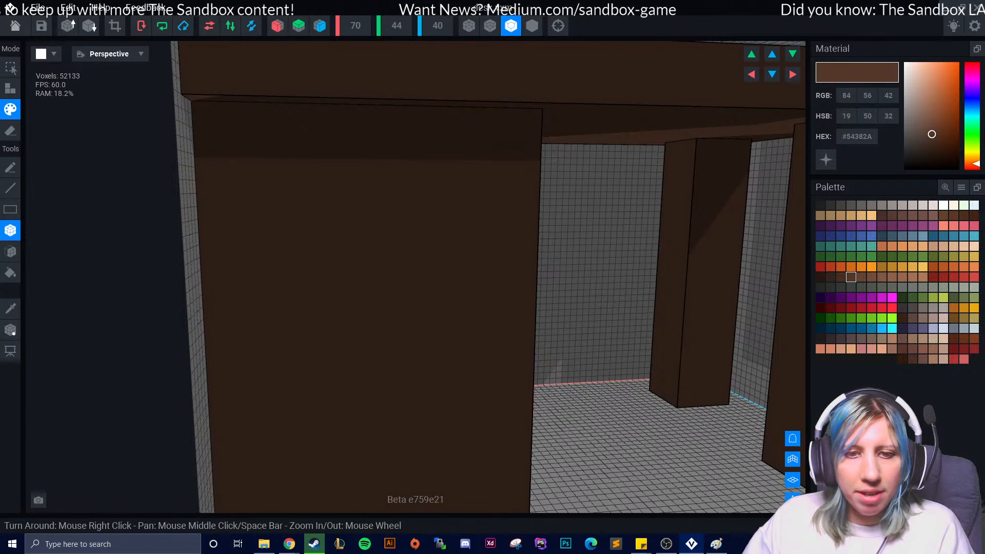
Examine the cabinet front, the two legs and the floor space between them
{"action": "scroll", "coordinate": [380, 345], "scroll_direction": "down", "scroll_amount": 2}
{"action": "right_click_drag", "start_coordinate": [380, 345], "coordinate": [398, 363]}
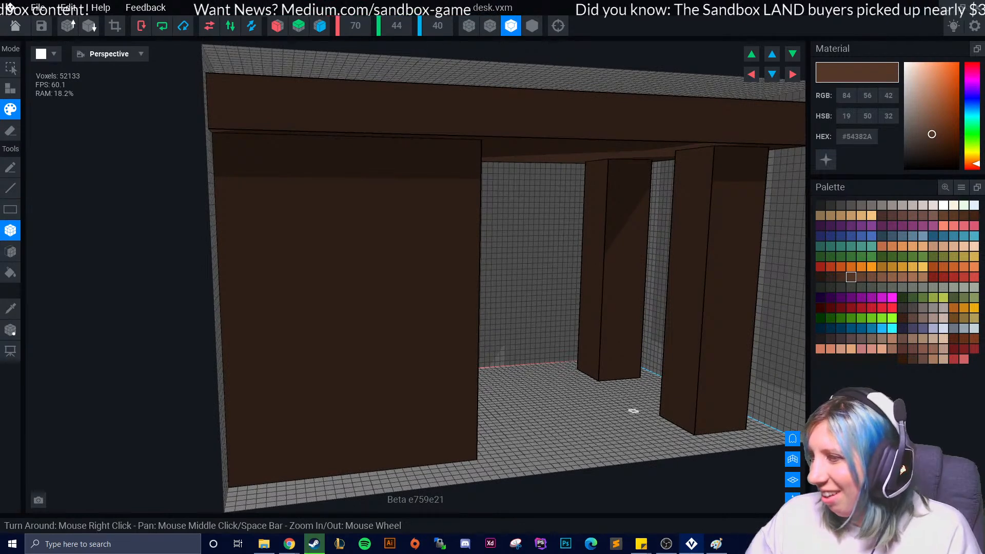
{"action": "right_click_drag", "start_coordinate": [598, 412], "coordinate": [654, 411]}
{"action": "middle_click_drag", "start_coordinate": [654, 411], "coordinate": [566, 408]}
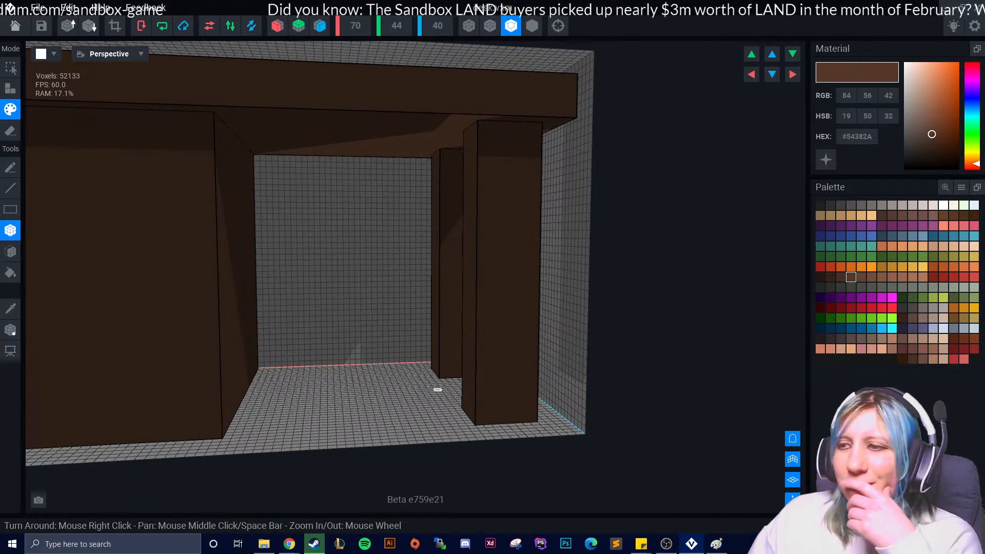
{"action": "scroll", "coordinate": [431, 390], "scroll_direction": "up", "scroll_amount": 3}
{"action": "middle_click_drag", "start_coordinate": [490, 454], "coordinate": [404, 380]}
{"action": "scroll", "coordinate": [405, 380], "scroll_direction": "up", "scroll_amount": 1}
{"action": "middle_click_drag", "start_coordinate": [179, 359], "coordinate": [234, 359]}
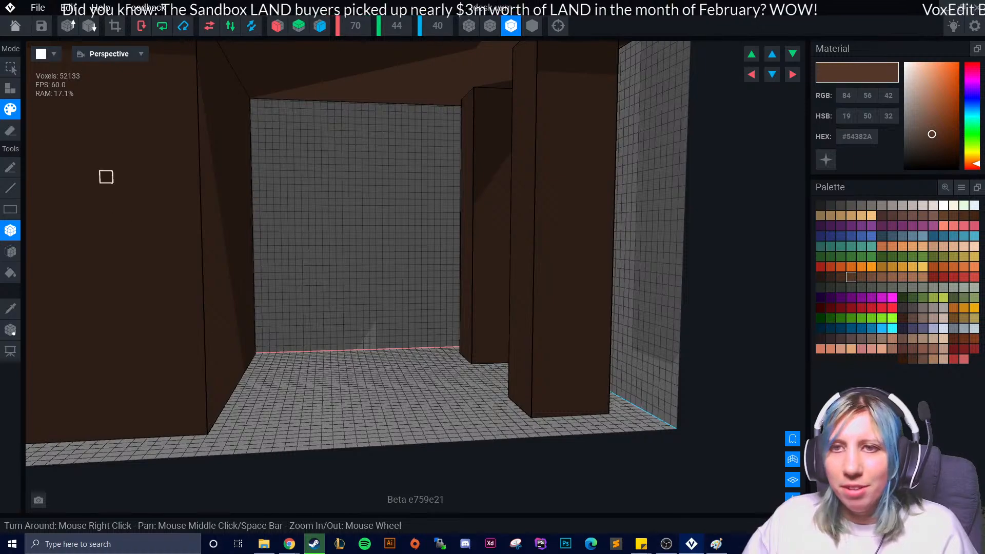
Add a low green (#406227) box on the floor against the front leg's inner side with the Box tool
{"action": "left_click", "coordinate": [10, 88]}
{"action": "right_click_drag", "start_coordinate": [587, 309], "coordinate": [507, 293]}
{"action": "scroll", "coordinate": [506, 293], "scroll_direction": "up", "scroll_amount": 1}
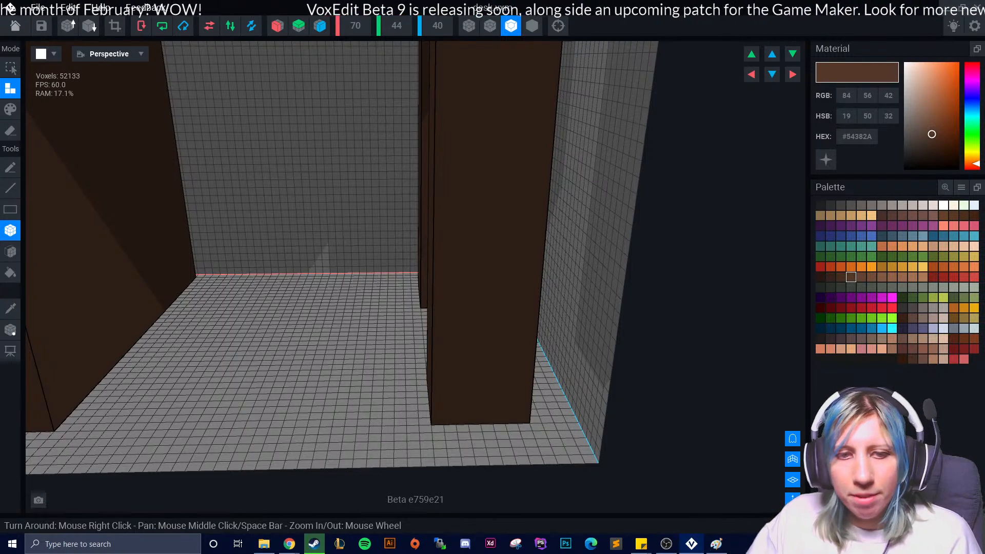
{"action": "scroll", "coordinate": [468, 330], "scroll_direction": "down", "scroll_amount": 4}
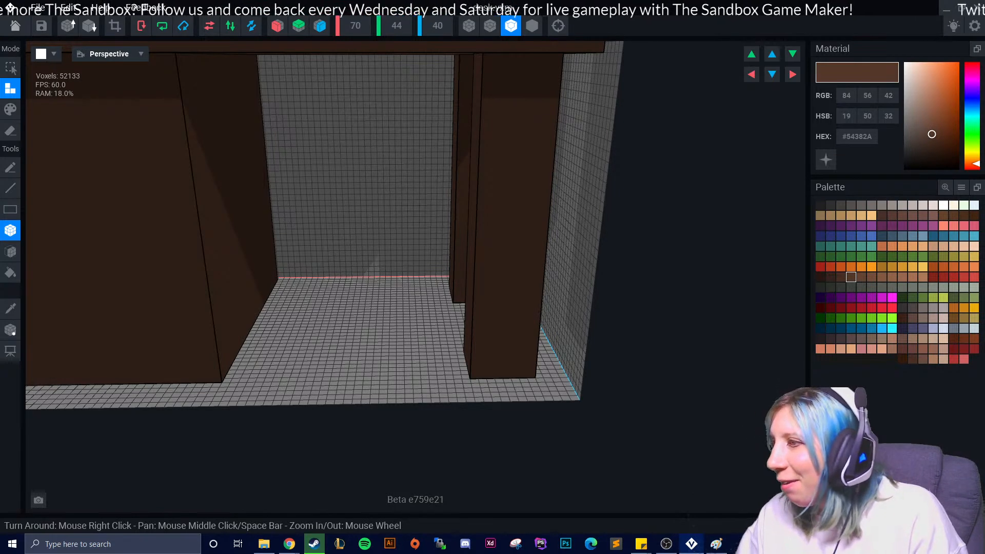
{"action": "left_click", "coordinate": [892, 256]}
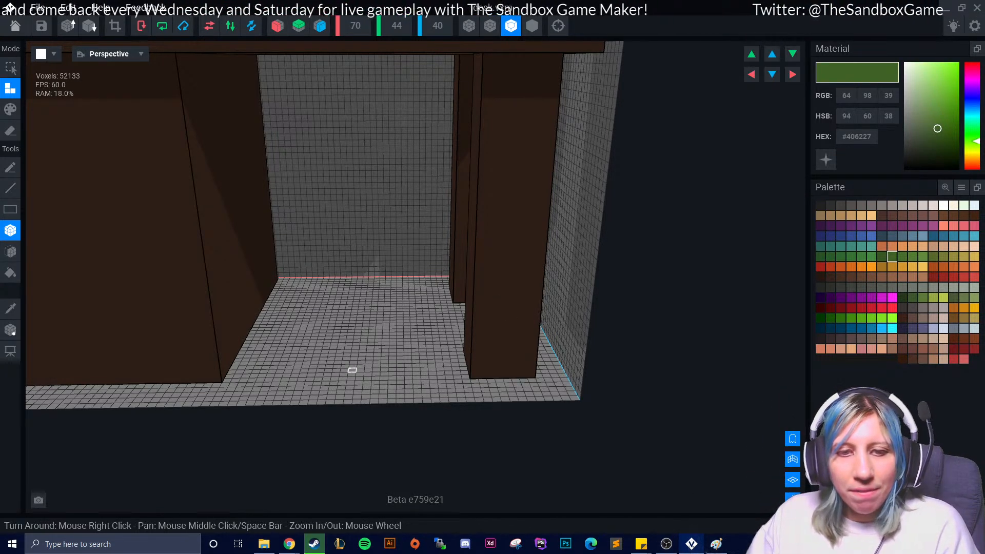
{"action": "right_click_drag", "start_coordinate": [345, 370], "coordinate": [368, 396]}
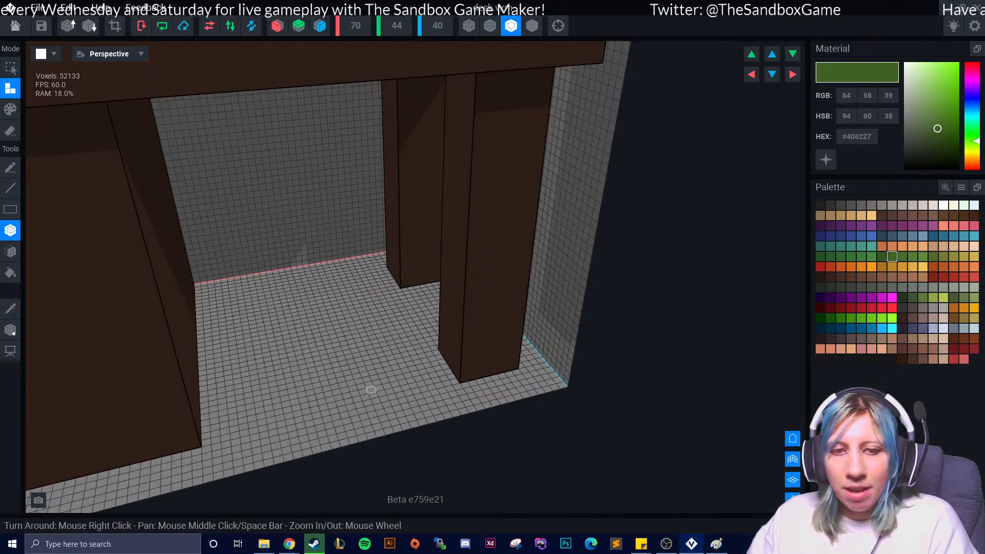
{"action": "scroll", "coordinate": [368, 396], "scroll_direction": "up", "scroll_amount": 2}
{"action": "scroll", "coordinate": [347, 391], "scroll_direction": "up", "scroll_amount": 2}
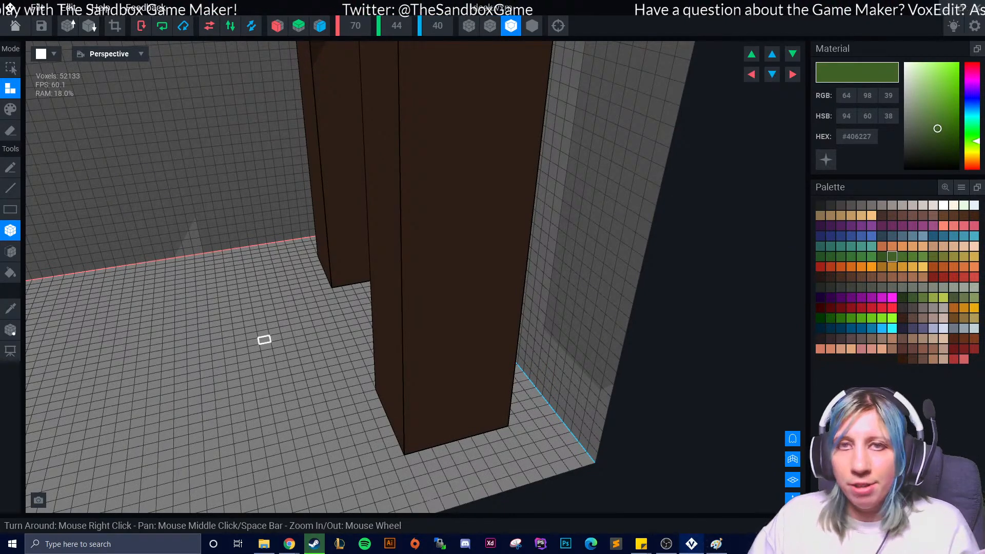
{"action": "right_click_drag", "start_coordinate": [347, 408], "coordinate": [245, 299]}
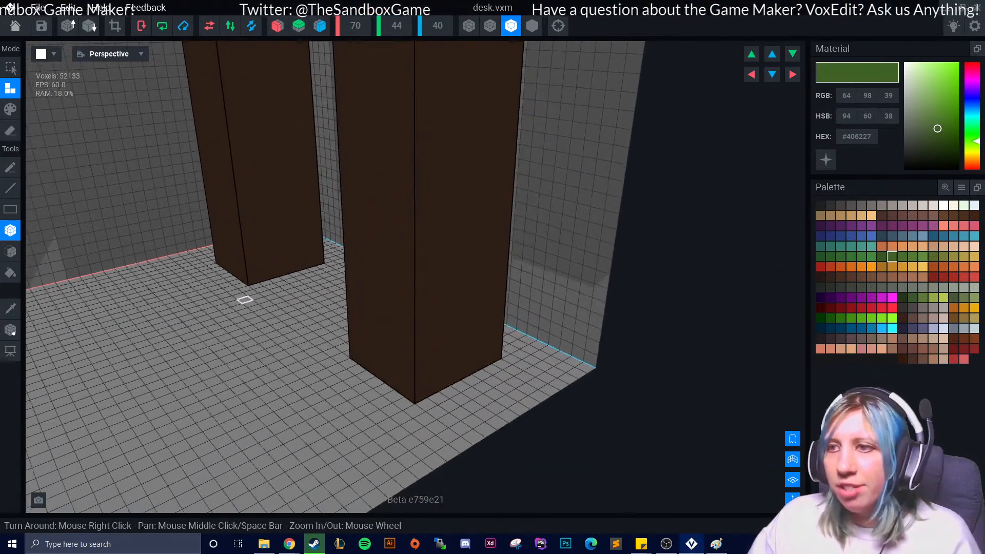
{"action": "left_click_drag", "start_coordinate": [353, 343], "coordinate": [375, 433]}
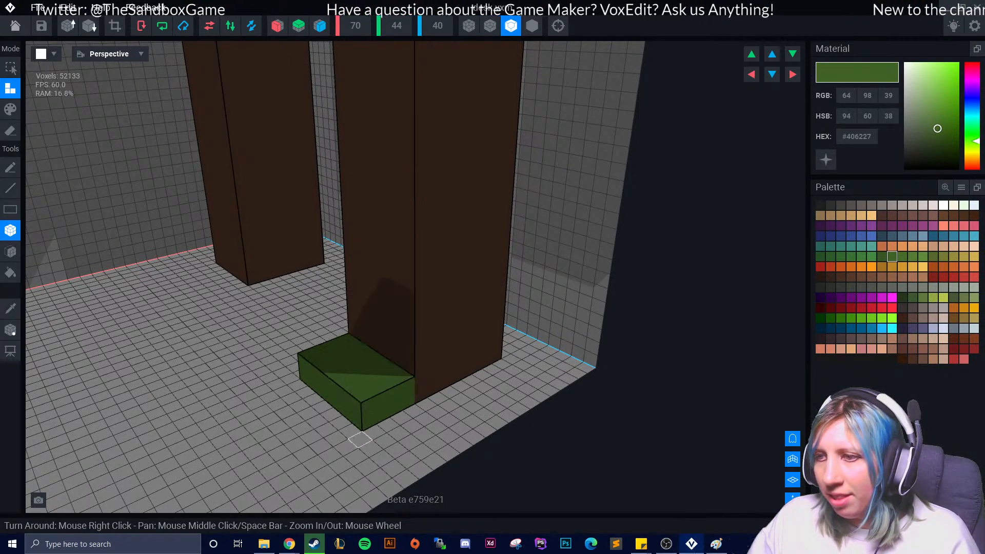
Paint the lower part of the front leg green (#406227) with the Box tool, matching the height of the adjoining block
{"action": "right_click_drag", "start_coordinate": [374, 432], "coordinate": [340, 377]}
{"action": "middle_click_drag", "start_coordinate": [341, 377], "coordinate": [257, 360]}
{"action": "left_click", "coordinate": [11, 109]}
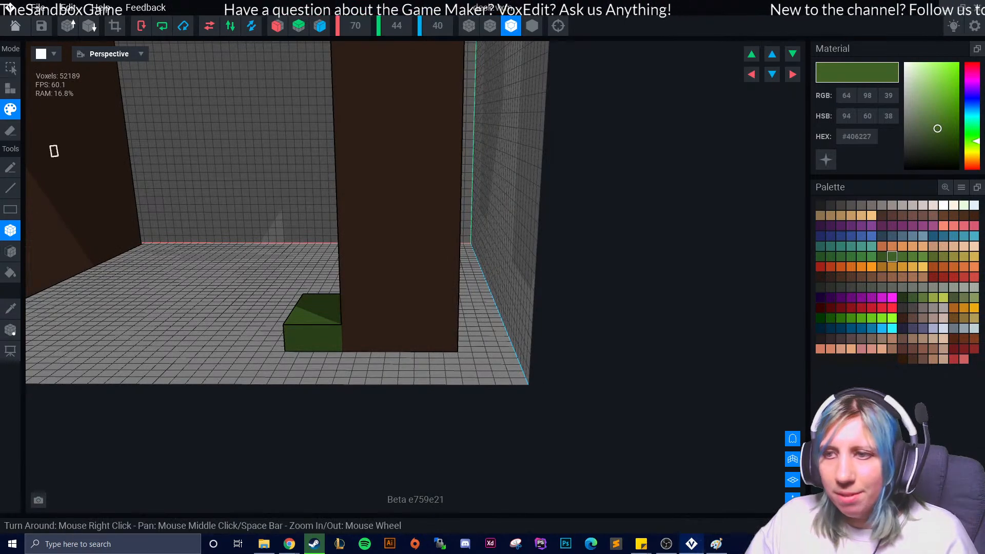
{"action": "left_click_drag", "start_coordinate": [348, 332], "coordinate": [453, 346]}
{"action": "mouse_move", "coordinate": [453, 347]}
{"action": "right_mouse_down"}
{"action": "mouse_move", "coordinate": [434, 350]}
{"action": "mouse_move", "coordinate": [434, 339]}
{"action": "right_mouse_up"}
{"action": "mouse_move", "coordinate": [433, 339]}
{"action": "left_mouse_down"}
{"action": "mouse_move", "coordinate": [529, 356]}
{"action": "mouse_move", "coordinate": [575, 336]}
{"action": "mouse_move", "coordinate": [561, 363]}
{"action": "left_mouse_up"}
{"action": "right_click_drag", "start_coordinate": [561, 363], "coordinate": [378, 344]}
{"action": "left_click_drag", "start_coordinate": [348, 314], "coordinate": [436, 315]}
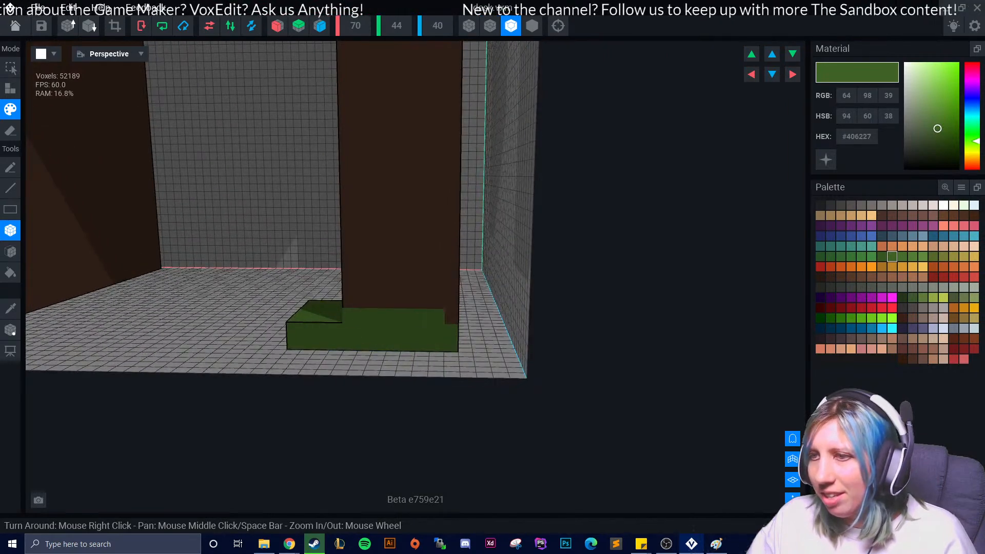
{"action": "right_click_drag", "start_coordinate": [467, 328], "coordinate": [402, 334]}
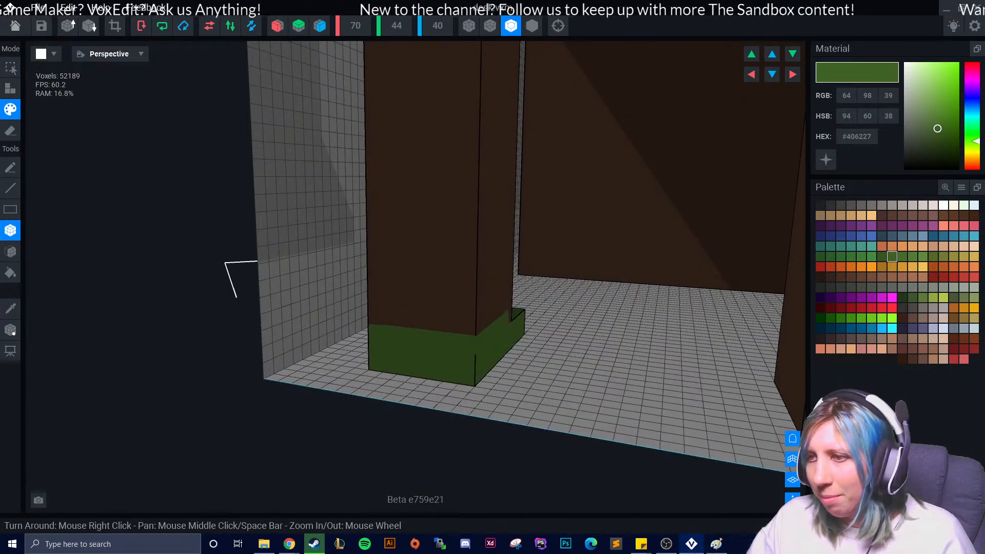
{"action": "mouse_move", "coordinate": [488, 351]}
{"action": "right_mouse_down"}
{"action": "mouse_move", "coordinate": [448, 378]}
{"action": "mouse_move", "coordinate": [235, 395]}
{"action": "mouse_move", "coordinate": [295, 385]}
{"action": "mouse_move", "coordinate": [33, 257]}
{"action": "right_mouse_up"}
Extend the green block outward from its inner face with the Face tool in Attach mode
{"action": "left_click", "coordinate": [10, 251]}
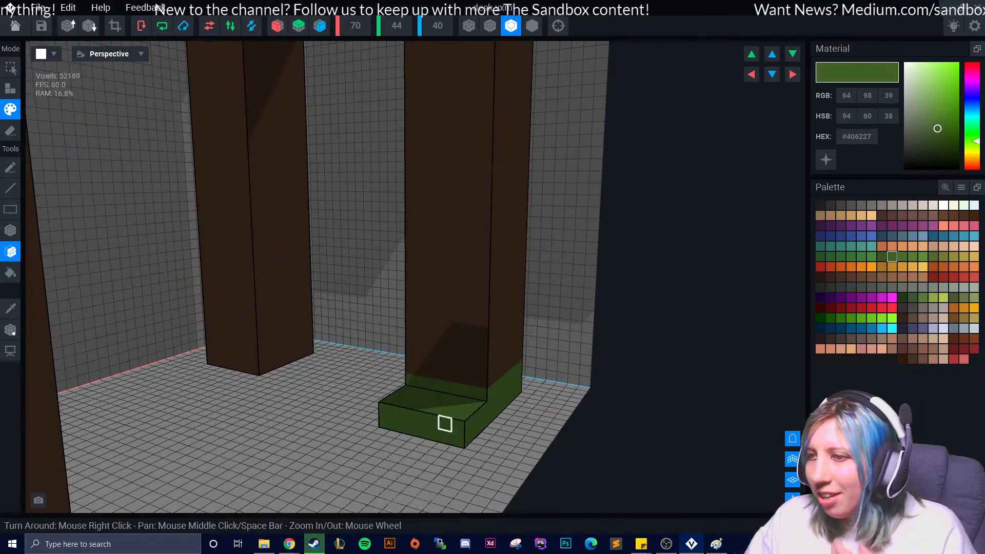
{"action": "left_click", "coordinate": [10, 88]}
{"action": "right_click_drag", "start_coordinate": [429, 395], "coordinate": [447, 440]}
{"action": "scroll", "coordinate": [455, 442], "scroll_direction": "up", "scroll_amount": 3}
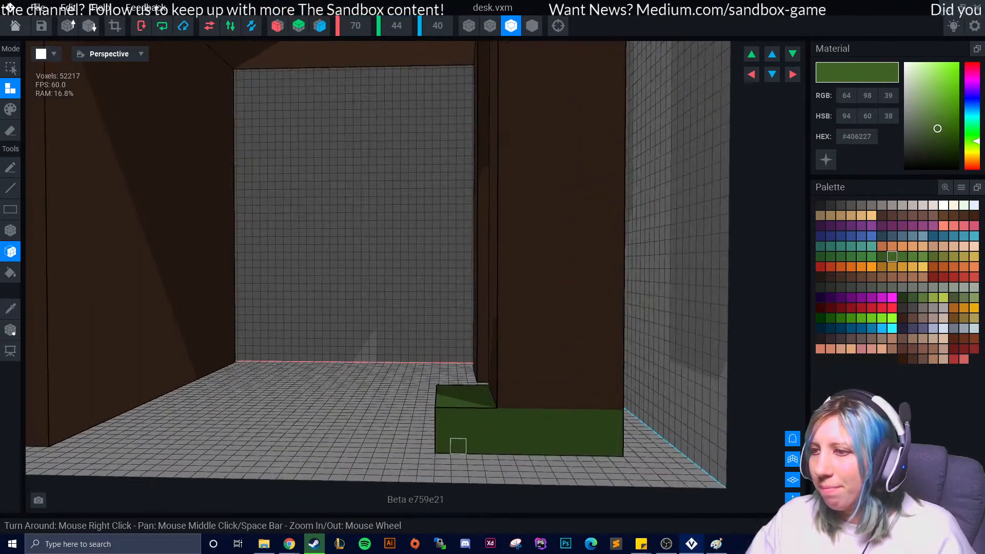
{"action": "middle_click_drag", "start_coordinate": [457, 445], "coordinate": [413, 428]}
{"action": "right_click_drag", "start_coordinate": [413, 427], "coordinate": [341, 407]}
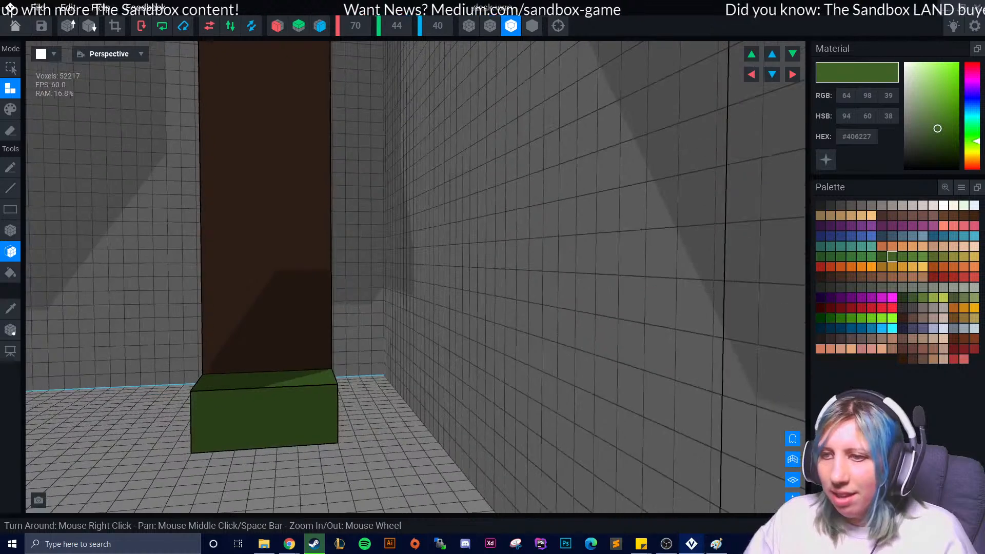
{"action": "left_click", "coordinate": [933, 206]}
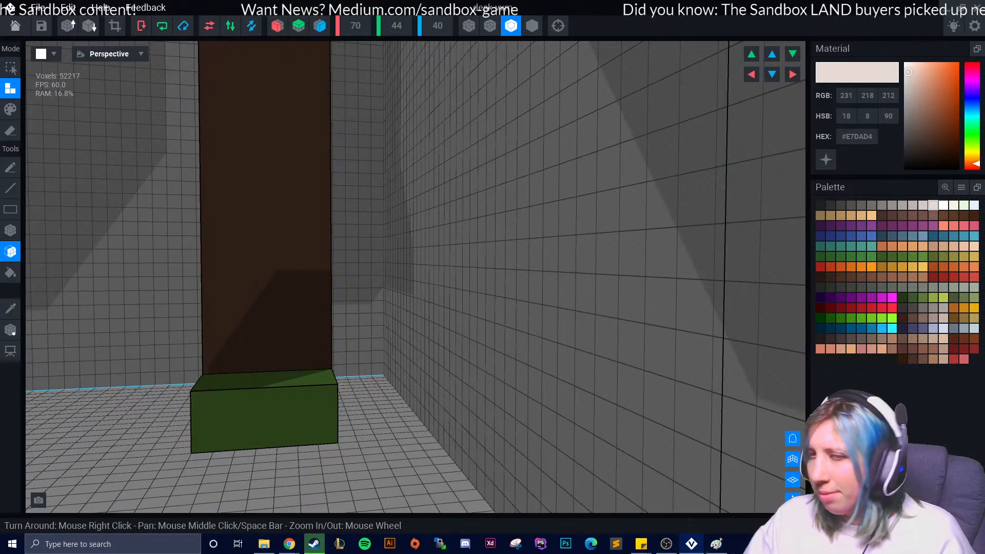
{"action": "left_click", "coordinate": [11, 109]}
{"action": "left_click", "coordinate": [10, 230]}
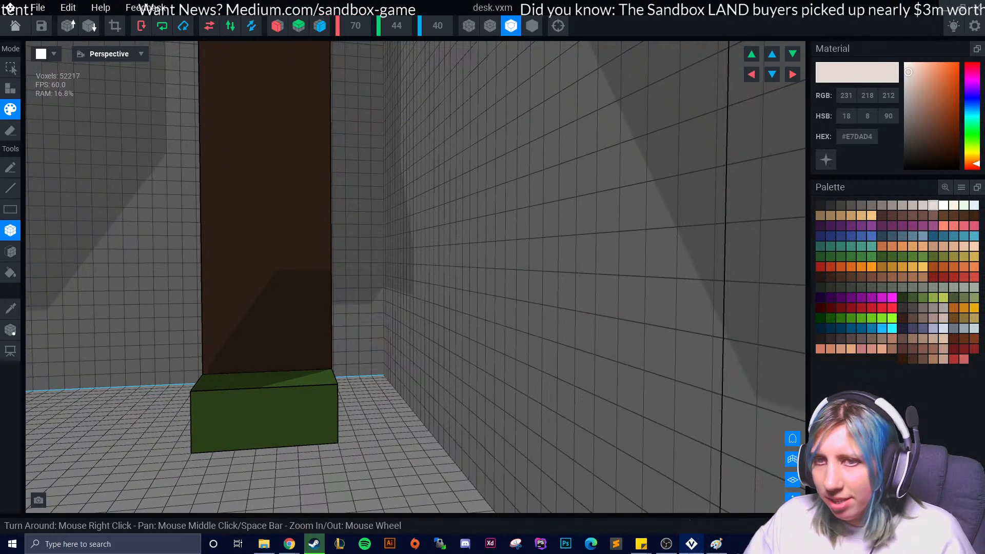
{"action": "right_click_drag", "start_coordinate": [359, 307], "coordinate": [390, 261]}
{"action": "left_click", "coordinate": [558, 25]}
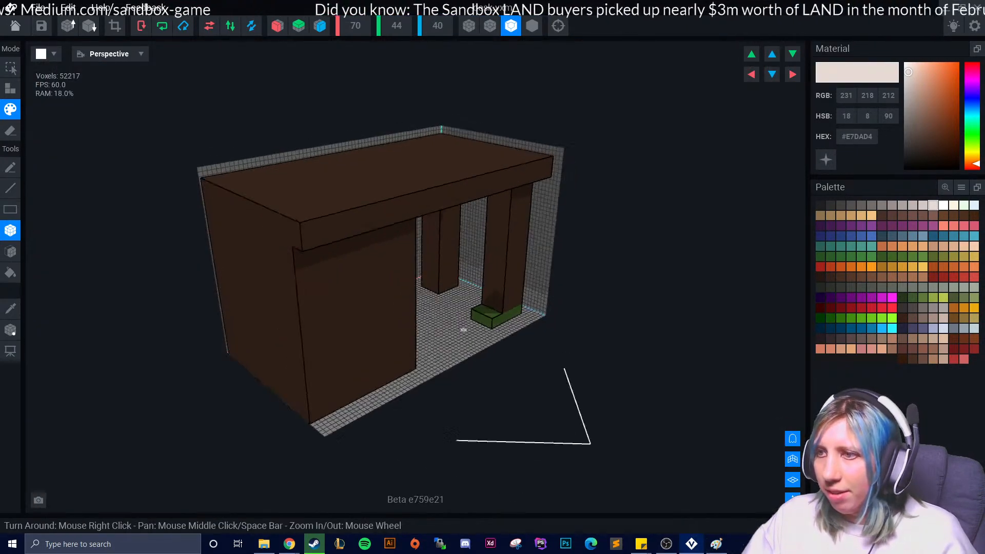
{"action": "right_click_drag", "start_coordinate": [468, 327], "coordinate": [509, 388]}
{"action": "scroll", "coordinate": [508, 388], "scroll_direction": "up", "scroll_amount": 3}
{"action": "scroll", "coordinate": [508, 388], "scroll_direction": "up", "scroll_amount": 10}
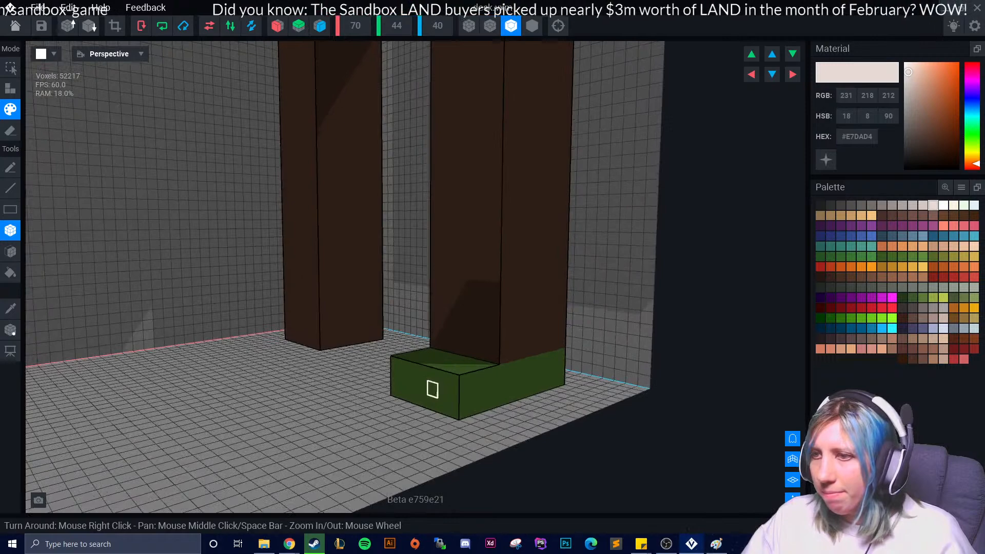
{"action": "right_click_drag", "start_coordinate": [431, 414], "coordinate": [429, 415]}
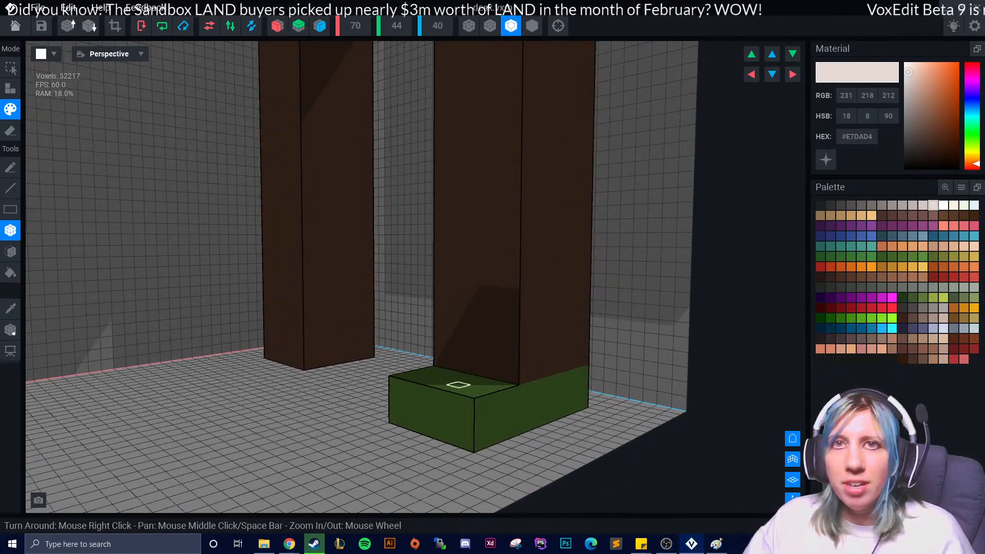
Pick up the block's green and raise the block's top face with the Face tool in Attach mode
{"action": "right_click_drag", "start_coordinate": [405, 405], "coordinate": [447, 414]}
{"action": "left_click", "coordinate": [10, 308]}
{"action": "left_click", "coordinate": [490, 450]}
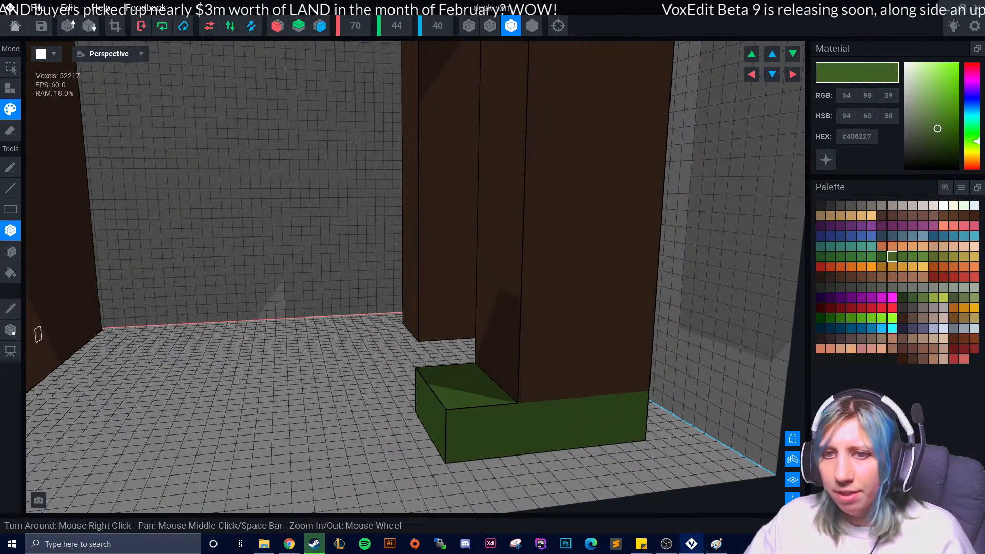
{"action": "left_click", "coordinate": [12, 251]}
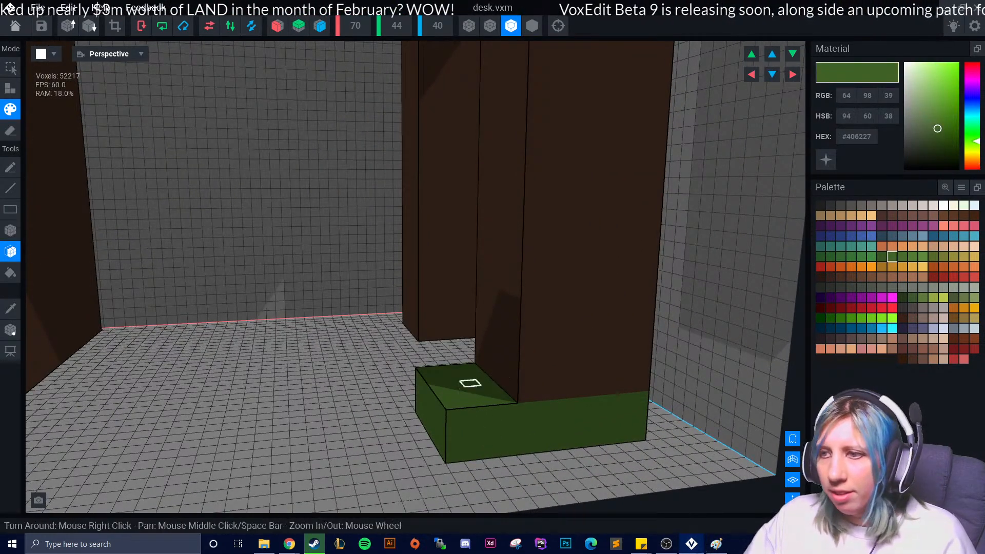
{"action": "left_click", "coordinate": [10, 88]}
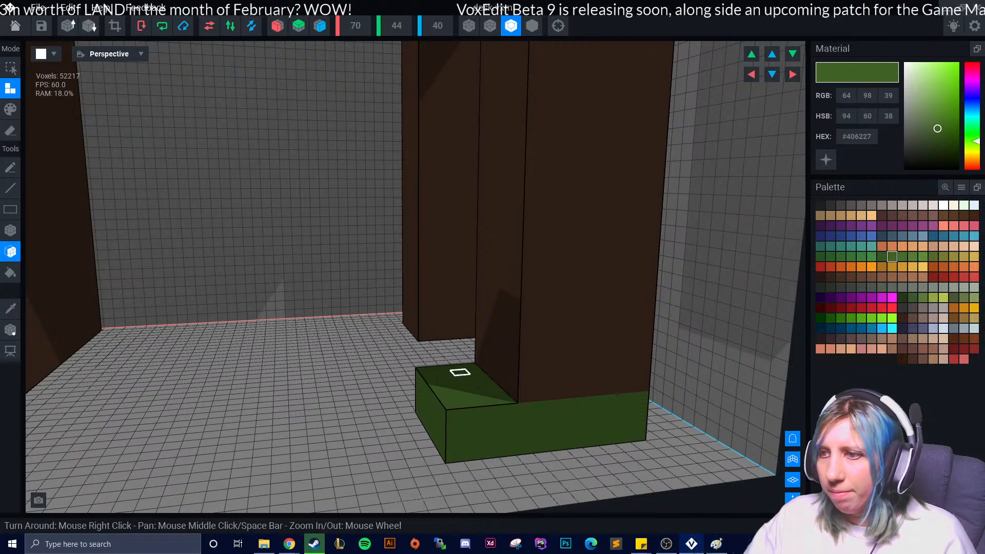
{"action": "mouse_move", "coordinate": [474, 378]}
{"action": "right_mouse_down"}
{"action": "mouse_move", "coordinate": [472, 436]}
{"action": "mouse_move", "coordinate": [457, 392]}
{"action": "right_mouse_up"}
{"action": "left_click", "coordinate": [457, 393]}
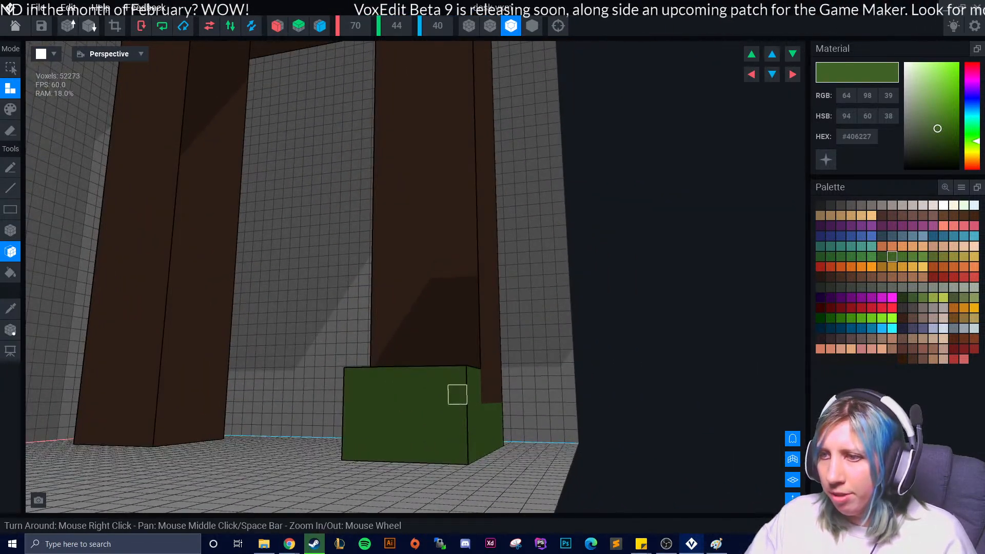
Paint the leg green with the Box tool up to the top of the raised block
{"action": "scroll", "coordinate": [451, 451], "scroll_direction": "down", "scroll_amount": 5}
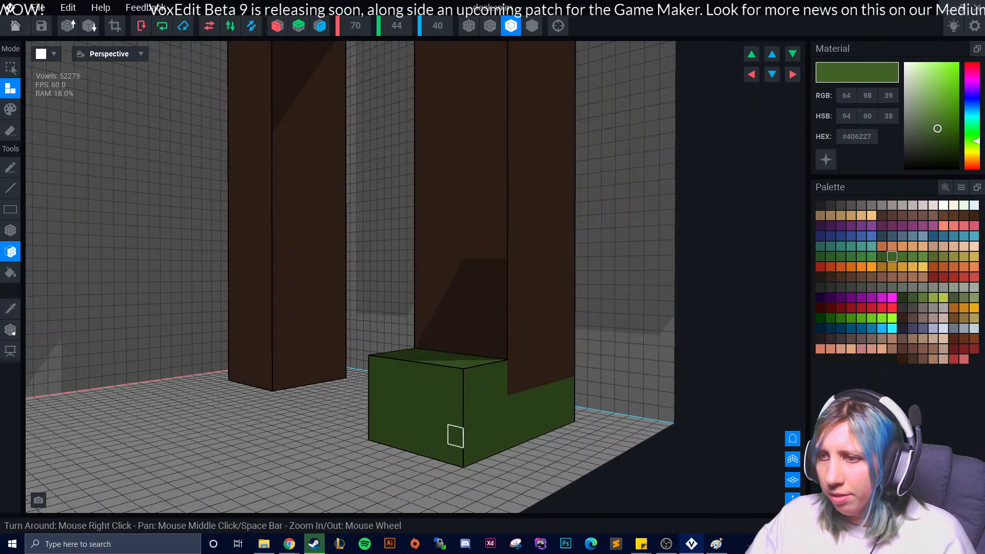
{"action": "right_click_drag", "start_coordinate": [513, 421], "coordinate": [482, 412]}
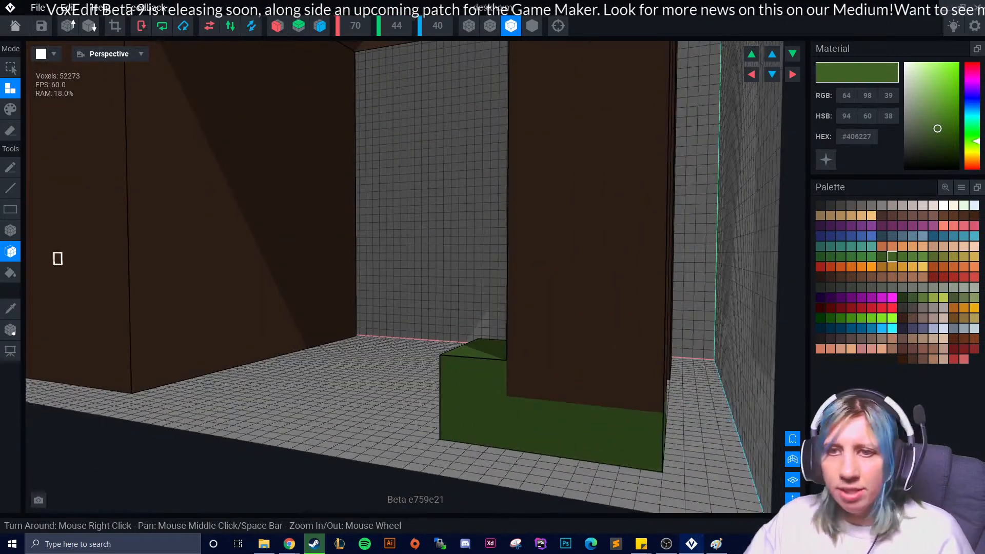
{"action": "left_click", "coordinate": [11, 231]}
{"action": "left_click", "coordinate": [11, 109]}
{"action": "left_click_drag", "start_coordinate": [516, 370], "coordinate": [653, 401]}
{"action": "right_click_drag", "start_coordinate": [651, 401], "coordinate": [240, 430]}
{"action": "mouse_move", "coordinate": [329, 395]}
{"action": "left_mouse_down"}
{"action": "mouse_move", "coordinate": [345, 411]}
{"action": "mouse_move", "coordinate": [438, 426]}
{"action": "left_mouse_up"}
{"action": "scroll", "coordinate": [425, 418], "scroll_direction": "up", "scroll_amount": 5}
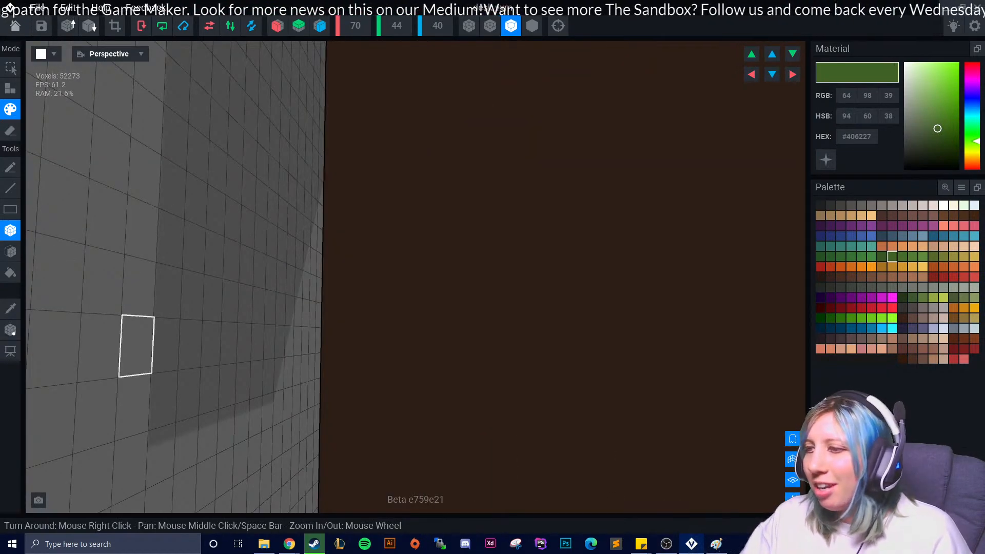
{"action": "scroll", "coordinate": [424, 420], "scroll_direction": "down", "scroll_amount": 5}
{"action": "left_click_drag", "start_coordinate": [521, 357], "coordinate": [451, 422]}
{"action": "mouse_move", "coordinate": [253, 413]}
{"action": "right_mouse_down"}
{"action": "mouse_move", "coordinate": [340, 410]}
{"action": "mouse_move", "coordinate": [275, 468]}
{"action": "mouse_move", "coordinate": [336, 393]}
{"action": "mouse_move", "coordinate": [238, 425]}
{"action": "right_mouse_up"}
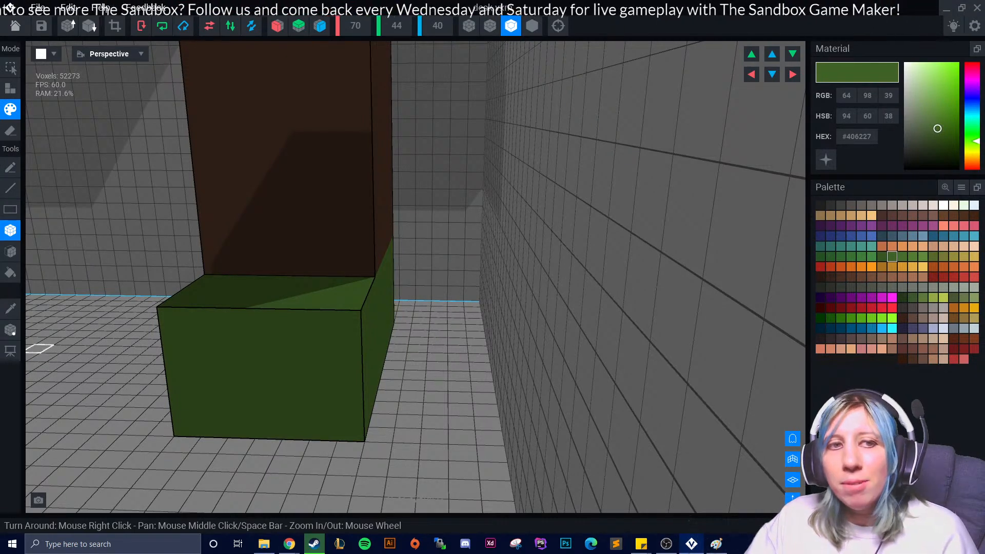
{"action": "right_click_drag", "start_coordinate": [382, 421], "coordinate": [385, 402]}
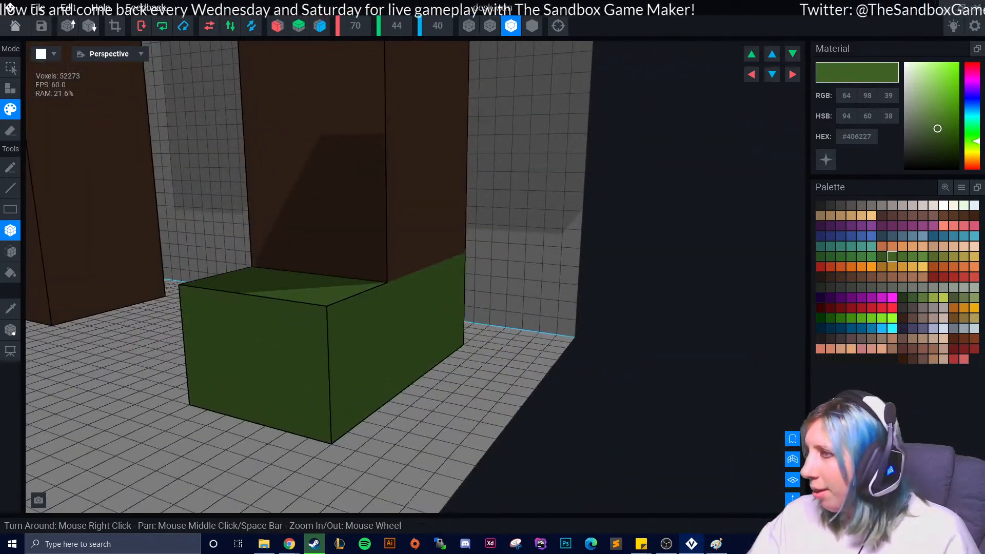
Paint a light #E7DAD4 rectangle on the green block's inner end face, leaving a green border
{"action": "left_click", "coordinate": [934, 206]}
{"action": "right_click_drag", "start_coordinate": [337, 345], "coordinate": [400, 343]}
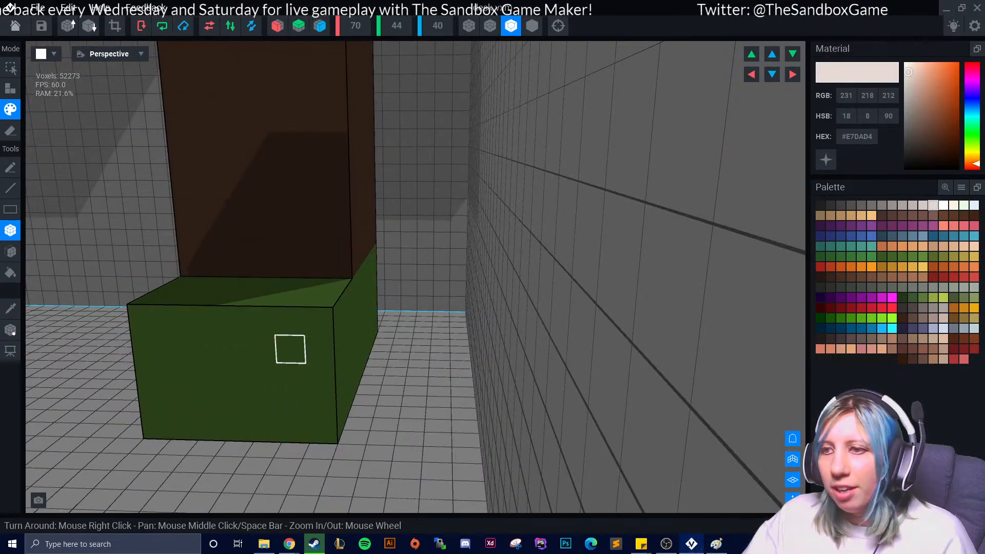
{"action": "mouse_move", "coordinate": [290, 349]}
{"action": "left_mouse_down"}
{"action": "mouse_move", "coordinate": [206, 402]}
{"action": "mouse_move", "coordinate": [146, 401]}
{"action": "left_mouse_up"}
{"action": "mouse_move", "coordinate": [170, 395]}
{"action": "right_mouse_down"}
{"action": "mouse_move", "coordinate": [246, 393]}
{"action": "mouse_move", "coordinate": [246, 372]}
{"action": "right_mouse_up"}
{"action": "middle_click_drag", "start_coordinate": [71, 388], "coordinate": [154, 340]}
{"action": "scroll", "coordinate": [193, 300], "scroll_direction": "up", "scroll_amount": 4}
{"action": "scroll", "coordinate": [193, 299], "scroll_direction": "down", "scroll_amount": 4}
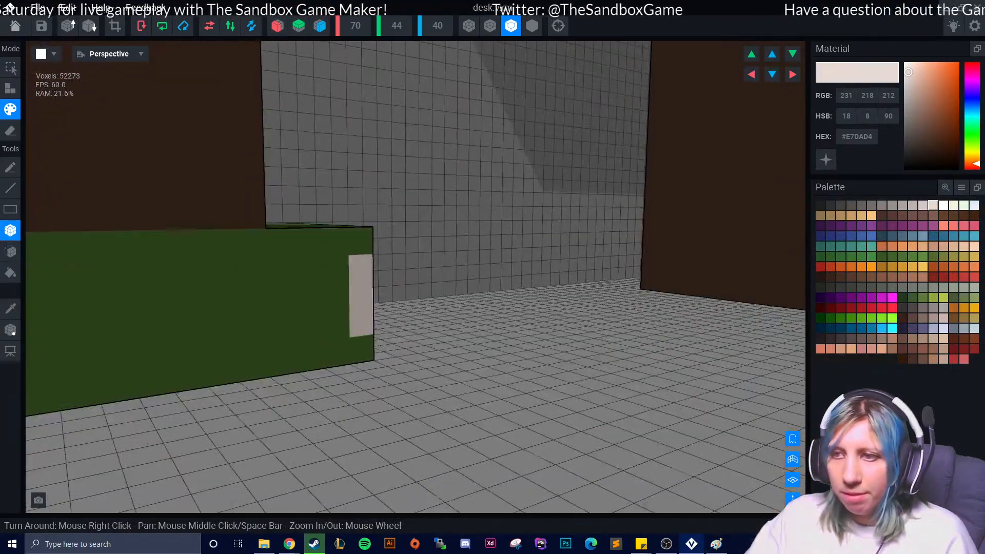
Paint darker #D4C8C3 stripes inside the light rectangle on the block's inner end with the Box tool
{"action": "left_click", "coordinate": [558, 26]}
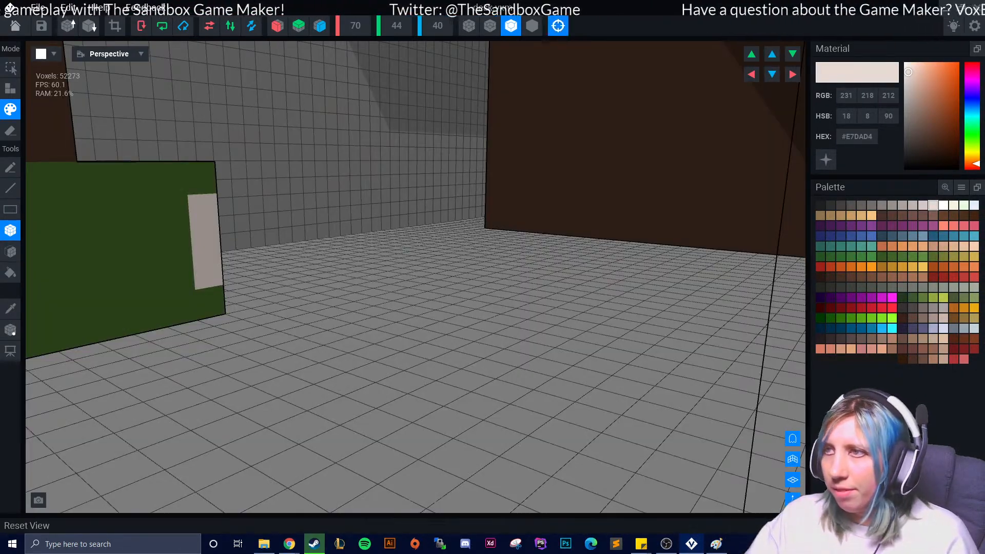
{"action": "left_click", "coordinate": [559, 25]}
{"action": "scroll", "coordinate": [561, 341], "scroll_direction": "up", "scroll_amount": 3}
{"action": "right_click_drag", "start_coordinate": [413, 308], "coordinate": [667, 267]}
{"action": "mouse_move", "coordinate": [493, 318]}
{"action": "right_mouse_down"}
{"action": "mouse_move", "coordinate": [633, 363]}
{"action": "mouse_move", "coordinate": [648, 341]}
{"action": "mouse_move", "coordinate": [714, 340]}
{"action": "mouse_move", "coordinate": [340, 283]}
{"action": "right_mouse_up"}
{"action": "scroll", "coordinate": [597, 352], "scroll_direction": "up", "scroll_amount": 2}
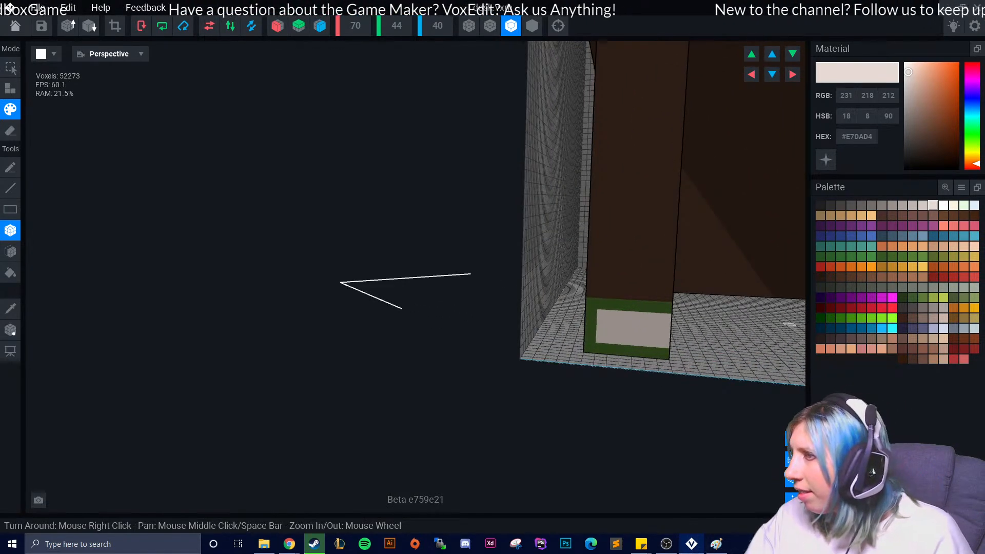
{"action": "left_click", "coordinate": [923, 205]}
{"action": "left_click_drag", "start_coordinate": [603, 315], "coordinate": [667, 321]}
{"action": "right_click_drag", "start_coordinate": [637, 352], "coordinate": [554, 335]}
{"action": "left_click_drag", "start_coordinate": [679, 319], "coordinate": [749, 310]}
{"action": "left_click_drag", "start_coordinate": [614, 332], "coordinate": [744, 327]}
{"action": "right_click_drag", "start_coordinate": [584, 353], "coordinate": [687, 365]}
{"action": "left_click_drag", "start_coordinate": [613, 335], "coordinate": [674, 349]}
{"action": "scroll", "coordinate": [682, 357], "scroll_direction": "down", "scroll_amount": 2}
{"action": "scroll", "coordinate": [608, 419], "scroll_direction": "down", "scroll_amount": 2}
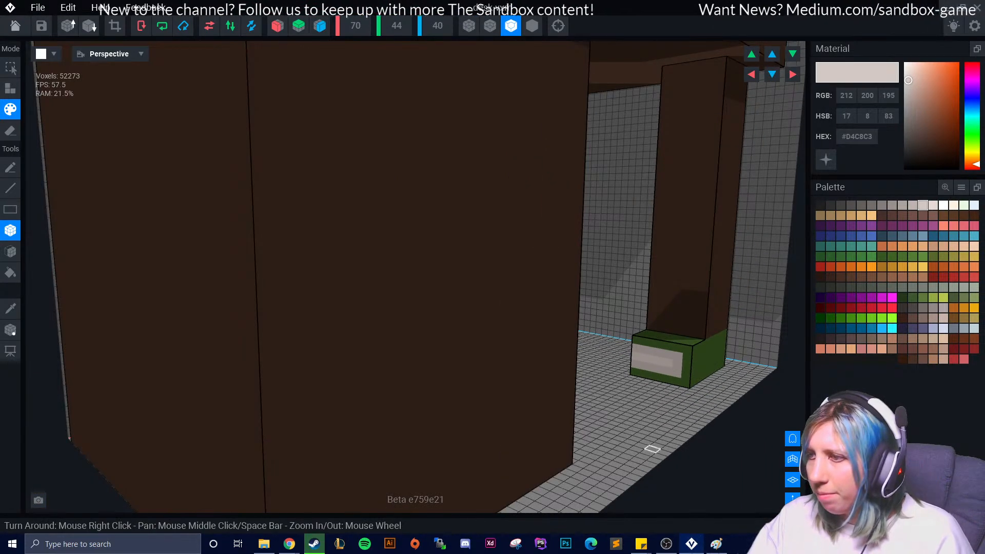
Paint a vertical grey #ABA29E band across the green block's front side with the Box tool
{"action": "right_click_drag", "start_coordinate": [670, 415], "coordinate": [520, 377]}
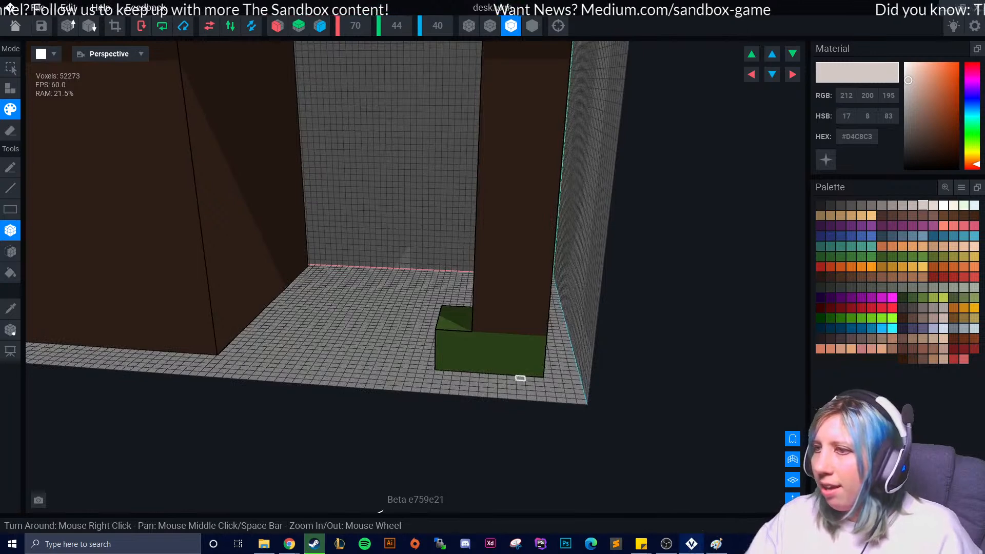
{"action": "scroll", "coordinate": [519, 377], "scroll_direction": "up", "scroll_amount": 2}
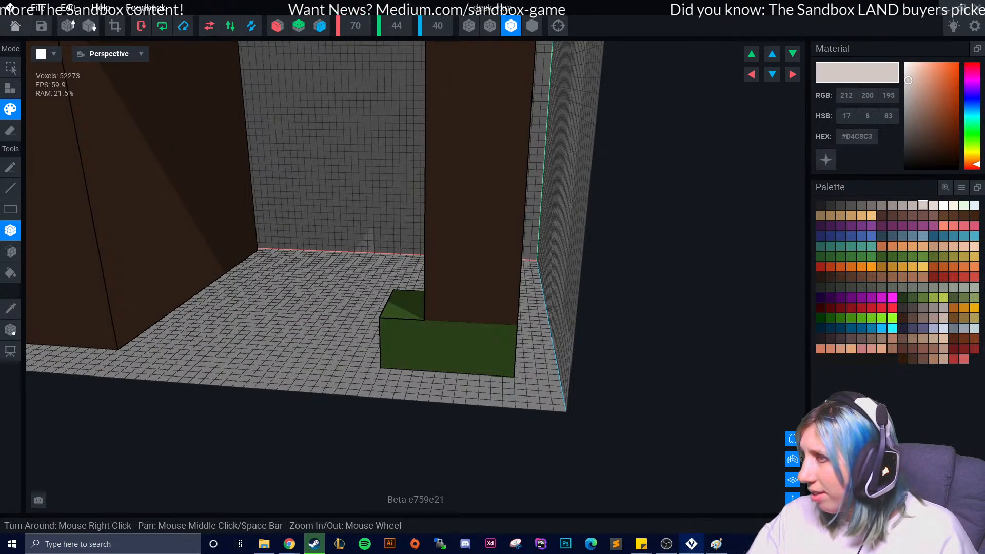
{"action": "left_click", "coordinate": [902, 205]}
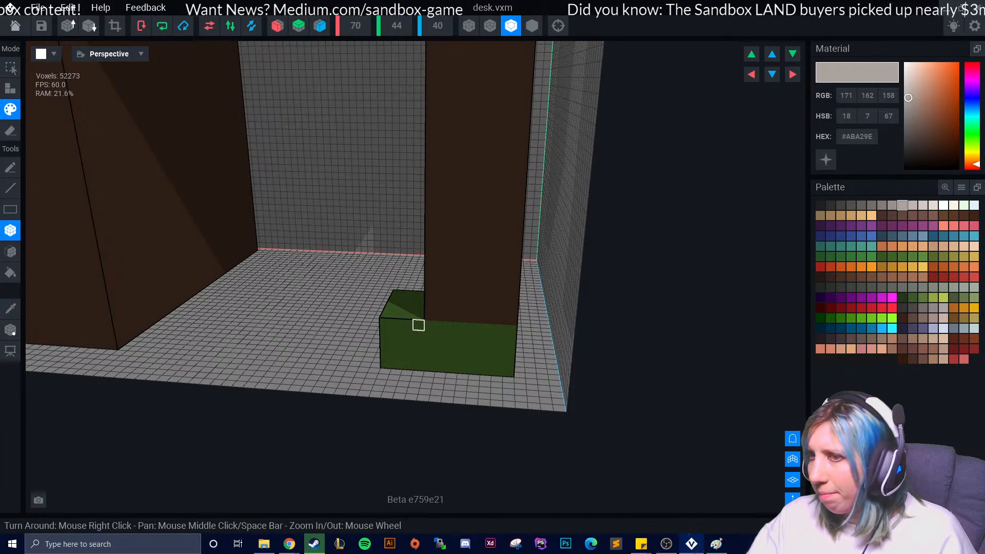
{"action": "left_click_drag", "start_coordinate": [418, 321], "coordinate": [428, 368]}
{"action": "right_click_drag", "start_coordinate": [420, 318], "coordinate": [440, 347]}
{"action": "left_click_drag", "start_coordinate": [454, 337], "coordinate": [454, 384]}
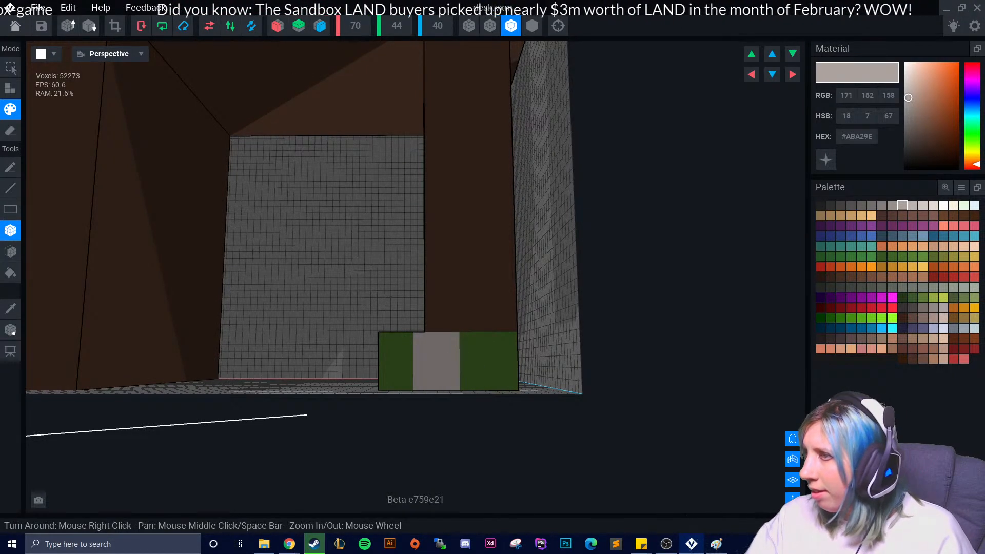
Paint a small red #A82C23 figure shaped like a 2 on the grey band
{"action": "left_click", "coordinate": [953, 277]}
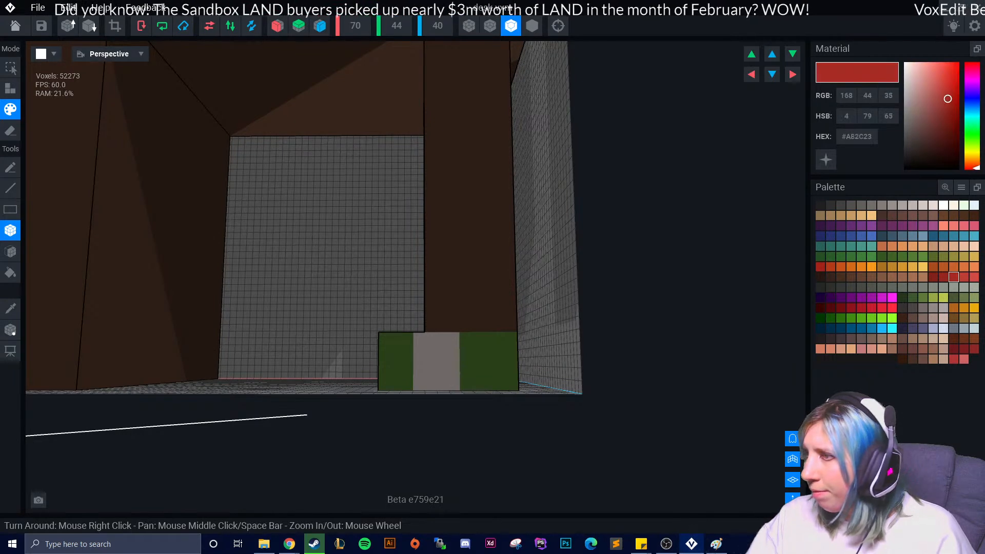
{"action": "left_click_drag", "start_coordinate": [430, 373], "coordinate": [442, 373]}
{"action": "left_click", "coordinate": [430, 361]}
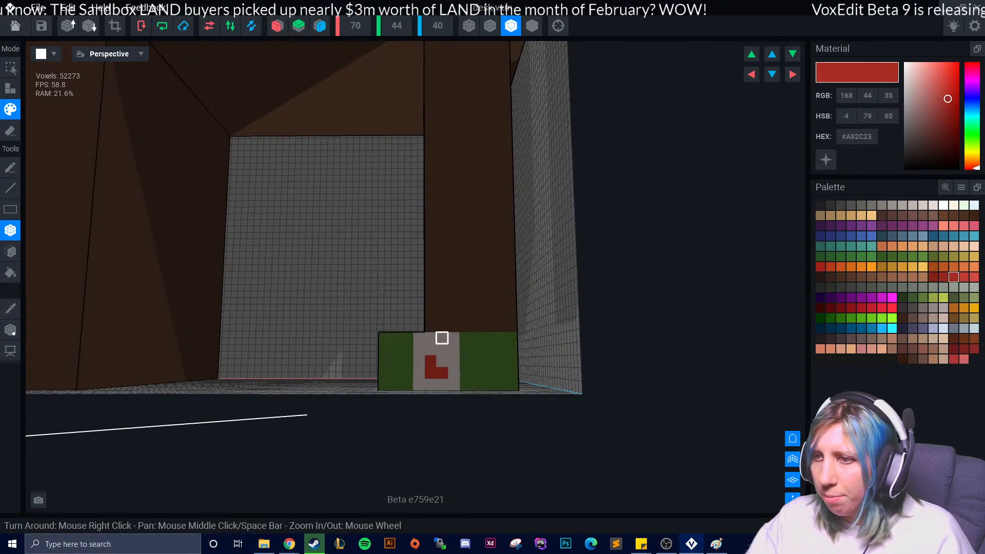
{"action": "left_click", "coordinate": [442, 350]}
{"action": "left_click", "coordinate": [431, 338]}
{"action": "right_click_drag", "start_coordinate": [442, 385], "coordinate": [400, 395]}
{"action": "scroll", "coordinate": [453, 392], "scroll_direction": "down", "scroll_amount": 3}
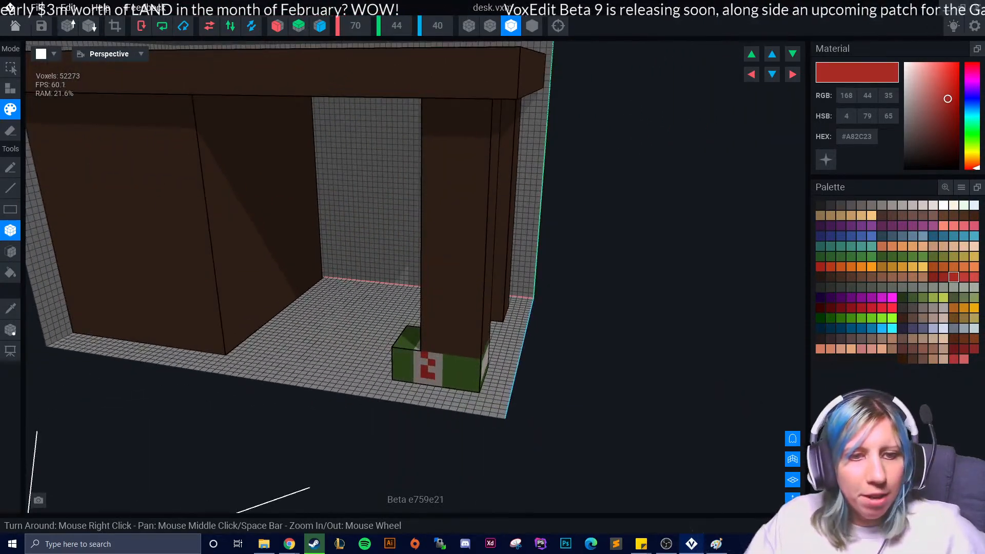
{"action": "scroll", "coordinate": [414, 374], "scroll_direction": "up", "scroll_amount": 5}
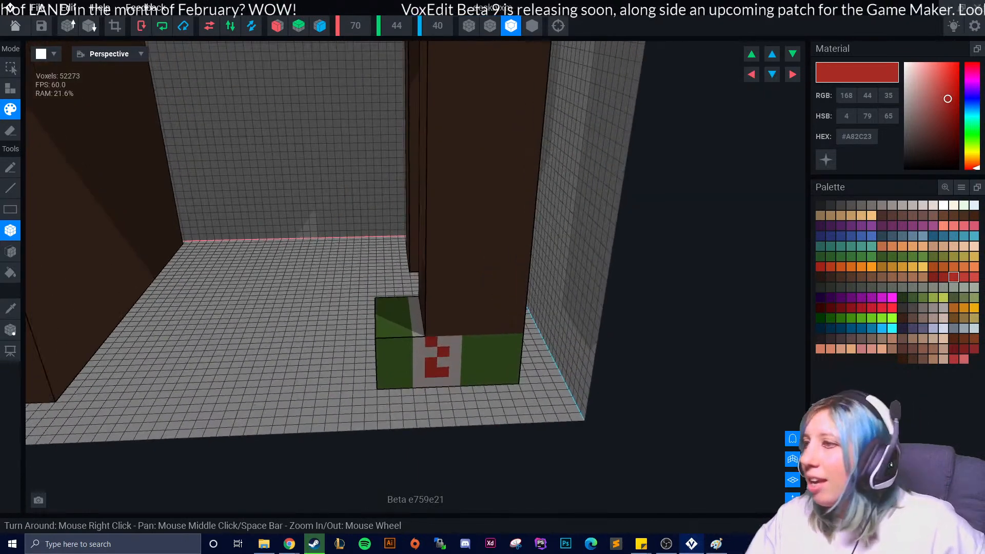
Recolour the grey band around the red figure with the Face tool, trying #CE8716 before settling on #B2631E
{"action": "left_click", "coordinate": [964, 308]}
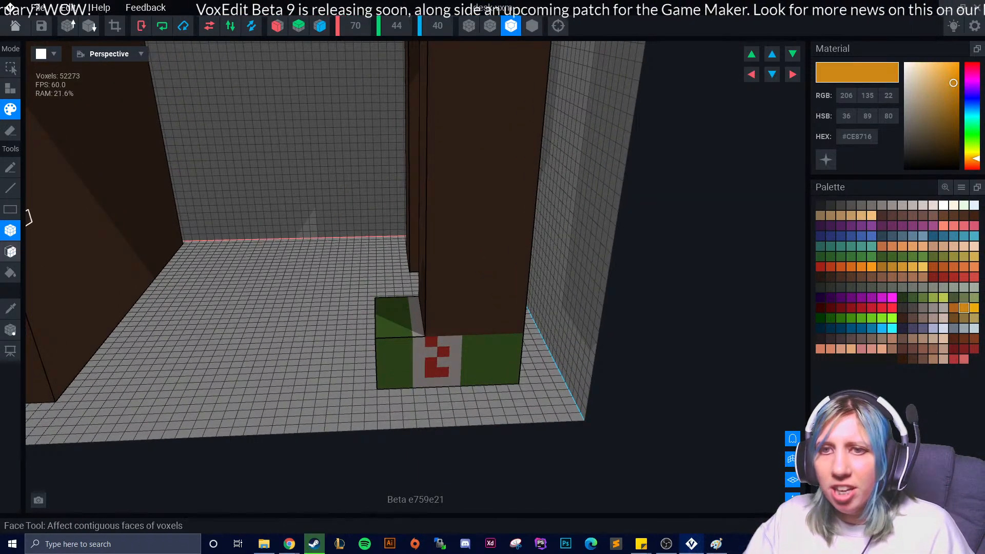
{"action": "left_click", "coordinate": [10, 251]}
{"action": "left_click", "coordinate": [431, 354]}
{"action": "mouse_move", "coordinate": [434, 352]}
{"action": "right_mouse_down"}
{"action": "mouse_move", "coordinate": [440, 369]}
{"action": "mouse_move", "coordinate": [484, 373]}
{"action": "mouse_move", "coordinate": [458, 389]}
{"action": "right_mouse_up"}
{"action": "left_click", "coordinate": [954, 308]}
{"action": "left_click", "coordinate": [460, 374]}
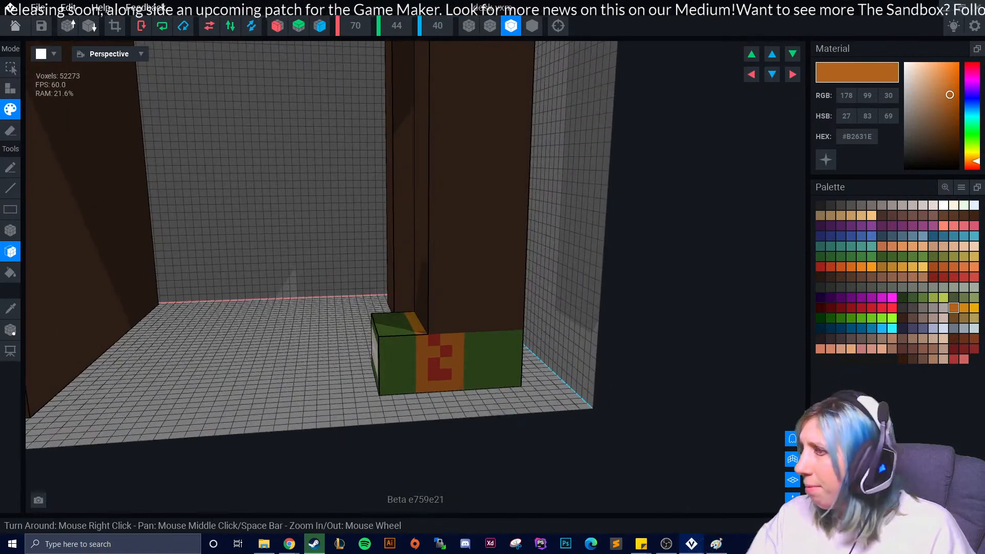
Recolour the band around the red figure to #A87221 with the Face tool and turn its strip on the block's top green #406227
{"action": "left_click", "coordinate": [882, 266]}
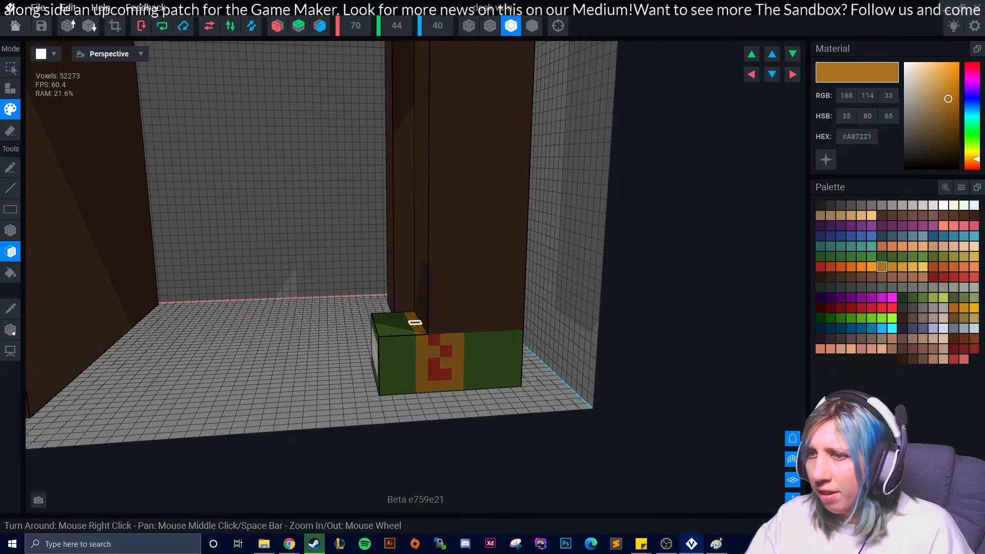
{"action": "right_click_drag", "start_coordinate": [397, 365], "coordinate": [47, 314]}
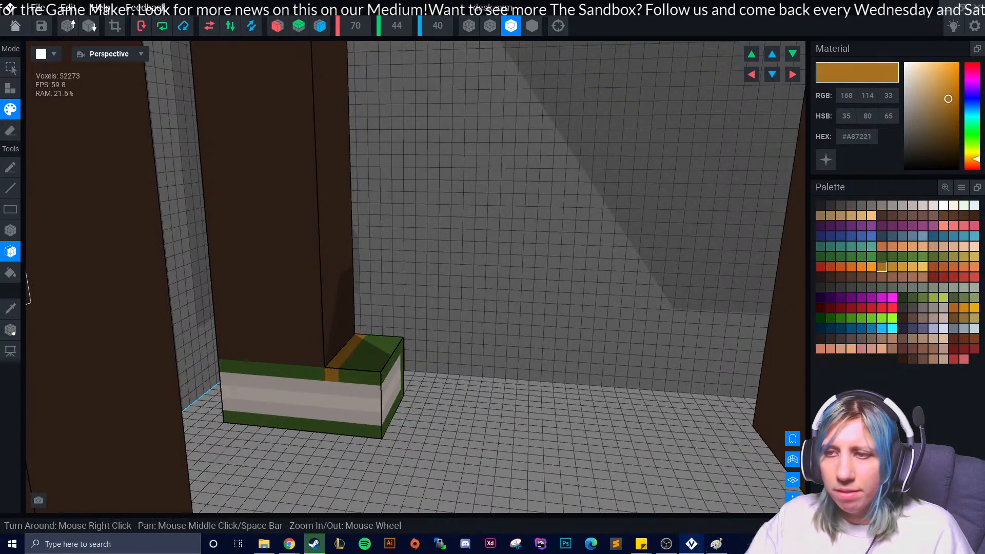
{"action": "left_click", "coordinate": [10, 308]}
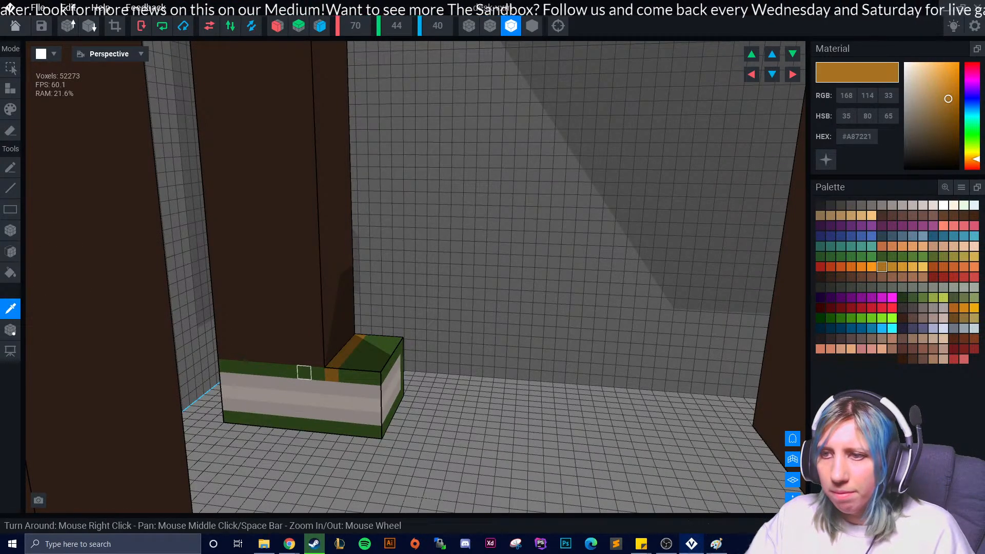
{"action": "left_click", "coordinate": [304, 372]}
{"action": "mouse_move", "coordinate": [328, 372]}
{"action": "right_mouse_down"}
{"action": "mouse_move", "coordinate": [281, 411]}
{"action": "mouse_move", "coordinate": [351, 407]}
{"action": "mouse_move", "coordinate": [359, 422]}
{"action": "right_mouse_up"}
Sample the band's #A87221 and paint the band over the block's top and down onto its back side's upper edge with the Box tool
{"action": "left_click", "coordinate": [10, 308]}
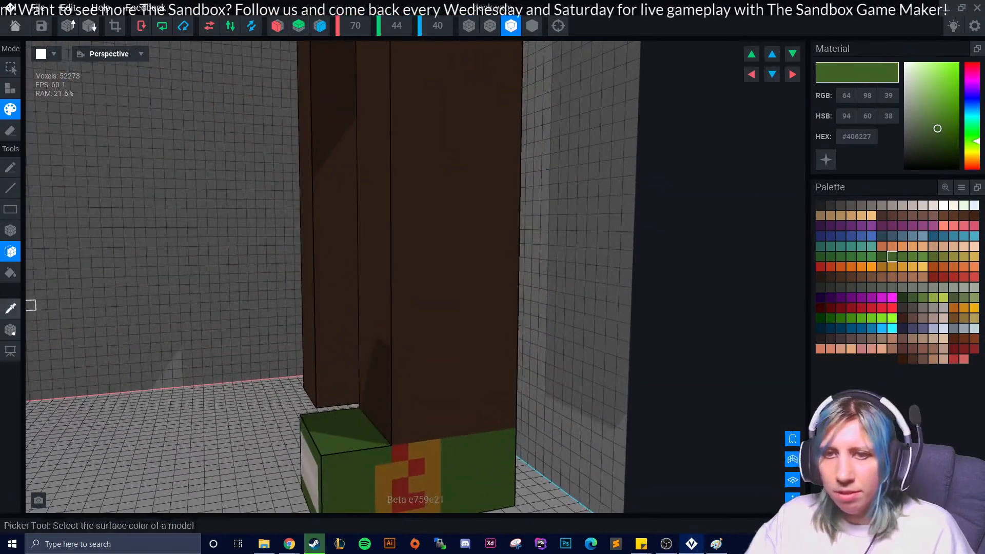
{"action": "left_click", "coordinate": [433, 449]}
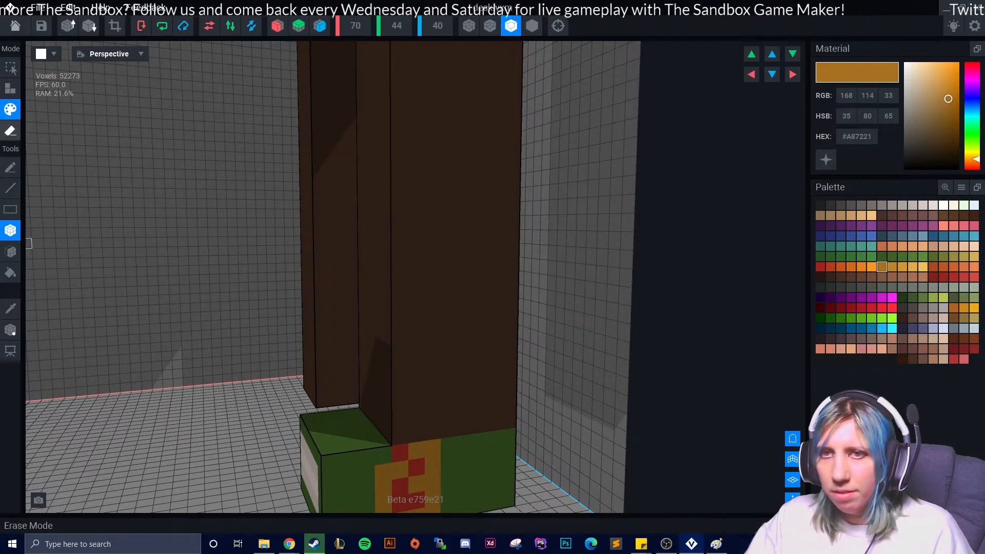
{"action": "mouse_move", "coordinate": [451, 492]}
{"action": "right_mouse_down"}
{"action": "mouse_move", "coordinate": [451, 475]}
{"action": "mouse_move", "coordinate": [444, 480]}
{"action": "right_mouse_up"}
{"action": "right_click_drag", "start_coordinate": [378, 476], "coordinate": [402, 433]}
{"action": "left_click_drag", "start_coordinate": [435, 395], "coordinate": [521, 414]}
{"action": "mouse_move", "coordinate": [521, 414]}
{"action": "right_mouse_down"}
{"action": "mouse_move", "coordinate": [394, 431]}
{"action": "mouse_move", "coordinate": [352, 452]}
{"action": "right_mouse_up"}
{"action": "left_click", "coordinate": [394, 431]}
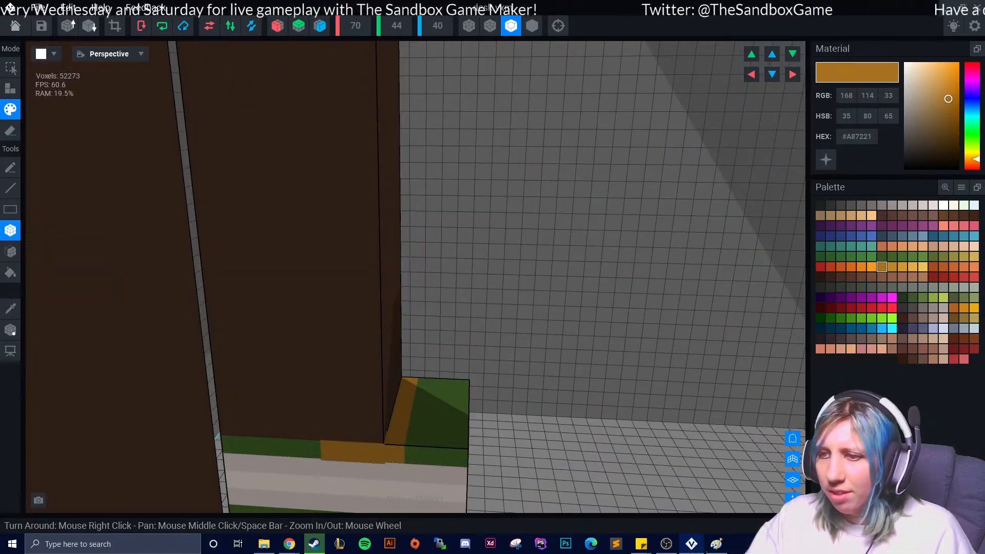
Examine the decorated block and the whole desk from several angles and distances
{"action": "mouse_move", "coordinate": [441, 409]}
{"action": "right_mouse_down"}
{"action": "mouse_move", "coordinate": [300, 411]}
{"action": "mouse_move", "coordinate": [408, 423]}
{"action": "right_mouse_up"}
{"action": "mouse_move", "coordinate": [292, 332]}
{"action": "right_mouse_down"}
{"action": "mouse_move", "coordinate": [513, 377]}
{"action": "mouse_move", "coordinate": [402, 422]}
{"action": "mouse_move", "coordinate": [451, 434]}
{"action": "mouse_move", "coordinate": [434, 377]}
{"action": "mouse_move", "coordinate": [319, 335]}
{"action": "right_mouse_up"}
{"action": "scroll", "coordinate": [440, 425], "scroll_direction": "down", "scroll_amount": 5}
{"action": "scroll", "coordinate": [436, 380], "scroll_direction": "down", "scroll_amount": 4}
{"action": "right_click_drag", "start_coordinate": [492, 393], "coordinate": [503, 424]}
{"action": "middle_click_drag", "start_coordinate": [503, 425], "coordinate": [499, 376]}
{"action": "mouse_move", "coordinate": [499, 376]}
{"action": "right_mouse_down"}
{"action": "mouse_move", "coordinate": [402, 423]}
{"action": "mouse_move", "coordinate": [499, 377]}
{"action": "right_mouse_up"}
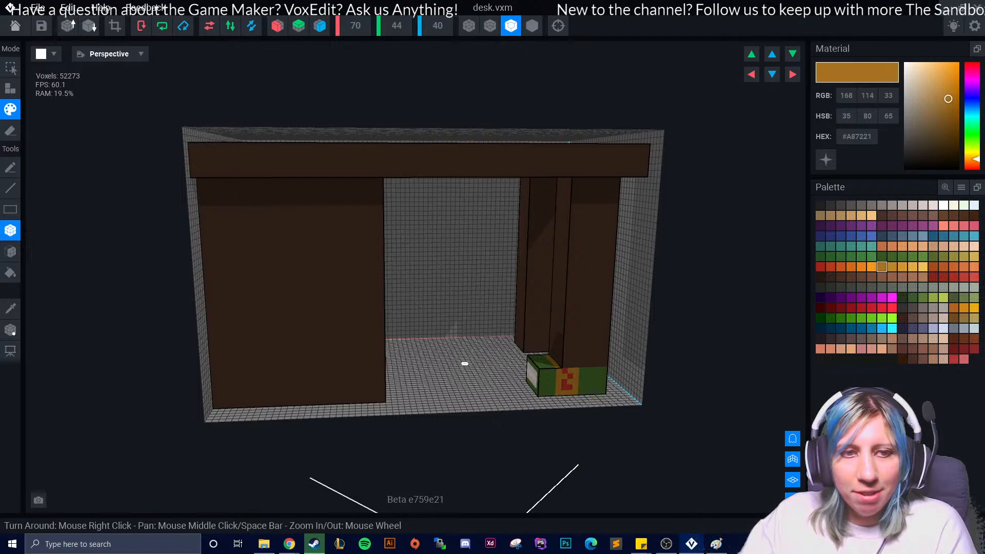
{"action": "mouse_move", "coordinate": [531, 367]}
{"action": "right_mouse_down"}
{"action": "mouse_move", "coordinate": [482, 379]}
{"action": "mouse_move", "coordinate": [537, 383]}
{"action": "mouse_move", "coordinate": [488, 405]}
{"action": "mouse_move", "coordinate": [579, 423]}
{"action": "mouse_move", "coordinate": [538, 380]}
{"action": "mouse_move", "coordinate": [493, 390]}
{"action": "mouse_move", "coordinate": [564, 406]}
{"action": "mouse_move", "coordinate": [513, 395]}
{"action": "mouse_move", "coordinate": [531, 382]}
{"action": "mouse_move", "coordinate": [435, 411]}
{"action": "right_mouse_up"}
{"action": "scroll", "coordinate": [532, 381], "scroll_direction": "up", "scroll_amount": 4}
{"action": "scroll", "coordinate": [491, 398], "scroll_direction": "down", "scroll_amount": 4}
{"action": "scroll", "coordinate": [422, 410], "scroll_direction": "up", "scroll_amount": 3}
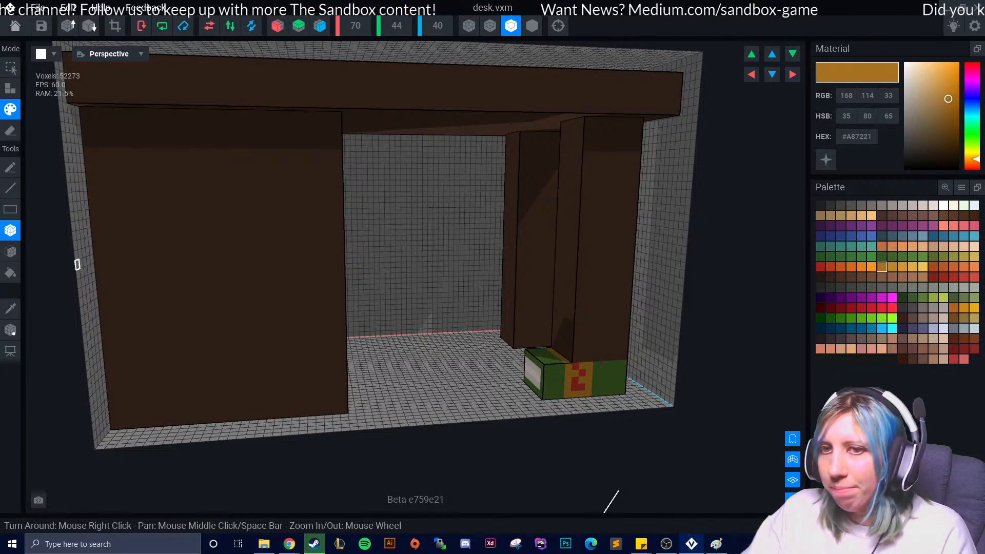
Paint two horizontal #54382A bands across the cabinet's front to divide it into three drawers
{"action": "left_click", "coordinate": [342, 302], "text": "alt"}
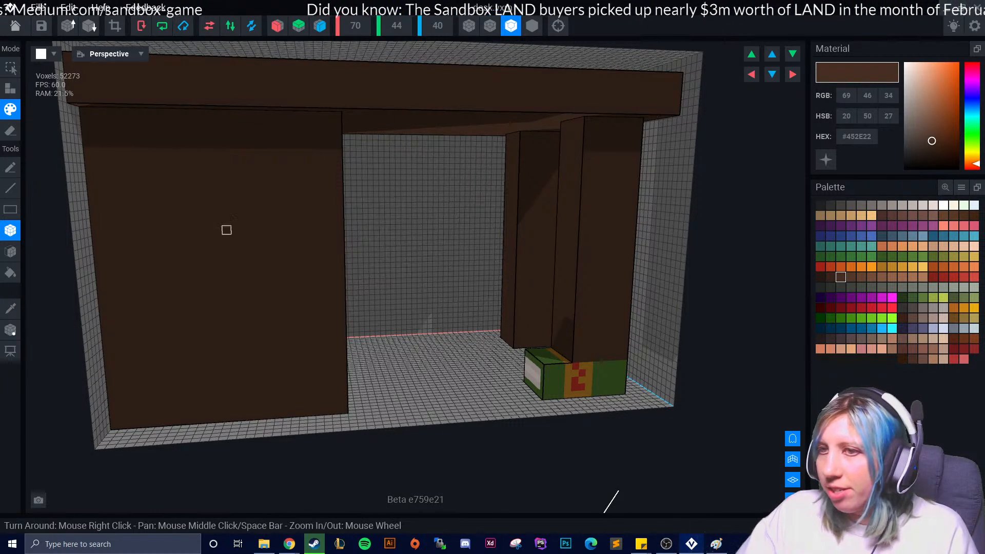
{"action": "left_click", "coordinate": [851, 277]}
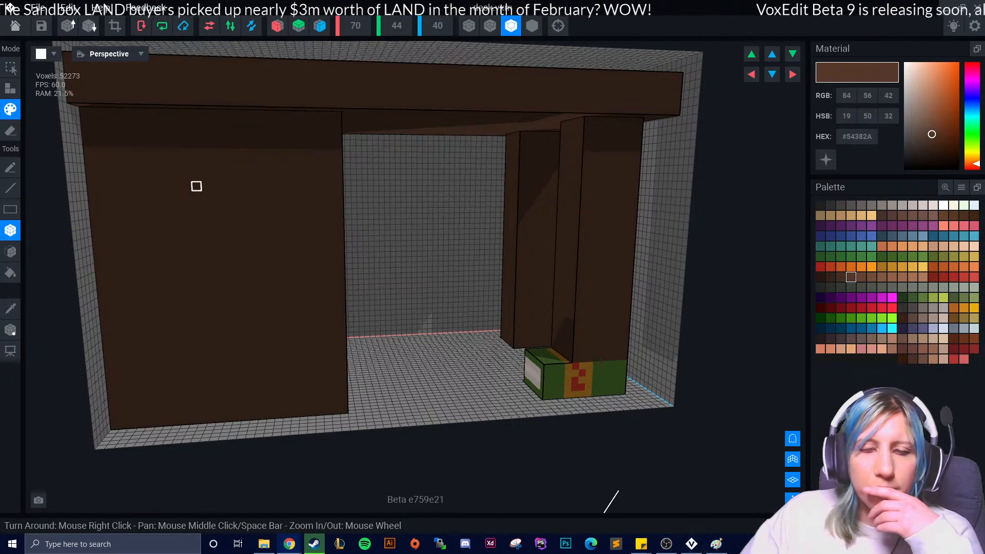
{"action": "scroll", "coordinate": [265, 288], "scroll_direction": "down", "scroll_amount": 2}
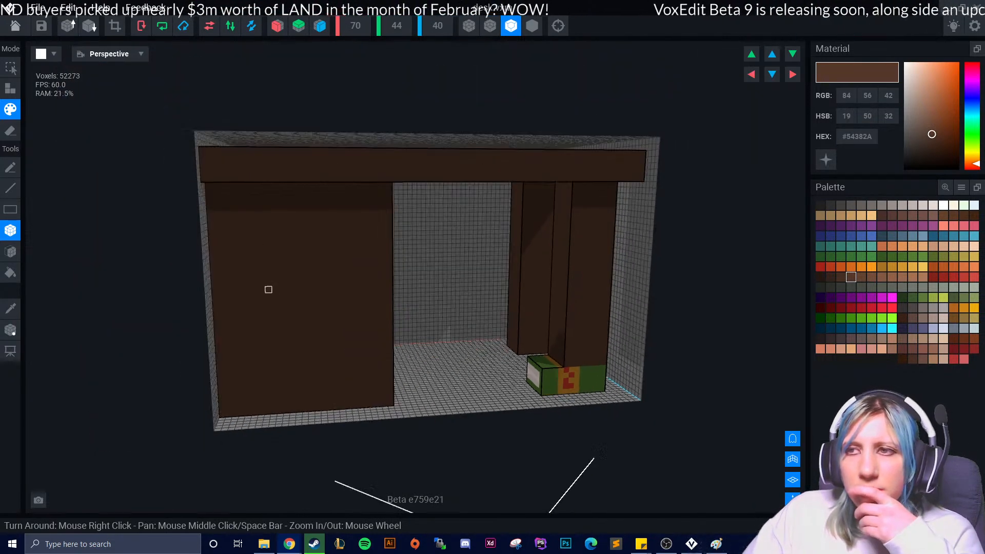
{"action": "scroll", "coordinate": [271, 241], "scroll_direction": "down", "scroll_amount": 2}
{"action": "right_click_drag", "start_coordinate": [272, 241], "coordinate": [272, 242]}
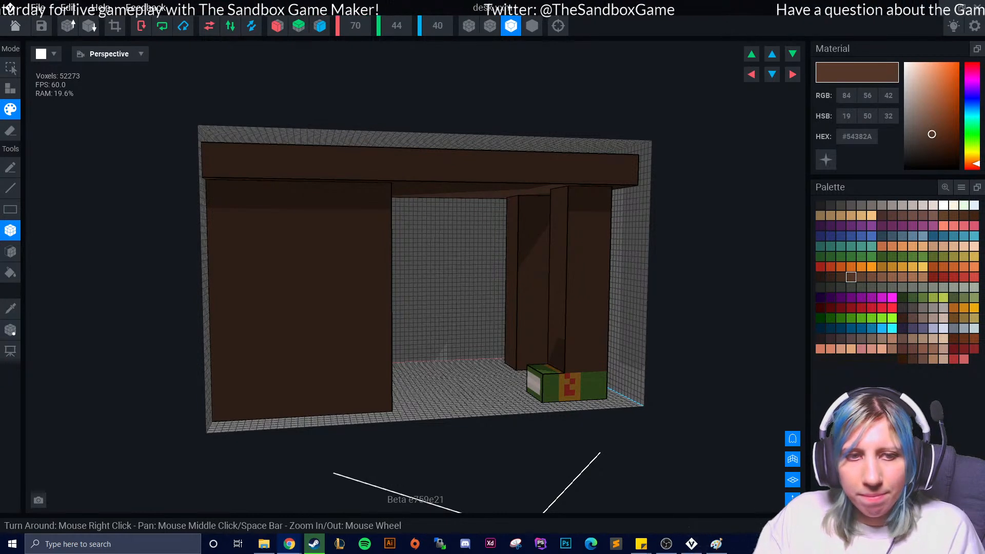
{"action": "scroll", "coordinate": [325, 380], "scroll_direction": "up", "scroll_amount": 5}
{"action": "right_click_drag", "start_coordinate": [321, 370], "coordinate": [314, 370]}
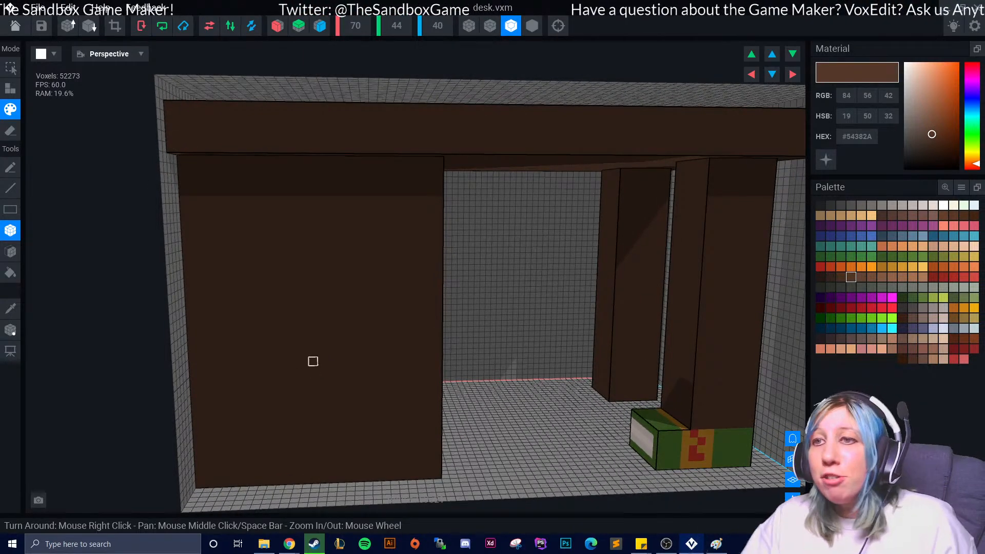
{"action": "scroll", "coordinate": [241, 246], "scroll_direction": "up", "scroll_amount": 2}
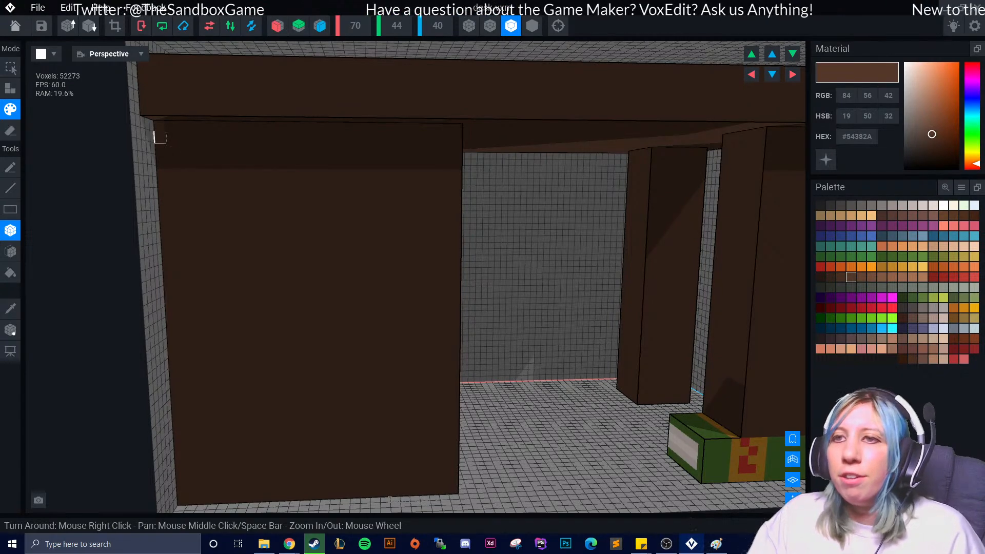
{"action": "scroll", "coordinate": [330, 224], "scroll_direction": "down", "scroll_amount": 3}
{"action": "right_click_drag", "start_coordinate": [330, 224], "coordinate": [332, 192]}
{"action": "scroll", "coordinate": [272, 239], "scroll_direction": "down", "scroll_amount": 2}
{"action": "scroll", "coordinate": [288, 249], "scroll_direction": "down", "scroll_amount": 2}
{"action": "scroll", "coordinate": [457, 210], "scroll_direction": "up", "scroll_amount": 3}
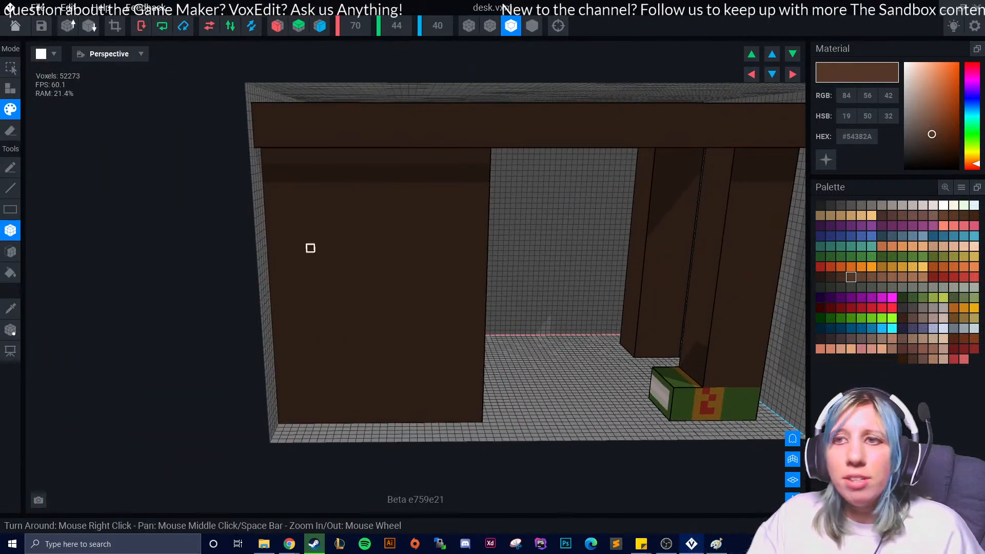
{"action": "scroll", "coordinate": [374, 247], "scroll_direction": "up", "scroll_amount": 3}
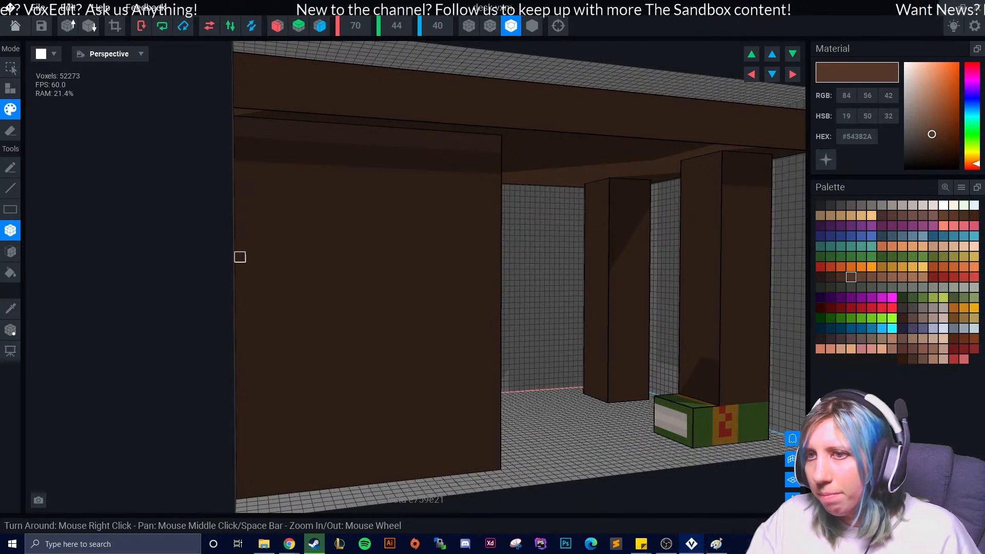
{"action": "scroll", "coordinate": [451, 358], "scroll_direction": "down", "scroll_amount": 5}
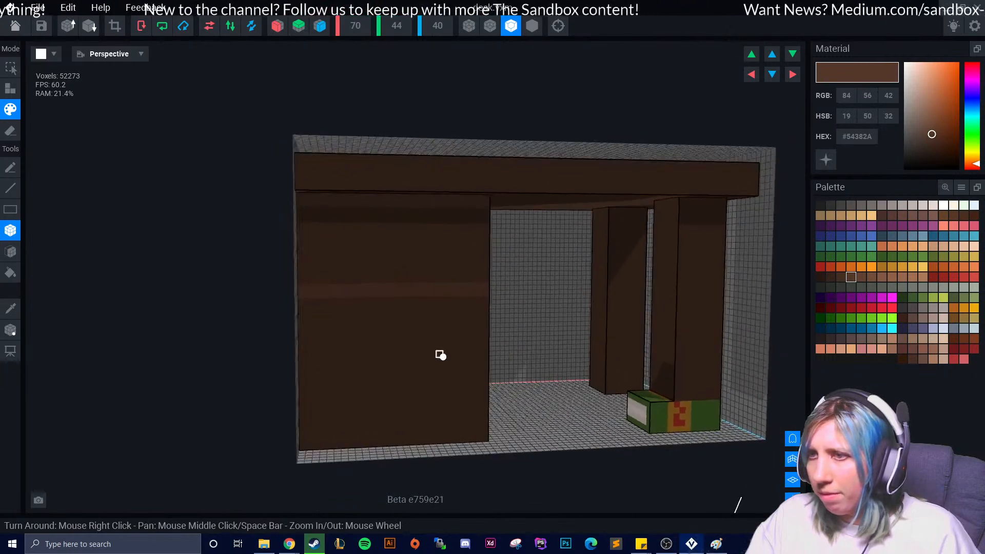
{"action": "right_click_drag", "start_coordinate": [440, 354], "coordinate": [356, 339]}
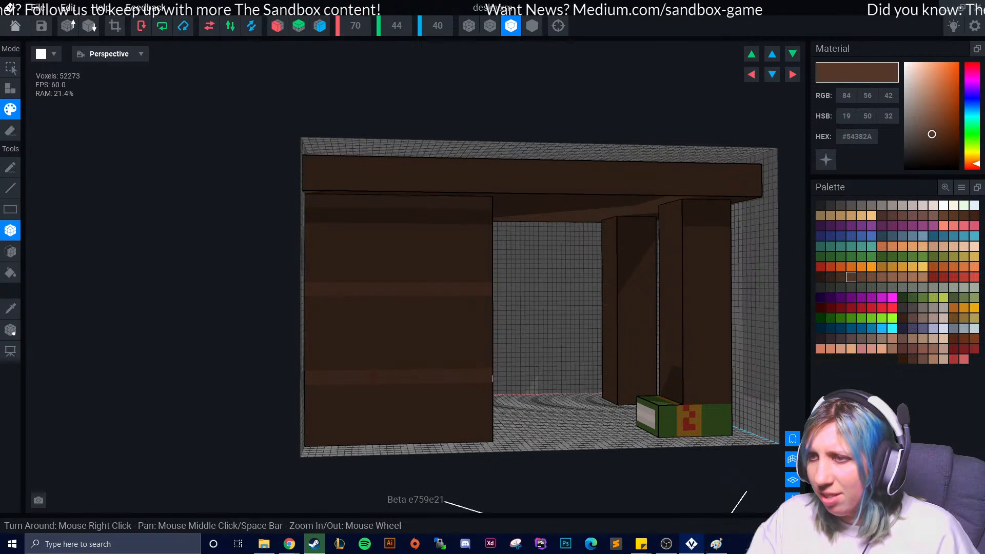
Frame the cabinet's front with #54382A strips along both vertical edges and the upper edge
{"action": "mouse_move", "coordinate": [493, 378]}
{"action": "right_mouse_down"}
{"action": "mouse_move", "coordinate": [477, 402]}
{"action": "mouse_move", "coordinate": [484, 394]}
{"action": "right_mouse_up"}
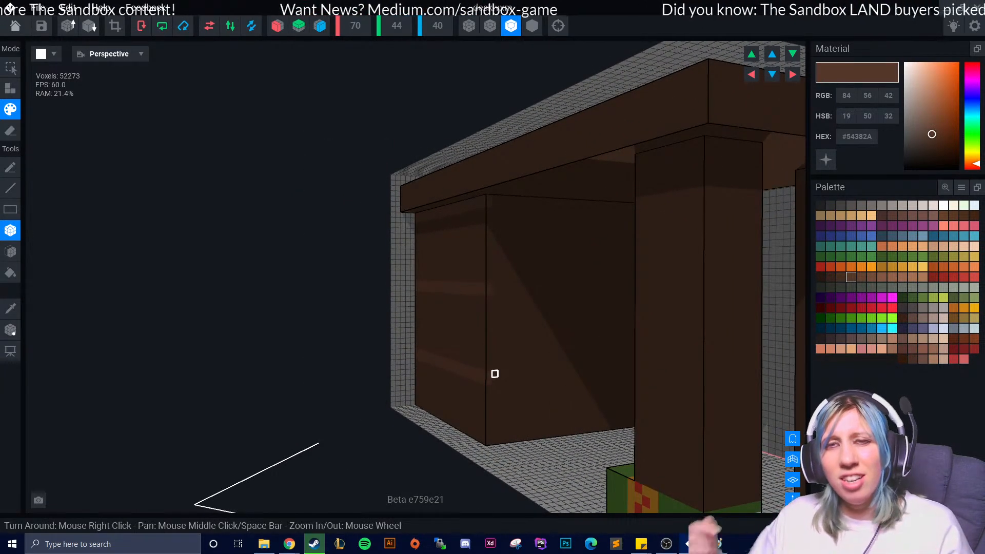
{"action": "right_click_drag", "start_coordinate": [506, 216], "coordinate": [483, 327]}
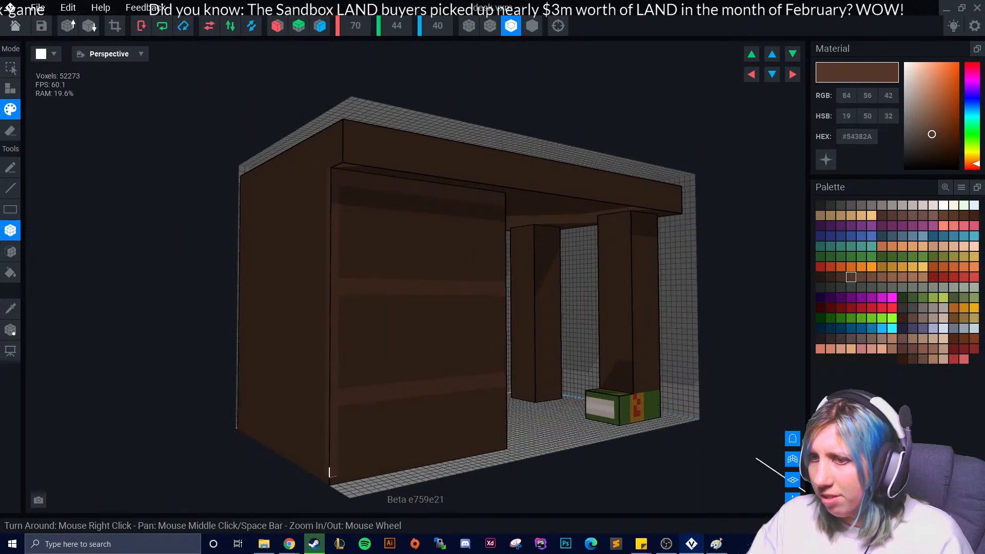
{"action": "scroll", "coordinate": [418, 418], "scroll_direction": "up", "scroll_amount": 5}
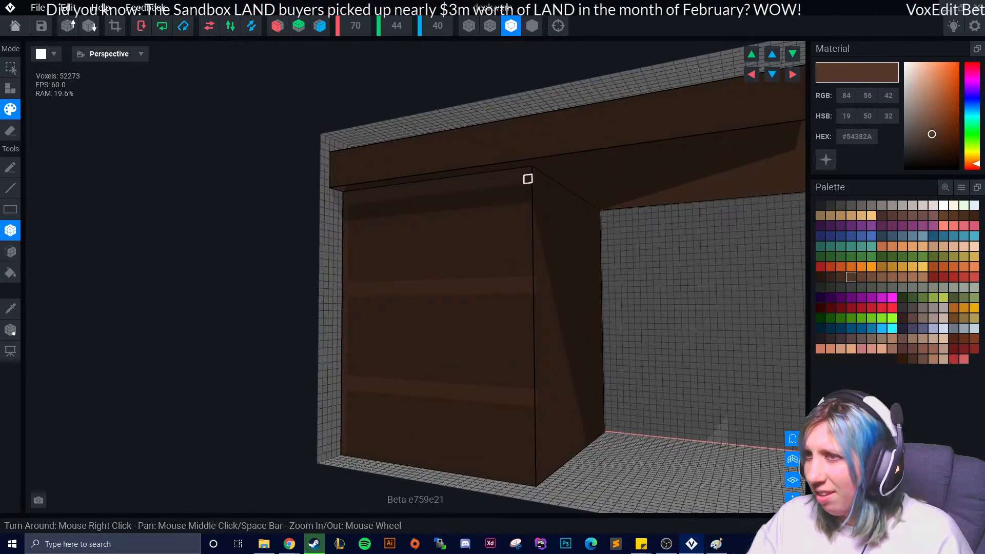
{"action": "mouse_move", "coordinate": [534, 482]}
{"action": "right_mouse_down"}
{"action": "mouse_move", "coordinate": [418, 418]}
{"action": "mouse_move", "coordinate": [544, 476]}
{"action": "right_mouse_up"}
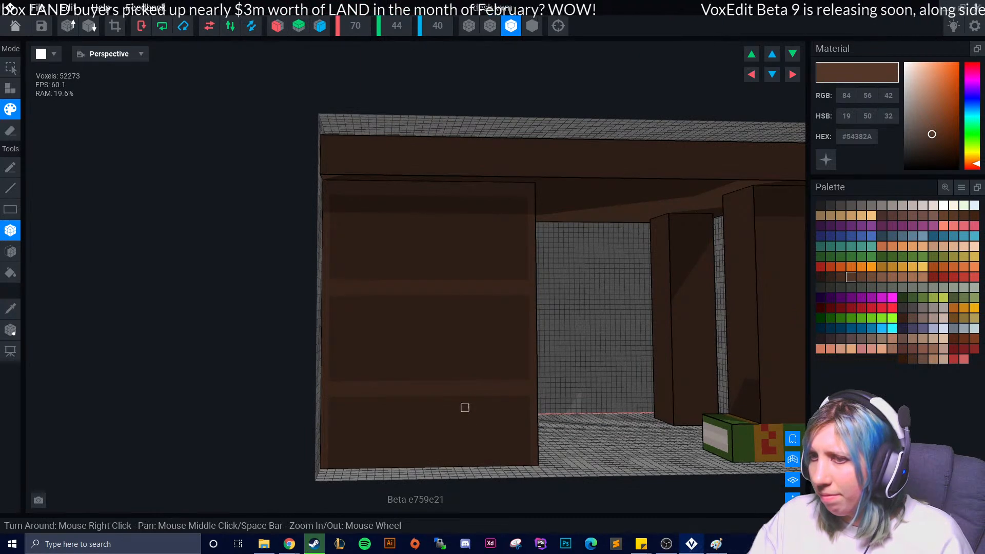
{"action": "scroll", "coordinate": [465, 407], "scroll_direction": "up", "scroll_amount": 5}
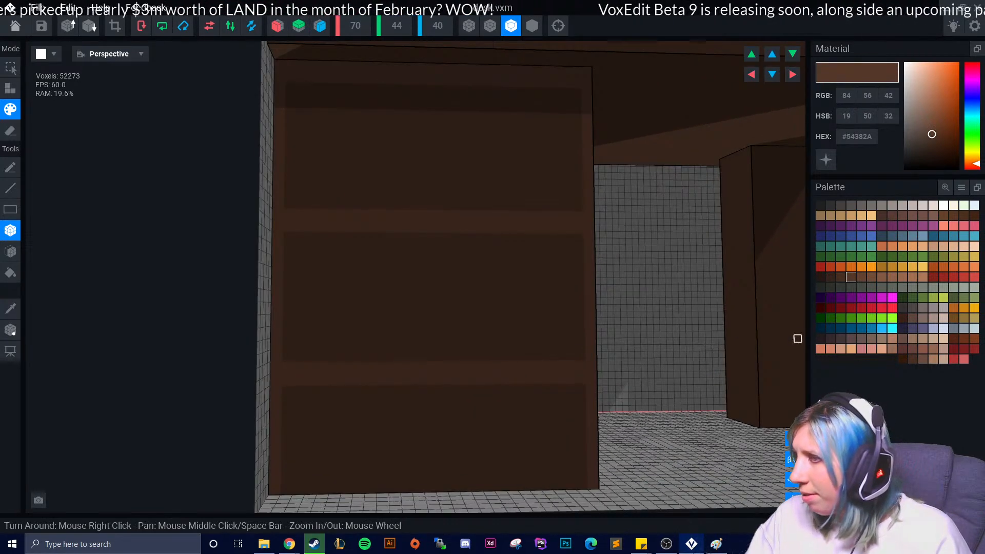
Paint dark #35231B shadow lines along the upper part of the cabinet's top strip and both drawer dividers
{"action": "left_click", "coordinate": [830, 277]}
{"action": "left_click_drag", "start_coordinate": [289, 214], "coordinate": [562, 222]}
{"action": "scroll", "coordinate": [418, 284], "scroll_direction": "down", "scroll_amount": 5}
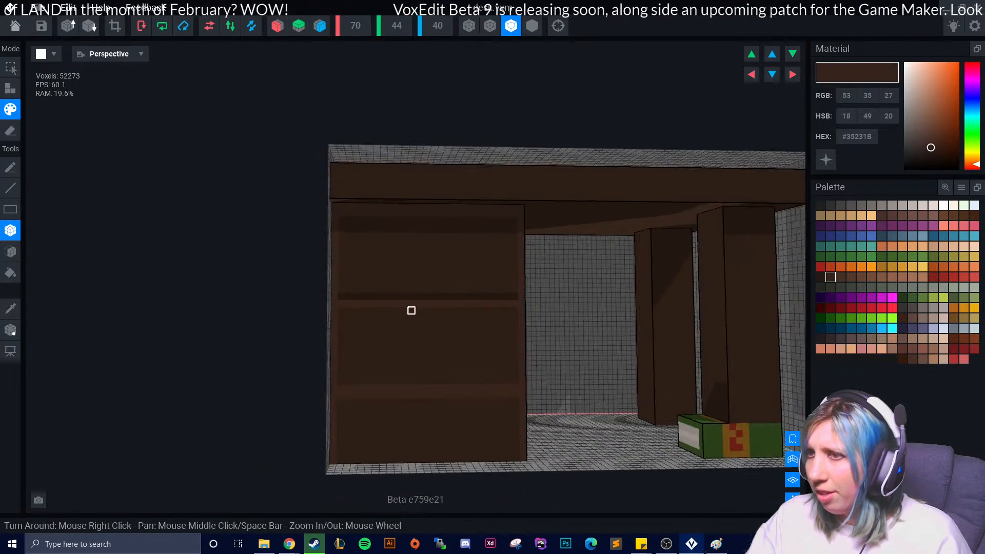
{"action": "left_click_drag", "start_coordinate": [342, 206], "coordinate": [514, 207]}
{"action": "left_click_drag", "start_coordinate": [348, 388], "coordinate": [513, 388]}
{"action": "scroll", "coordinate": [449, 429], "scroll_direction": "down", "scroll_amount": 4}
{"action": "scroll", "coordinate": [439, 429], "scroll_direction": "up", "scroll_amount": 6}
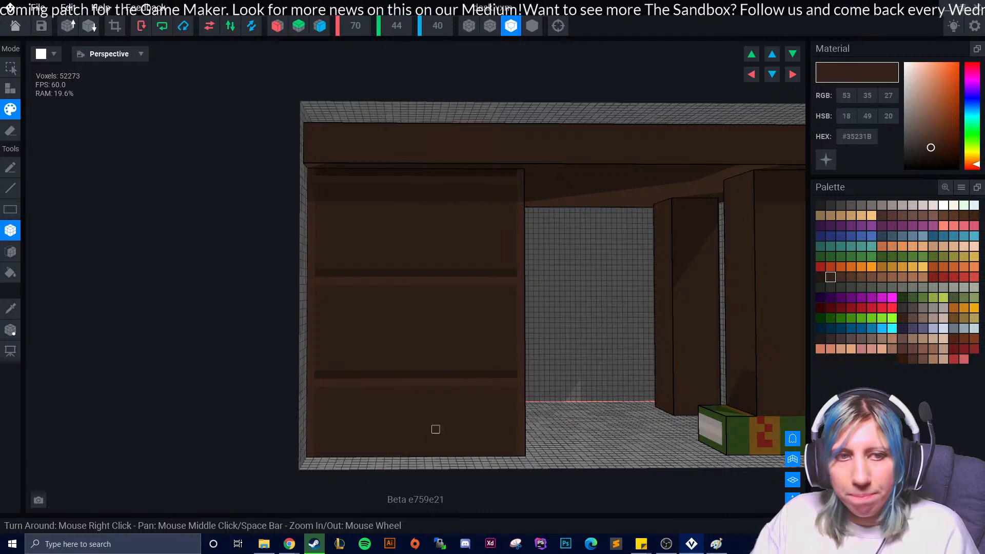
Paint a small rectangular #916249 handle in the middle of the top drawer with the Box tool
{"action": "scroll", "coordinate": [435, 365], "scroll_direction": "up", "scroll_amount": 1}
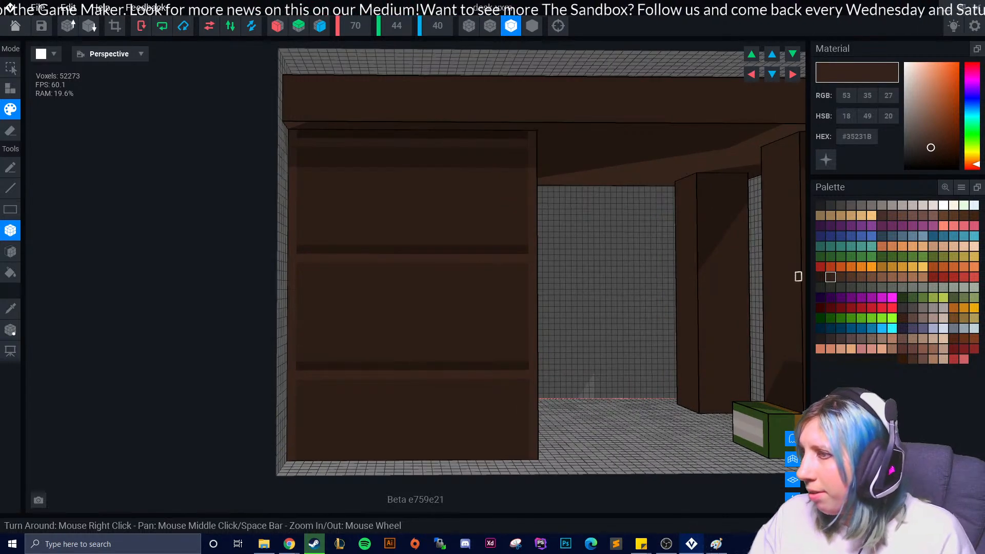
{"action": "left_click", "coordinate": [851, 277]}
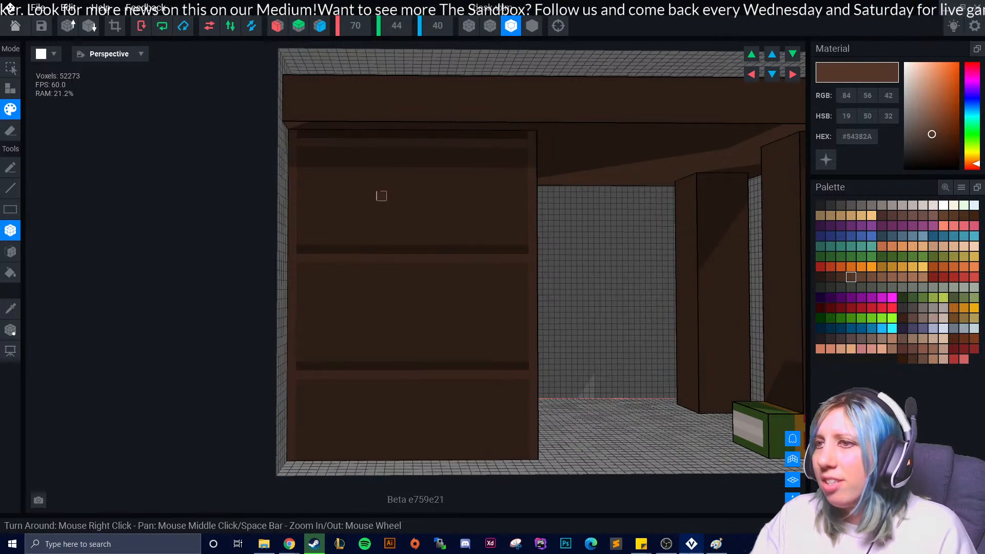
{"action": "scroll", "coordinate": [443, 213], "scroll_direction": "up", "scroll_amount": 3}
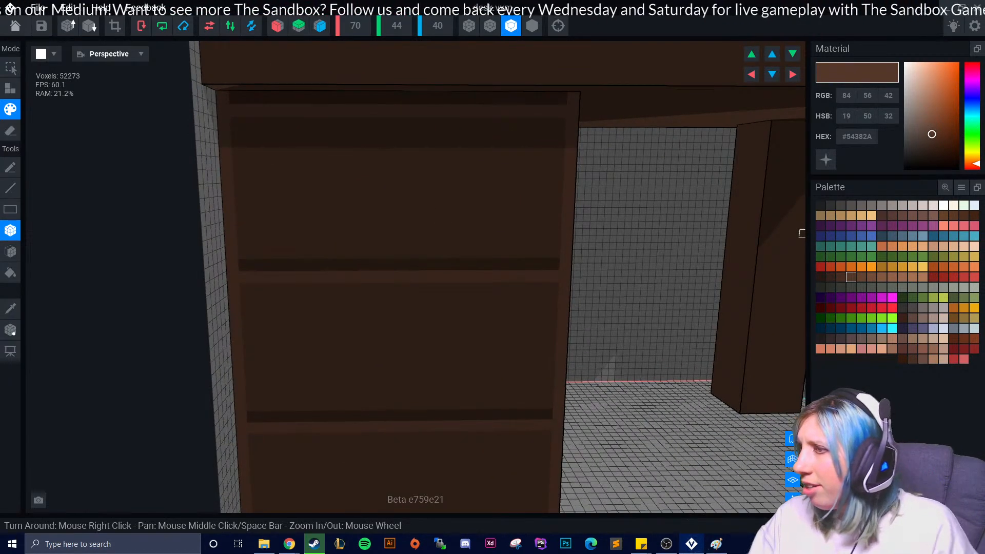
{"action": "left_click", "coordinate": [892, 277]}
{"action": "left_click_drag", "start_coordinate": [367, 187], "coordinate": [419, 183]}
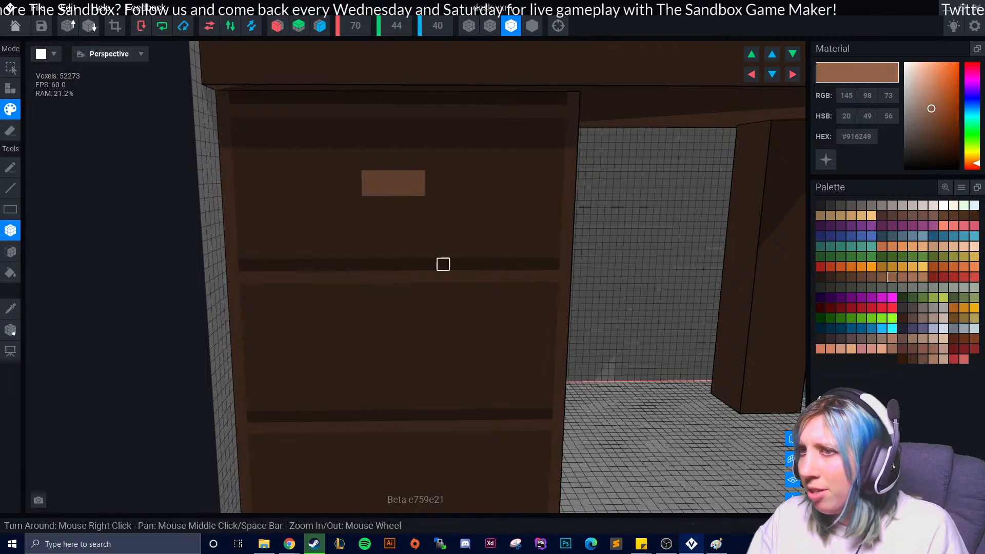
{"action": "scroll", "coordinate": [443, 264], "scroll_direction": "down", "scroll_amount": 5}
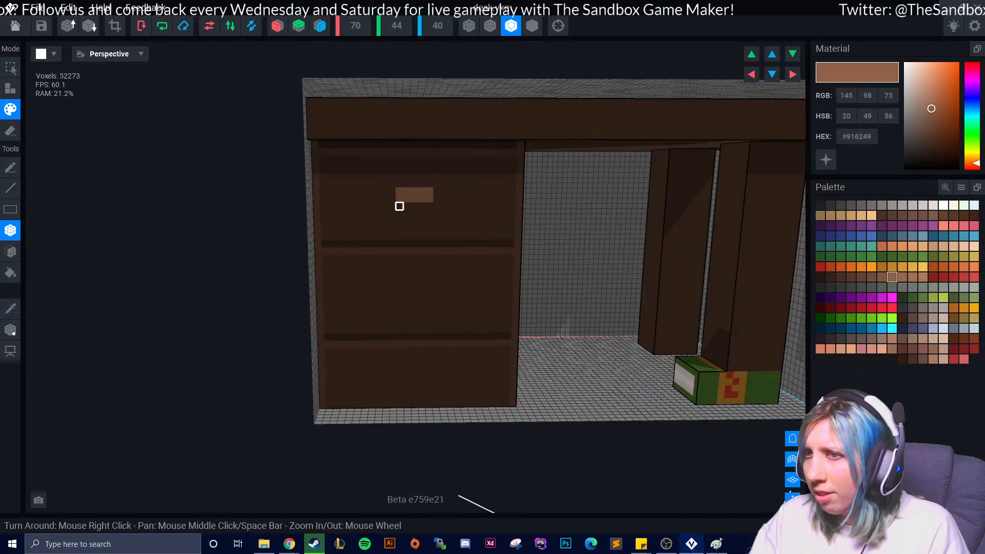
{"action": "left_click_drag", "start_coordinate": [400, 295], "coordinate": [421, 301]}
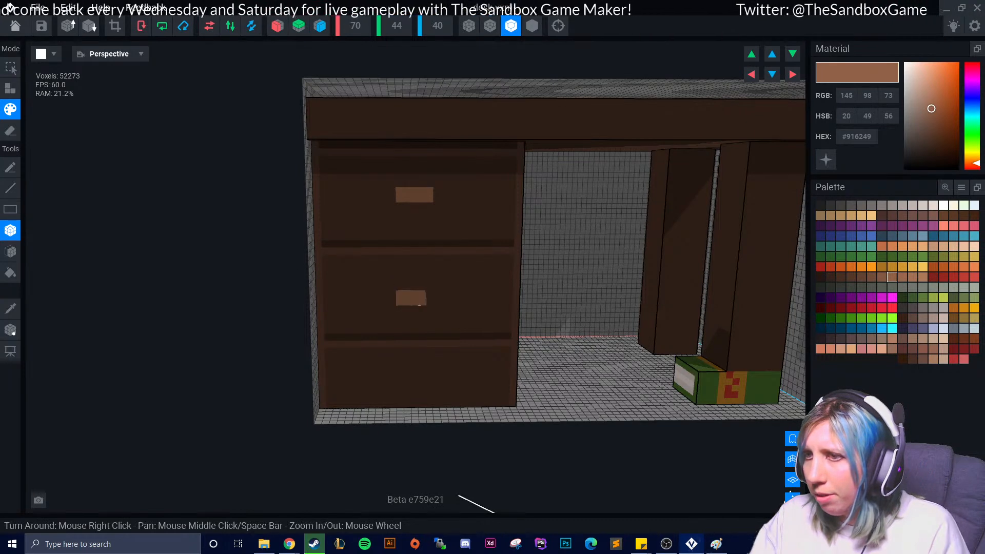
{"action": "mouse_move", "coordinate": [429, 365]}
{"action": "right_mouse_down"}
{"action": "mouse_move", "coordinate": [430, 349]}
{"action": "mouse_move", "coordinate": [430, 364]}
{"action": "right_mouse_up"}
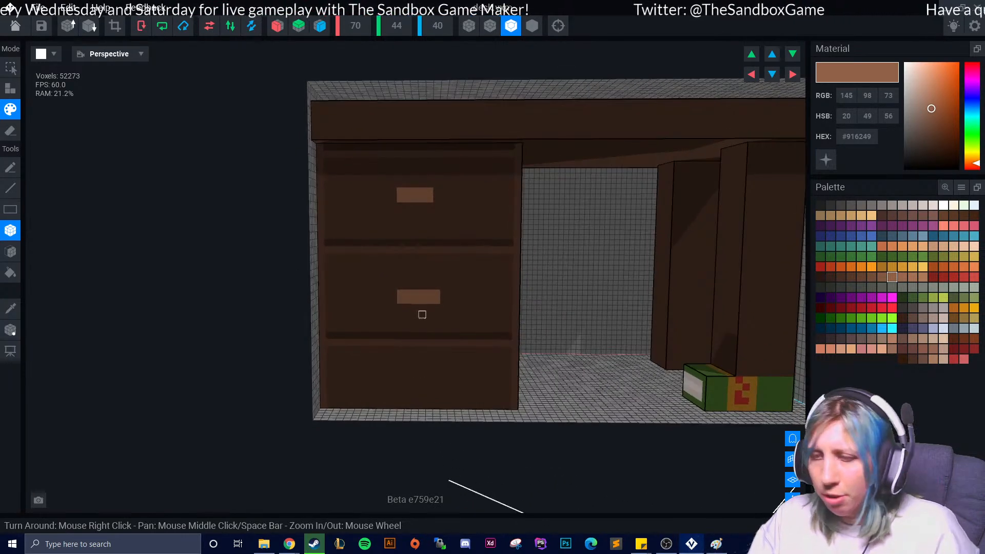
{"action": "scroll", "coordinate": [420, 311], "scroll_direction": "up", "scroll_amount": 3}
{"action": "key", "text": "ctrl+z"}
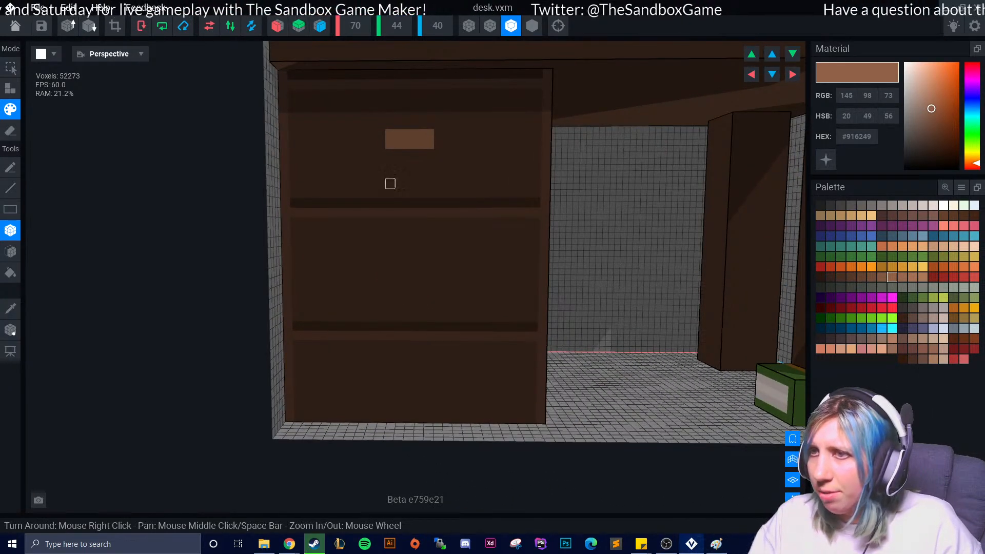
Paint matching #916249 handles on the middle and bottom drawers, aligned beneath the top drawer's handle
{"action": "mouse_move", "coordinate": [391, 274]}
{"action": "left_mouse_down"}
{"action": "mouse_move", "coordinate": [439, 280]}
{"action": "mouse_move", "coordinate": [429, 280]}
{"action": "left_mouse_up"}
{"action": "right_click_drag", "start_coordinate": [430, 280], "coordinate": [440, 262]}
{"action": "middle_click_drag", "start_coordinate": [455, 382], "coordinate": [439, 289]}
{"action": "mouse_move", "coordinate": [375, 281]}
{"action": "left_mouse_down"}
{"action": "mouse_move", "coordinate": [413, 285]}
{"action": "mouse_move", "coordinate": [423, 299]}
{"action": "mouse_move", "coordinate": [413, 285]}
{"action": "left_mouse_up"}
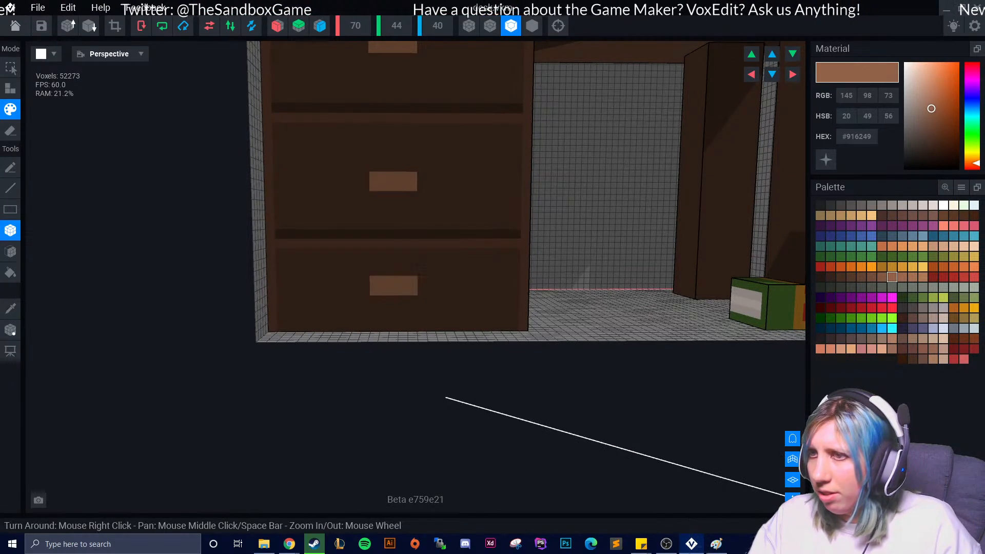
{"action": "right_click_drag", "start_coordinate": [420, 297], "coordinate": [431, 307]}
{"action": "scroll", "coordinate": [435, 305], "scroll_direction": "down", "scroll_amount": 5}
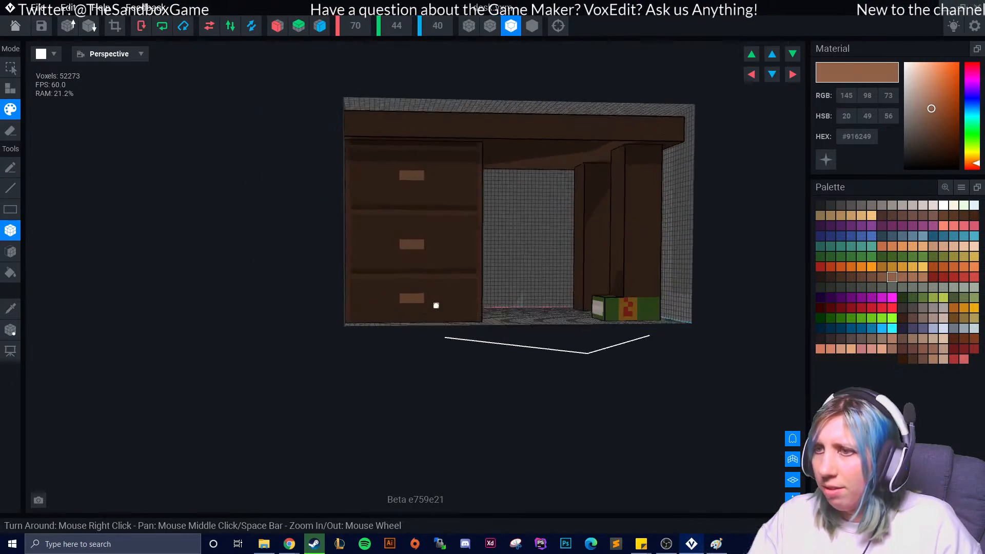
Complete the cabinet's frame with a #54382A strip along the front's lower edge
{"action": "scroll", "coordinate": [436, 305], "scroll_direction": "up", "scroll_amount": 2}
{"action": "left_click", "coordinate": [10, 308]}
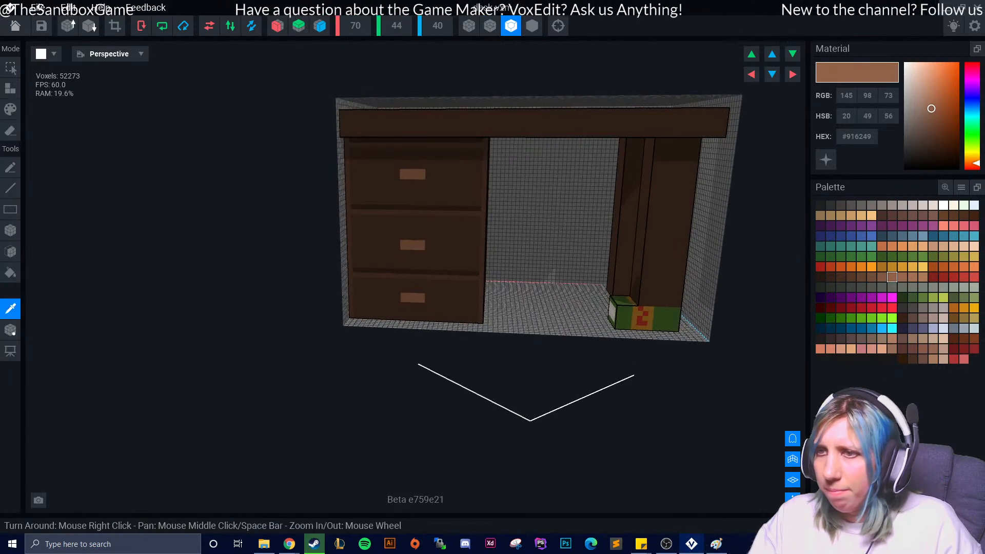
{"action": "left_click", "coordinate": [347, 276]}
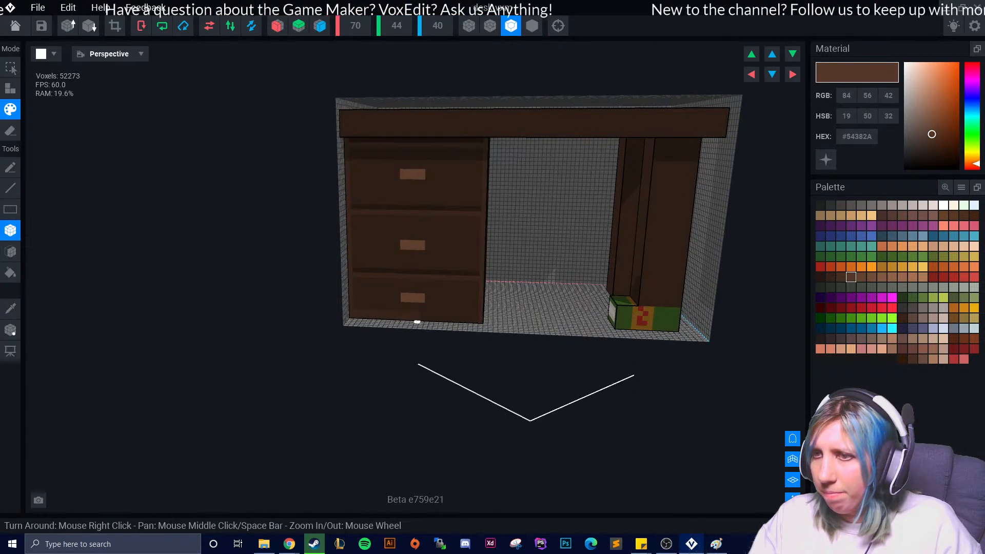
{"action": "scroll", "coordinate": [437, 306], "scroll_direction": "up", "scroll_amount": 5}
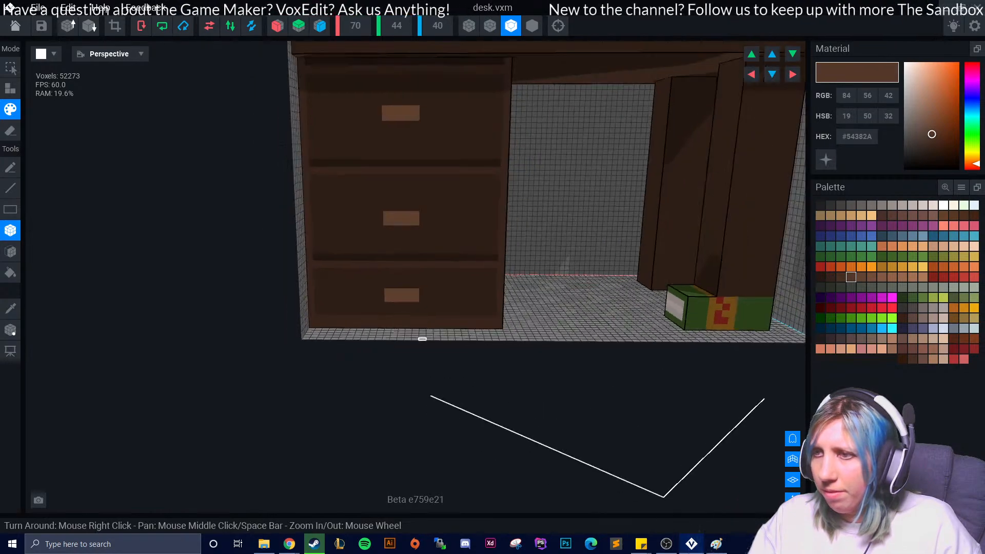
{"action": "scroll", "coordinate": [437, 306], "scroll_direction": "down", "scroll_amount": 4}
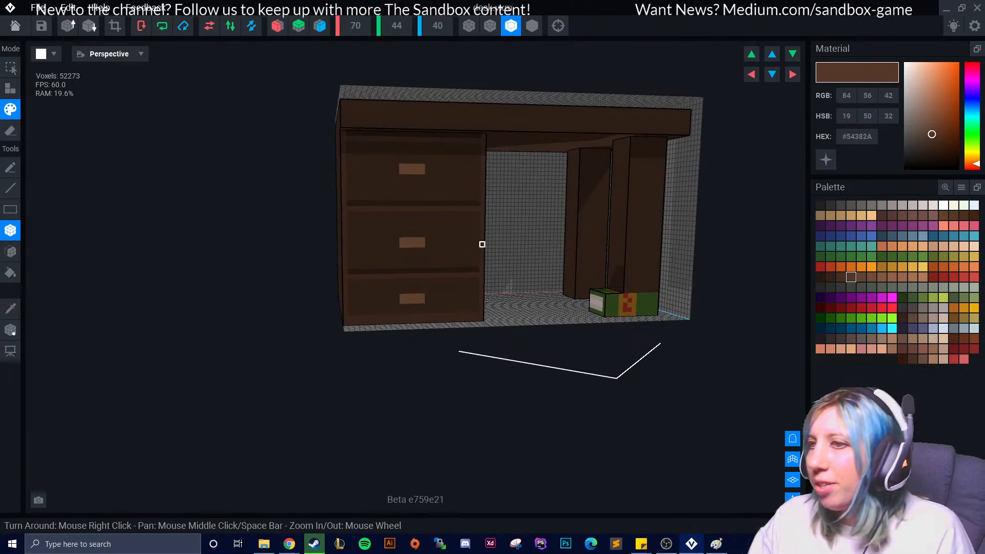
Try a #825841 strip along the upper edge of the top drawer's handle and undo it
{"action": "scroll", "coordinate": [441, 233], "scroll_direction": "up", "scroll_amount": 8}
{"action": "scroll", "coordinate": [381, 298], "scroll_direction": "up", "scroll_amount": 2}
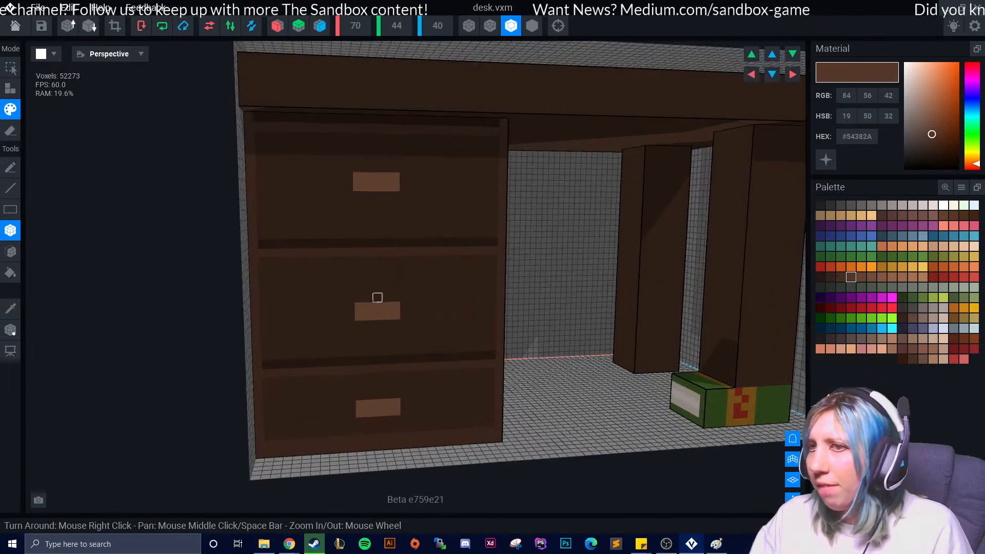
{"action": "right_click_drag", "start_coordinate": [368, 279], "coordinate": [365, 279]}
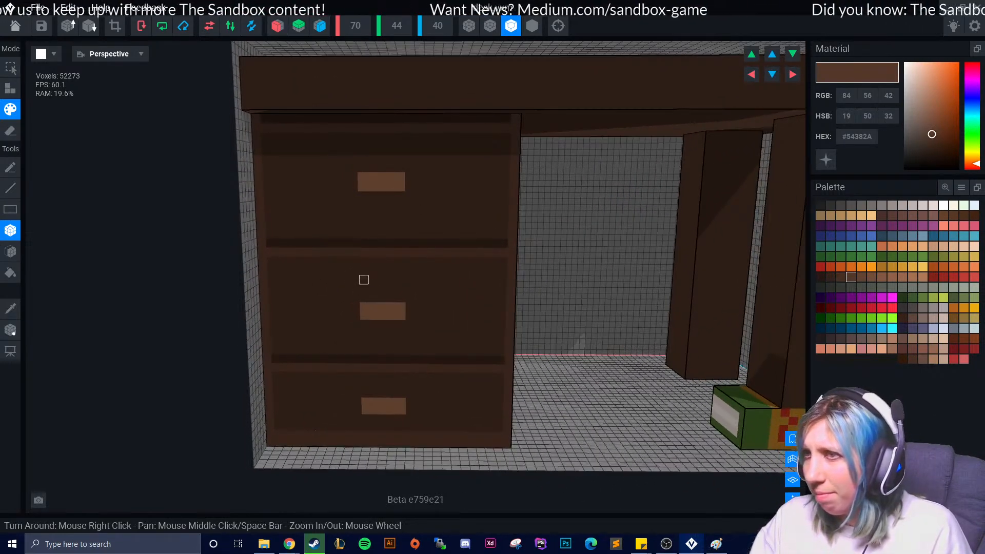
{"action": "scroll", "coordinate": [365, 332], "scroll_direction": "down", "scroll_amount": 5}
{"action": "right_click_drag", "start_coordinate": [340, 336], "coordinate": [360, 324]}
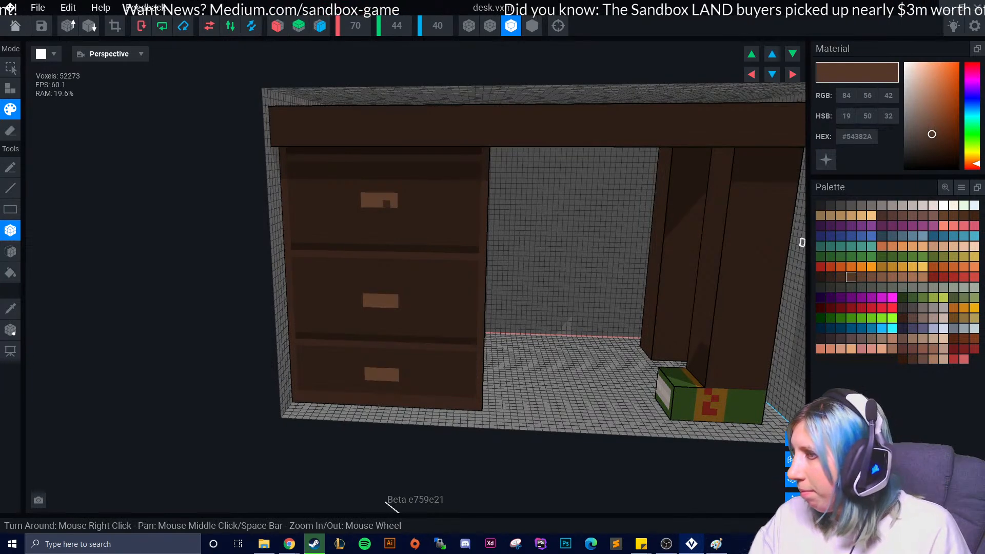
{"action": "left_click", "coordinate": [10, 309]}
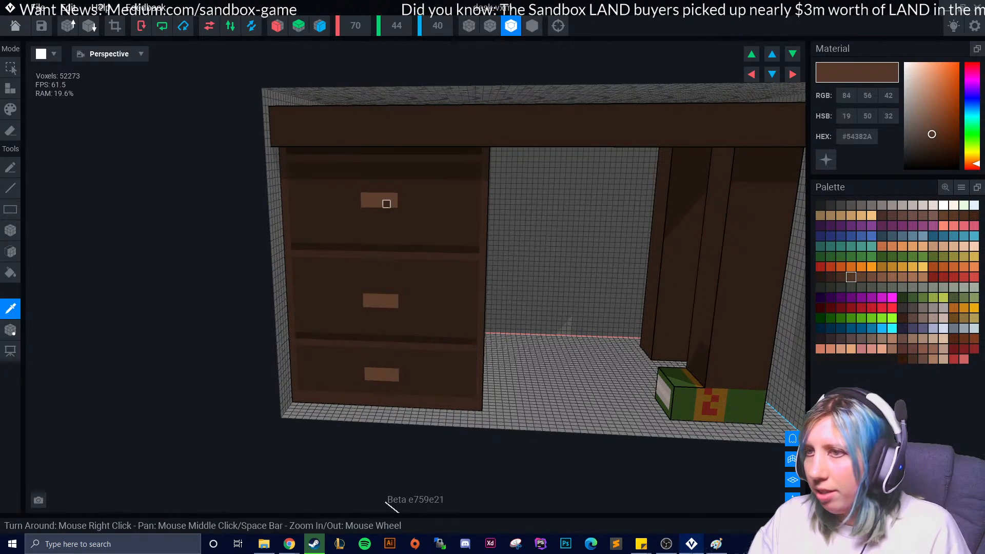
{"action": "left_click", "coordinate": [375, 204]}
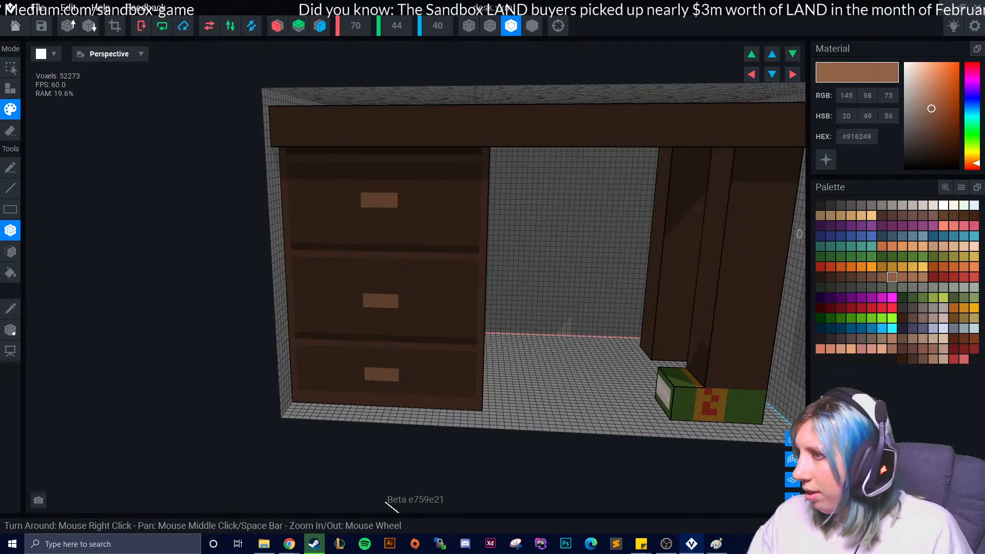
{"action": "left_click", "coordinate": [883, 277]}
{"action": "left_click_drag", "start_coordinate": [364, 189], "coordinate": [386, 189]}
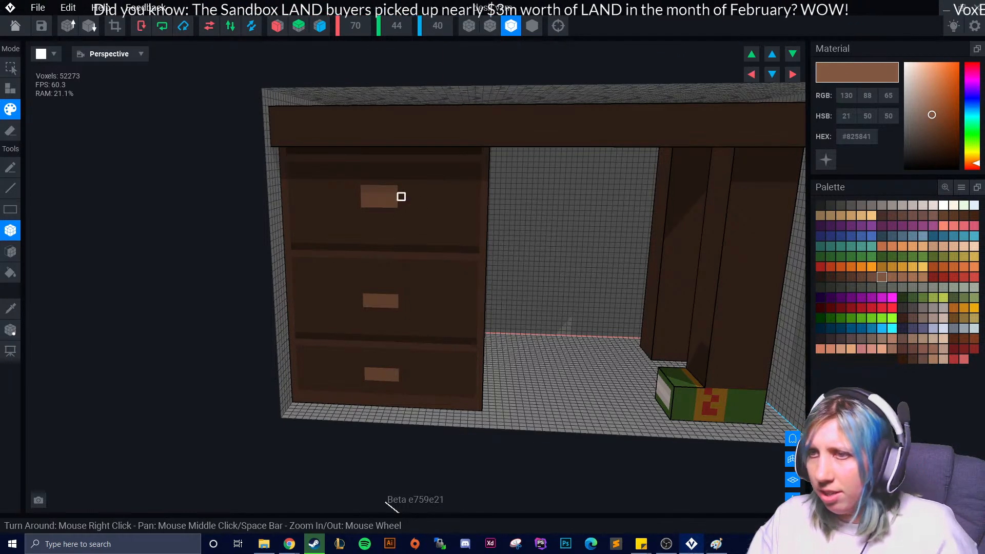
{"action": "key", "text": "ctrl+z"}
Paint #724D3A shading along the upper and left edges of the top and middle drawer handles
{"action": "left_click", "coordinate": [872, 277]}
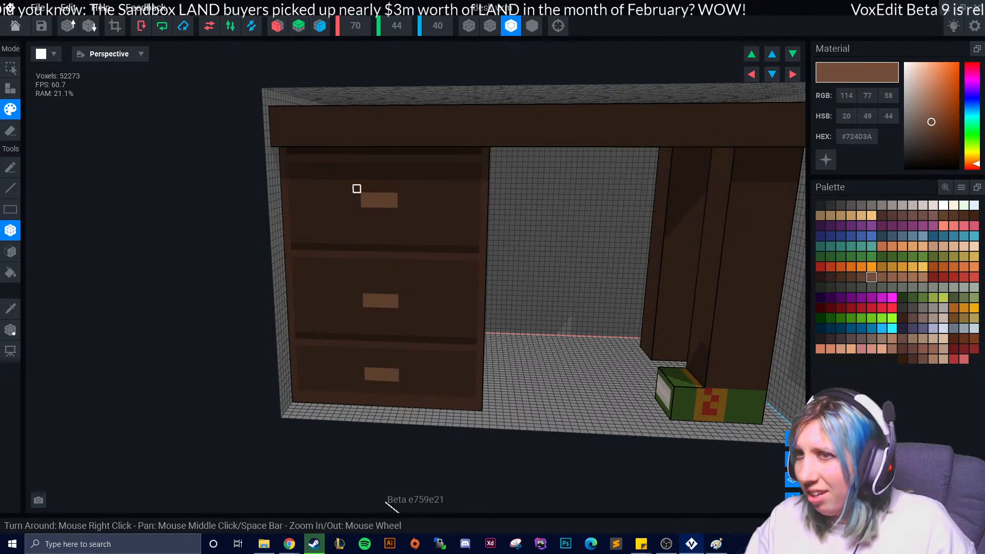
{"action": "left_click_drag", "start_coordinate": [364, 188], "coordinate": [394, 190]}
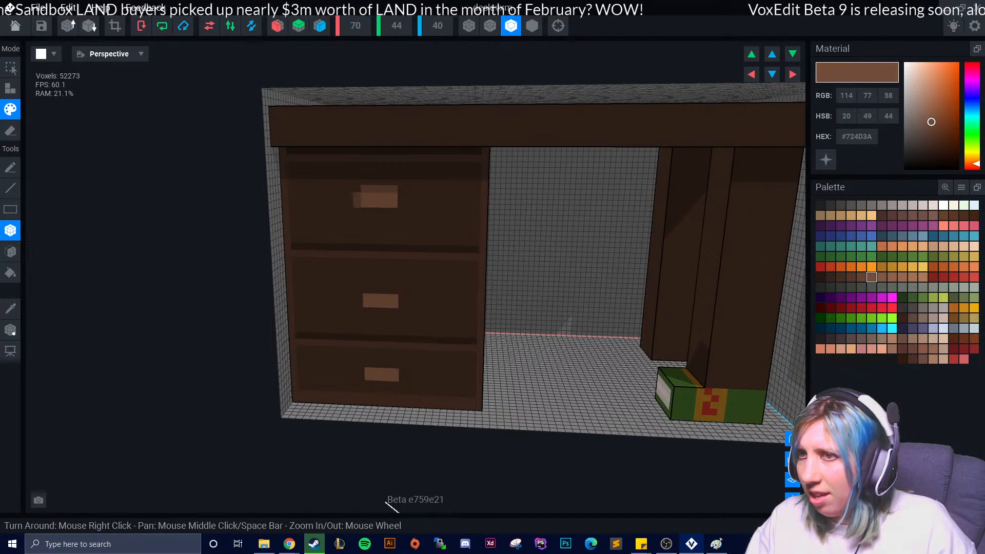
{"action": "scroll", "coordinate": [406, 282], "scroll_direction": "down", "scroll_amount": 5}
{"action": "right_click_drag", "start_coordinate": [409, 287], "coordinate": [405, 287]}
{"action": "scroll", "coordinate": [388, 344], "scroll_direction": "up", "scroll_amount": 4}
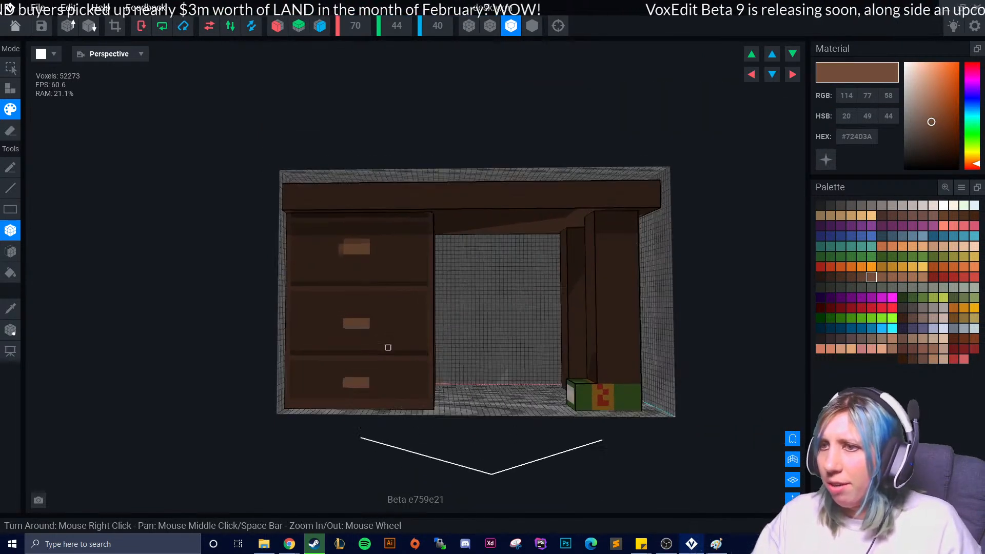
{"action": "scroll", "coordinate": [397, 356], "scroll_direction": "up", "scroll_amount": 2}
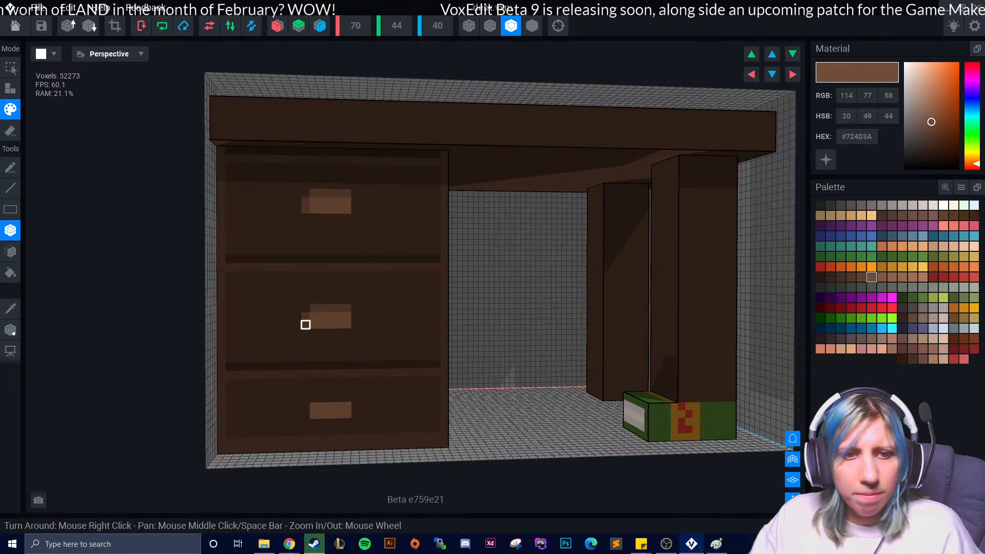
{"action": "scroll", "coordinate": [397, 378], "scroll_direction": "down", "scroll_amount": 1}
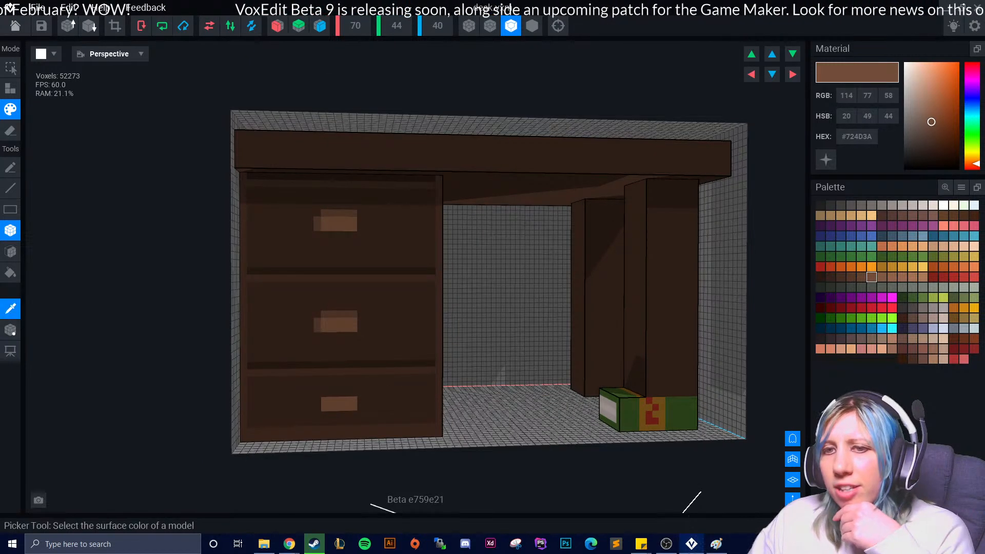
Paint over all three drawer handles with the drawer fronts' #452E22 brown
{"action": "left_click", "coordinate": [10, 309]}
{"action": "left_click", "coordinate": [273, 242]}
{"action": "left_click", "coordinate": [331, 219]}
{"action": "left_click", "coordinate": [334, 322]}
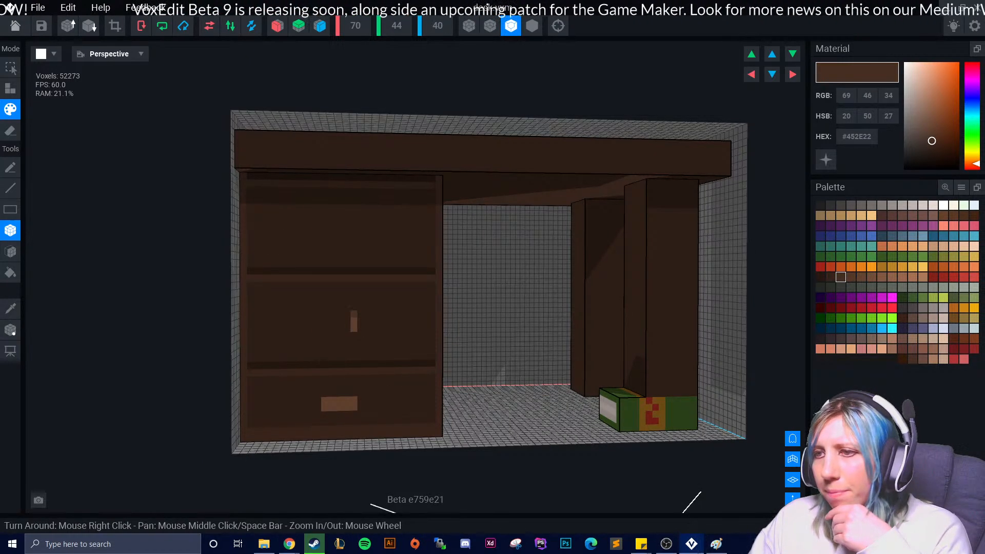
{"action": "left_click", "coordinate": [319, 402]}
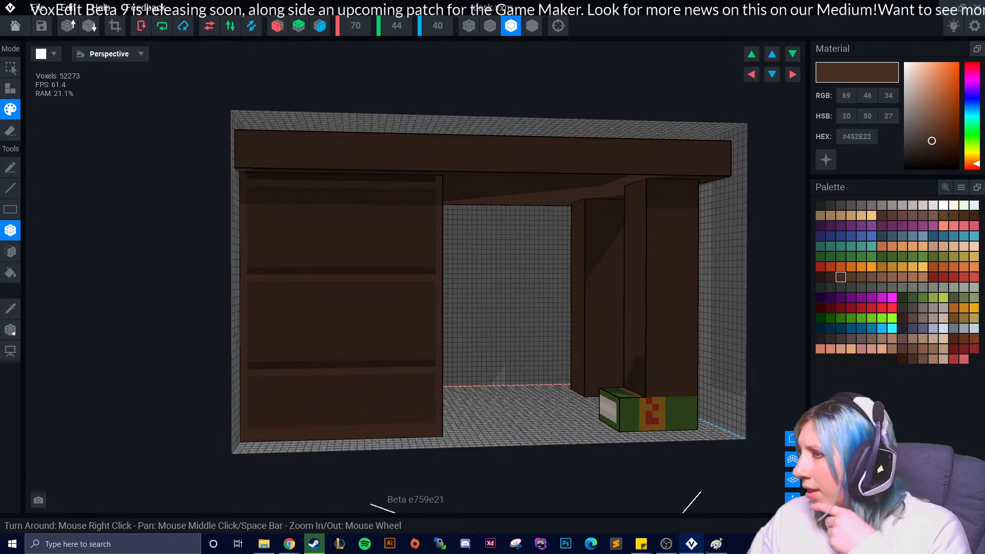
Paint a wide #746C6A grey handle in the middle of the top drawer
{"action": "left_click", "coordinate": [943, 288]}
{"action": "left_click", "coordinate": [933, 288]}
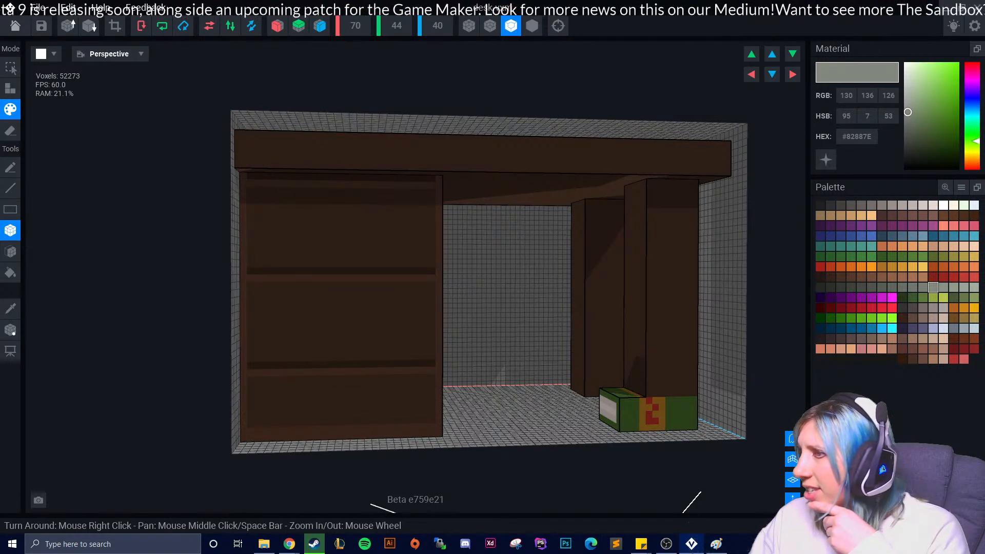
{"action": "left_click", "coordinate": [871, 205]}
{"action": "left_click", "coordinate": [862, 205]}
{"action": "left_click", "coordinate": [933, 307]}
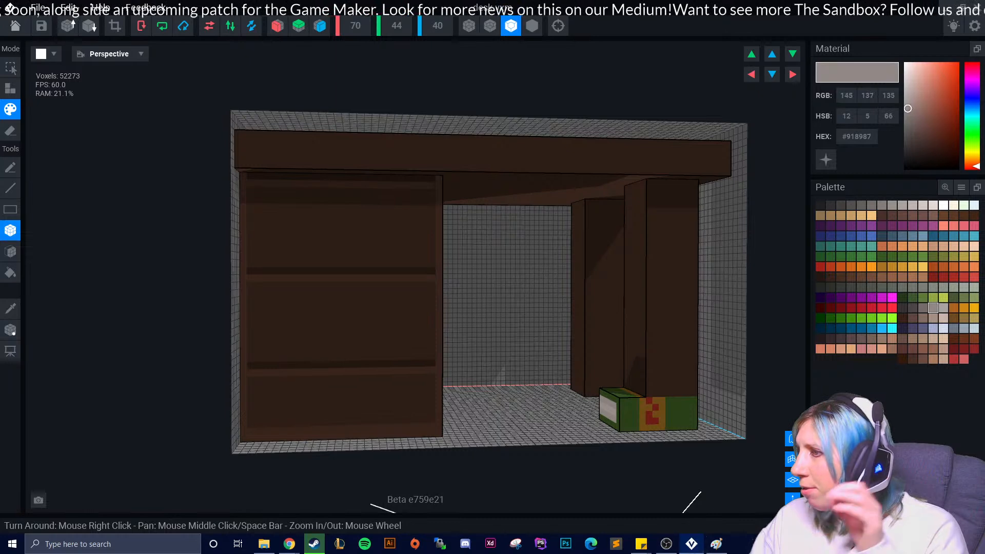
{"action": "left_click", "coordinate": [923, 308]}
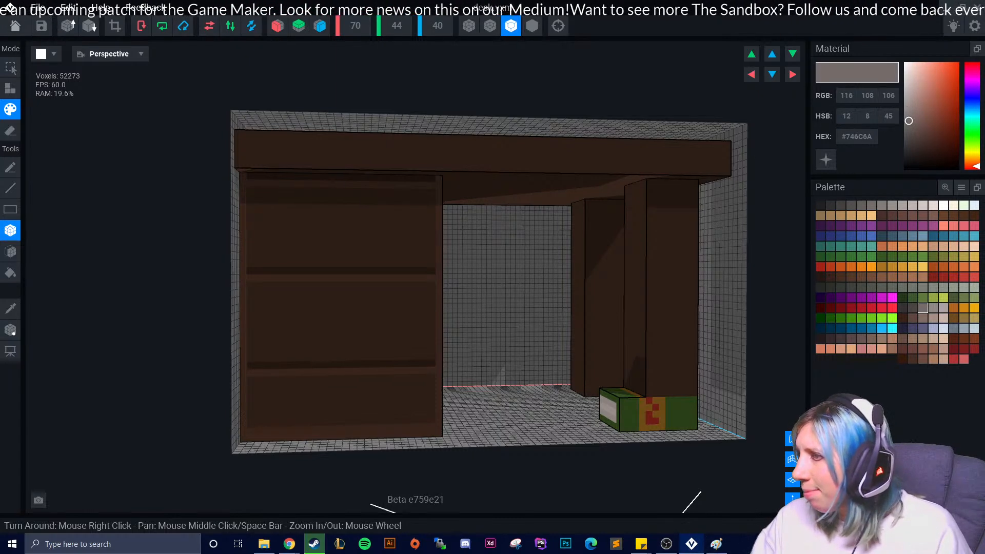
{"action": "left_click_drag", "start_coordinate": [310, 227], "coordinate": [376, 235]}
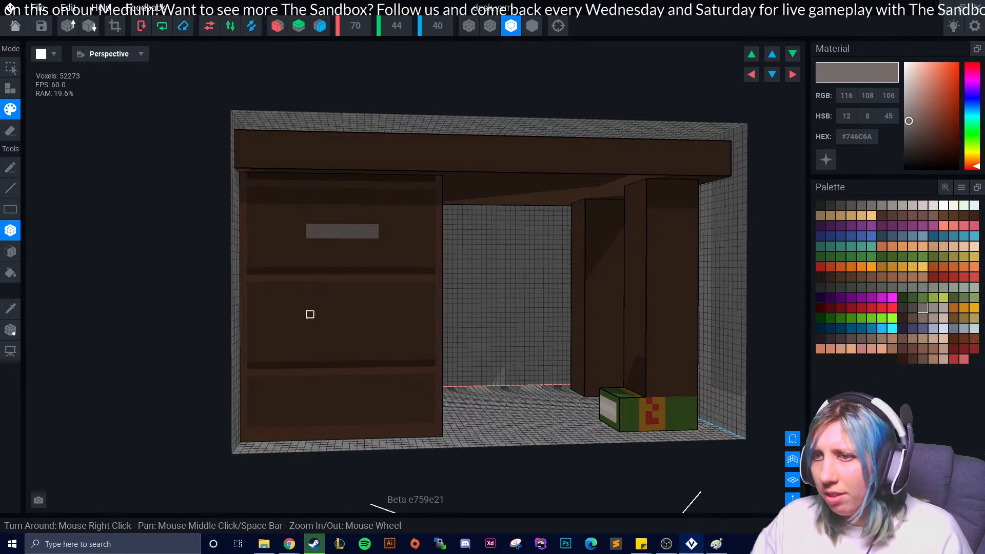
Paint #746C6A guide lines down from both ends of the top handle and matching handles on the middle and bottom drawers
{"action": "scroll", "coordinate": [317, 321], "scroll_direction": "up", "scroll_amount": 10}
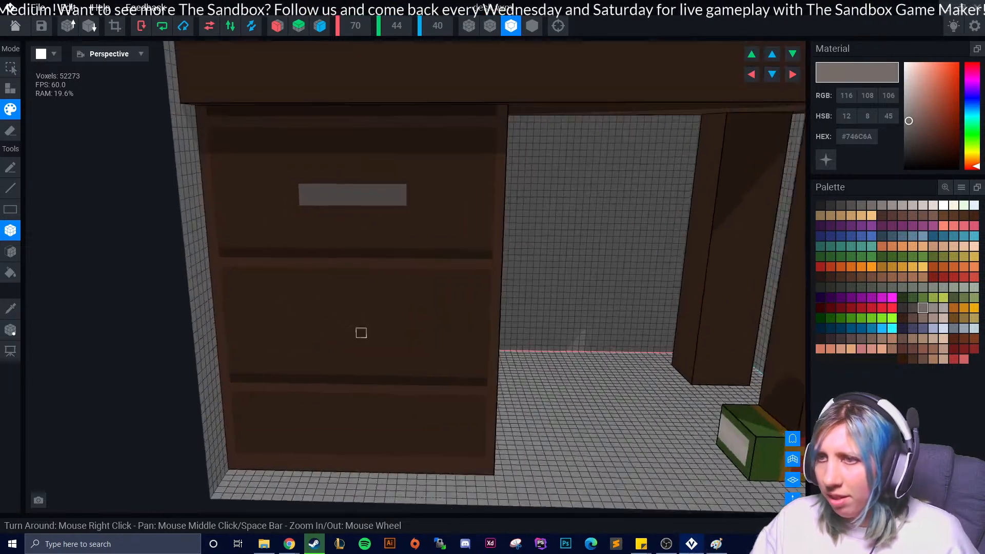
{"action": "left_click_drag", "start_coordinate": [302, 192], "coordinate": [303, 323]}
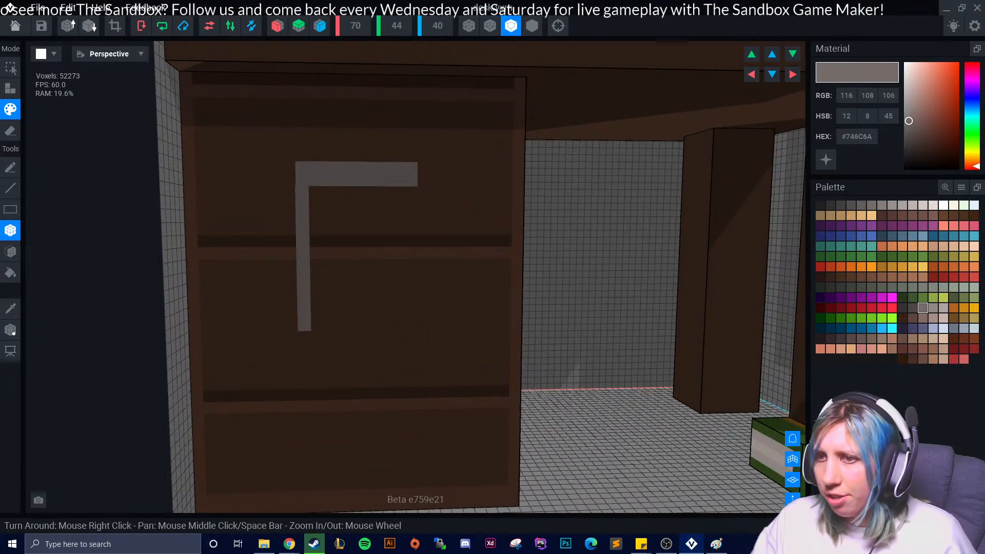
{"action": "left_click_drag", "start_coordinate": [411, 192], "coordinate": [411, 454]}
{"action": "mouse_move", "coordinate": [303, 322]}
{"action": "left_mouse_down"}
{"action": "mouse_move", "coordinate": [306, 462]}
{"action": "mouse_move", "coordinate": [416, 461]}
{"action": "left_mouse_up"}
{"action": "left_click_drag", "start_coordinate": [316, 318], "coordinate": [406, 318]}
Paint over the grey guide lines on the drawer fronts with #452E22, keeping the three handles
{"action": "left_click", "coordinate": [266, 263], "text": "alt"}
{"action": "mouse_move", "coordinate": [303, 202]}
{"action": "left_mouse_down"}
{"action": "mouse_move", "coordinate": [303, 193]}
{"action": "mouse_move", "coordinate": [304, 218]}
{"action": "mouse_move", "coordinate": [411, 205]}
{"action": "mouse_move", "coordinate": [412, 241]}
{"action": "left_mouse_up"}
{"action": "left_click_drag", "start_coordinate": [303, 266], "coordinate": [412, 301]}
{"action": "mouse_move", "coordinate": [305, 349]}
{"action": "left_mouse_down"}
{"action": "mouse_move", "coordinate": [305, 380]}
{"action": "mouse_move", "coordinate": [412, 388]}
{"action": "left_mouse_up"}
{"action": "mouse_move", "coordinate": [306, 418]}
{"action": "left_mouse_down"}
{"action": "mouse_move", "coordinate": [412, 429]}
{"action": "mouse_move", "coordinate": [306, 440]}
{"action": "left_mouse_up"}
Restore both drawer dividers where the guide lines cross them, using #35231B for the shadow lines and #54382A for the strips
{"action": "left_click", "coordinate": [10, 308]}
{"action": "left_click", "coordinate": [272, 390]}
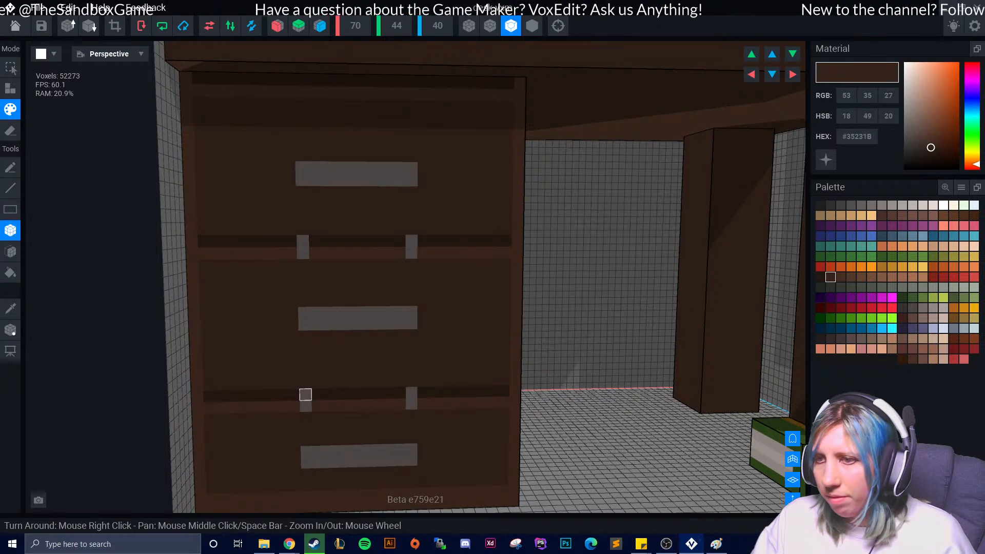
{"action": "left_click_drag", "start_coordinate": [303, 241], "coordinate": [411, 241]}
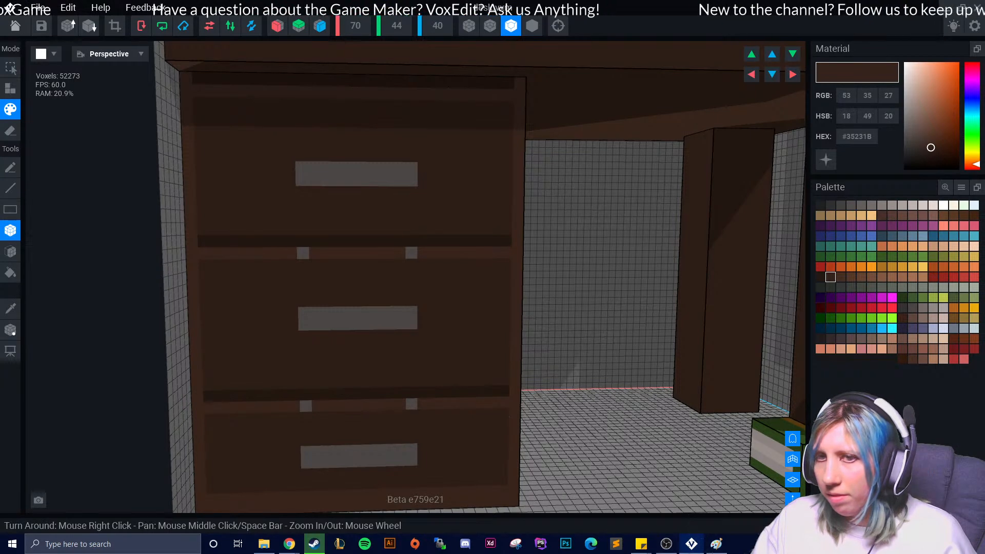
{"action": "left_click", "coordinate": [11, 308]}
{"action": "left_click", "coordinate": [292, 405]}
{"action": "left_click", "coordinate": [306, 406]}
{"action": "left_click_drag", "start_coordinate": [303, 253], "coordinate": [412, 253]}
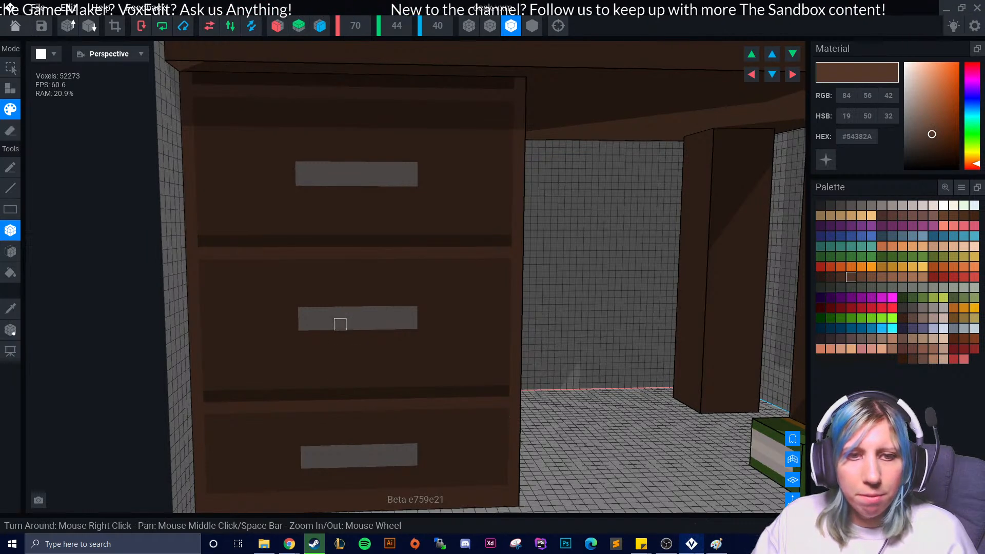
Add dark #4C4646 end caps to both ends of all three drawer handles
{"action": "scroll", "coordinate": [402, 381], "scroll_direction": "up", "scroll_amount": 5}
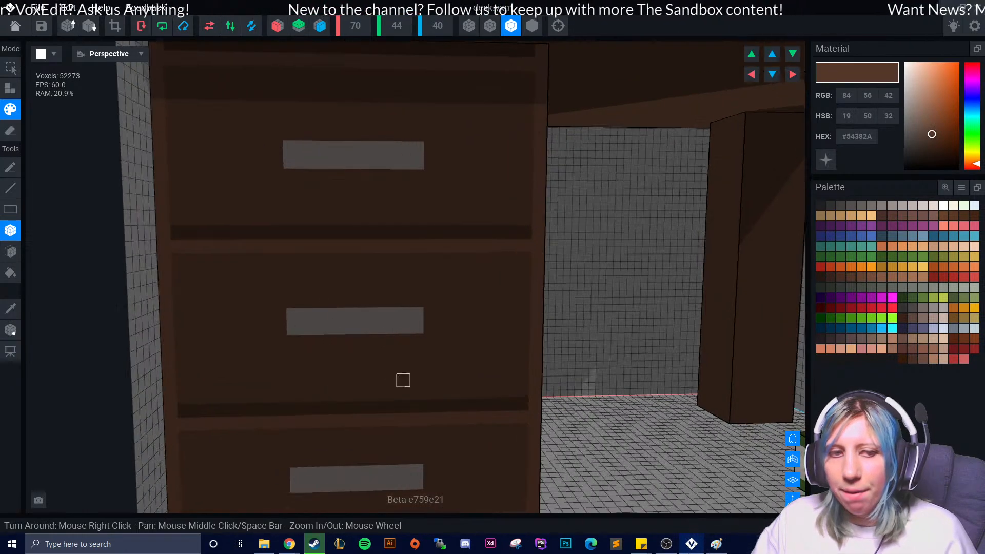
{"action": "scroll", "coordinate": [400, 378], "scroll_direction": "down", "scroll_amount": 5}
{"action": "scroll", "coordinate": [389, 383], "scroll_direction": "down", "scroll_amount": 1}
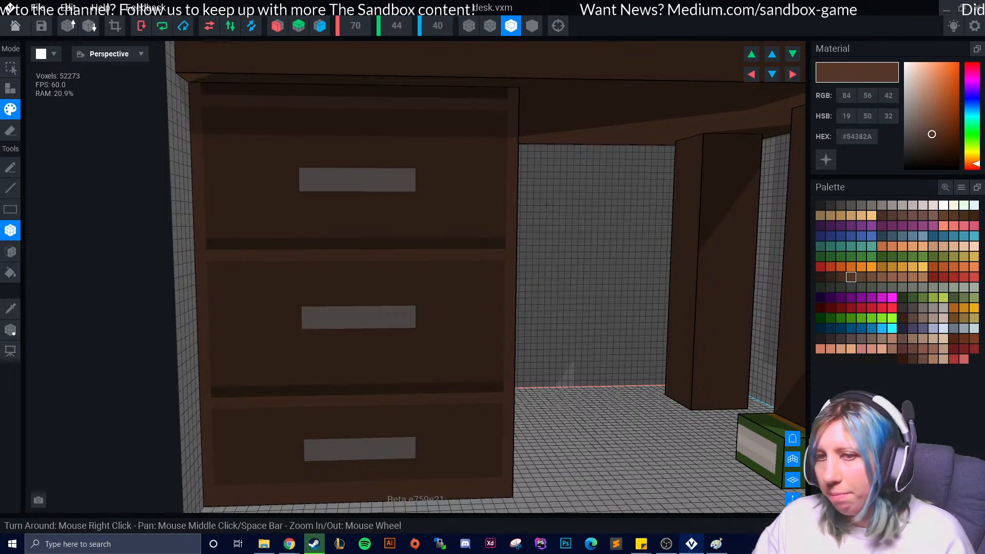
{"action": "left_click", "coordinate": [10, 309]}
{"action": "left_click", "coordinate": [318, 323]}
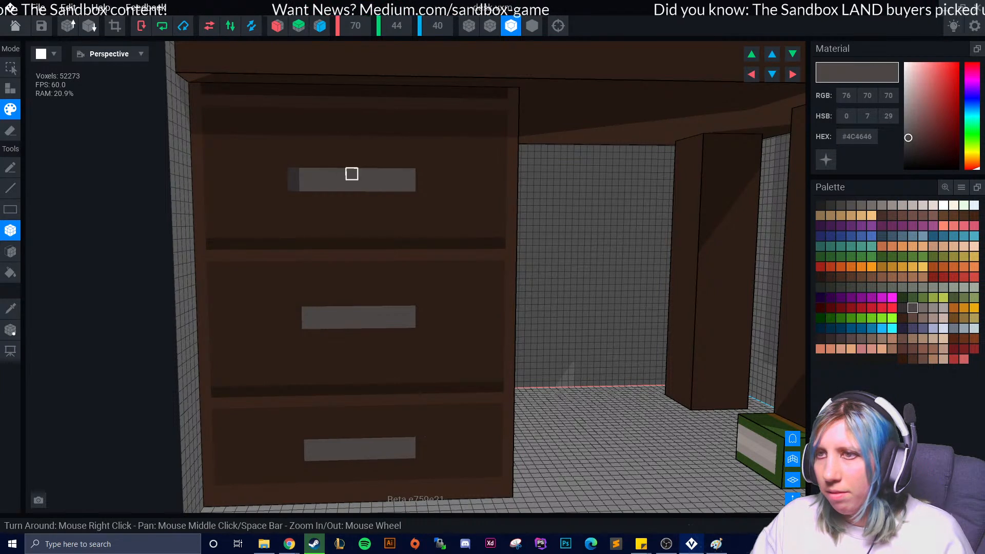
{"action": "left_click", "coordinate": [420, 177]}
{"action": "left_click", "coordinate": [296, 323]}
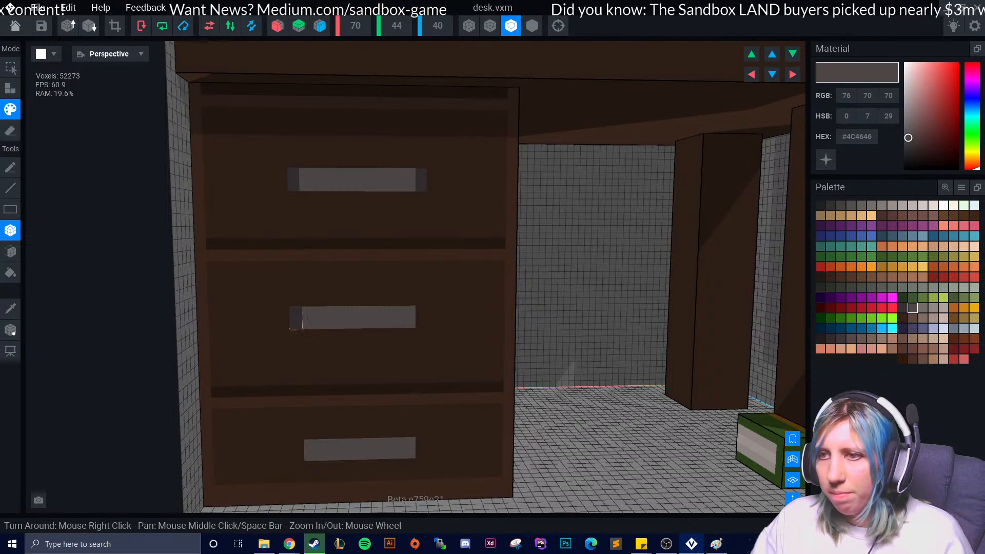
{"action": "left_click", "coordinate": [421, 317]}
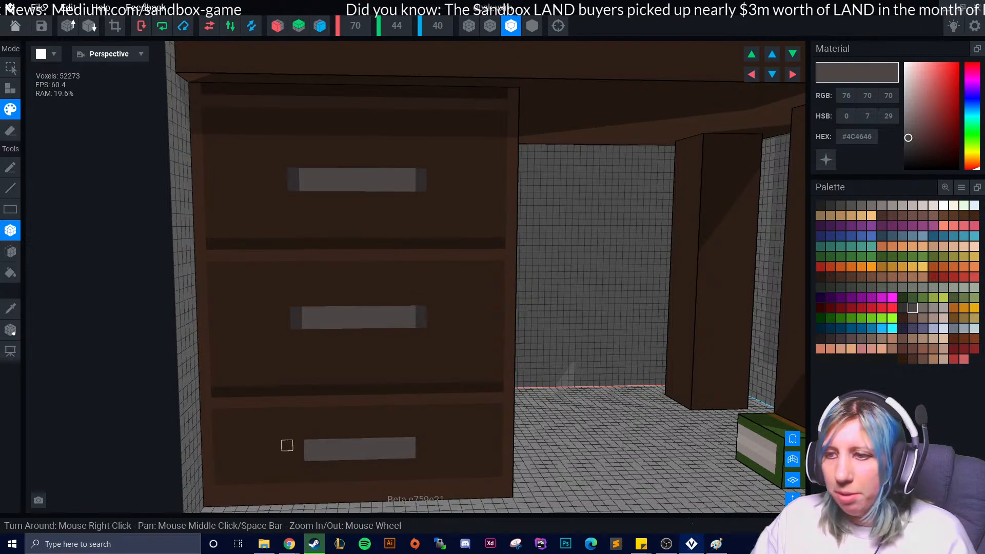
{"action": "left_click_drag", "start_coordinate": [299, 445], "coordinate": [299, 456]}
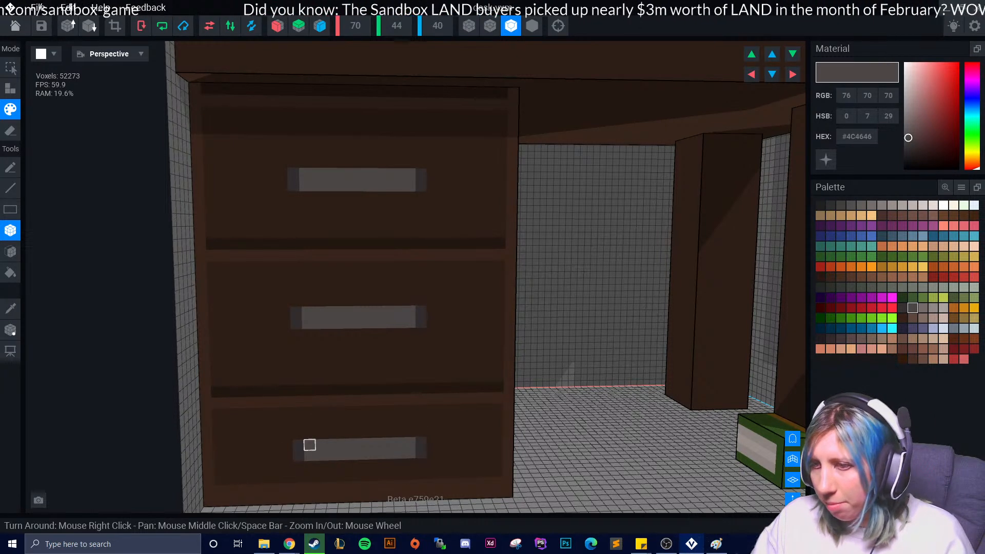
Paint a #4C4646 shadow line directly beneath each of the three grey drawer handles
{"action": "left_click_drag", "start_coordinate": [305, 198], "coordinate": [410, 198]}
{"action": "scroll", "coordinate": [376, 367], "scroll_direction": "down", "scroll_amount": 3}
{"action": "scroll", "coordinate": [376, 369], "scroll_direction": "down", "scroll_amount": 3}
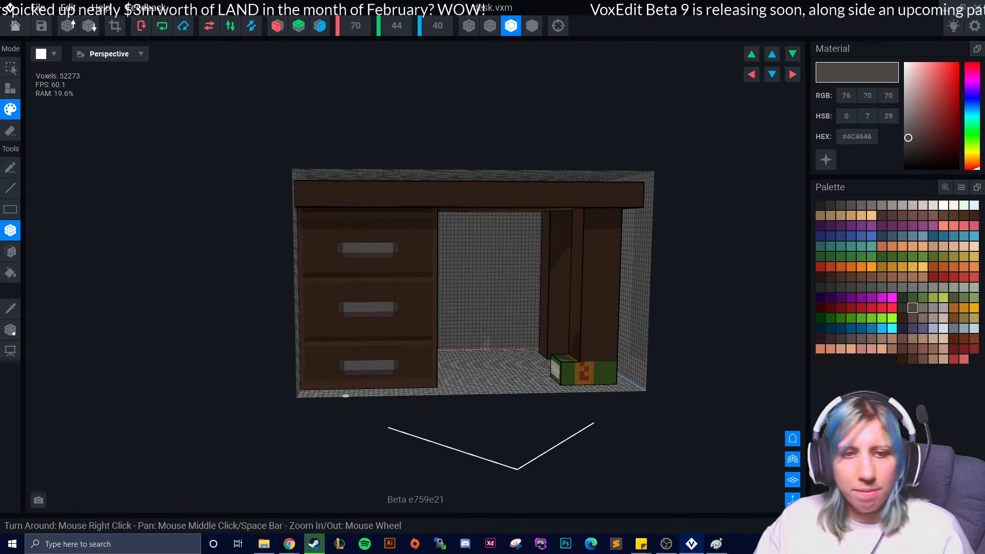
{"action": "scroll", "coordinate": [361, 378], "scroll_direction": "up", "scroll_amount": 1}
{"action": "scroll", "coordinate": [360, 377], "scroll_direction": "up", "scroll_amount": 5}
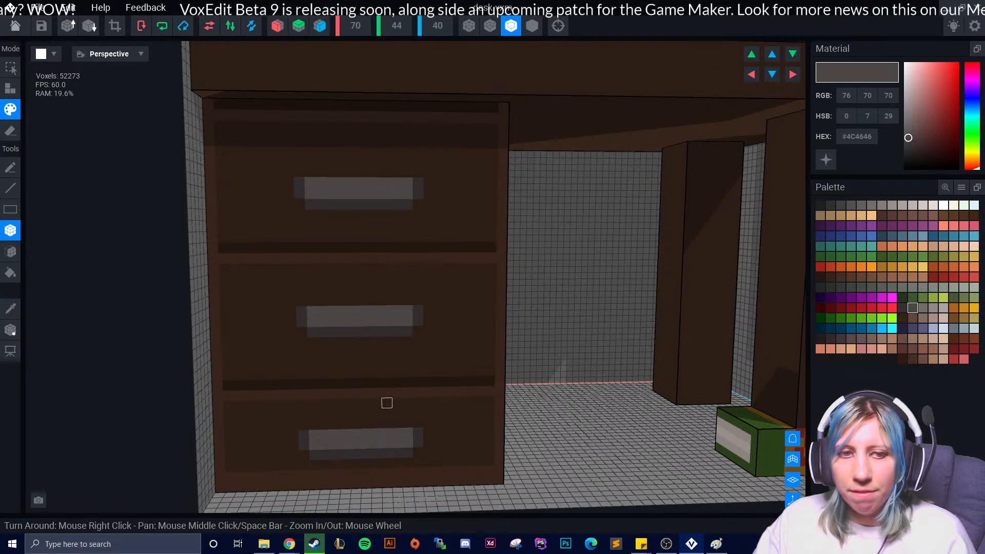
{"action": "scroll", "coordinate": [387, 404], "scroll_direction": "down", "scroll_amount": 5}
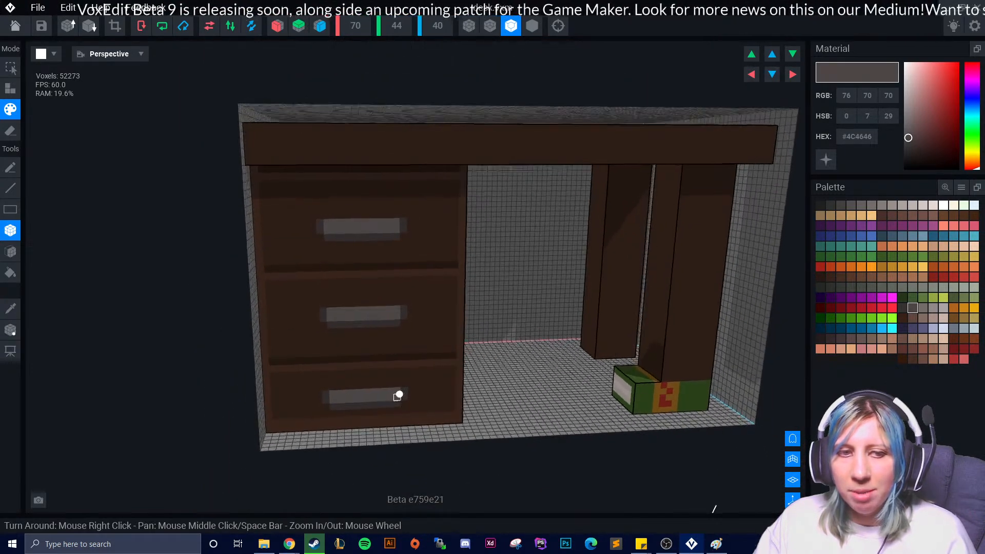
Examine the cabinet's drawer fronts and shaded handles from several distances and angles
{"action": "scroll", "coordinate": [564, 405], "scroll_direction": "up", "scroll_amount": 5}
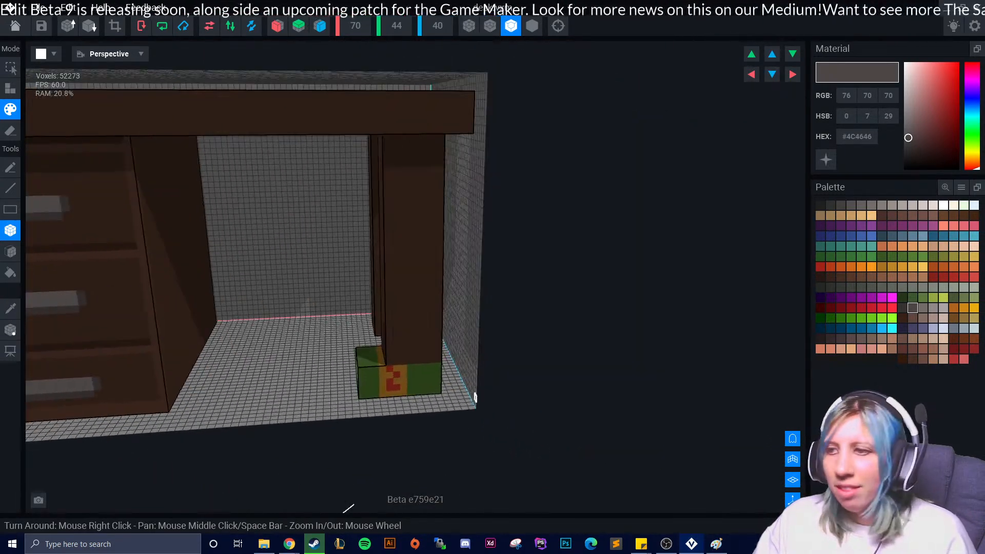
{"action": "scroll", "coordinate": [408, 411], "scroll_direction": "up", "scroll_amount": 5}
{"action": "right_click_drag", "start_coordinate": [397, 394], "coordinate": [398, 394]}
{"action": "scroll", "coordinate": [397, 394], "scroll_direction": "down", "scroll_amount": 10}
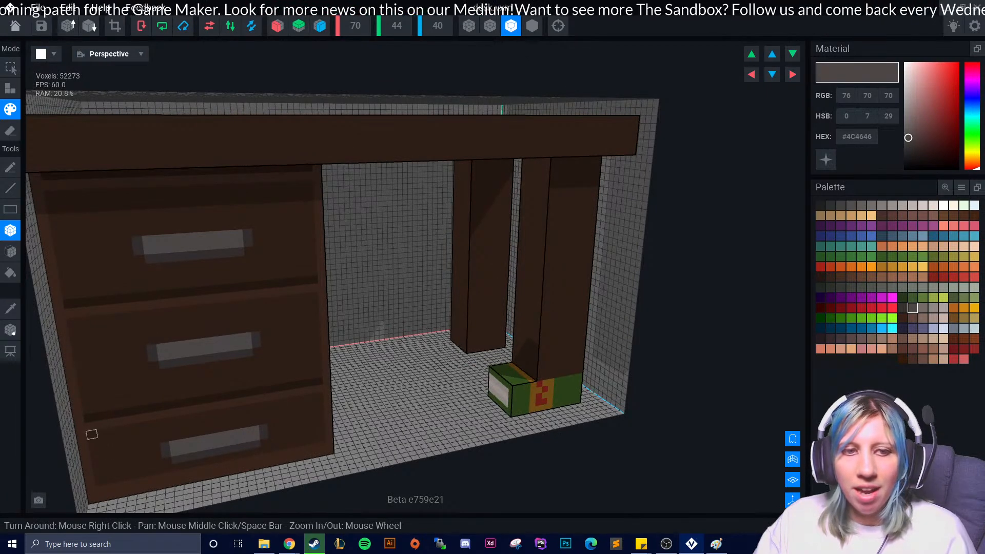
{"action": "scroll", "coordinate": [326, 380], "scroll_direction": "down", "scroll_amount": 3}
{"action": "scroll", "coordinate": [325, 380], "scroll_direction": "down", "scroll_amount": 6}
{"action": "mouse_move", "coordinate": [325, 381]}
{"action": "right_mouse_down"}
{"action": "mouse_move", "coordinate": [310, 383]}
{"action": "mouse_move", "coordinate": [340, 381]}
{"action": "right_mouse_up"}
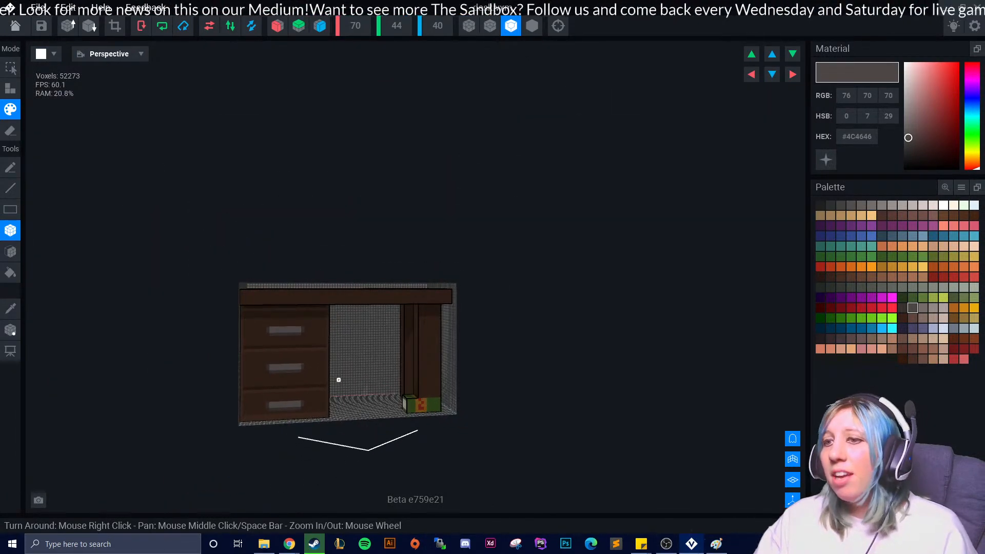
Repaint the divider above the top drawer using the sampled browns #452E22, #54382A for the strip and #35231B for the shadow line
{"action": "scroll", "coordinate": [334, 385], "scroll_direction": "up", "scroll_amount": 5}
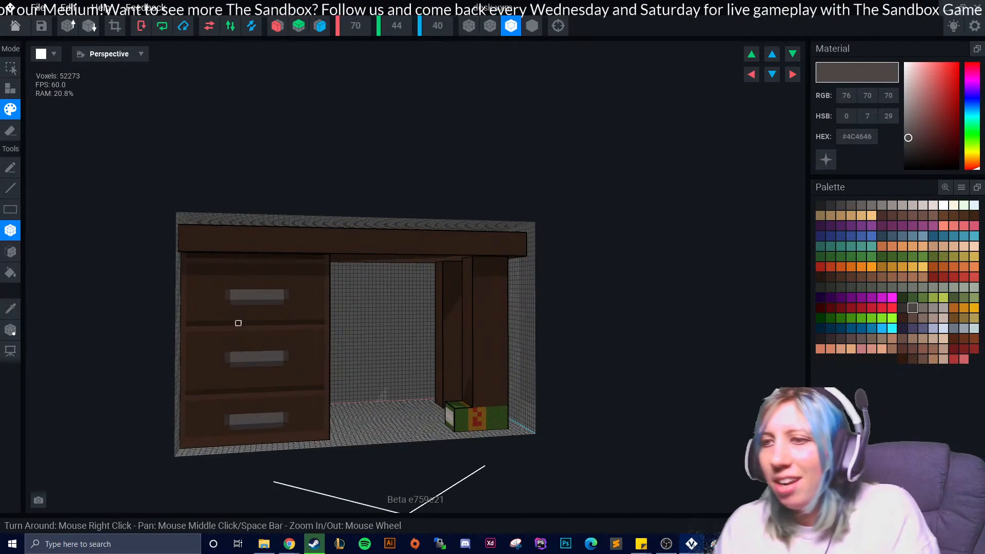
{"action": "scroll", "coordinate": [237, 323], "scroll_direction": "up", "scroll_amount": 4}
{"action": "scroll", "coordinate": [176, 266], "scroll_direction": "up", "scroll_amount": 4}
{"action": "left_click", "coordinate": [10, 308]}
{"action": "left_click", "coordinate": [230, 221]}
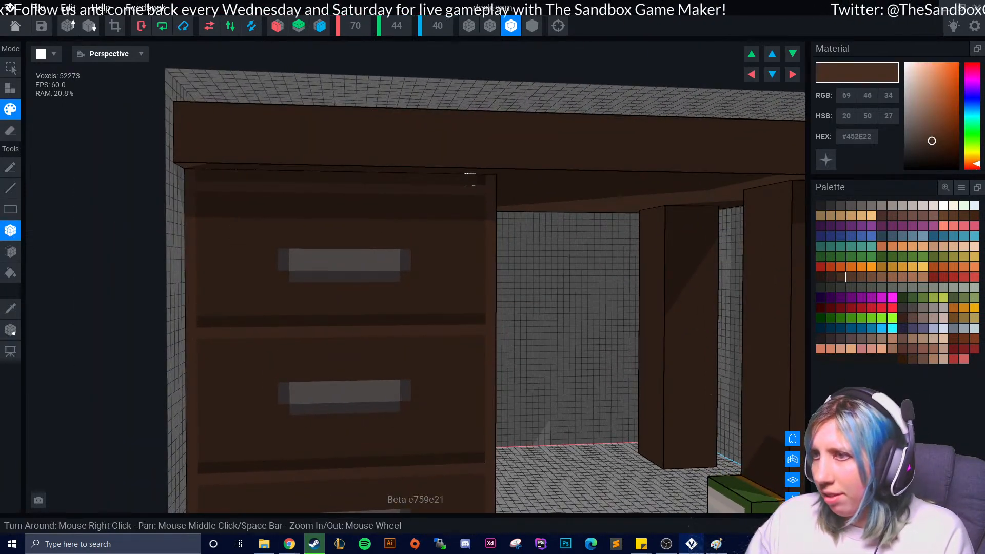
{"action": "left_click", "coordinate": [10, 308]}
{"action": "left_click", "coordinate": [202, 208]}
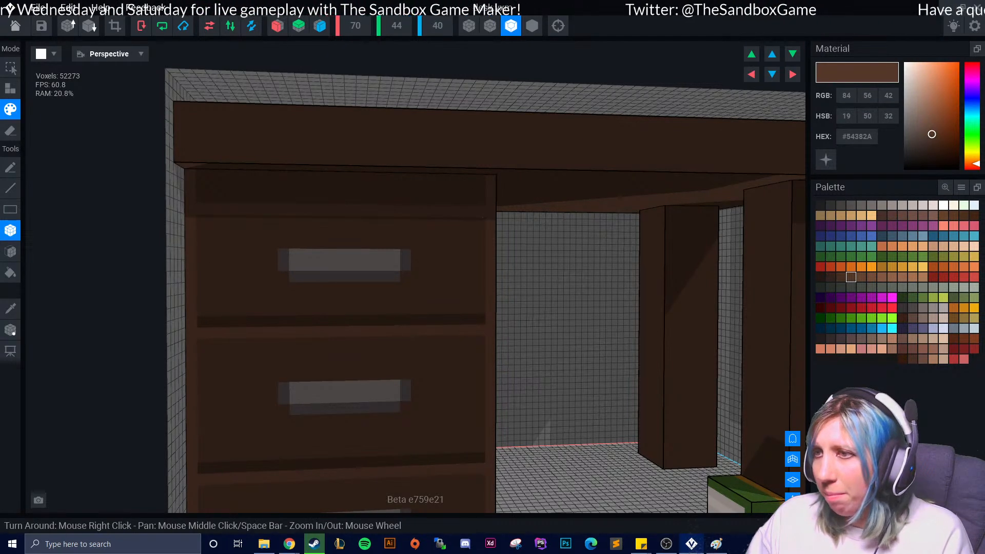
{"action": "left_click", "coordinate": [11, 308]}
{"action": "left_click", "coordinate": [224, 311]}
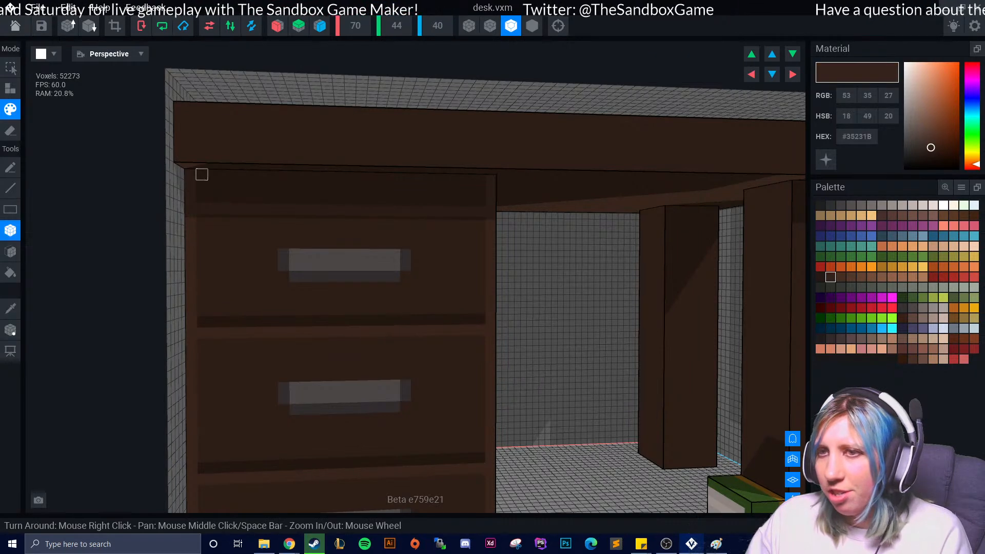
{"action": "left_click_drag", "start_coordinate": [201, 197], "coordinate": [460, 204]}
Trim the empty space from the model's volume so it fits the desk
{"action": "scroll", "coordinate": [433, 341], "scroll_direction": "down", "scroll_amount": 8}
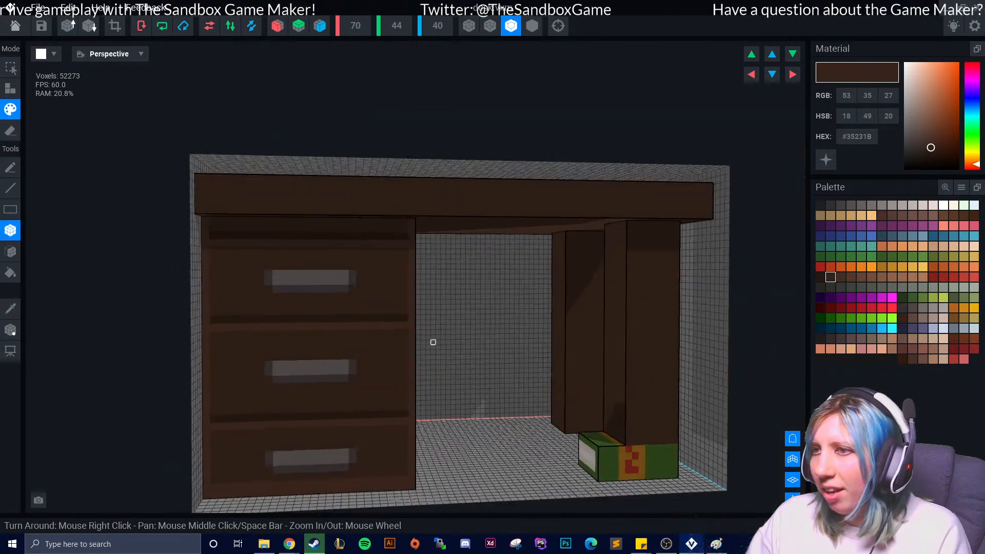
{"action": "right_click_drag", "start_coordinate": [330, 393], "coordinate": [319, 391]}
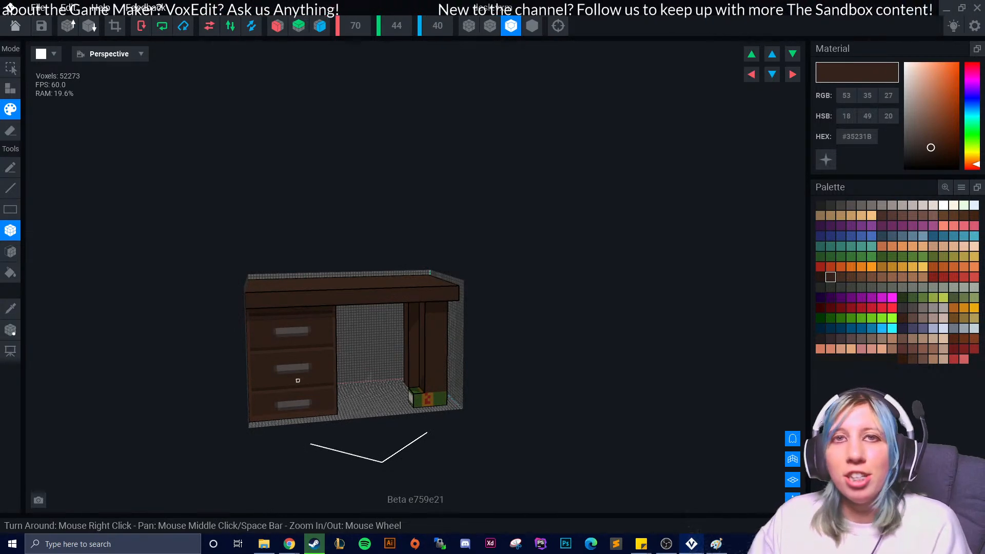
{"action": "right_click_drag", "start_coordinate": [329, 385], "coordinate": [387, 406]}
{"action": "scroll", "coordinate": [339, 421], "scroll_direction": "up", "scroll_amount": 4}
{"action": "scroll", "coordinate": [389, 386], "scroll_direction": "down", "scroll_amount": 3}
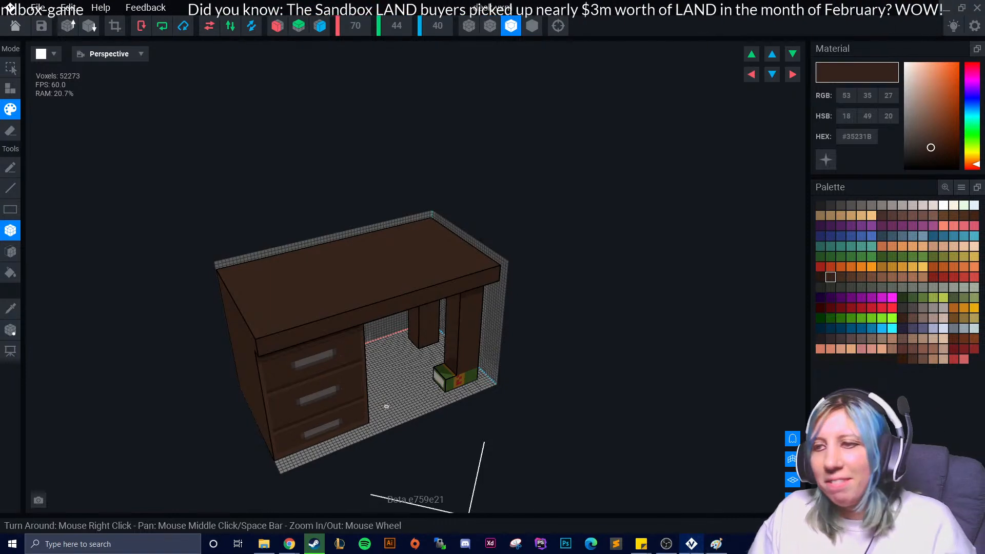
{"action": "right_click_drag", "start_coordinate": [357, 407], "coordinate": [357, 420]}
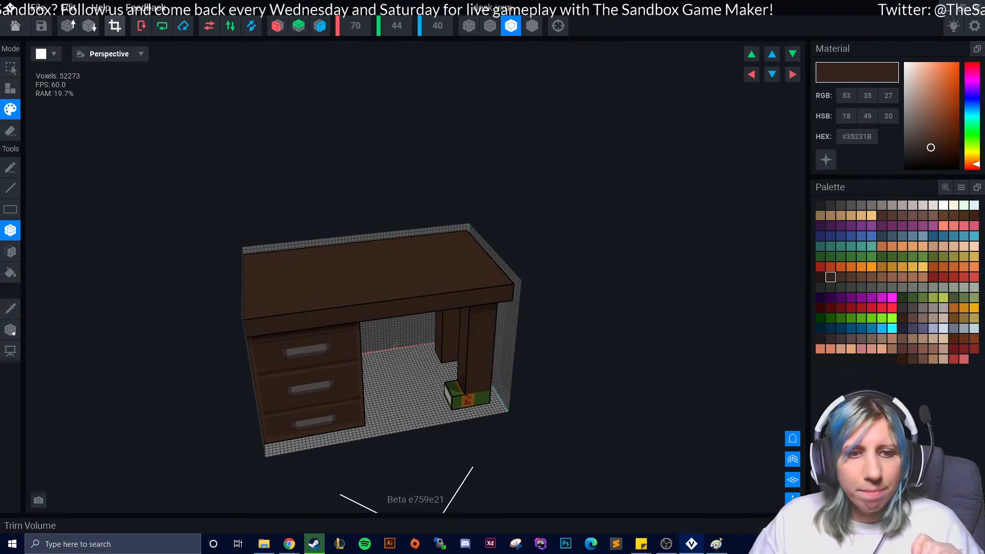
{"action": "left_click", "coordinate": [115, 25]}
Move the model's pivot point to the middle of the desk's width and depth, keeping it at floor level
{"action": "scroll", "coordinate": [300, 341], "scroll_direction": "up", "scroll_amount": 5}
{"action": "key", "text": "p"}
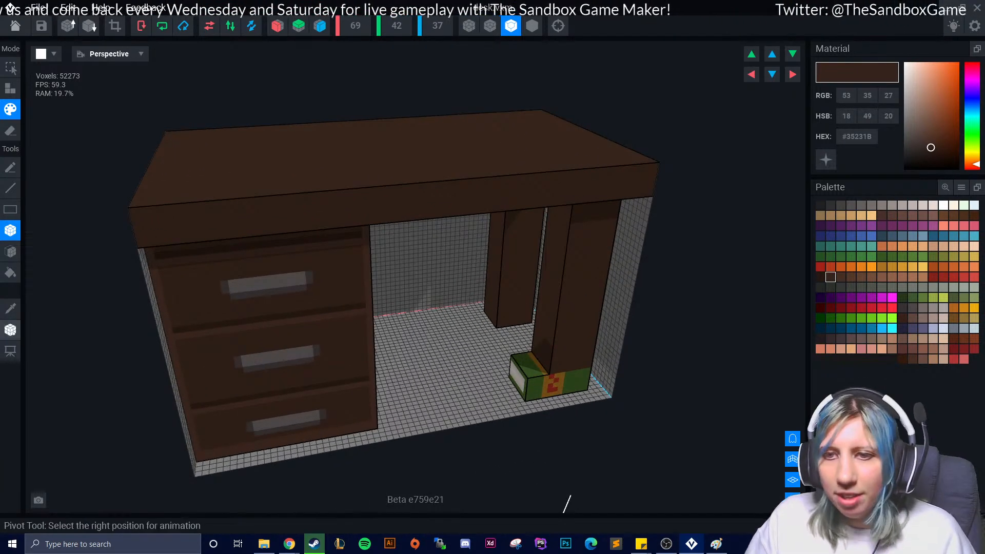
{"action": "right_click_drag", "start_coordinate": [343, 378], "coordinate": [345, 378]}
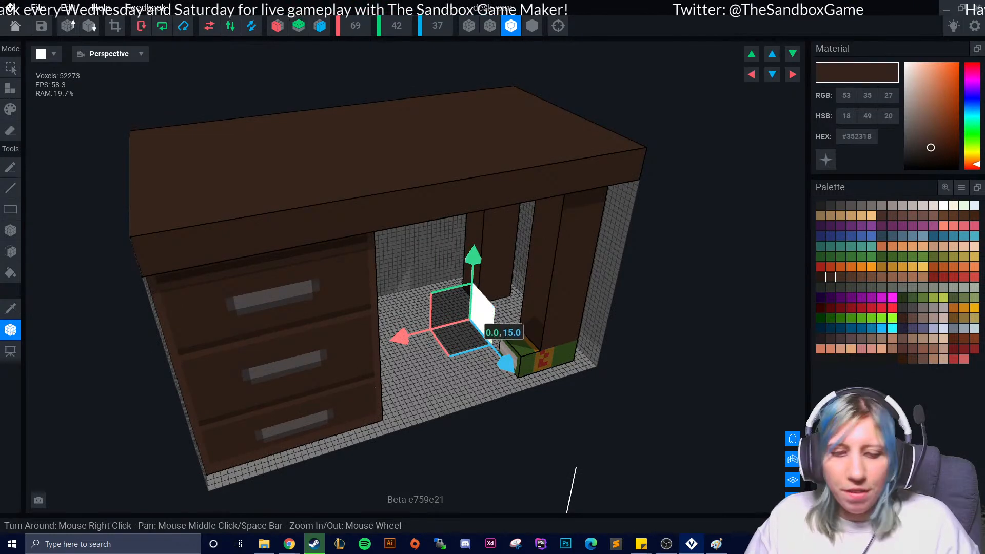
{"action": "right_click_drag", "start_coordinate": [465, 349], "coordinate": [493, 350]}
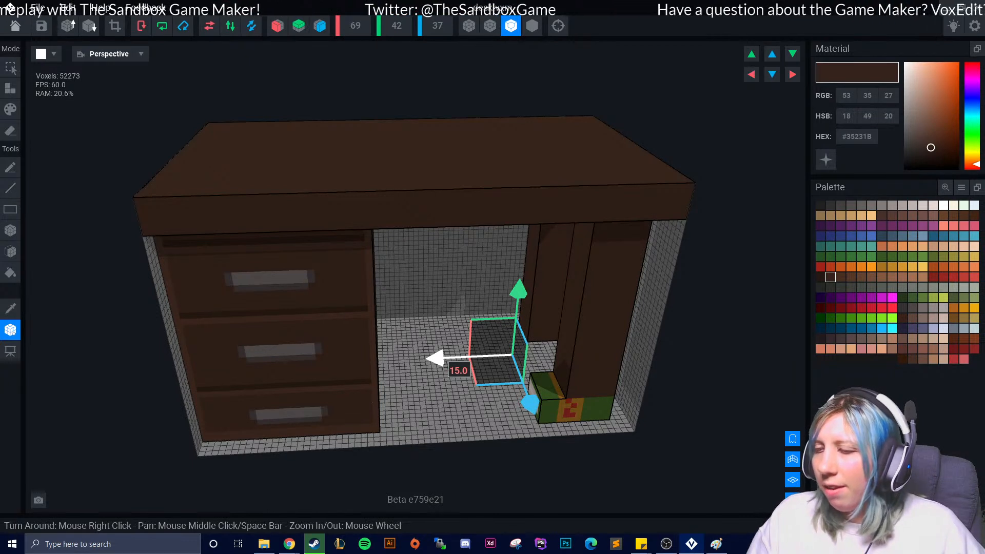
{"action": "left_click_drag", "start_coordinate": [435, 358], "coordinate": [332, 363]}
{"action": "right_click_drag", "start_coordinate": [332, 363], "coordinate": [397, 371]}
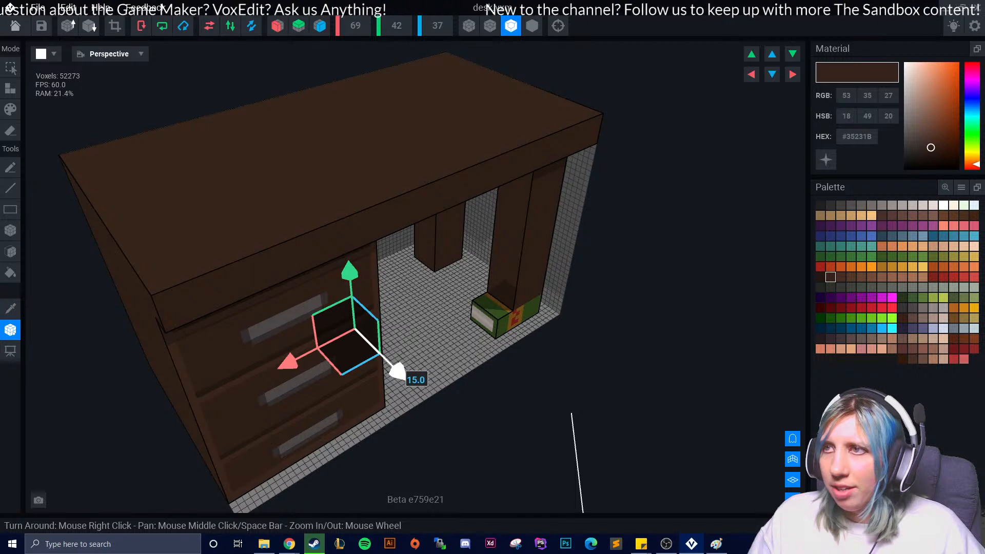
{"action": "left_click_drag", "start_coordinate": [398, 371], "coordinate": [405, 378]}
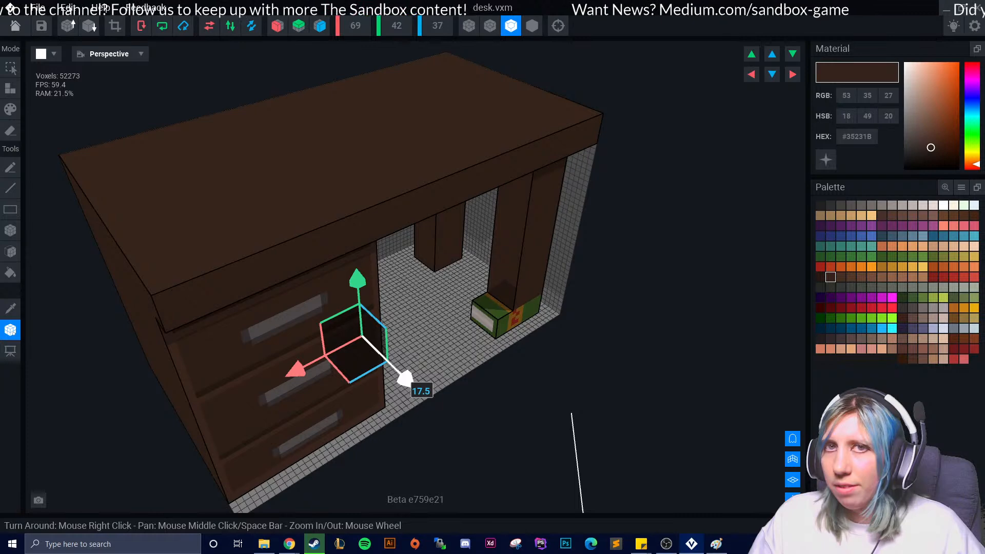
{"action": "left_click_drag", "start_coordinate": [405, 378], "coordinate": [409, 380]}
{"action": "right_click_drag", "start_coordinate": [409, 381], "coordinate": [348, 378]}
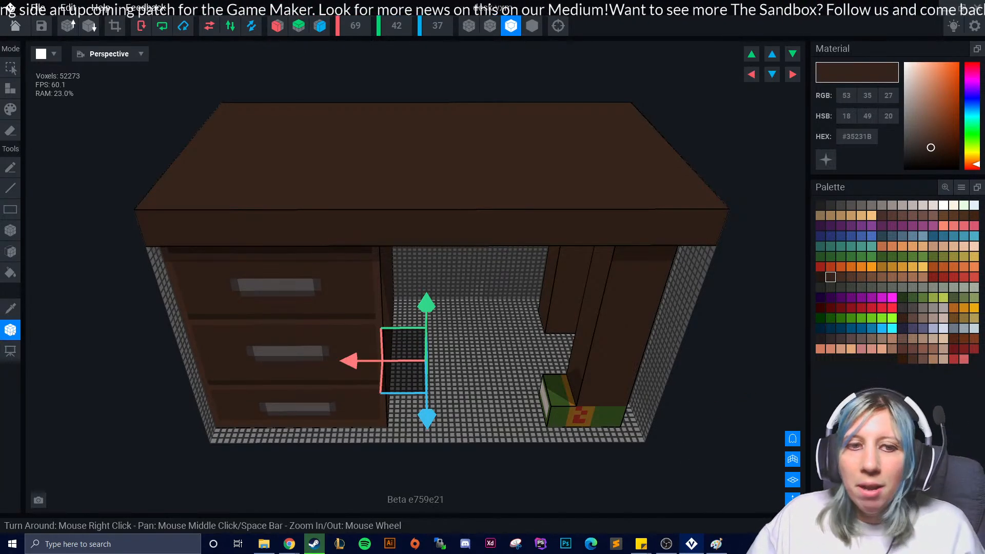
Leave the desk model for the home screen and switch to the Animator projects
{"action": "left_click", "coordinate": [15, 26]}
{"action": "left_click", "coordinate": [493, 198]}
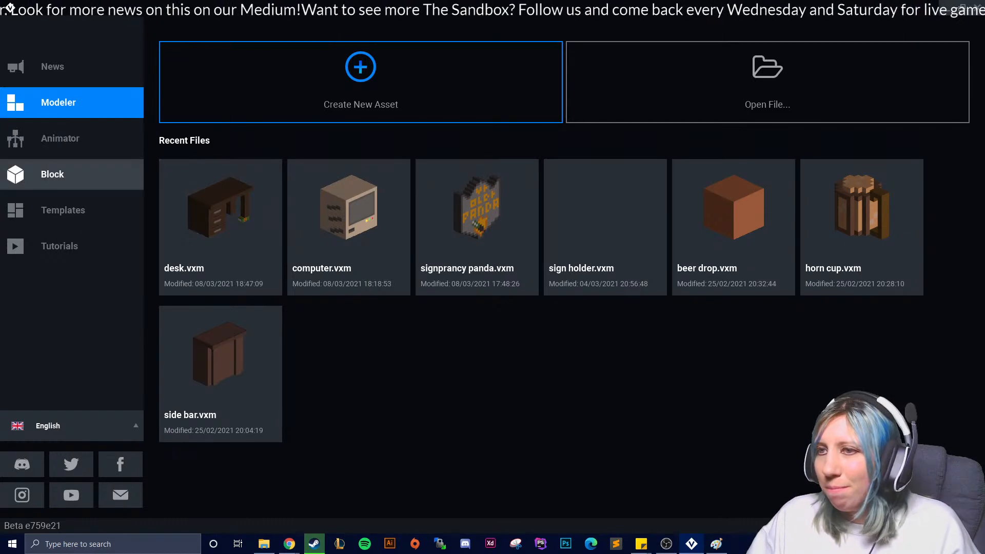
{"action": "left_click", "coordinate": [60, 138]}
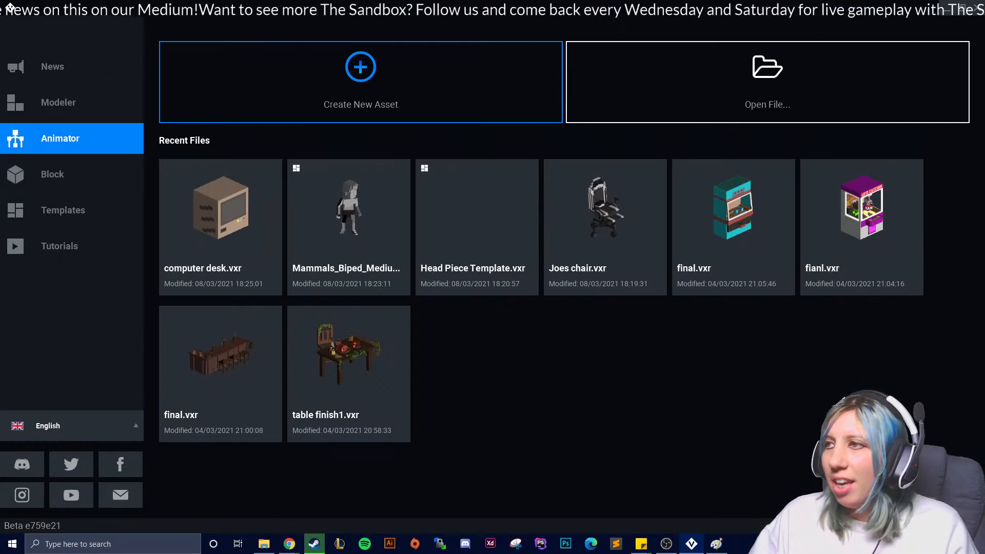
{"action": "left_click", "coordinate": [767, 82]}
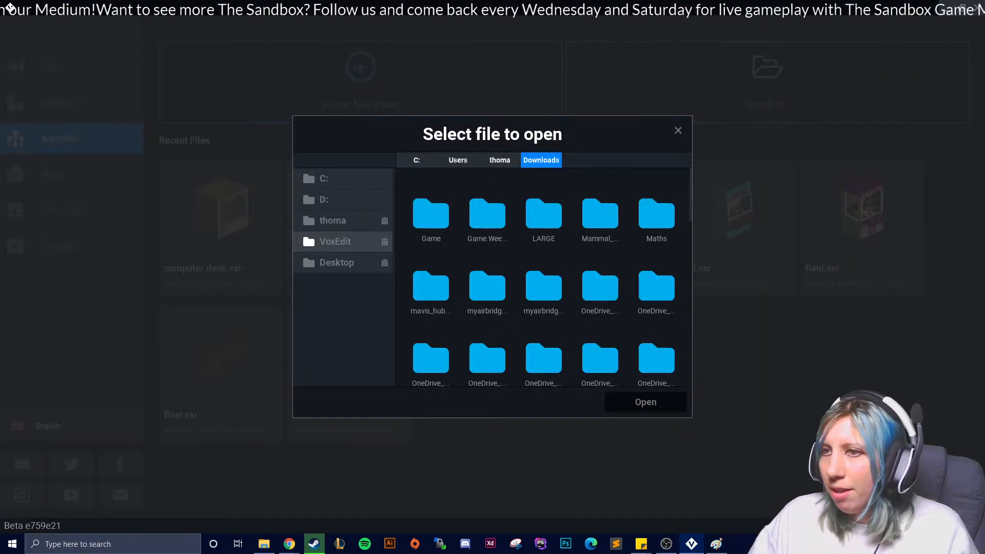
{"action": "left_click", "coordinate": [335, 242]}
{"action": "left_click", "coordinate": [600, 213]}
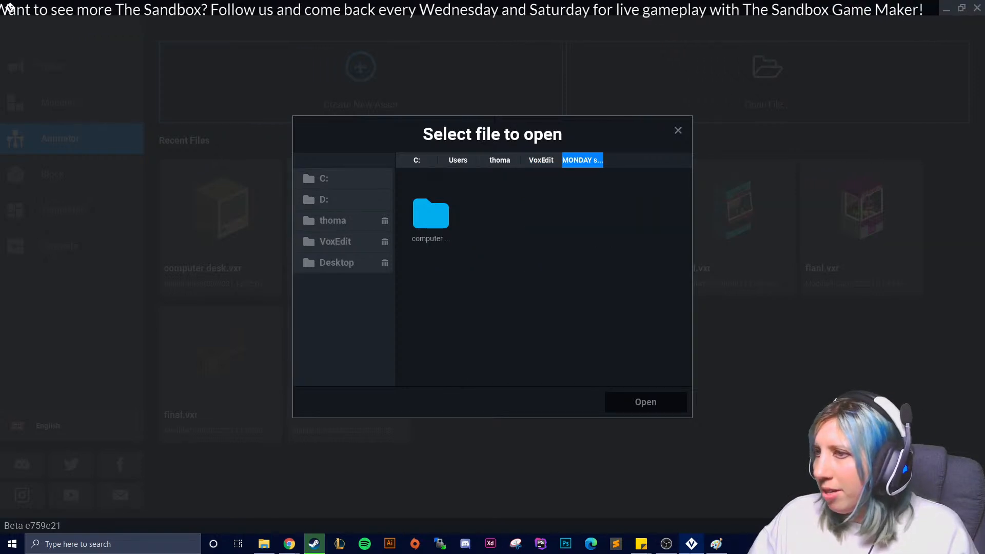
{"action": "left_click", "coordinate": [431, 213]}
{"action": "left_click", "coordinate": [583, 160]}
{"action": "left_click", "coordinate": [678, 130]}
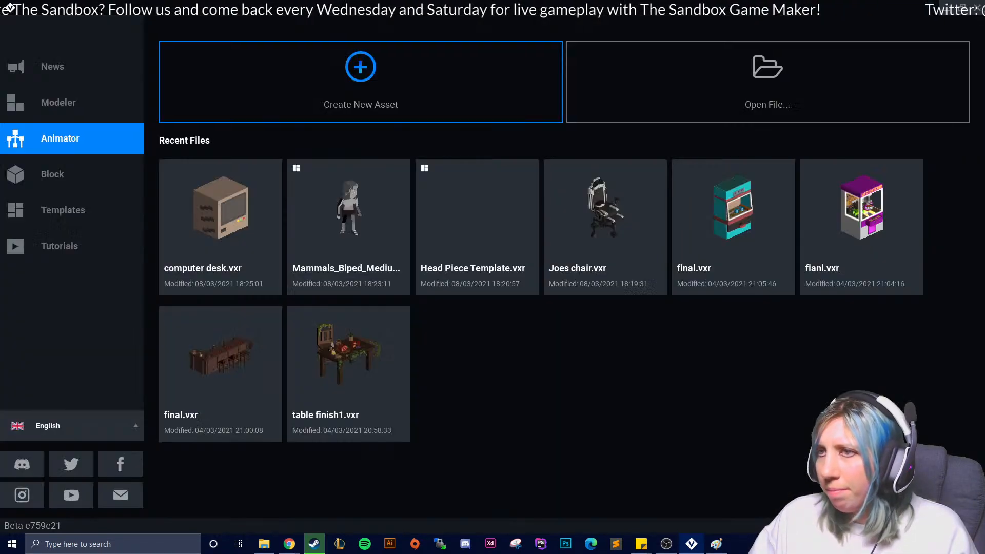
Open the computer desk.vxr project and import the desk.vxm model into its library
{"action": "left_click", "coordinate": [221, 215]}
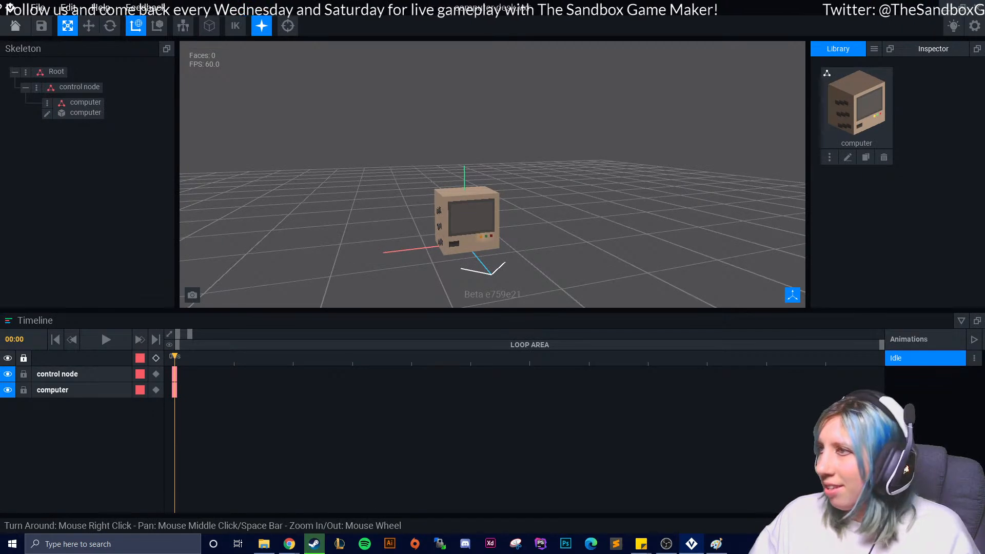
{"action": "left_click", "coordinate": [874, 48]}
{"action": "left_click", "coordinate": [884, 74]}
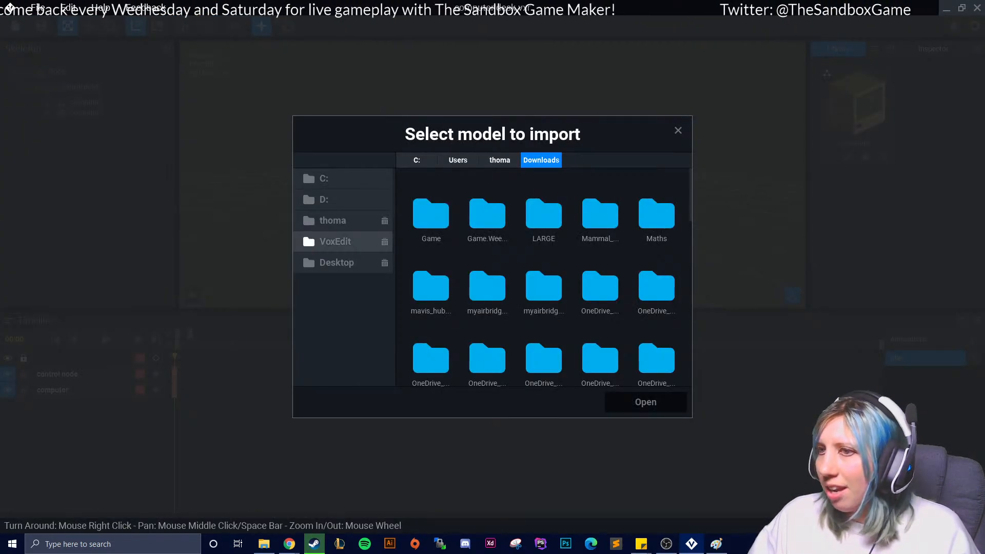
{"action": "left_click", "coordinate": [335, 241]}
{"action": "left_click", "coordinate": [600, 210]}
{"action": "left_click", "coordinate": [544, 210]}
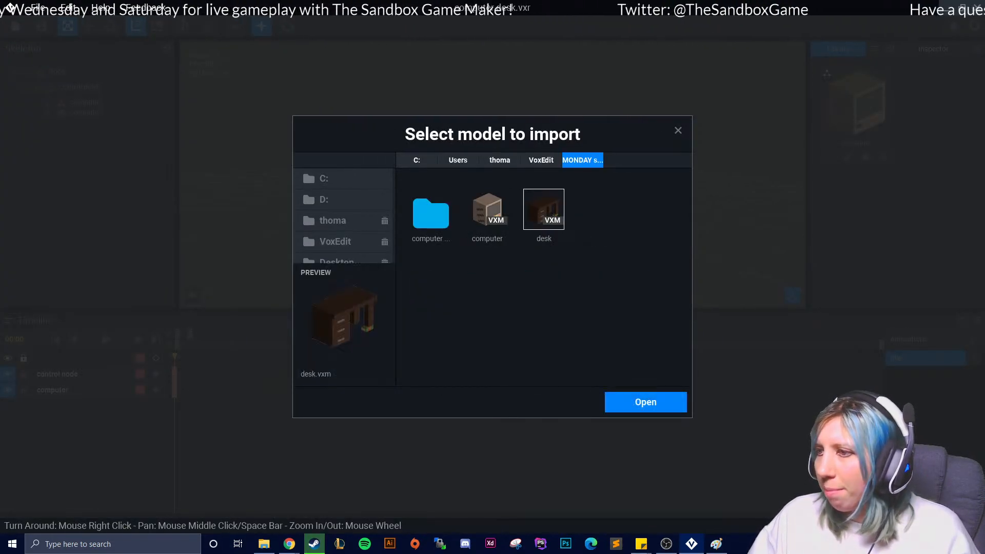
{"action": "left_click", "coordinate": [646, 402]}
Create a child node named desk under the control node and assign the desk model to it
{"action": "left_click", "coordinate": [36, 88]}
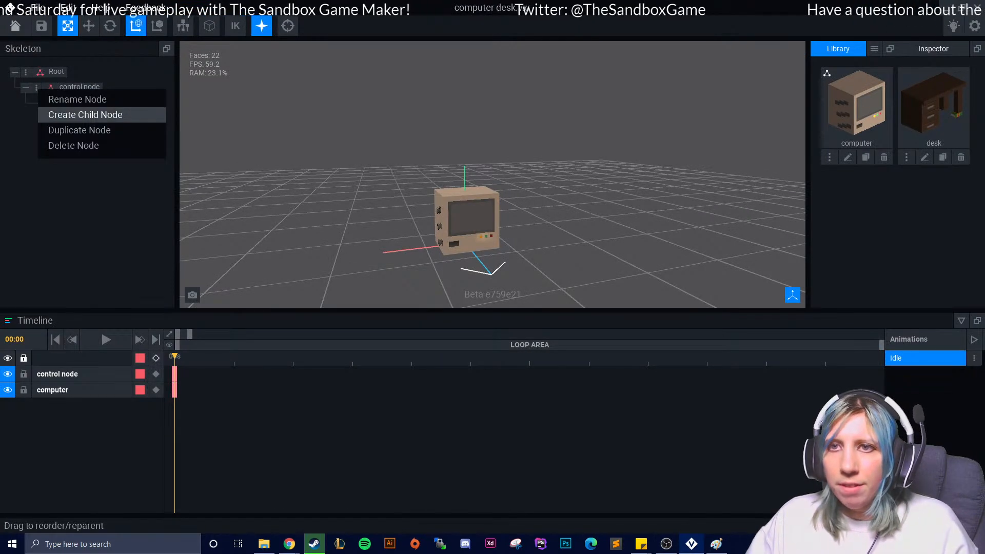
{"action": "left_click", "coordinate": [85, 115]}
{"action": "type", "text": "desk"}
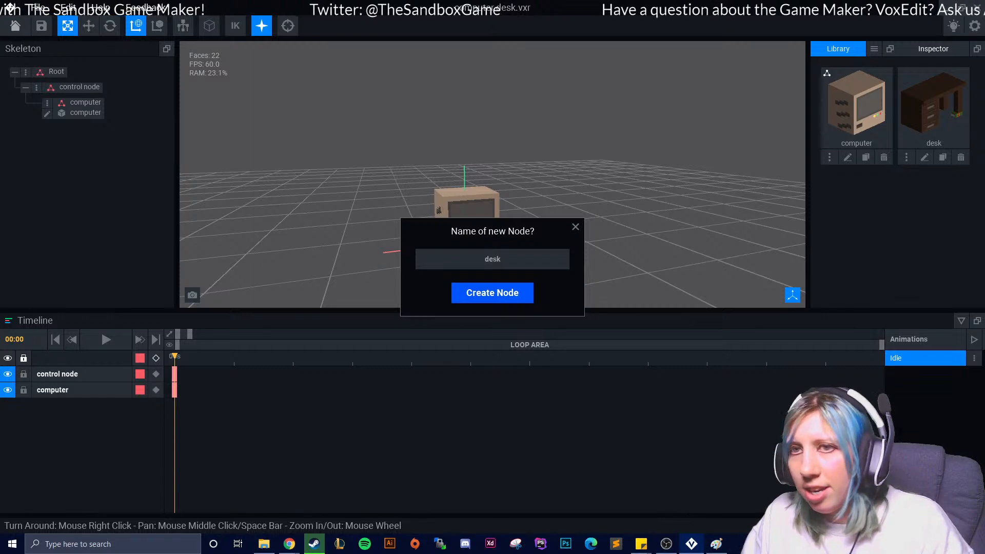
{"action": "key", "text": "Return"}
{"action": "left_click_drag", "start_coordinate": [592, 219], "coordinate": [78, 130]}
{"action": "left_click", "coordinate": [77, 133]}
Raise the computer node to a height of 42 so it sits on the desktop
{"action": "right_click_drag", "start_coordinate": [307, 205], "coordinate": [309, 213]}
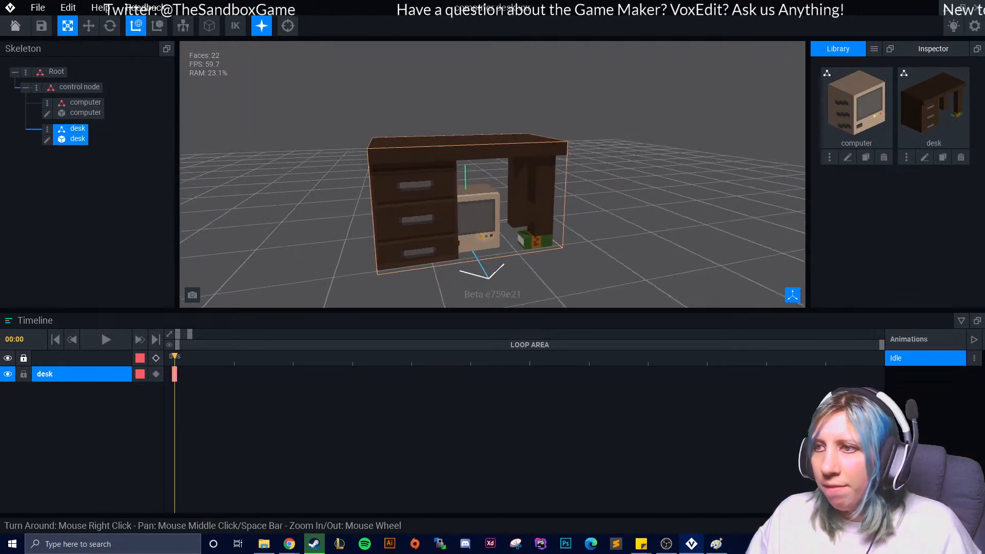
{"action": "right_click_drag", "start_coordinate": [495, 172], "coordinate": [477, 216]}
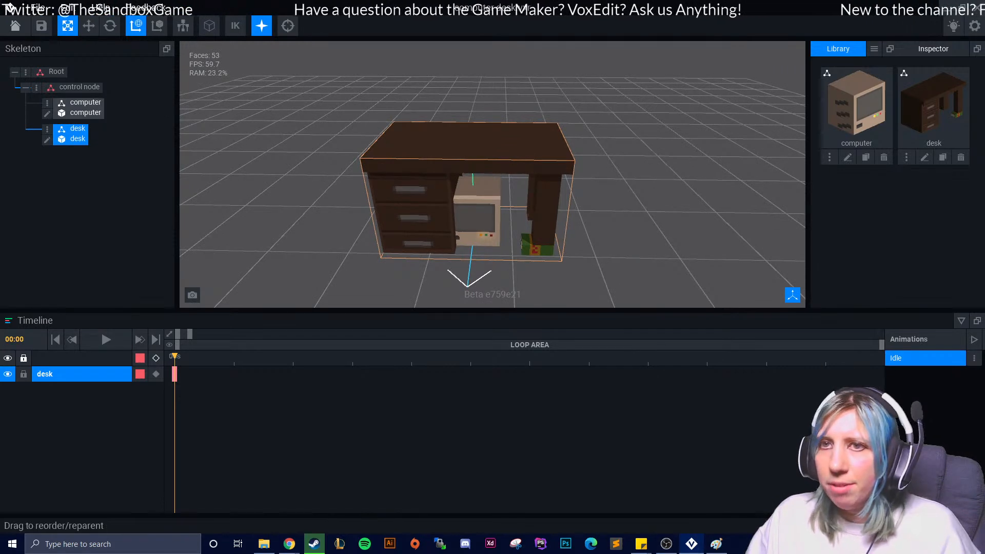
{"action": "left_click", "coordinate": [89, 110]}
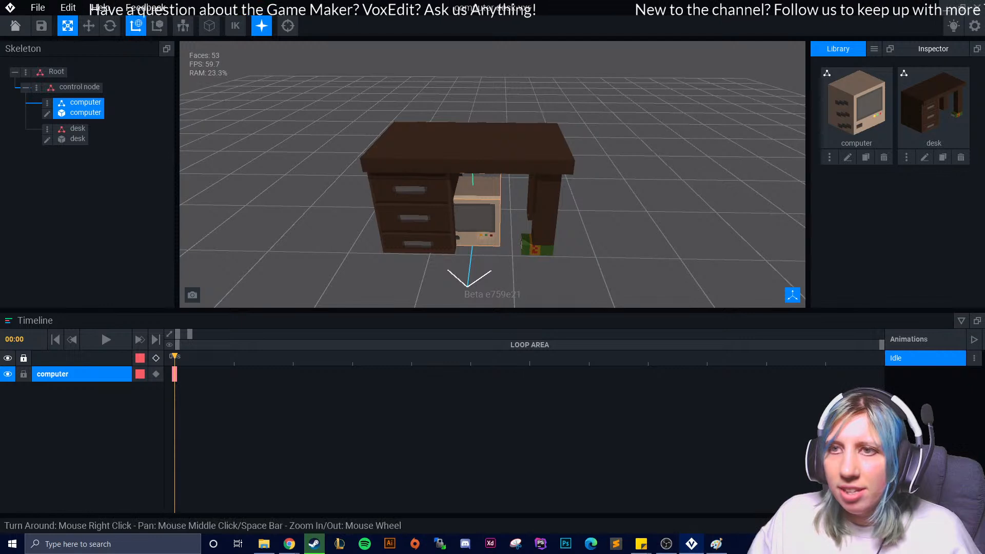
{"action": "left_click", "coordinate": [89, 25]}
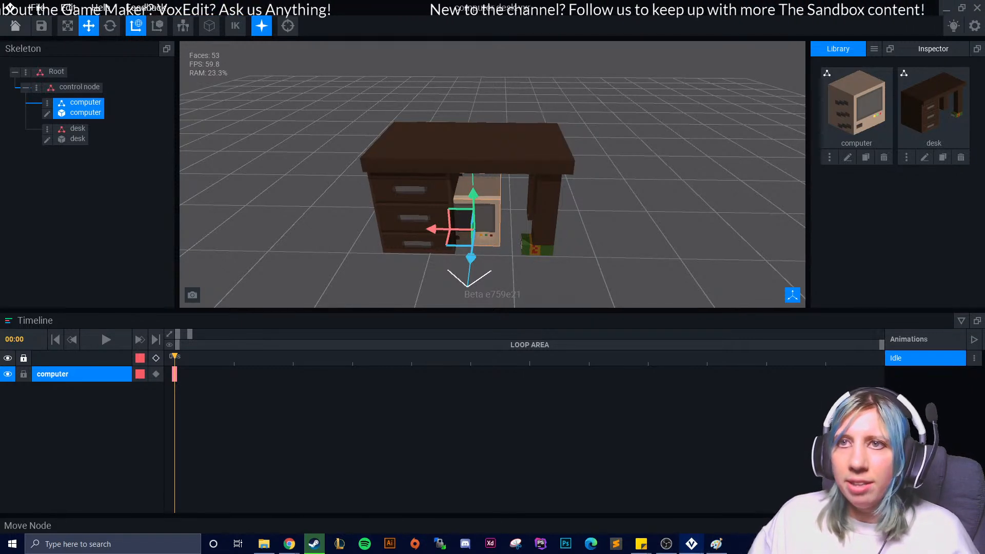
{"action": "left_click_drag", "start_coordinate": [473, 195], "coordinate": [470, 96]}
{"action": "left_click", "coordinate": [497, 207]}
{"action": "right_click_drag", "start_coordinate": [497, 207], "coordinate": [519, 205]}
{"action": "scroll", "coordinate": [477, 164], "scroll_direction": "up", "scroll_amount": 4}
{"action": "middle_click_drag", "start_coordinate": [475, 154], "coordinate": [421, 241]}
{"action": "left_click", "coordinate": [414, 195]}
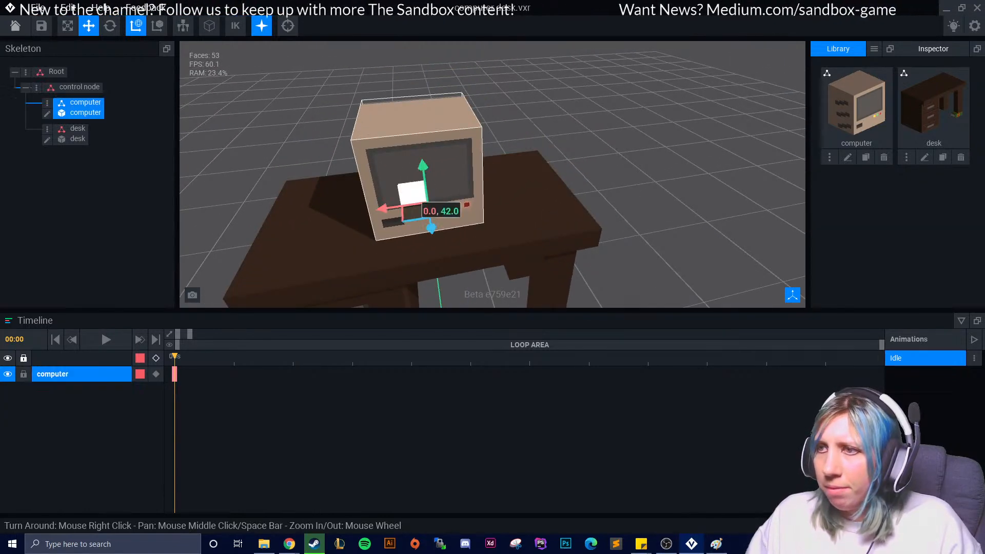
Shift the computer along the desktop toward the legs and back from the desk's front edge
{"action": "left_click_drag", "start_coordinate": [382, 208], "coordinate": [422, 208]}
{"action": "right_click_drag", "start_coordinate": [401, 226], "coordinate": [505, 203]}
{"action": "left_click_drag", "start_coordinate": [528, 198], "coordinate": [504, 197]}
{"action": "left_click", "coordinate": [600, 205]}
Examine the computer's placement on the desk from the front, side and a wider angle
{"action": "right_click_drag", "start_coordinate": [601, 205], "coordinate": [485, 210]}
{"action": "scroll", "coordinate": [484, 211], "scroll_direction": "down", "scroll_amount": 3}
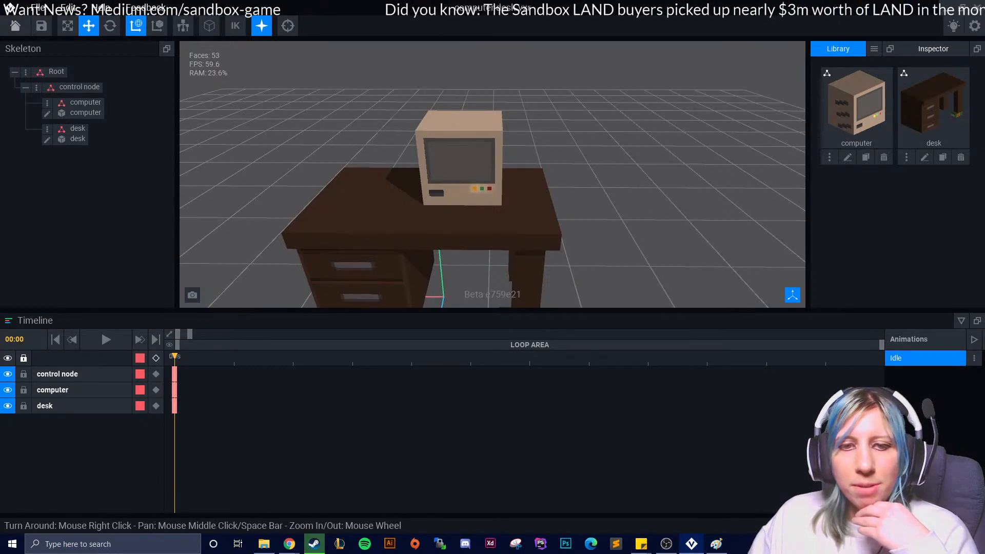
{"action": "right_click_drag", "start_coordinate": [485, 210], "coordinate": [536, 201]}
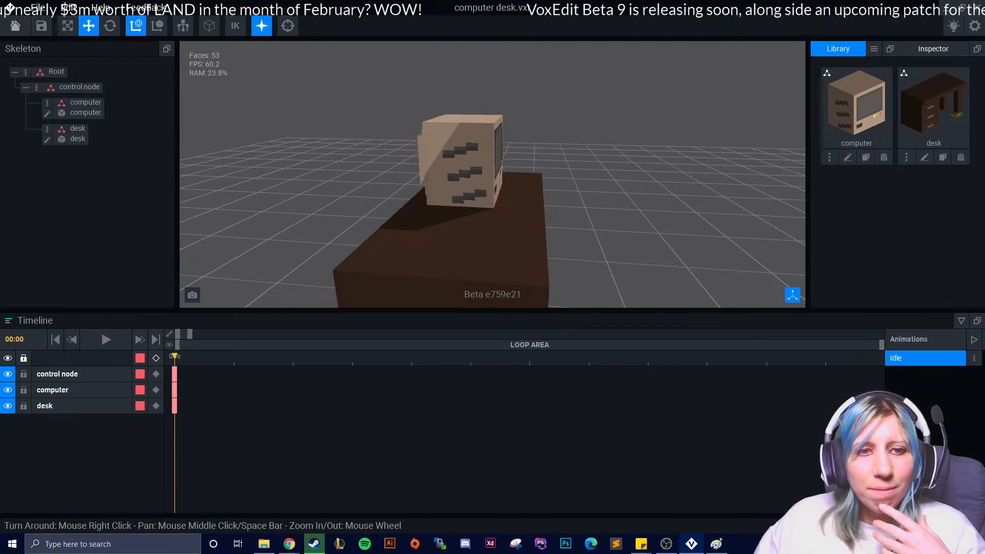
{"action": "right_click_drag", "start_coordinate": [493, 246], "coordinate": [452, 234]}
{"action": "scroll", "coordinate": [359, 231], "scroll_direction": "down", "scroll_amount": 3}
{"action": "scroll", "coordinate": [416, 221], "scroll_direction": "down", "scroll_amount": 3}
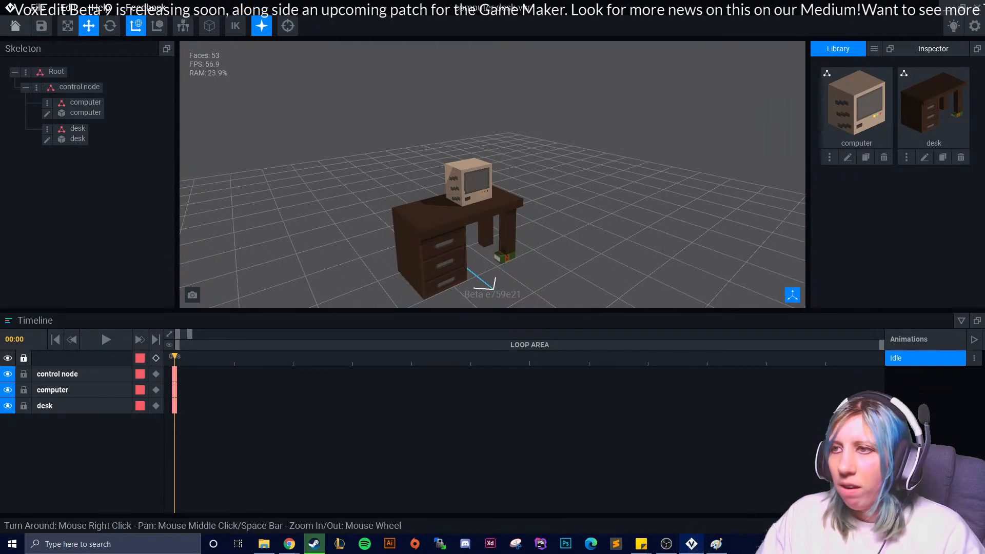
Nudge the computer slightly further back from the desk's front edge and check its placement from the front
{"action": "scroll", "coordinate": [462, 205], "scroll_direction": "up", "scroll_amount": 5}
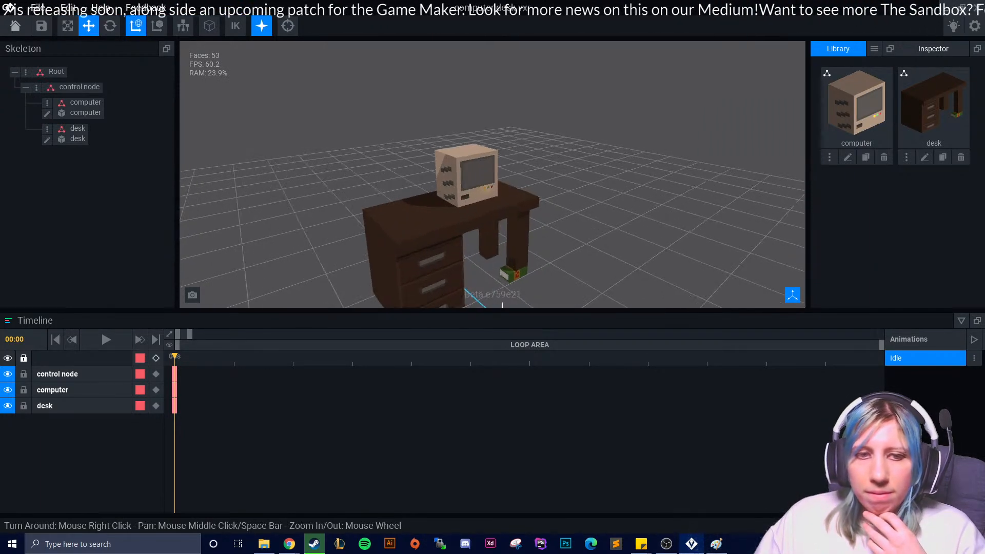
{"action": "right_click_drag", "start_coordinate": [400, 205], "coordinate": [493, 254]}
{"action": "left_click", "coordinate": [471, 207]}
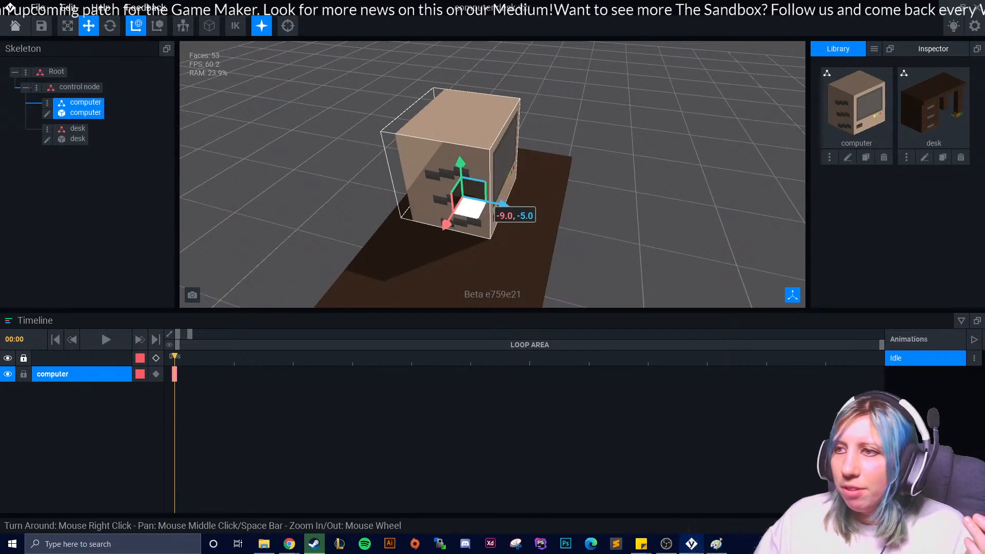
{"action": "left_click_drag", "start_coordinate": [504, 206], "coordinate": [499, 204]}
{"action": "left_click", "coordinate": [605, 220]}
{"action": "right_click_drag", "start_coordinate": [605, 220], "coordinate": [485, 220]}
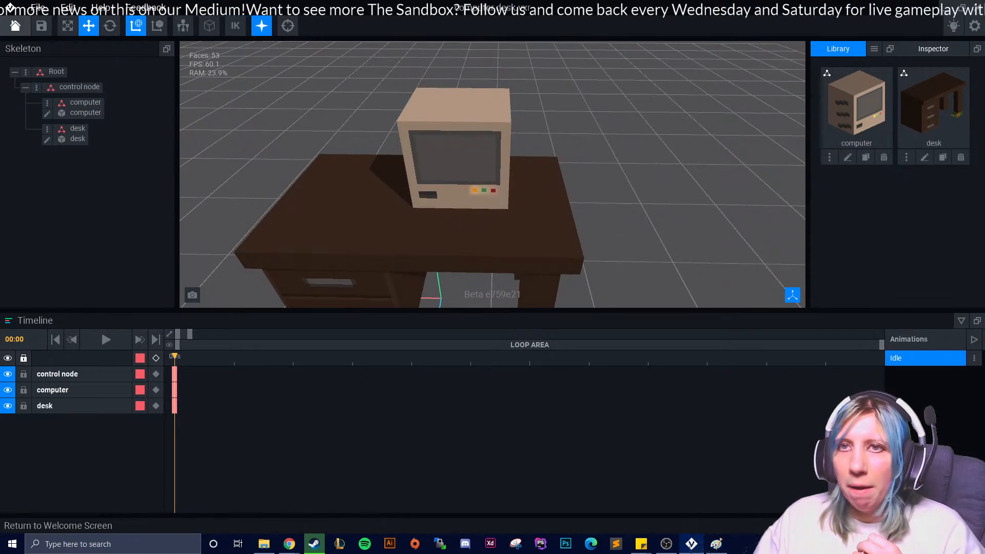
Close computer desk.vxr with its changes saved, and create a new voxel model named keyboard
{"action": "left_click", "coordinate": [15, 26]}
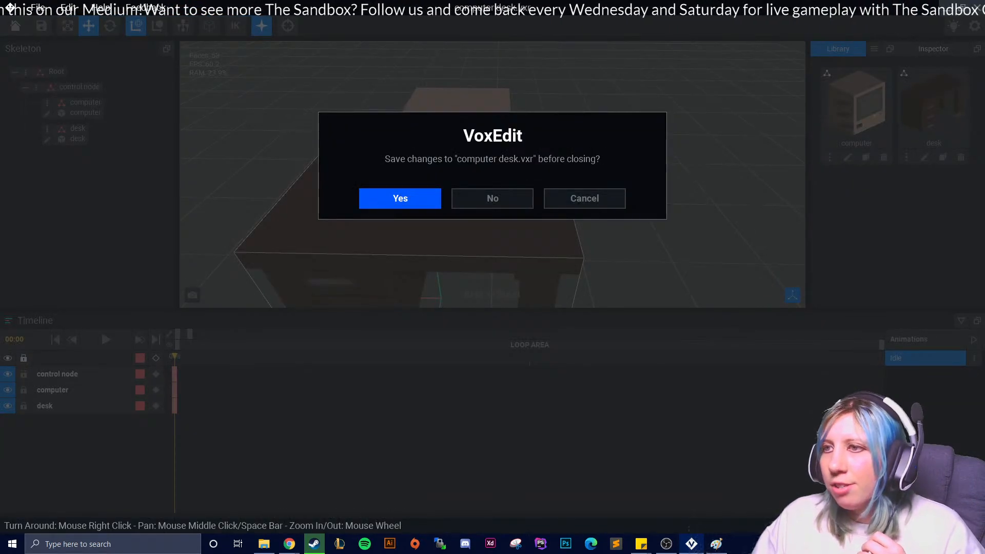
{"action": "left_click", "coordinate": [398, 200]}
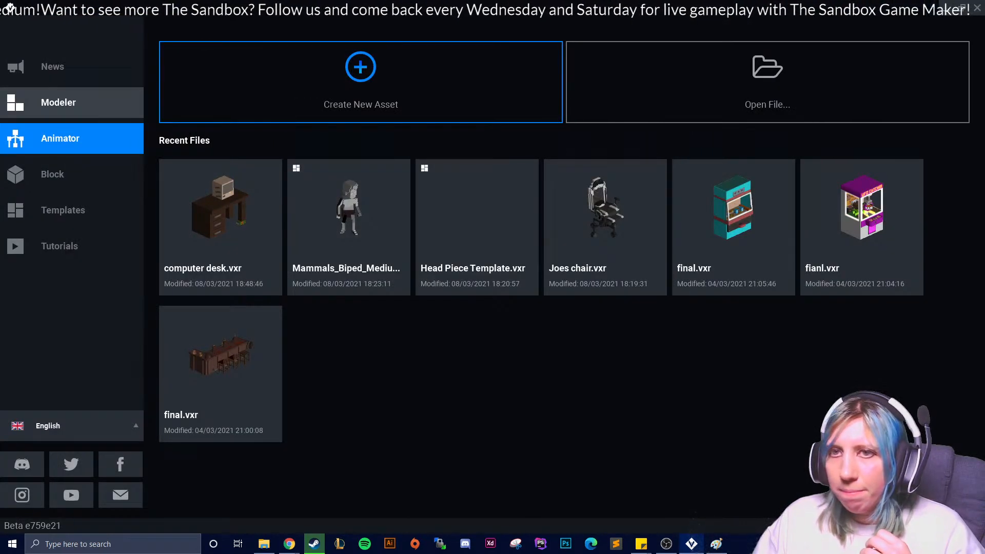
{"action": "left_click", "coordinate": [58, 102]}
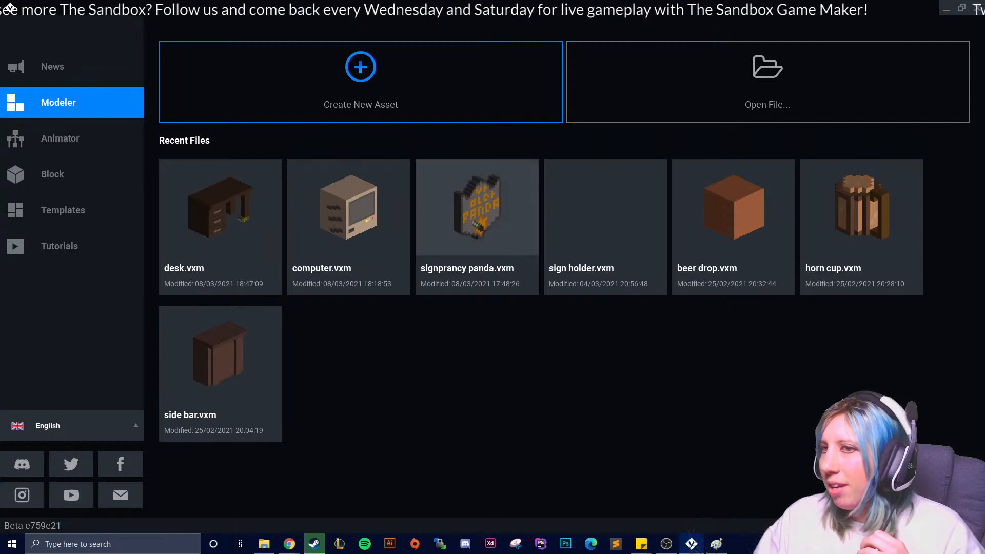
{"action": "left_click", "coordinate": [361, 82]}
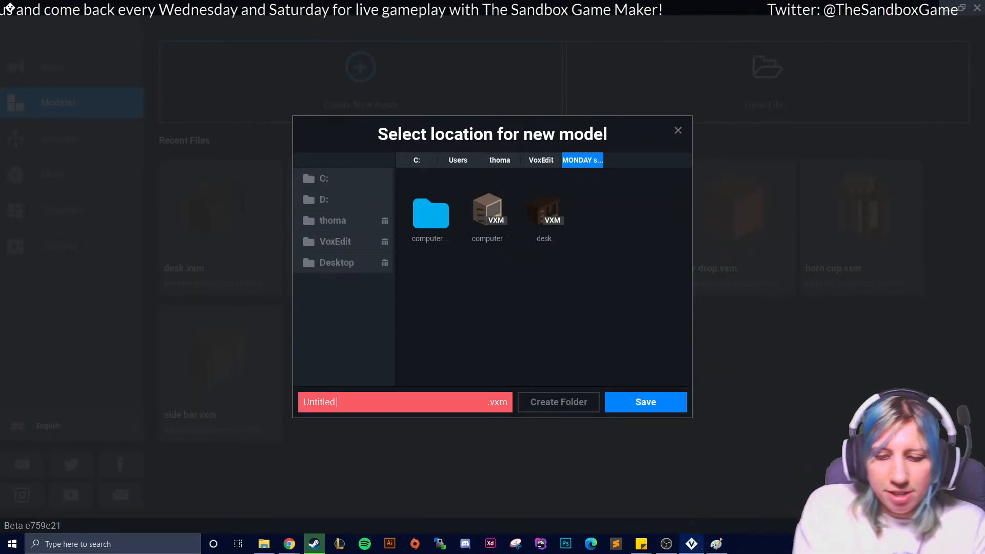
{"action": "type", "text": "keyboard"}
{"action": "key", "text": "Return"}
Load the first of the two Emission PNG files in the Downloads folder as the model's color palette
{"action": "left_click", "coordinate": [961, 188]}
{"action": "left_click", "coordinate": [941, 205]}
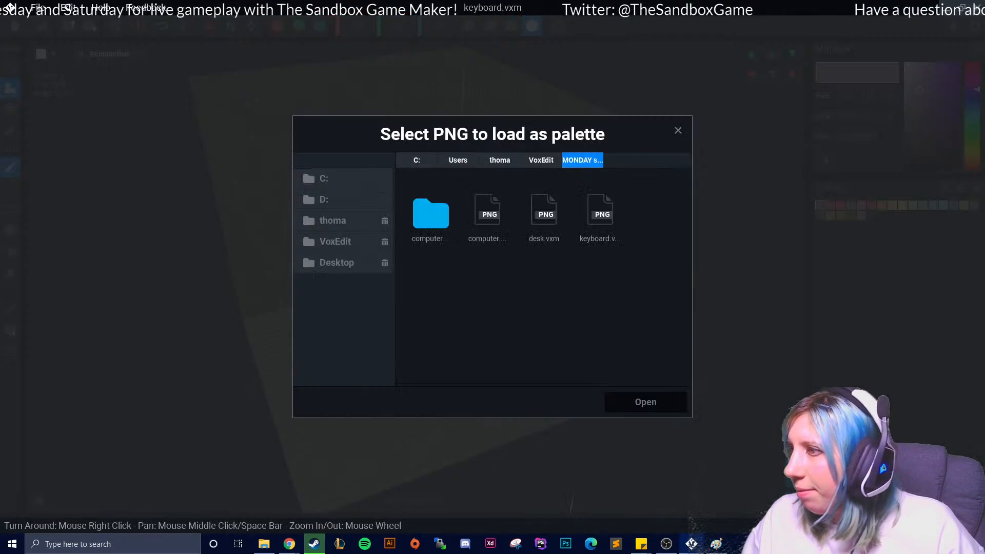
{"action": "left_click", "coordinate": [335, 242]}
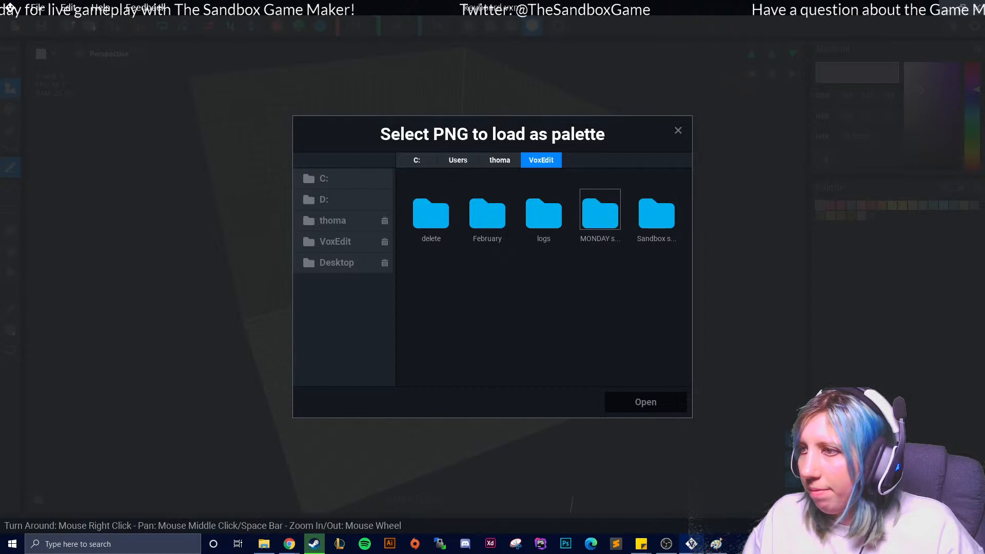
{"action": "double_click", "coordinate": [601, 213]}
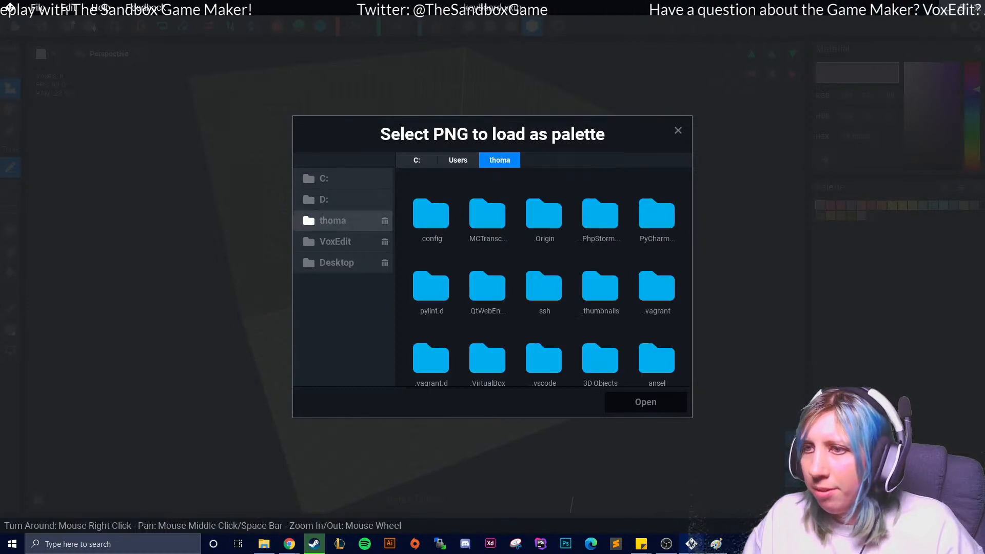
{"action": "left_click", "coordinate": [500, 160]}
{"action": "double_click", "coordinate": [544, 319]}
{"action": "scroll", "coordinate": [601, 320], "scroll_direction": "down", "scroll_amount": 3}
{"action": "scroll", "coordinate": [601, 319], "scroll_direction": "down", "scroll_amount": 10}
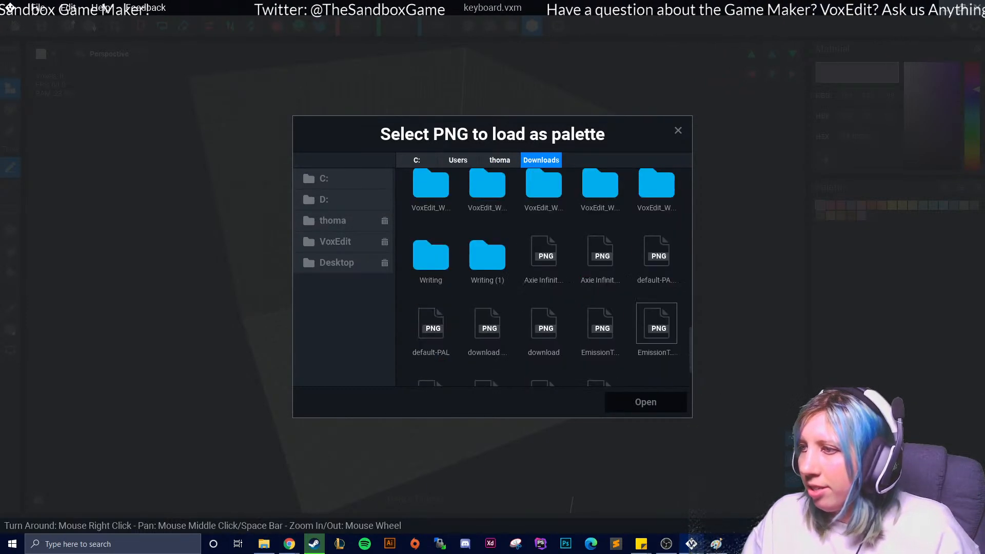
{"action": "left_click", "coordinate": [600, 331]}
{"action": "left_click", "coordinate": [646, 402]}
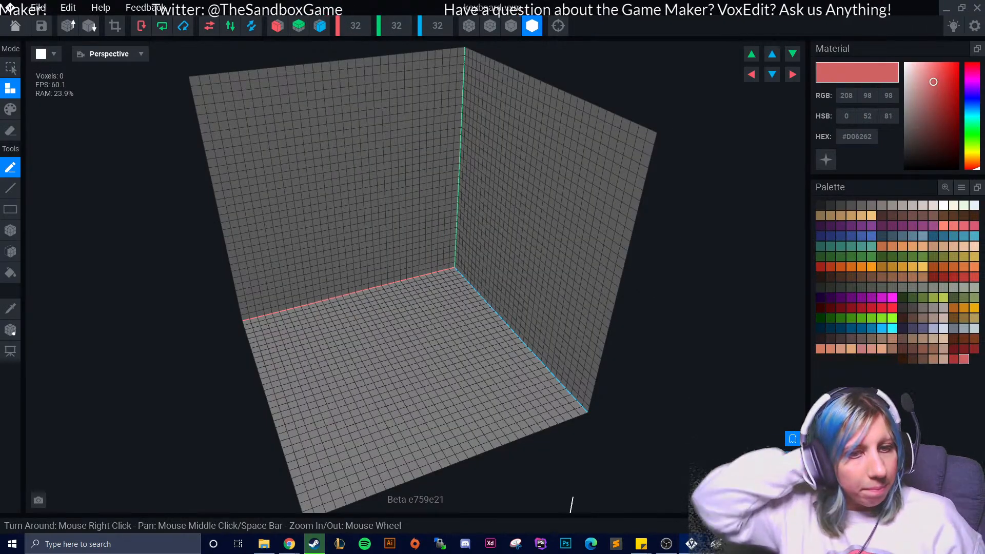
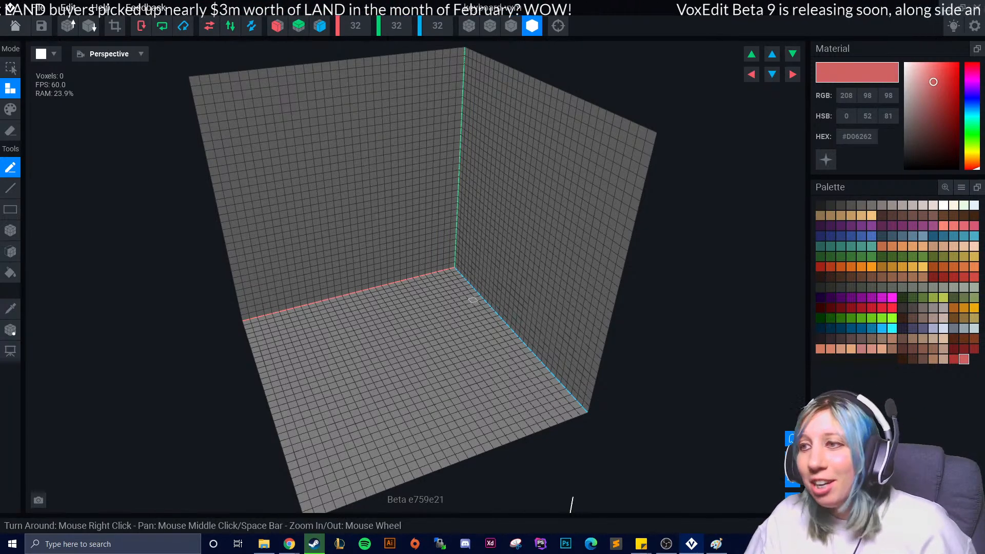
{"action": "scroll", "coordinate": [414, 395], "scroll_direction": "up", "scroll_amount": 3}
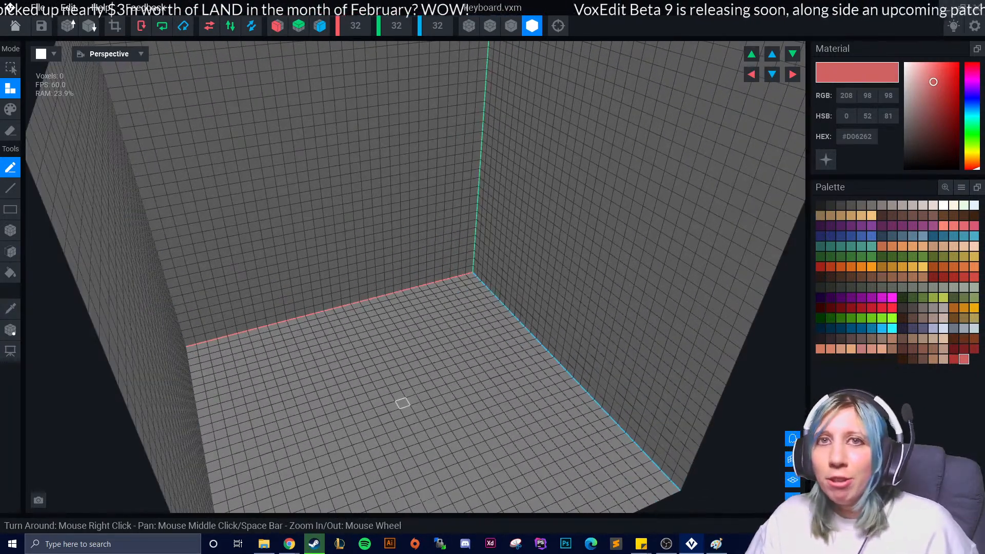
{"action": "scroll", "coordinate": [386, 371], "scroll_direction": "down", "scroll_amount": 1}
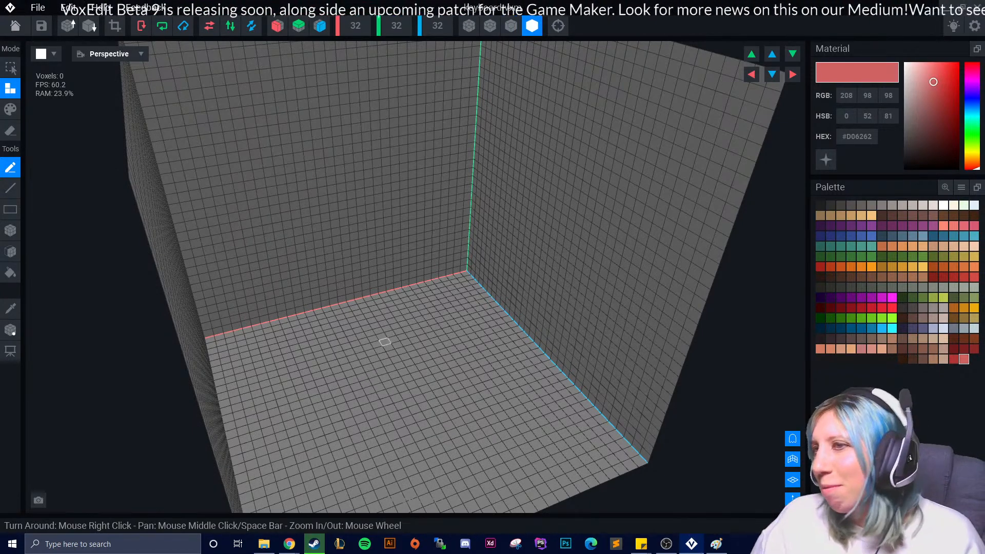
{"action": "scroll", "coordinate": [379, 331], "scroll_direction": "up", "scroll_amount": 3}
{"action": "scroll", "coordinate": [385, 359], "scroll_direction": "down", "scroll_amount": 5}
{"action": "right_click_drag", "start_coordinate": [416, 393], "coordinate": [415, 387]}
{"action": "scroll", "coordinate": [416, 387], "scroll_direction": "up", "scroll_amount": 4}
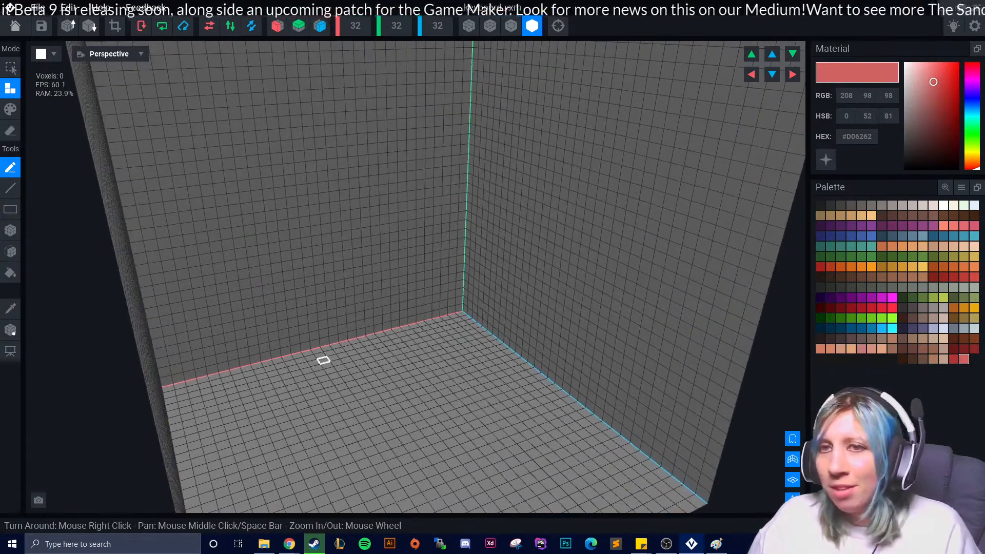
{"action": "right_click_drag", "start_coordinate": [323, 360], "coordinate": [276, 356]}
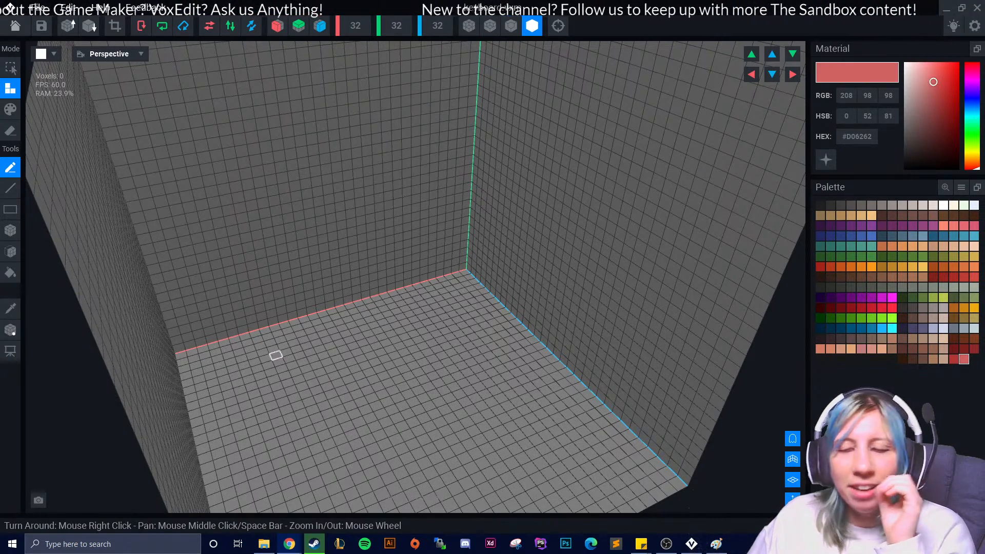
With mirroring on the X and Z axes, build a one-voxel-thick #FBF4E2 slab about 6 by 12 voxels centred on the floor
{"action": "right_click_drag", "start_coordinate": [536, 305], "coordinate": [488, 310]}
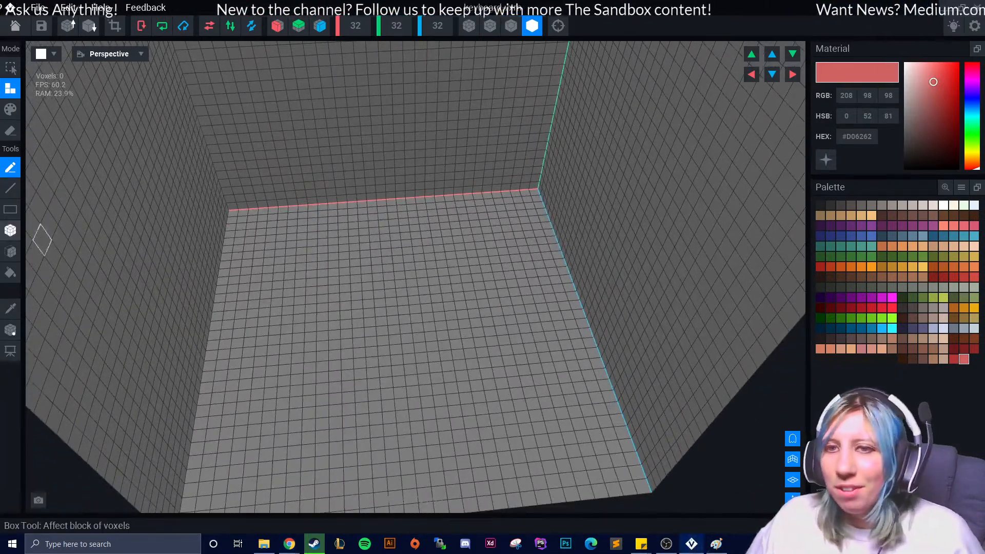
{"action": "left_click", "coordinate": [10, 230]}
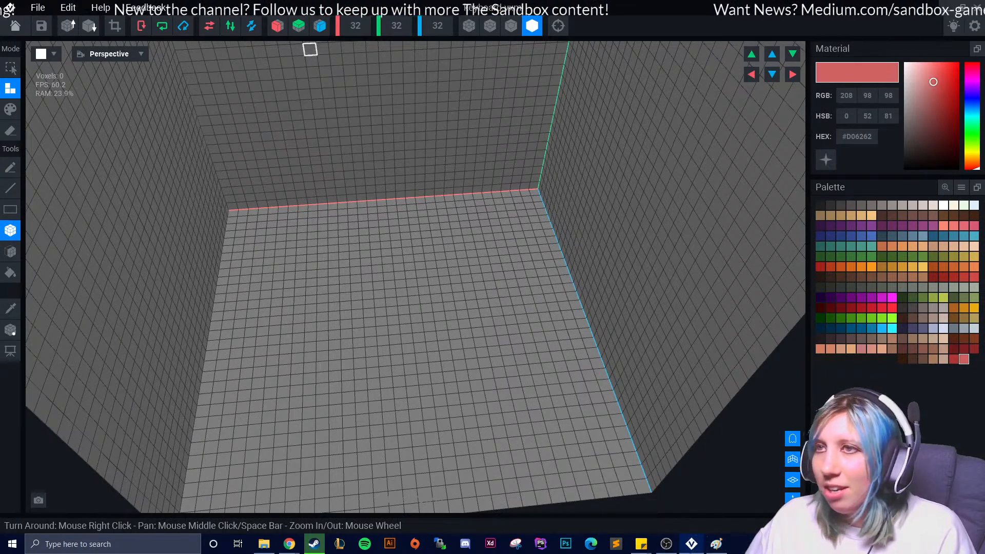
{"action": "left_click", "coordinate": [278, 26]}
{"action": "left_click", "coordinate": [320, 26]}
{"action": "scroll", "coordinate": [387, 301], "scroll_direction": "up", "scroll_amount": 2}
{"action": "middle_click_drag", "start_coordinate": [382, 325], "coordinate": [466, 316]}
{"action": "right_click_drag", "start_coordinate": [466, 317], "coordinate": [785, 300]}
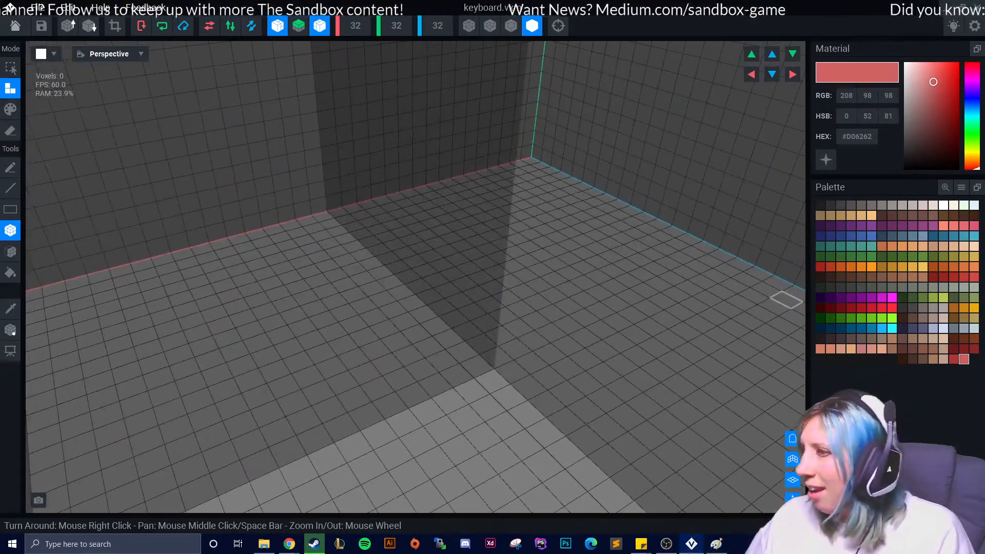
{"action": "left_click", "coordinate": [933, 206]}
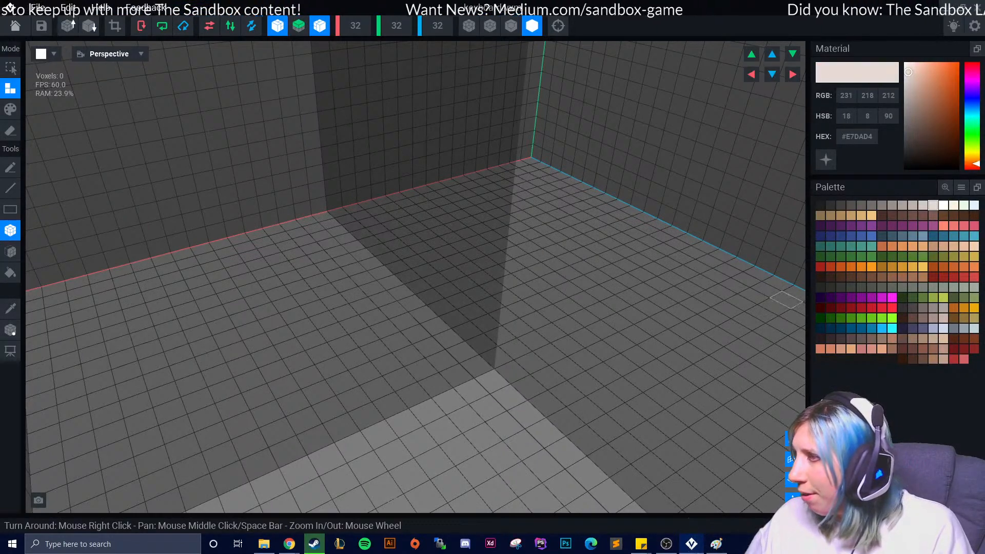
{"action": "left_click", "coordinate": [953, 205]}
{"action": "left_click_drag", "start_coordinate": [493, 381], "coordinate": [410, 459]}
Repaint the whole slab in the beige-brown palette color #C0A08C
{"action": "scroll", "coordinate": [471, 456], "scroll_direction": "down", "scroll_amount": 1}
{"action": "middle_click_drag", "start_coordinate": [471, 456], "coordinate": [436, 442]}
{"action": "right_click_drag", "start_coordinate": [395, 395], "coordinate": [442, 374]}
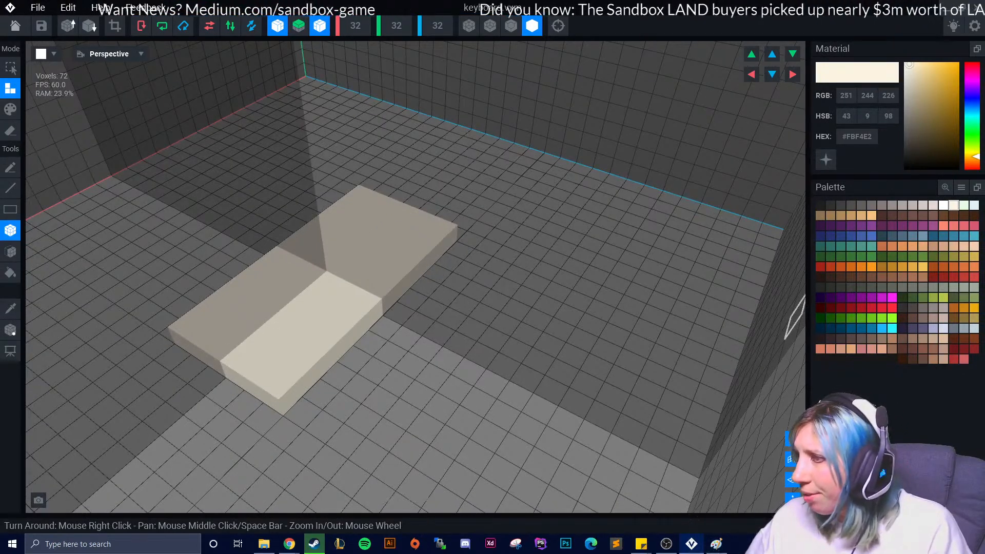
{"action": "left_click", "coordinate": [944, 339]}
{"action": "left_click", "coordinate": [944, 359]}
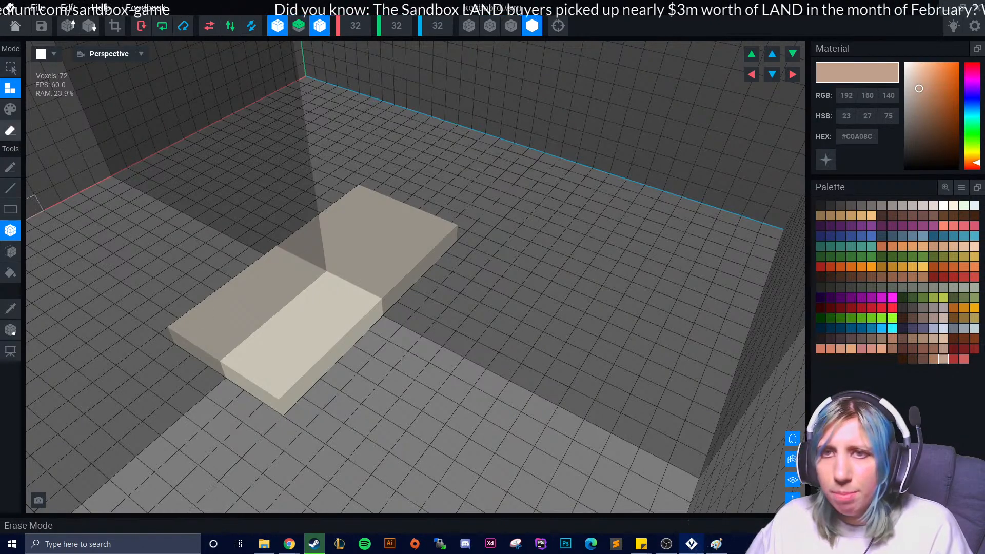
{"action": "left_click", "coordinate": [10, 109]}
{"action": "left_click", "coordinate": [11, 251]}
{"action": "left_click", "coordinate": [241, 306]}
Thicken the slab to two voxels by extending its top face, and lengthen it symmetrically to 16 voxels
{"action": "right_click_drag", "start_coordinate": [315, 345], "coordinate": [347, 345]}
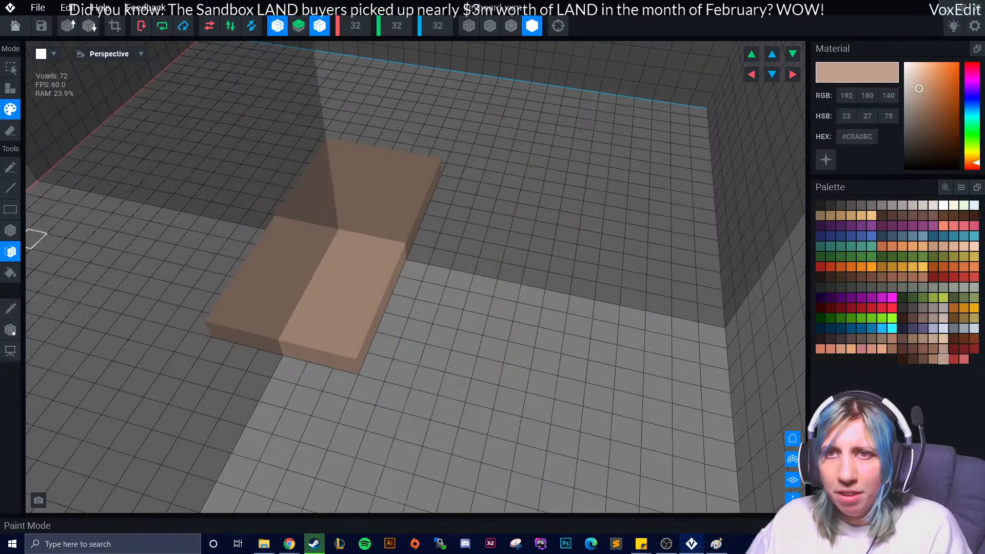
{"action": "left_click", "coordinate": [11, 88]}
{"action": "left_click", "coordinate": [311, 308]}
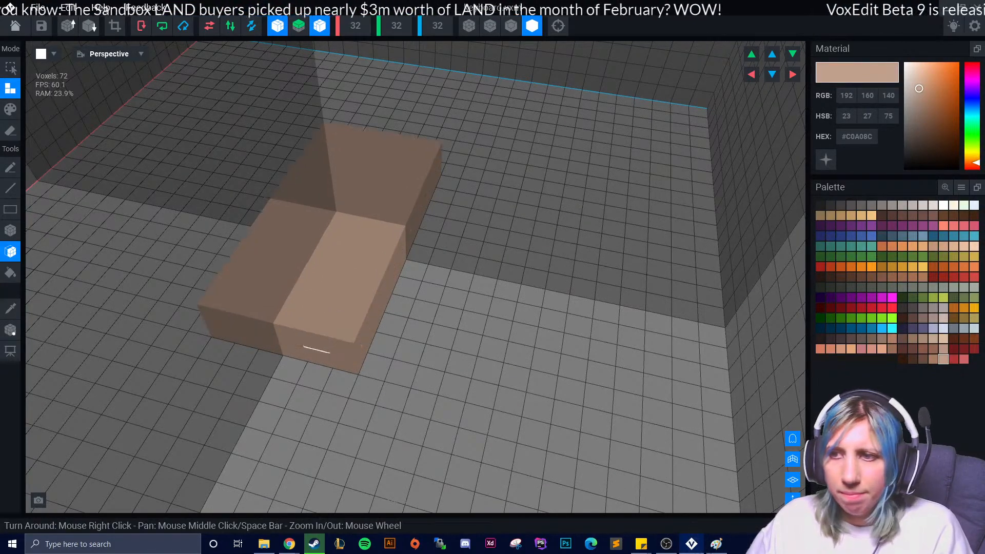
{"action": "left_click", "coordinate": [318, 357]}
{"action": "left_click", "coordinate": [303, 366]}
Widen the keyboard base to 8 voxels and extend both ends for a length of 20 voxels
{"action": "mouse_move", "coordinate": [402, 373]}
{"action": "right_mouse_down"}
{"action": "mouse_move", "coordinate": [374, 369]}
{"action": "mouse_move", "coordinate": [390, 373]}
{"action": "right_mouse_up"}
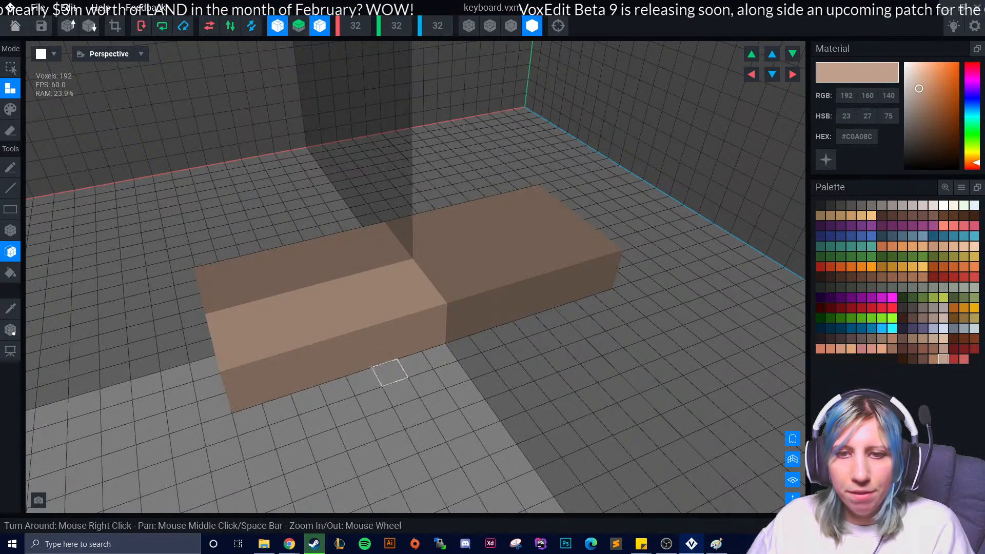
{"action": "left_click", "coordinate": [383, 353]}
{"action": "right_click_drag", "start_coordinate": [384, 353], "coordinate": [373, 373]}
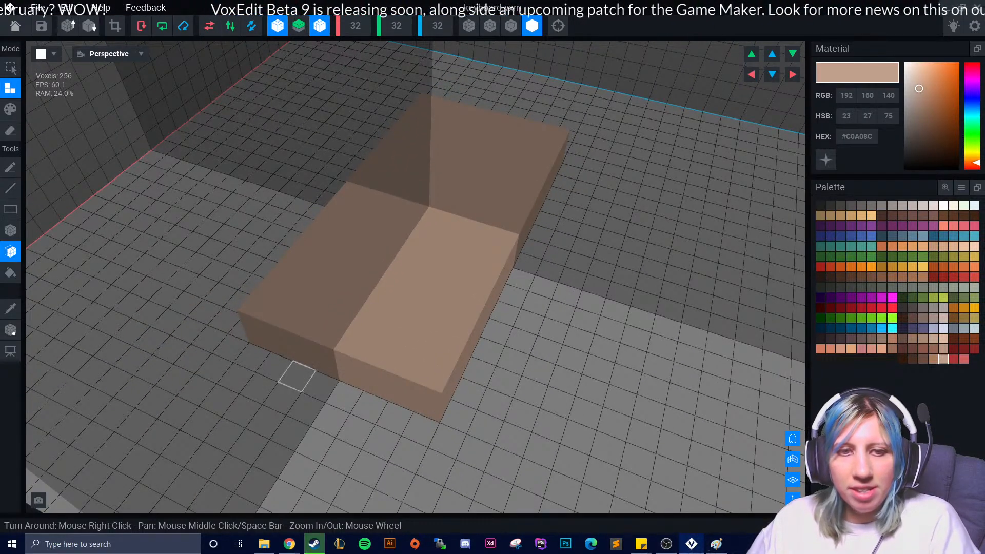
{"action": "right_click_drag", "start_coordinate": [326, 368], "coordinate": [339, 367]}
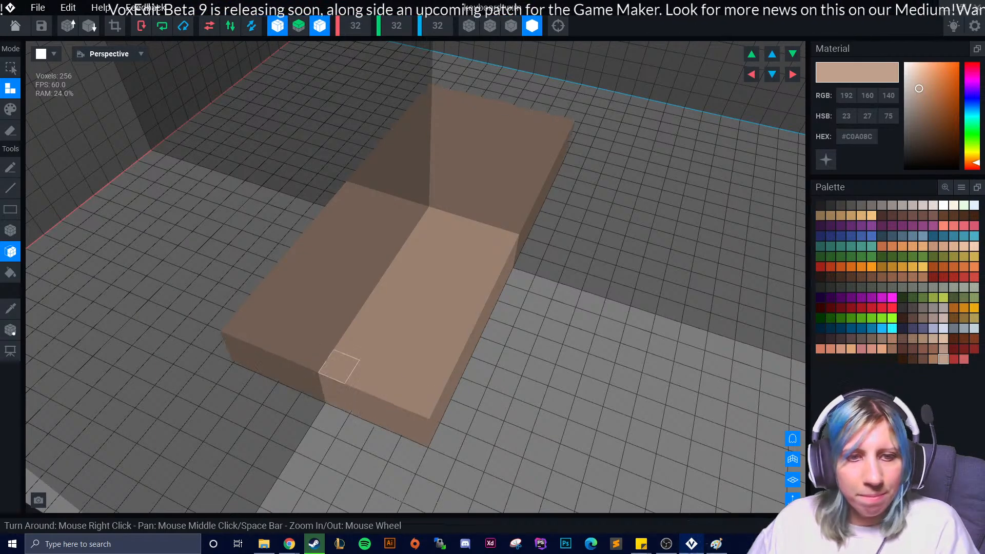
{"action": "right_click_drag", "start_coordinate": [451, 380], "coordinate": [464, 385]}
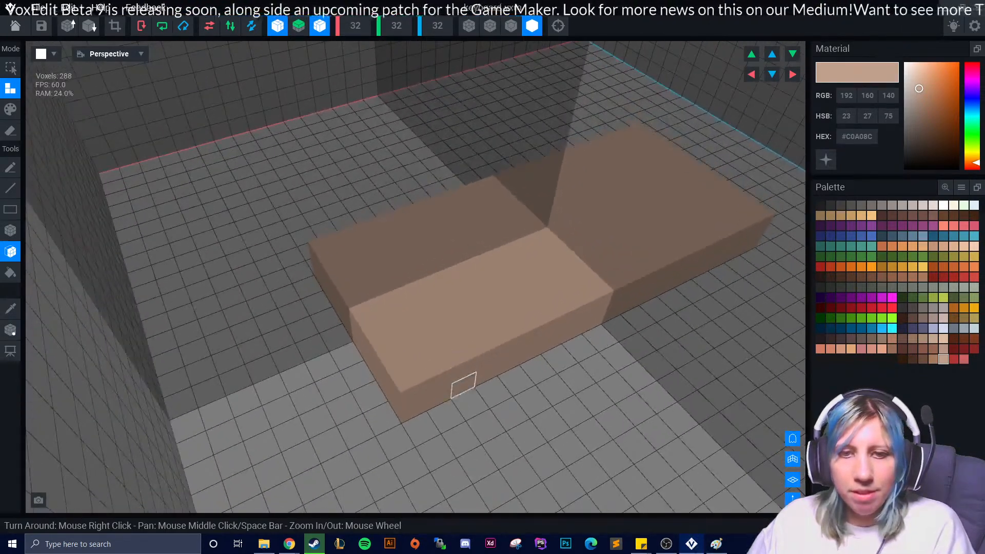
{"action": "left_click", "coordinate": [464, 385]}
{"action": "middle_click_drag", "start_coordinate": [464, 385], "coordinate": [376, 382]}
{"action": "right_click_drag", "start_coordinate": [377, 382], "coordinate": [390, 345]}
{"action": "right_click_drag", "start_coordinate": [354, 400], "coordinate": [340, 457]}
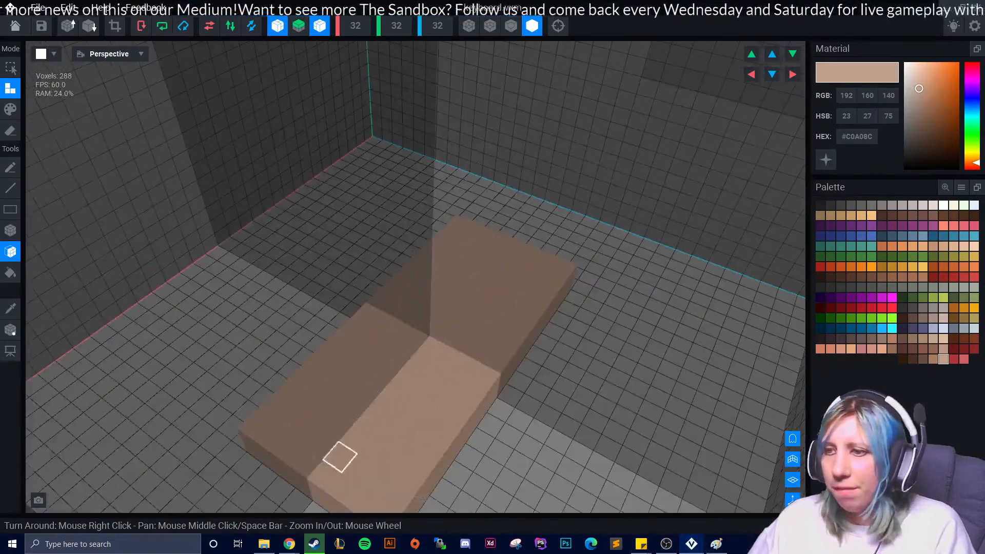
{"action": "middle_click_drag", "start_coordinate": [340, 457], "coordinate": [385, 379]}
{"action": "left_click", "coordinate": [399, 418]}
Turn off mirroring on the Z and X axes and choose the lighter beige #DDBCA2 as the color
{"action": "right_click_drag", "start_coordinate": [399, 418], "coordinate": [496, 432]}
{"action": "scroll", "coordinate": [493, 430], "scroll_direction": "up", "scroll_amount": 2}
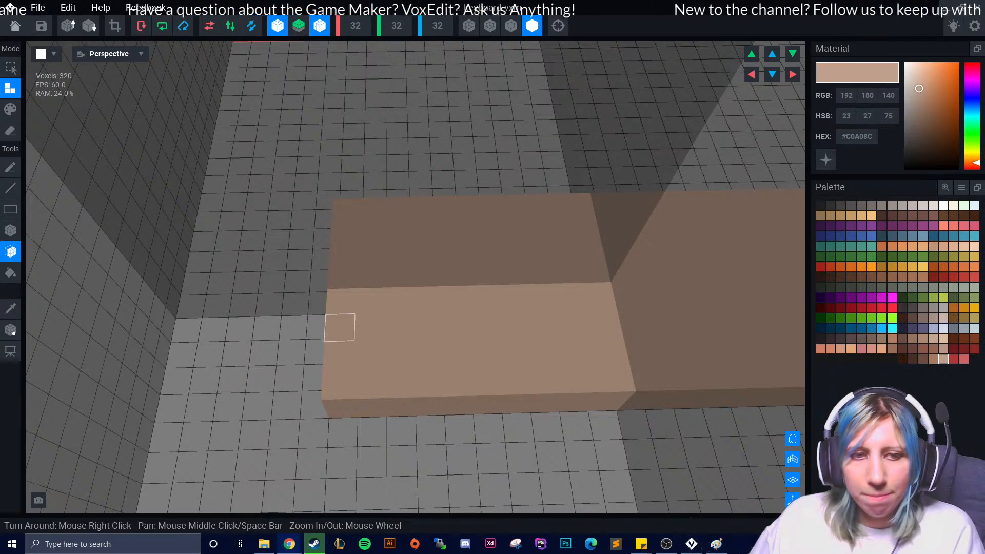
{"action": "right_click_drag", "start_coordinate": [461, 353], "coordinate": [421, 287]}
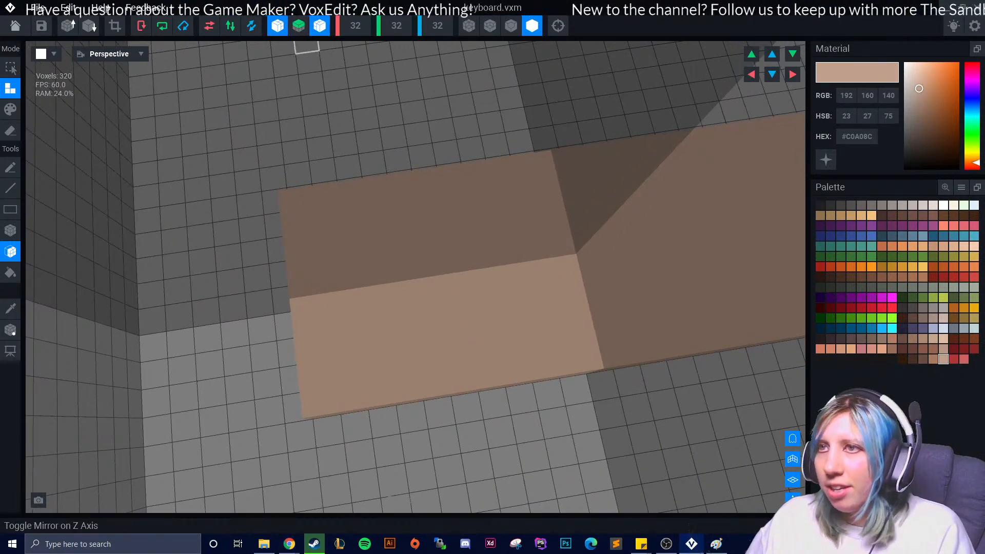
{"action": "left_click", "coordinate": [320, 25]}
{"action": "left_click", "coordinate": [278, 26]}
{"action": "right_click_drag", "start_coordinate": [436, 242], "coordinate": [510, 264]}
{"action": "mouse_move", "coordinate": [510, 264]}
{"action": "middle_mouse_down"}
{"action": "mouse_move", "coordinate": [485, 307]}
{"action": "mouse_move", "coordinate": [515, 288]}
{"action": "middle_mouse_up"}
{"action": "right_click_drag", "start_coordinate": [514, 289], "coordinate": [447, 298]}
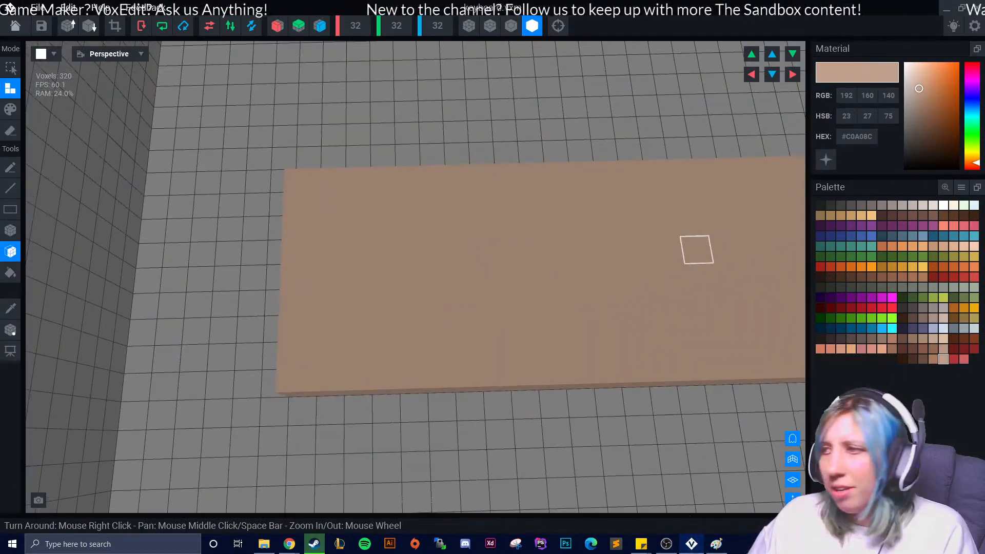
{"action": "left_click", "coordinate": [943, 339]}
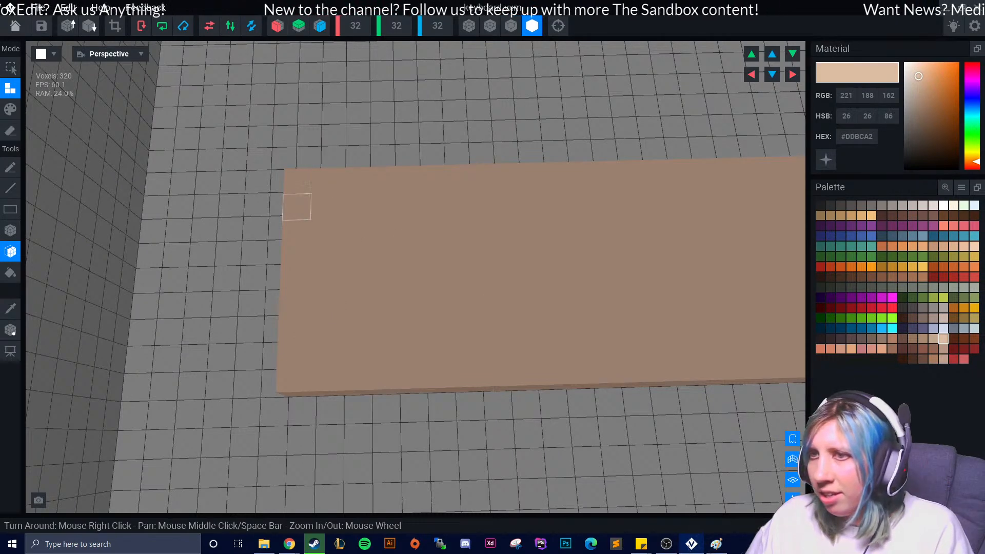
Try to extend the keyboard base's whole top face upward in #DDBCA2, and undo it
{"action": "left_click", "coordinate": [326, 205]}
{"action": "key", "text": "ctrl+z"}
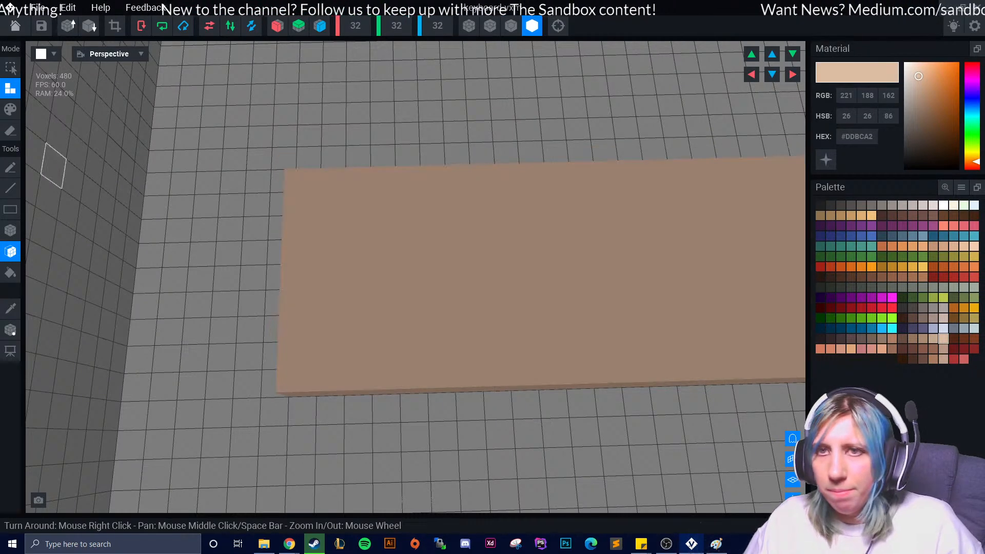
Paint three keys near the keyboard's left end in grey-green #9BA397: two single voxels and one two-voxel key at the front
{"action": "left_click", "coordinate": [10, 230]}
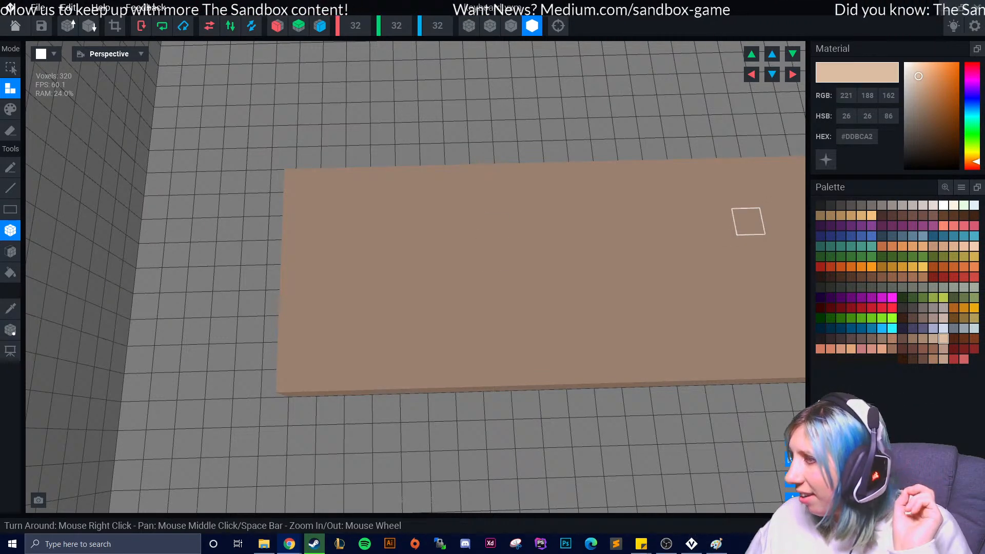
{"action": "left_click", "coordinate": [964, 287]}
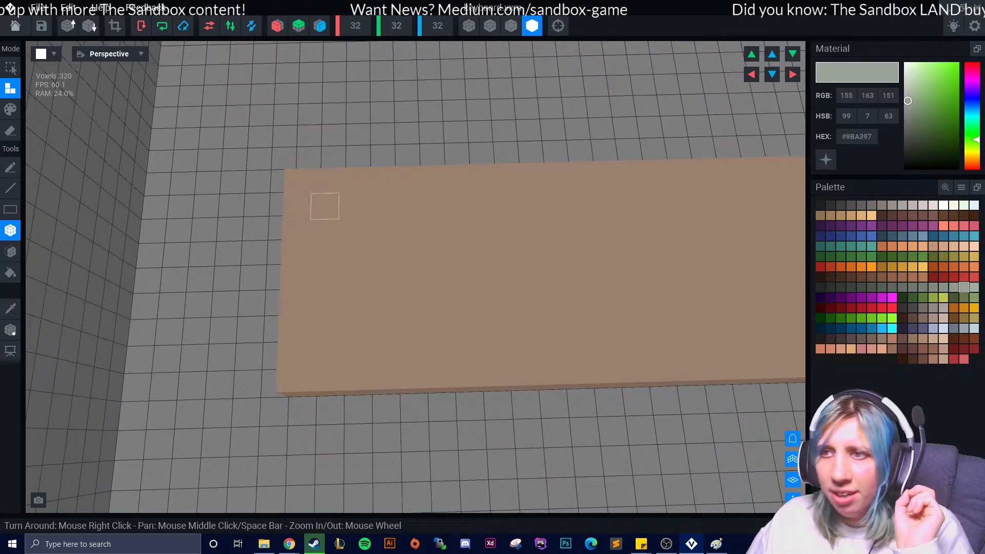
{"action": "left_click", "coordinate": [324, 206]}
{"action": "left_click", "coordinate": [10, 109]}
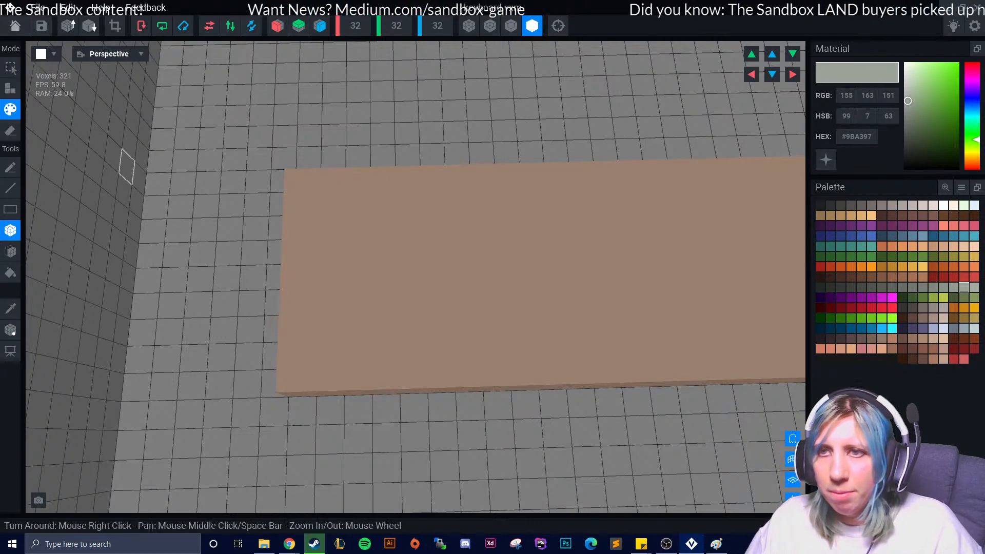
{"action": "left_click", "coordinate": [324, 232]}
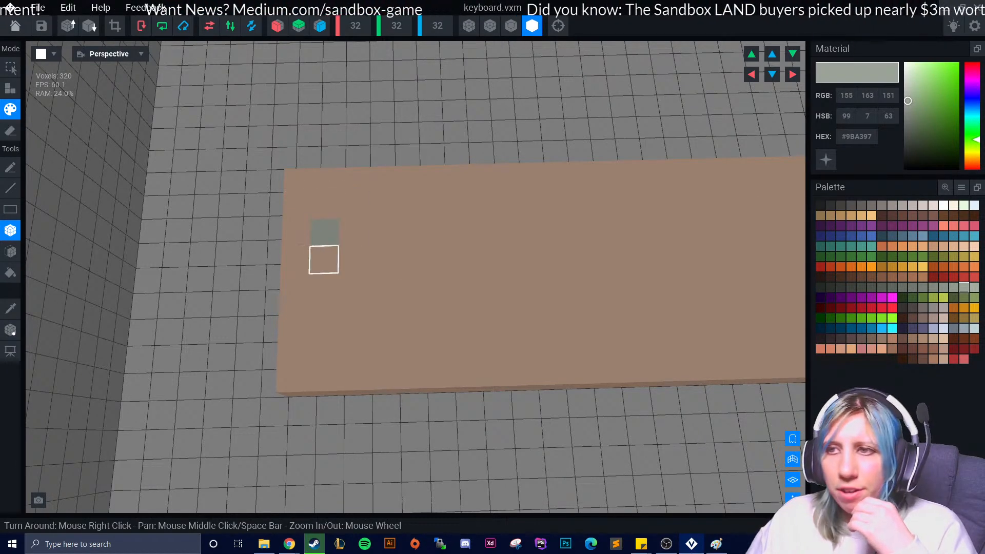
{"action": "left_click", "coordinate": [324, 287]}
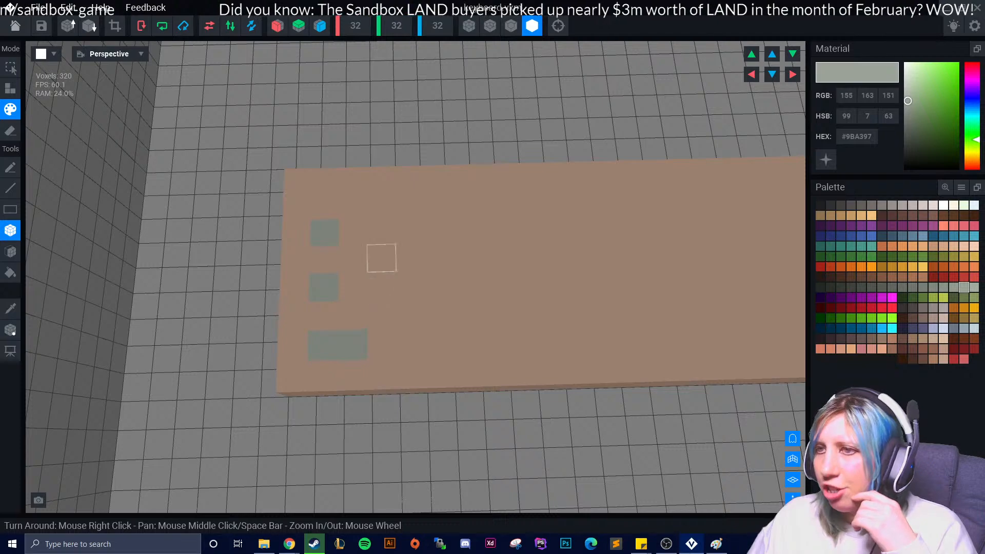
Sample the base color #C0A08C and extend the keyboard base by one voxel along its front side and right end
{"action": "right_click_drag", "start_coordinate": [381, 259], "coordinate": [405, 290]}
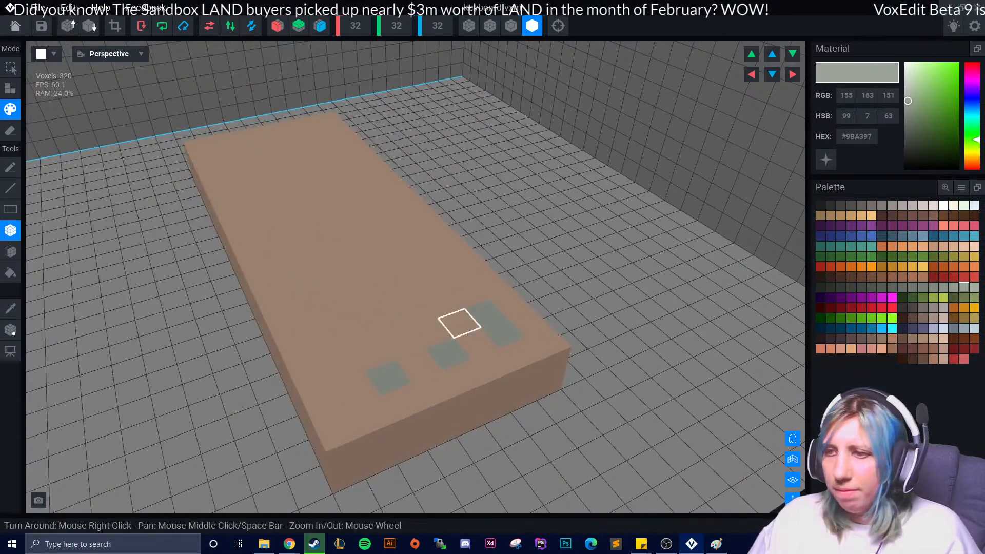
{"action": "right_click_drag", "start_coordinate": [59, 299], "coordinate": [33, 284]}
{"action": "left_click", "coordinate": [11, 308]}
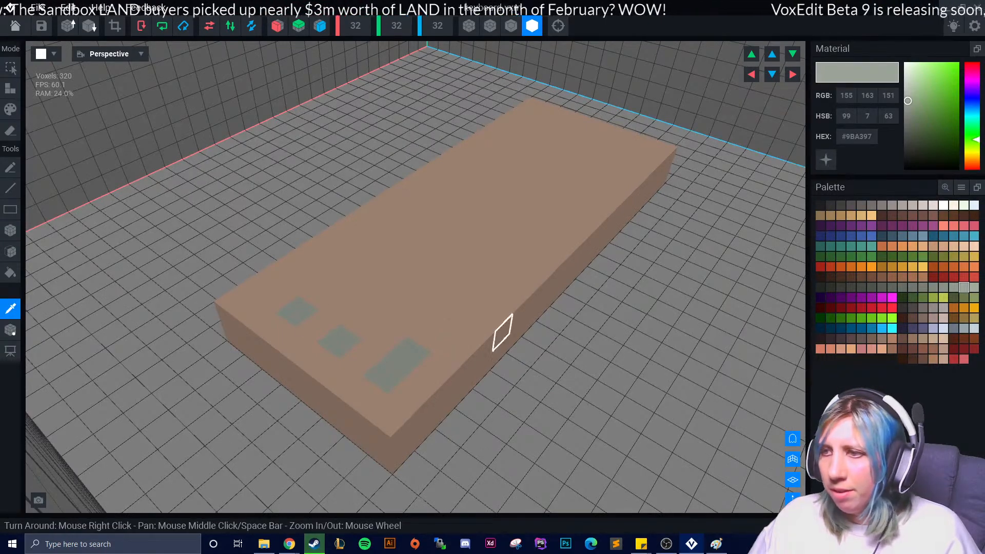
{"action": "left_click", "coordinate": [276, 297]}
{"action": "left_click", "coordinate": [10, 130]}
{"action": "left_click", "coordinate": [11, 251]}
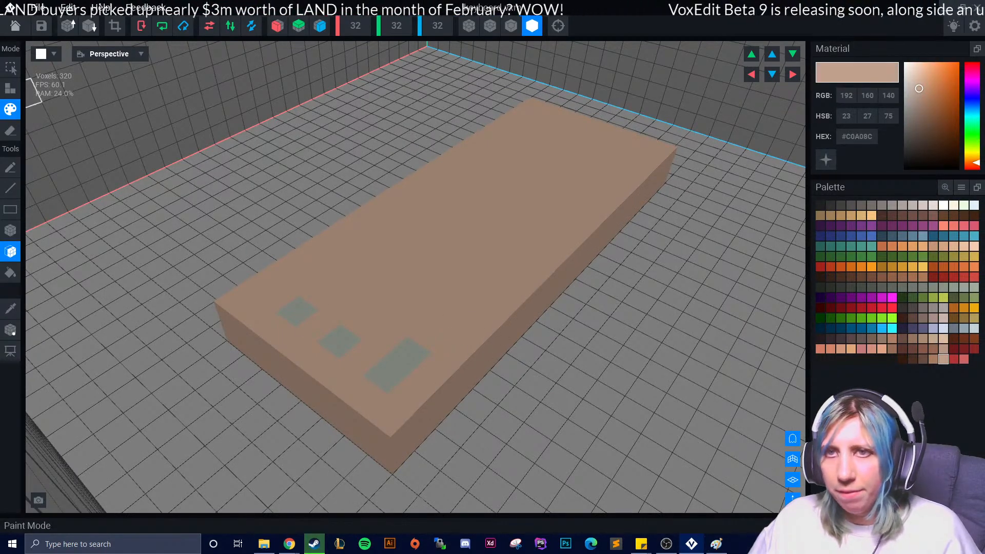
{"action": "left_click", "coordinate": [11, 88]}
{"action": "right_click_drag", "start_coordinate": [549, 363], "coordinate": [440, 372]}
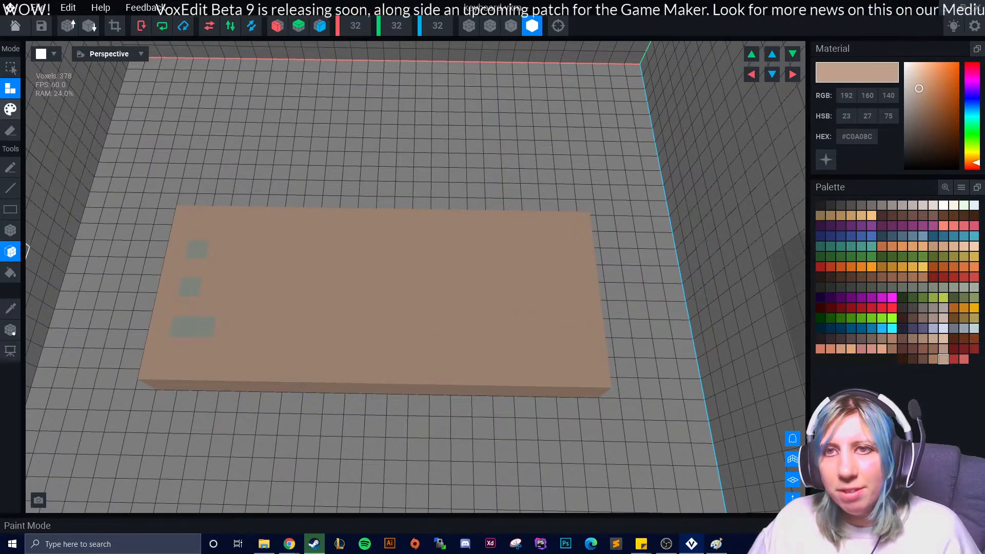
Recolor the three left-end keys dark grey #746E6B after trying a lighter grey on them
{"action": "left_click", "coordinate": [10, 109]}
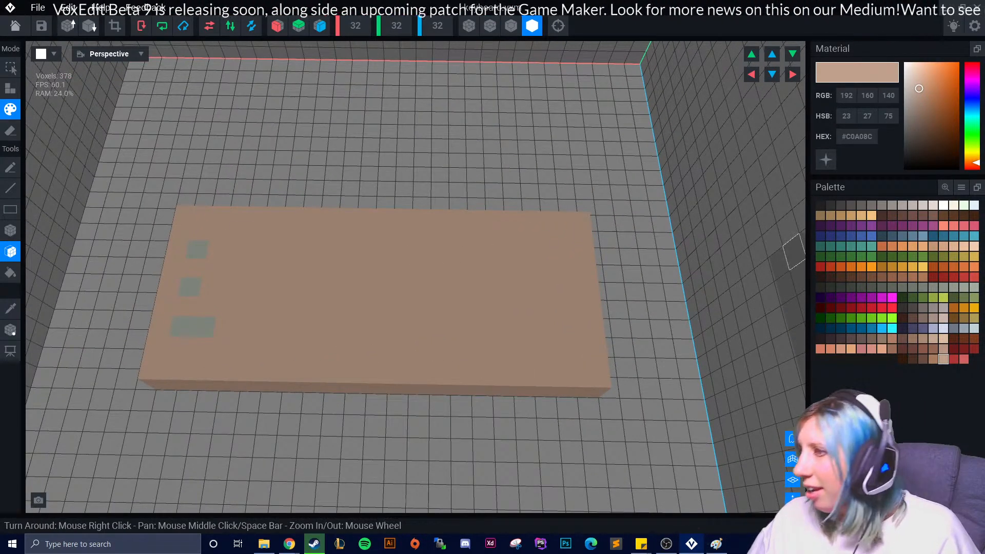
{"action": "left_click", "coordinate": [892, 205]}
{"action": "left_click", "coordinate": [197, 250]}
{"action": "left_click", "coordinate": [190, 287]}
{"action": "left_click", "coordinate": [192, 327]}
{"action": "left_click", "coordinate": [872, 205]}
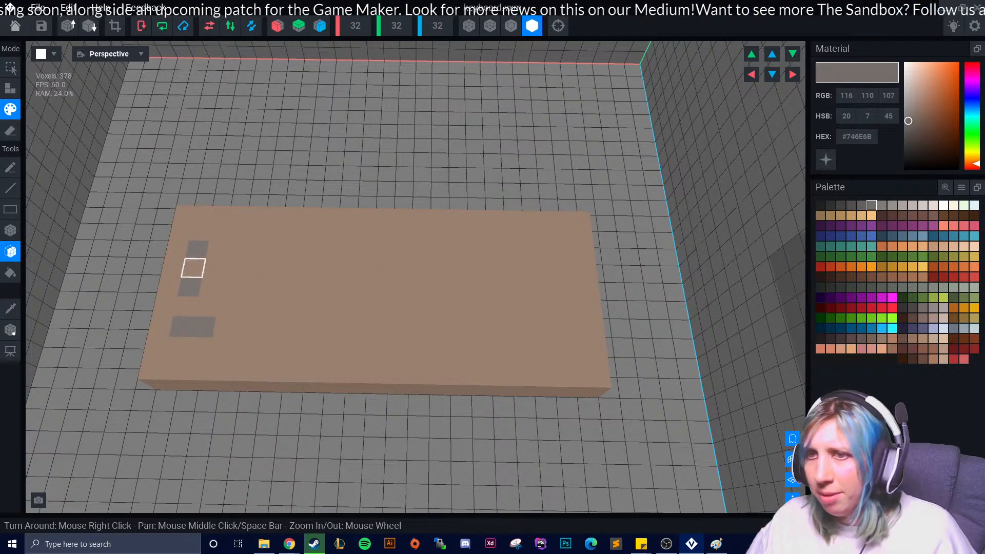
{"action": "left_click", "coordinate": [198, 250]}
{"action": "left_click", "coordinate": [190, 287]}
{"action": "left_click", "coordinate": [192, 327]}
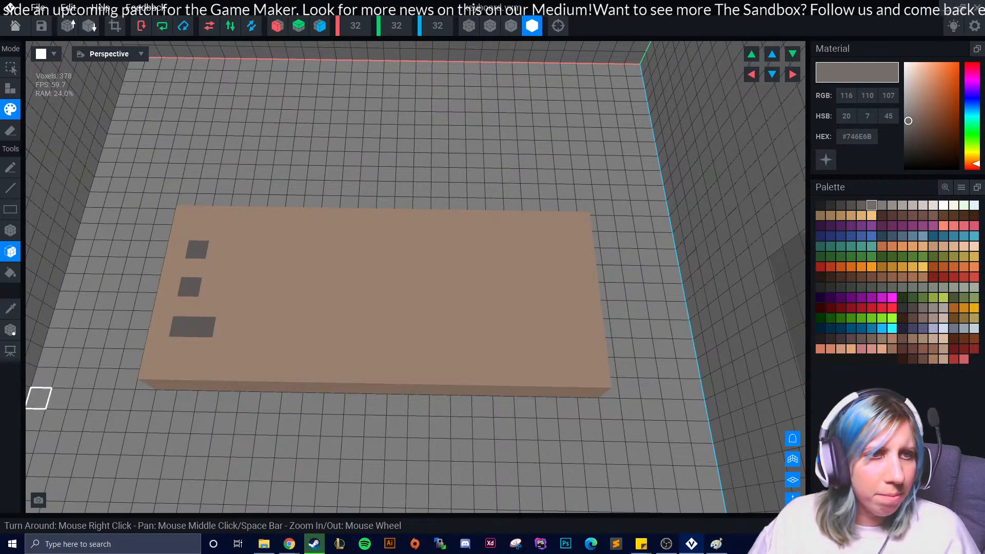
Paint a seven-voxel-long spacebar along the front of the keyboard in light grey #BEB4AF
{"action": "left_click", "coordinate": [10, 230]}
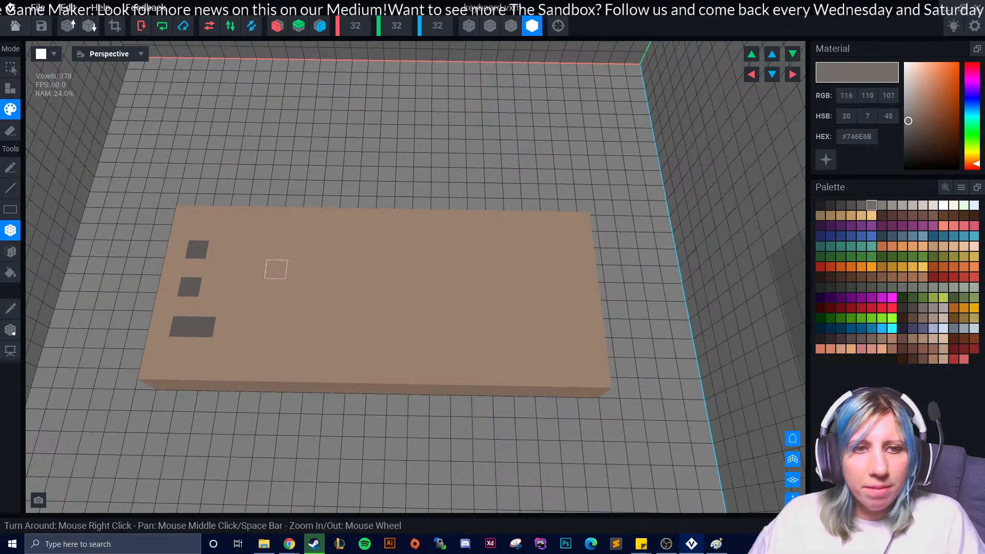
{"action": "scroll", "coordinate": [290, 329], "scroll_direction": "up", "scroll_amount": 3}
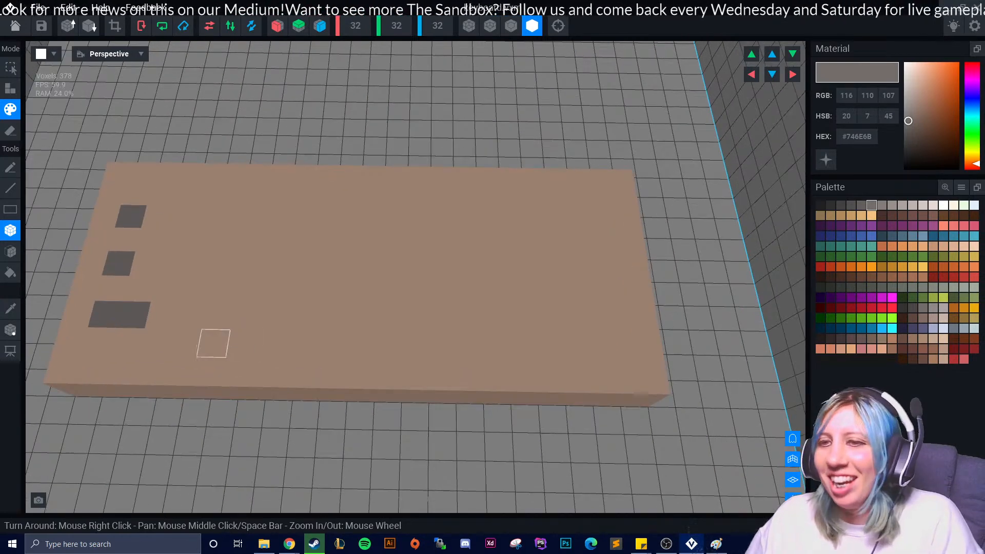
{"action": "middle_click_drag", "start_coordinate": [97, 341], "coordinate": [172, 331]}
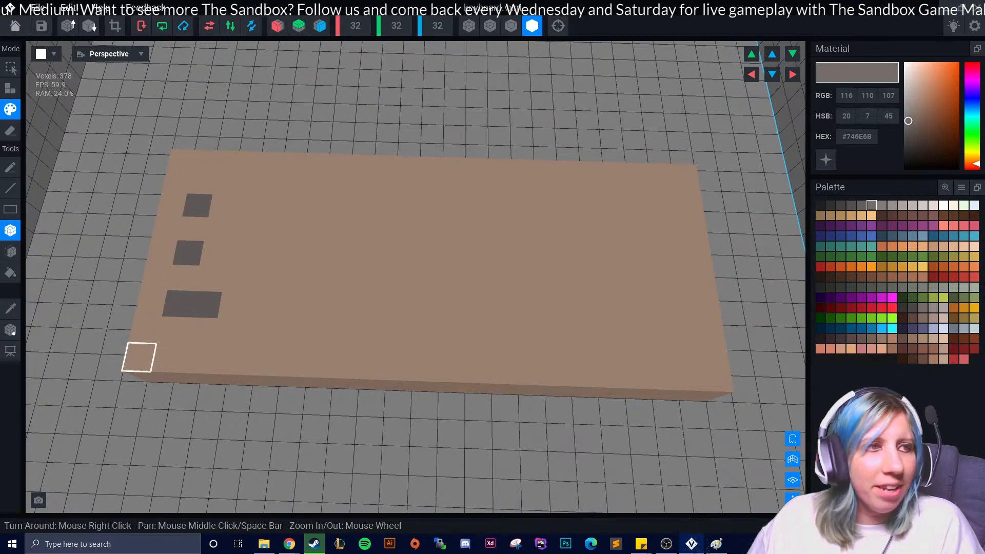
{"action": "middle_click_drag", "start_coordinate": [167, 354], "coordinate": [273, 299]}
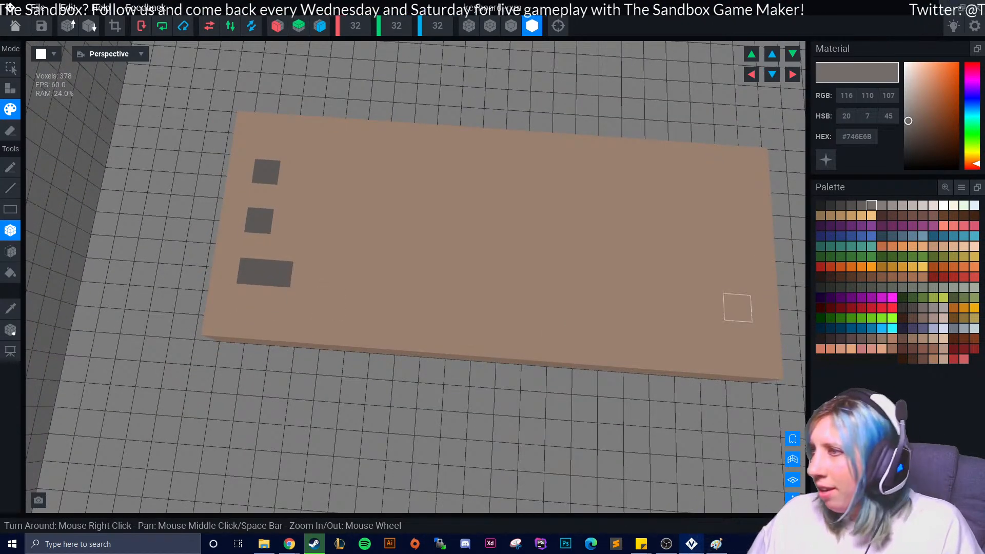
{"action": "left_click", "coordinate": [493, 290], "text": "alt"}
{"action": "left_click_drag", "start_coordinate": [382, 307], "coordinate": [547, 321]}
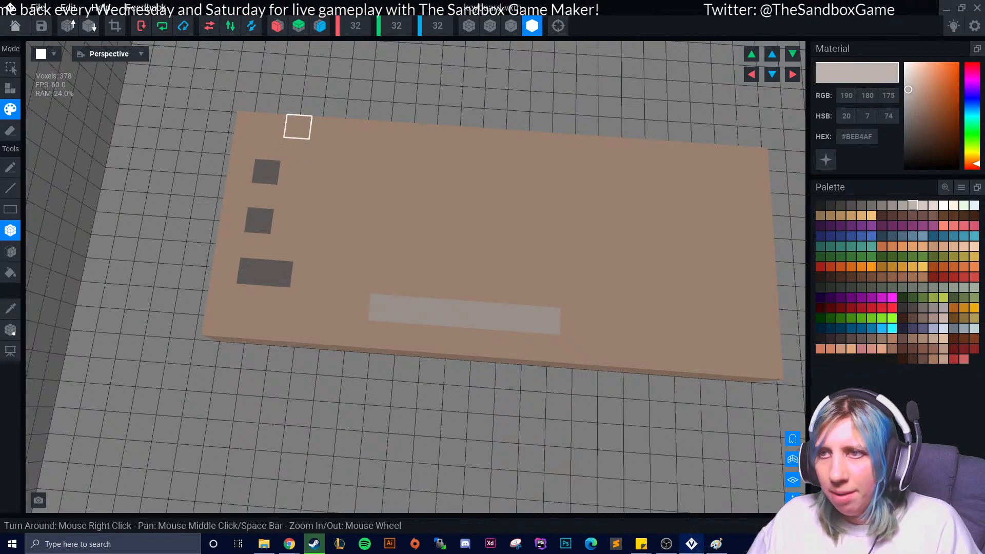
Paint five single-voxel keys in #BEB4AF on the keyboard's second row from the back, leaving one-voxel gaps between them
{"action": "left_click", "coordinate": [296, 150]}
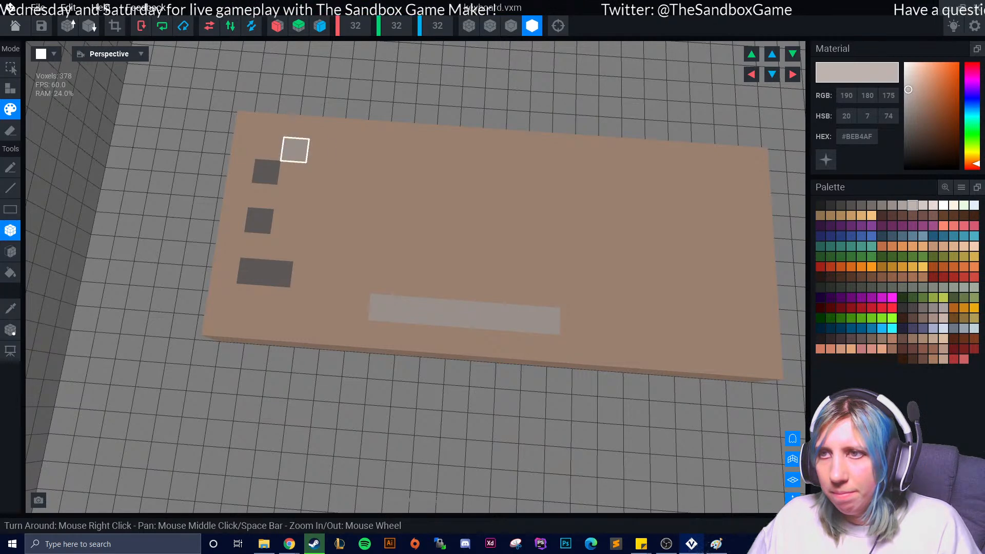
{"action": "left_click", "coordinate": [345, 153]}
{"action": "left_click", "coordinate": [396, 156]}
{"action": "left_click", "coordinate": [447, 160]}
{"action": "left_click", "coordinate": [499, 164]}
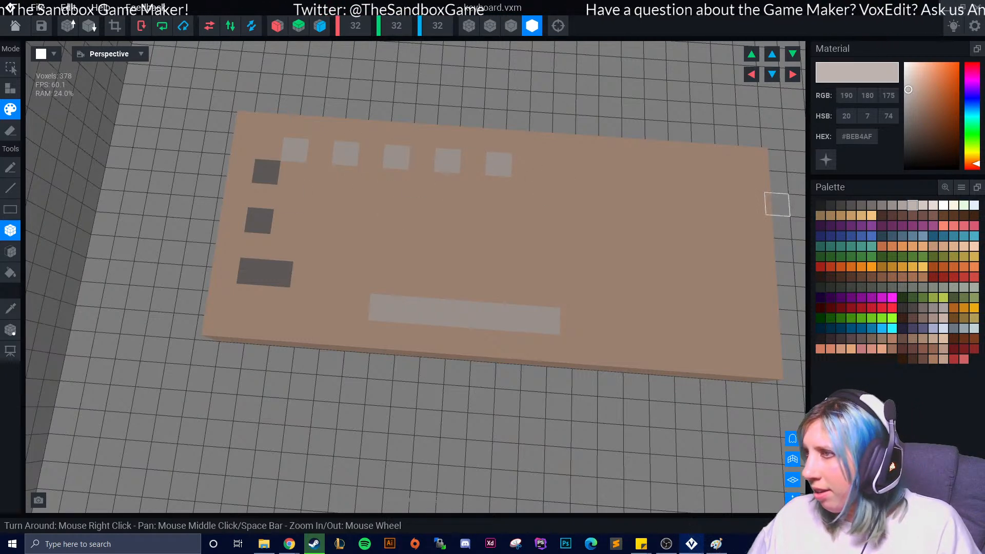
Try filling the four gaps between the back-row keys with the slightly darker grey #ABA29E
{"action": "left_click", "coordinate": [903, 205]}
{"action": "left_click", "coordinate": [320, 151]}
{"action": "left_click", "coordinate": [371, 154]}
{"action": "left_click", "coordinate": [422, 157]}
{"action": "left_click", "coordinate": [473, 163]}
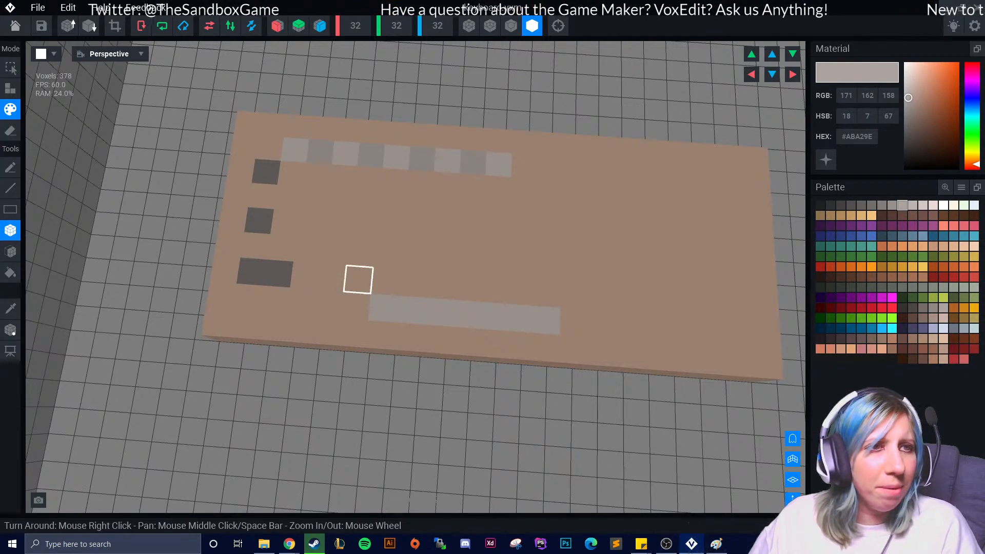
Recolor the beige surface of the keyboard's top layer #C3A78F after trying #DDBCA2
{"action": "right_click_drag", "start_coordinate": [387, 256], "coordinate": [374, 286]}
{"action": "scroll", "coordinate": [374, 290], "scroll_direction": "up", "scroll_amount": 5}
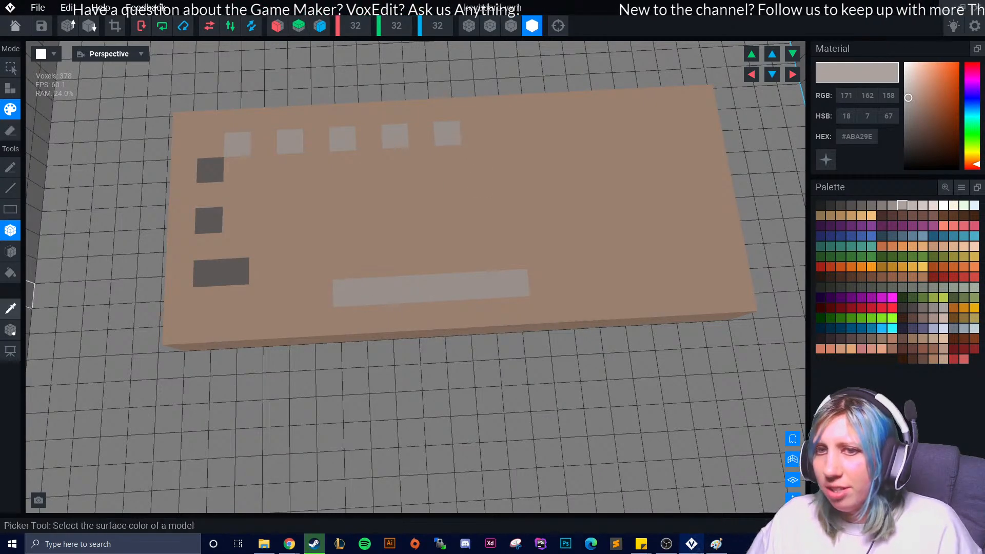
{"action": "left_click", "coordinate": [943, 339]}
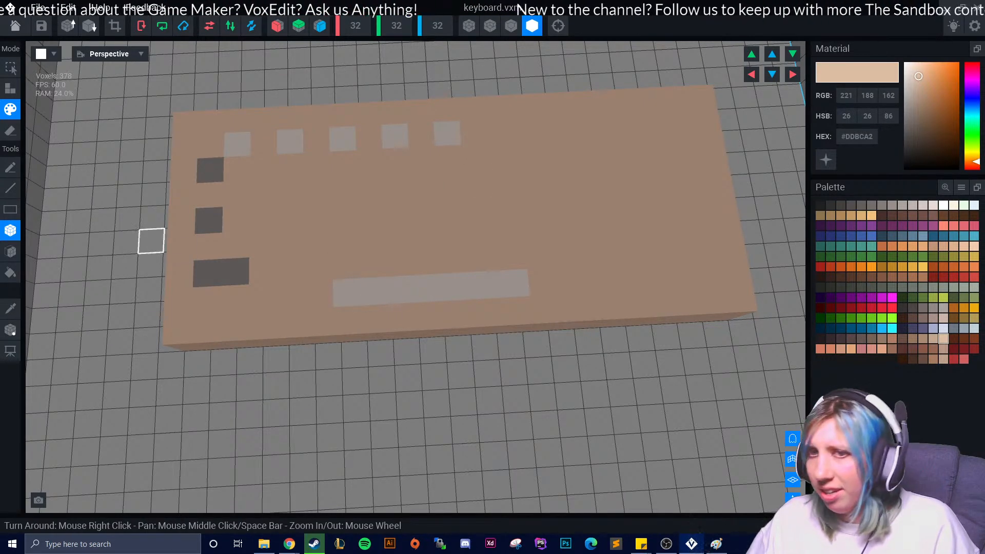
{"action": "left_click", "coordinate": [10, 251]}
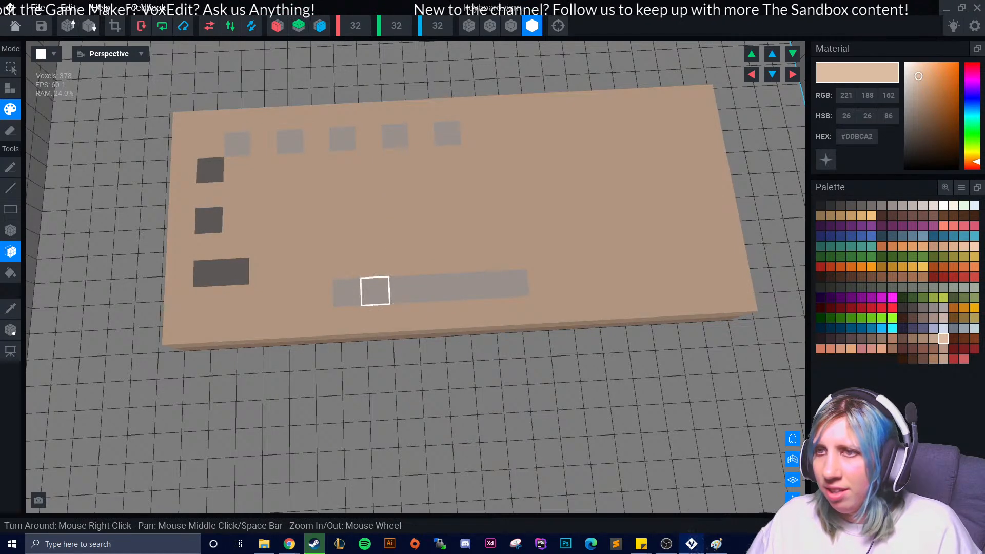
{"action": "left_click", "coordinate": [933, 339]}
{"action": "left_click", "coordinate": [622, 256]}
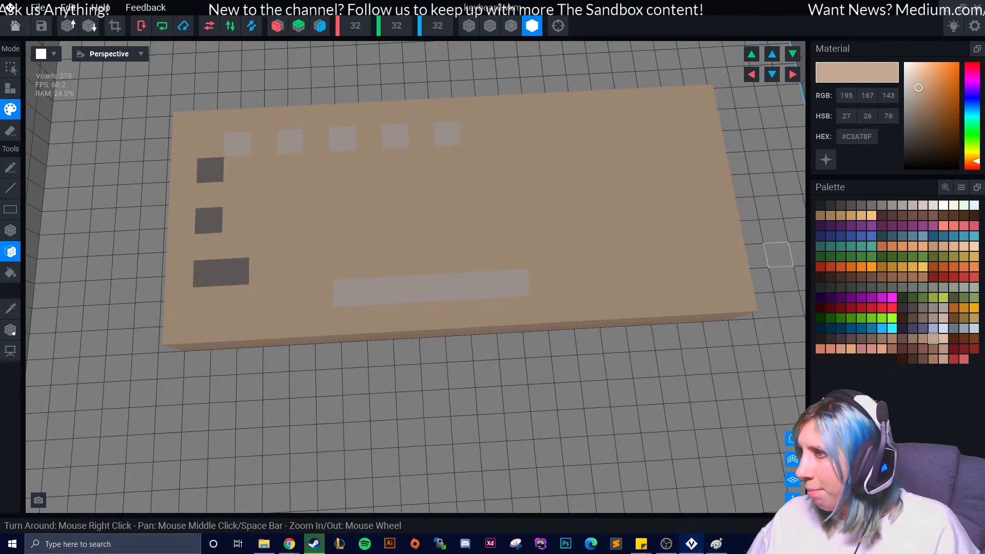
Try #FBF4E2 and #F4CDB1 on the keyboard's top surface, and return it to #C3A78F
{"action": "left_click", "coordinate": [953, 206]}
{"action": "left_click", "coordinate": [591, 226]}
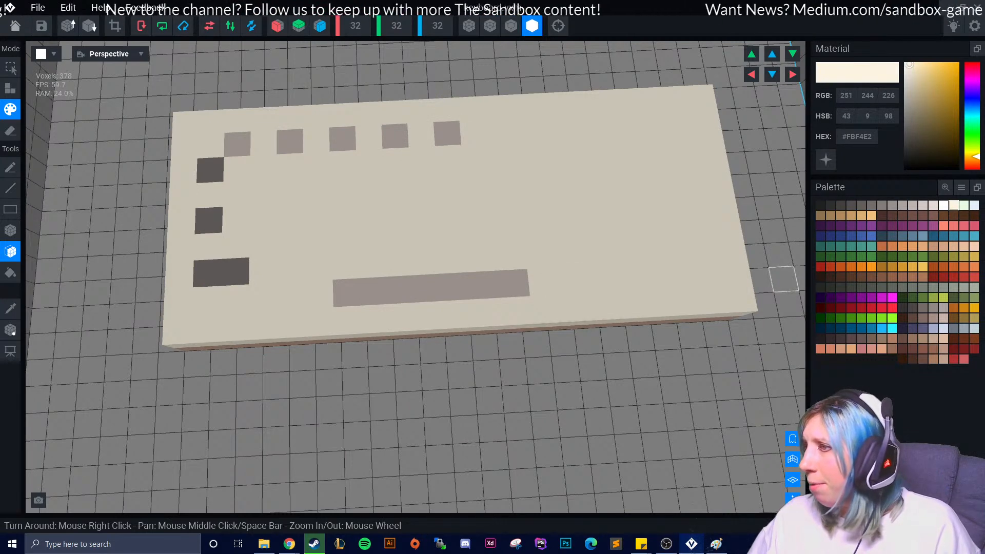
{"action": "left_click", "coordinate": [973, 246]}
{"action": "left_click", "coordinate": [534, 227]}
{"action": "right_click_drag", "start_coordinate": [542, 282], "coordinate": [693, 342]}
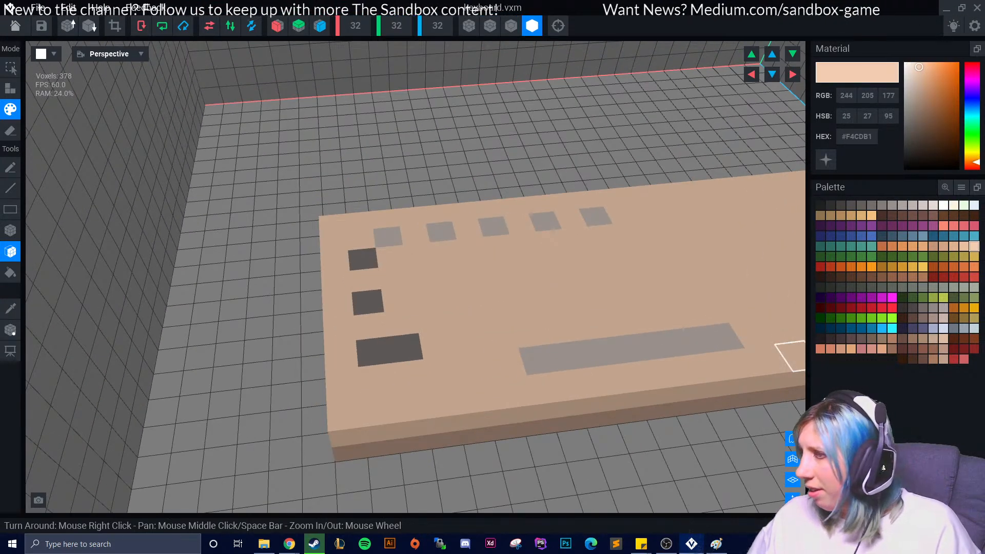
{"action": "left_click", "coordinate": [933, 338]}
{"action": "left_click", "coordinate": [734, 310]}
Sample the light key grey, try the lighter #D4C8C3 across the keyboard's top surface, and undo it
{"action": "mouse_move", "coordinate": [607, 419]}
{"action": "right_mouse_down"}
{"action": "mouse_move", "coordinate": [578, 417]}
{"action": "mouse_move", "coordinate": [598, 421]}
{"action": "right_mouse_up"}
{"action": "mouse_move", "coordinate": [594, 465]}
{"action": "right_mouse_down"}
{"action": "mouse_move", "coordinate": [679, 414]}
{"action": "mouse_move", "coordinate": [648, 480]}
{"action": "mouse_move", "coordinate": [618, 398]}
{"action": "mouse_move", "coordinate": [532, 352]}
{"action": "mouse_move", "coordinate": [523, 308]}
{"action": "mouse_move", "coordinate": [328, 248]}
{"action": "mouse_move", "coordinate": [372, 283]}
{"action": "mouse_move", "coordinate": [359, 281]}
{"action": "mouse_move", "coordinate": [363, 272]}
{"action": "mouse_move", "coordinate": [358, 284]}
{"action": "mouse_move", "coordinate": [380, 316]}
{"action": "mouse_move", "coordinate": [340, 356]}
{"action": "right_mouse_up"}
{"action": "left_click", "coordinate": [10, 308]}
{"action": "left_click", "coordinate": [262, 248]}
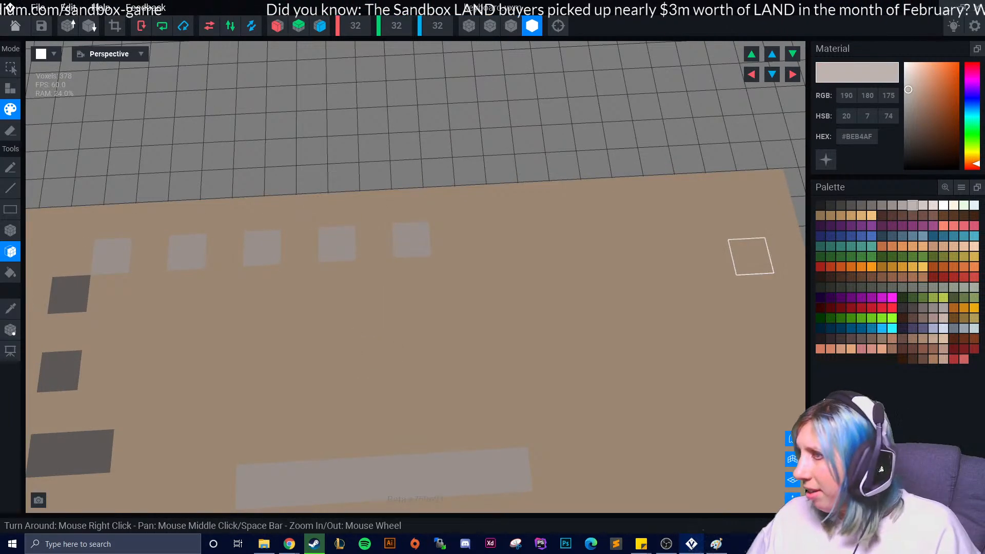
{"action": "left_click", "coordinate": [923, 205]}
{"action": "left_click", "coordinate": [221, 323]}
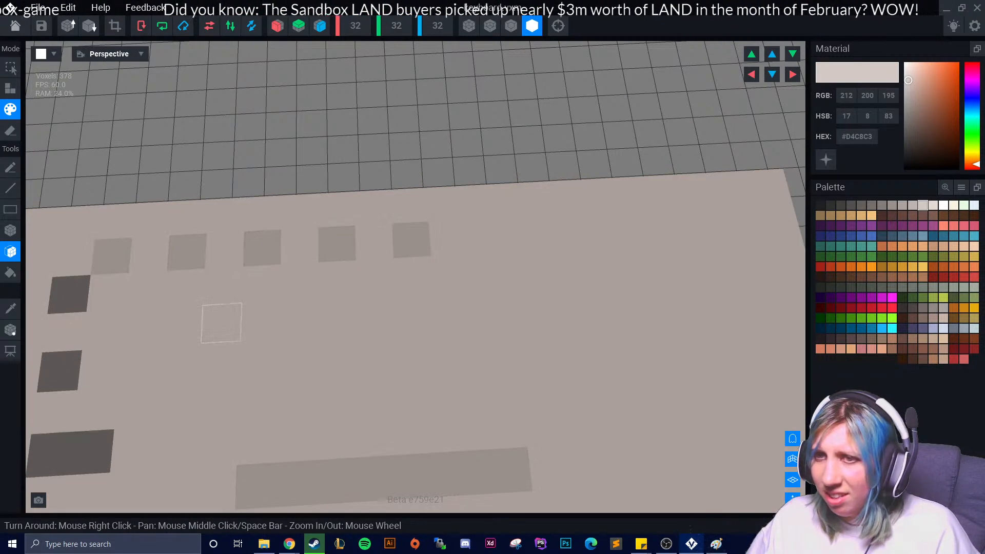
{"action": "key", "text": "ctrl+z"}
Paint the single-voxel gap between the first two back-row keys #ABA29E, after trying #D4C8C3 and #BEB4AF there
{"action": "left_click", "coordinate": [10, 231]}
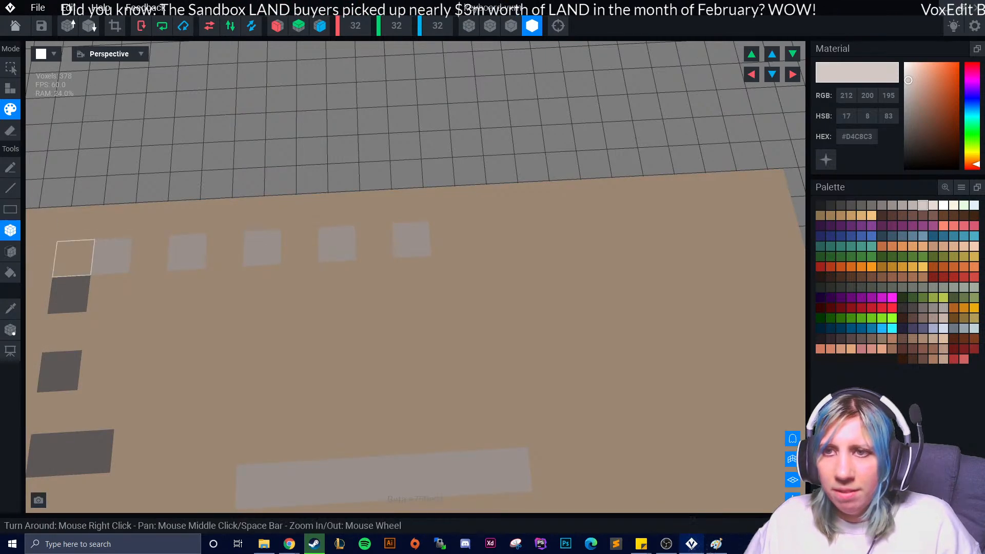
{"action": "left_click", "coordinate": [149, 254]}
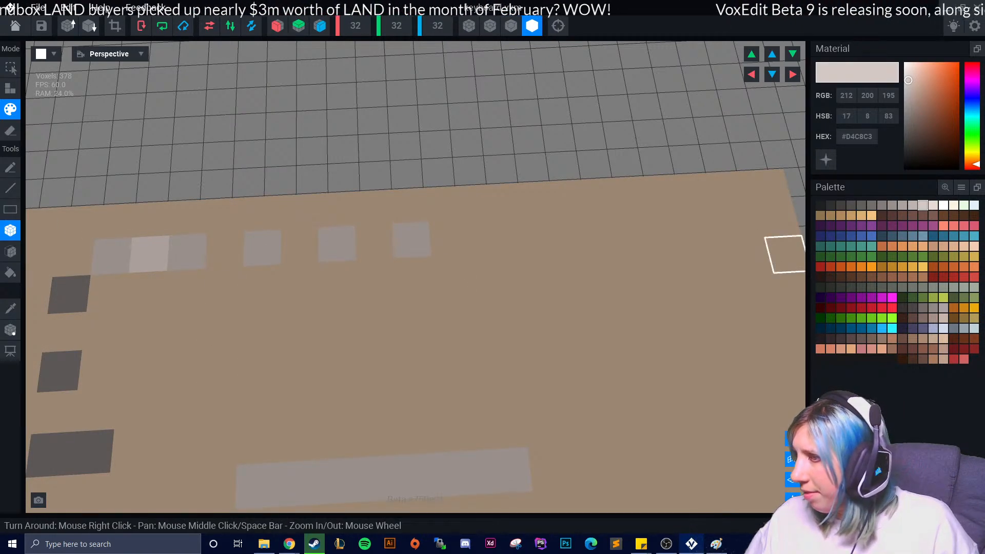
{"action": "left_click", "coordinate": [913, 205]}
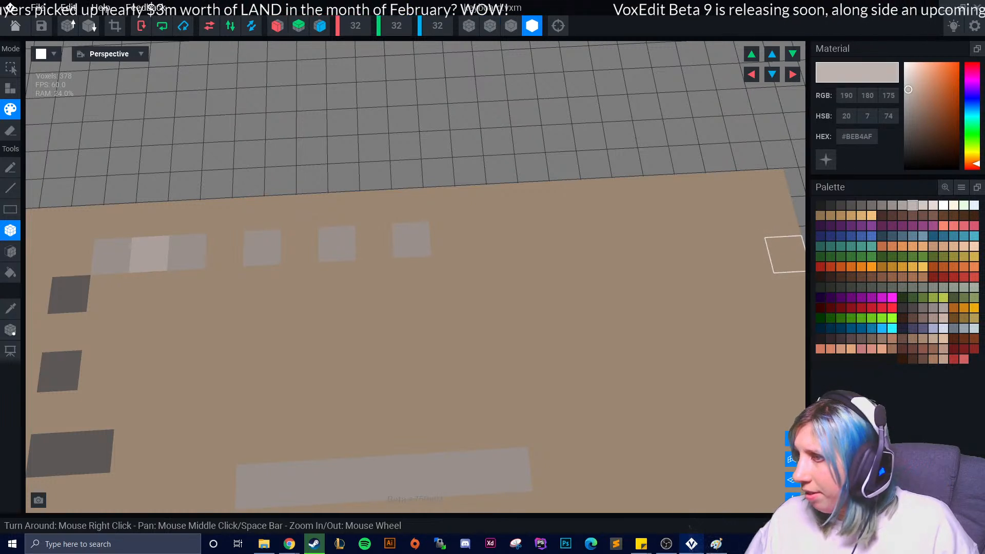
{"action": "left_click", "coordinate": [893, 359]}
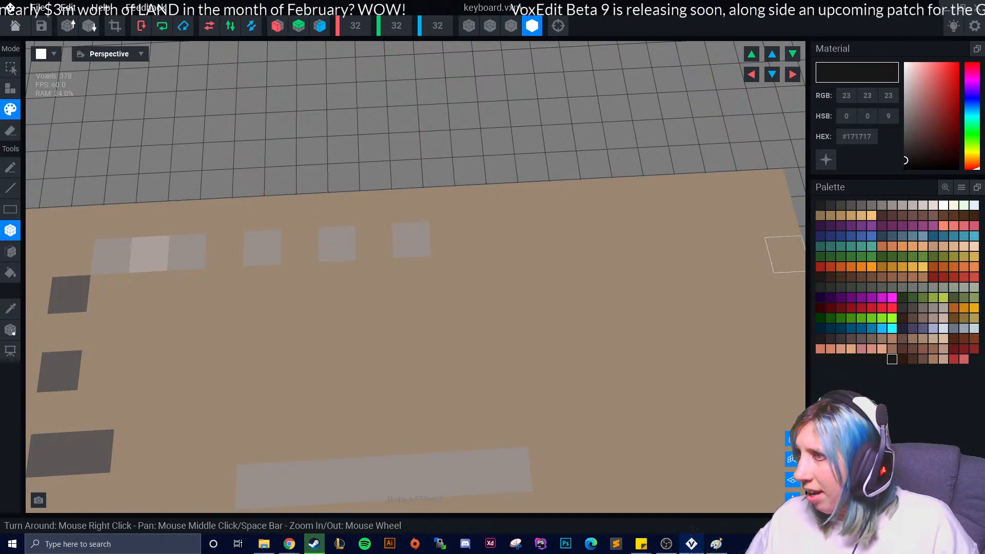
{"action": "left_click", "coordinate": [913, 205]}
{"action": "left_click", "coordinate": [923, 206]}
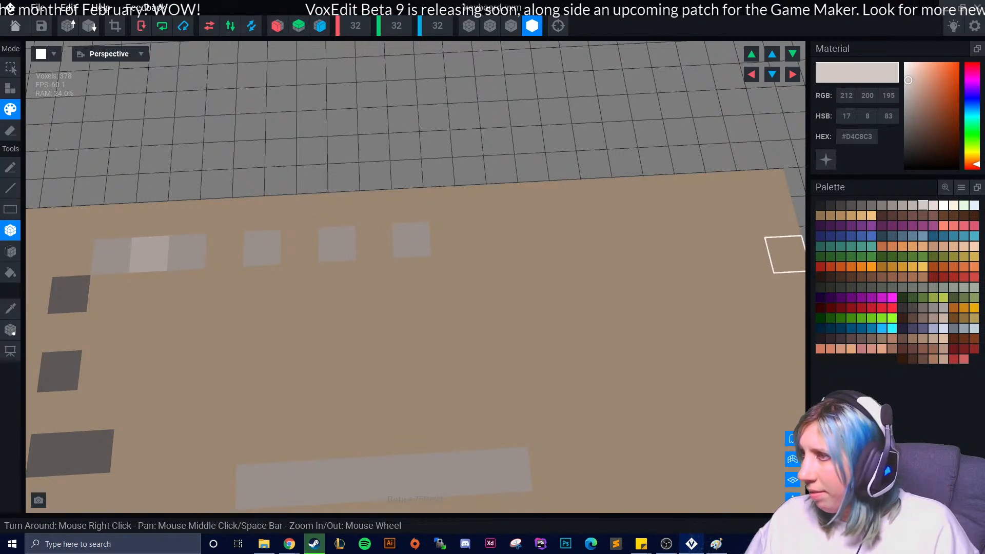
{"action": "left_click", "coordinate": [912, 205]}
{"action": "left_click", "coordinate": [149, 255]}
{"action": "scroll", "coordinate": [219, 325], "scroll_direction": "down", "scroll_amount": 2}
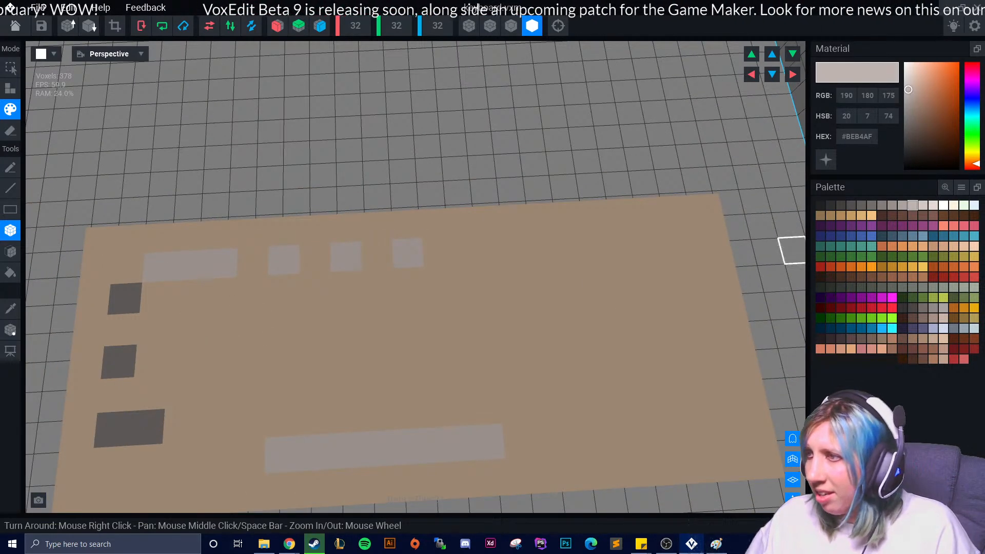
{"action": "left_click", "coordinate": [903, 205]}
{"action": "left_click", "coordinate": [190, 265]}
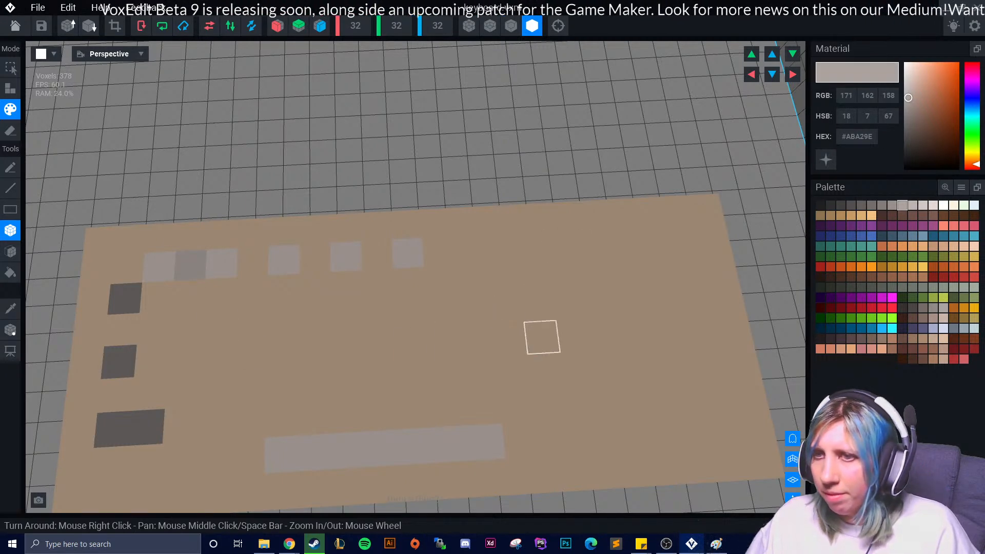
Try #BEB4AF, #D4C8C3 and the greenish #A4AC9F in the gap between the first two back-row keys, and undo the greenish one
{"action": "left_click", "coordinate": [913, 205]}
{"action": "left_click", "coordinate": [189, 264]}
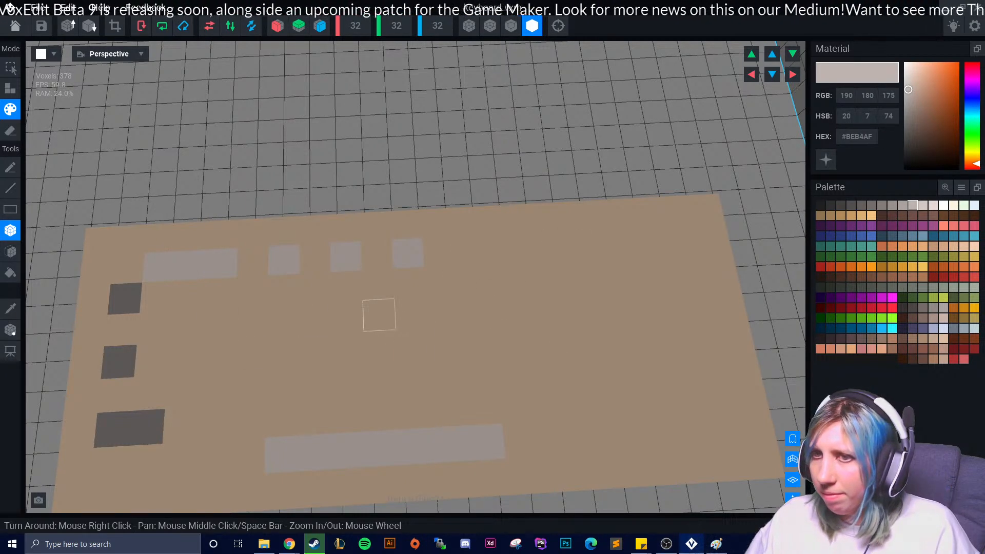
{"action": "left_click", "coordinate": [923, 205]}
{"action": "left_click", "coordinate": [190, 265]}
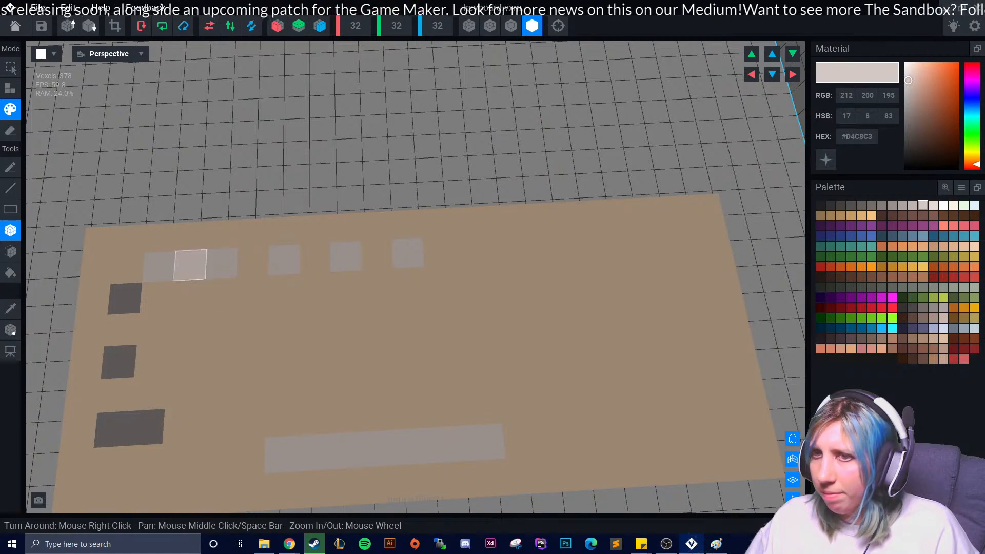
{"action": "scroll", "coordinate": [308, 349], "scroll_direction": "down", "scroll_amount": 3}
{"action": "scroll", "coordinate": [268, 361], "scroll_direction": "up", "scroll_amount": 6}
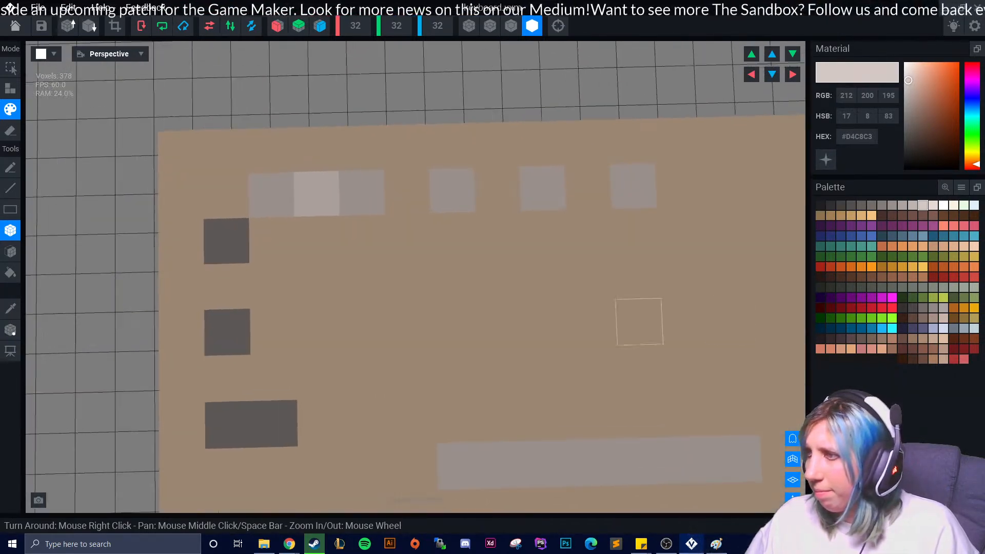
{"action": "left_click", "coordinate": [974, 287]}
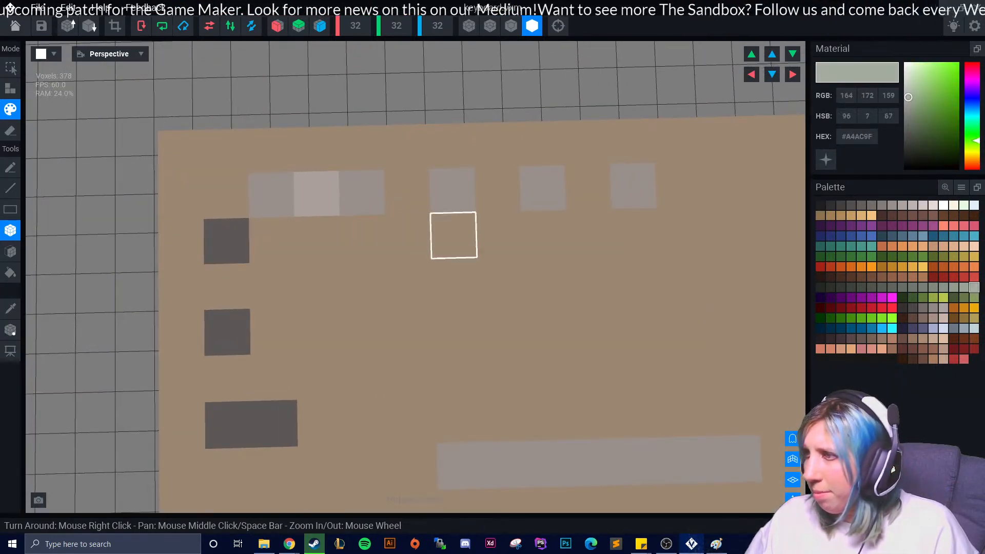
{"action": "left_click", "coordinate": [316, 193]}
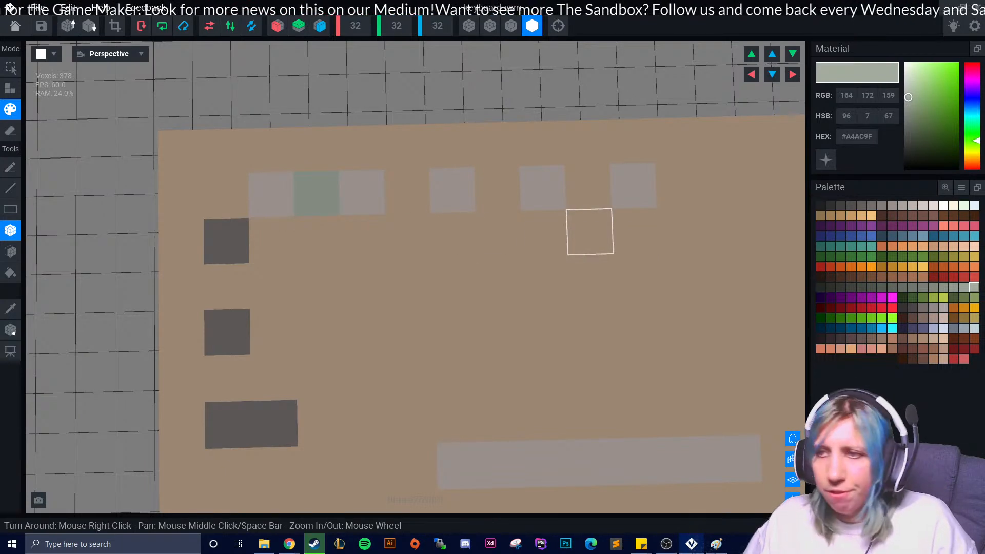
{"action": "key", "text": "ctrl+z"}
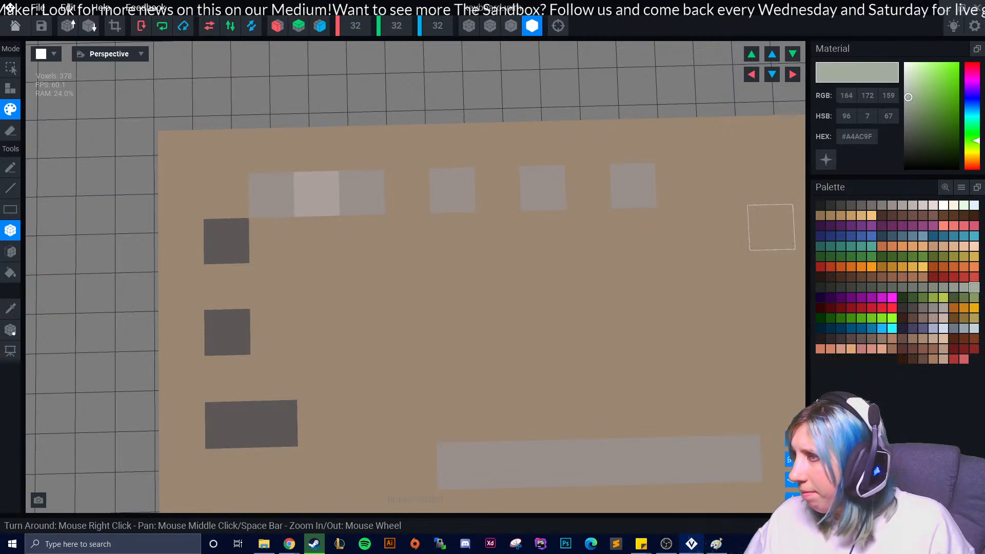
Paint the gap between the first two back-row keys #ABA29E, and return the first key to #BEB4AF after trying #98908C on it
{"action": "left_click", "coordinate": [892, 206]}
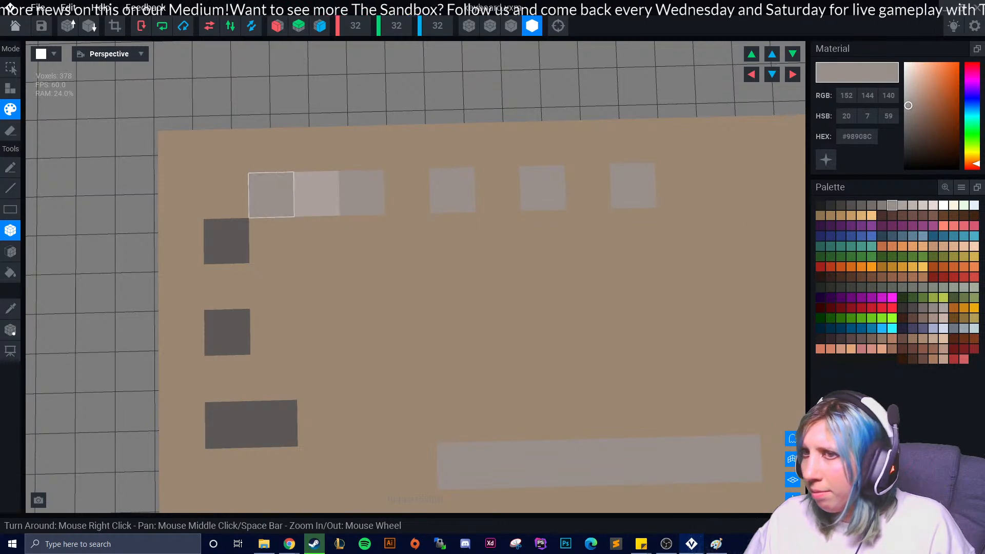
{"action": "left_click", "coordinate": [271, 195]}
{"action": "left_click", "coordinate": [903, 205]}
{"action": "left_click", "coordinate": [317, 194]}
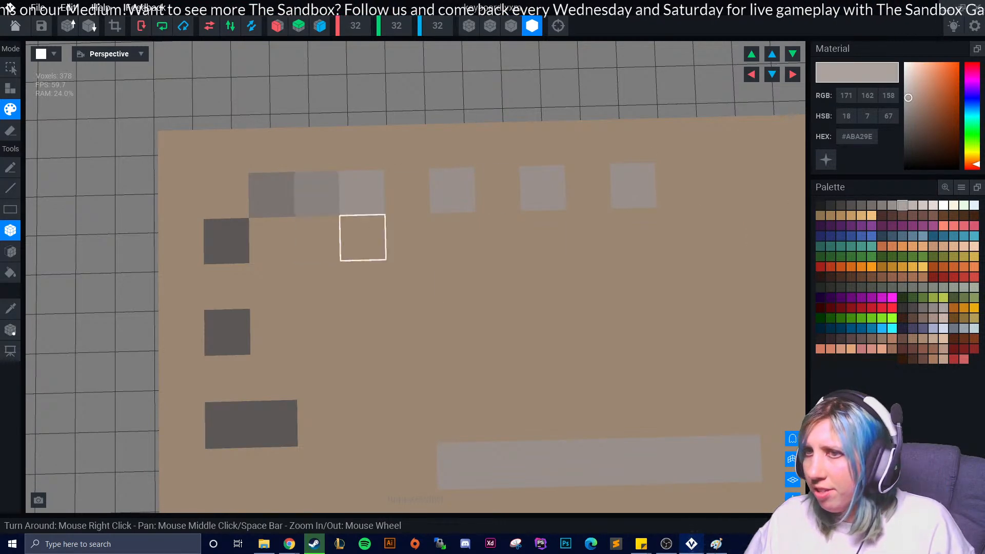
{"action": "scroll", "coordinate": [409, 281], "scroll_direction": "down", "scroll_amount": 2}
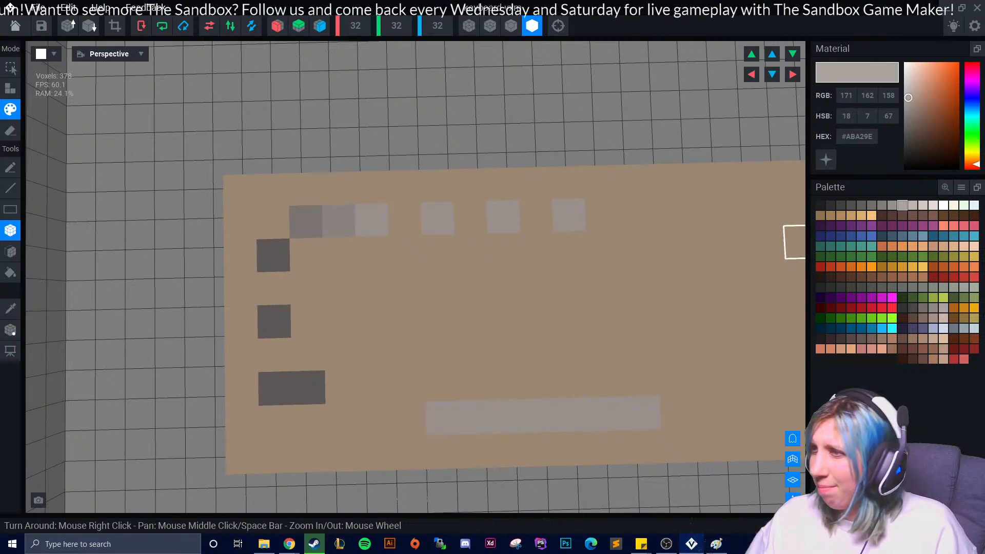
{"action": "left_click", "coordinate": [912, 205]}
{"action": "left_click", "coordinate": [306, 220]}
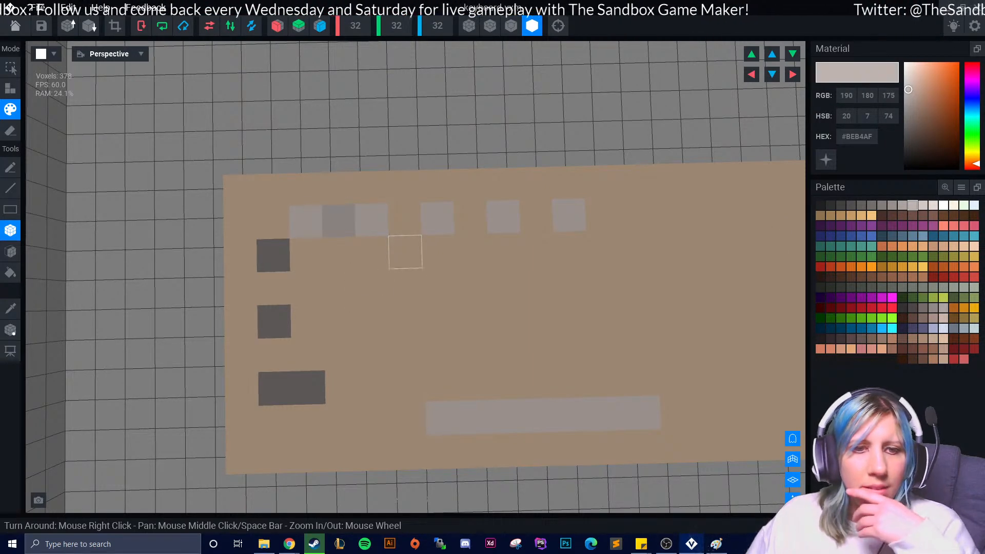
Paint the remaining single-voxel gaps between the back-row keys #ABA29E to form an alternating strip
{"action": "scroll", "coordinate": [407, 286], "scroll_direction": "down", "scroll_amount": 1}
{"action": "right_click_drag", "start_coordinate": [433, 285], "coordinate": [429, 317]}
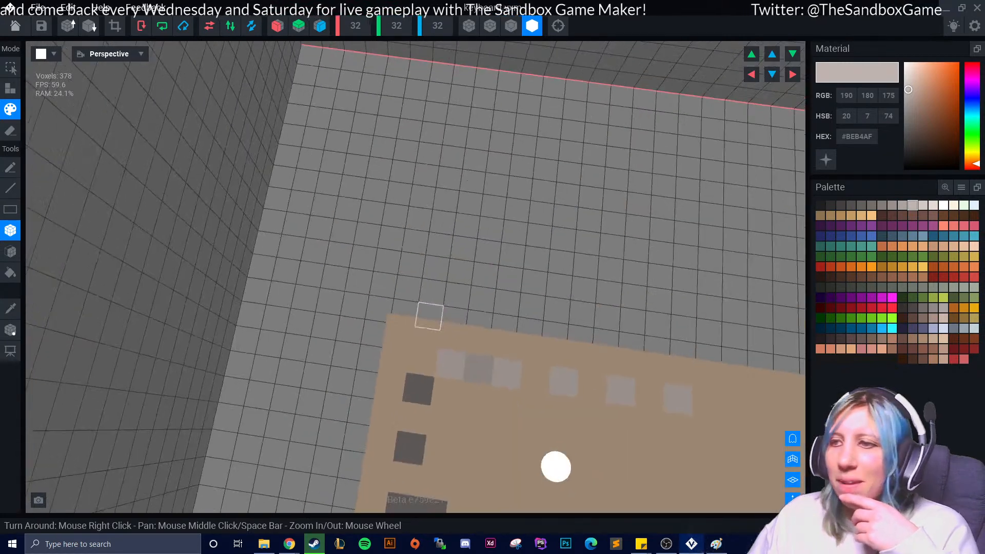
{"action": "middle_click_drag", "start_coordinate": [634, 494], "coordinate": [454, 329]}
{"action": "right_click_drag", "start_coordinate": [420, 299], "coordinate": [437, 326]}
{"action": "scroll", "coordinate": [429, 327], "scroll_direction": "up", "scroll_amount": 2}
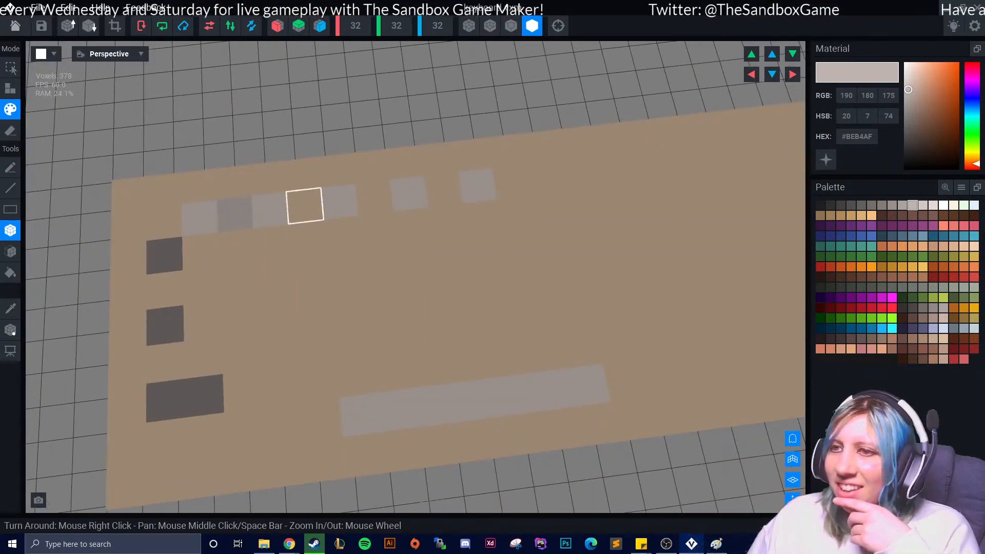
{"action": "left_click", "coordinate": [902, 205]}
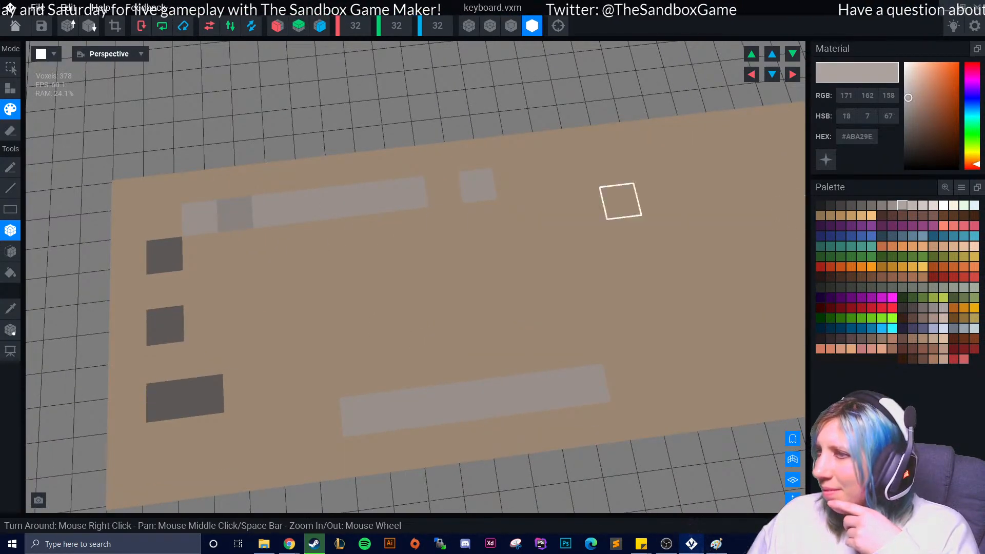
{"action": "left_click", "coordinate": [304, 206]}
{"action": "left_click", "coordinate": [374, 199]}
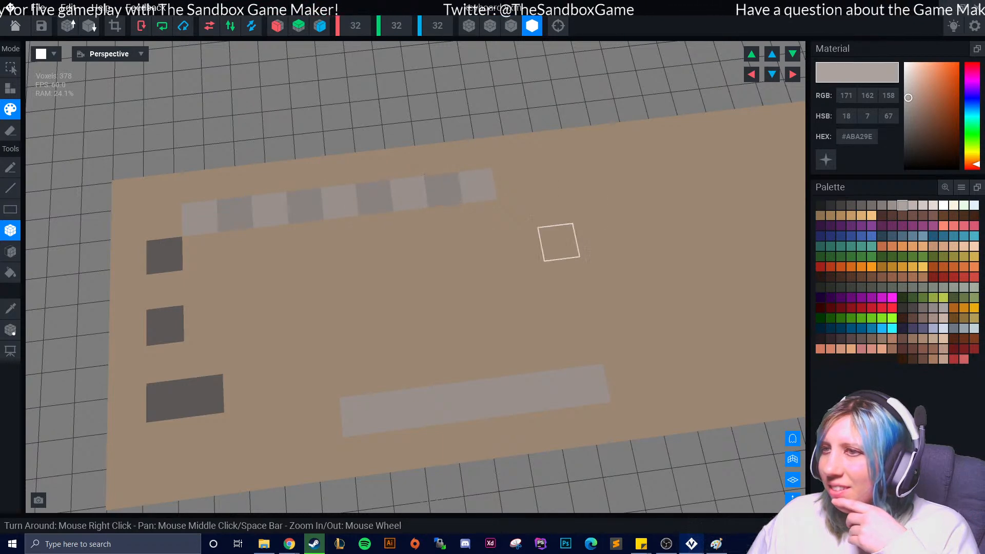
Copy the hex value #ABA29E into the near-black #171717 palette slot and shift that slot's colour to #9F908A
{"action": "scroll", "coordinate": [488, 275], "scroll_direction": "down", "scroll_amount": 4}
{"action": "scroll", "coordinate": [420, 378], "scroll_direction": "up", "scroll_amount": 2}
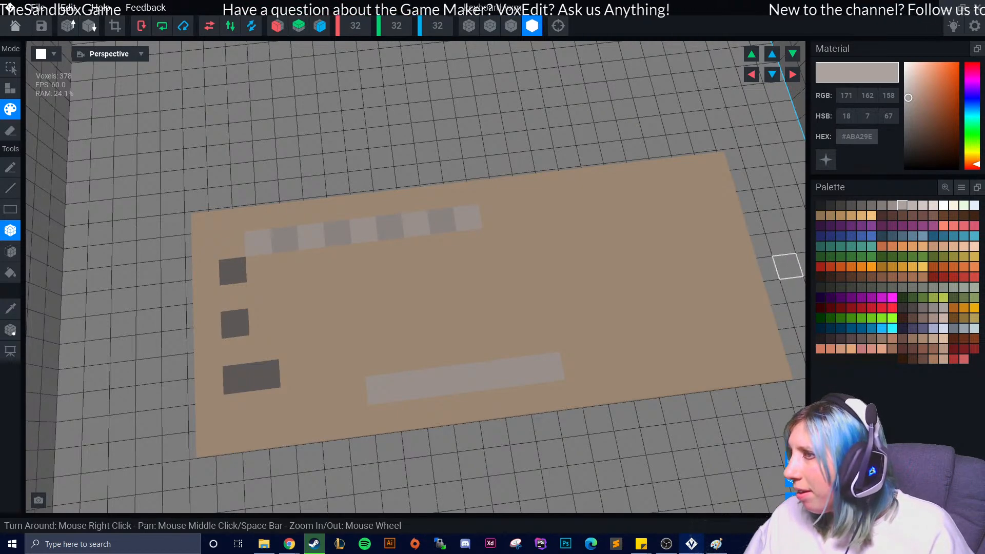
{"action": "left_click", "coordinate": [855, 137]}
{"action": "right_click", "coordinate": [856, 137]}
{"action": "left_click", "coordinate": [872, 149]}
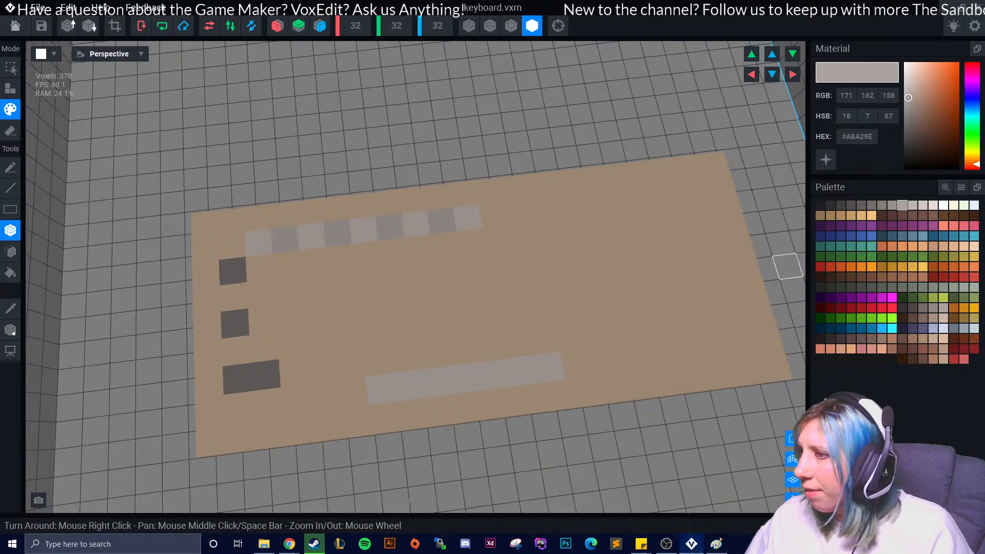
{"action": "left_click", "coordinate": [892, 359]}
{"action": "right_click", "coordinate": [869, 137]}
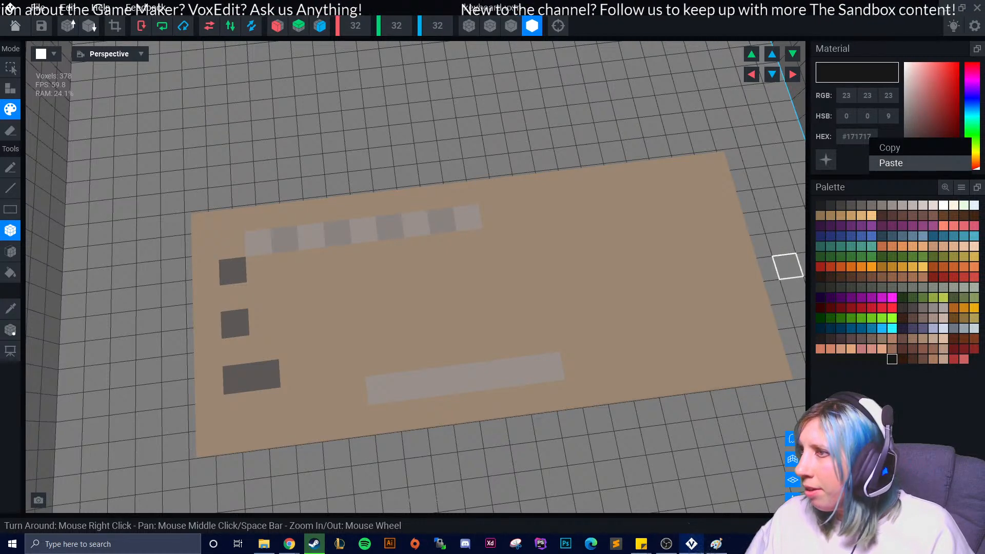
{"action": "left_click", "coordinate": [890, 162]}
{"action": "left_click", "coordinate": [912, 103]}
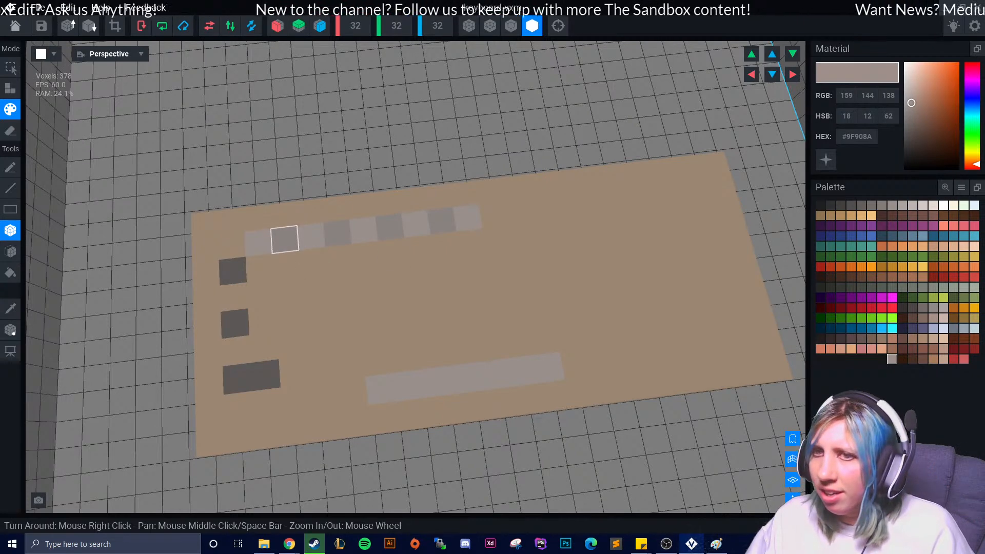
Paint the back row's first gap, third key and third gap with the custom swatch, adjusting it through #BF9A8A and #C4AEA3 to #C5B7B1
{"action": "left_click", "coordinate": [285, 239]}
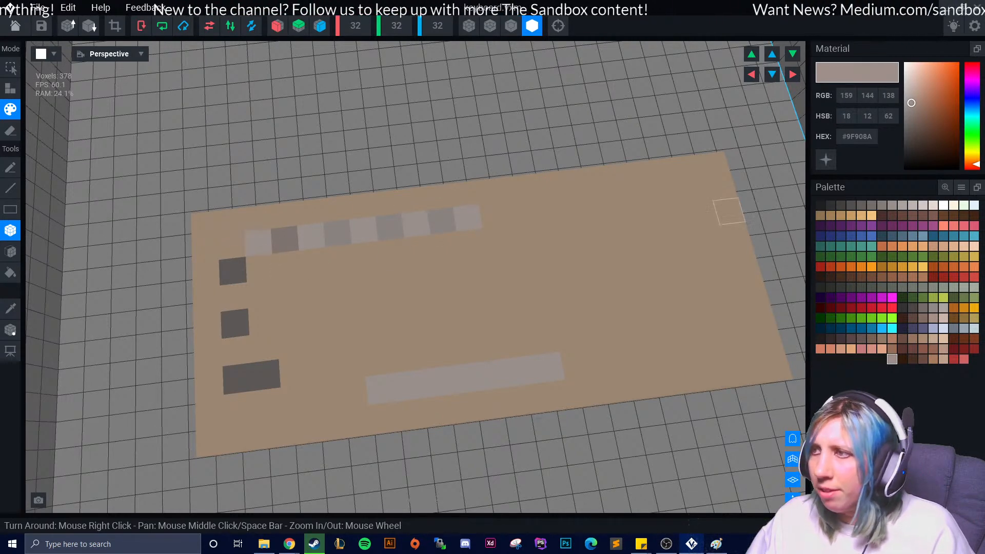
{"action": "left_click", "coordinate": [364, 230]}
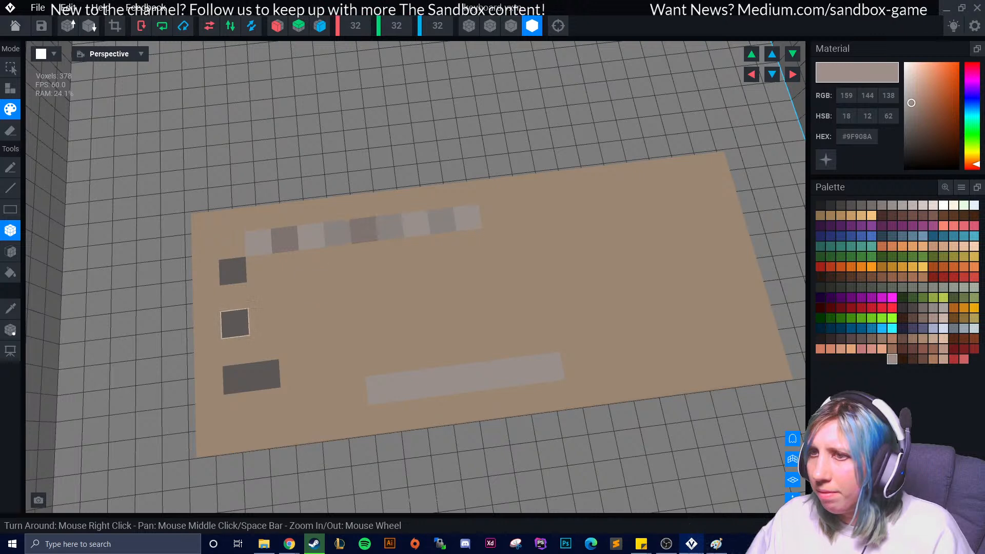
{"action": "left_click", "coordinate": [914, 96]}
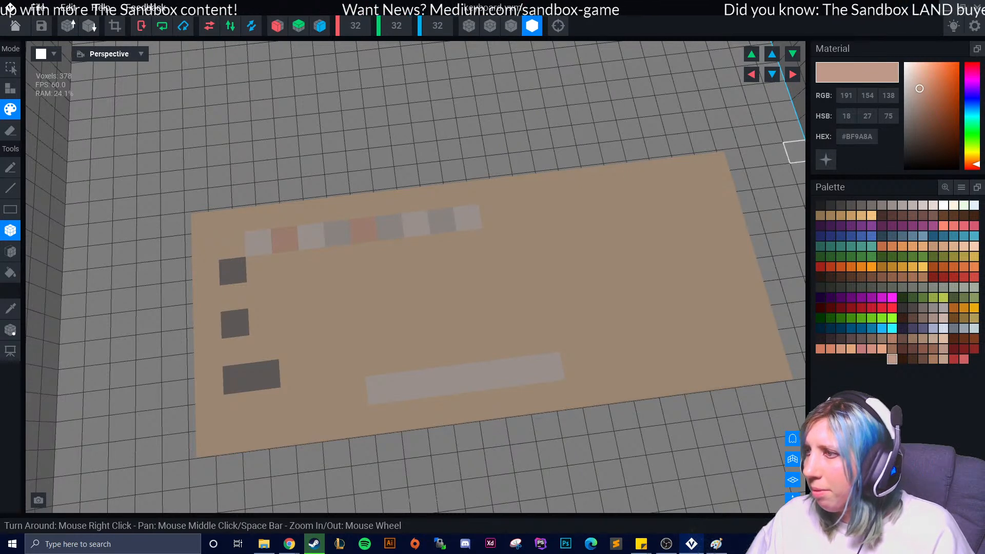
{"action": "left_click", "coordinate": [917, 86]}
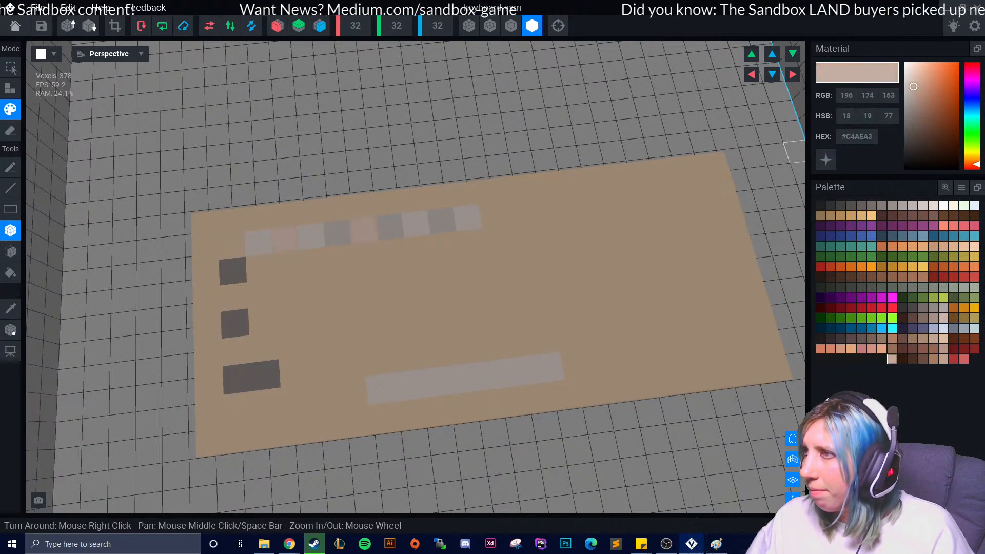
{"action": "left_click", "coordinate": [390, 226]}
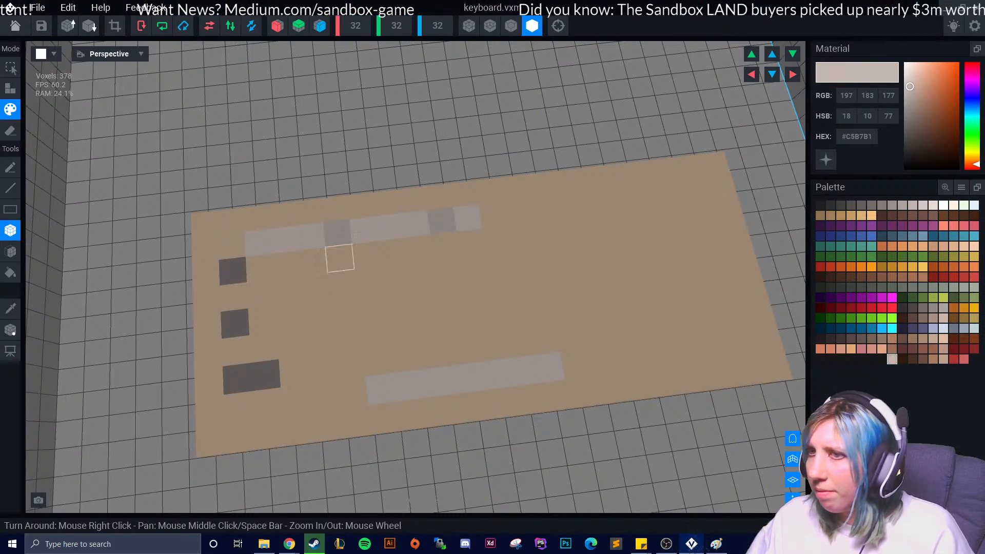
Paint the back row's second gap and second key with the custom swatch, adjusting it through #BBB0AB and #ABA4A1 to #B2A5A0
{"action": "scroll", "coordinate": [340, 281], "scroll_direction": "up", "scroll_amount": 3}
{"action": "middle_click_drag", "start_coordinate": [333, 272], "coordinate": [433, 400]}
{"action": "scroll", "coordinate": [429, 315], "scroll_direction": "up", "scroll_amount": 3}
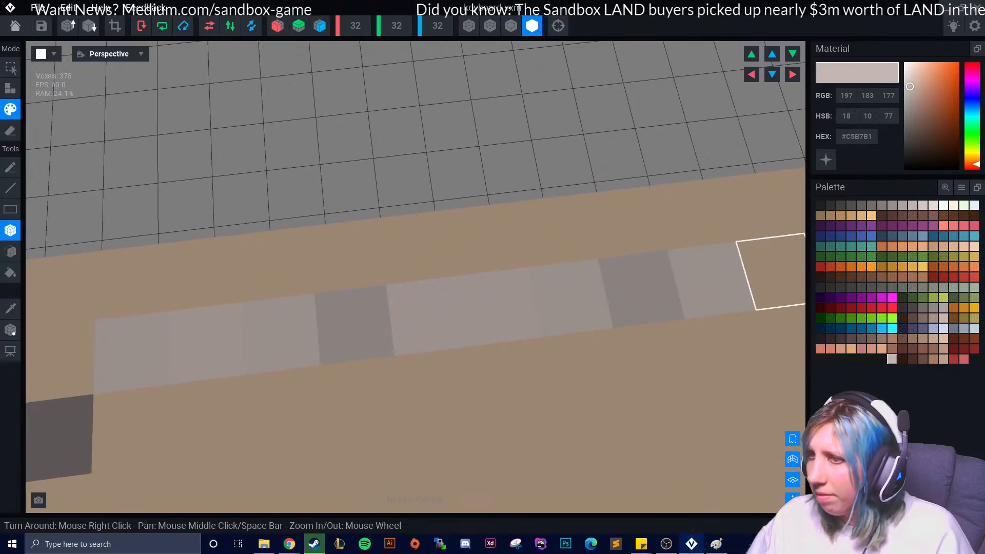
{"action": "left_click_drag", "start_coordinate": [910, 86], "coordinate": [909, 90]}
{"action": "left_click", "coordinate": [355, 326]}
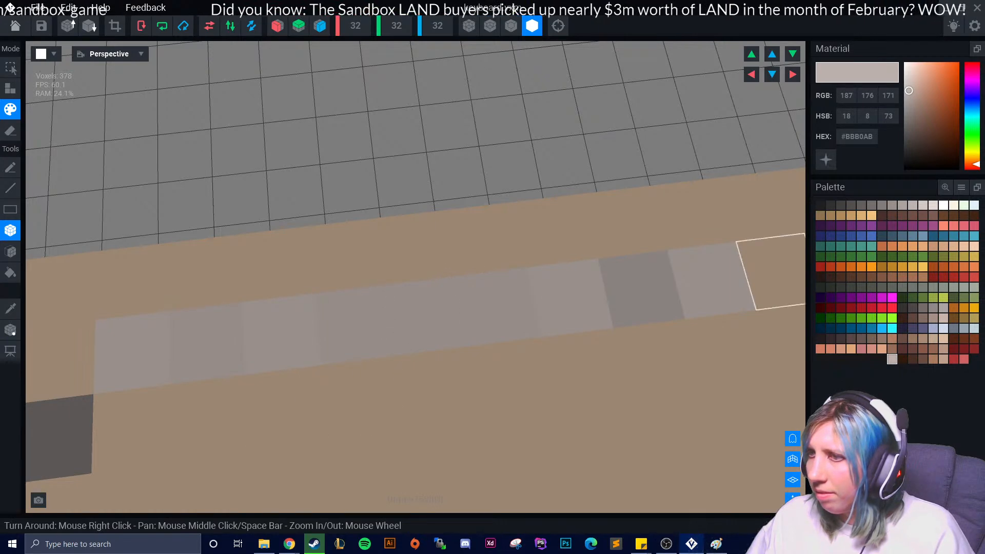
{"action": "left_click_drag", "start_coordinate": [908, 96], "coordinate": [907, 97]}
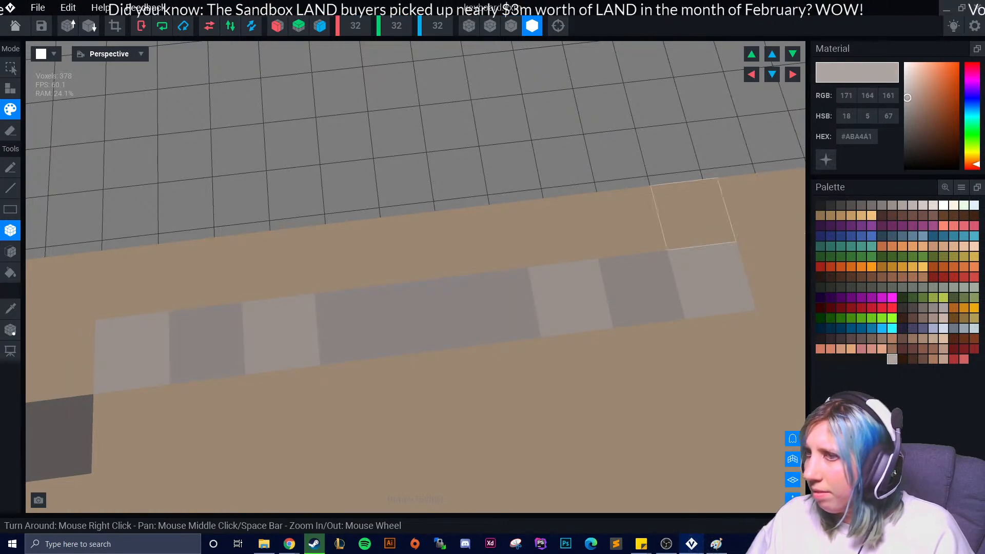
{"action": "left_click", "coordinate": [282, 335]}
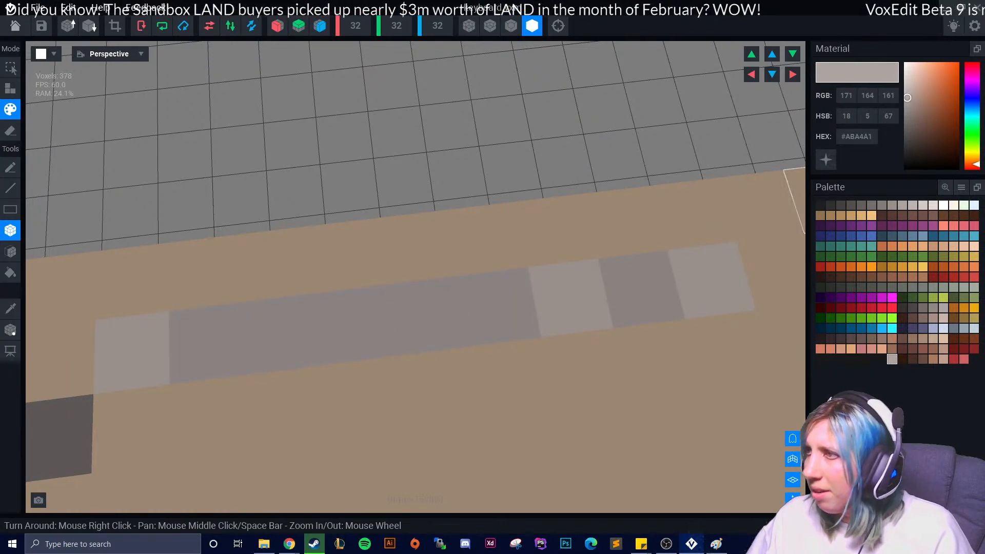
{"action": "left_click_drag", "start_coordinate": [910, 98], "coordinate": [910, 98]}
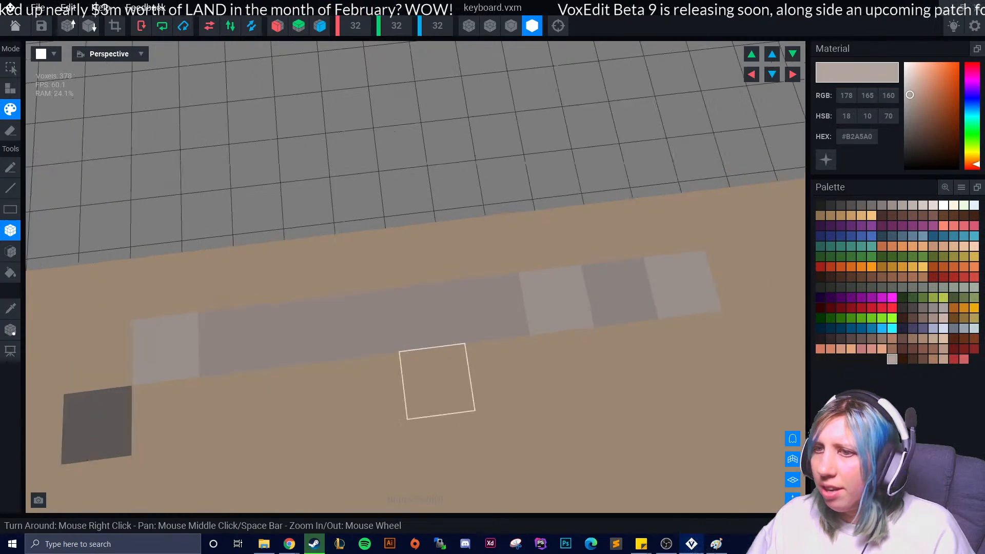
Sample #BEB4AF from the first back-row key and repaint the second and third keys with it
{"action": "scroll", "coordinate": [440, 396], "scroll_direction": "down", "scroll_amount": 5}
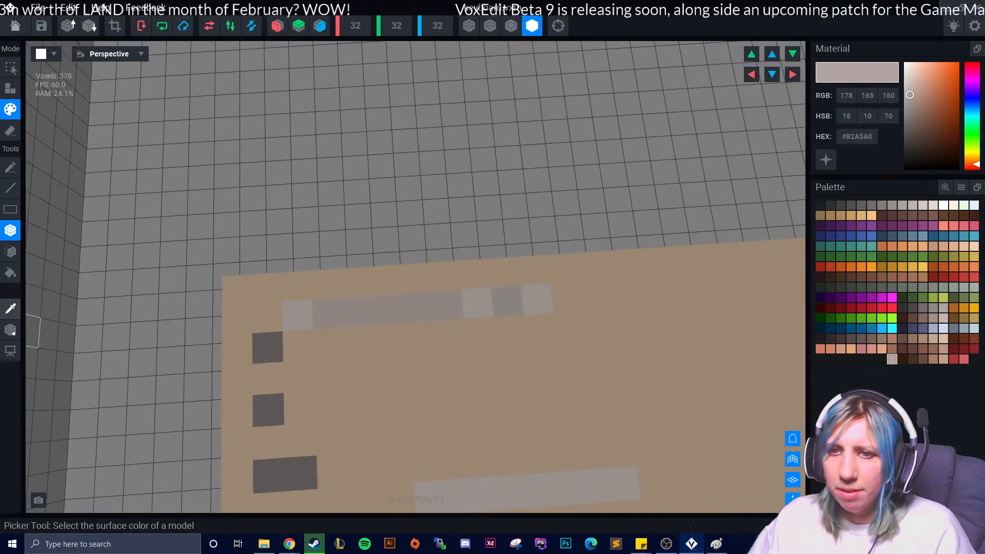
{"action": "left_click", "coordinate": [10, 307]}
{"action": "left_click", "coordinate": [297, 314]}
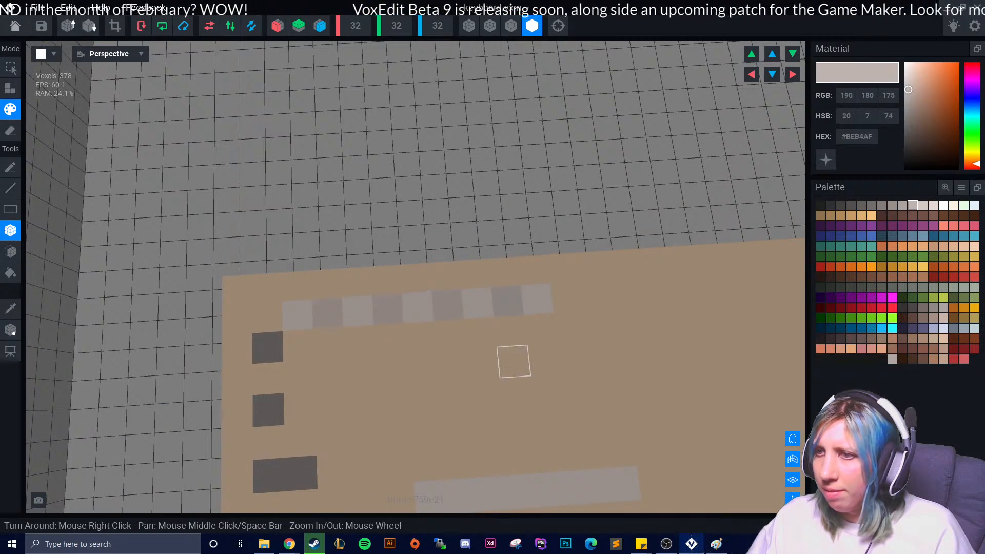
{"action": "scroll", "coordinate": [516, 367], "scroll_direction": "down", "scroll_amount": 4}
{"action": "scroll", "coordinate": [506, 343], "scroll_direction": "up", "scroll_amount": 3}
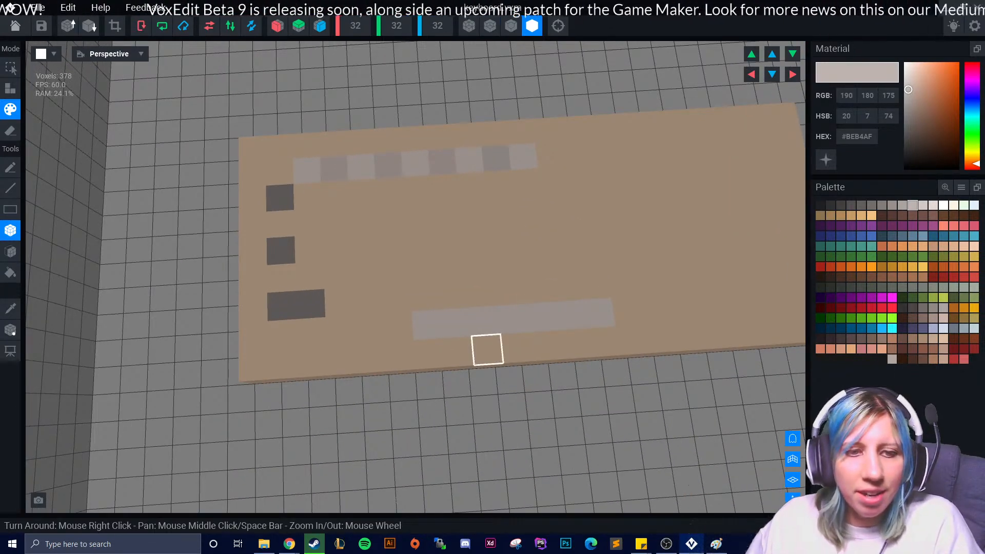
Sample #BEB4AF from the first back-row key and paint four evenly spaced single-voxel keys in the row in front of it
{"action": "middle_click_drag", "start_coordinate": [448, 323], "coordinate": [433, 376]}
{"action": "scroll", "coordinate": [406, 339], "scroll_direction": "up", "scroll_amount": 1}
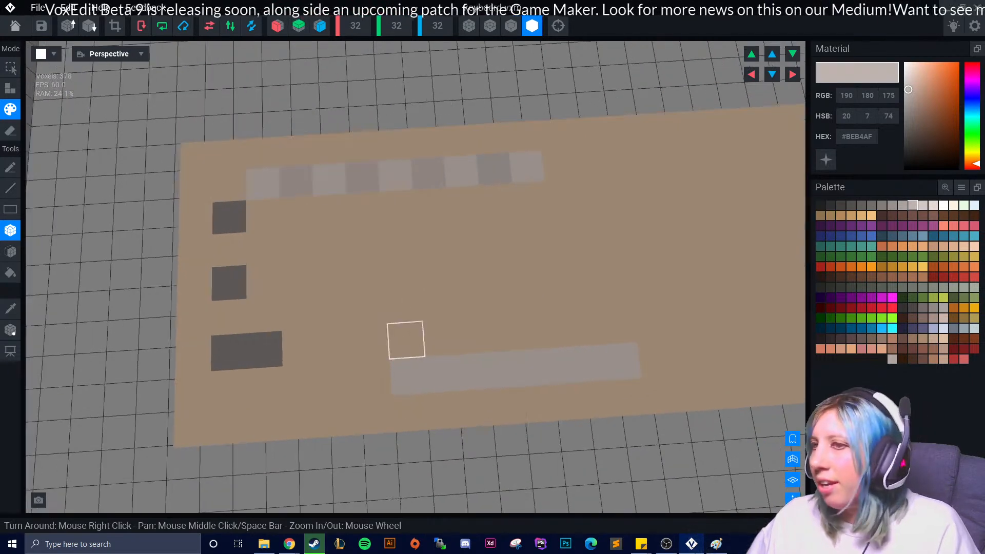
{"action": "middle_click_drag", "start_coordinate": [407, 338], "coordinate": [296, 393]}
{"action": "scroll", "coordinate": [281, 312], "scroll_direction": "down", "scroll_amount": 1}
{"action": "left_click", "coordinate": [10, 308]}
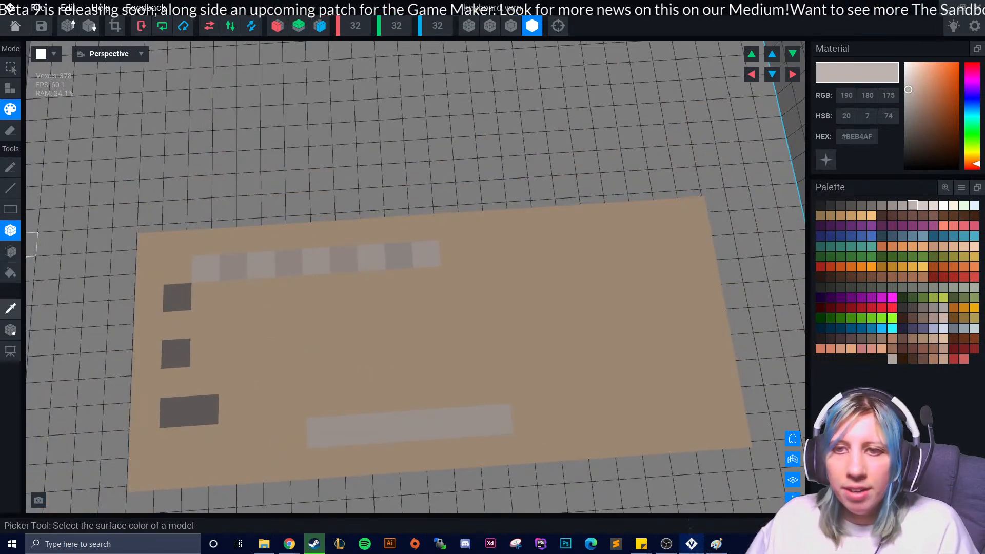
{"action": "left_click", "coordinate": [205, 268]}
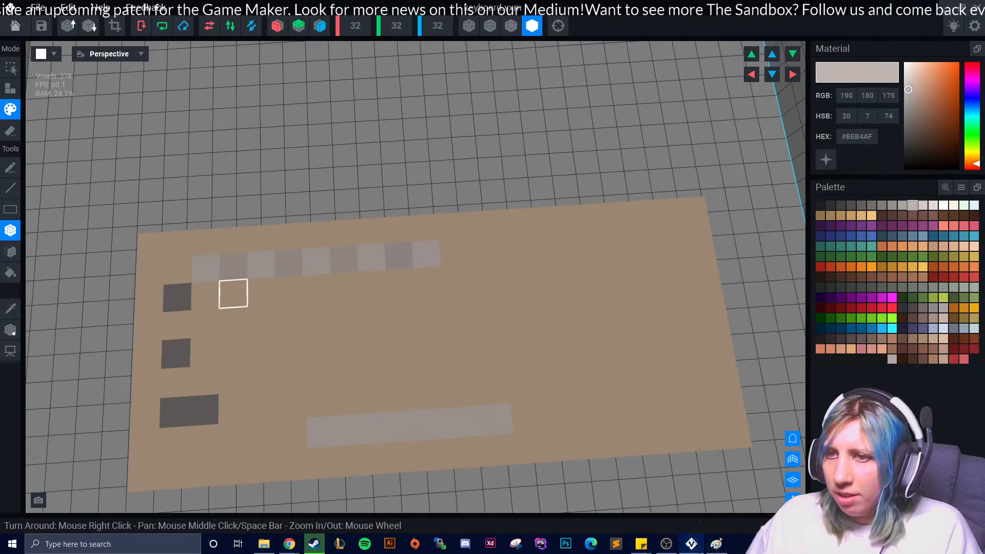
{"action": "left_click", "coordinate": [233, 321]}
{"action": "left_click", "coordinate": [347, 313]}
{"action": "left_click", "coordinate": [403, 310]}
{"action": "scroll", "coordinate": [286, 358], "scroll_direction": "down", "scroll_amount": 2}
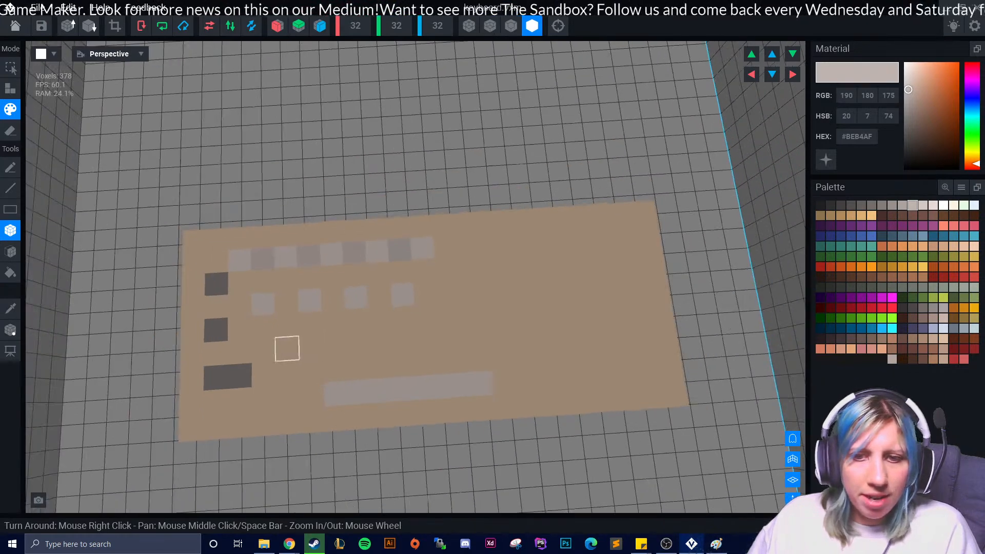
Paint four evenly spaced single-voxel keys with #BEB4AF in the third key row, between the second row and the spacebar
{"action": "scroll", "coordinate": [287, 349], "scroll_direction": "down", "scroll_amount": 1}
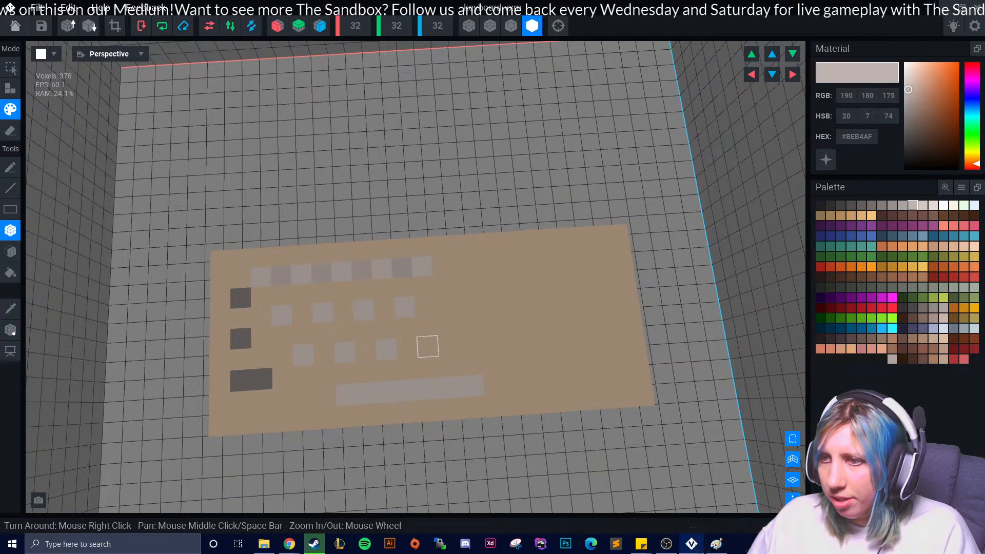
{"action": "scroll", "coordinate": [403, 417], "scroll_direction": "down", "scroll_amount": 2}
{"action": "scroll", "coordinate": [450, 414], "scroll_direction": "up", "scroll_amount": 5}
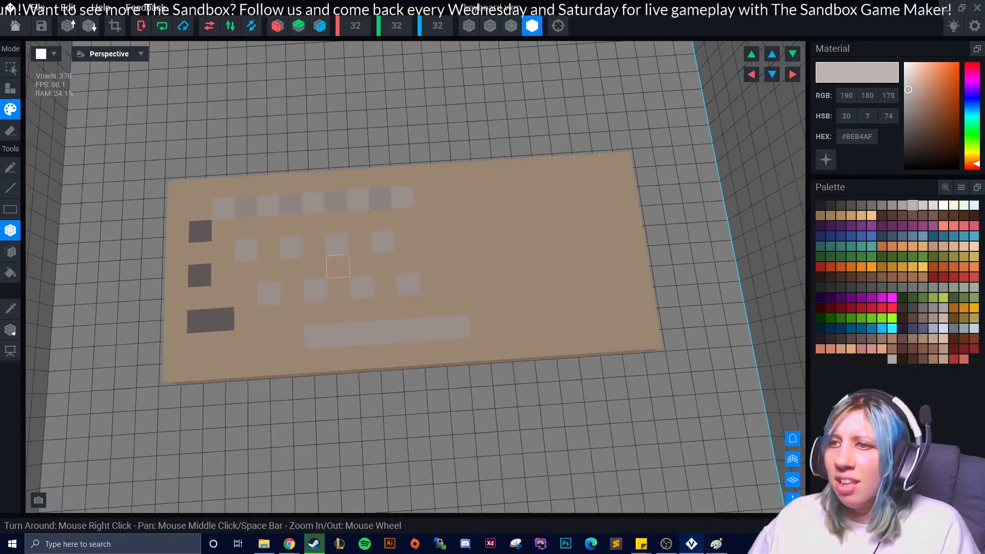
Sample #B2A5A0 from a darker back-row square and repaint the four keys in each of the two rows in front of it
{"action": "left_click", "coordinate": [11, 307]}
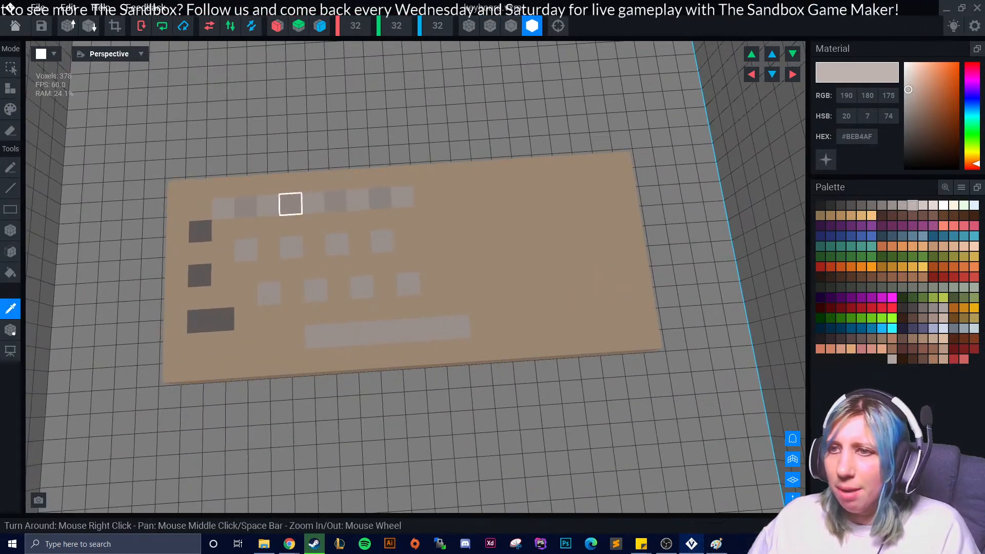
{"action": "left_click", "coordinate": [246, 206]}
{"action": "left_click", "coordinate": [245, 249]}
{"action": "left_click", "coordinate": [292, 247]}
{"action": "left_click", "coordinate": [337, 243]}
{"action": "left_click", "coordinate": [383, 241]}
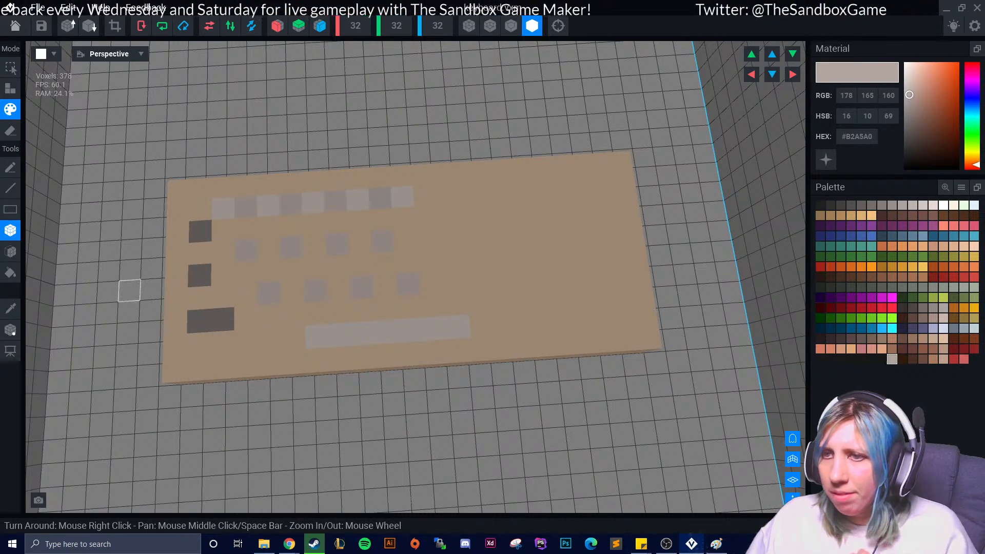
Recolor the beige keyboard base with #B2A5A0 using the Face tool
{"action": "left_click", "coordinate": [10, 251]}
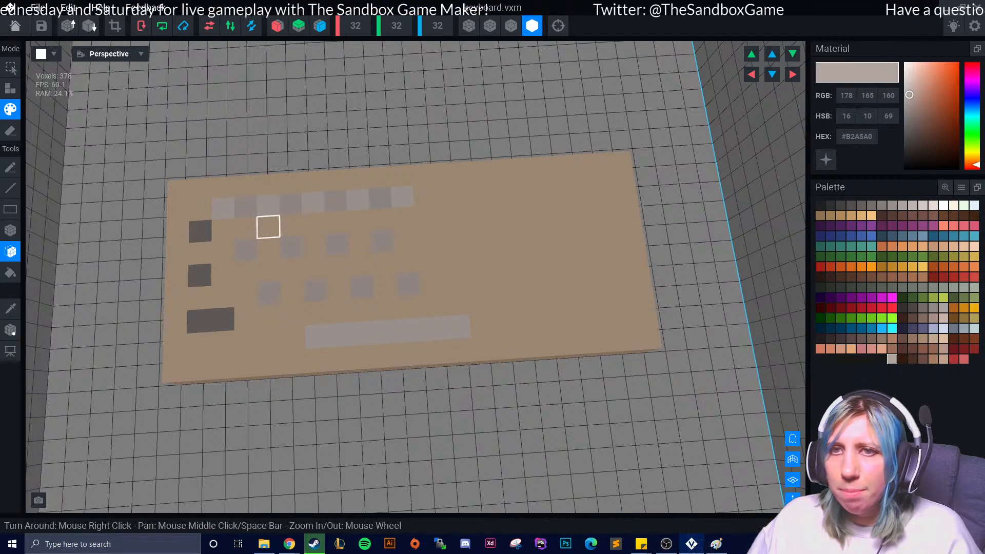
{"action": "right_click_drag", "start_coordinate": [392, 381], "coordinate": [526, 237]}
{"action": "right_click_drag", "start_coordinate": [456, 104], "coordinate": [347, 182]}
{"action": "scroll", "coordinate": [347, 183], "scroll_direction": "down", "scroll_amount": 2}
{"action": "middle_click_drag", "start_coordinate": [347, 182], "coordinate": [325, 319]}
Sample #BEB4AF from the first back-row key and paint four keys in the middle row and three in the front row, one voxel each
{"action": "left_click", "coordinate": [10, 309]}
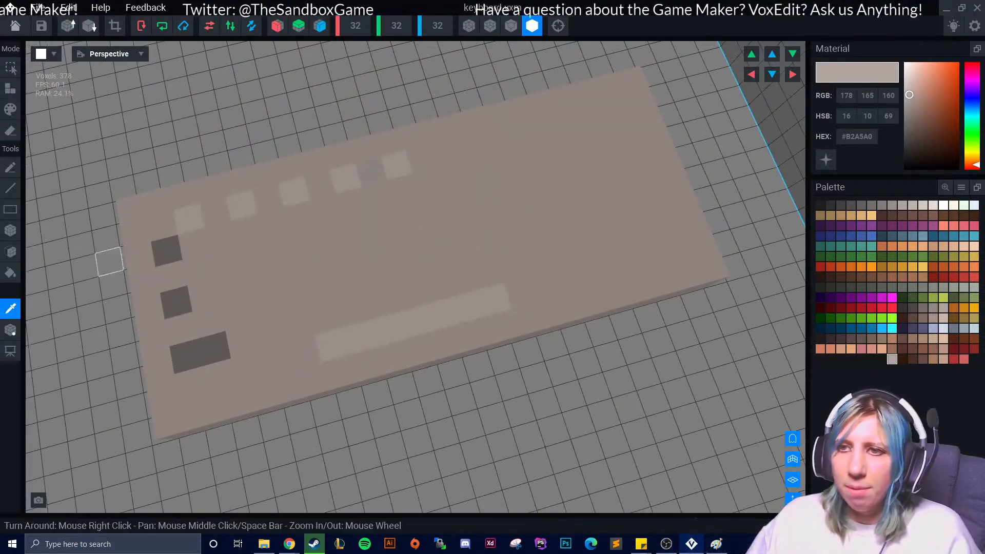
{"action": "left_click", "coordinate": [189, 219]}
{"action": "left_click", "coordinate": [225, 261]}
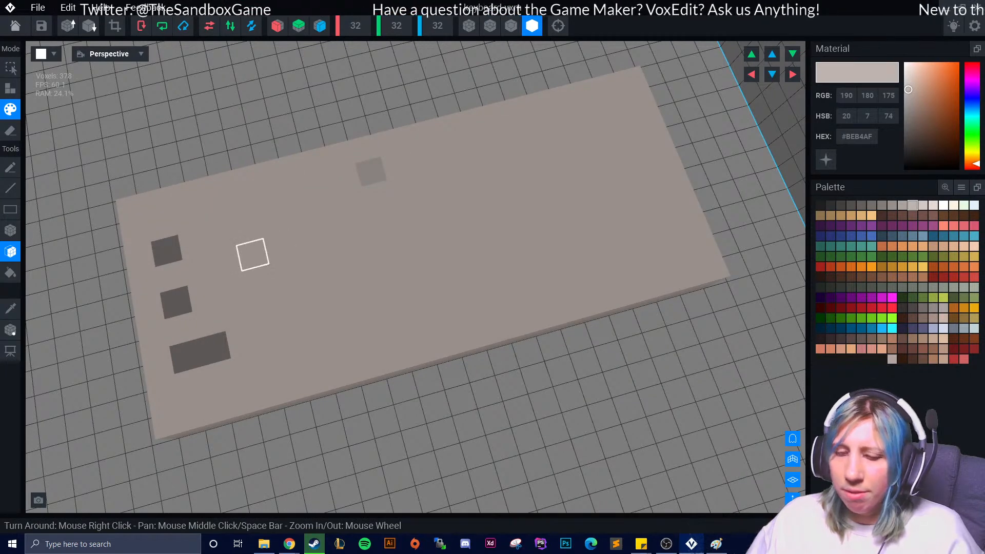
{"action": "key", "text": "ctrl+z"}
{"action": "left_click", "coordinate": [10, 230]}
{"action": "left_click", "coordinate": [226, 261]}
{"action": "left_click", "coordinate": [279, 247]}
{"action": "left_click", "coordinate": [332, 234]}
{"action": "left_click", "coordinate": [385, 219]}
{"action": "left_click", "coordinate": [264, 307]}
{"action": "left_click", "coordinate": [317, 293]}
{"action": "left_click", "coordinate": [370, 279]}
Raise the spacebar and the three front-row keys by one voxel with the Face tool
{"action": "right_click_drag", "start_coordinate": [434, 286], "coordinate": [387, 302]}
{"action": "right_click_drag", "start_coordinate": [364, 332], "coordinate": [84, 322]}
{"action": "left_click", "coordinate": [11, 251]}
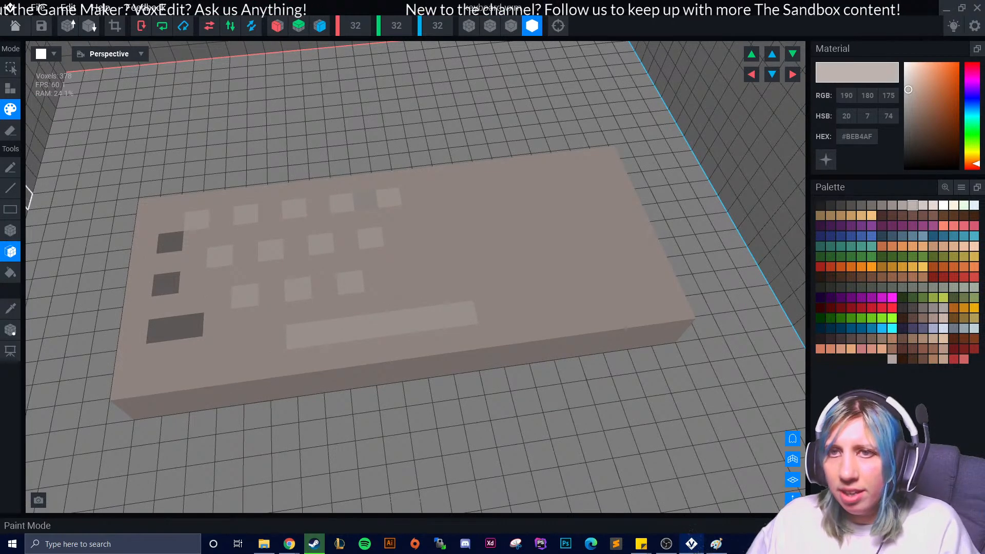
{"action": "left_click", "coordinate": [10, 89]}
{"action": "left_click", "coordinate": [381, 325]}
{"action": "right_click_drag", "start_coordinate": [332, 375], "coordinate": [267, 379]}
{"action": "left_click", "coordinate": [249, 304]}
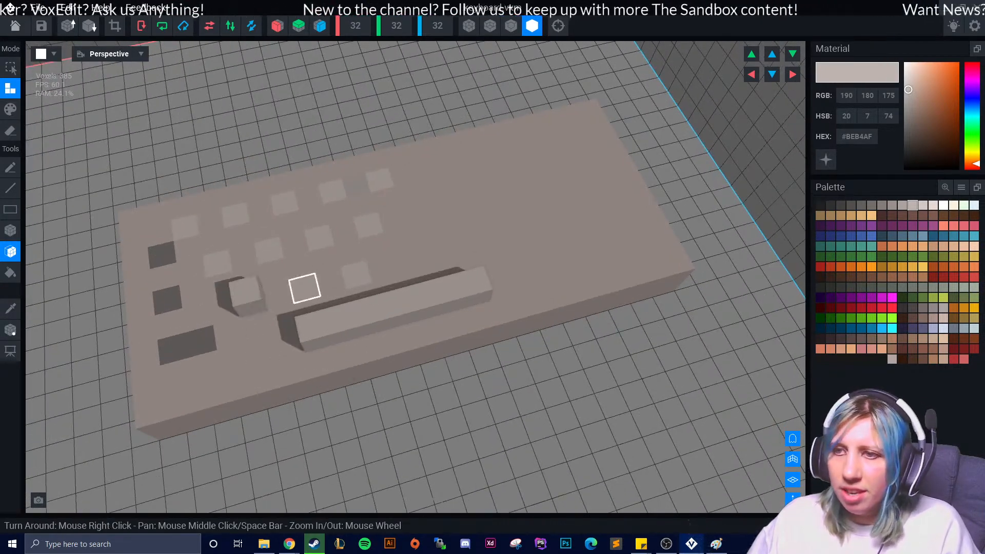
{"action": "left_click", "coordinate": [304, 289]}
{"action": "left_click", "coordinate": [357, 277]}
Raise the four light keys of the middle row and the five light keys of the back row by one voxel
{"action": "left_click", "coordinate": [371, 228]}
{"action": "left_click", "coordinate": [318, 239]}
{"action": "left_click", "coordinate": [331, 191]}
{"action": "left_click", "coordinate": [380, 180]}
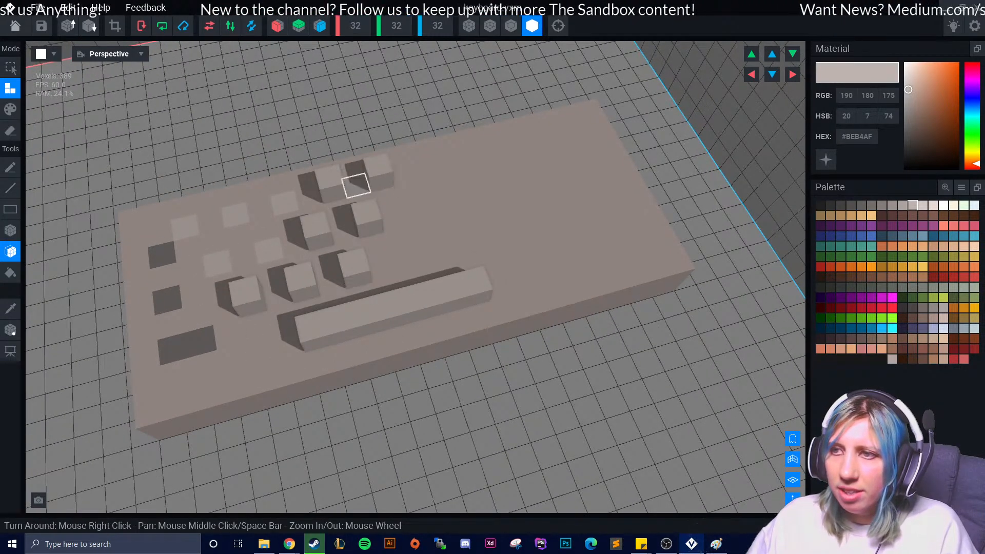
{"action": "left_click", "coordinate": [284, 203]}
{"action": "left_click", "coordinate": [235, 215]}
{"action": "left_click", "coordinate": [269, 251]}
{"action": "left_click", "coordinate": [218, 261]}
{"action": "left_click", "coordinate": [185, 226]}
Sample #746E6B from the dark two-voxel key and raise the three dark keys at the keyboard's left end by one voxel
{"action": "right_click_drag", "start_coordinate": [295, 244], "coordinate": [356, 292]}
{"action": "left_click", "coordinate": [355, 293]}
{"action": "right_click_drag", "start_coordinate": [114, 279], "coordinate": [188, 270]}
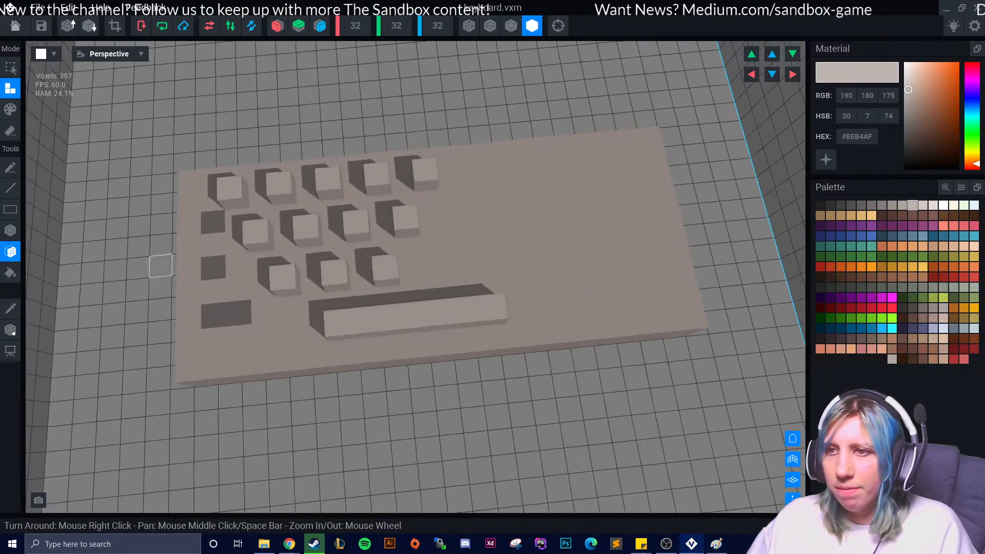
{"action": "left_click", "coordinate": [11, 308]}
{"action": "left_click", "coordinate": [238, 312]}
{"action": "left_click", "coordinate": [235, 311]}
{"action": "left_click", "coordinate": [214, 267]}
{"action": "left_click", "coordinate": [213, 223]}
Sample #BEB4AF from a light key and extend the rows with one back-row, one middle-row and two front-row single-voxel keys
{"action": "right_click_drag", "start_coordinate": [183, 307], "coordinate": [153, 287]}
{"action": "left_click", "coordinate": [11, 230]}
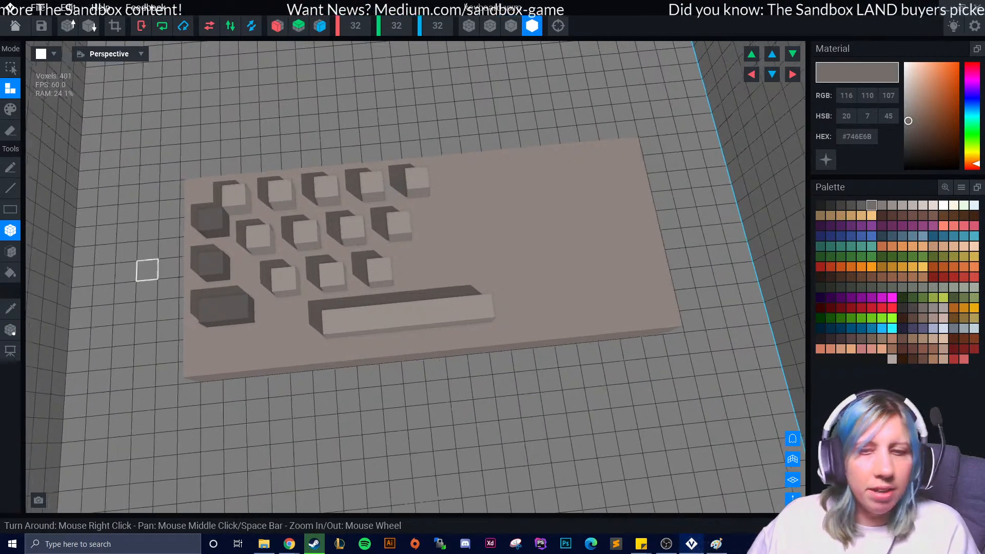
{"action": "middle_click_drag", "start_coordinate": [151, 269], "coordinate": [156, 260]}
{"action": "right_click_drag", "start_coordinate": [268, 314], "coordinate": [269, 299]}
{"action": "left_click", "coordinate": [10, 308]}
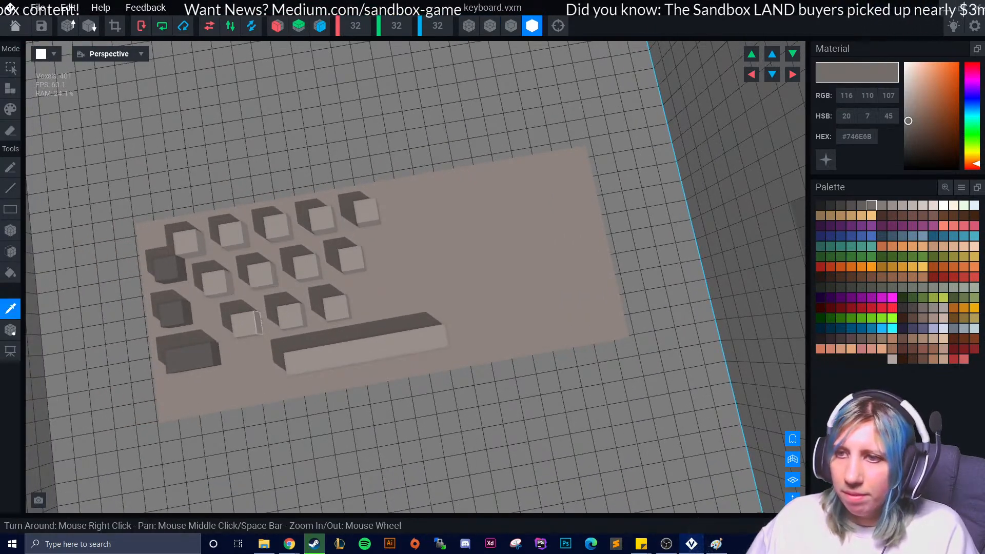
{"action": "left_click", "coordinate": [247, 304]}
{"action": "right_click_drag", "start_coordinate": [359, 281], "coordinate": [422, 275]}
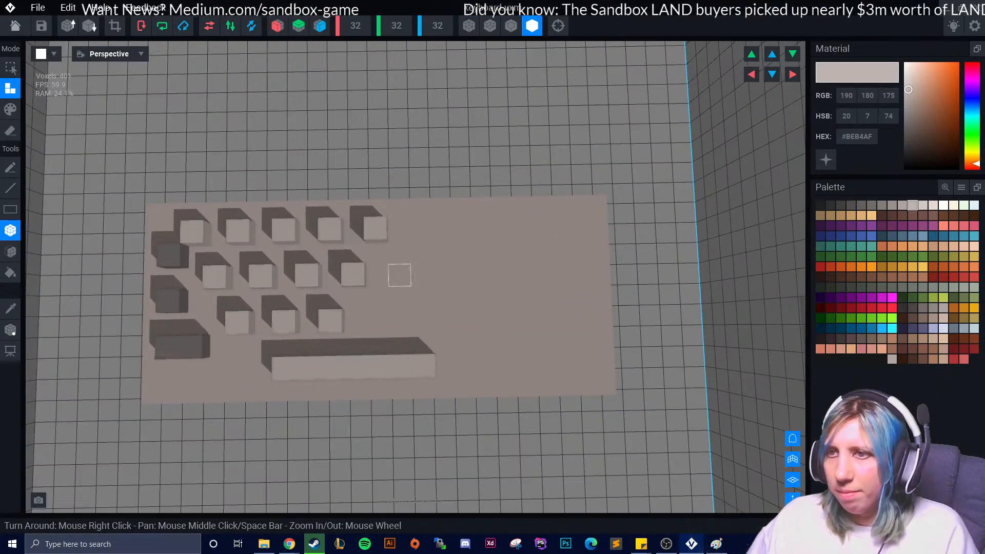
{"action": "left_click", "coordinate": [399, 275]}
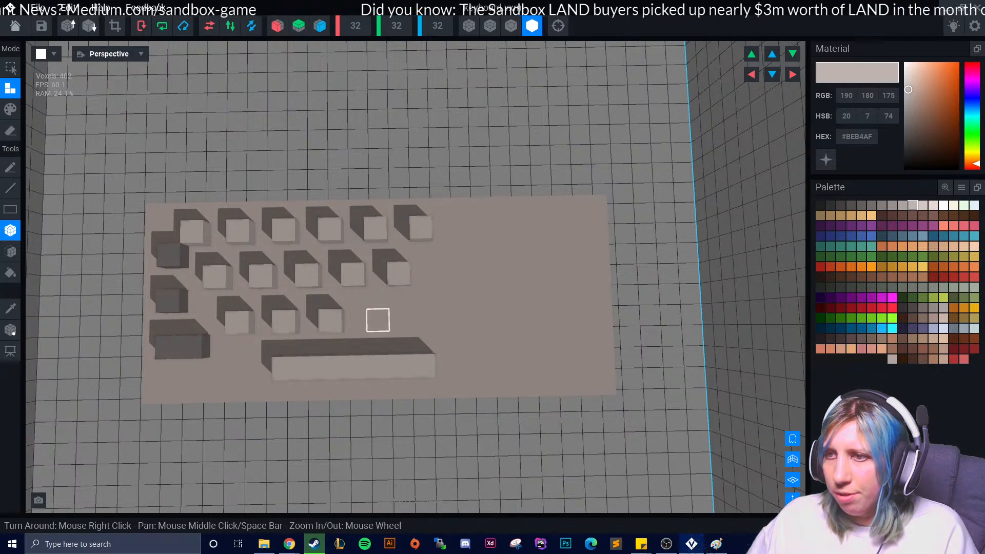
{"action": "left_click", "coordinate": [378, 318]}
{"action": "left_click", "coordinate": [422, 319]}
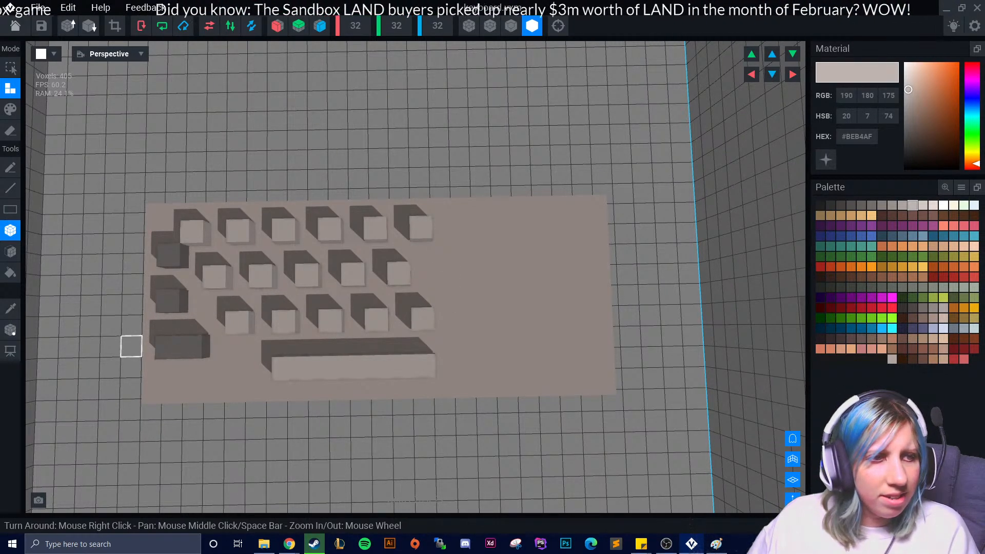
Sample #746E6B from the dark two-voxel key and add a two-voxel key beside the spacebar and a single key ending the front row
{"action": "left_click", "coordinate": [11, 308]}
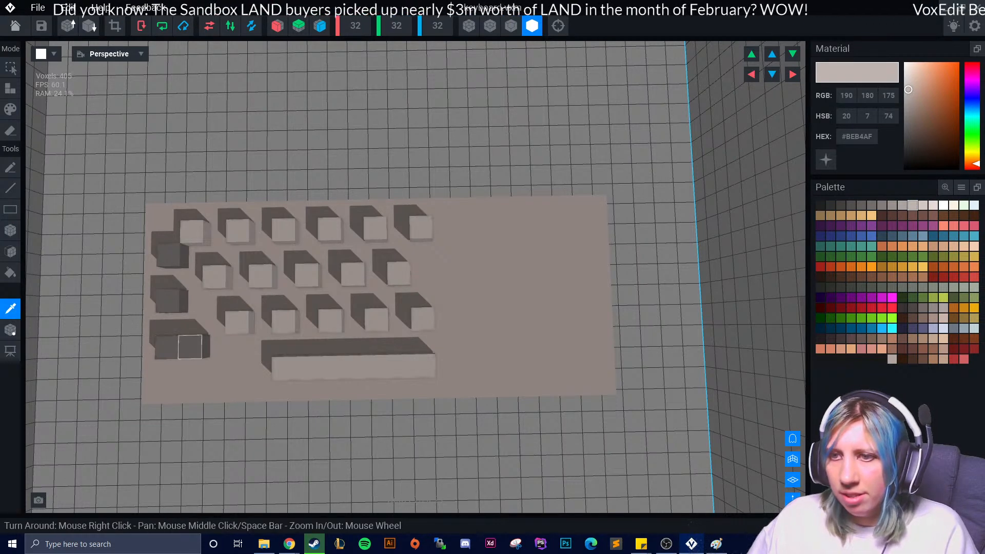
{"action": "left_click", "coordinate": [190, 346]}
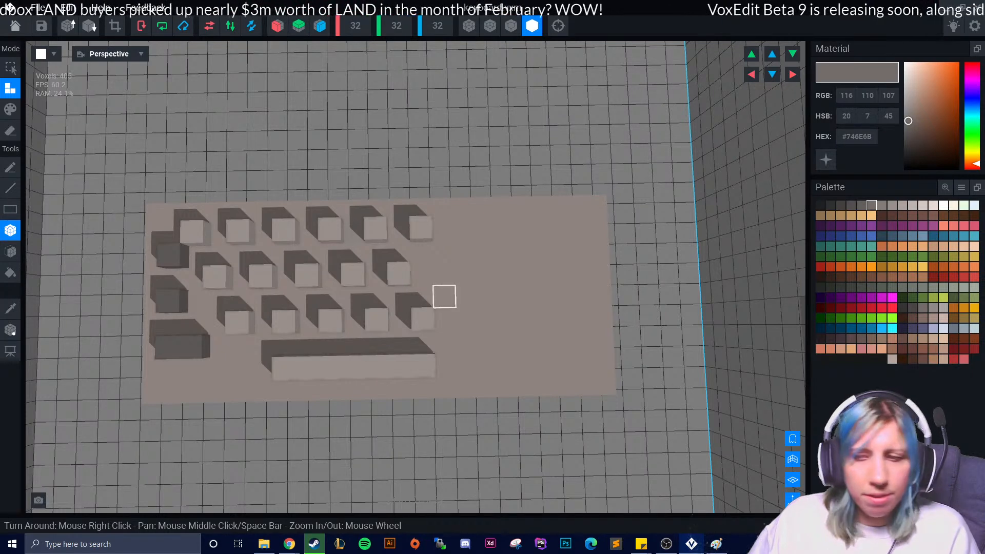
{"action": "mouse_move", "coordinate": [469, 364]}
{"action": "left_mouse_down"}
{"action": "mouse_move", "coordinate": [495, 364]}
{"action": "mouse_move", "coordinate": [467, 318]}
{"action": "left_mouse_up"}
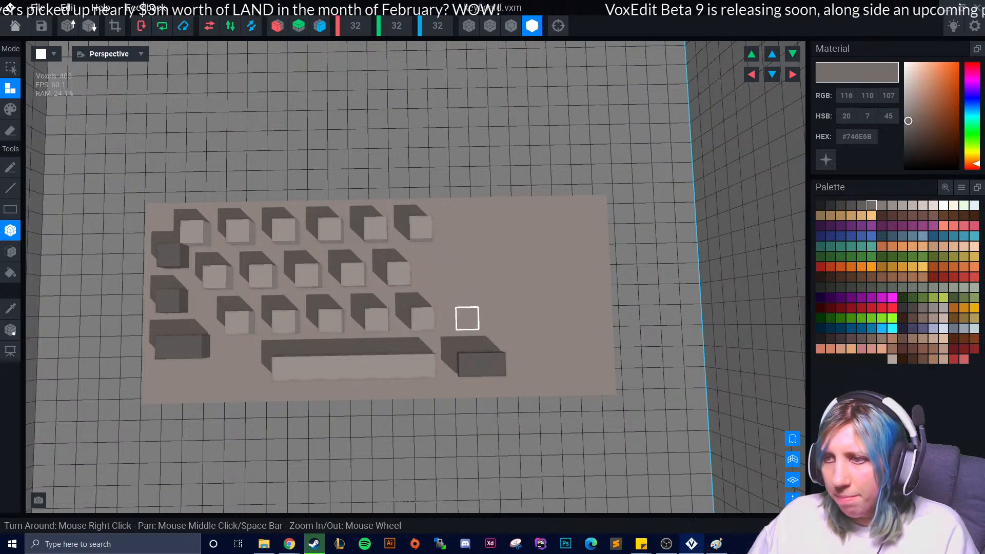
{"action": "left_click", "coordinate": [467, 318]}
Add dark two-voxel keys at the ends of the middle and back rows, extending the middle one into an L-shaped Enter key
{"action": "left_click_drag", "start_coordinate": [444, 273], "coordinate": [467, 273]}
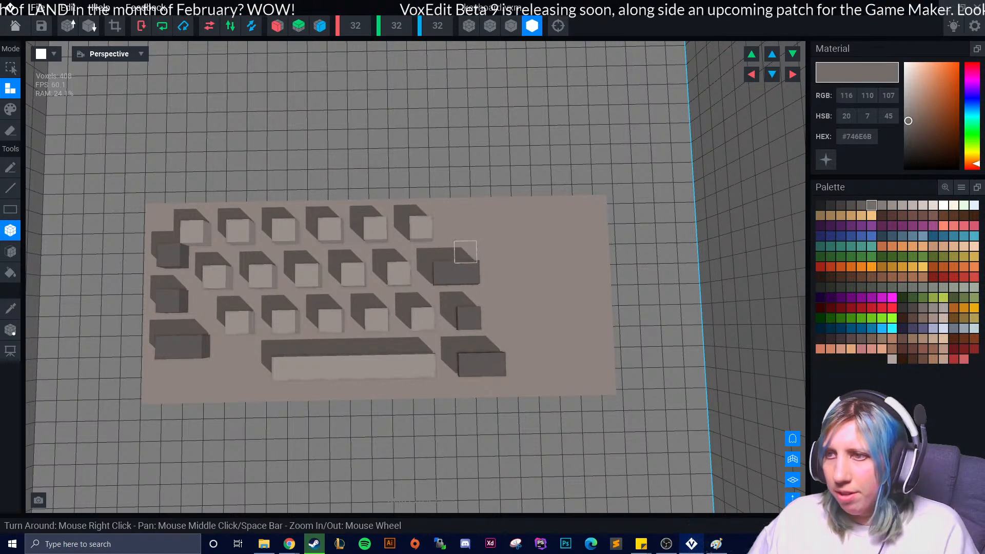
{"action": "left_click_drag", "start_coordinate": [465, 230], "coordinate": [488, 230]}
{"action": "left_click_drag", "start_coordinate": [490, 273], "coordinate": [491, 296]}
Build a four-voxel inverted-T arrow key cluster in #746E6B near the front of the base's empty right end
{"action": "scroll", "coordinate": [569, 384], "scroll_direction": "down", "scroll_amount": 5}
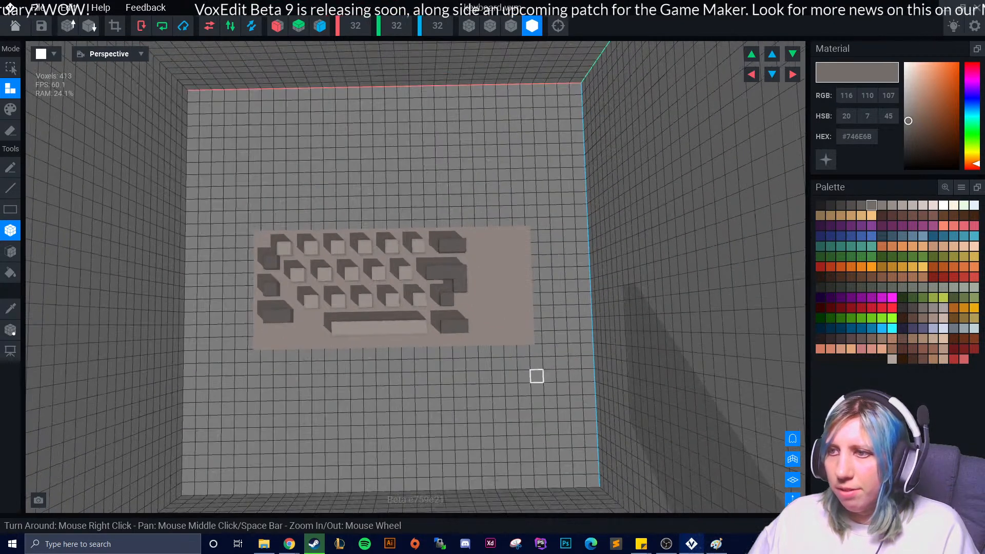
{"action": "scroll", "coordinate": [444, 303], "scroll_direction": "up", "scroll_amount": 4}
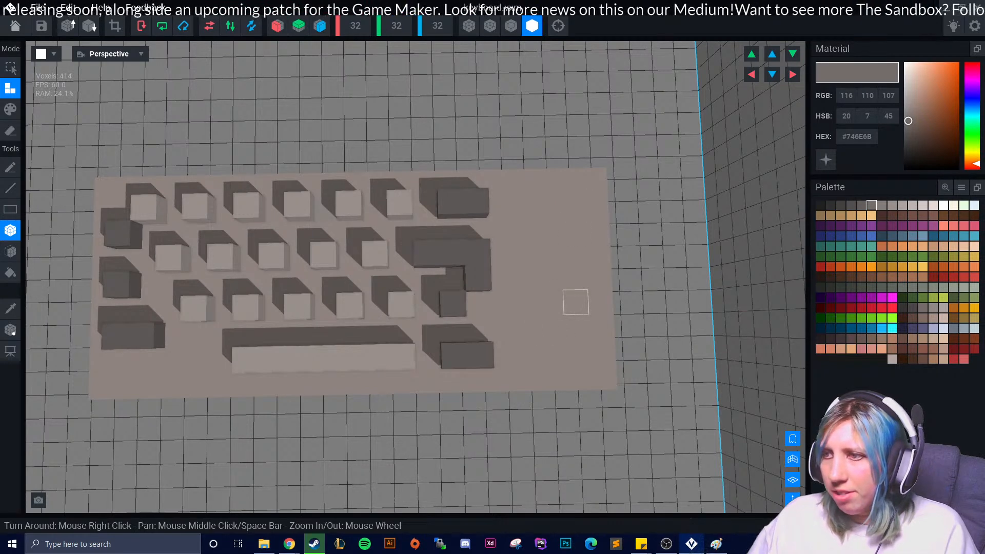
{"action": "left_click", "coordinate": [549, 302]}
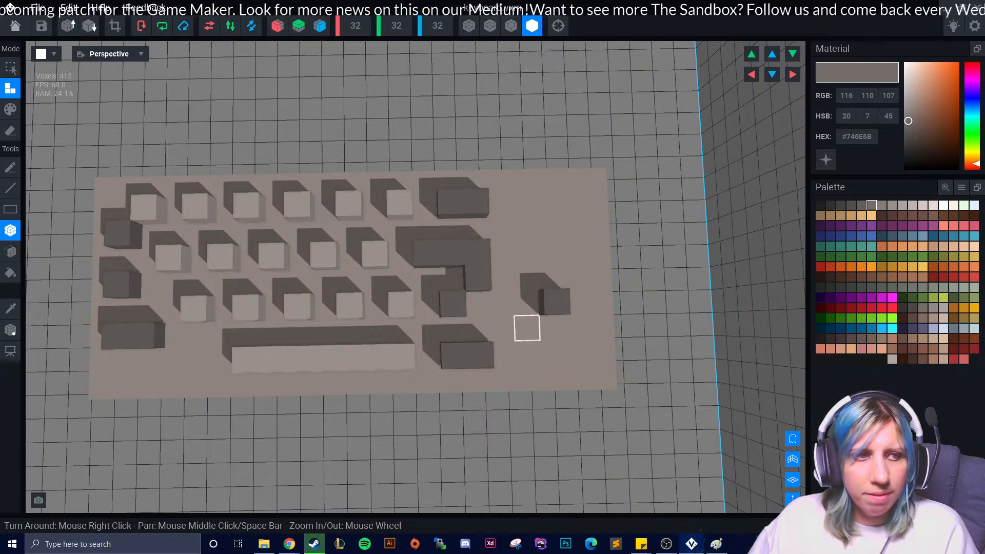
{"action": "left_click", "coordinate": [527, 328]}
{"action": "left_click", "coordinate": [579, 327]}
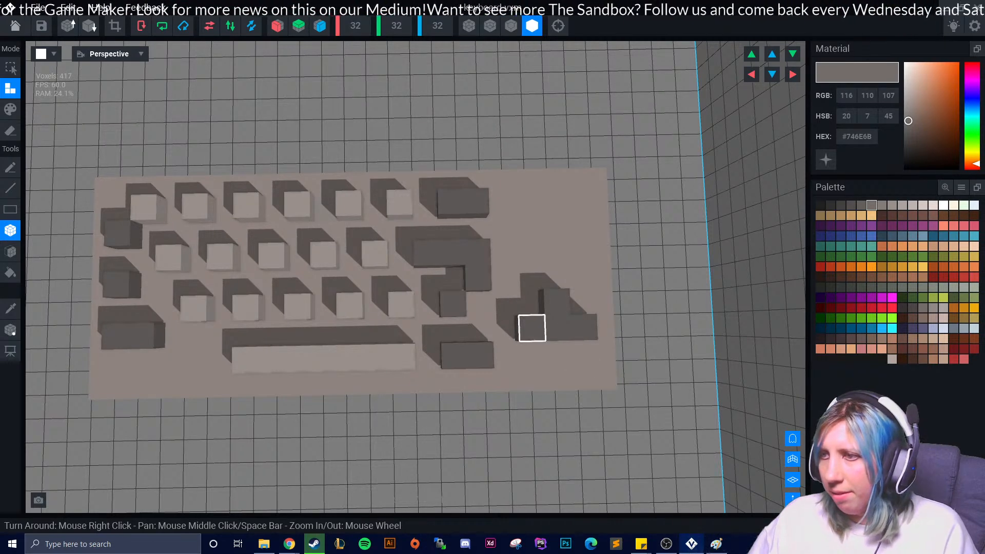
Add a single key beyond the back row's dark two-voxel key and repaint it with #BEB4AF sampled from a light key
{"action": "middle_click_drag", "start_coordinate": [523, 228], "coordinate": [513, 270]}
{"action": "left_click", "coordinate": [513, 246]}
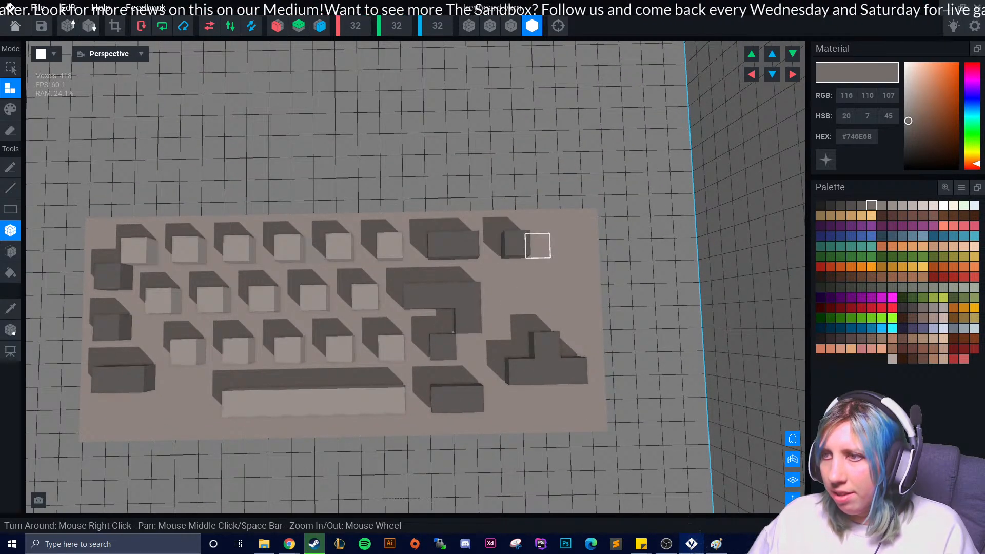
{"action": "left_click", "coordinate": [11, 308]}
{"action": "left_click", "coordinate": [163, 300]}
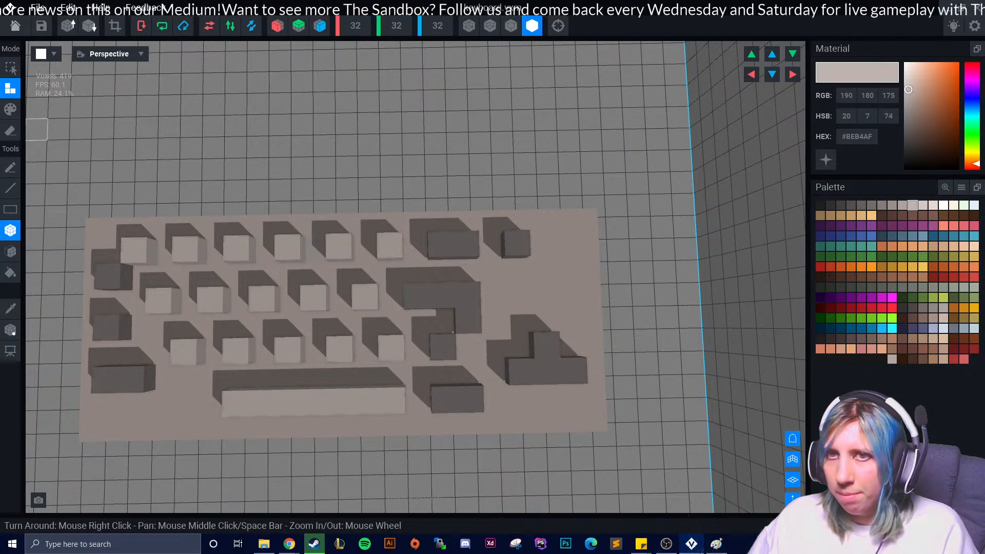
{"action": "left_click", "coordinate": [11, 109]}
{"action": "left_click", "coordinate": [516, 241]}
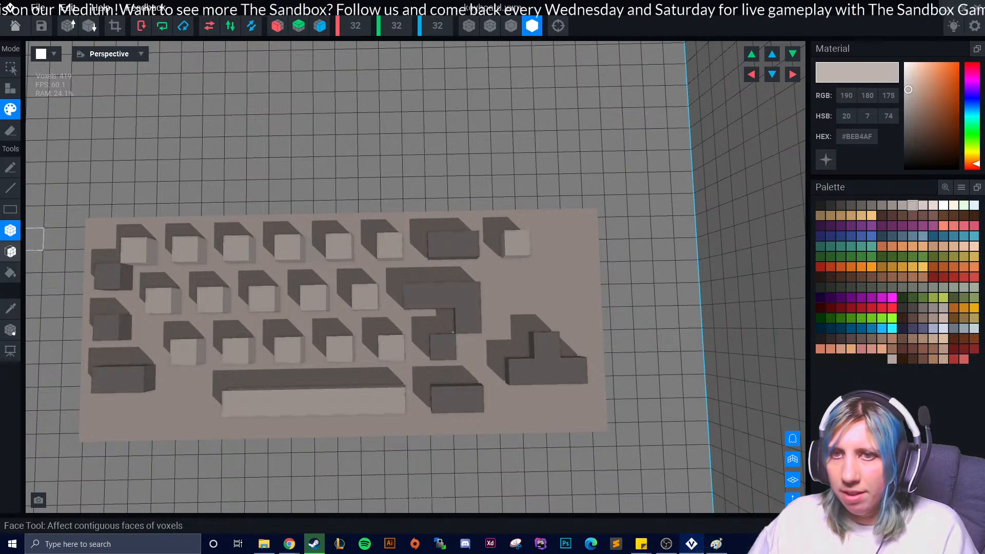
{"action": "left_click", "coordinate": [10, 251]}
{"action": "left_click", "coordinate": [562, 246]}
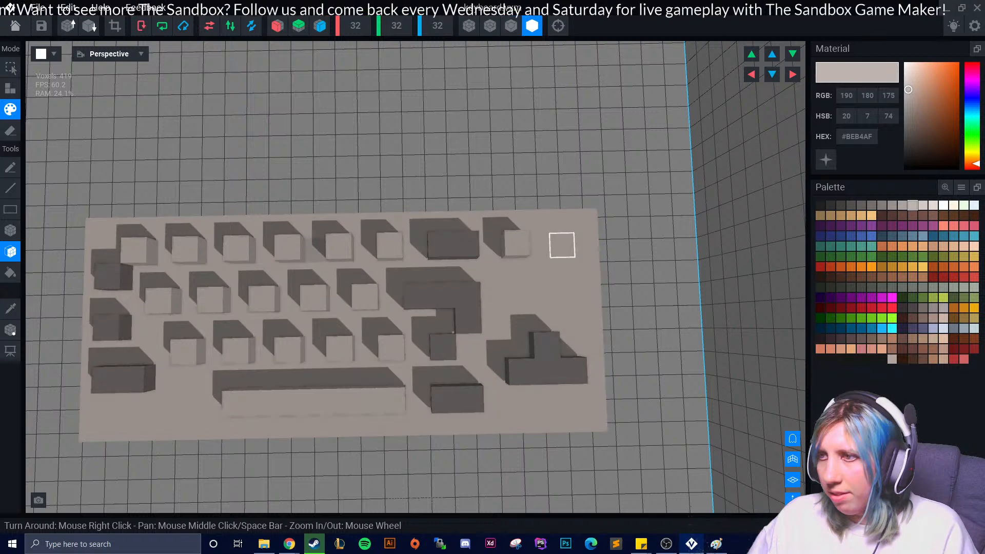
{"action": "key", "text": "ctrl+z"}
Add three more single #BEB4AF keys to complete a spaced two-by-two block above the arrow keys
{"action": "left_click", "coordinate": [10, 230]}
{"action": "left_click", "coordinate": [11, 89]}
{"action": "left_click", "coordinate": [563, 245]}
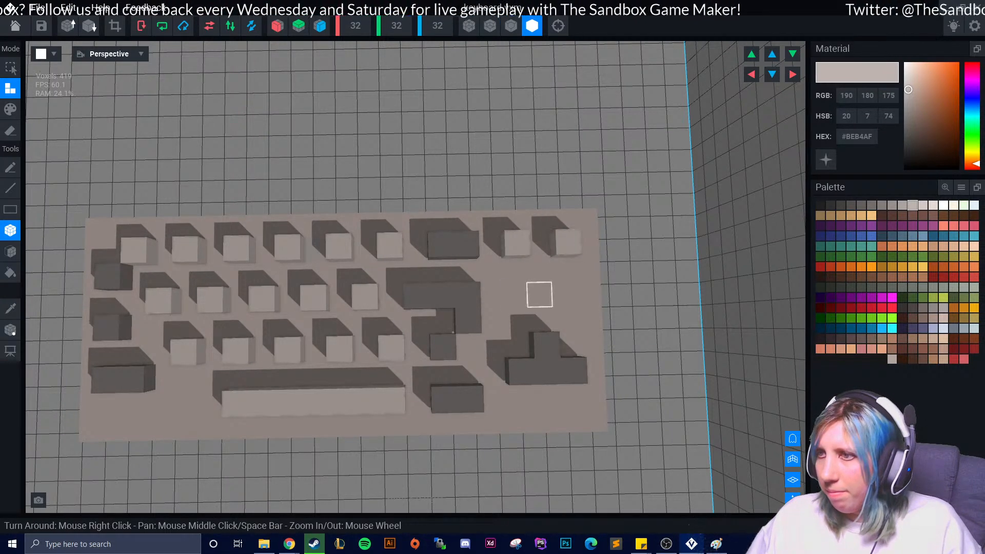
{"action": "left_click", "coordinate": [514, 296]}
{"action": "left_click", "coordinate": [564, 294]}
Examine the raised keyboard keys from several angles and distances
{"action": "right_click_drag", "start_coordinate": [566, 344], "coordinate": [802, 417]}
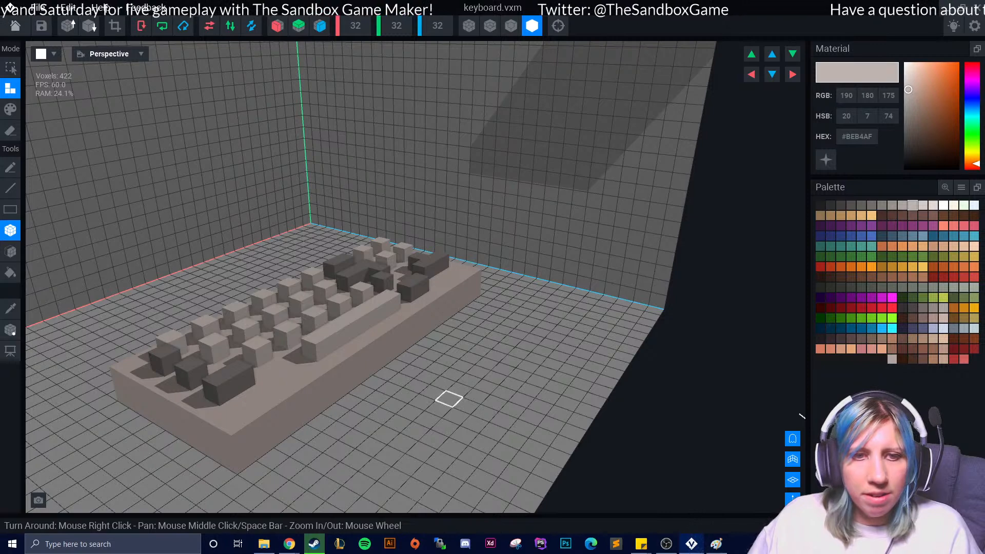
{"action": "right_click_drag", "start_coordinate": [801, 417], "coordinate": [728, 354]}
{"action": "scroll", "coordinate": [153, 246], "scroll_direction": "up", "scroll_amount": 3}
{"action": "middle_click_drag", "start_coordinate": [231, 345], "coordinate": [407, 235]}
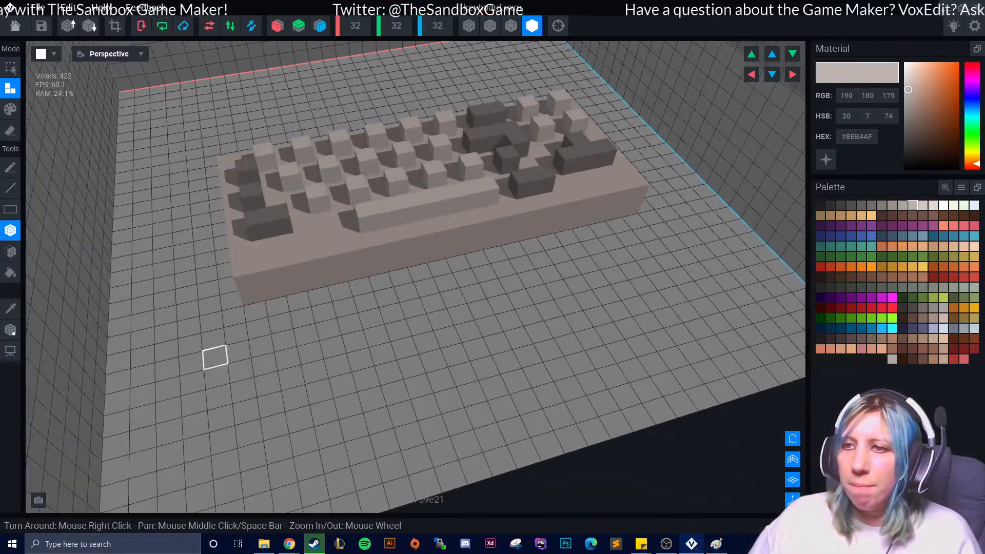
{"action": "scroll", "coordinate": [374, 249], "scroll_direction": "down", "scroll_amount": 2}
{"action": "scroll", "coordinate": [314, 260], "scroll_direction": "up", "scroll_amount": 2}
{"action": "right_click_drag", "start_coordinate": [325, 292], "coordinate": [458, 329]}
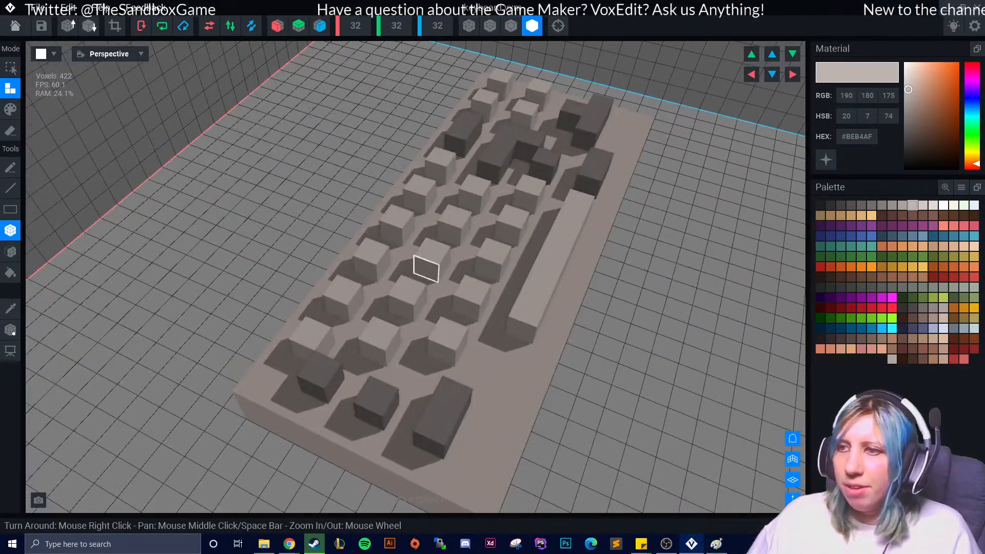
{"action": "mouse_move", "coordinate": [433, 248]}
{"action": "right_mouse_down"}
{"action": "mouse_move", "coordinate": [418, 279]}
{"action": "mouse_move", "coordinate": [435, 260]}
{"action": "right_mouse_up"}
Add a large rectangular block behind the keyboard, undoing the first oversized one, and put a smaller raised slab on its front face
{"action": "mouse_move", "coordinate": [233, 117]}
{"action": "left_mouse_down"}
{"action": "mouse_move", "coordinate": [276, 159]}
{"action": "mouse_move", "coordinate": [448, 225]}
{"action": "mouse_move", "coordinate": [396, 293]}
{"action": "left_mouse_up"}
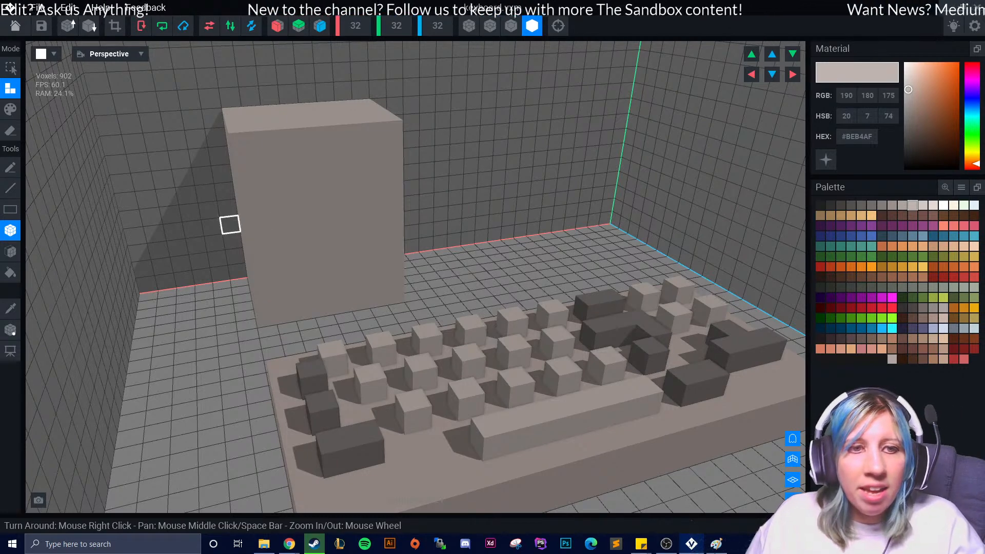
{"action": "key", "text": "ctrl+z"}
{"action": "left_click_drag", "start_coordinate": [278, 151], "coordinate": [380, 312]}
{"action": "left_click_drag", "start_coordinate": [318, 206], "coordinate": [361, 278]}
{"action": "right_click_drag", "start_coordinate": [352, 272], "coordinate": [447, 218]}
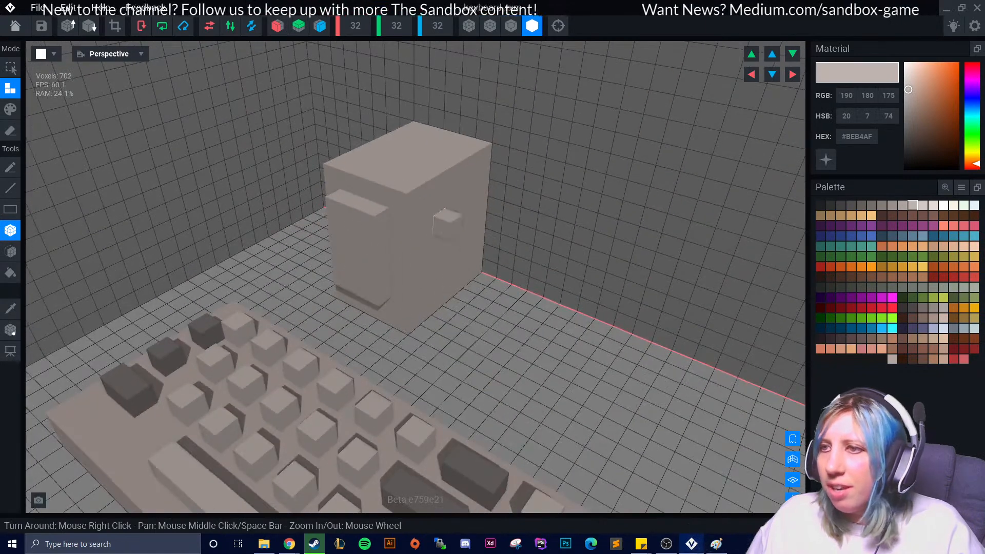
Add scattered single voxels to the block's side and a small strip and bumps on its top
{"action": "left_click", "coordinate": [437, 272]}
{"action": "left_click", "coordinate": [478, 270]}
{"action": "left_click", "coordinate": [473, 214]}
{"action": "mouse_move", "coordinate": [391, 137]}
{"action": "left_mouse_down"}
{"action": "mouse_move", "coordinate": [411, 153]}
{"action": "mouse_move", "coordinate": [398, 158]}
{"action": "left_mouse_up"}
{"action": "left_click", "coordinate": [419, 178]}
{"action": "left_click", "coordinate": [428, 170]}
{"action": "left_click", "coordinate": [436, 160]}
{"action": "left_click", "coordinate": [469, 149]}
{"action": "left_click", "coordinate": [477, 142]}
{"action": "left_click", "coordinate": [486, 135]}
Add more projecting voxels to the opposite side of the block behind the keyboard
{"action": "right_click_drag", "start_coordinate": [487, 136], "coordinate": [621, 134]}
{"action": "left_click", "coordinate": [468, 199]}
{"action": "mouse_move", "coordinate": [446, 238]}
{"action": "right_mouse_down"}
{"action": "mouse_move", "coordinate": [430, 239]}
{"action": "mouse_move", "coordinate": [471, 271]}
{"action": "mouse_move", "coordinate": [456, 243]}
{"action": "right_mouse_up"}
{"action": "left_click", "coordinate": [430, 245]}
{"action": "left_click", "coordinate": [431, 246]}
{"action": "left_click", "coordinate": [432, 252]}
{"action": "left_click", "coordinate": [457, 283]}
{"action": "left_click", "coordinate": [438, 294]}
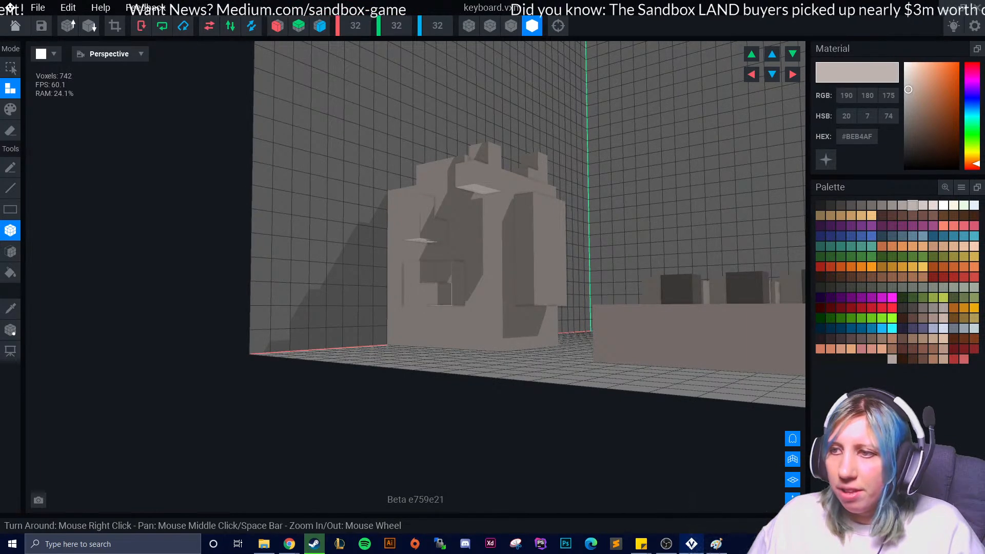
Add further projecting voxels low on the side of the block behind the keyboard
{"action": "left_click", "coordinate": [473, 316]}
{"action": "left_click_drag", "start_coordinate": [457, 338], "coordinate": [425, 316]}
{"action": "right_click_drag", "start_coordinate": [425, 316], "coordinate": [468, 250]}
{"action": "mouse_move", "coordinate": [490, 294]}
{"action": "right_mouse_down"}
{"action": "mouse_move", "coordinate": [462, 283]}
{"action": "mouse_move", "coordinate": [521, 274]}
{"action": "right_mouse_up"}
Turn on the edge display and erase the whole practice block behind the keyboard, face layer by face layer
{"action": "left_click", "coordinate": [511, 25]}
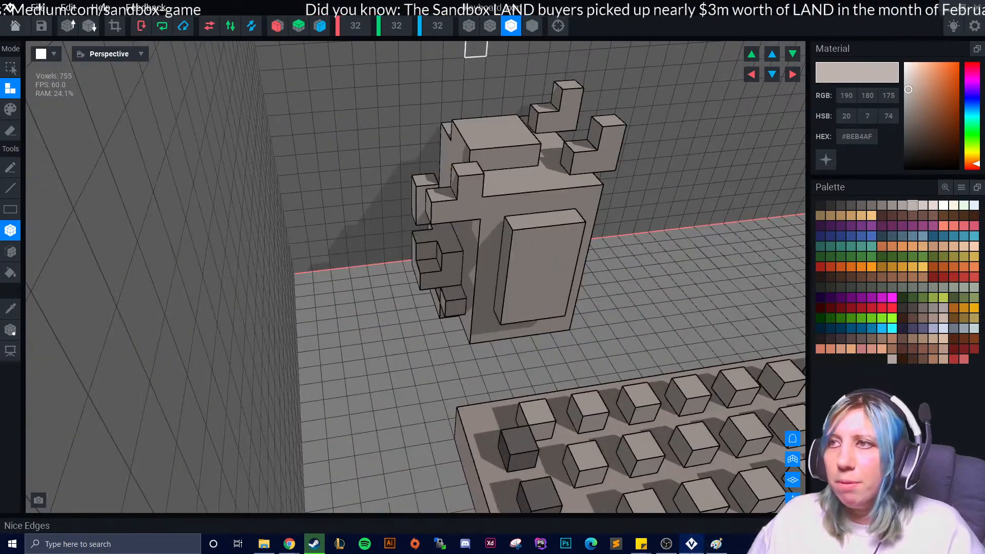
{"action": "left_click", "coordinate": [10, 251]}
{"action": "left_click", "coordinate": [11, 131]}
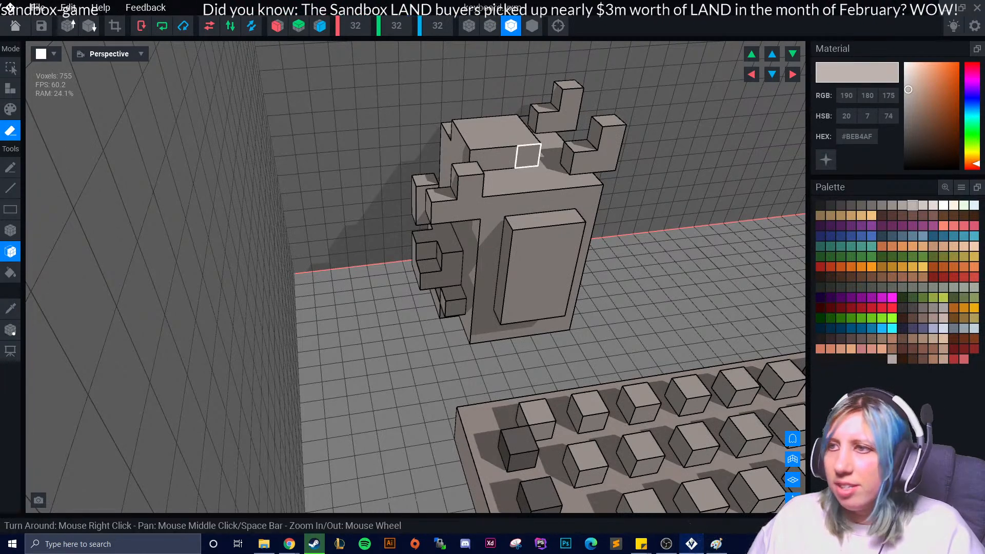
{"action": "left_click", "coordinate": [536, 206]}
{"action": "left_click", "coordinate": [534, 229]}
{"action": "left_click", "coordinate": [526, 280]}
{"action": "left_click", "coordinate": [523, 282]}
{"action": "left_click", "coordinate": [525, 256]}
{"action": "left_click", "coordinate": [527, 220]}
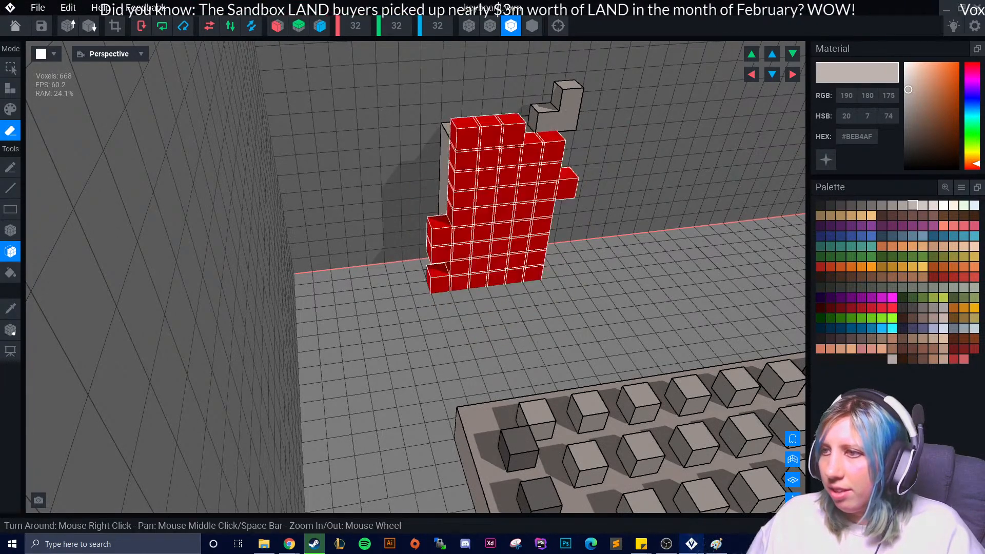
{"action": "left_click", "coordinate": [531, 179]}
{"action": "left_click", "coordinate": [538, 129]}
{"action": "left_click", "coordinate": [501, 211]}
Crop the modelling volume to fit the keyboard
{"action": "scroll", "coordinate": [477, 273], "scroll_direction": "down", "scroll_amount": 5}
{"action": "middle_click_drag", "start_coordinate": [464, 280], "coordinate": [384, 220]}
{"action": "scroll", "coordinate": [390, 247], "scroll_direction": "down", "scroll_amount": 3}
{"action": "right_click_drag", "start_coordinate": [460, 322], "coordinate": [469, 327]}
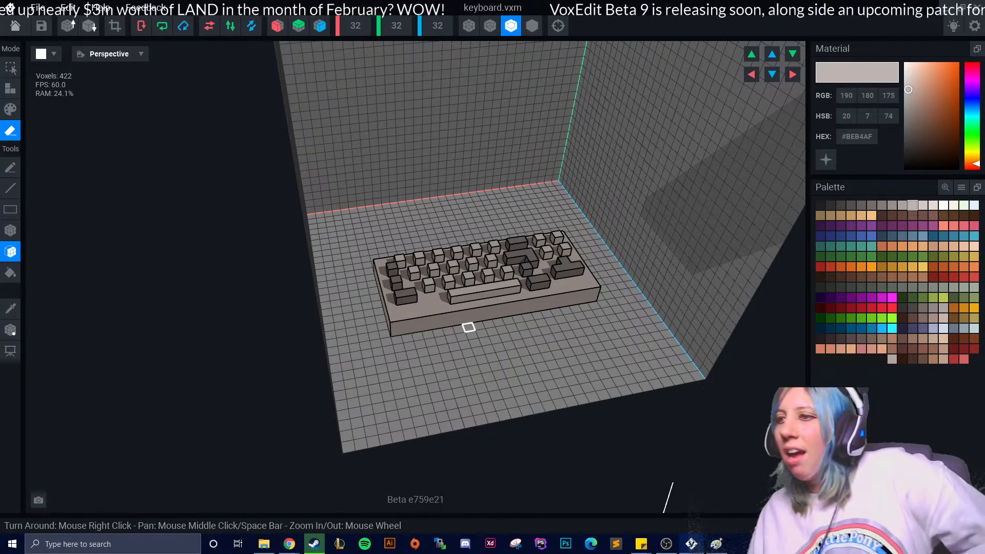
{"action": "scroll", "coordinate": [469, 328], "scroll_direction": "up", "scroll_amount": 3}
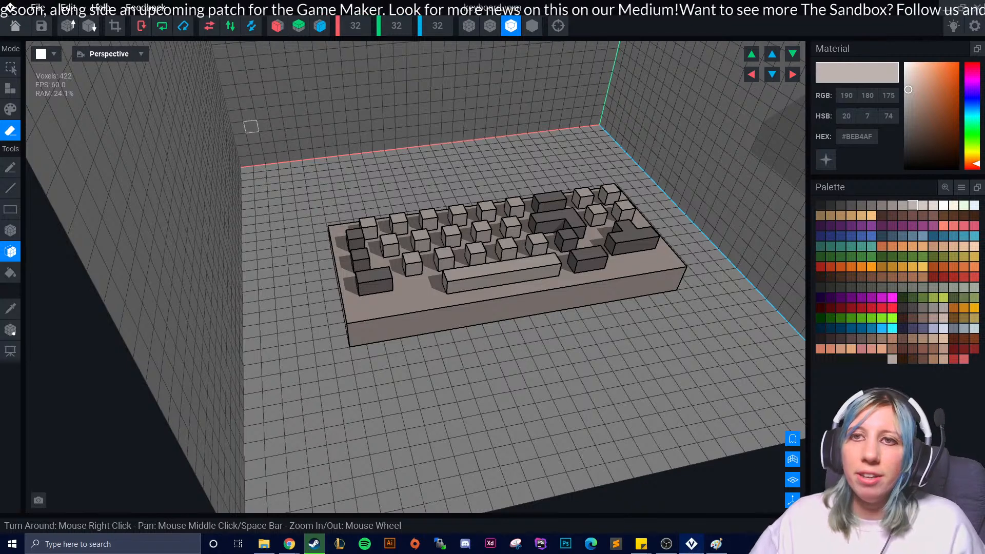
{"action": "left_click", "coordinate": [115, 26]}
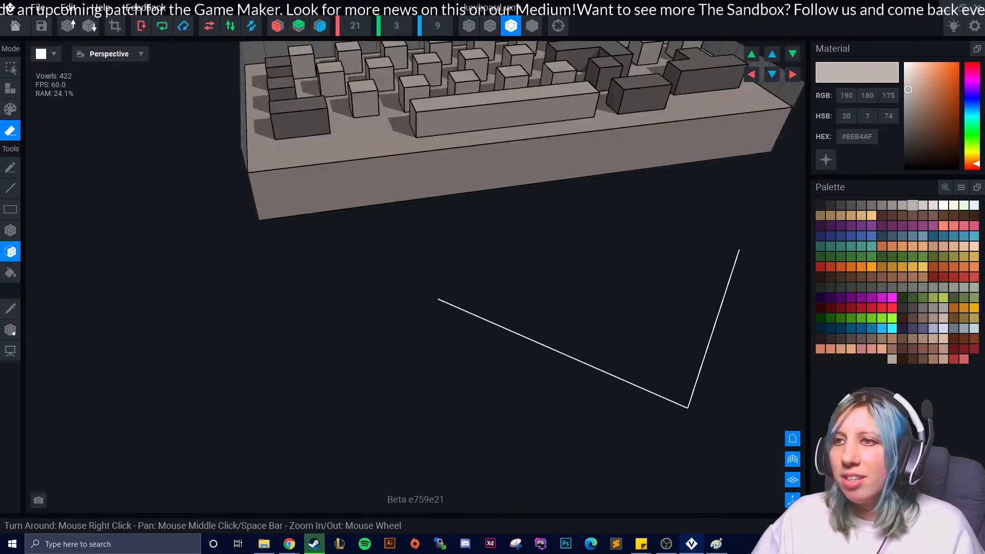
Shift the keyboard's pivot point along its depth and its length towards the model's centre
{"action": "scroll", "coordinate": [462, 205], "scroll_direction": "down", "scroll_amount": 5}
{"action": "left_click", "coordinate": [10, 330]}
{"action": "right_click_drag", "start_coordinate": [457, 320], "coordinate": [538, 321]}
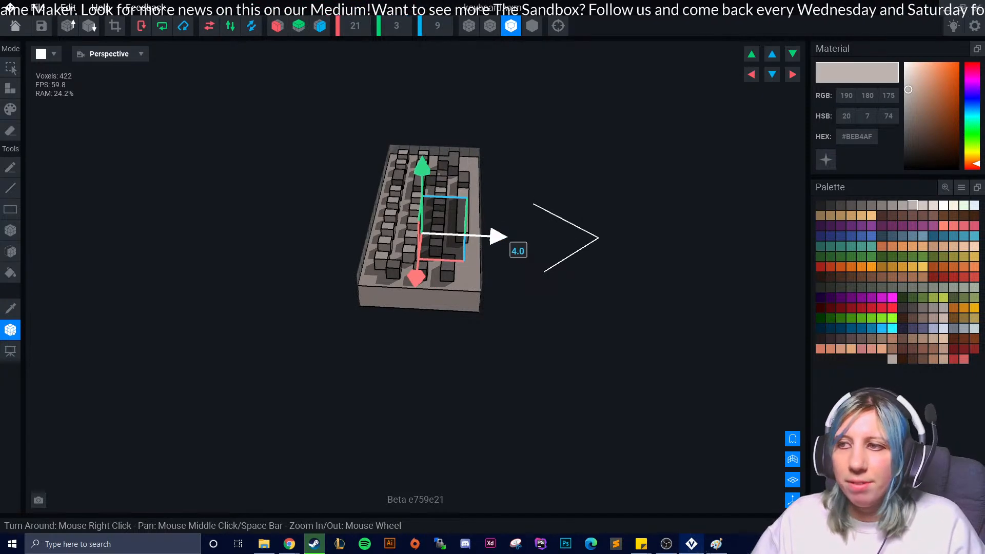
{"action": "left_click_drag", "start_coordinate": [498, 236], "coordinate": [505, 236]}
{"action": "right_click_drag", "start_coordinate": [503, 311], "coordinate": [426, 297]}
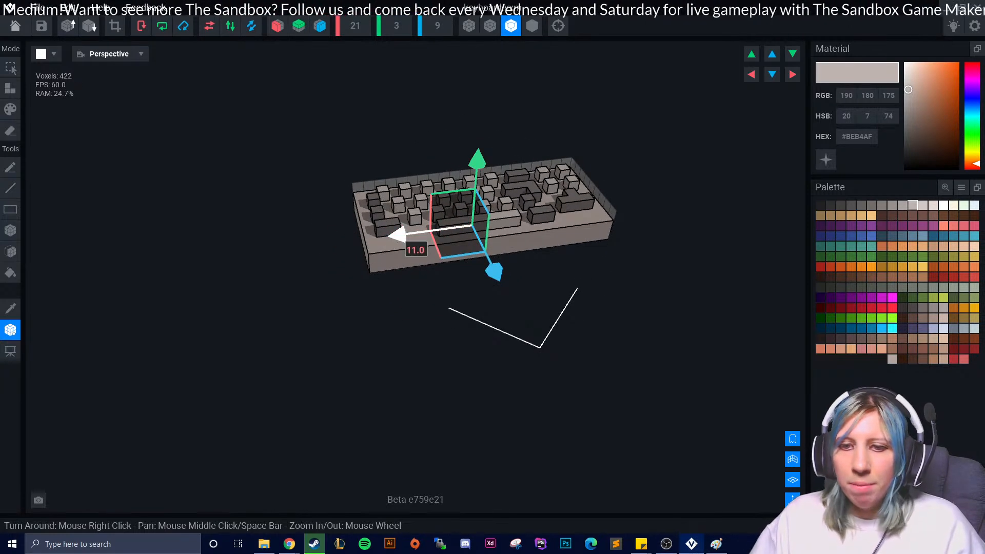
{"action": "left_click_drag", "start_coordinate": [398, 235], "coordinate": [392, 235]}
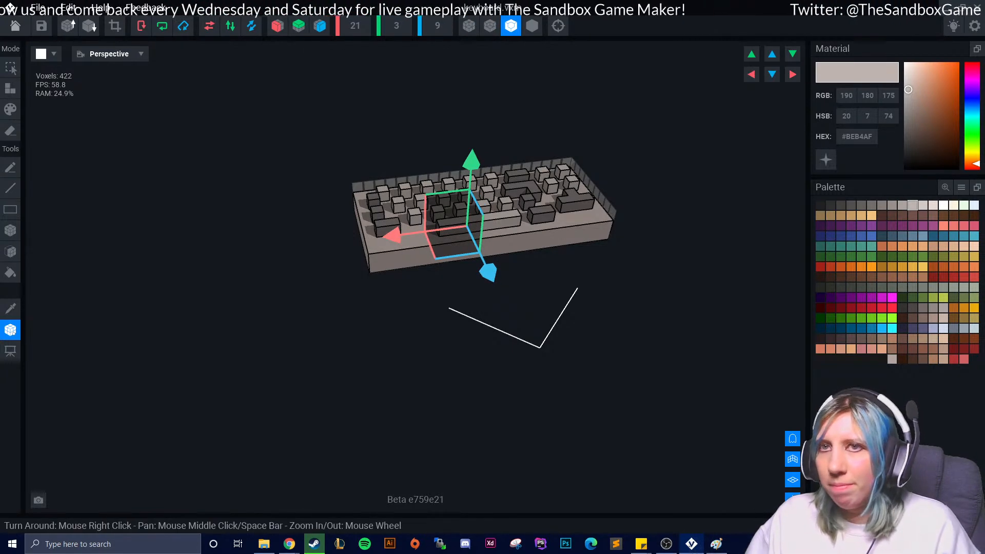
Save keyboard.vxm and open computer desk.vxr in the Animator
{"action": "left_click", "coordinate": [15, 26]}
{"action": "left_click", "coordinate": [401, 197]}
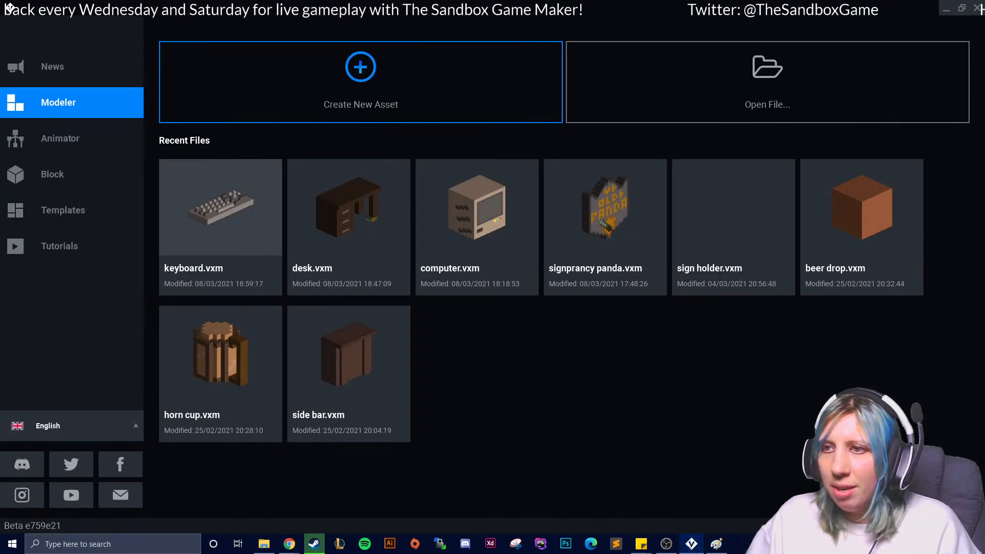
{"action": "left_click", "coordinate": [72, 138]}
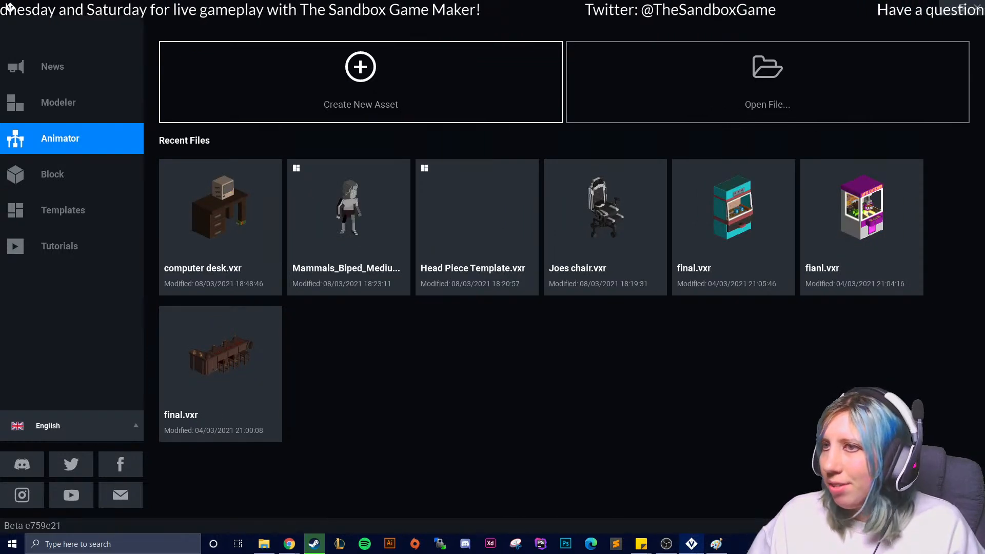
{"action": "left_click", "coordinate": [221, 216]}
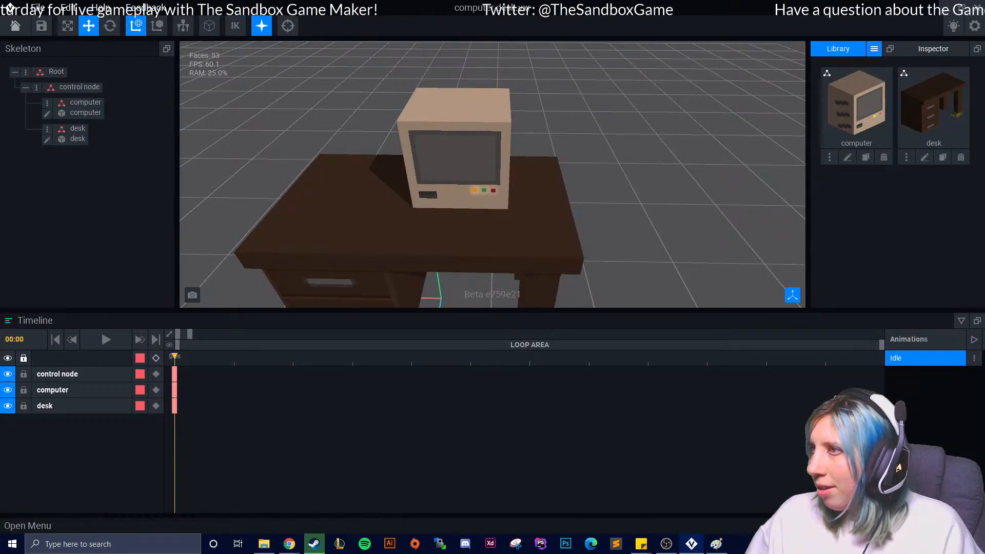
Import the keyboard model from the MONDAY folder inside VoxEdit into the scene's library
{"action": "left_click", "coordinate": [873, 48]}
{"action": "left_click", "coordinate": [903, 70]}
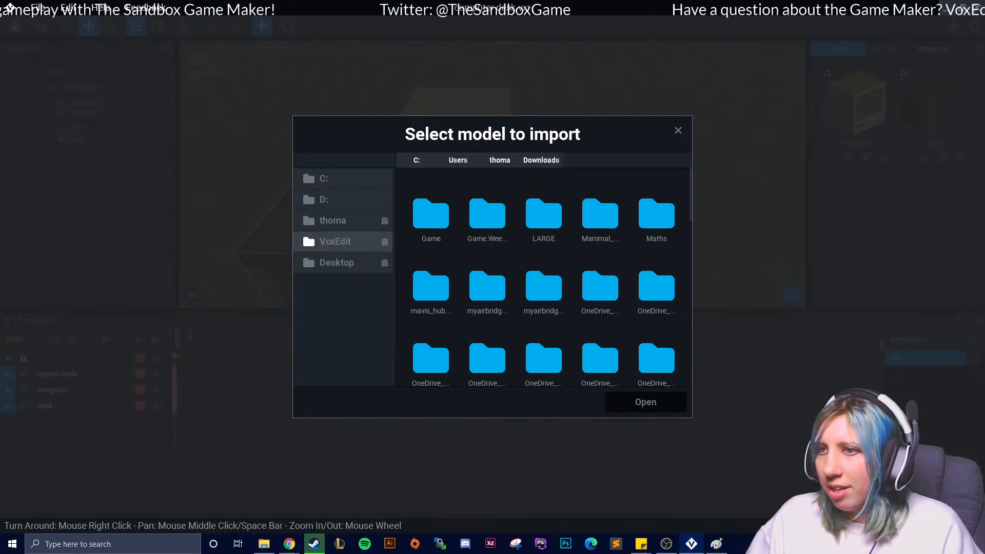
{"action": "left_click", "coordinate": [335, 241]}
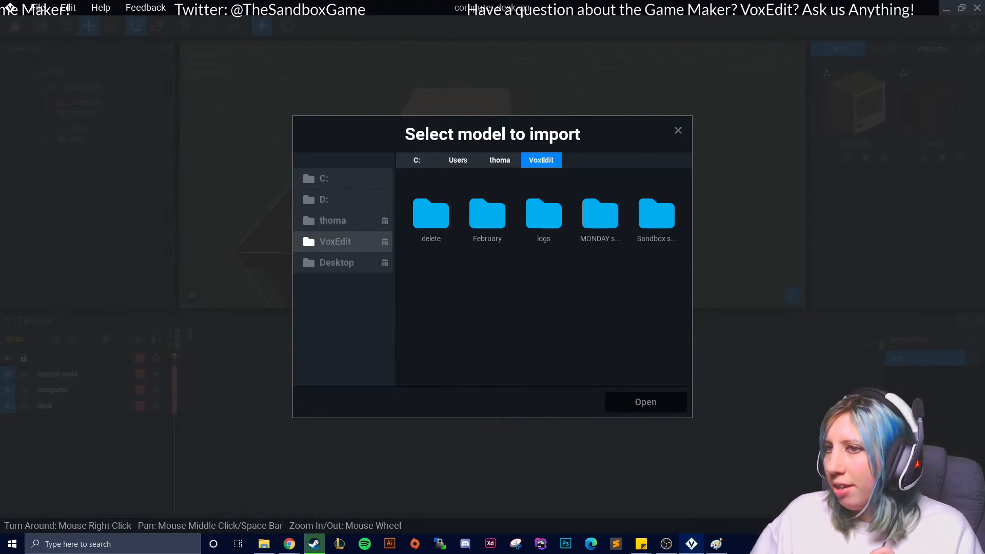
{"action": "double_click", "coordinate": [601, 215]}
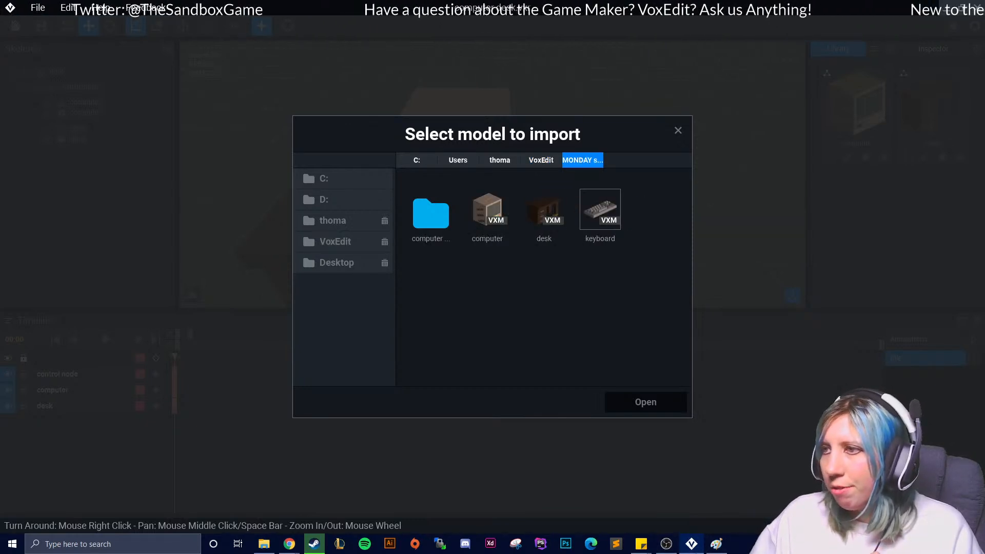
{"action": "left_click", "coordinate": [601, 209]}
{"action": "left_click", "coordinate": [645, 402]}
Create a node named keyboard under the control node and assign the keyboard model to it
{"action": "right_click_drag", "start_coordinate": [436, 205], "coordinate": [539, 226]}
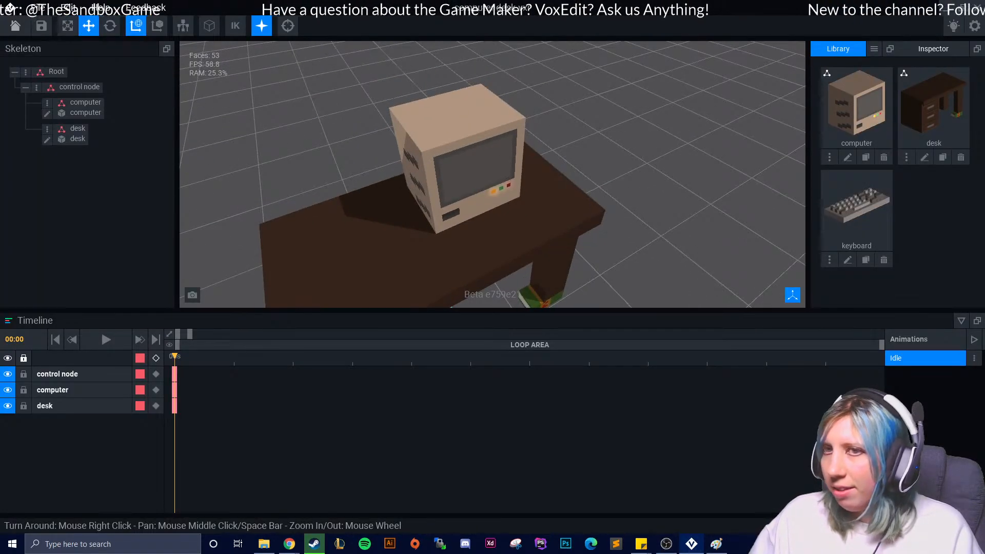
{"action": "left_click", "coordinate": [36, 87]}
{"action": "left_click", "coordinate": [77, 107]}
{"action": "type", "text": "keyboard"}
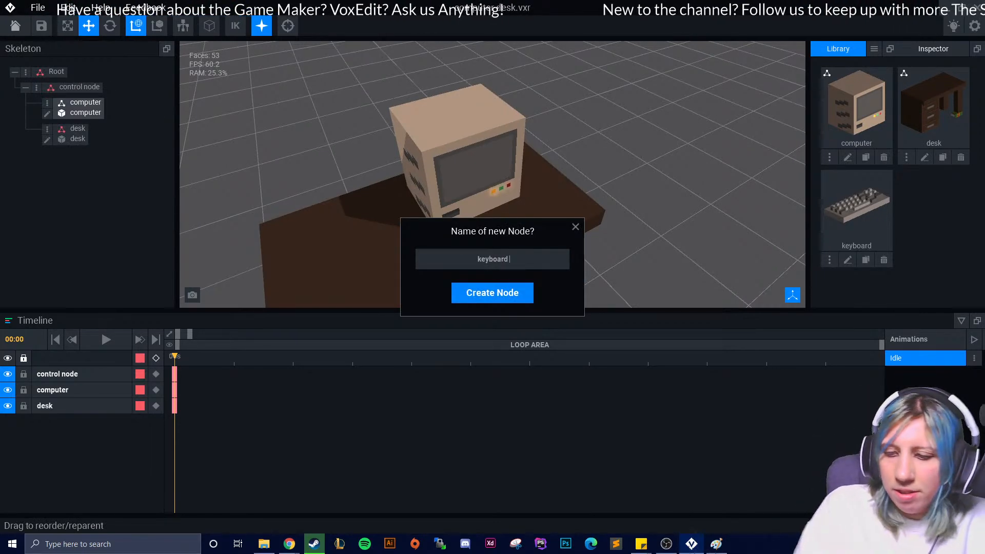
{"action": "key", "text": "Return"}
{"action": "scroll", "coordinate": [493, 175], "scroll_direction": "up", "scroll_amount": 2}
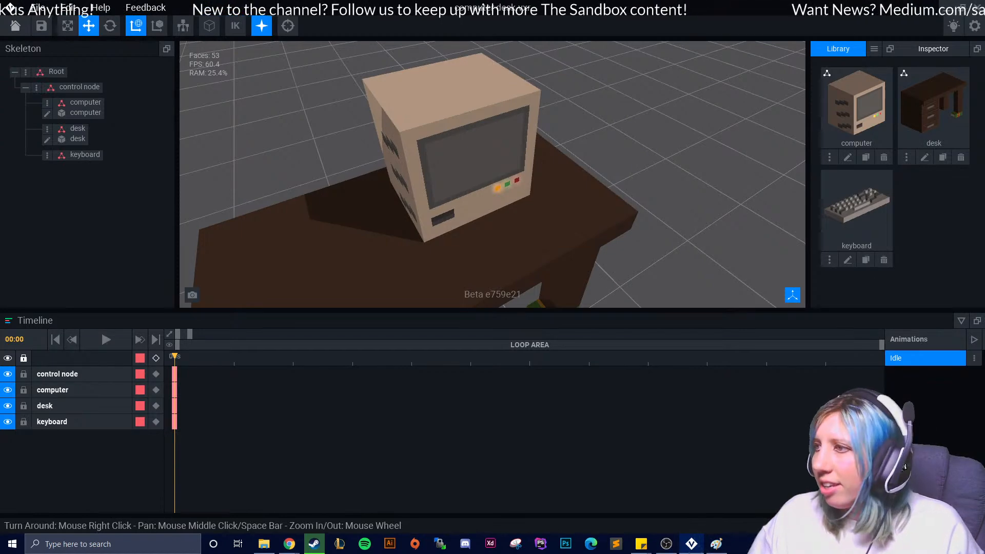
{"action": "left_click_drag", "start_coordinate": [856, 208], "coordinate": [80, 154]}
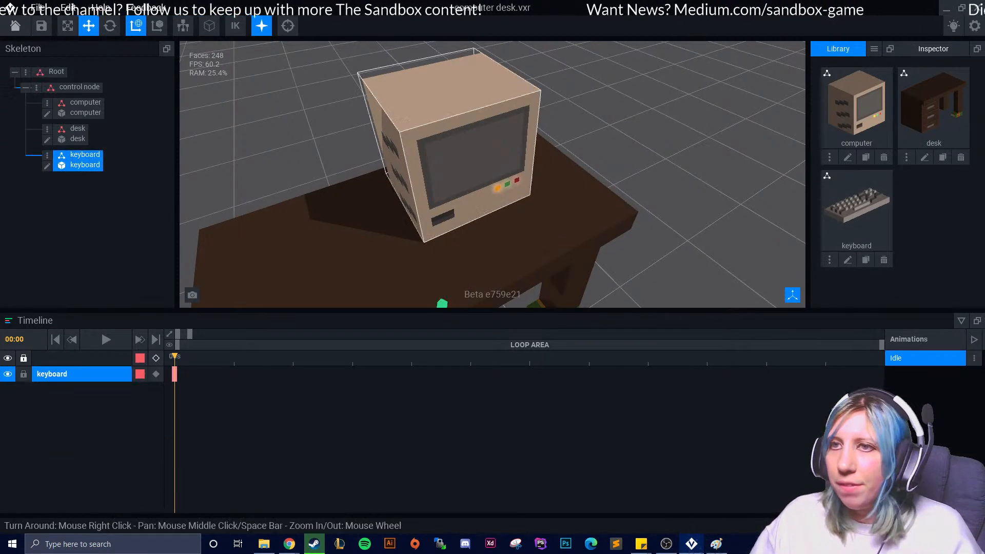
Move the keyboard up onto the desktop and position it directly in front of the computer
{"action": "scroll", "coordinate": [447, 247], "scroll_direction": "down", "scroll_amount": 5}
{"action": "middle_click_drag", "start_coordinate": [451, 246], "coordinate": [435, 219]}
{"action": "left_click_drag", "start_coordinate": [441, 240], "coordinate": [423, 131]}
{"action": "left_click_drag", "start_coordinate": [446, 189], "coordinate": [506, 237]}
{"action": "scroll", "coordinate": [505, 237], "scroll_direction": "up", "scroll_amount": 3}
{"action": "scroll", "coordinate": [506, 237], "scroll_direction": "up", "scroll_amount": 4}
{"action": "left_click_drag", "start_coordinate": [365, 200], "coordinate": [381, 228]}
{"action": "right_click_drag", "start_coordinate": [381, 229], "coordinate": [398, 187]}
{"action": "left_click_drag", "start_coordinate": [426, 69], "coordinate": [425, 60]}
{"action": "left_click_drag", "start_coordinate": [395, 115], "coordinate": [450, 92]}
{"action": "left_click_drag", "start_coordinate": [514, 93], "coordinate": [494, 84]}
Fine-tune the keyboard's height on the desktop to 41.4 and deselect it
{"action": "left_click", "coordinate": [713, 221]}
{"action": "right_click_drag", "start_coordinate": [713, 221], "coordinate": [724, 261]}
{"action": "mouse_move", "coordinate": [507, 235]}
{"action": "right_mouse_down"}
{"action": "mouse_move", "coordinate": [528, 231]}
{"action": "mouse_move", "coordinate": [505, 244]}
{"action": "right_mouse_up"}
{"action": "left_click", "coordinate": [463, 149]}
{"action": "left_click_drag", "start_coordinate": [459, 115], "coordinate": [459, 119]}
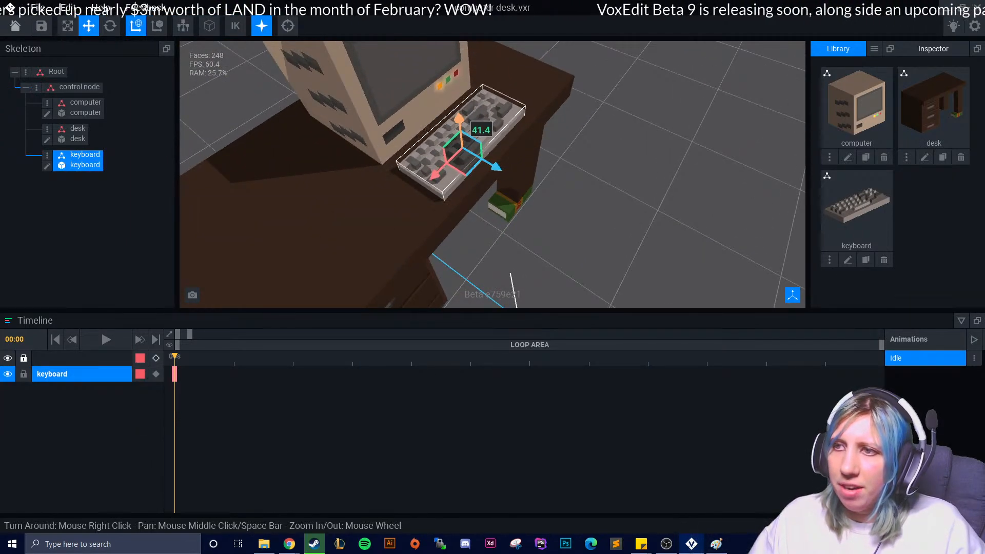
{"action": "left_click", "coordinate": [518, 236]}
Open the computer model for voxel editing, facing its screen
{"action": "mouse_move", "coordinate": [519, 236]}
{"action": "right_mouse_down"}
{"action": "mouse_move", "coordinate": [530, 229]}
{"action": "mouse_move", "coordinate": [514, 236]}
{"action": "right_mouse_up"}
{"action": "right_click_drag", "start_coordinate": [514, 236], "coordinate": [542, 236]}
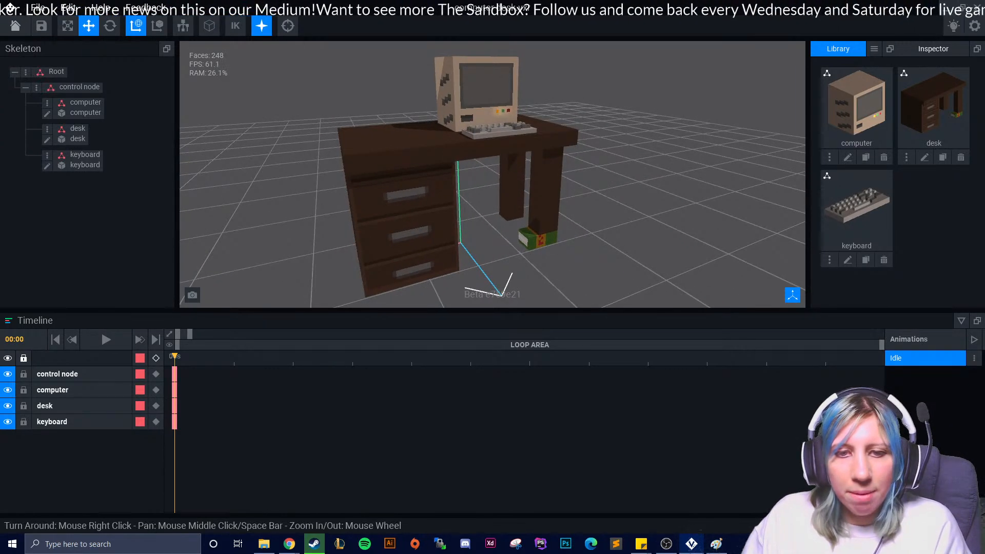
{"action": "right_click_drag", "start_coordinate": [529, 210], "coordinate": [557, 242]}
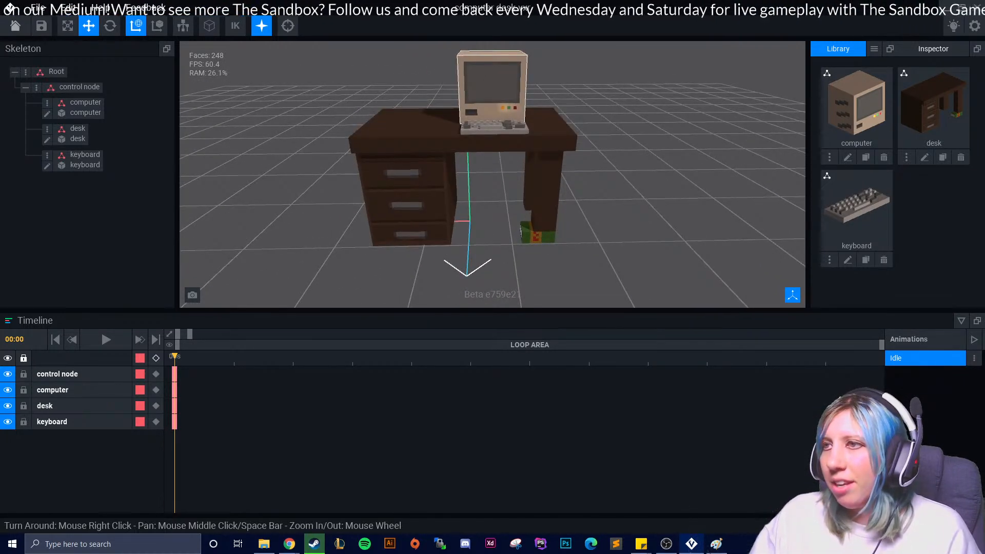
{"action": "left_click", "coordinate": [496, 88]}
{"action": "left_click", "coordinate": [48, 114]}
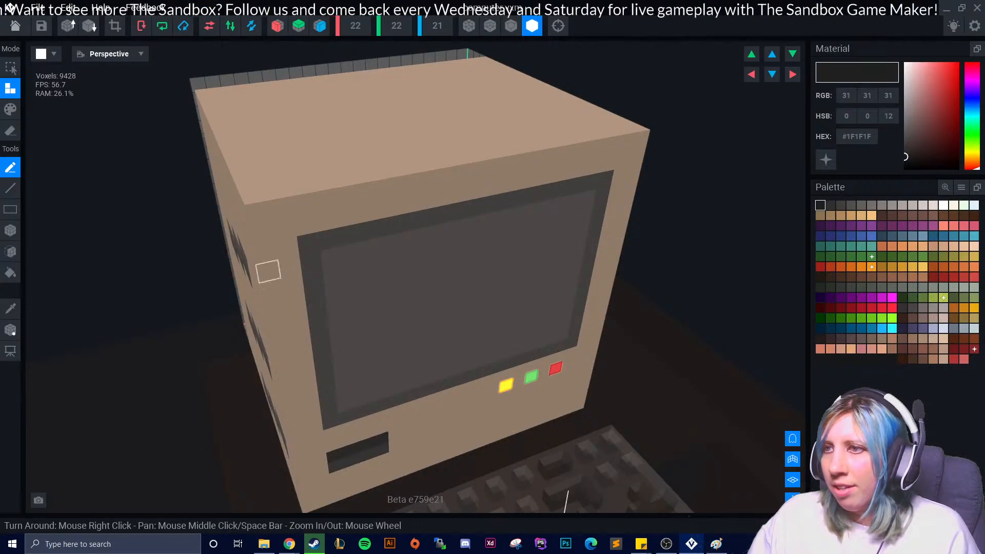
{"action": "right_click_drag", "start_coordinate": [262, 233], "coordinate": [438, 325]}
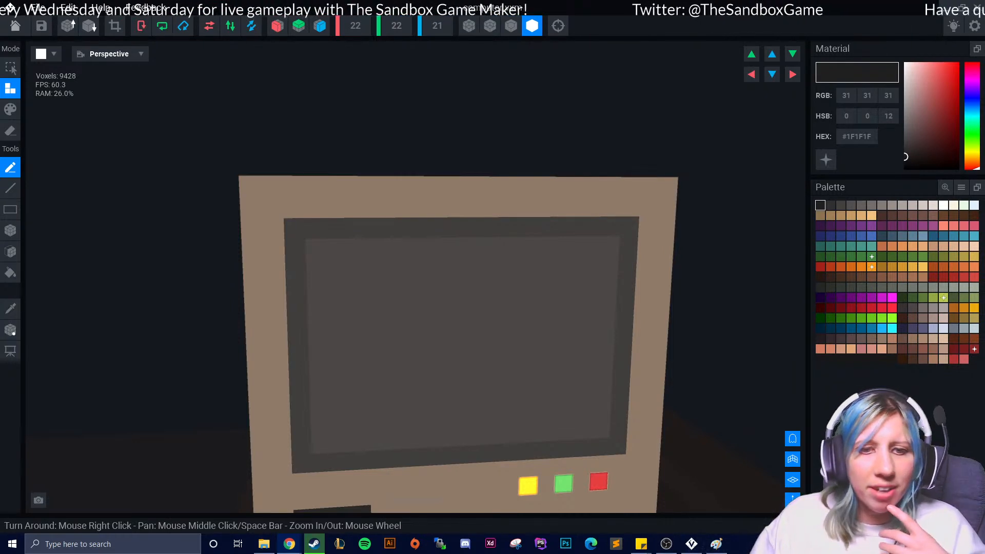
{"action": "scroll", "coordinate": [334, 400], "scroll_direction": "down", "scroll_amount": 2}
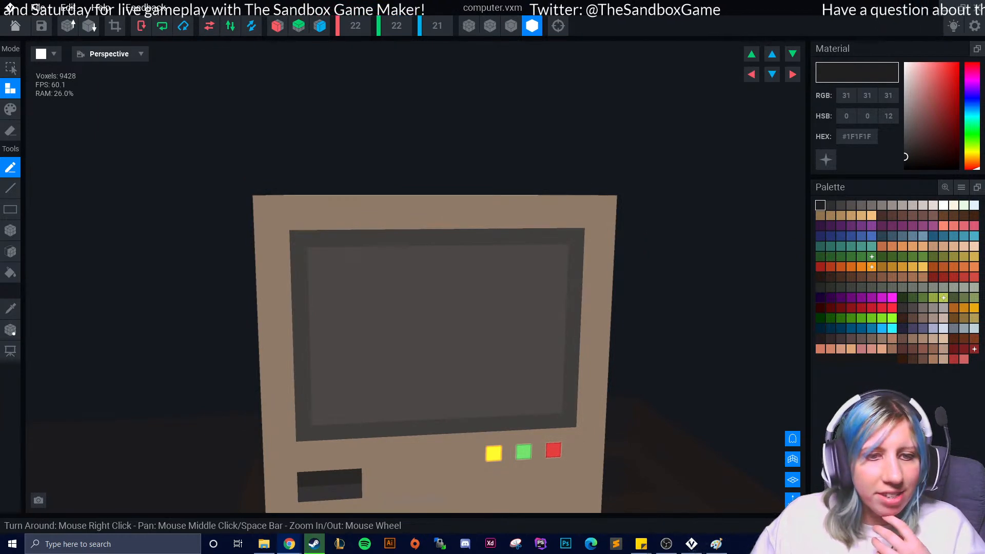
{"action": "right_click_drag", "start_coordinate": [448, 395], "coordinate": [292, 397]}
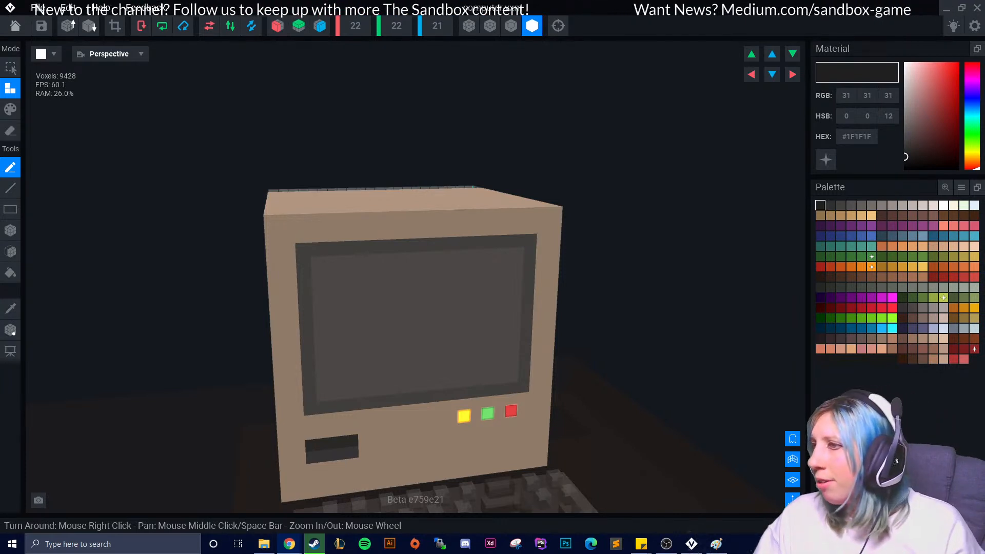
Paint the whole face of the computer's screen in the dark green-grey #464A44
{"action": "left_click", "coordinate": [872, 287]}
{"action": "left_click", "coordinate": [882, 287]}
{"action": "left_click", "coordinate": [872, 287]}
{"action": "left_click", "coordinate": [862, 287]}
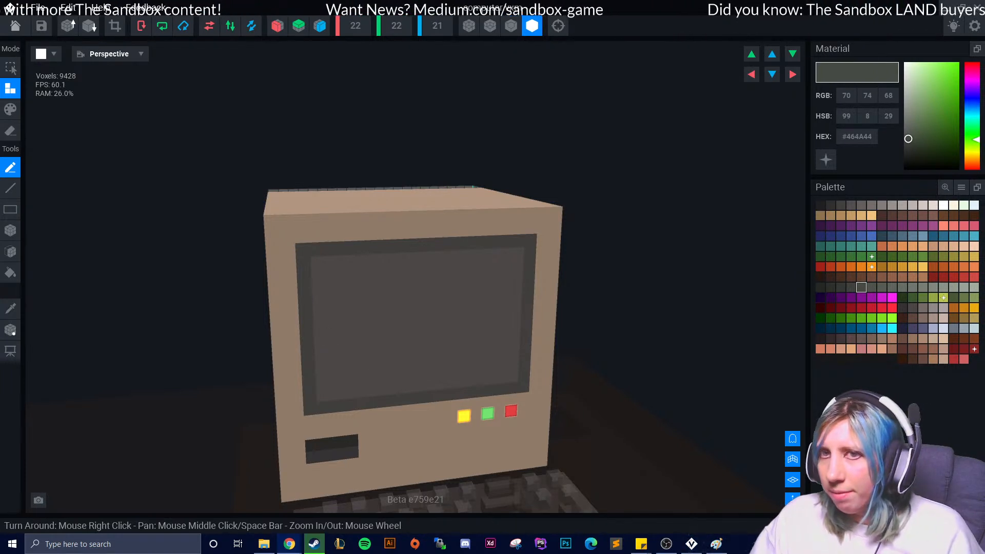
{"action": "left_click", "coordinate": [10, 109]}
{"action": "left_click", "coordinate": [10, 252]}
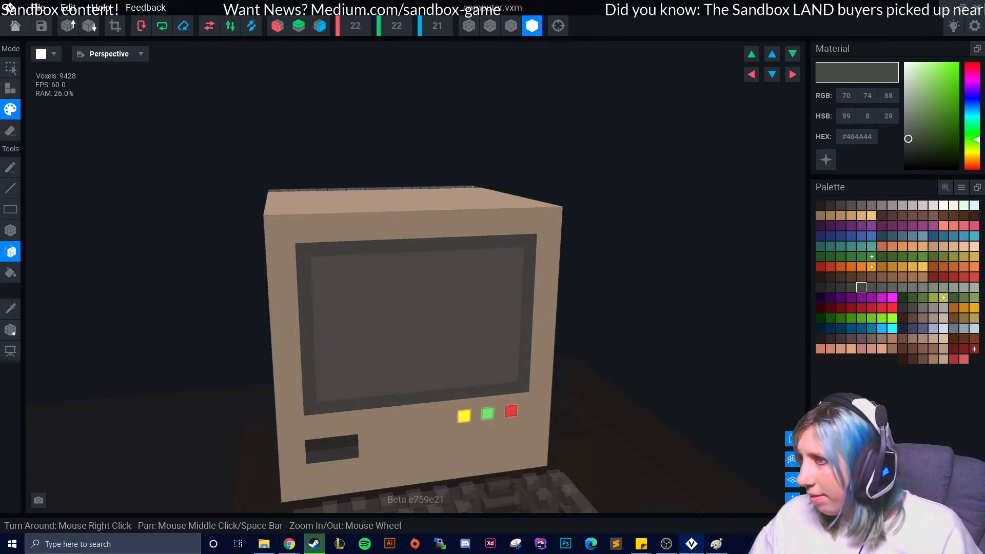
{"action": "left_click", "coordinate": [470, 348]}
{"action": "scroll", "coordinate": [477, 367], "scroll_direction": "up", "scroll_amount": 5}
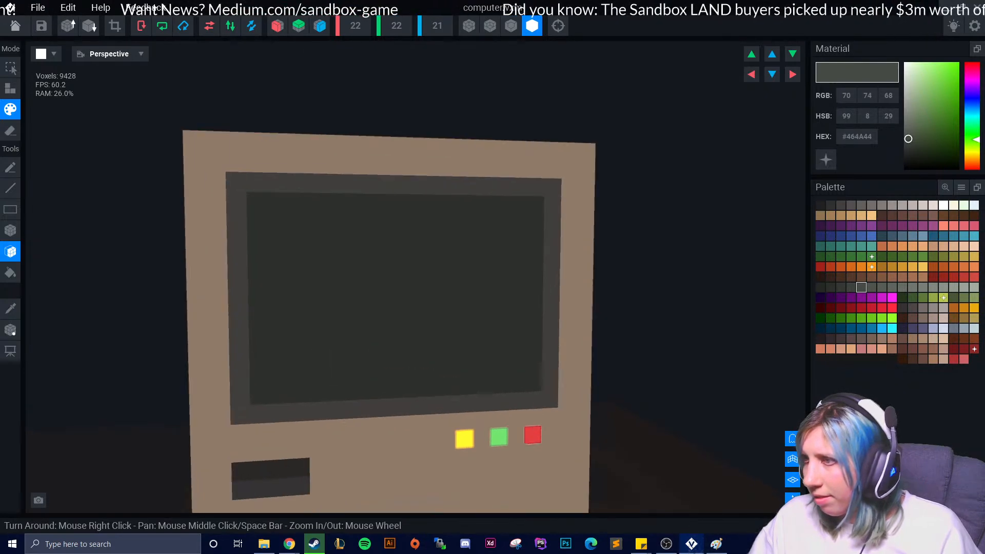
Paint the frame around the computer's screen in the next darker green-grey shade
{"action": "left_click", "coordinate": [851, 288]}
{"action": "left_click", "coordinate": [550, 308]}
{"action": "scroll", "coordinate": [494, 381], "scroll_direction": "down", "scroll_amount": 3}
{"action": "scroll", "coordinate": [494, 381], "scroll_direction": "down", "scroll_amount": 3}
{"action": "right_click_drag", "start_coordinate": [492, 382], "coordinate": [477, 420]}
Repaint the screen face in the lighter green-grey #4F534C and choose #464A44 as the active colour
{"action": "left_click", "coordinate": [872, 287]}
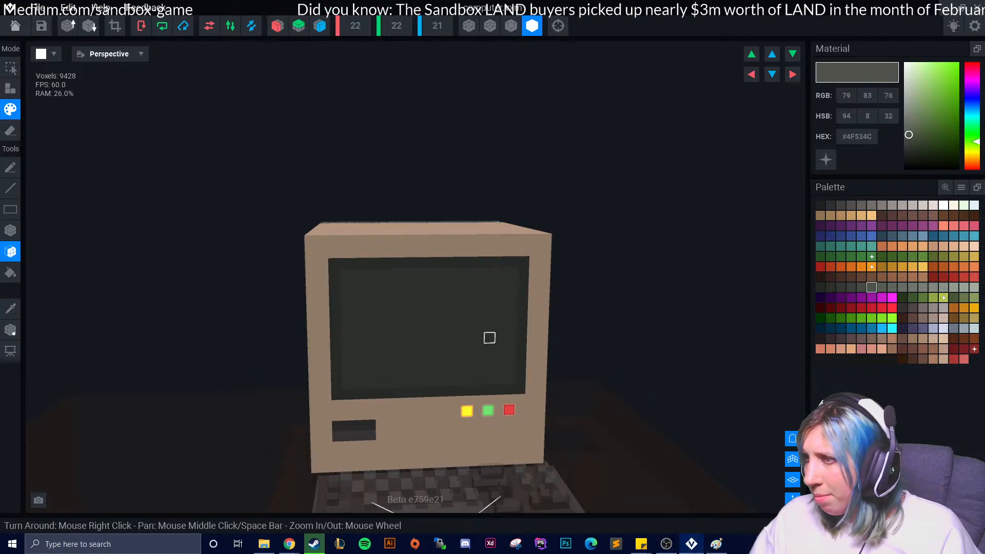
{"action": "scroll", "coordinate": [491, 378], "scroll_direction": "up", "scroll_amount": 5}
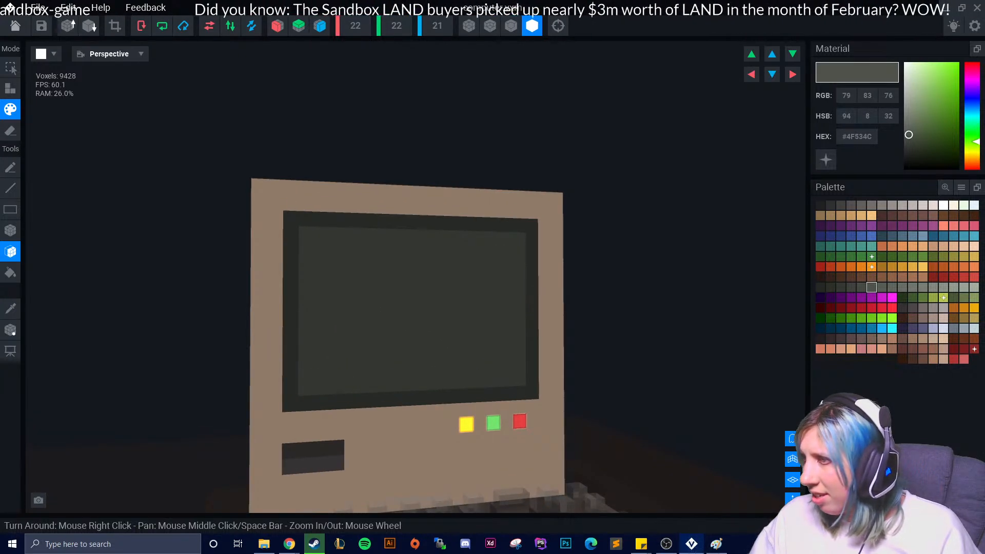
{"action": "left_click", "coordinate": [861, 288]}
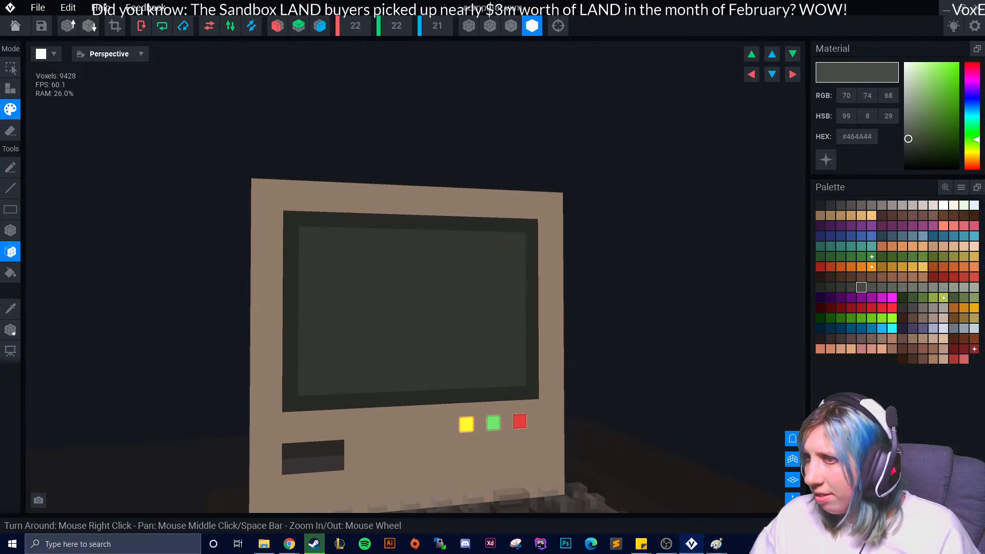
{"action": "scroll", "coordinate": [517, 393], "scroll_direction": "down", "scroll_amount": 2}
{"action": "mouse_move", "coordinate": [516, 390]}
{"action": "right_mouse_down"}
{"action": "mouse_move", "coordinate": [503, 392]}
{"action": "mouse_move", "coordinate": [514, 392]}
{"action": "right_mouse_up"}
{"action": "scroll", "coordinate": [513, 391], "scroll_direction": "down", "scroll_amount": 3}
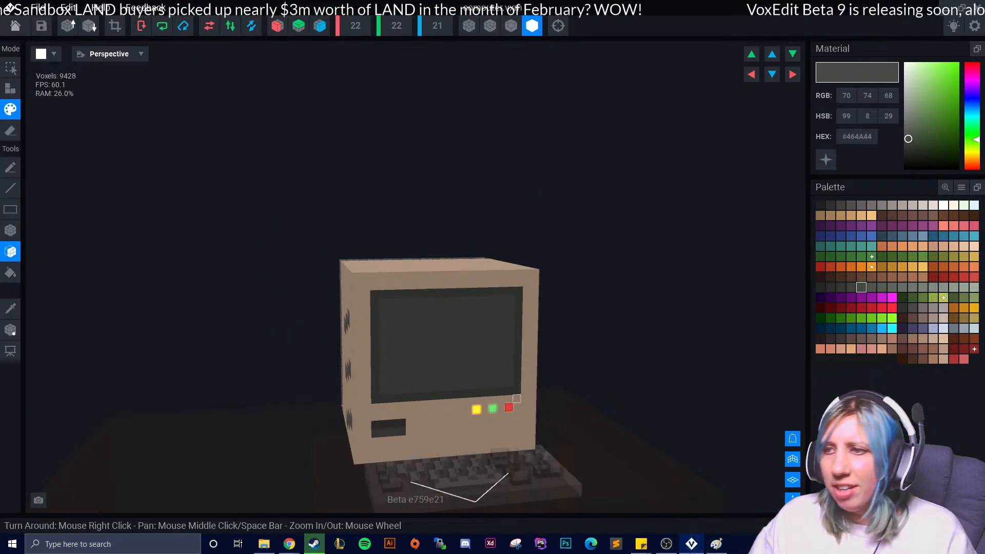
Save the changes to computer.vxm and return to the computer desk scene
{"action": "left_click", "coordinate": [15, 26]}
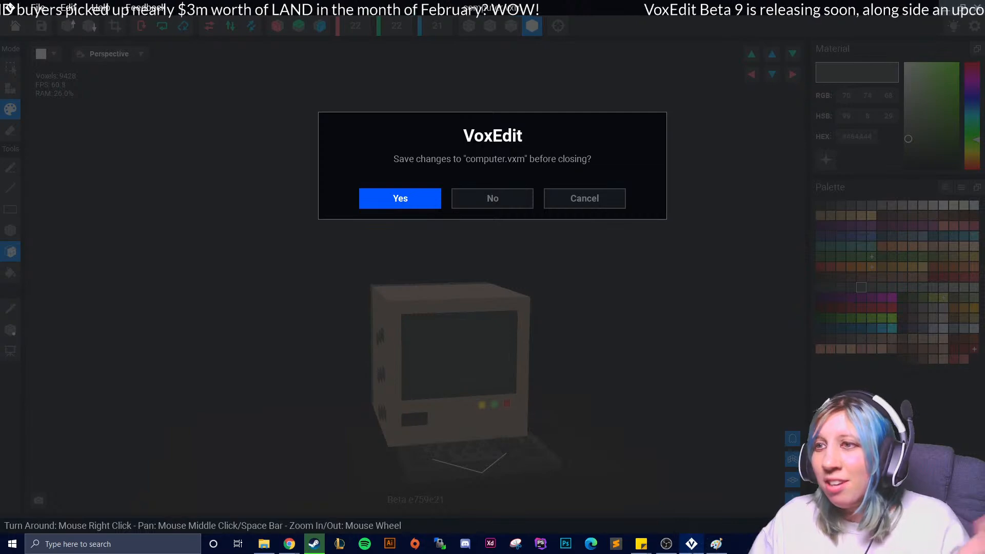
{"action": "key", "text": "Return"}
{"action": "right_click_drag", "start_coordinate": [547, 211], "coordinate": [595, 196]}
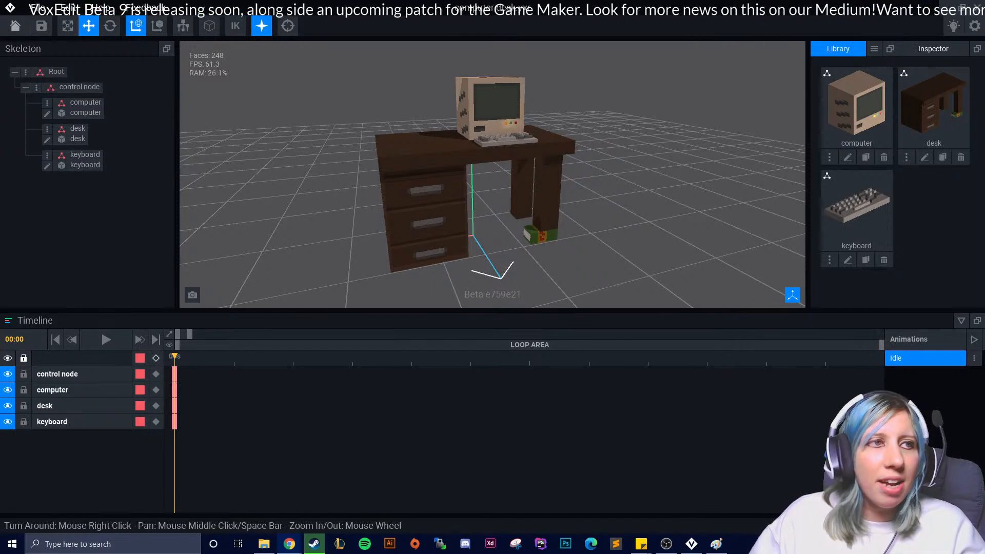
Open the computer model from the desk scene for editing and choose the green #3E7E3C as the active colour
{"action": "scroll", "coordinate": [493, 174], "scroll_direction": "up", "scroll_amount": 8}
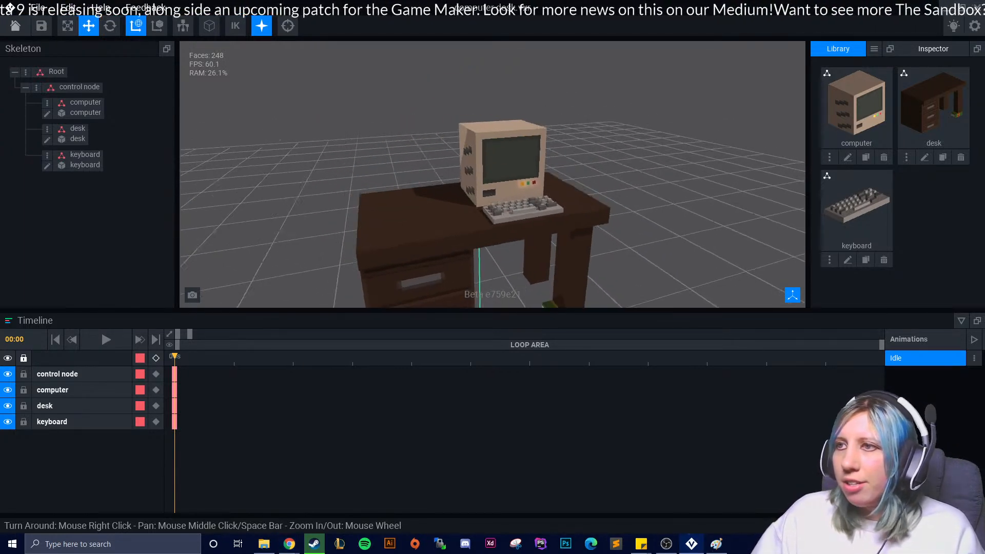
{"action": "scroll", "coordinate": [487, 139], "scroll_direction": "up", "scroll_amount": 2}
{"action": "left_click", "coordinate": [487, 139]}
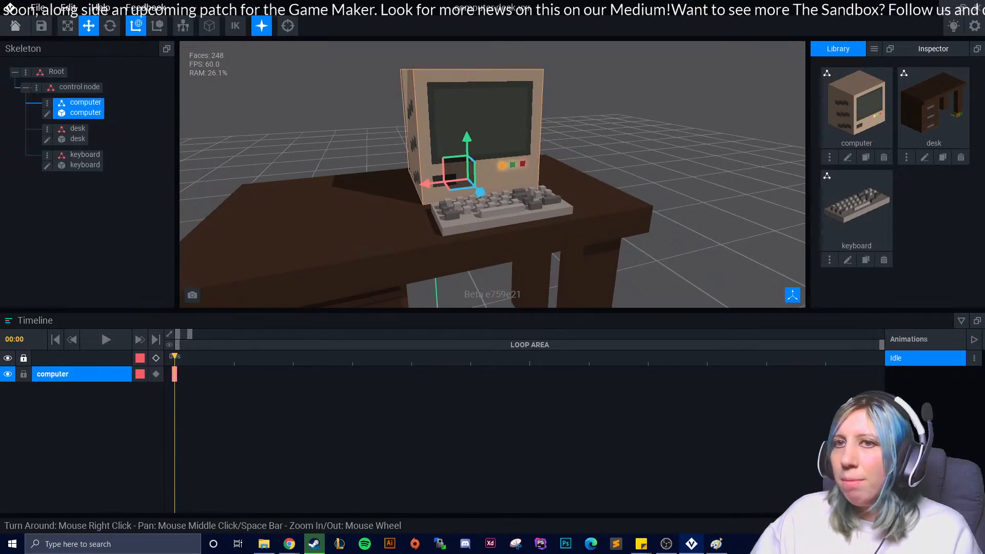
{"action": "left_click", "coordinate": [47, 114]}
{"action": "right_click_drag", "start_coordinate": [478, 243], "coordinate": [348, 244]}
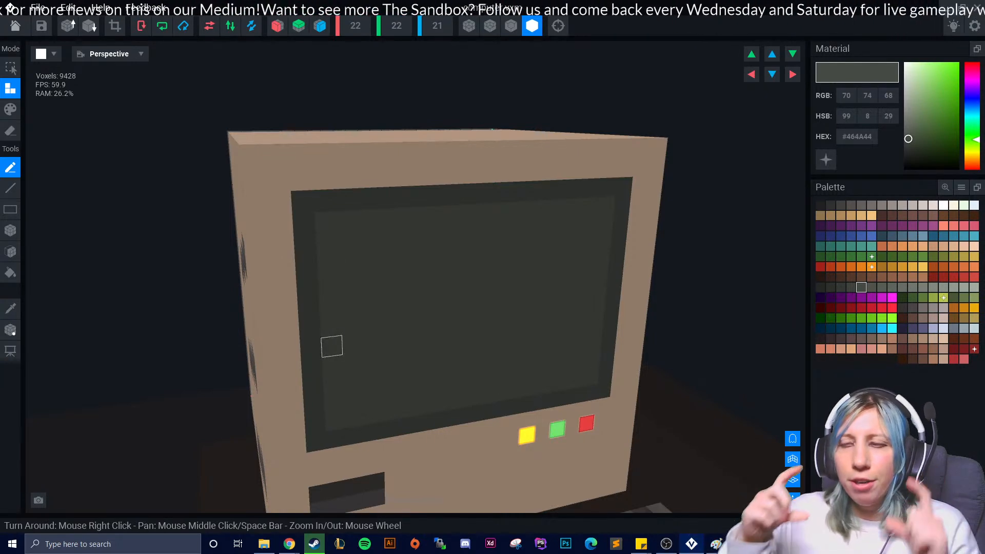
{"action": "left_click", "coordinate": [862, 256]}
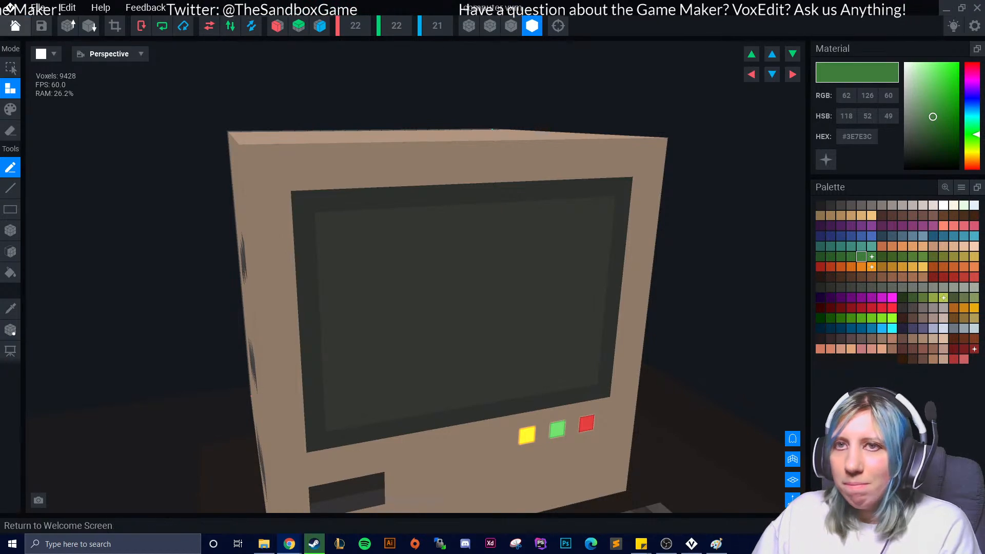
Leave the computer model, return to the computer desk scene and select the desk
{"action": "left_click", "coordinate": [15, 26]}
{"action": "left_click", "coordinate": [400, 198]}
{"action": "left_click", "coordinate": [359, 216]}
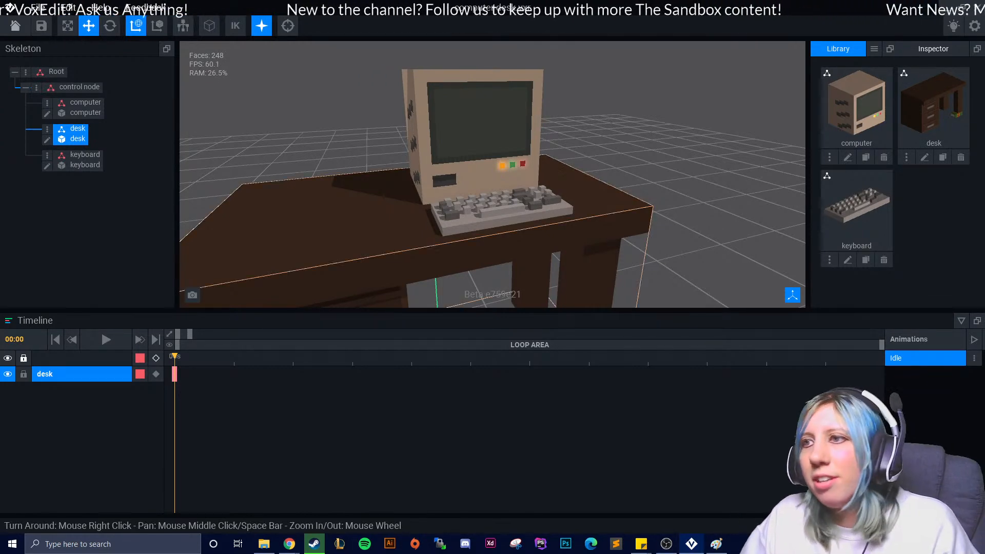
Examine the keyboard and the front of the computer up close on the desk
{"action": "scroll", "coordinate": [572, 209], "scroll_direction": "up", "scroll_amount": 4}
{"action": "right_click_drag", "start_coordinate": [572, 210], "coordinate": [503, 179]}
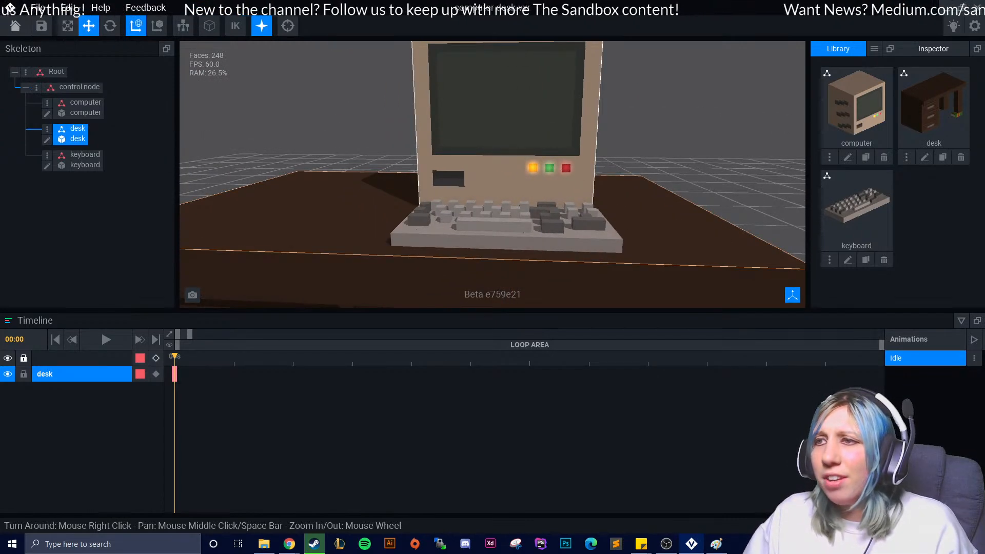
{"action": "right_click_drag", "start_coordinate": [369, 154], "coordinate": [416, 184]}
{"action": "scroll", "coordinate": [416, 184], "scroll_direction": "down", "scroll_amount": 3}
{"action": "scroll", "coordinate": [493, 175], "scroll_direction": "up", "scroll_amount": 5}
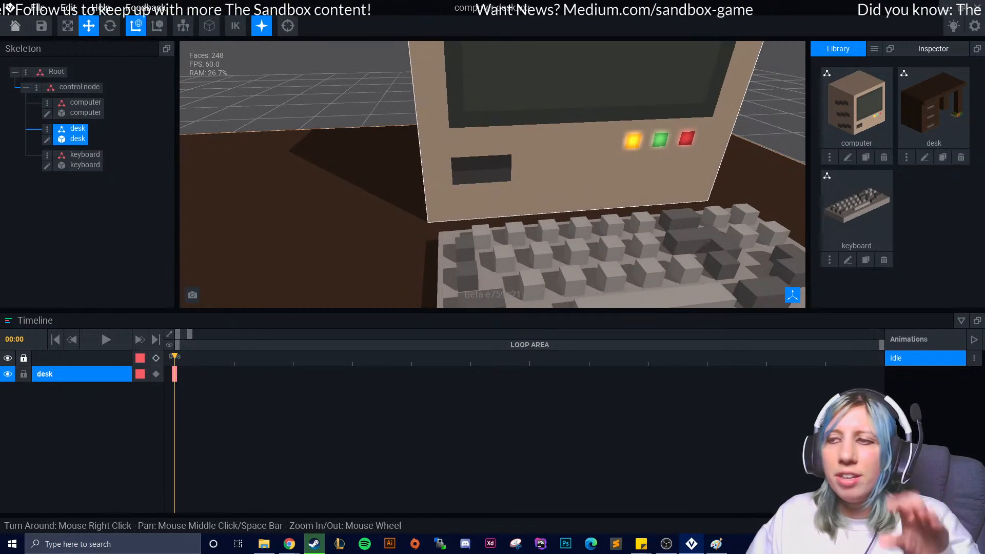
{"action": "scroll", "coordinate": [492, 174], "scroll_direction": "down", "scroll_amount": 2}
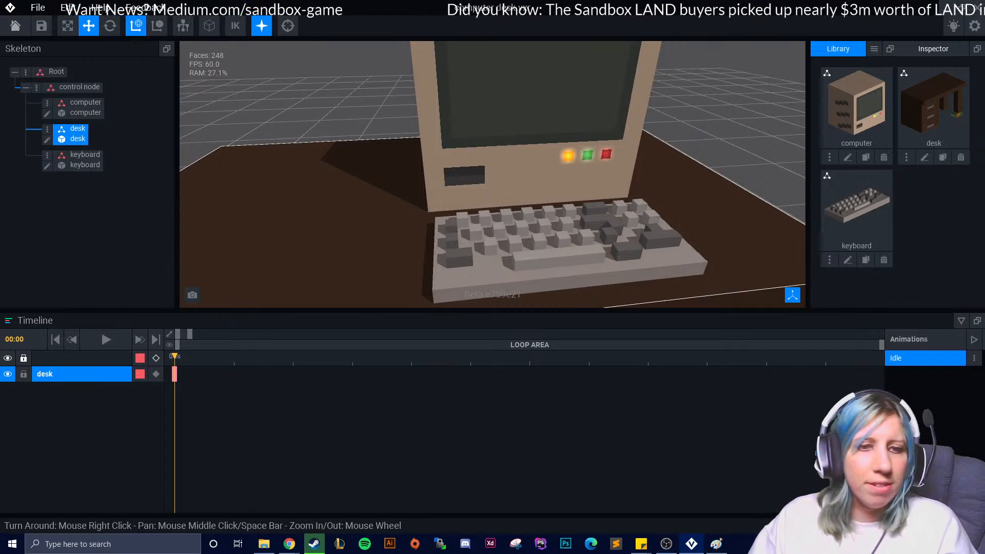
Examine the whole computer desk assembly from several angles, including the drawers, the legs and the book under the leg
{"action": "scroll", "coordinate": [470, 276], "scroll_direction": "down", "scroll_amount": 5}
{"action": "right_click_drag", "start_coordinate": [470, 276], "coordinate": [554, 251]}
{"action": "scroll", "coordinate": [470, 256], "scroll_direction": "down", "scroll_amount": 3}
{"action": "right_click_drag", "start_coordinate": [400, 256], "coordinate": [198, 263]}
{"action": "scroll", "coordinate": [493, 205], "scroll_direction": "down", "scroll_amount": 3}
{"action": "right_click_drag", "start_coordinate": [493, 231], "coordinate": [485, 200]}
{"action": "middle_click_drag", "start_coordinate": [485, 231], "coordinate": [533, 167]}
{"action": "left_click", "coordinate": [595, 215]}
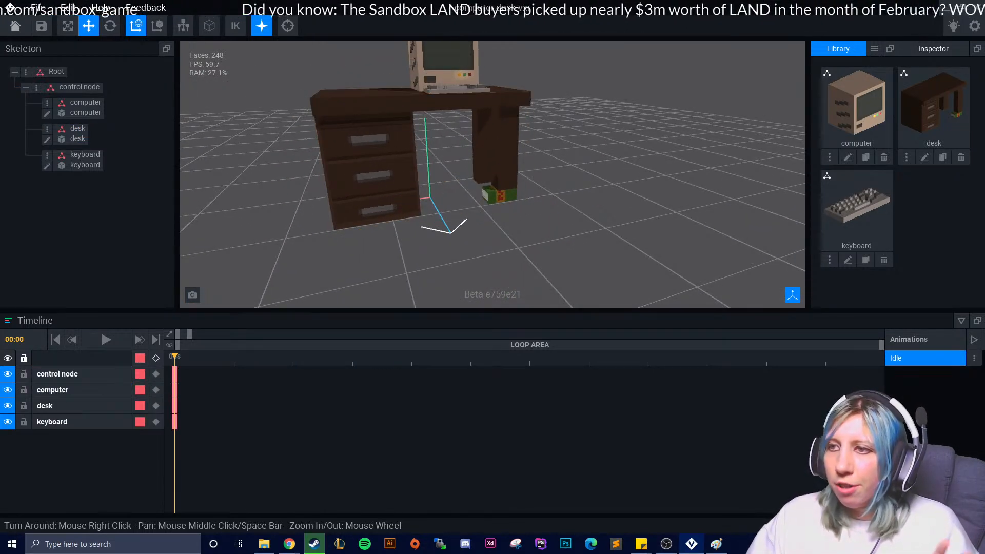
{"action": "right_click_drag", "start_coordinate": [390, 221], "coordinate": [371, 275]}
{"action": "middle_click_drag", "start_coordinate": [372, 275], "coordinate": [383, 328]}
{"action": "right_click_drag", "start_coordinate": [383, 297], "coordinate": [348, 295]}
{"action": "mouse_move", "coordinate": [575, 231]}
{"action": "right_mouse_down"}
{"action": "mouse_move", "coordinate": [529, 216]}
{"action": "mouse_move", "coordinate": [559, 221]}
{"action": "right_mouse_up"}
{"action": "scroll", "coordinate": [570, 222], "scroll_direction": "up", "scroll_amount": 3}
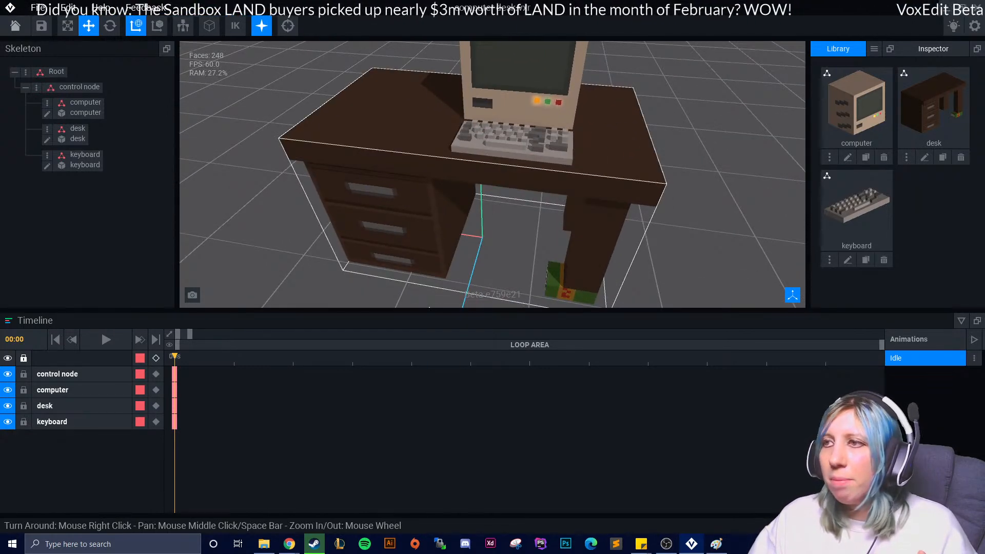
{"action": "right_click_drag", "start_coordinate": [492, 205], "coordinate": [467, 216]}
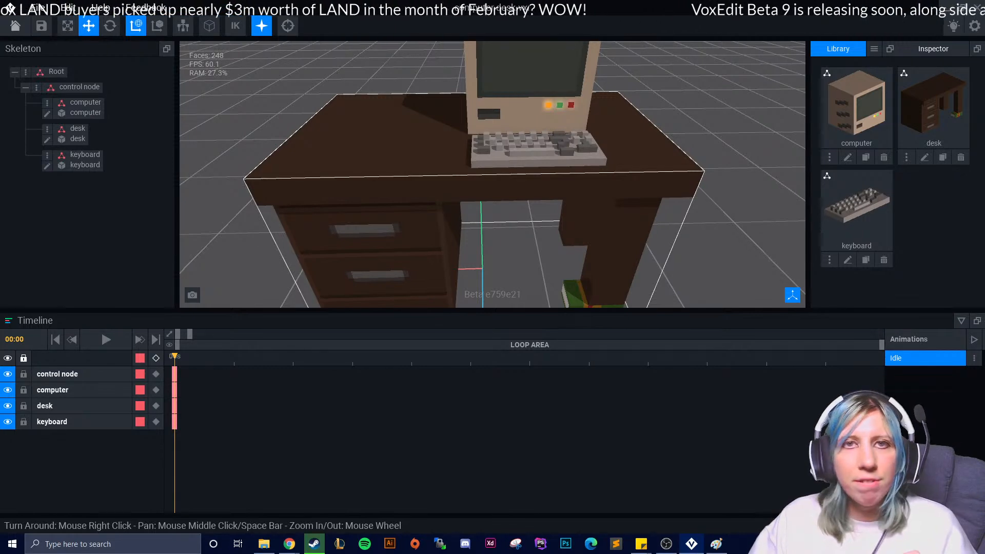
{"action": "right_click_drag", "start_coordinate": [334, 139], "coordinate": [306, 137]}
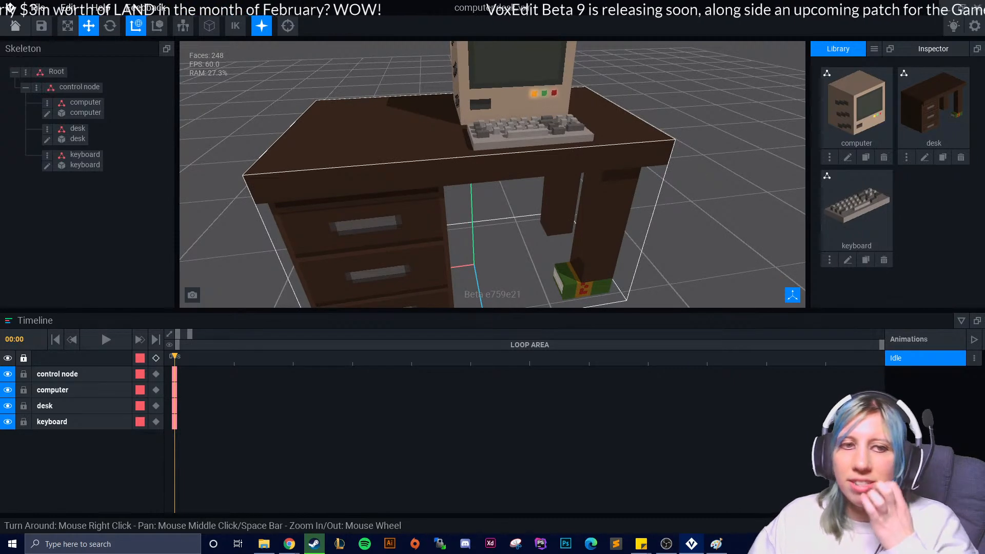
{"action": "scroll", "coordinate": [308, 133], "scroll_direction": "down", "scroll_amount": 2}
{"action": "right_click_drag", "start_coordinate": [307, 133], "coordinate": [300, 132]}
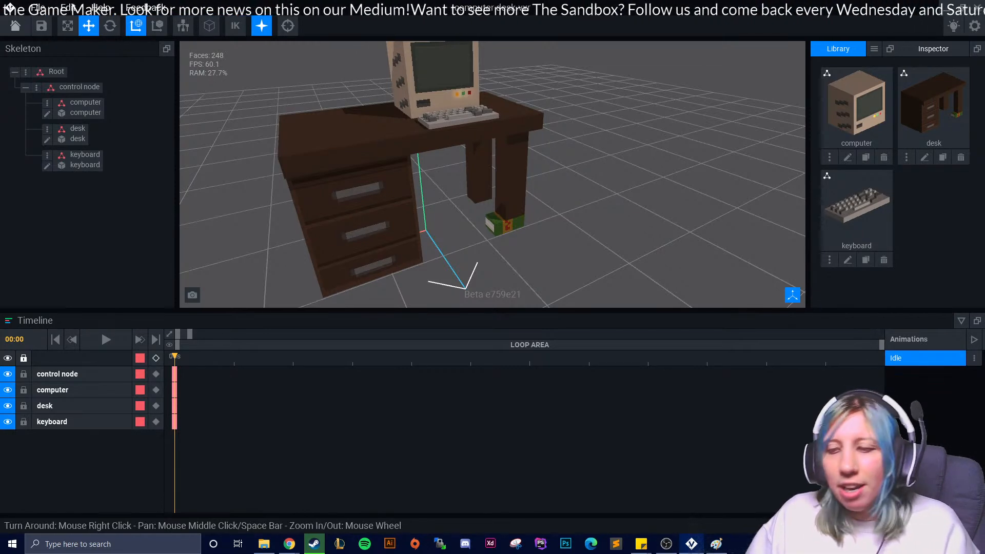
{"action": "scroll", "coordinate": [492, 175], "scroll_direction": "up", "scroll_amount": 6}
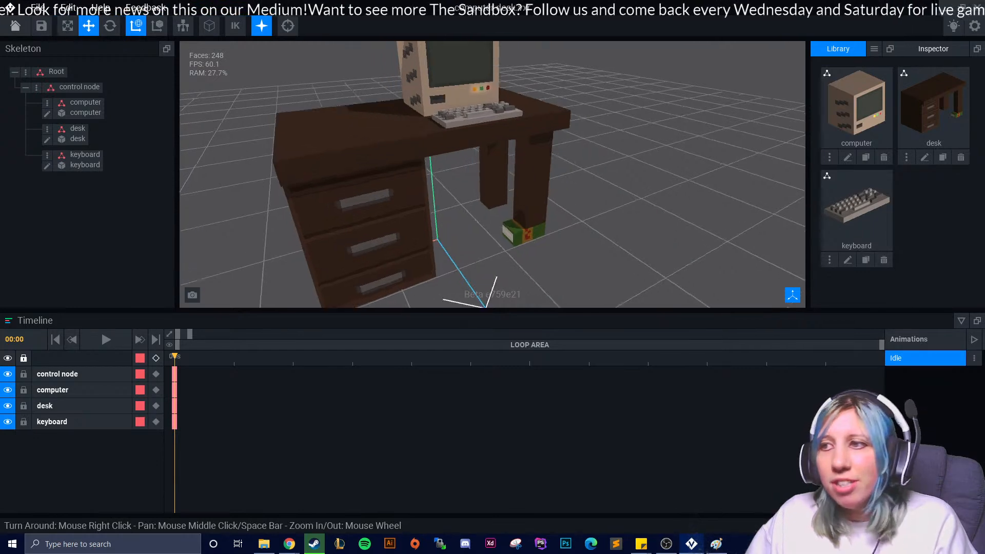
{"action": "right_click_drag", "start_coordinate": [317, 139], "coordinate": [304, 132]}
{"action": "right_click_drag", "start_coordinate": [329, 159], "coordinate": [390, 195]}
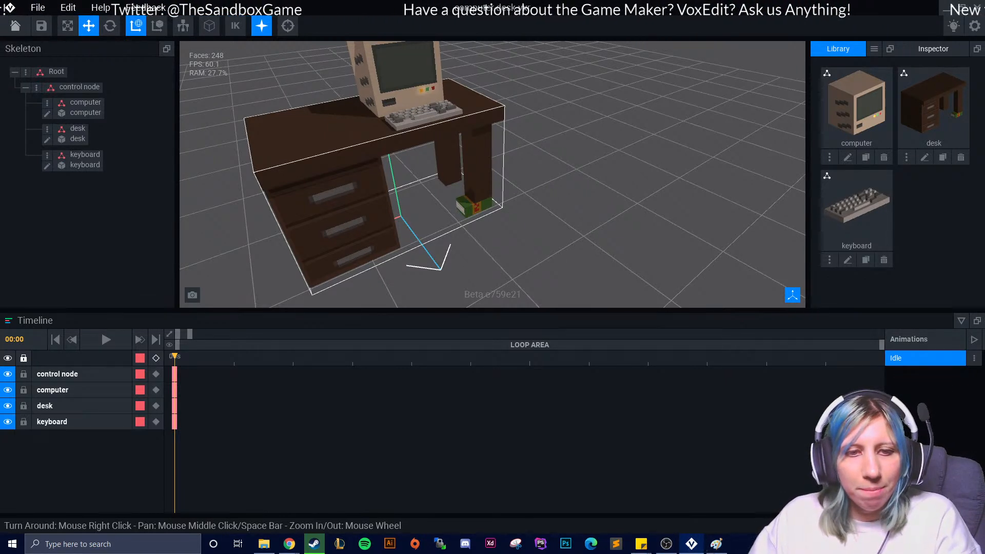
Close the computer desk scene and open the recent bar counter scene final.vxr in the Animator
{"action": "left_click", "coordinate": [15, 26]}
{"action": "left_click", "coordinate": [400, 198]}
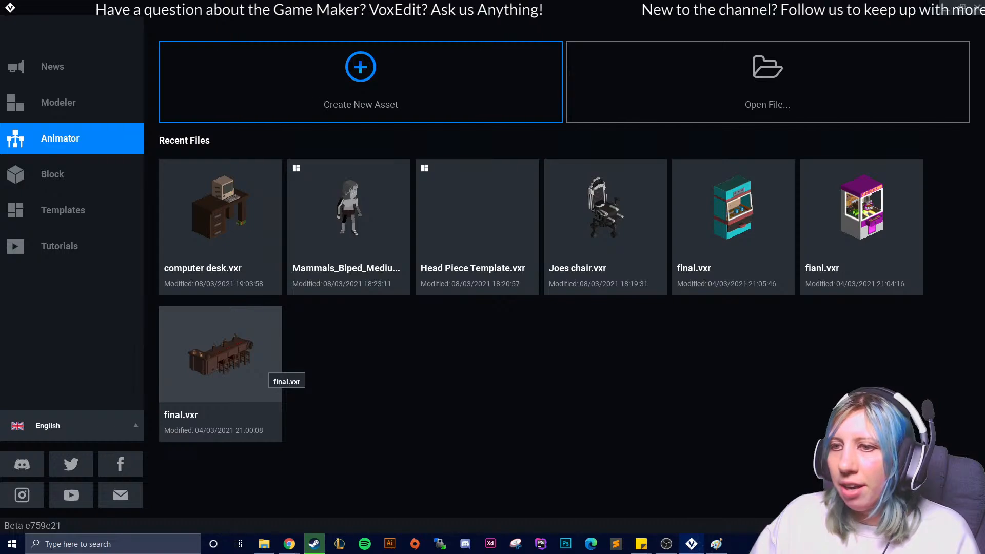
{"action": "left_click", "coordinate": [267, 373]}
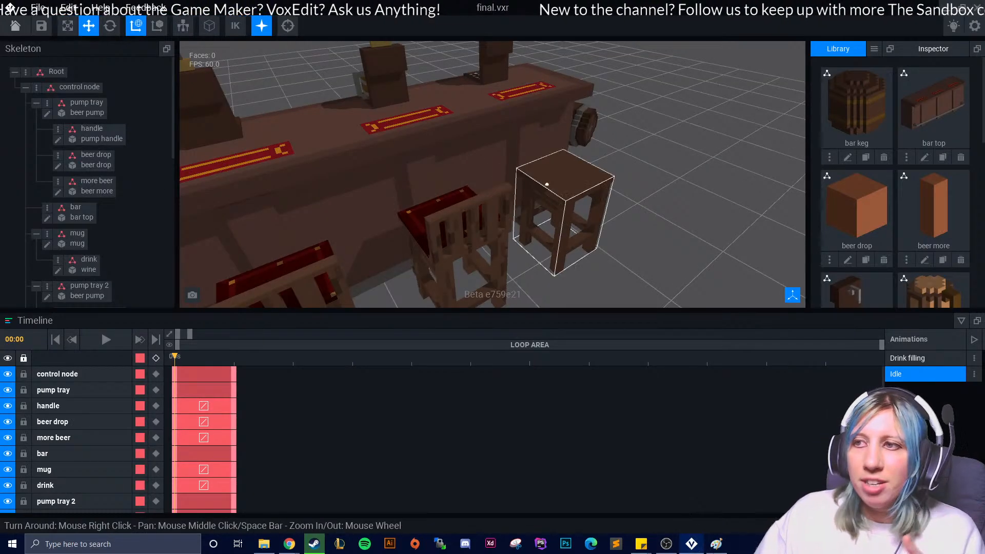